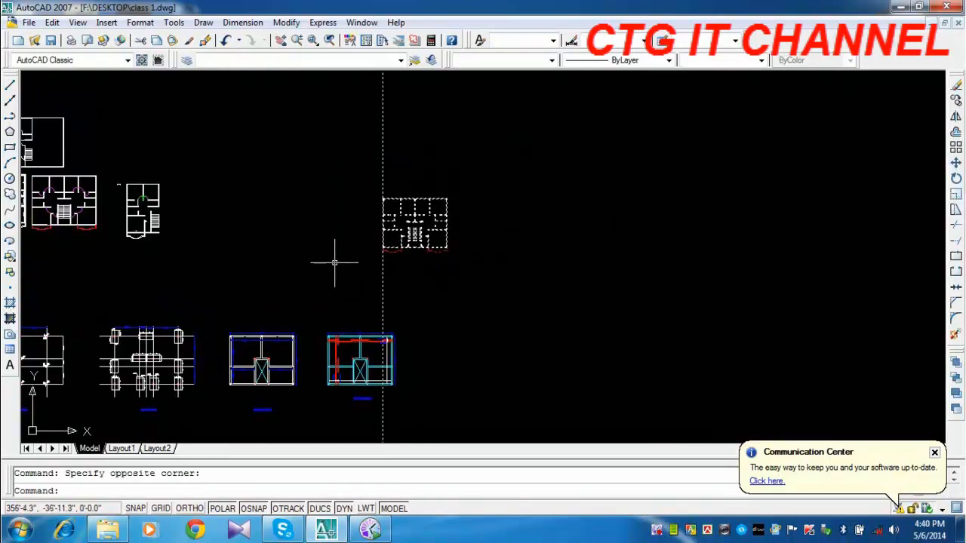
Move the selected floor plan and its vertical construction line into the empty space farther right.
type("m")
key("Return")
left_click(433, 289)
left_click(501, 290)
Draw vertical construction lines through both ends of the window in the left front wall, behind the balcony.
scroll(500, 235, "up", 3)
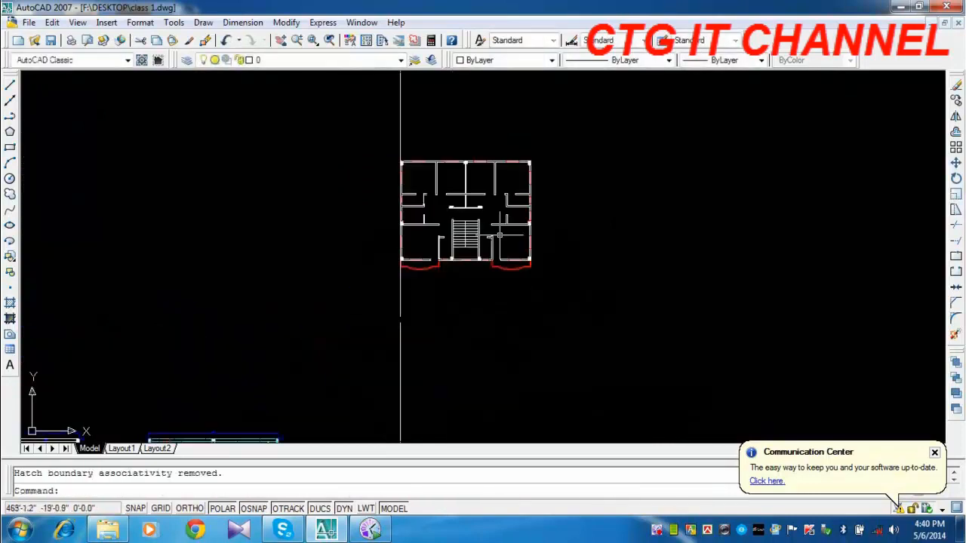
scroll(499, 235, "up", 10)
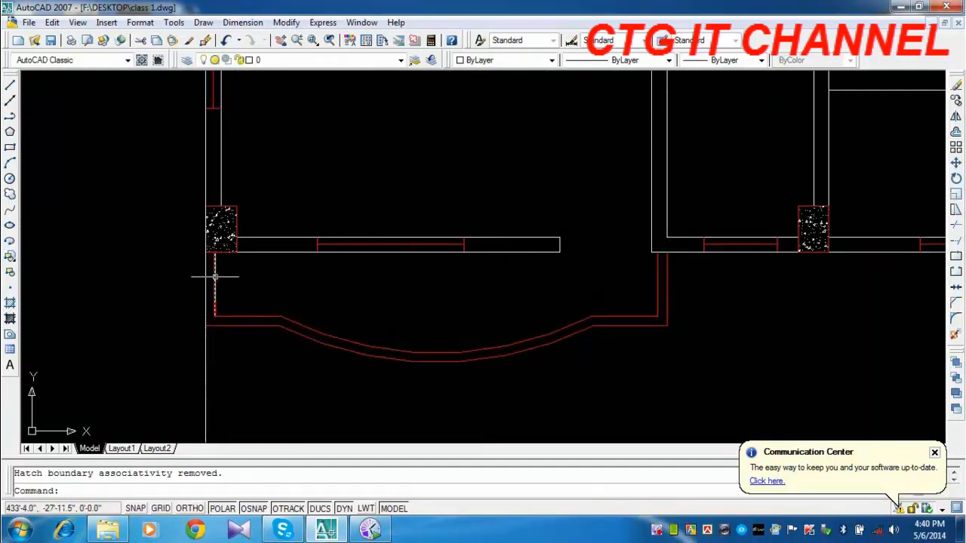
left_click(9, 100)
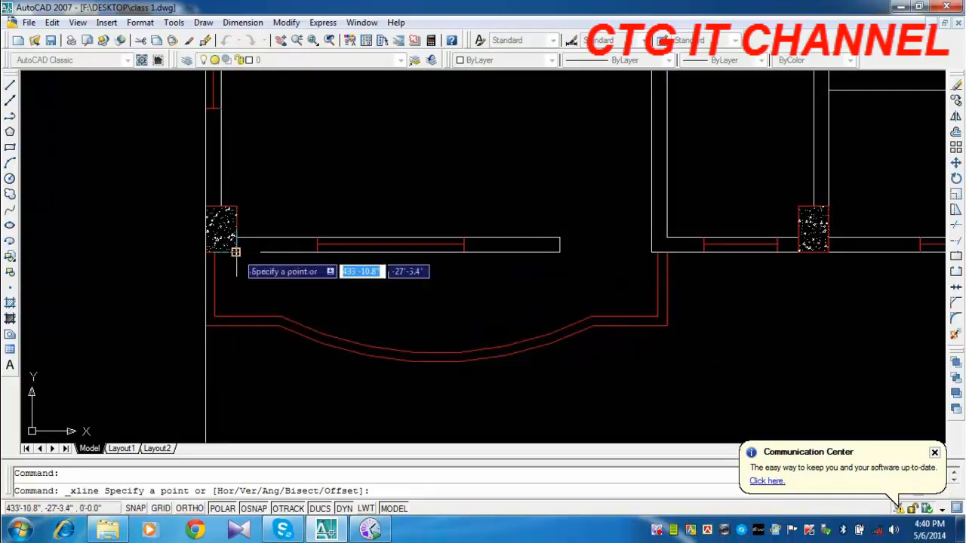
left_click(317, 252)
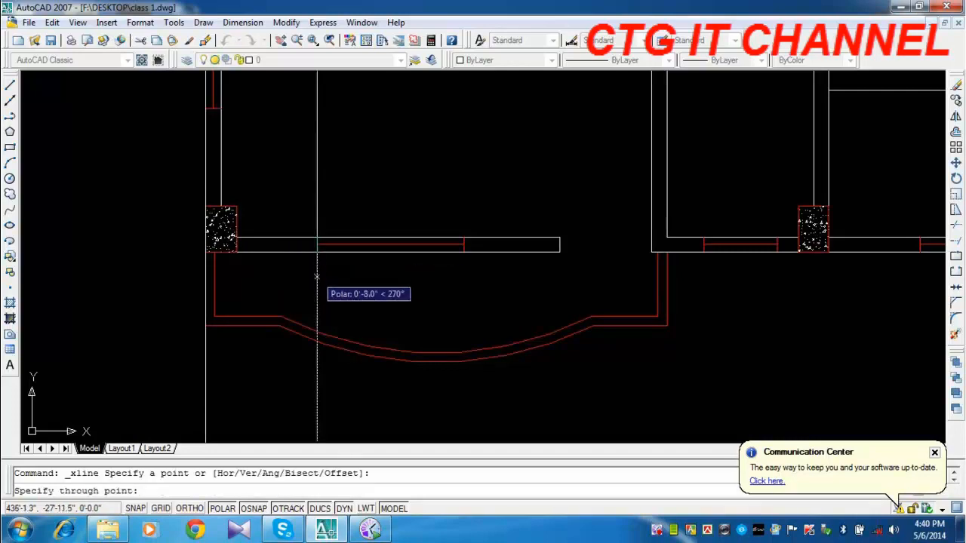
left_click(317, 278)
key("Return")
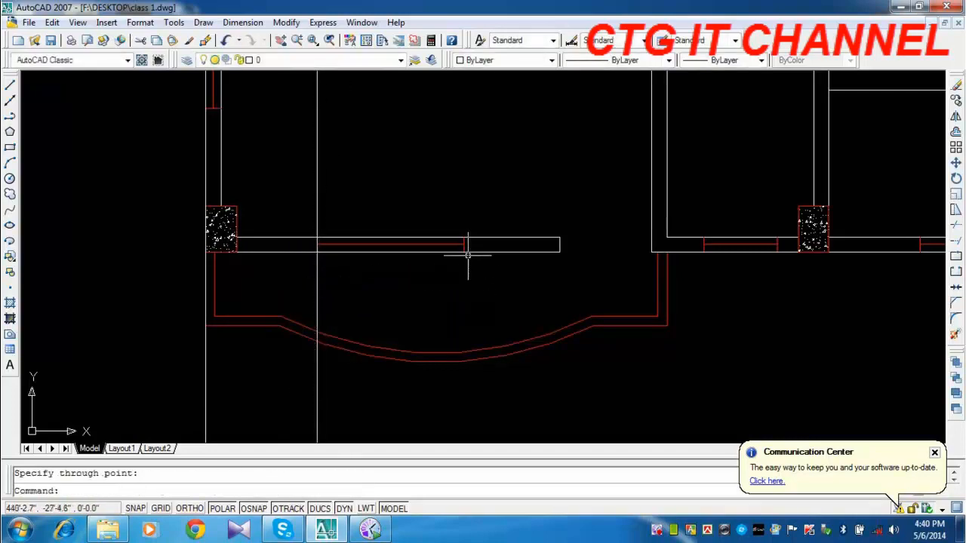
key("Return")
left_click(463, 252)
left_click(460, 280)
key("Return")
Draw vertical construction lines through both sides of the door opening onto the left balcony.
middle_click_drag(511, 289, 390, 310)
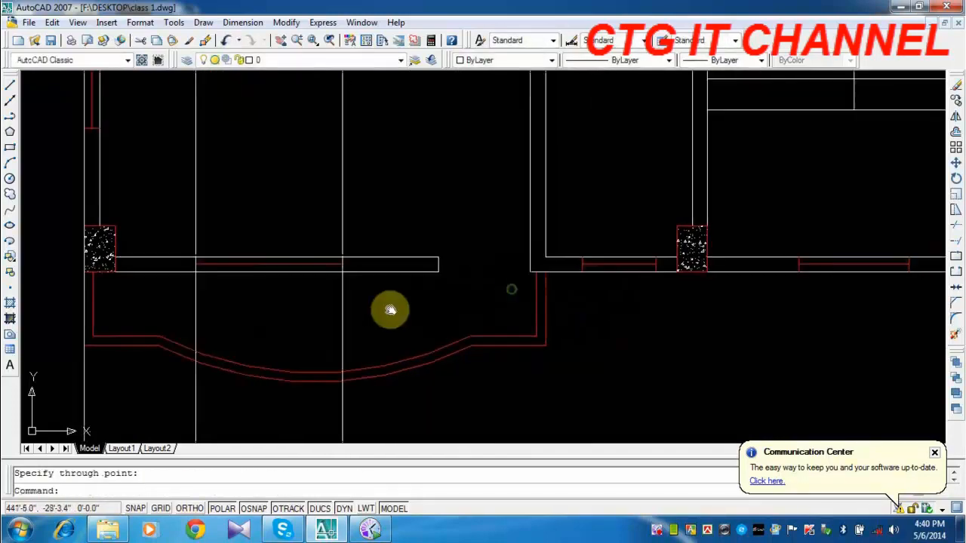
key("Return")
left_click(438, 272)
left_click(438, 298)
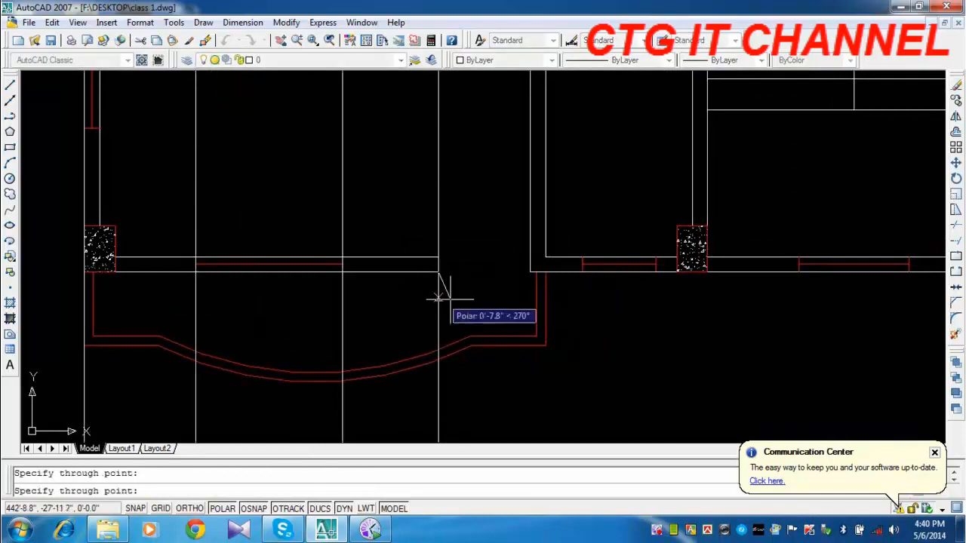
key("Return")
key("Return")
left_click(530, 272)
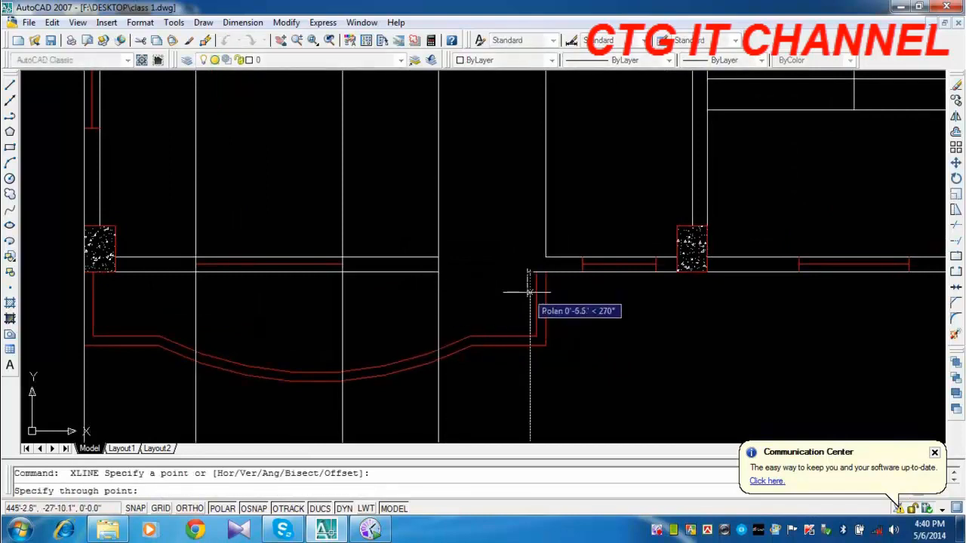
left_click(530, 298)
key("Return")
Draw a vertical construction line through the left balcony's outer right corner.
middle_click_drag(559, 328, 548, 268)
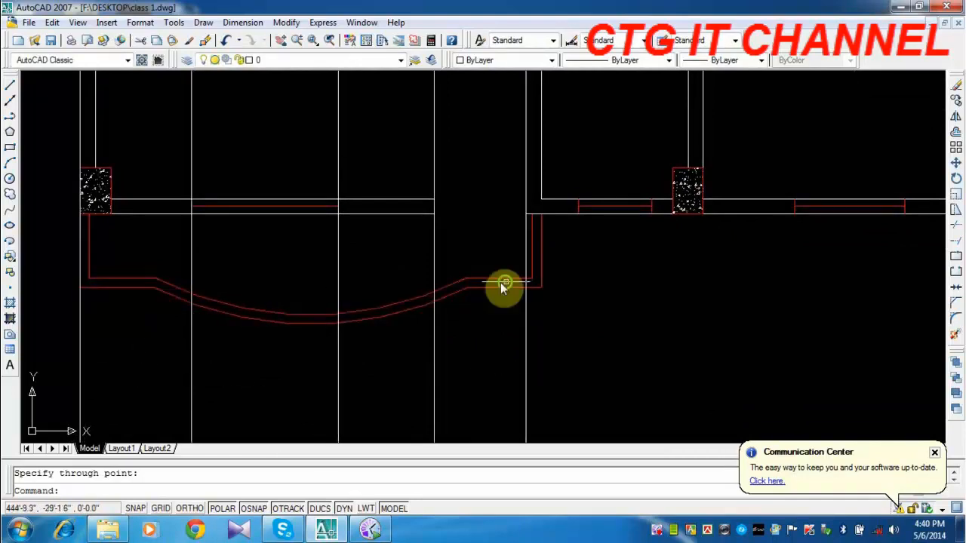
middle_click_drag(500, 286, 446, 276)
key("Return")
left_click(439, 272)
left_click(440, 306)
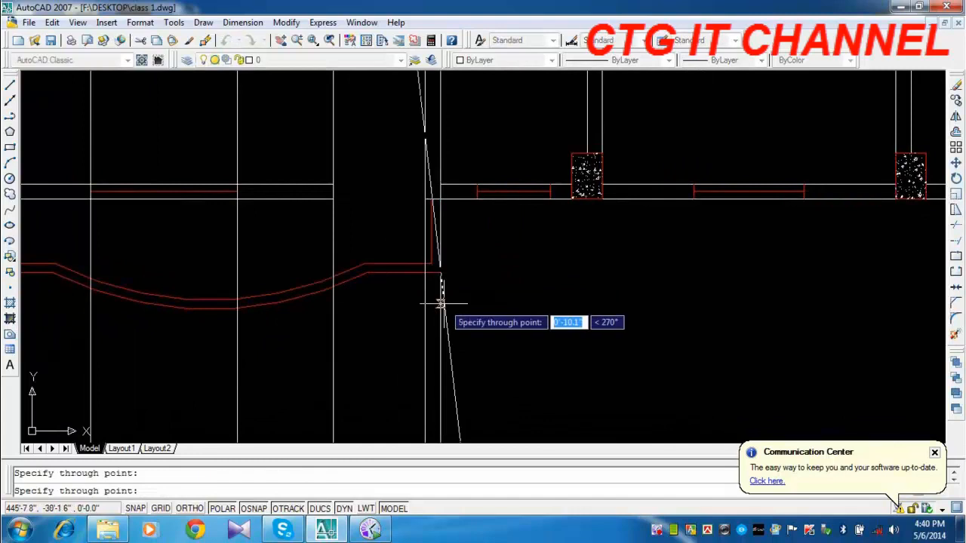
key("Return")
Draw a vertical construction line through the left bend of the left balcony's outer edge.
mouse_move(313, 355)
middle_mouse_down()
mouse_move(470, 343)
mouse_move(458, 350)
middle_mouse_up()
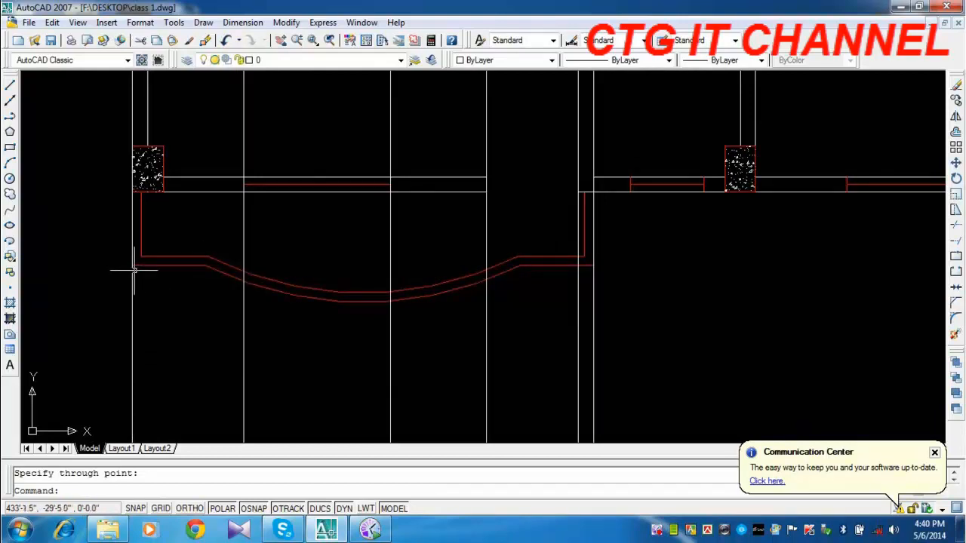
key("Return")
left_click(205, 260)
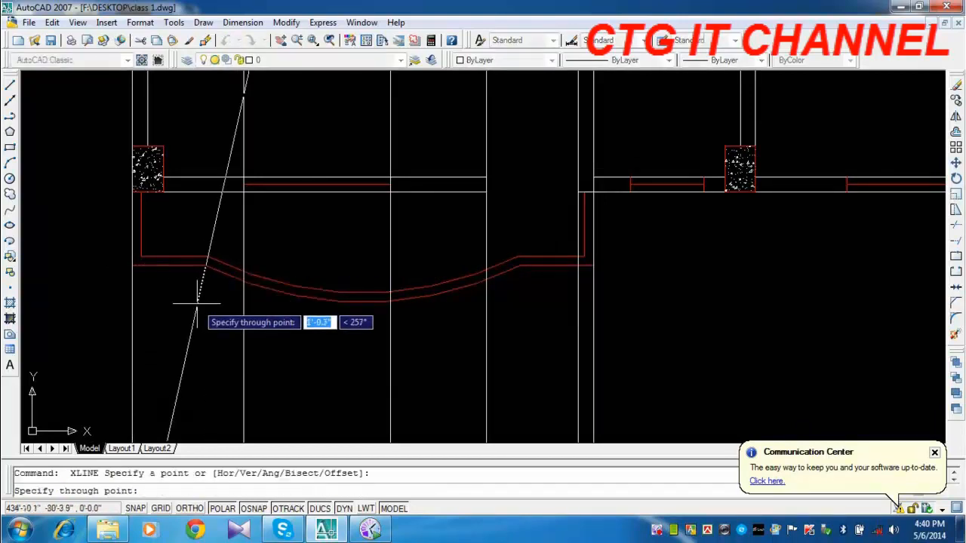
left_click(205, 304)
key("Return")
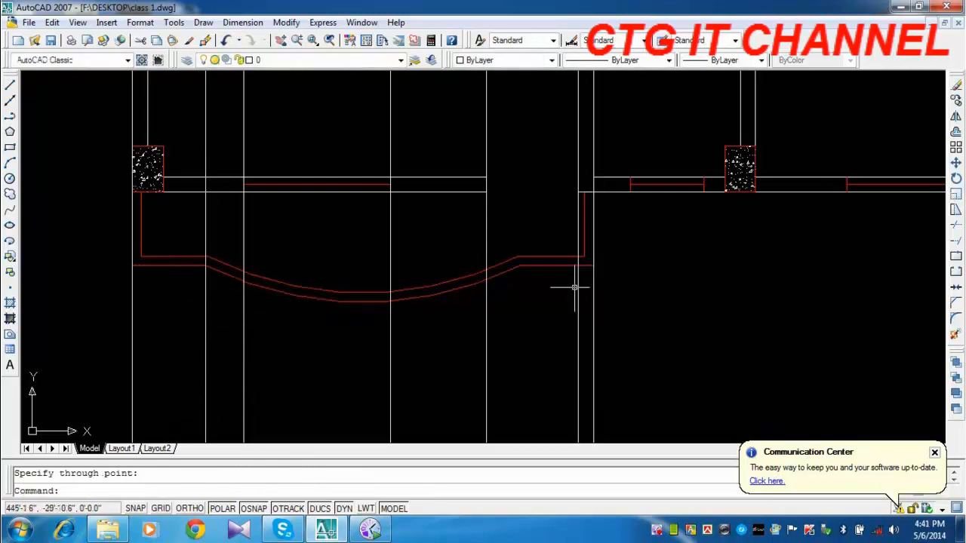
Draw a vertical construction line through the right bend of the left balcony's outer edge.
key("Return")
left_click(520, 264)
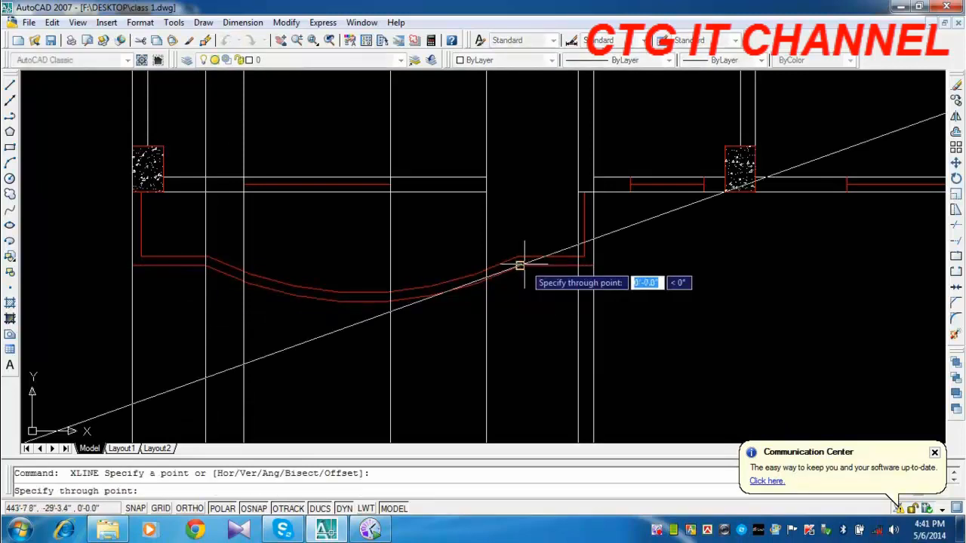
left_click(520, 310)
key("Return")
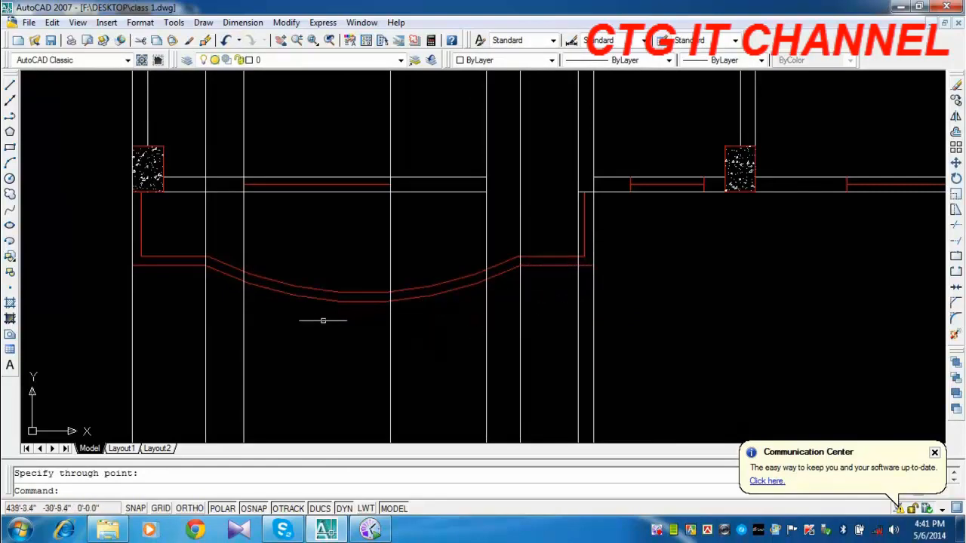
Erase the construction line through the right bend of the left balcony.
left_click(205, 346)
key("Return")
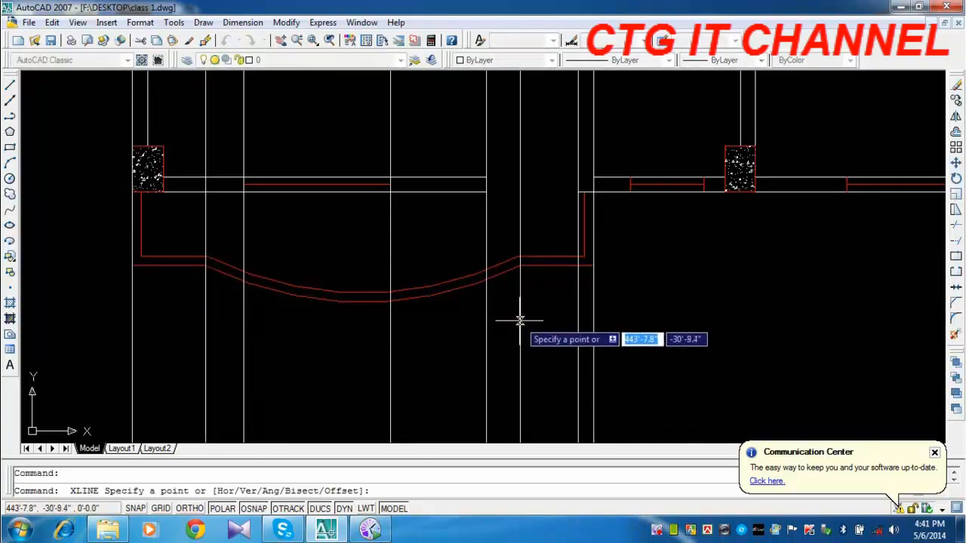
key("Escape")
left_click(519, 326)
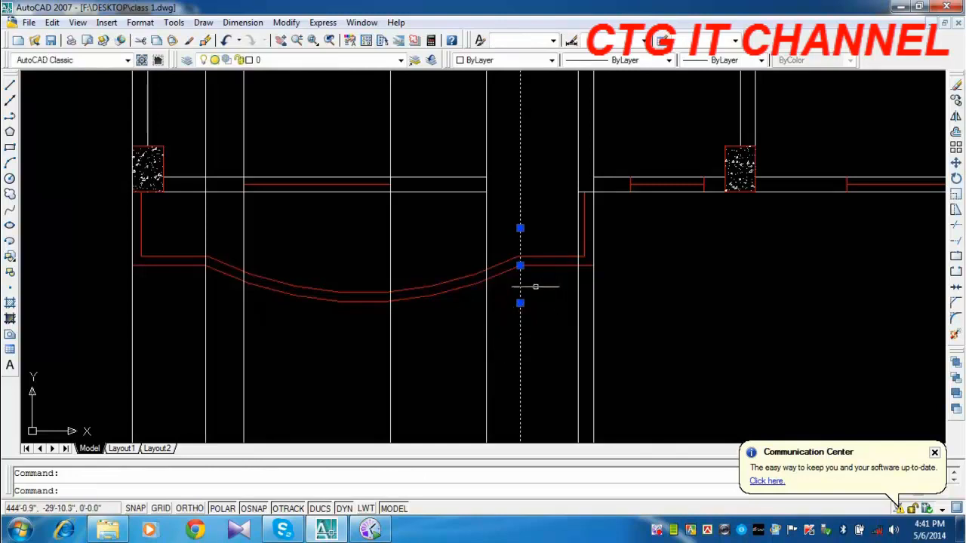
key("Delete")
Draw vertical construction lines through both ends of the small front window between the left balcony and the staircase.
mouse_move(550, 274)
middle_mouse_down()
mouse_move(485, 295)
mouse_move(489, 303)
middle_mouse_up()
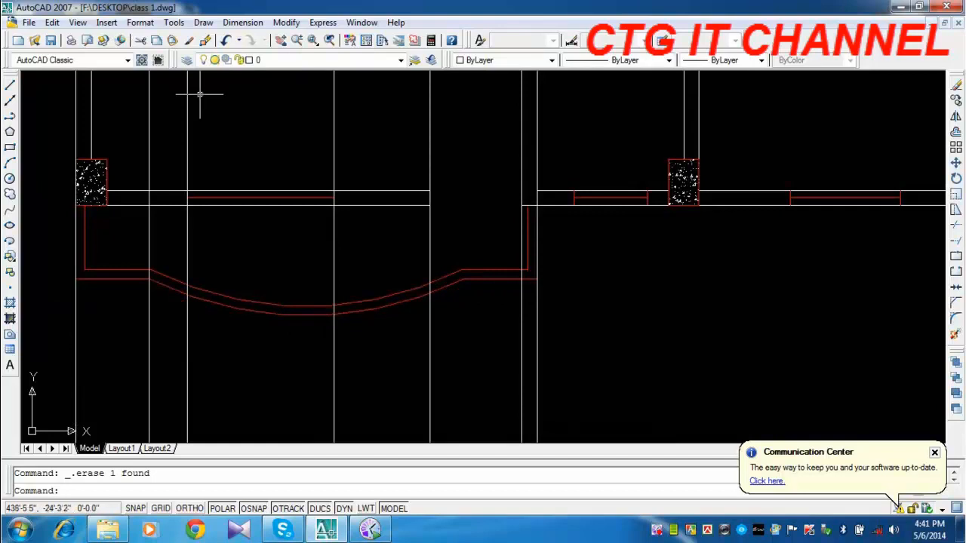
left_click(9, 99)
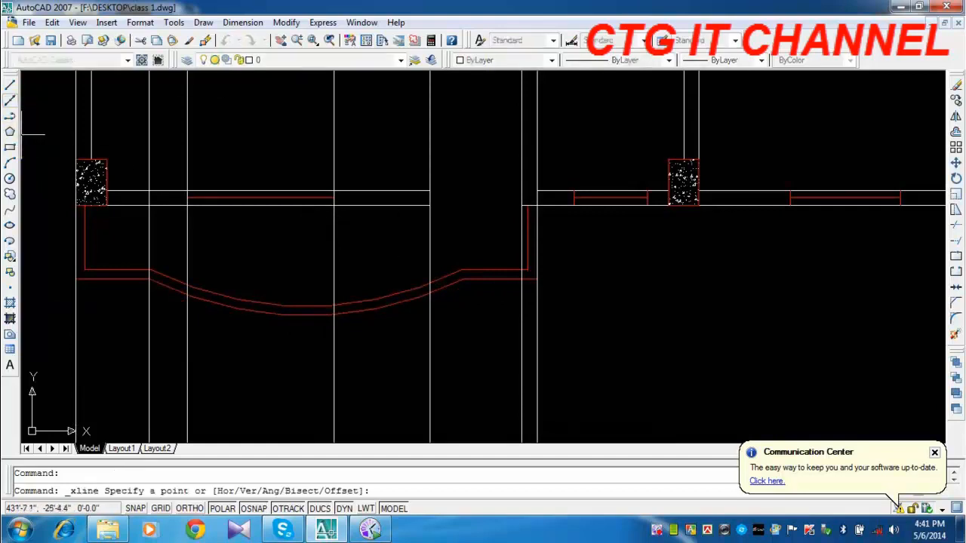
middle_click_drag(562, 258, 439, 274)
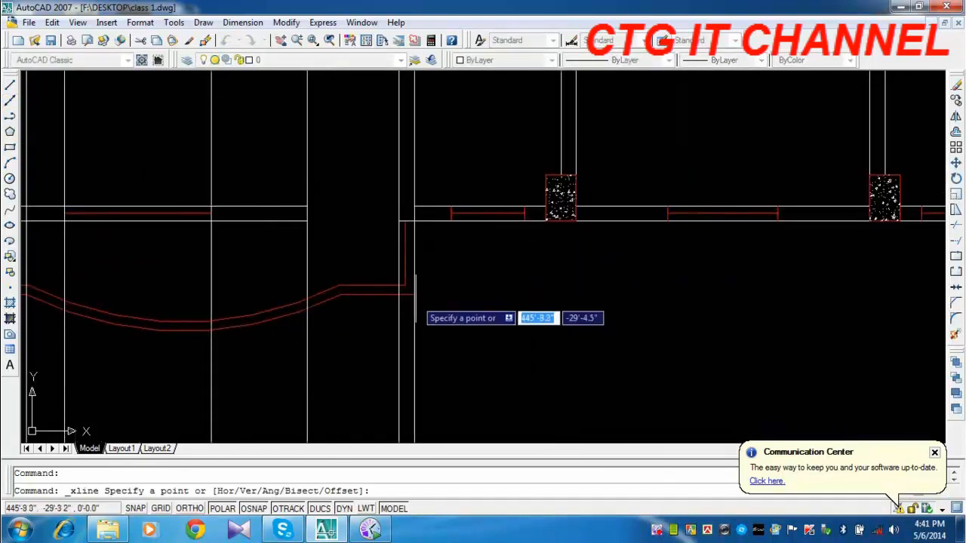
left_click(451, 220)
left_click(450, 245)
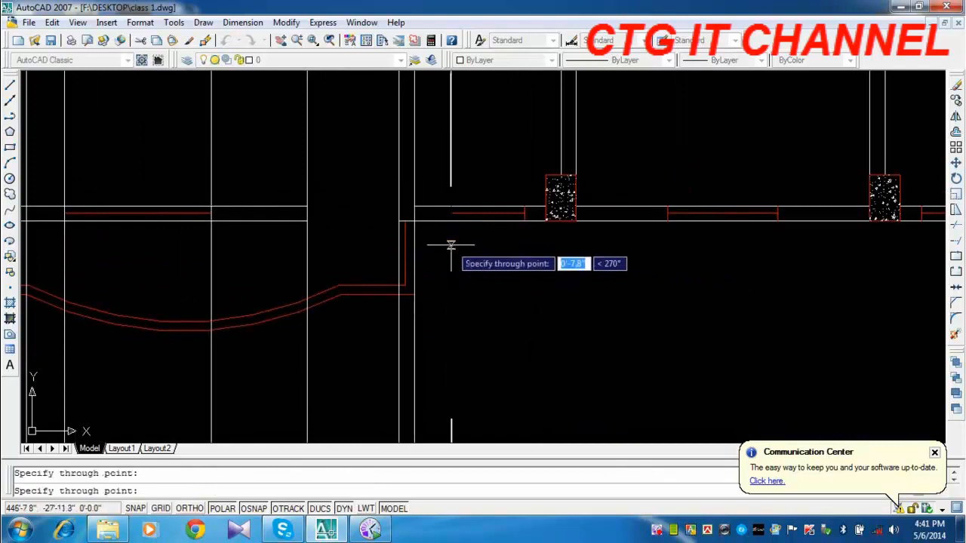
key("Return")
key("Return")
left_click(524, 220)
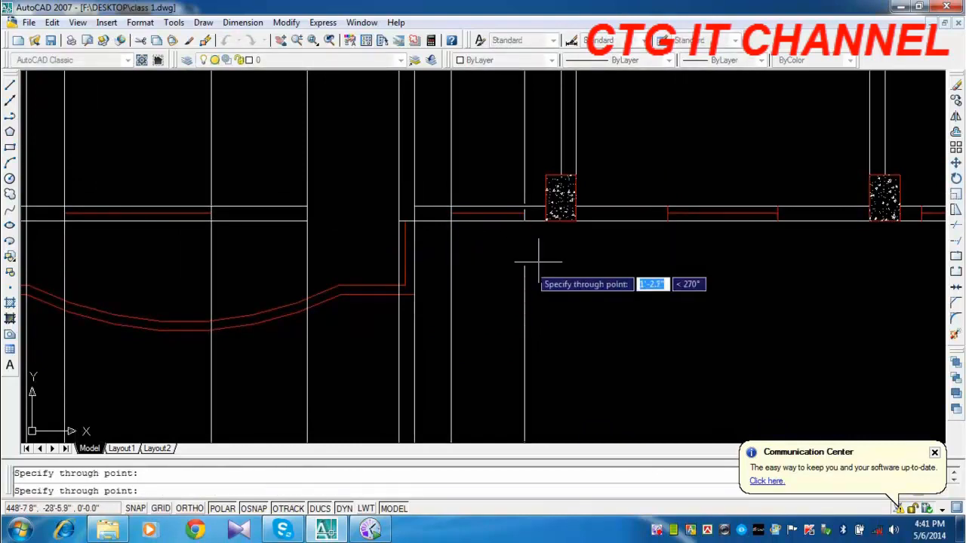
left_click(526, 254)
key("Return")
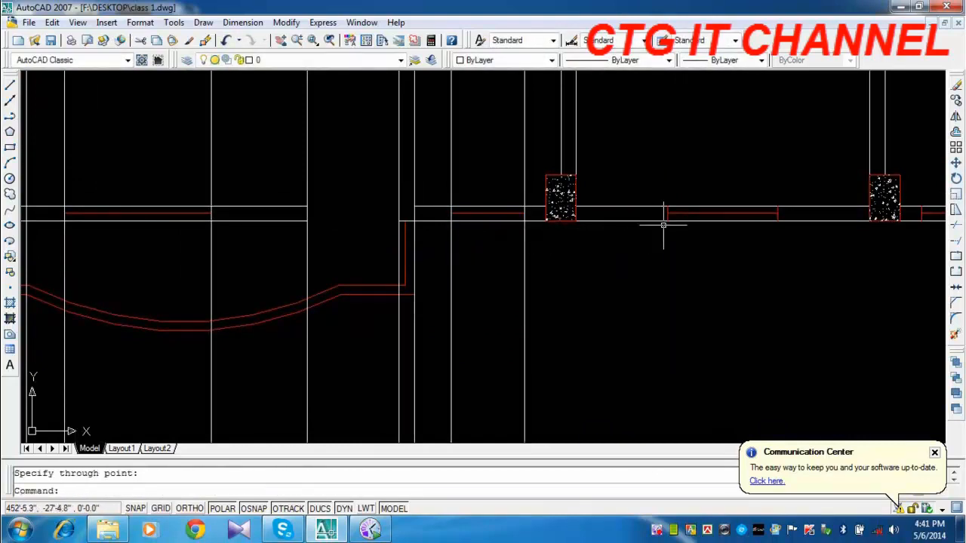
Draw vertical construction lines through both ends of the front window in the staircase wall.
key("Return")
left_click(668, 220)
left_click(667, 246)
key("Return")
key("Return")
left_click(777, 220)
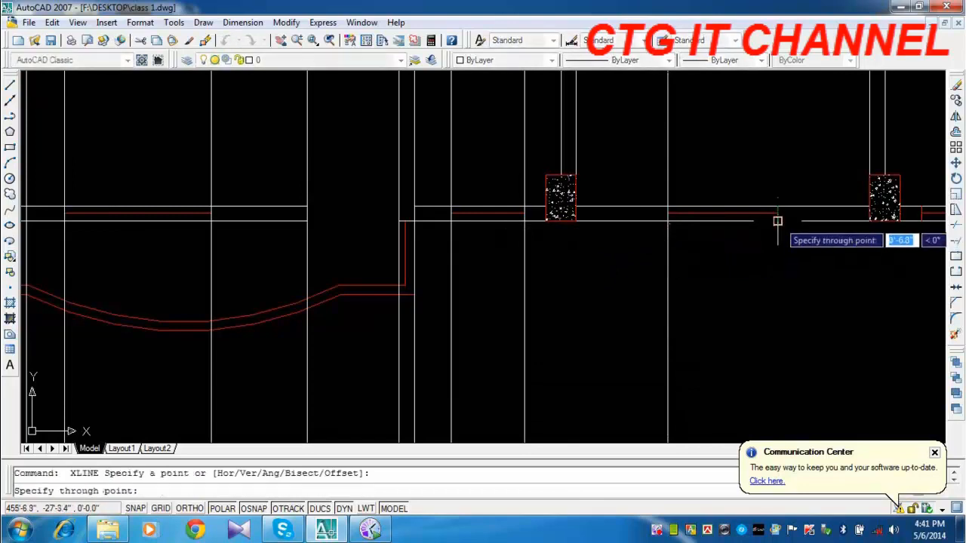
left_click(774, 252)
key("Return")
Draw vertical construction lines through both ends of the small front window between the staircase and the right balcony.
middle_click_drag(856, 274, 344, 312)
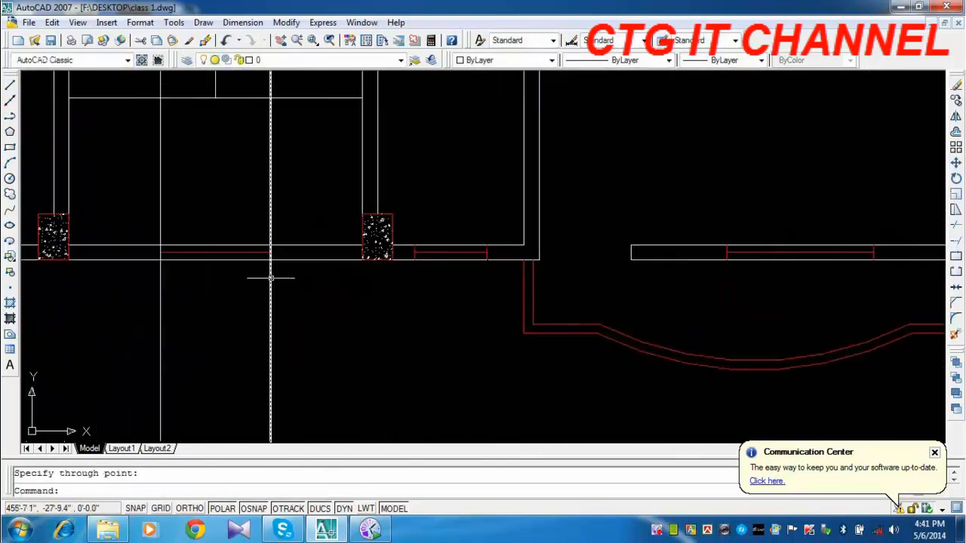
key("Return")
left_click(414, 261)
left_click(414, 280)
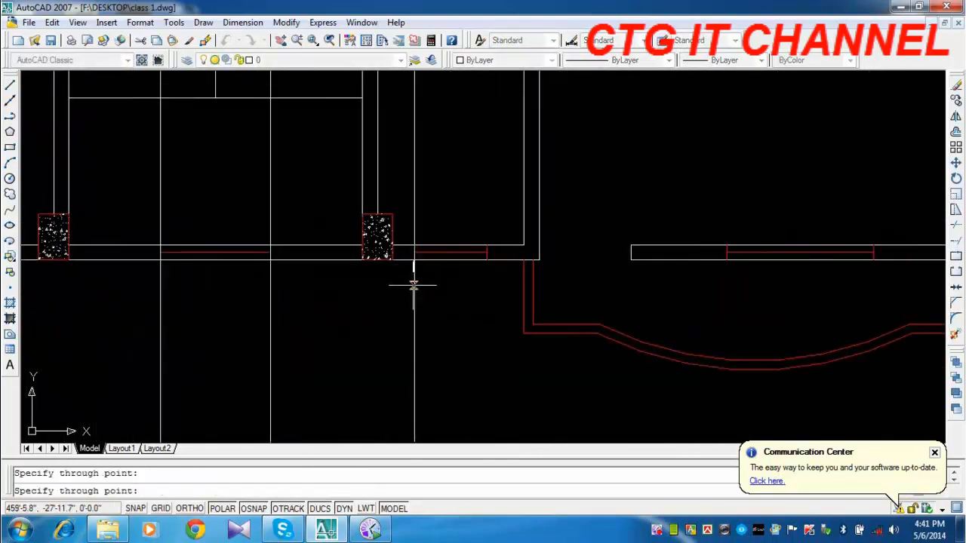
key("Return")
key("Return")
left_click(487, 260)
left_click(487, 279)
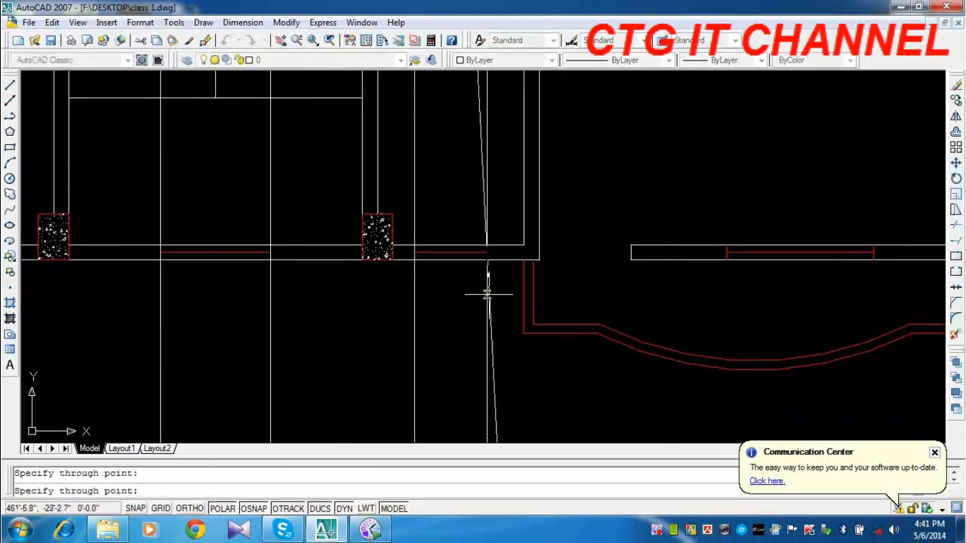
key("Return")
Draw a vertical construction line through the right balcony's outer left corner.
middle_click_drag(503, 328, 363, 286)
key("Return")
left_click(385, 287)
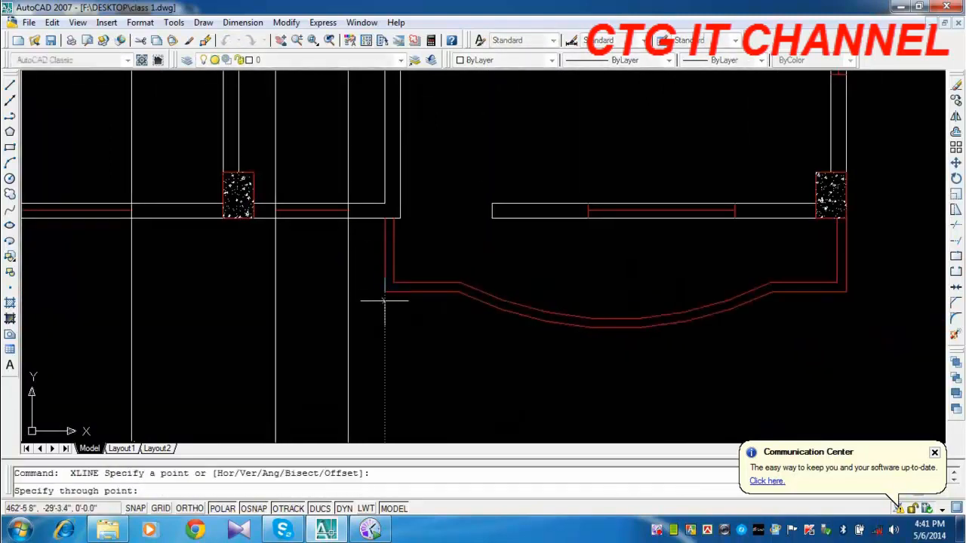
left_click(385, 323)
key("Return")
Draw vertical construction lines through both sides of the door opening onto the right balcony.
key("Return")
left_click(401, 218)
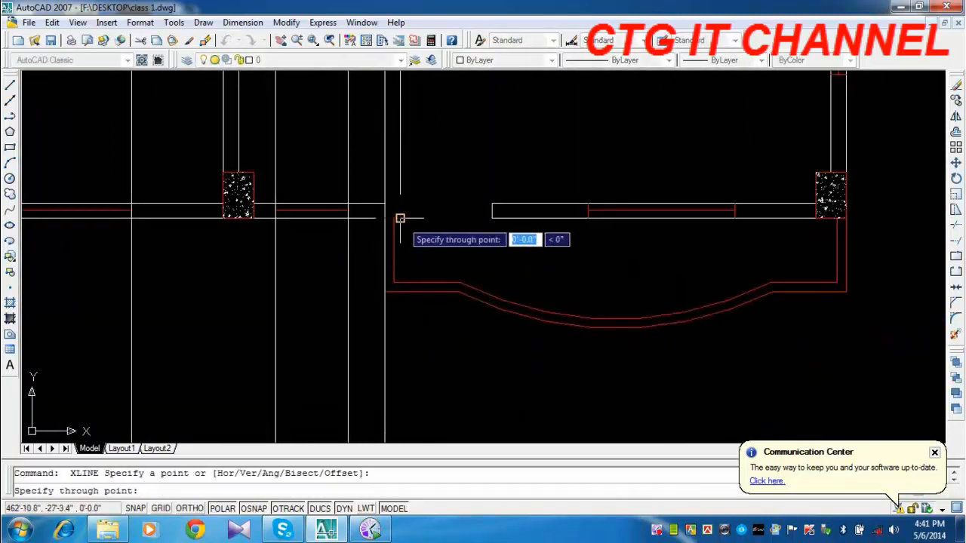
left_click(400, 249)
key("Return")
key("Return")
left_click(492, 218)
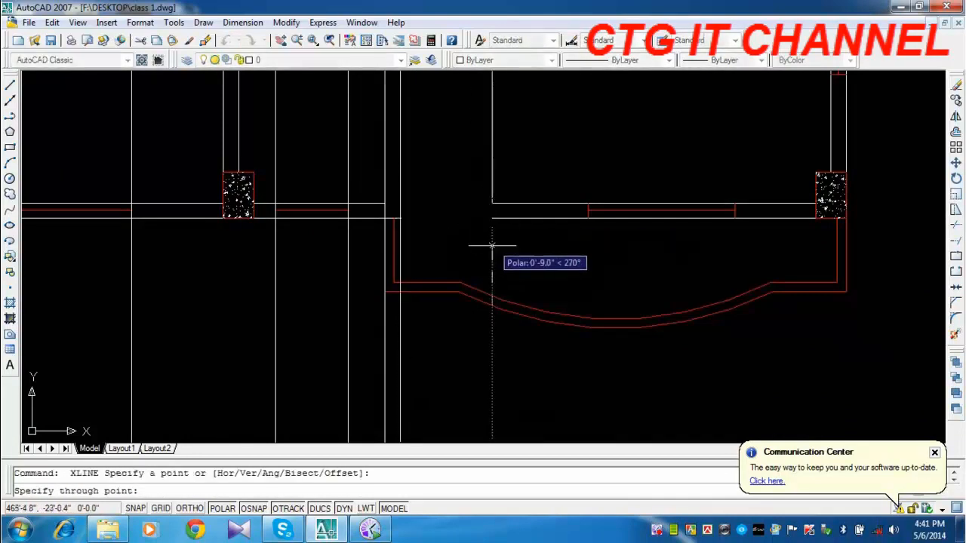
left_click(492, 245)
key("Return")
Draw vertical construction lines through both ends of the window in the right front wall, behind the balcony.
middle_click_drag(580, 255, 368, 280)
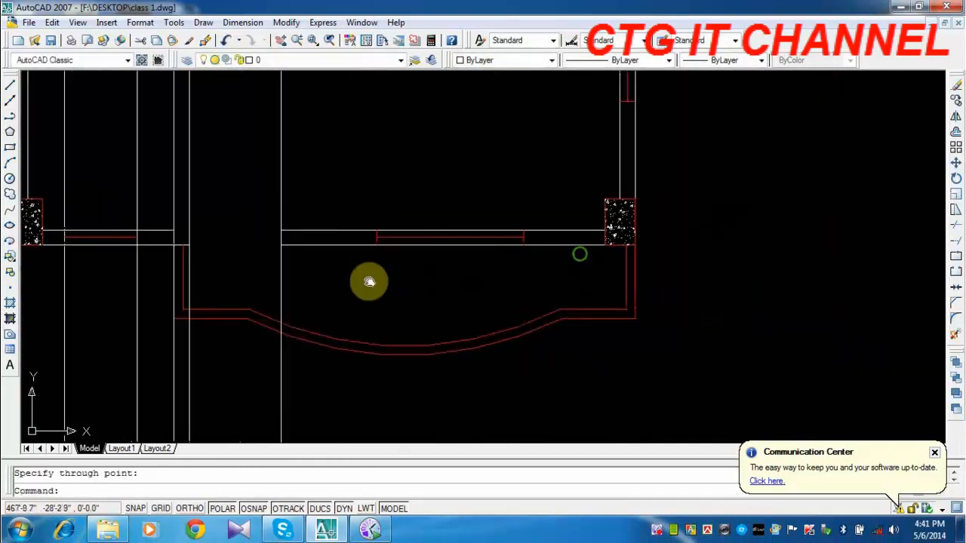
key("Return")
left_click(377, 243)
left_click(377, 287)
key("Return")
key("Return")
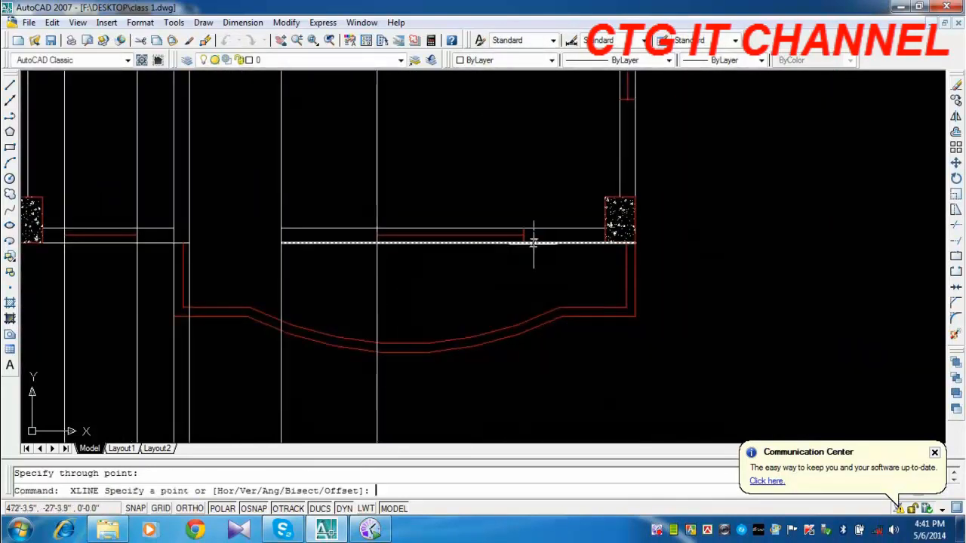
left_click(524, 242)
left_click(524, 279)
Draw a vertical construction line through the right balcony's outer right corner.
key("Return")
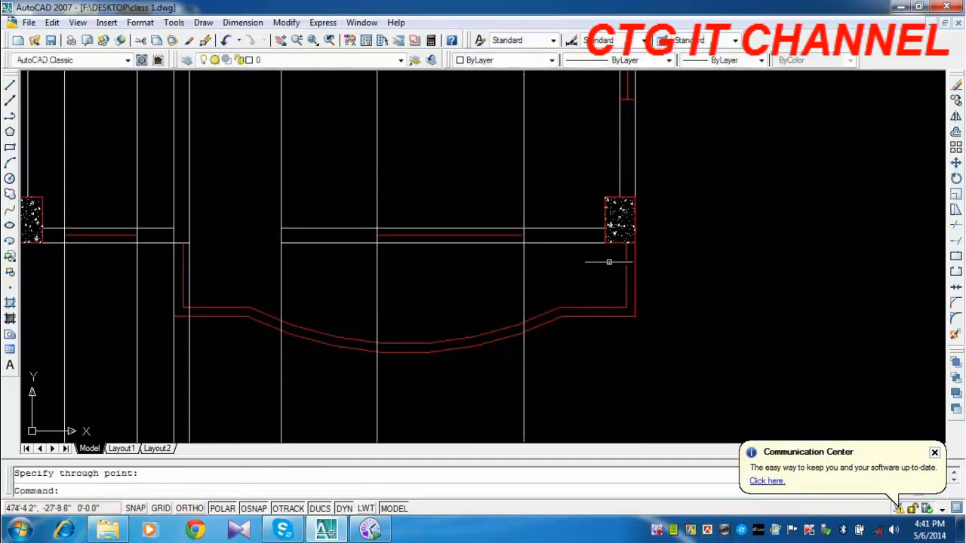
key("Return")
left_click(636, 316)
left_click(635, 351)
key("Return")
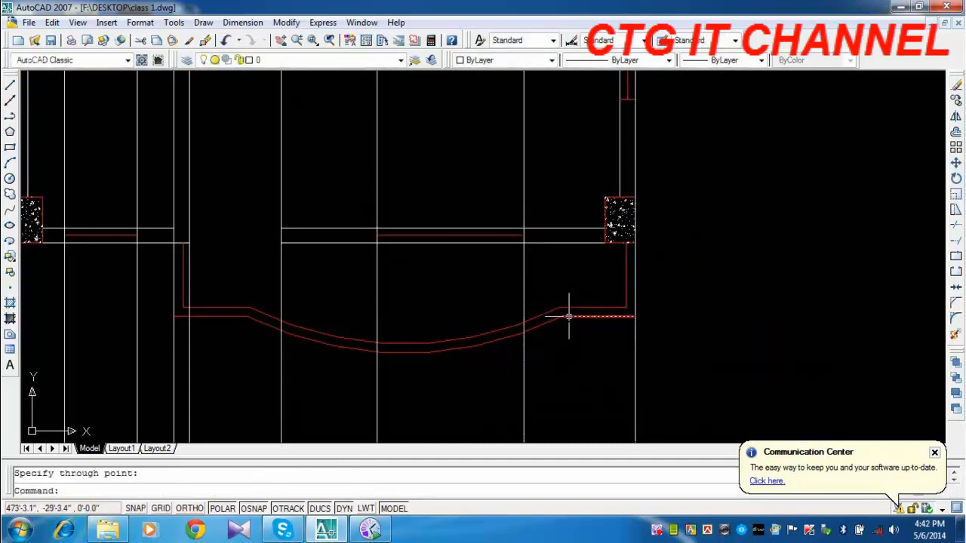
scroll(240, 317, "down", 5)
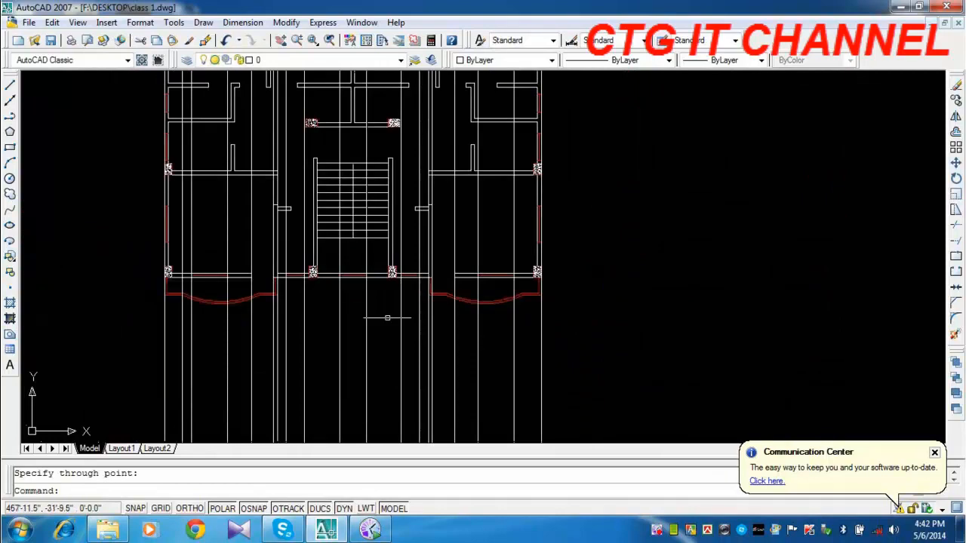
Draw a horizontal polyline about 64' long above the floor plan, crossing all the vertical construction lines.
scroll(354, 287, "down", 6)
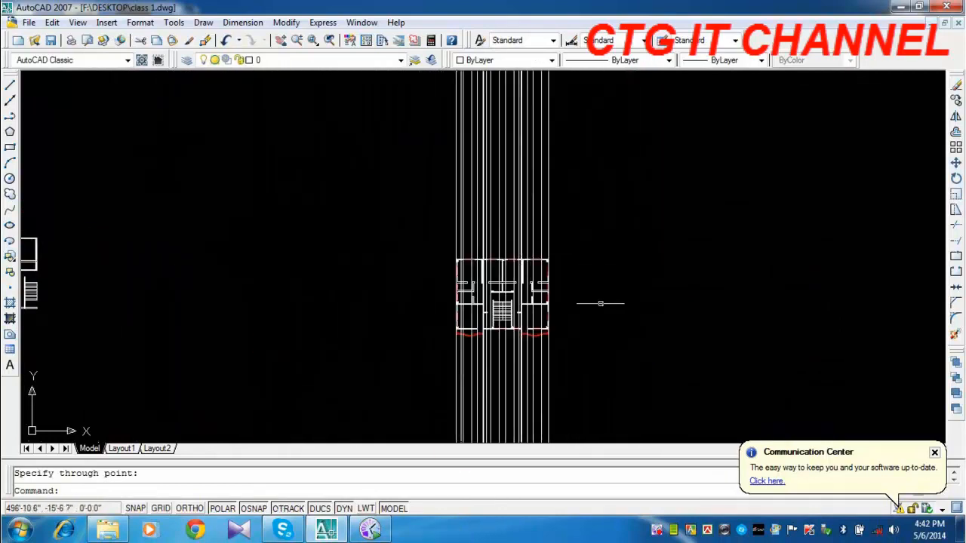
scroll(588, 313, "up", 3)
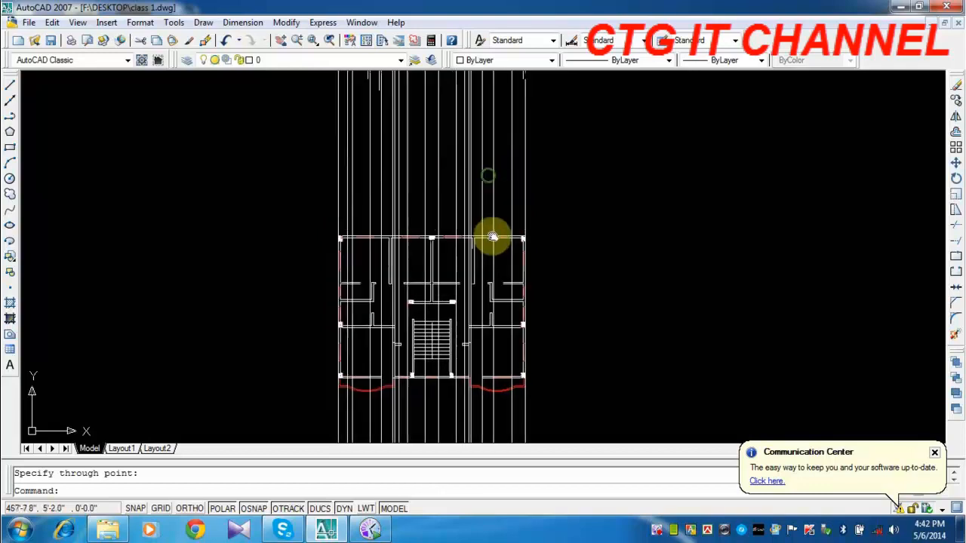
scroll(449, 240, "up", 3)
middle_click_drag(454, 319, 454, 319)
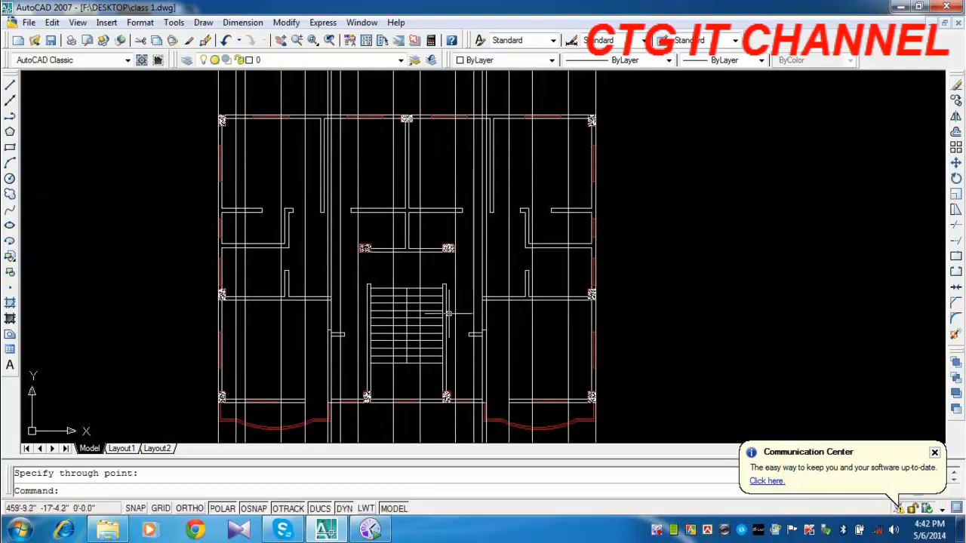
scroll(449, 305, "down", 4)
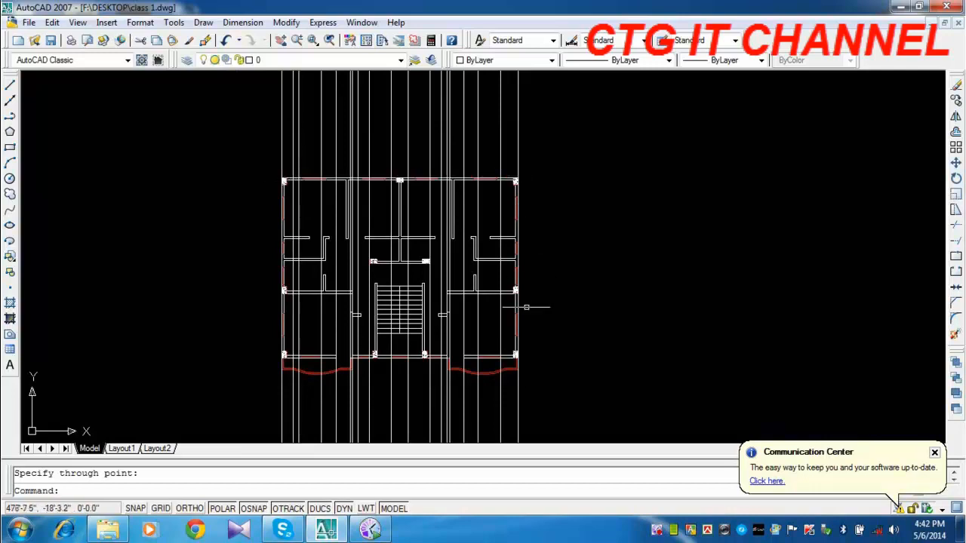
left_click(10, 118)
middle_click_drag(215, 119, 216, 167)
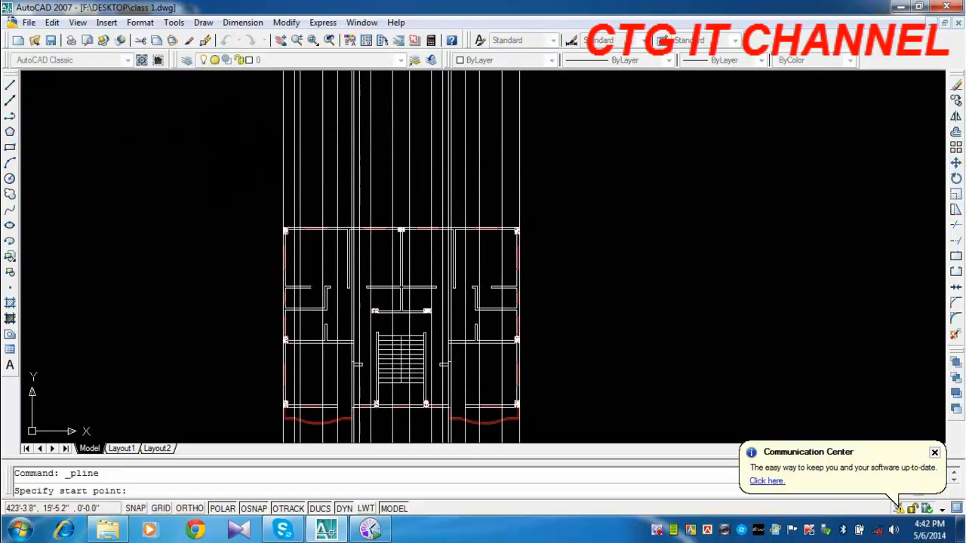
left_click(217, 164)
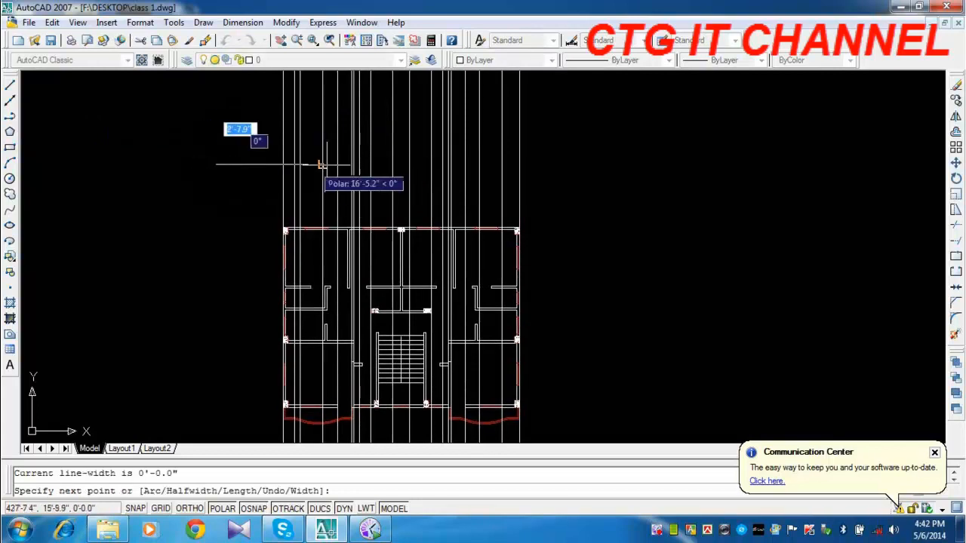
left_click(575, 164)
key("Return")
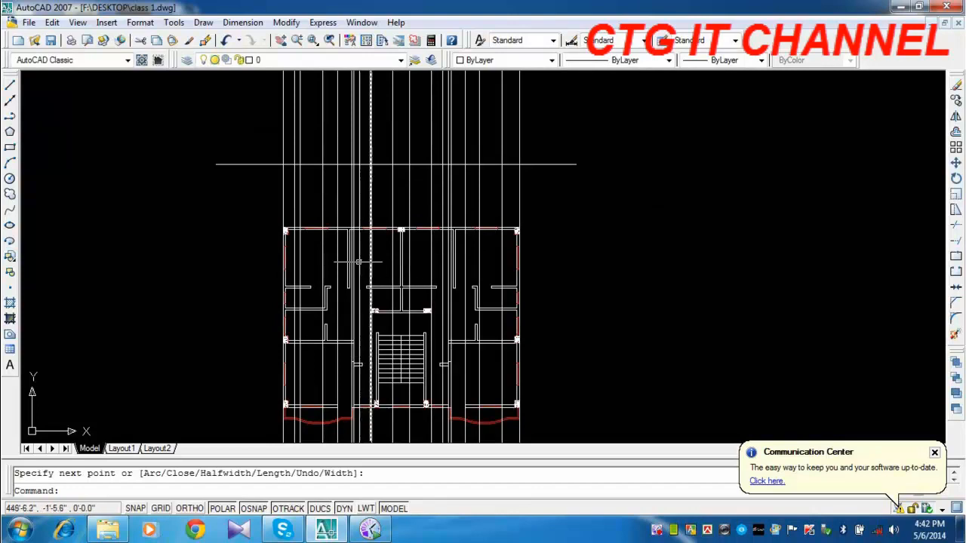
middle_click_drag(339, 269, 354, 156)
middle_click_drag(331, 259, 325, 364)
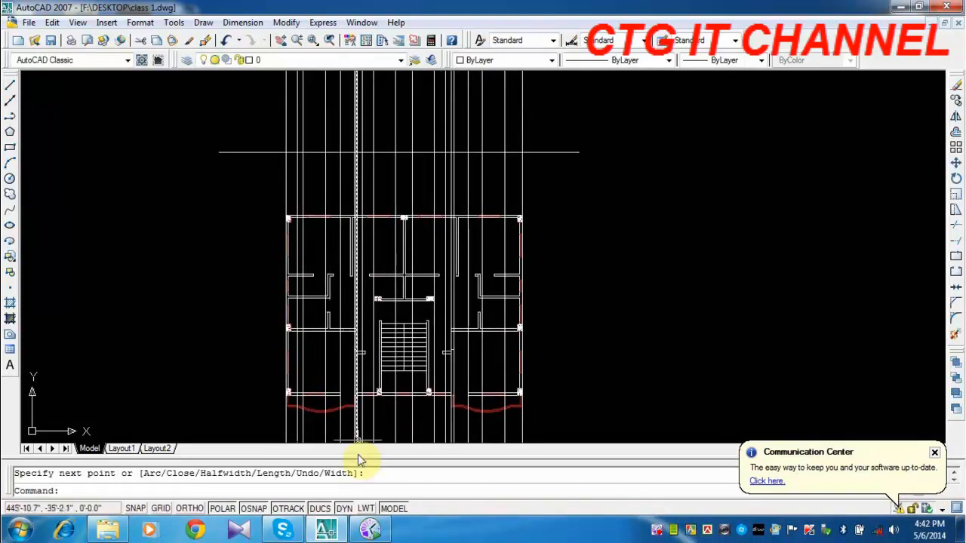
middle_click_drag(351, 174, 345, 252)
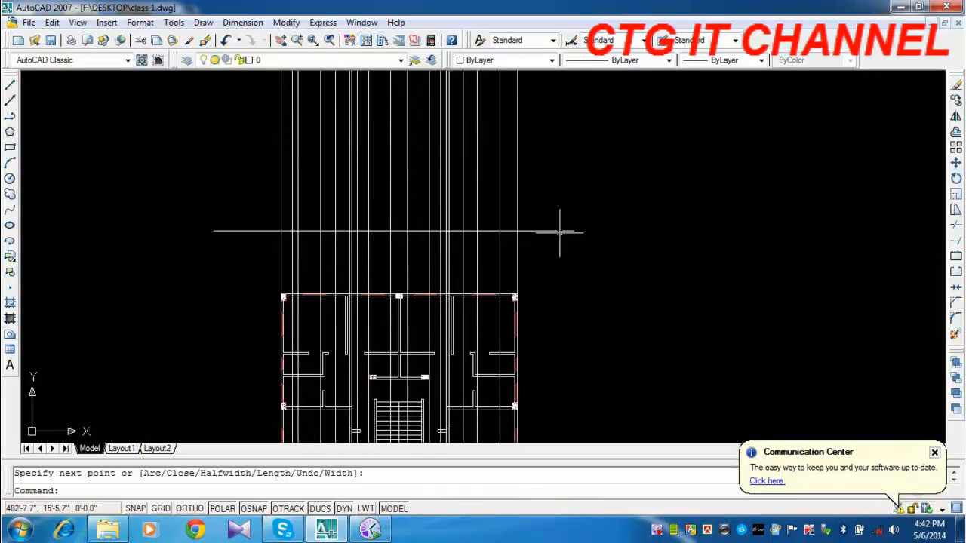
middle_click_drag(559, 233, 550, 286)
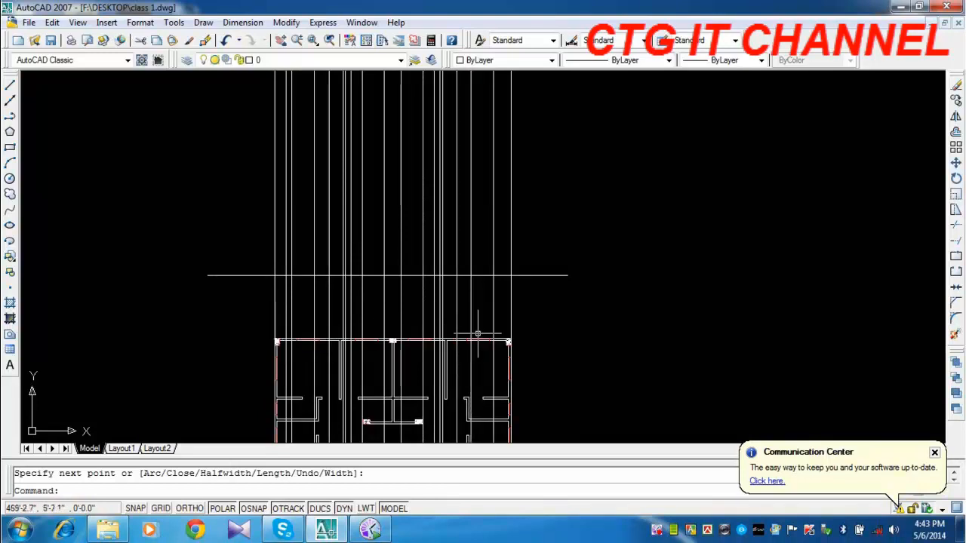
middle_click_drag(453, 386, 458, 323)
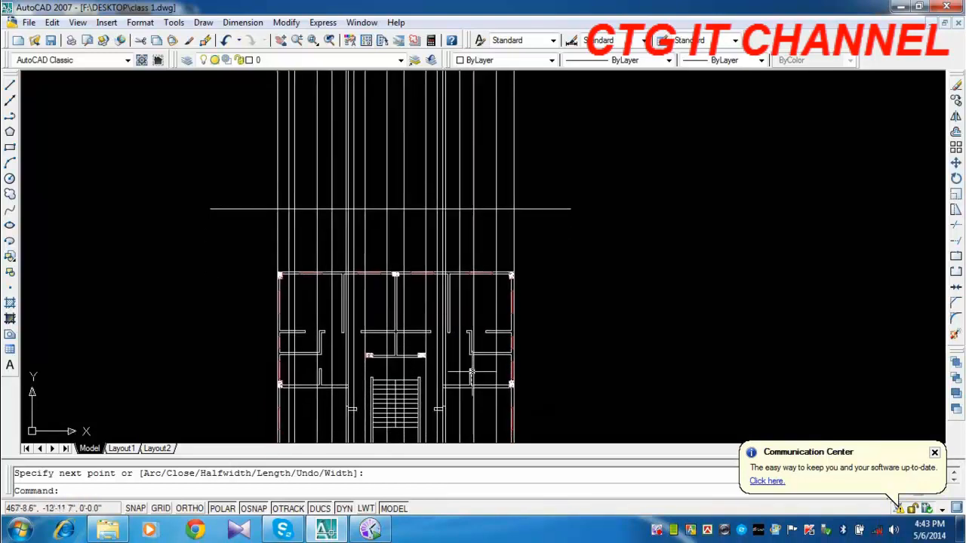
mouse_move(472, 412)
middle_mouse_down()
mouse_move(486, 294)
mouse_move(450, 379)
middle_mouse_up()
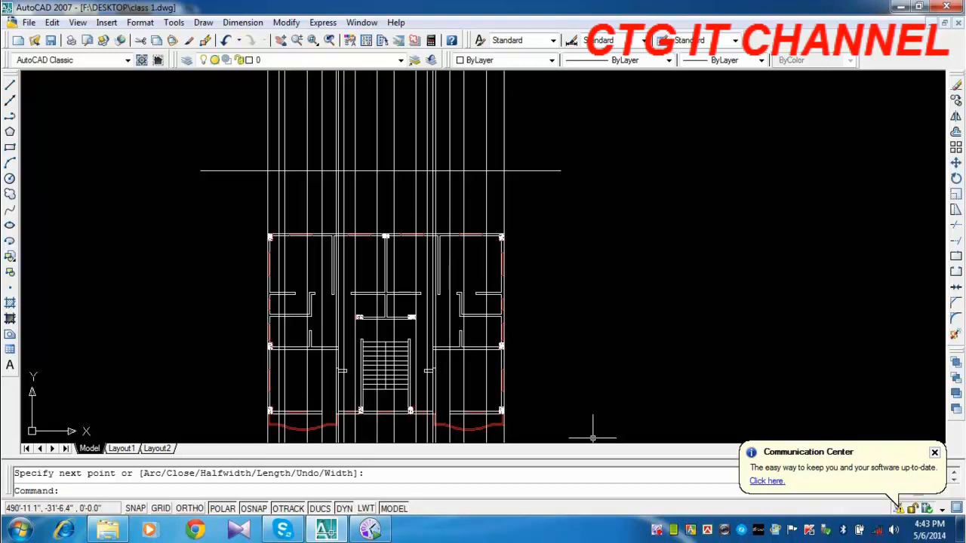
Offset the horizontal base line upward by 10'.
middle_click_drag(583, 223, 582, 319)
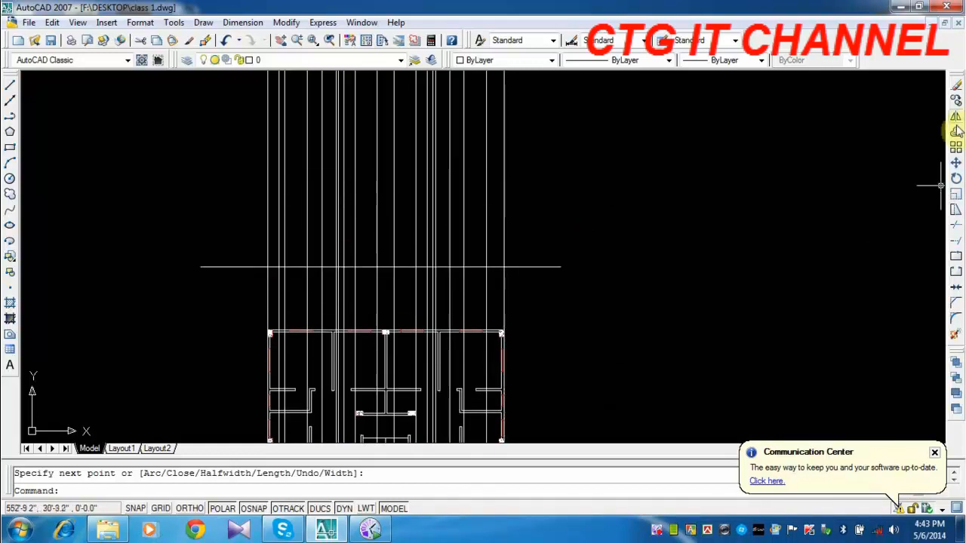
left_click(955, 132)
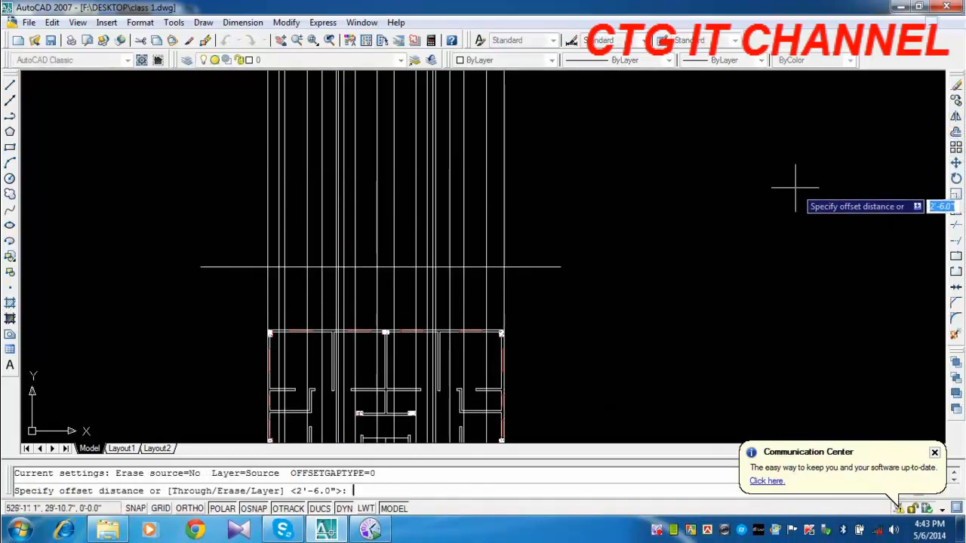
type("10")
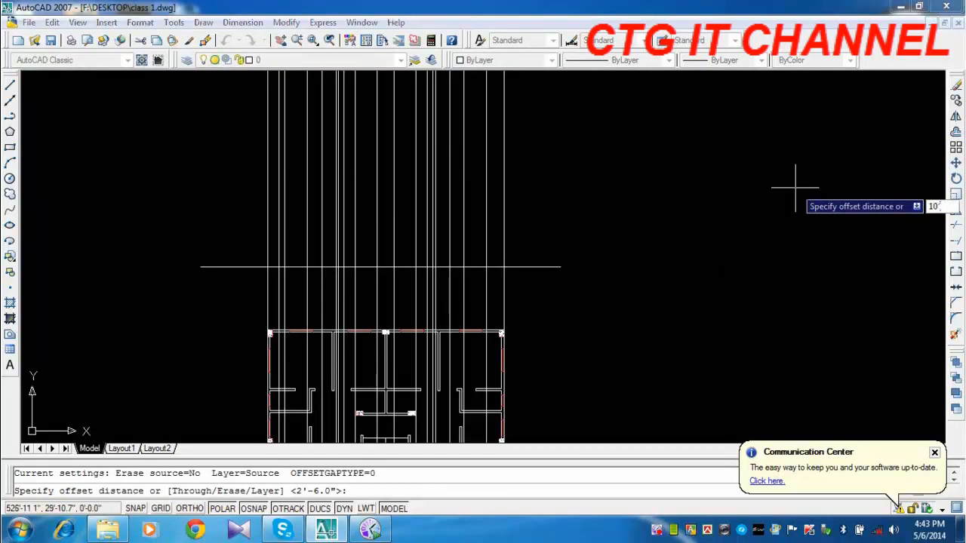
type("'")
key("Return")
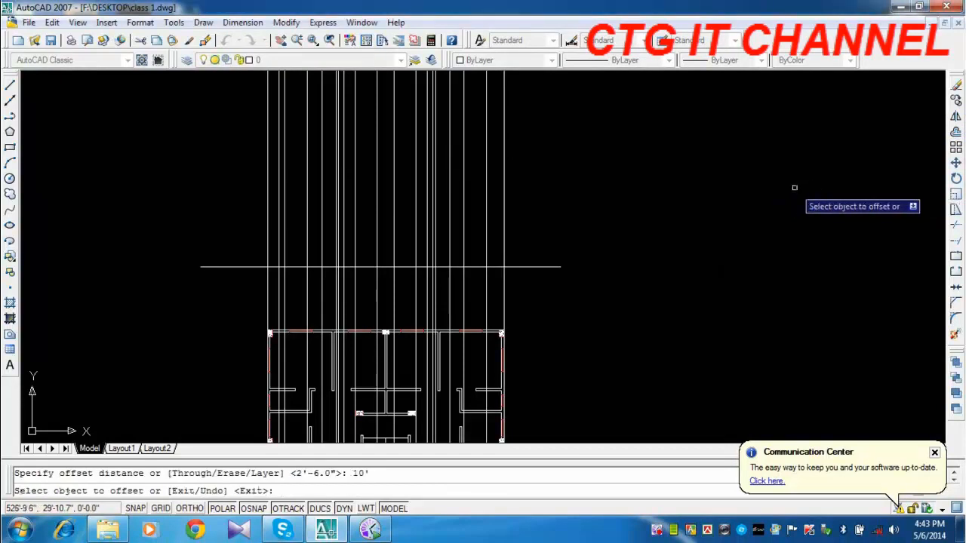
left_click(542, 266)
left_click(538, 183)
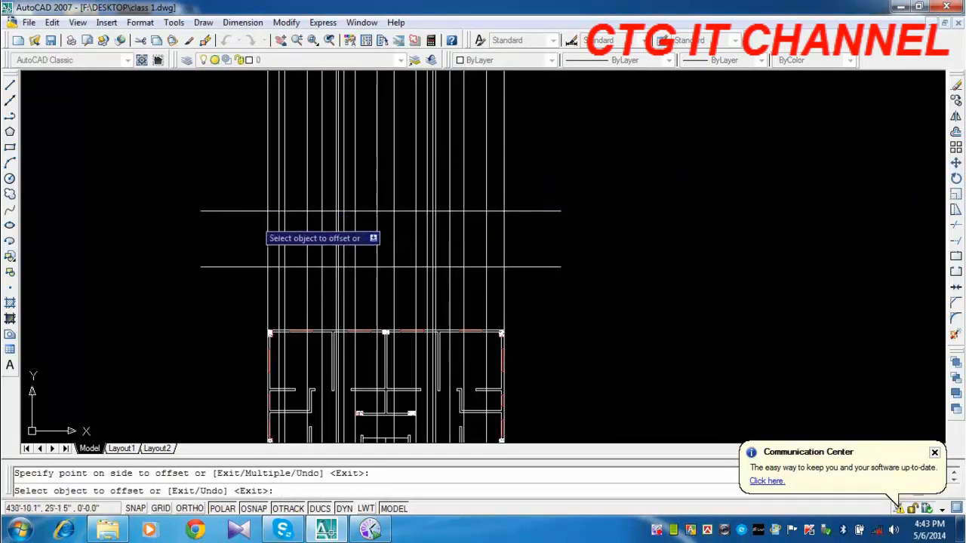
key("Escape")
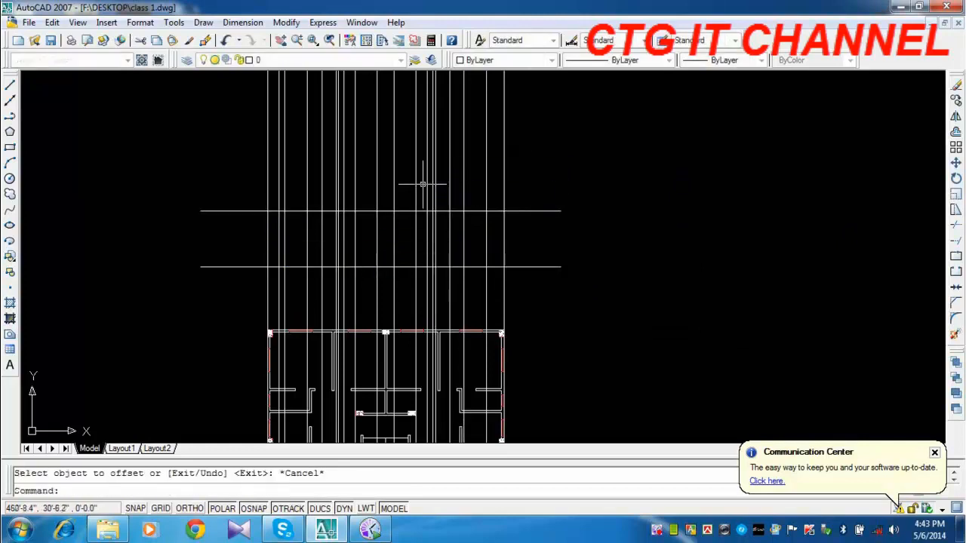
Trim both overhanging ends of the upper horizontal line back to the outermost vertical construction lines.
left_click(956, 228)
right_click(544, 198)
left_click(540, 182)
left_click(534, 220)
left_click(233, 189)
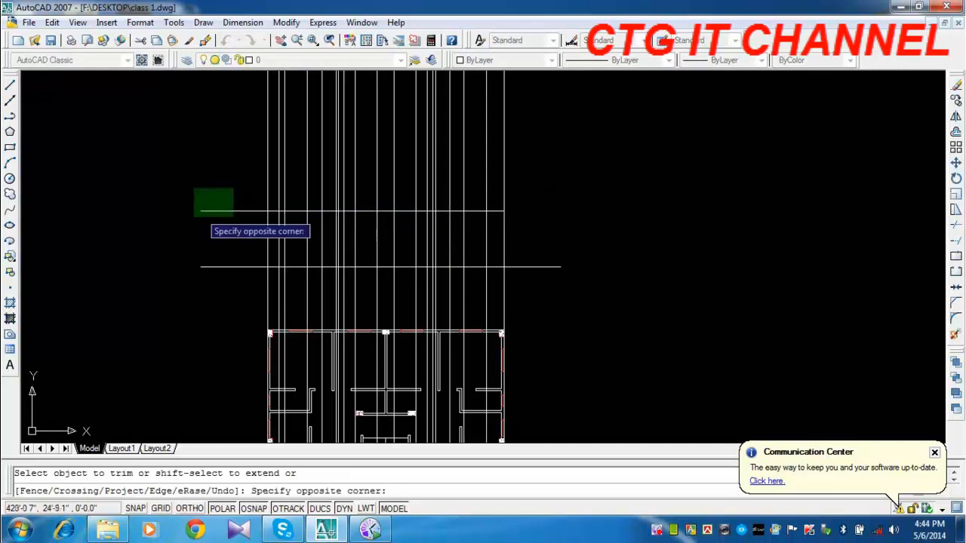
left_click(194, 216)
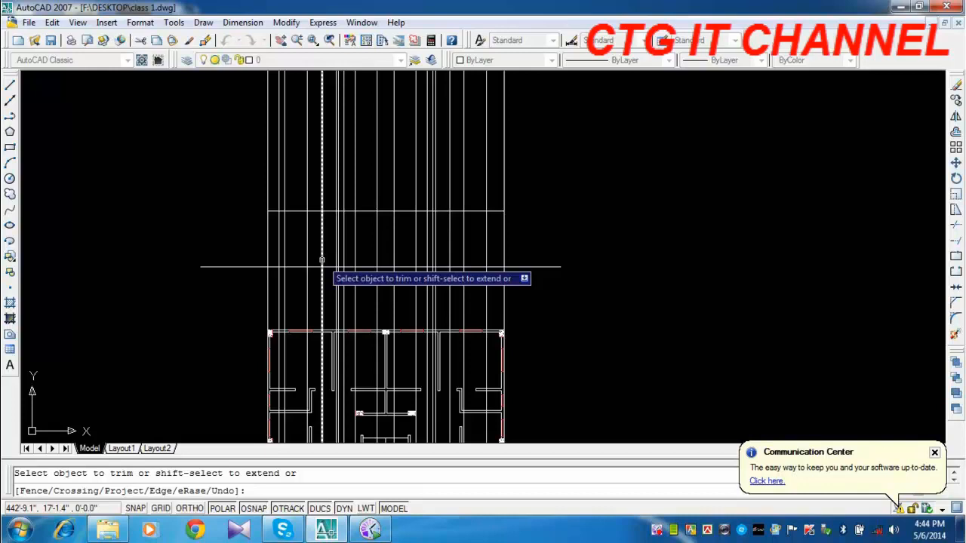
middle_click_drag(489, 370, 489, 79)
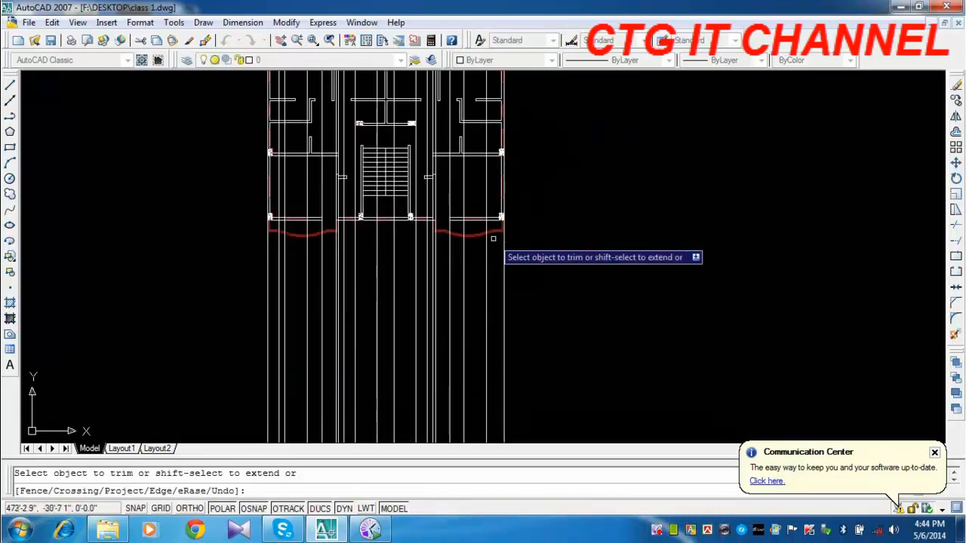
mouse_move(486, 243)
middle_mouse_down()
mouse_move(519, 356)
mouse_move(523, 453)
mouse_move(463, 334)
mouse_move(459, 302)
mouse_move(492, 437)
middle_mouse_up()
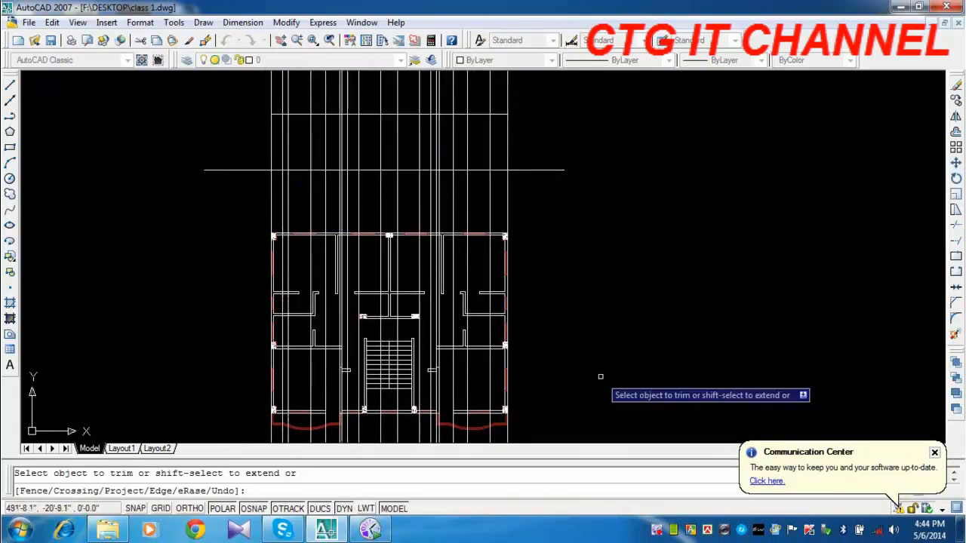
middle_click_drag(599, 376, 602, 343)
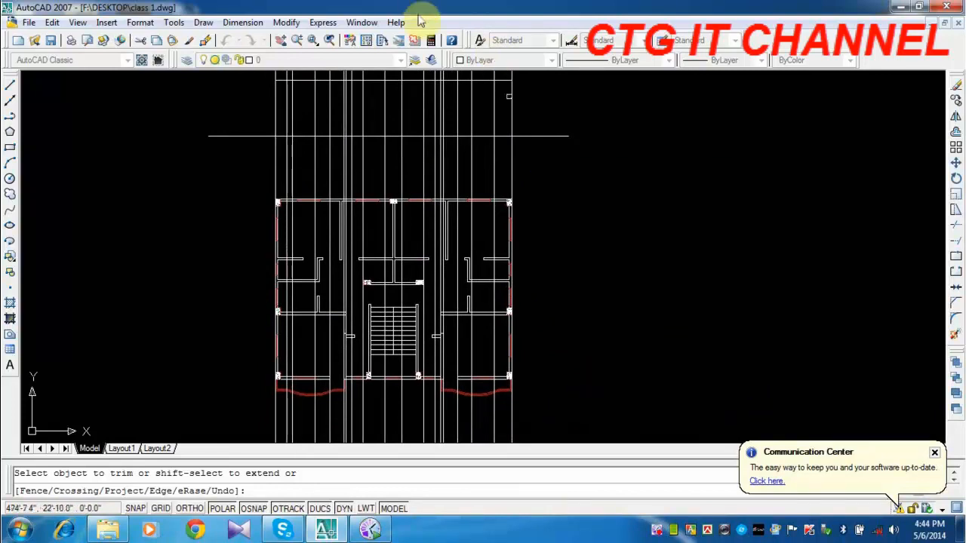
middle_click_drag(373, 155, 421, 327)
scroll(451, 308, "up", 3)
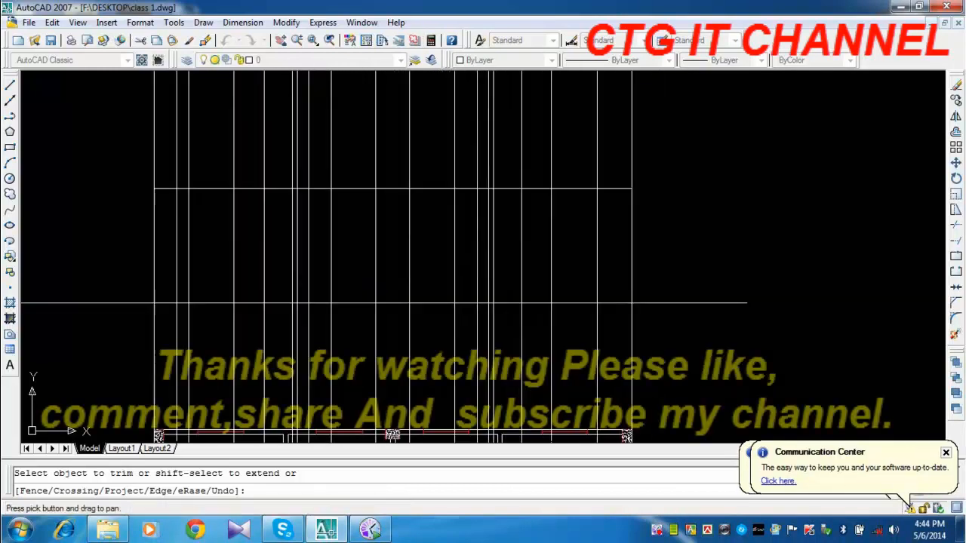
right_click(773, 156)
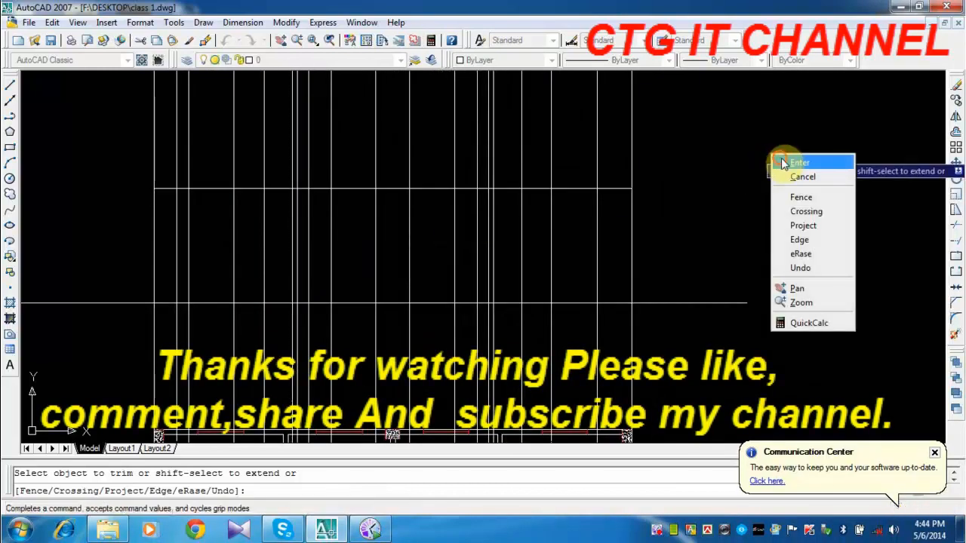
left_click(791, 160)
Erase the vertical construction line through the left balcony's bend, where the straight front edge starts to curve.
scroll(754, 151, "down", 4)
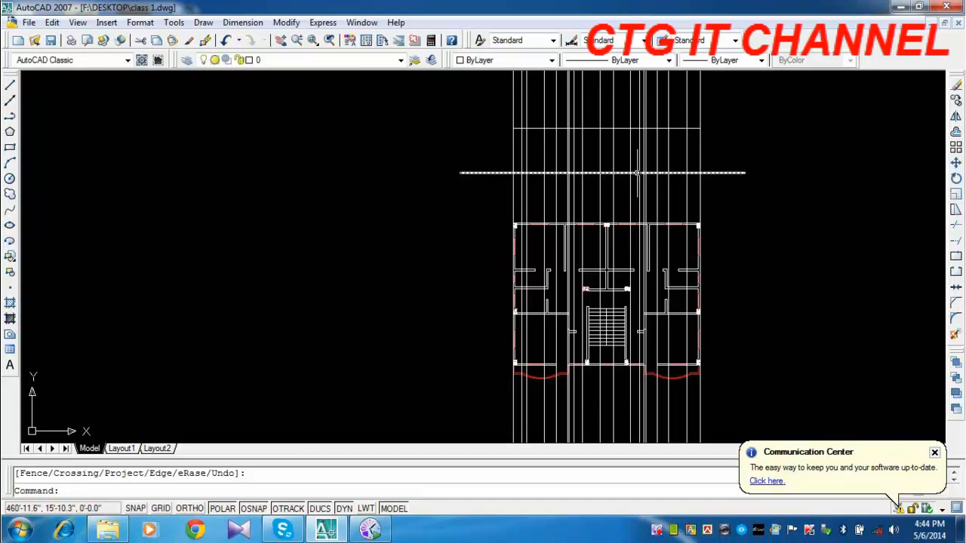
scroll(638, 345, "up", 3)
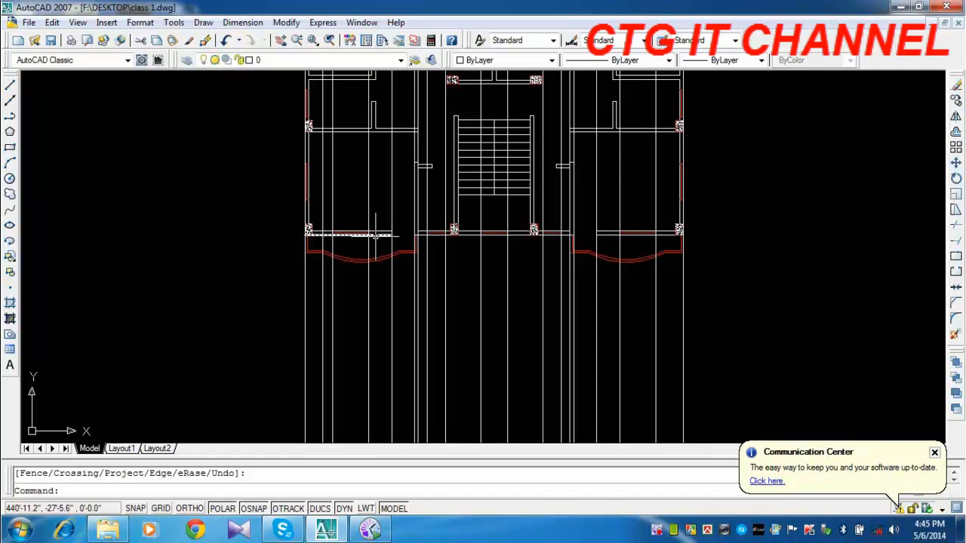
scroll(407, 269, "up", 3)
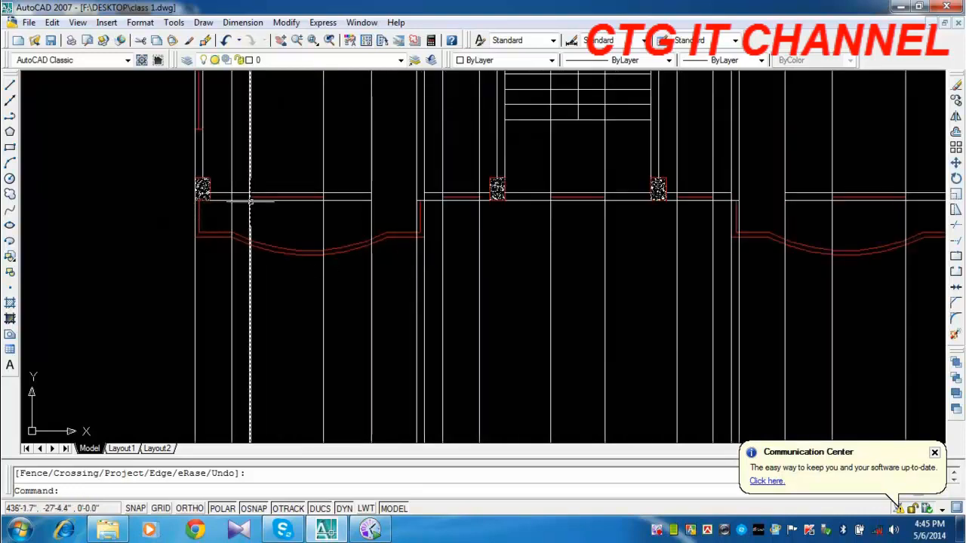
left_click(231, 274)
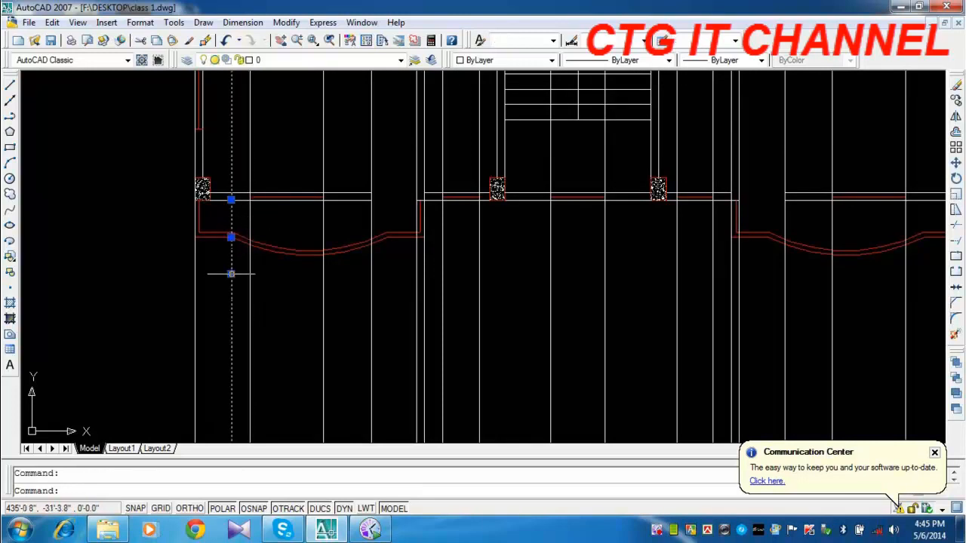
key("Delete")
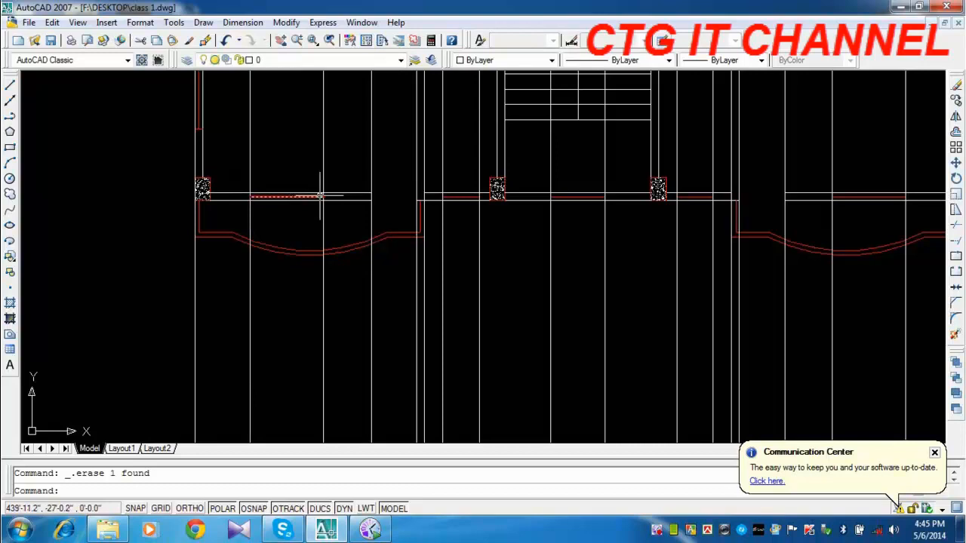
Offset the trimmed upper horizontal line of the elevation downward by 30 inches.
scroll(317, 197, "down", 6)
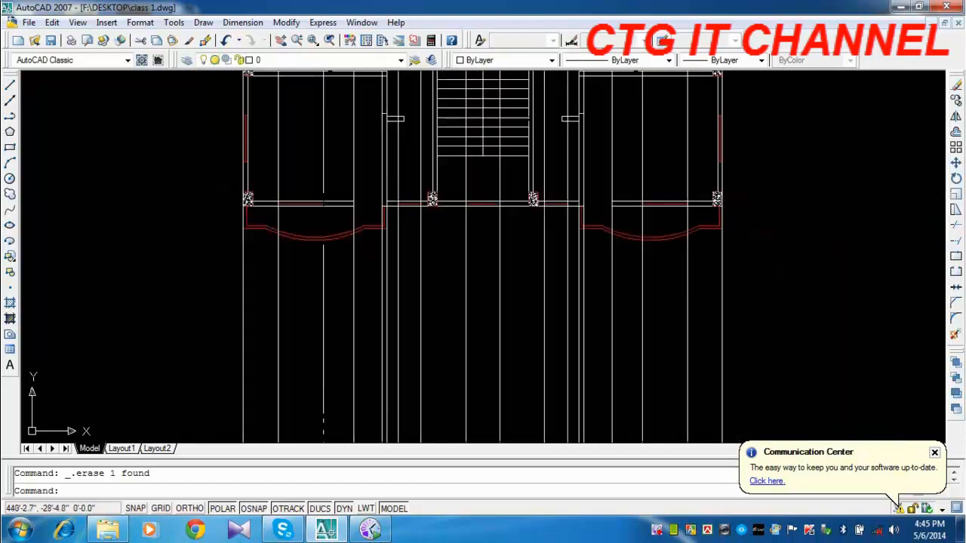
scroll(334, 216, "up", 1)
scroll(326, 207, "up", 5)
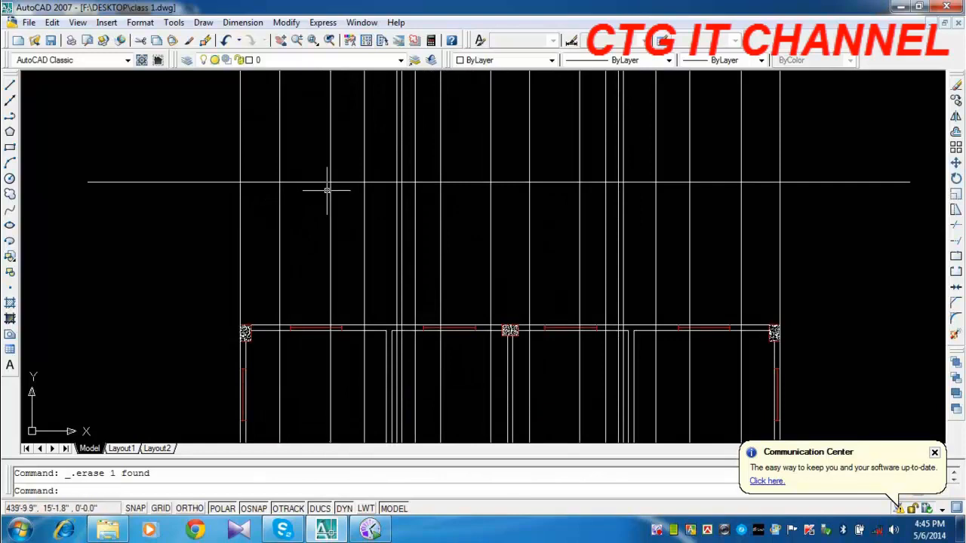
mouse_move(323, 190)
middle_mouse_down()
mouse_move(310, 160)
mouse_move(319, 334)
mouse_move(328, 299)
middle_mouse_up()
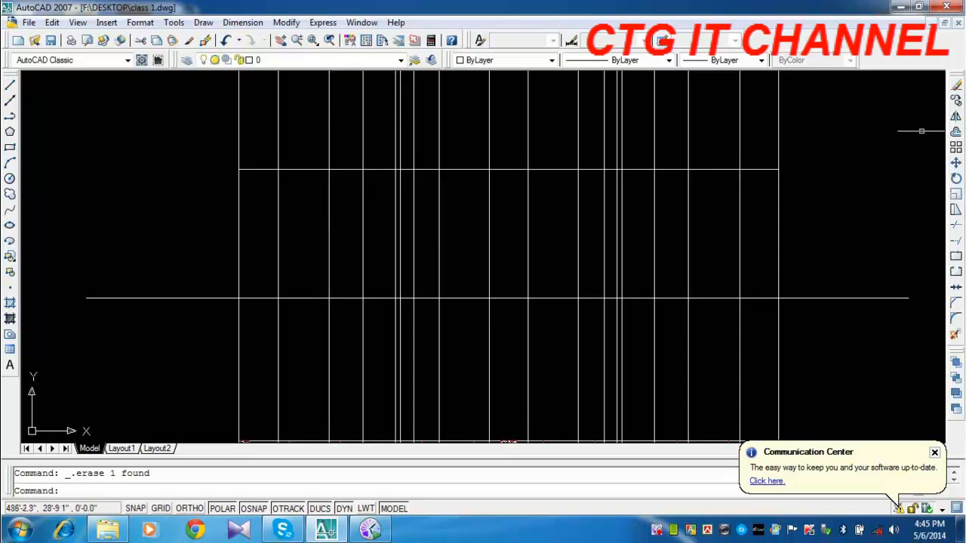
left_click(955, 132)
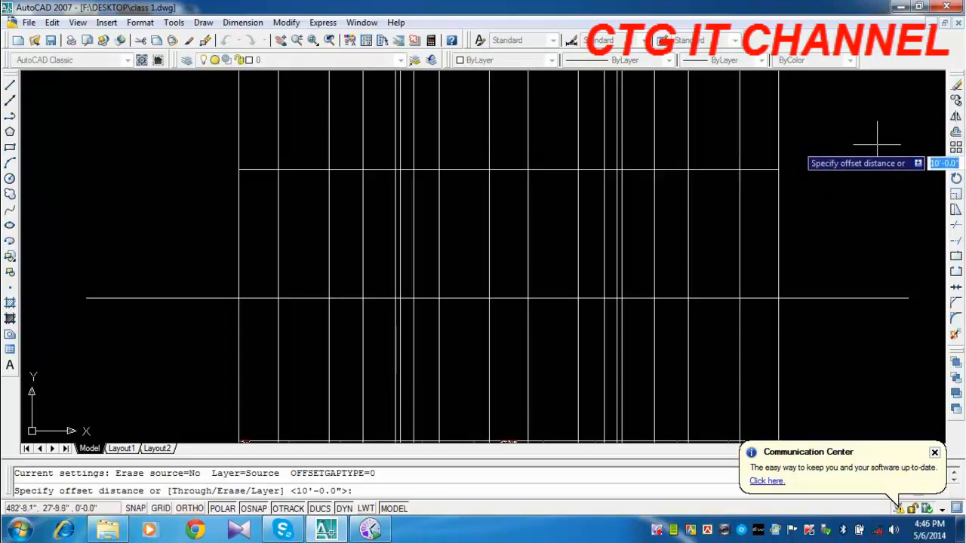
type("30")
key("Return")
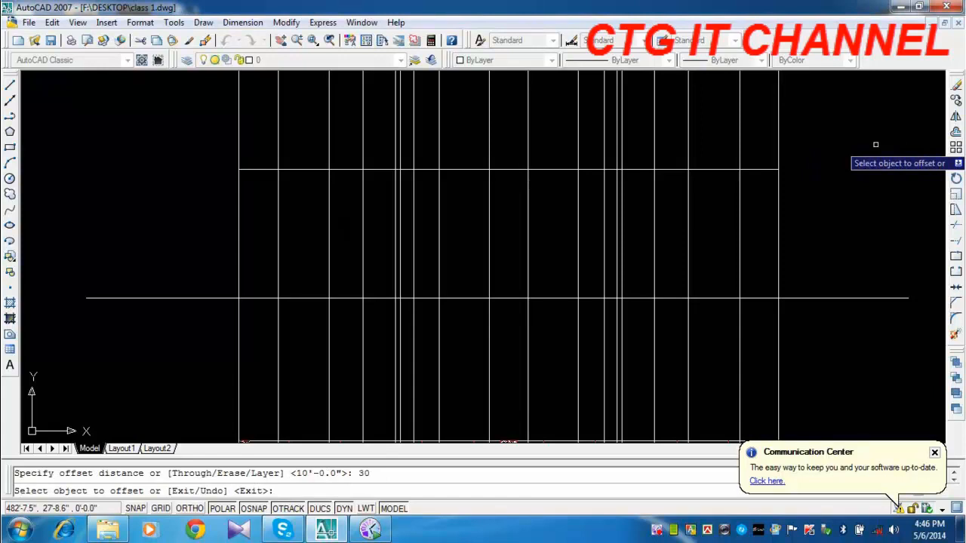
left_click(305, 169)
left_click(360, 219)
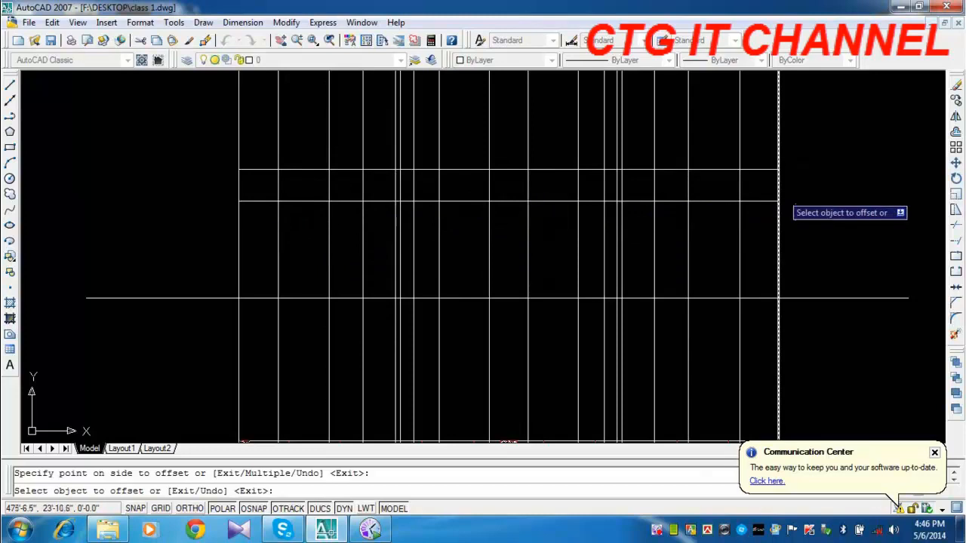
right_click(880, 119)
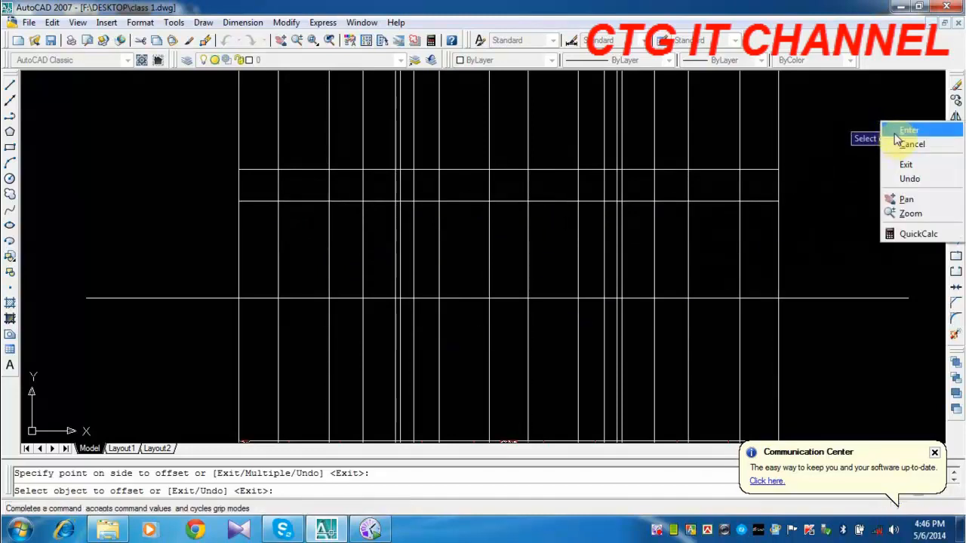
left_click(898, 138)
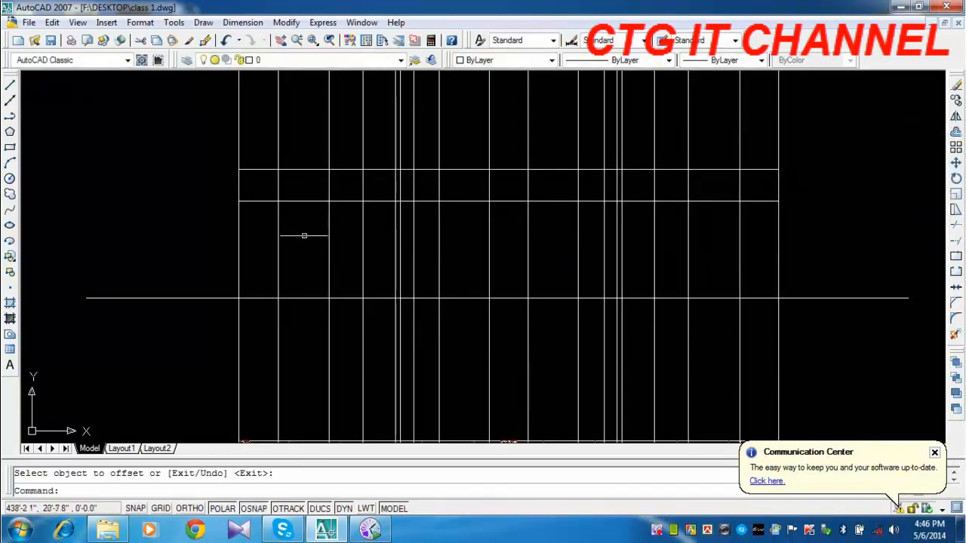
Insert the imperial Aluminum Window elevation block from the architectural samples in the empty space left of the elevation lines, and close the palette.
middle_click_drag(304, 259, 302, 204)
scroll(302, 204, "down", 2)
middle_click_drag(334, 329, 337, 170)
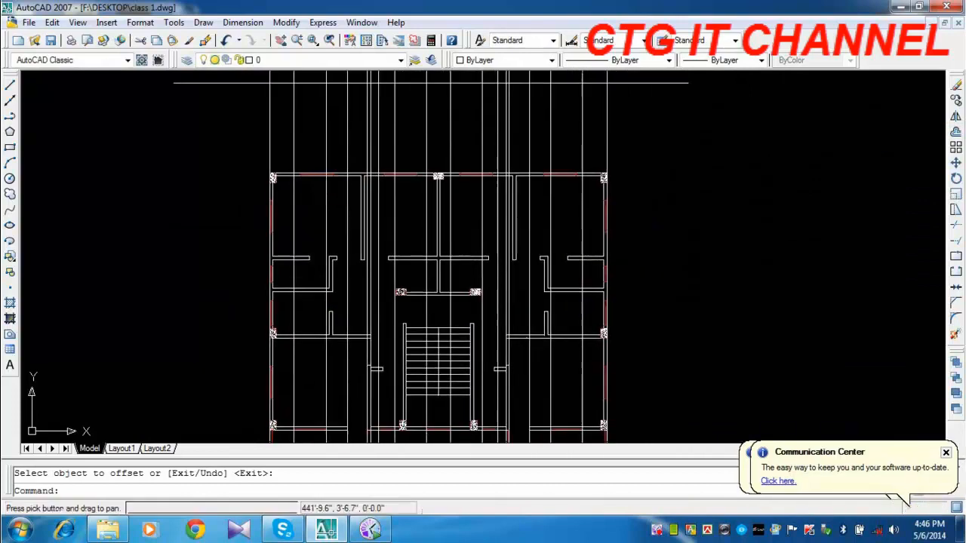
middle_click_drag(332, 387, 335, 246)
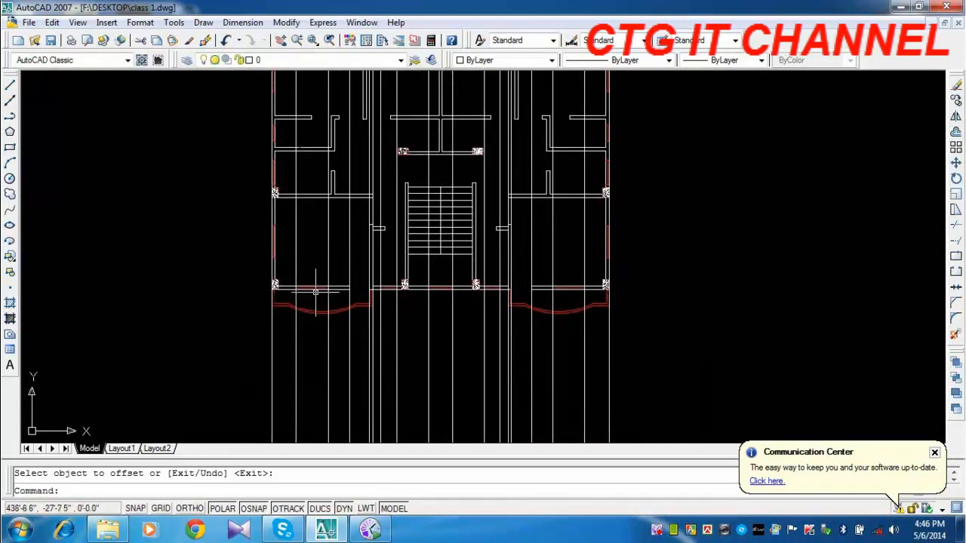
middle_click_drag(315, 175, 294, 377)
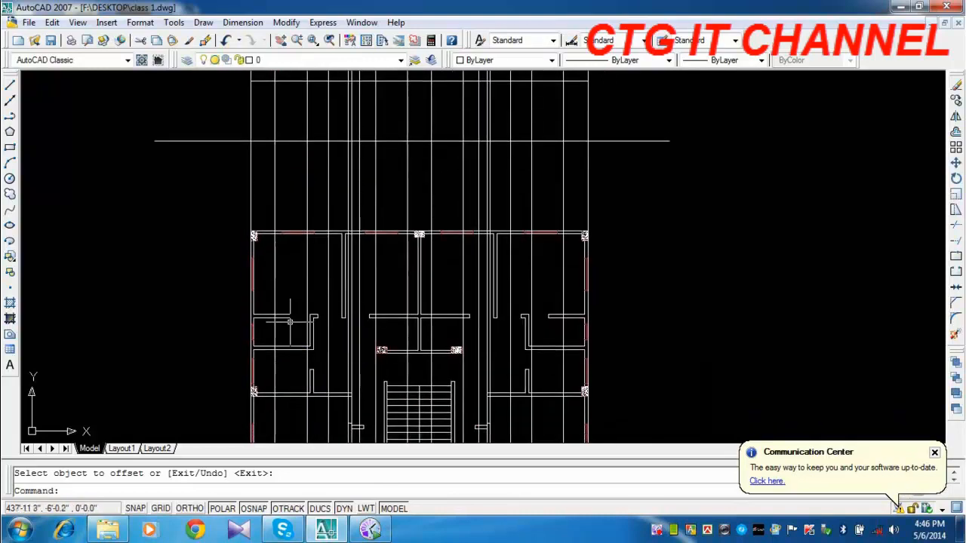
middle_click_drag(287, 200, 291, 369)
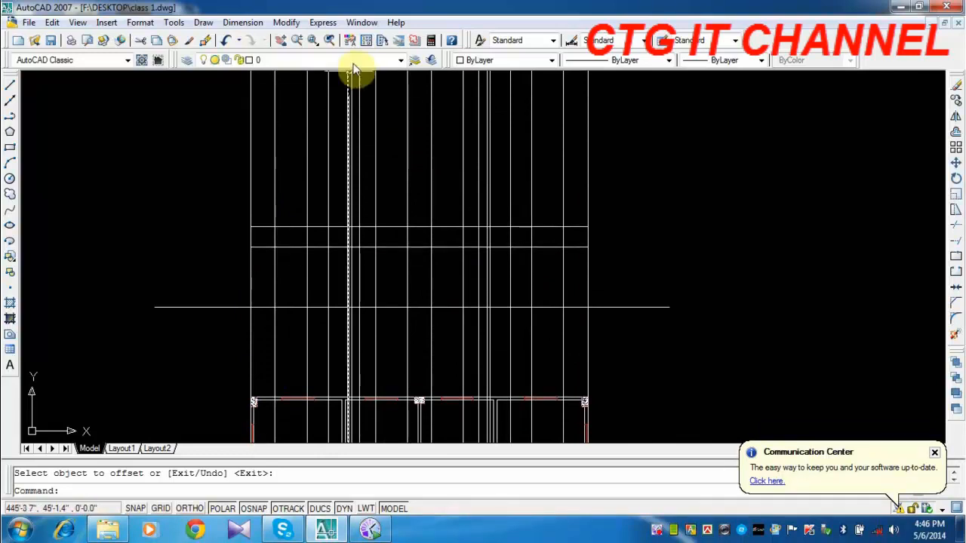
left_click(382, 40)
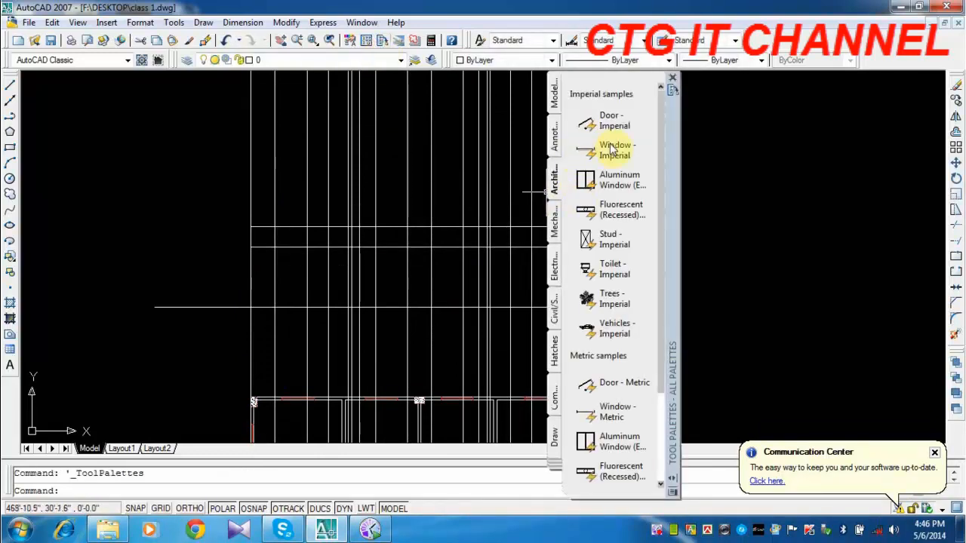
left_click(595, 183)
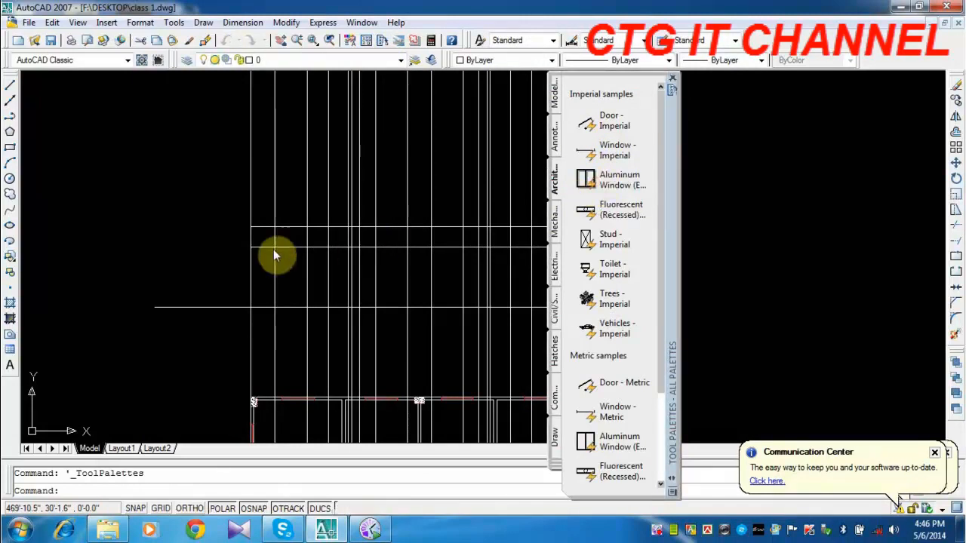
left_click(195, 268)
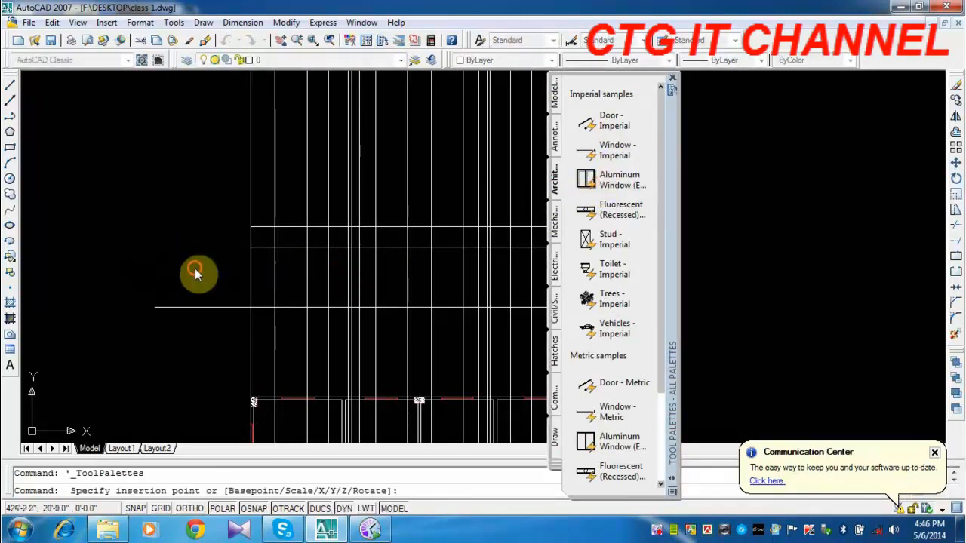
left_click(673, 81)
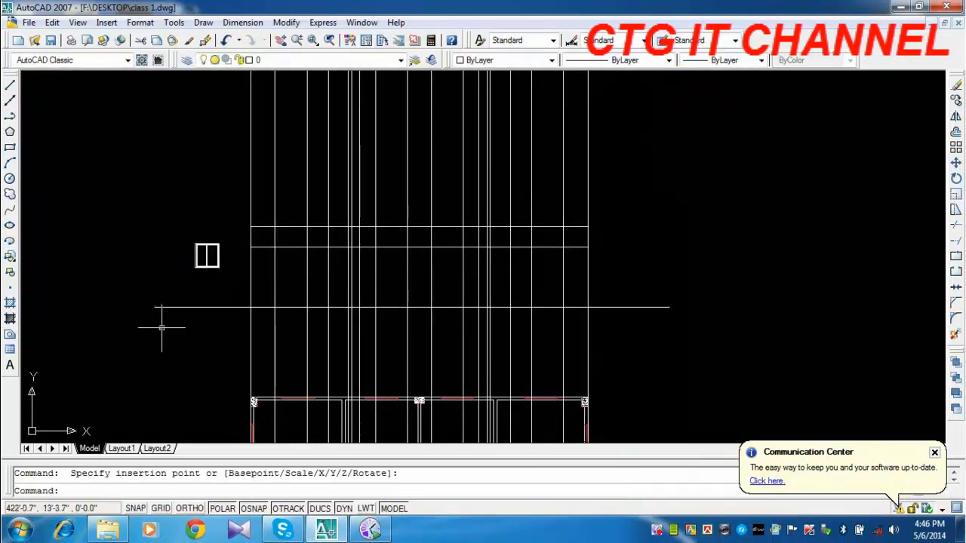
Examine the inserted window block and compare it with the front wall's window openings on the floor plan.
scroll(198, 270, "up", 3)
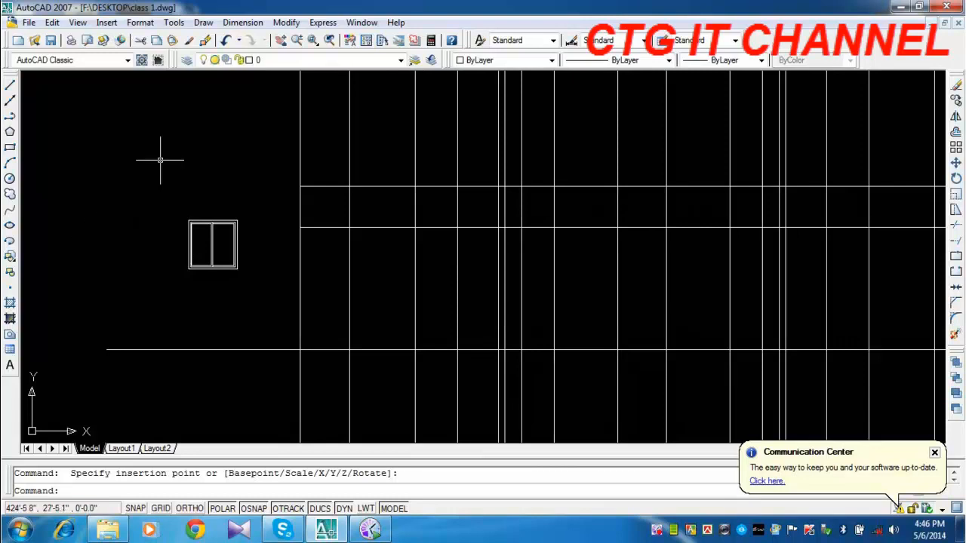
scroll(234, 232, "up", 3)
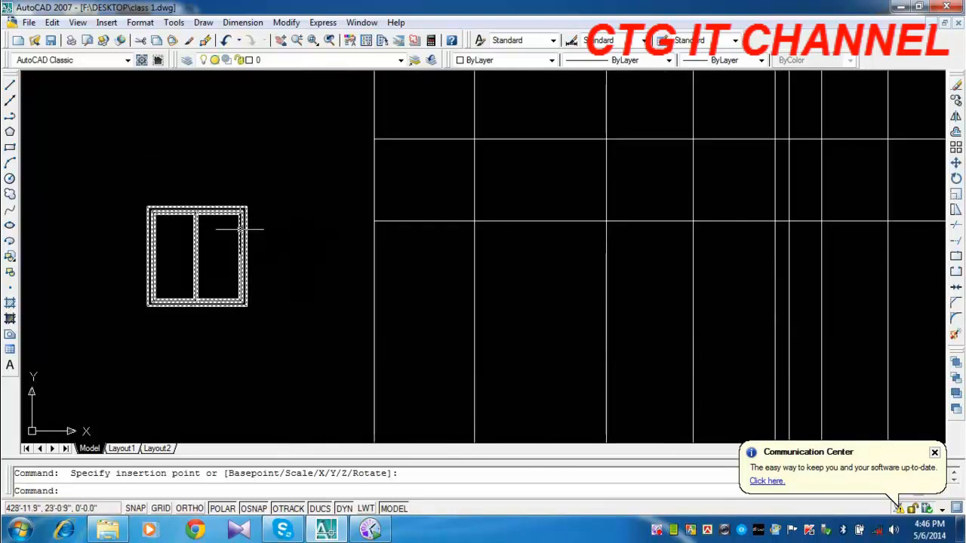
scroll(255, 233, "down", 4)
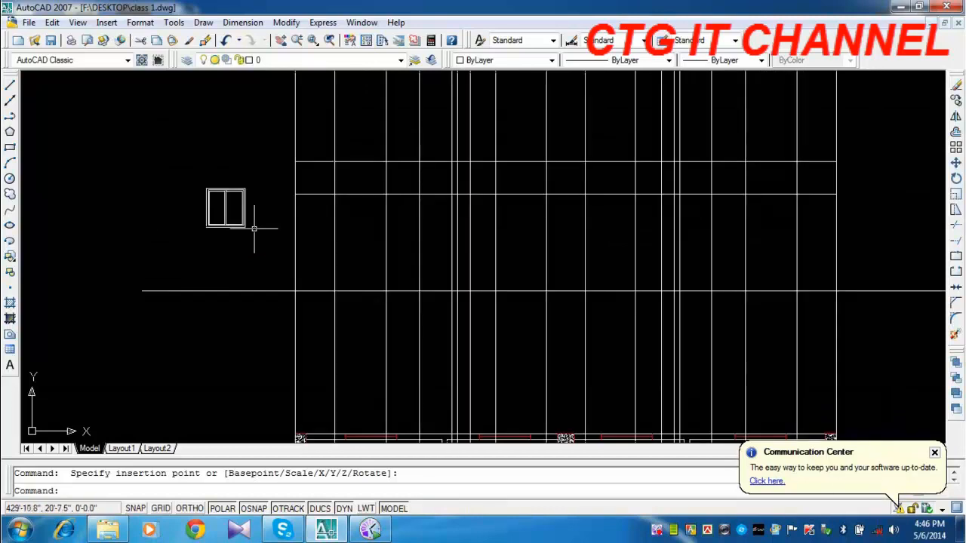
middle_click_drag(245, 211, 248, 255)
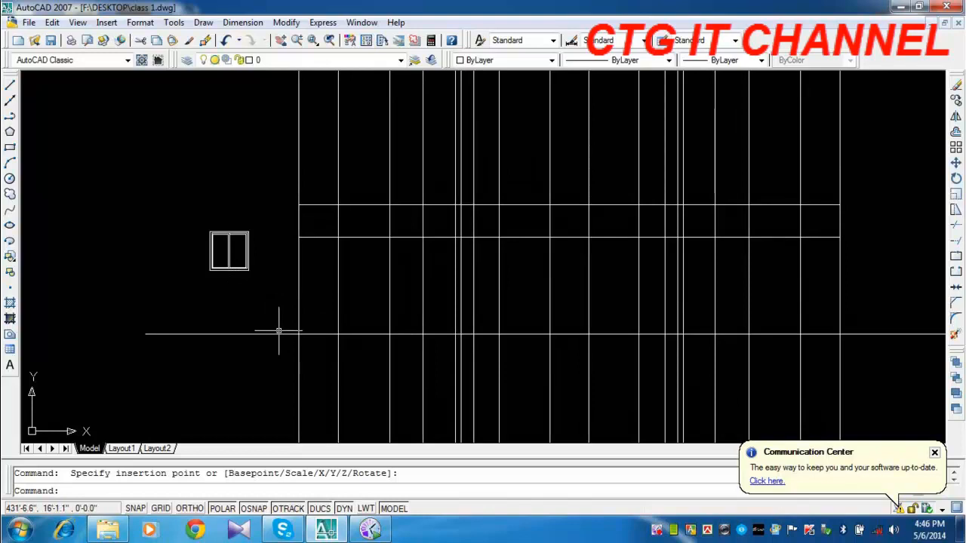
scroll(308, 326, "down", 8)
middle_click_drag(366, 374, 380, 186)
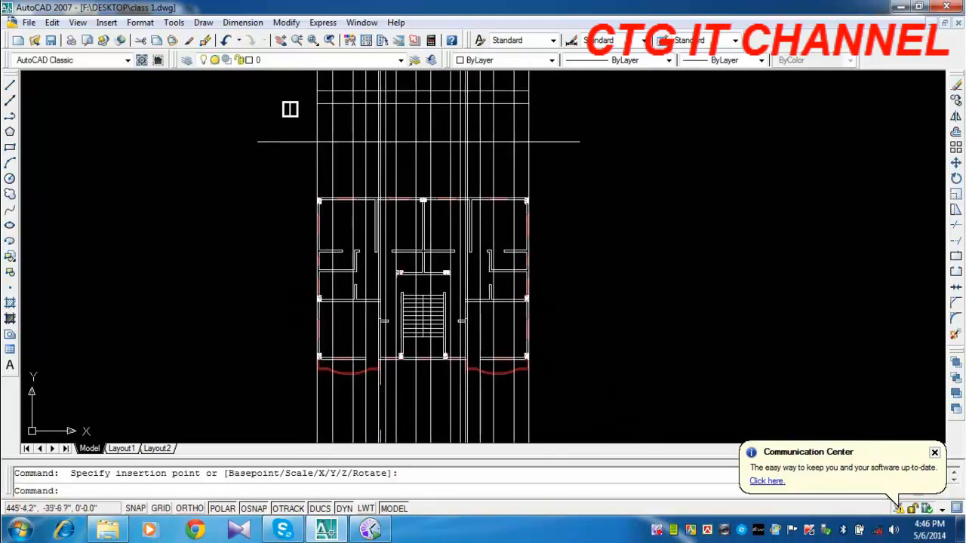
scroll(354, 360, "up", 9)
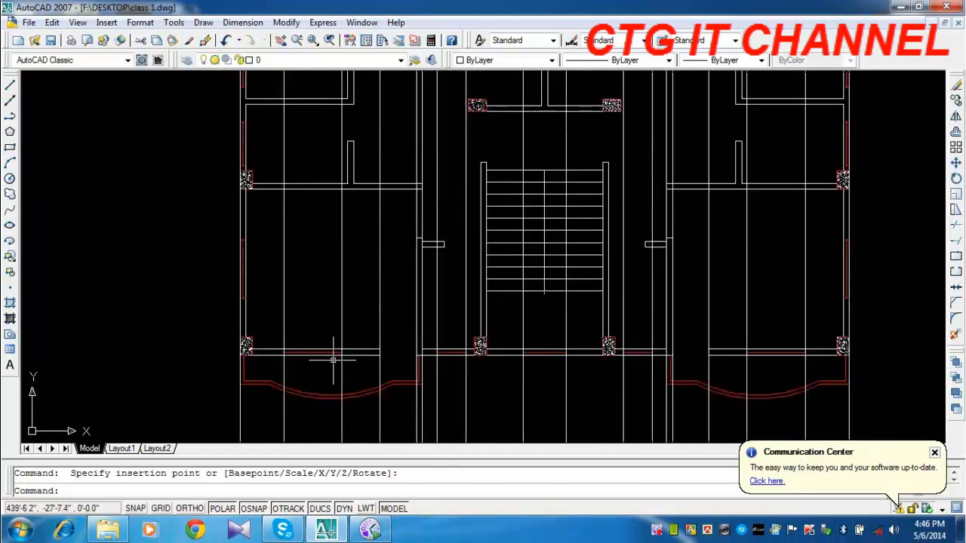
scroll(378, 327, "down", 5)
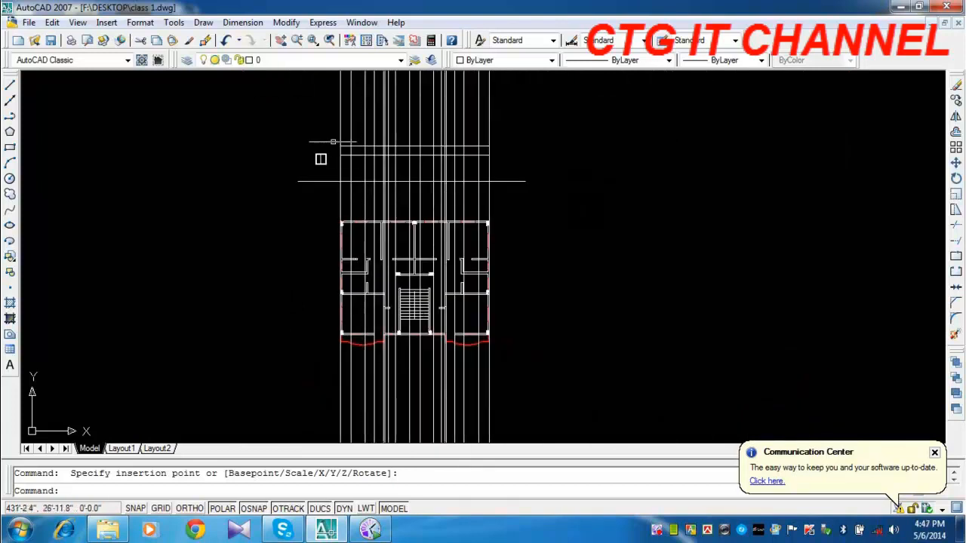
Stretch the inserted window block to 5' high and 4' wide.
scroll(324, 157, "up", 8)
left_click(269, 231)
scroll(266, 234, "up", 5)
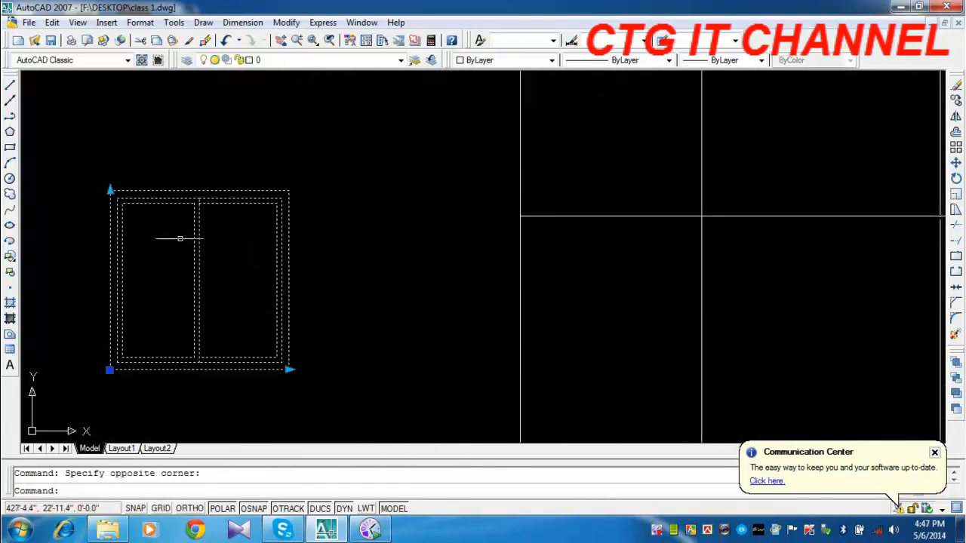
left_click(110, 190)
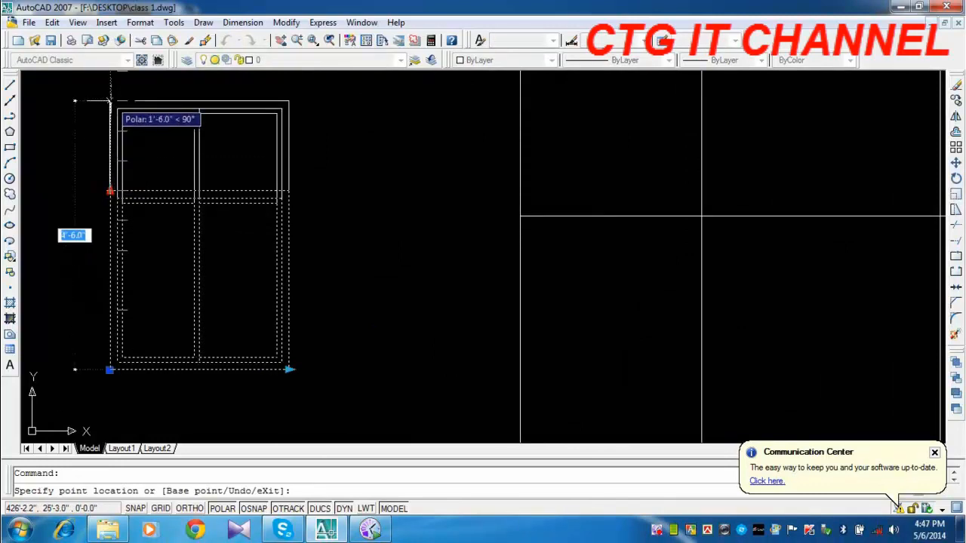
middle_click_drag(110, 99, 113, 163)
left_click(115, 138)
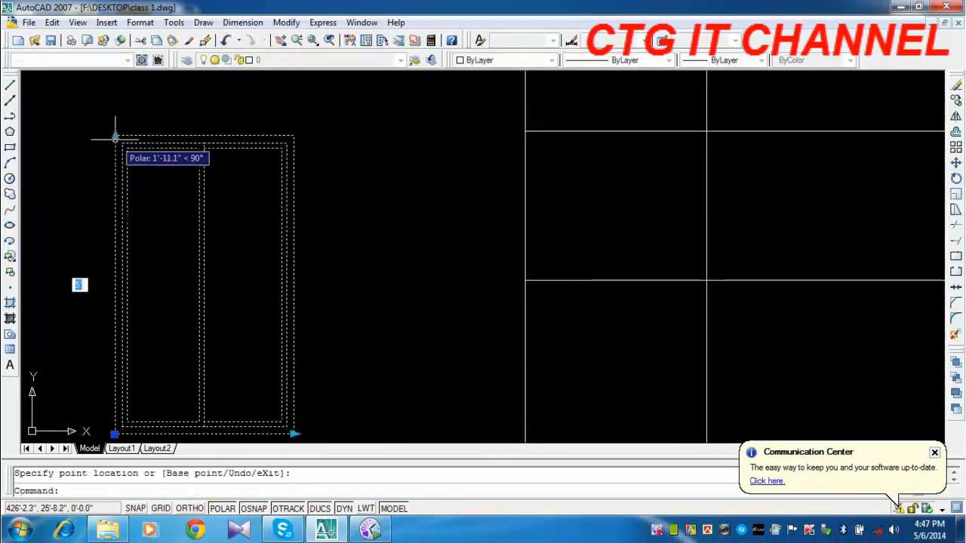
middle_click_drag(181, 288, 188, 248)
left_click(300, 394)
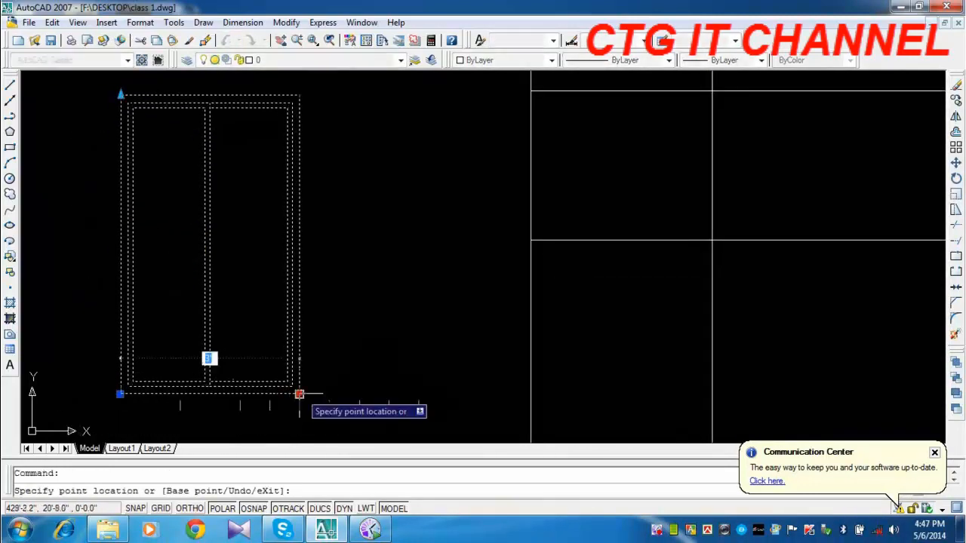
left_click(359, 393)
scroll(359, 393, "down", 2)
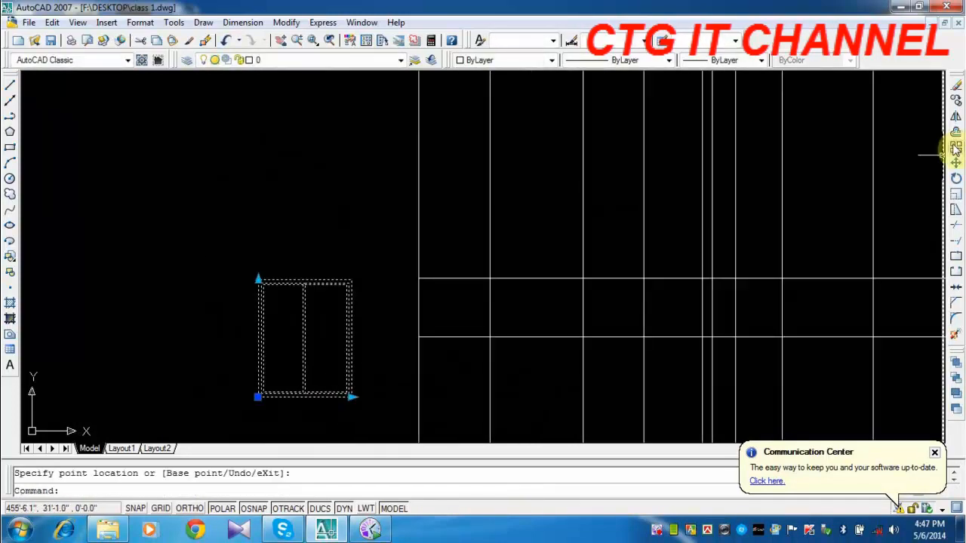
Copy the window by its top-left corner to where the lower offset line crosses the second vertical construction line from the left.
left_click(955, 102)
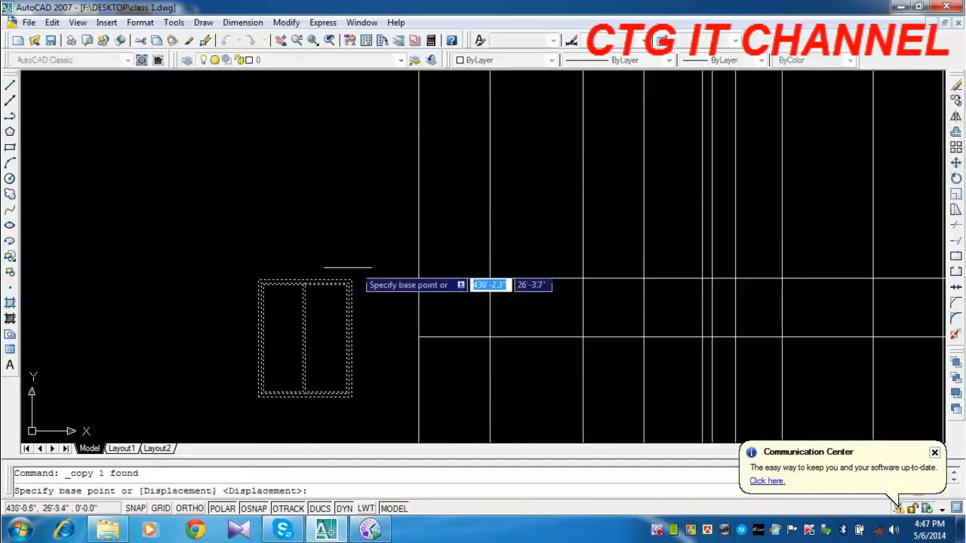
left_click(258, 280)
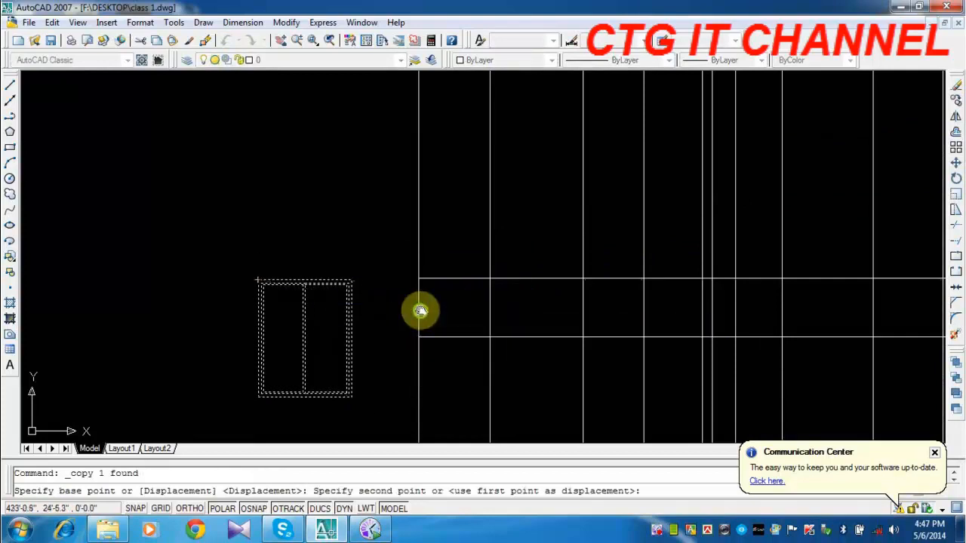
middle_click_drag(420, 309, 382, 252)
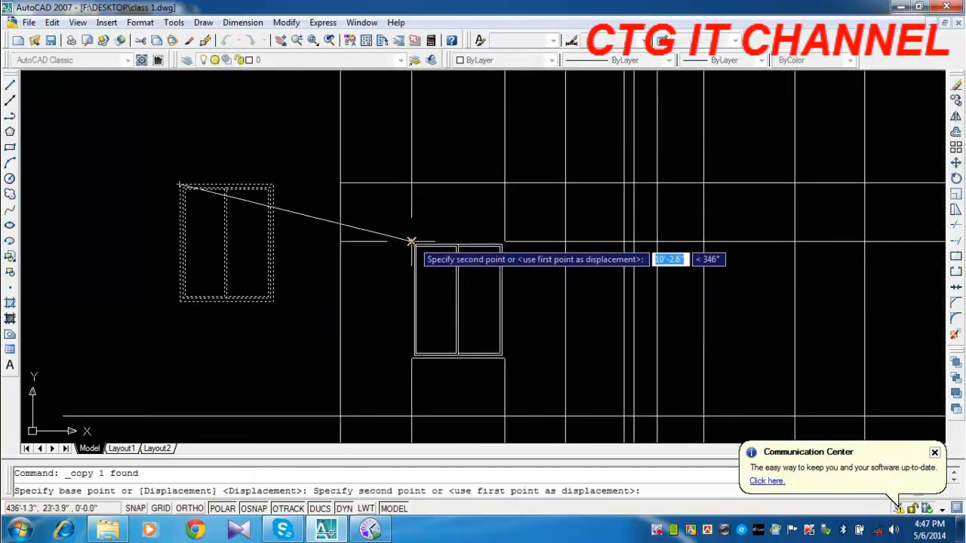
left_click(411, 242)
right_click(77, 231)
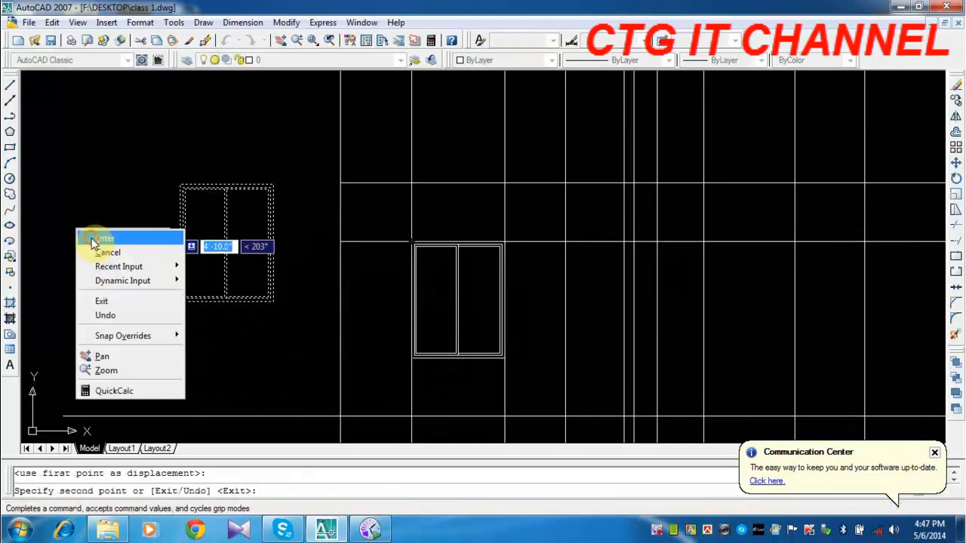
left_click(93, 240)
scroll(617, 243, "down", 5)
middle_click_drag(667, 300, 528, 188)
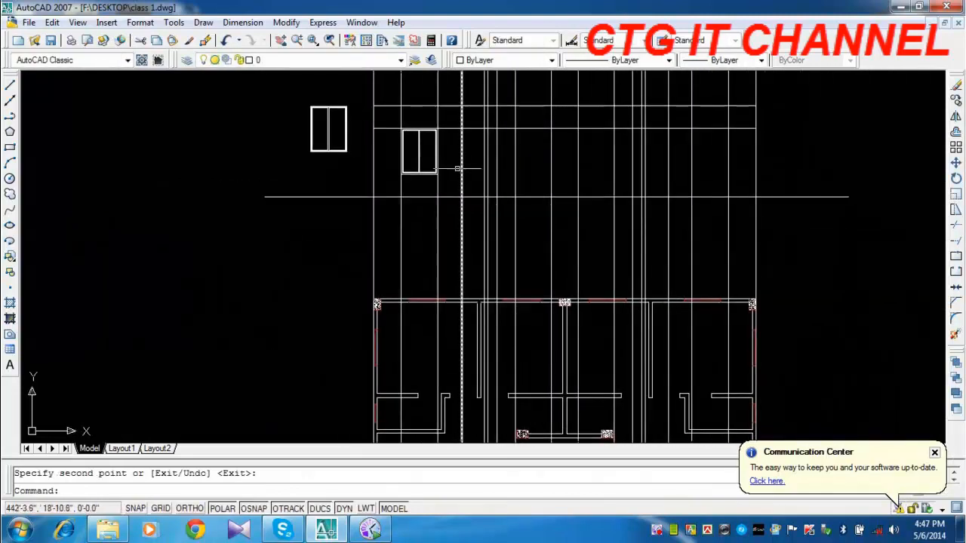
middle_click_drag(438, 329, 437, 303)
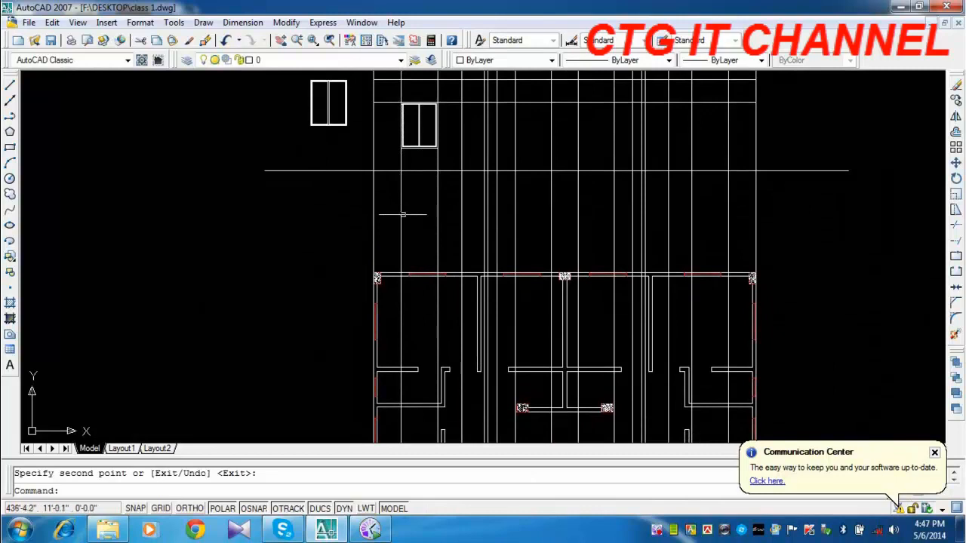
middle_click_drag(459, 345, 459, 159)
middle_click_drag(449, 355, 448, 282)
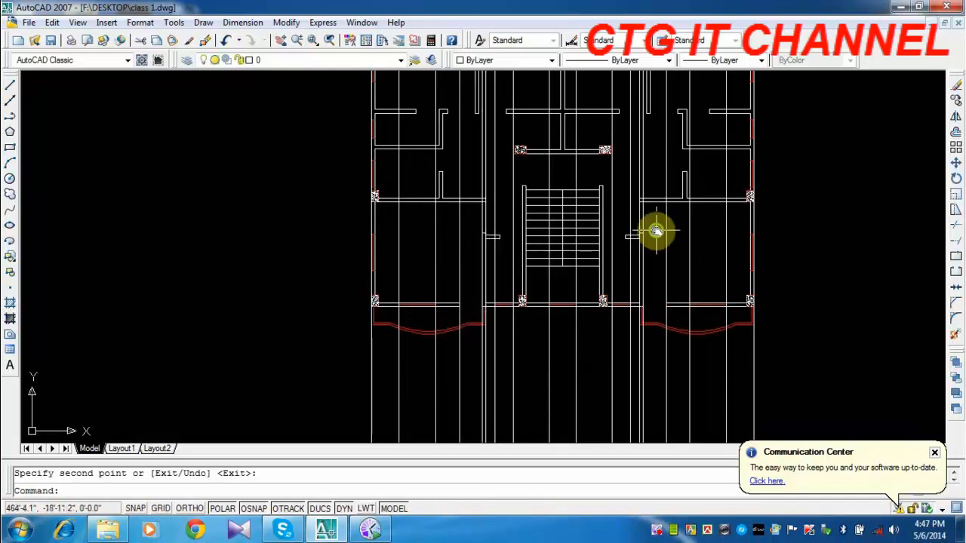
Copy the window block by its top-right corner to where the lower offset line crosses the second vertical construction line from the right.
middle_click_drag(653, 231, 657, 437)
mouse_move(744, 158)
middle_mouse_down()
mouse_move(708, 268)
mouse_move(695, 363)
middle_mouse_up()
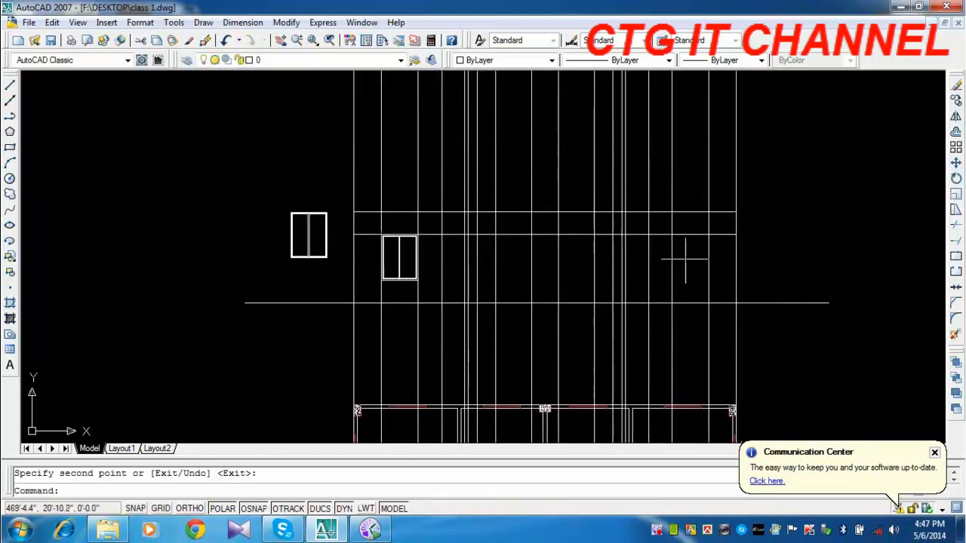
left_click(956, 103)
left_click(310, 230)
key("Return")
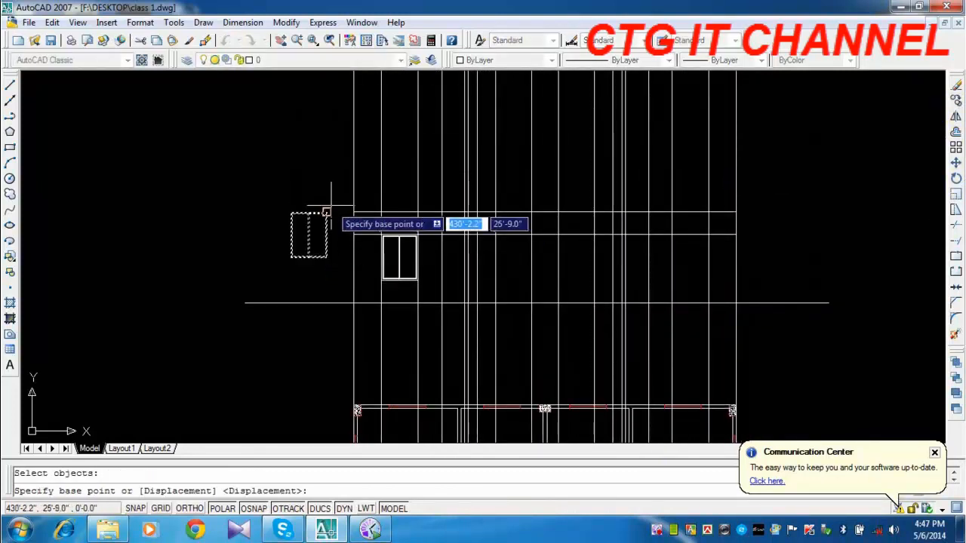
left_click(326, 212)
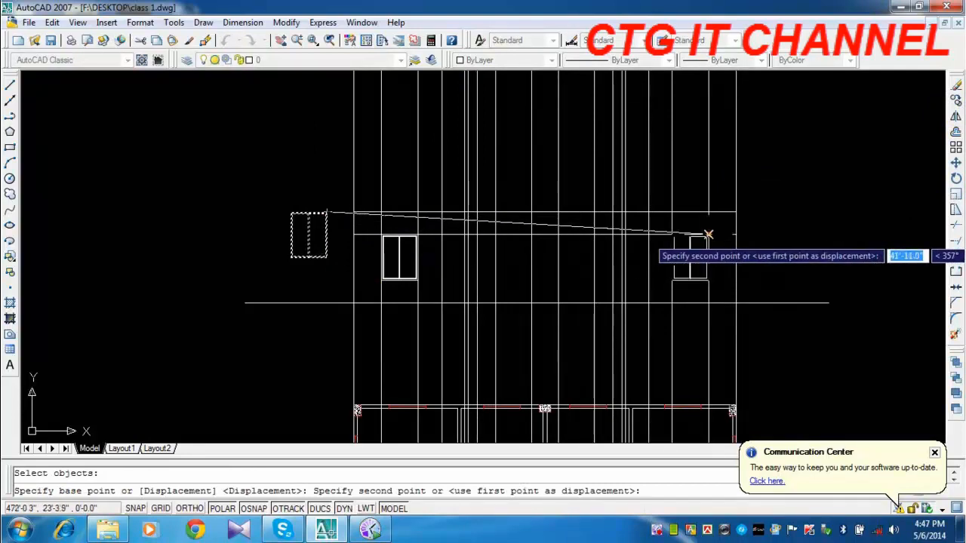
left_click(707, 235)
key("Escape")
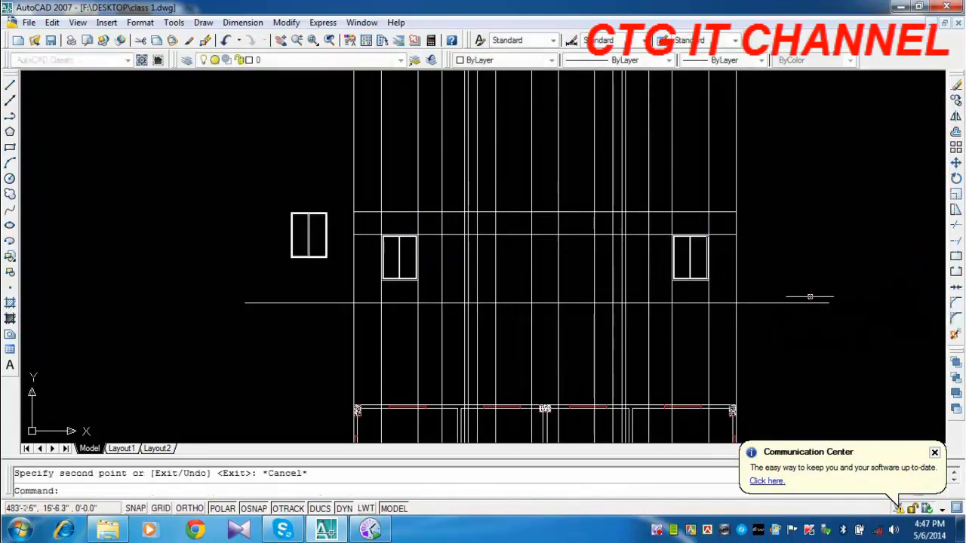
Examine the narrow window opening beside the stair on the plan's front wall and follow its construction lines up to the elevation.
scroll(631, 317, "up", 3)
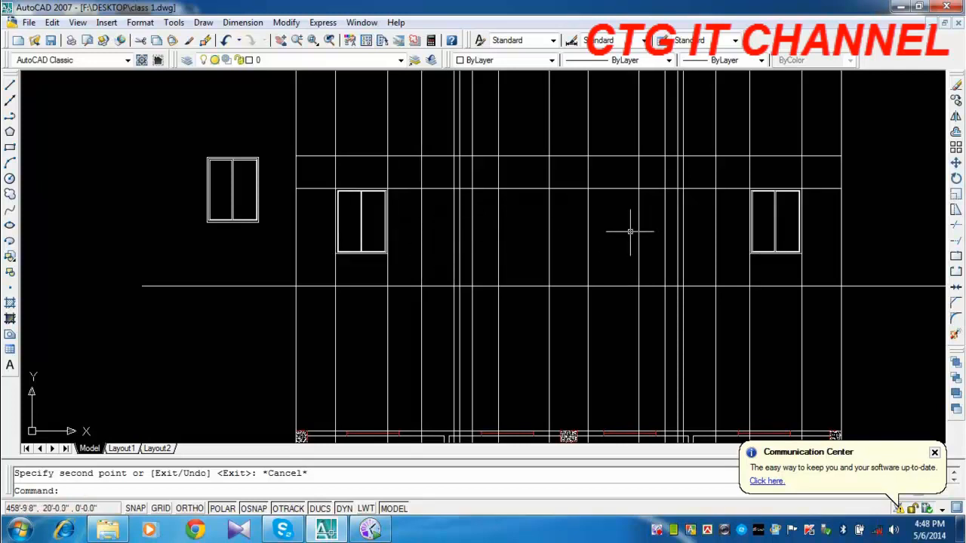
scroll(573, 242, "down", 4)
middle_click_drag(520, 324, 528, 174)
middle_click_drag(657, 358, 607, 302)
scroll(510, 280, "up", 5)
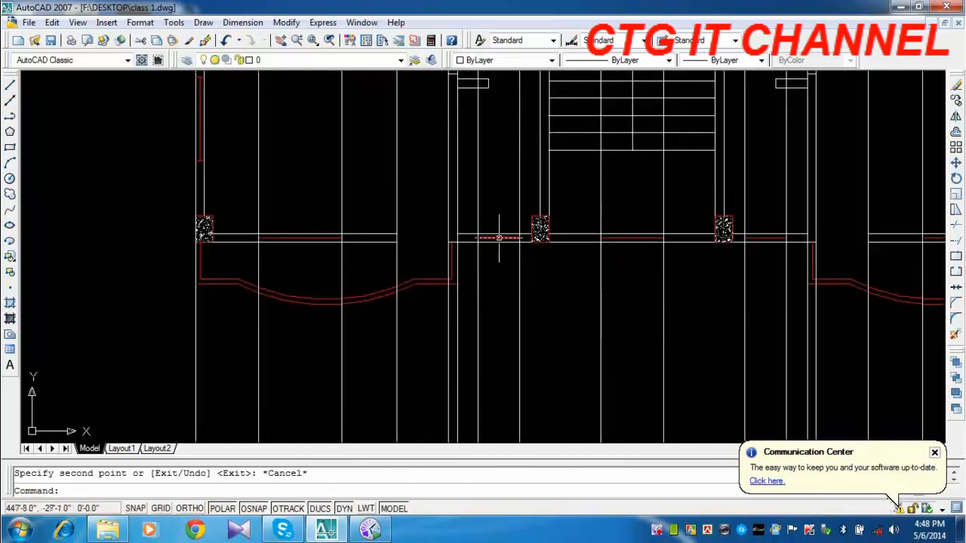
middle_click_drag(497, 237, 478, 263)
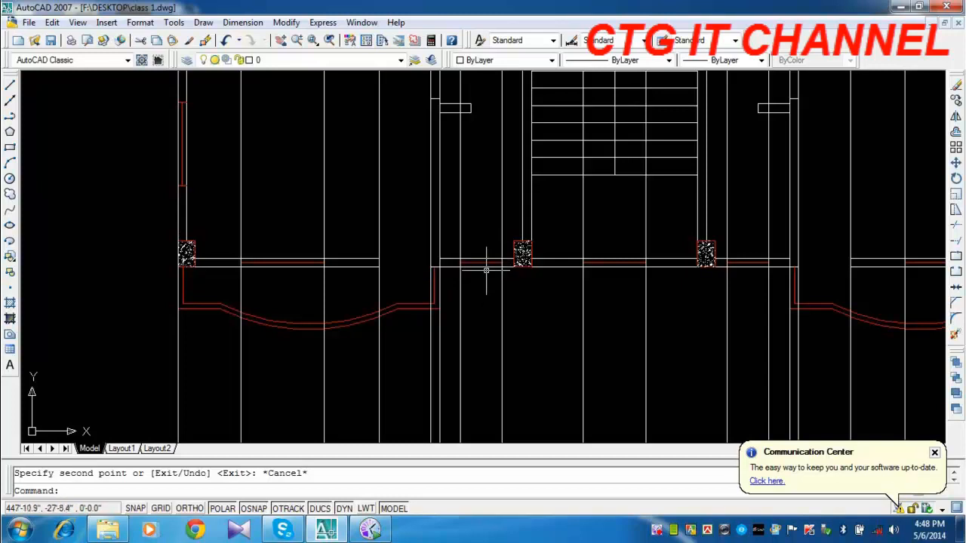
middle_click_drag(488, 233, 472, 373)
middle_click_drag(459, 168, 463, 405)
middle_click_drag(470, 184, 462, 405)
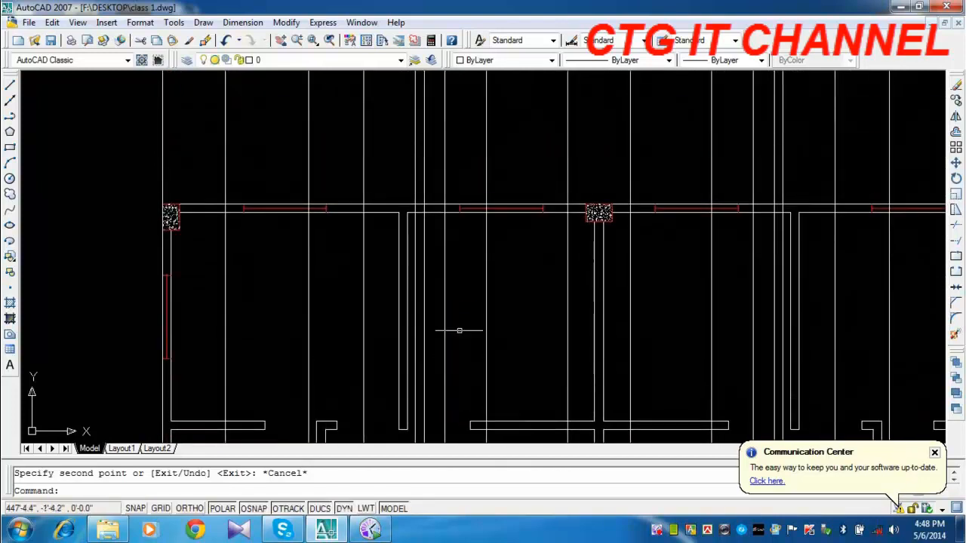
middle_click_drag(469, 180, 464, 407)
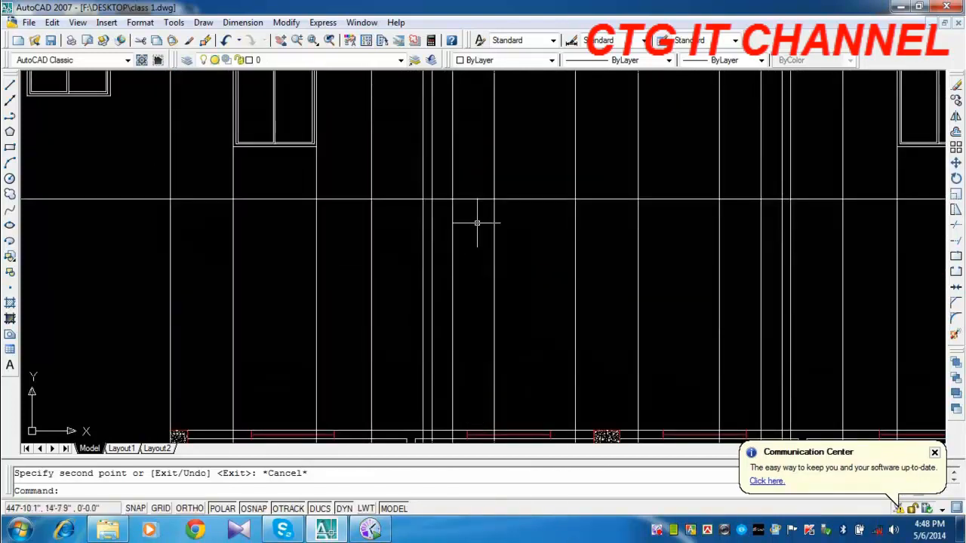
middle_click_drag(476, 218, 474, 384)
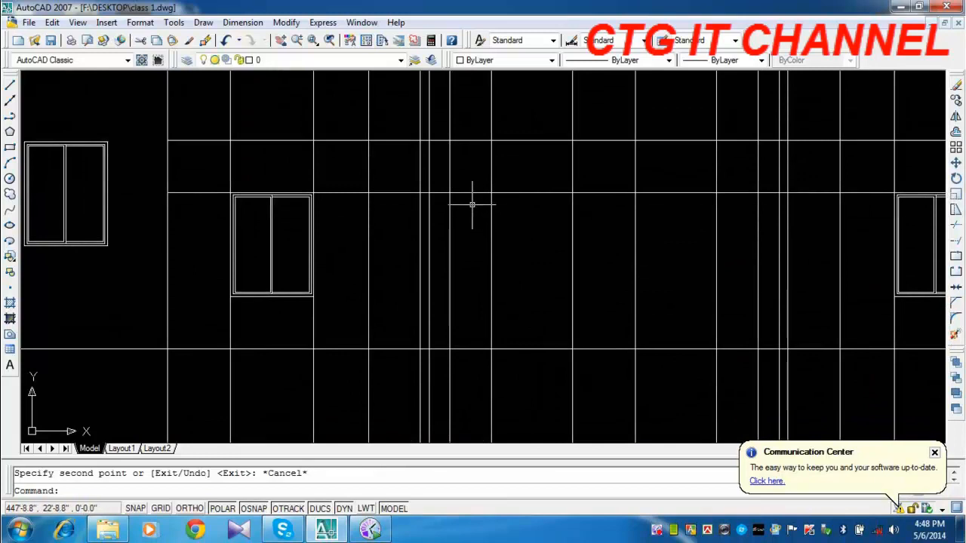
left_click(107, 242)
left_click(955, 101)
scroll(237, 227, "down", 2)
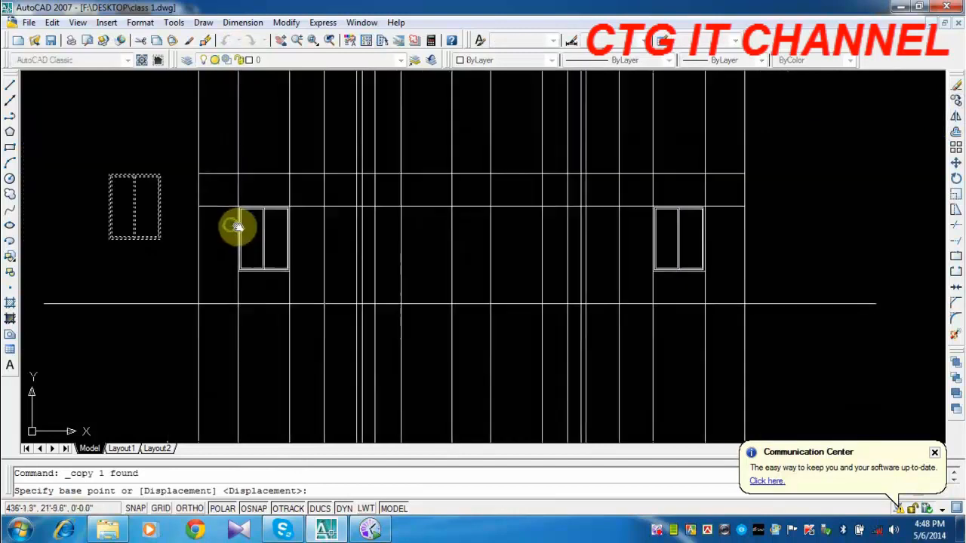
left_click(109, 175)
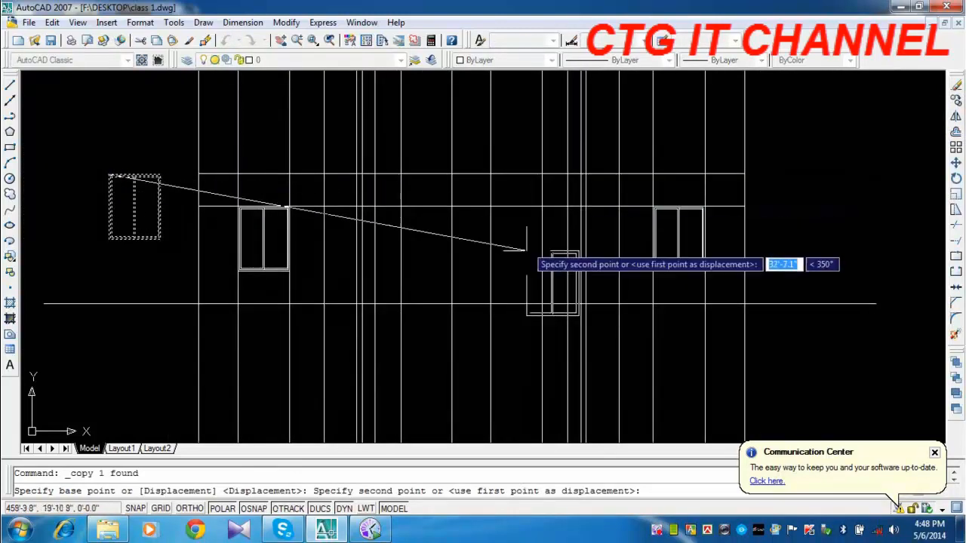
middle_click_drag(491, 315, 469, 170)
scroll(430, 347, "down", 4)
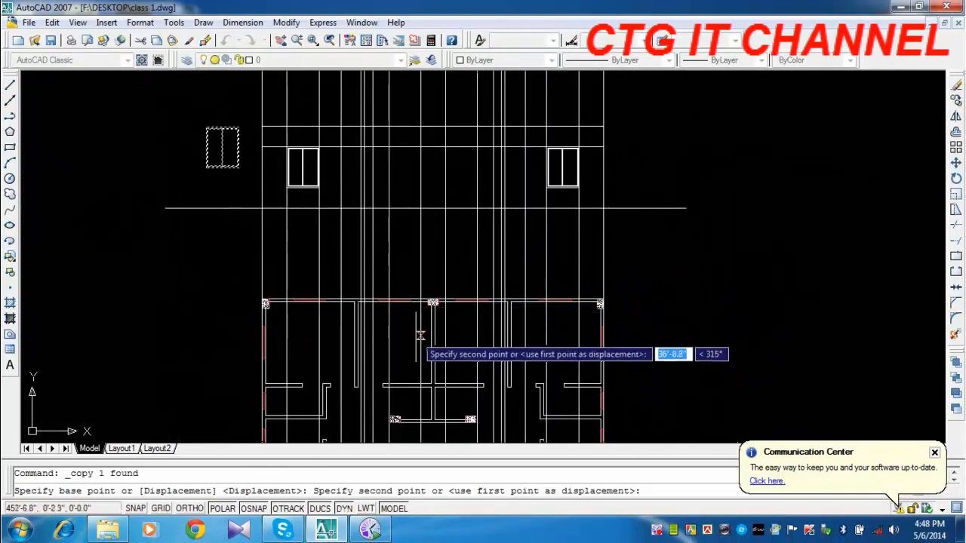
mouse_move(377, 259)
middle_mouse_down()
mouse_move(371, 222)
mouse_move(358, 436)
middle_mouse_up()
mouse_move(366, 161)
middle_mouse_down()
mouse_move(367, 143)
mouse_move(371, 280)
mouse_move(379, 189)
middle_mouse_up()
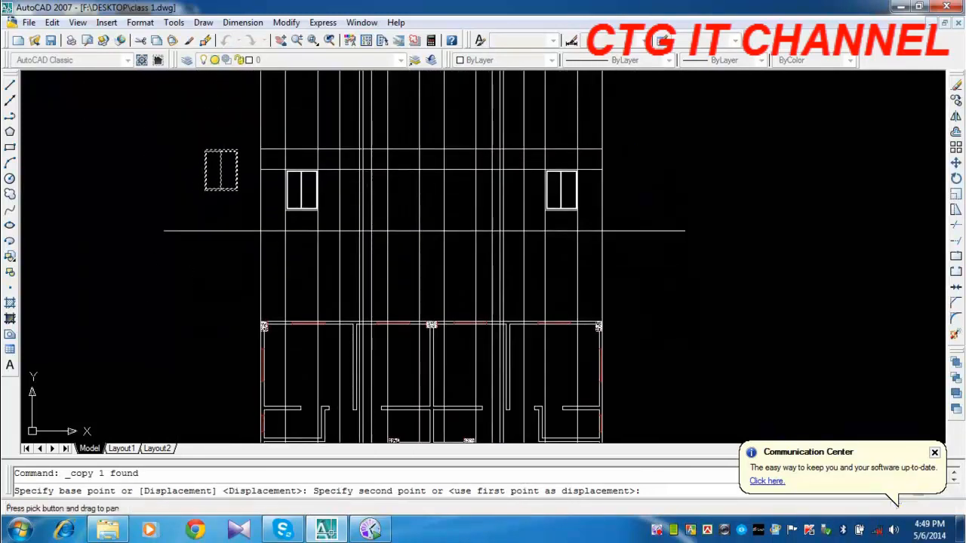
key("Escape")
Color the two construction lines of the plan's front-left window opening yellow.
middle_click_drag(441, 240, 441, 97)
middle_click_drag(444, 329, 446, 160)
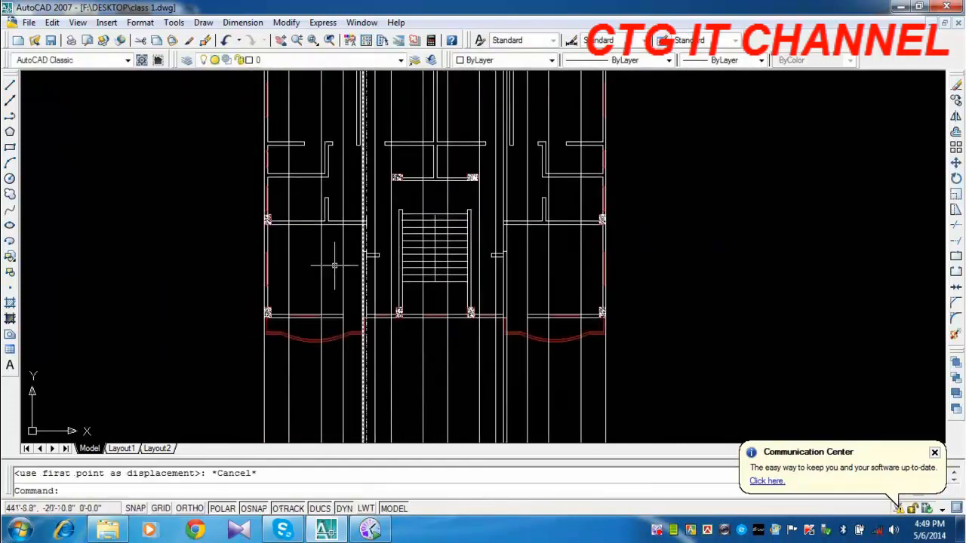
scroll(335, 266, "up", 3)
left_click(317, 292)
left_click(236, 315)
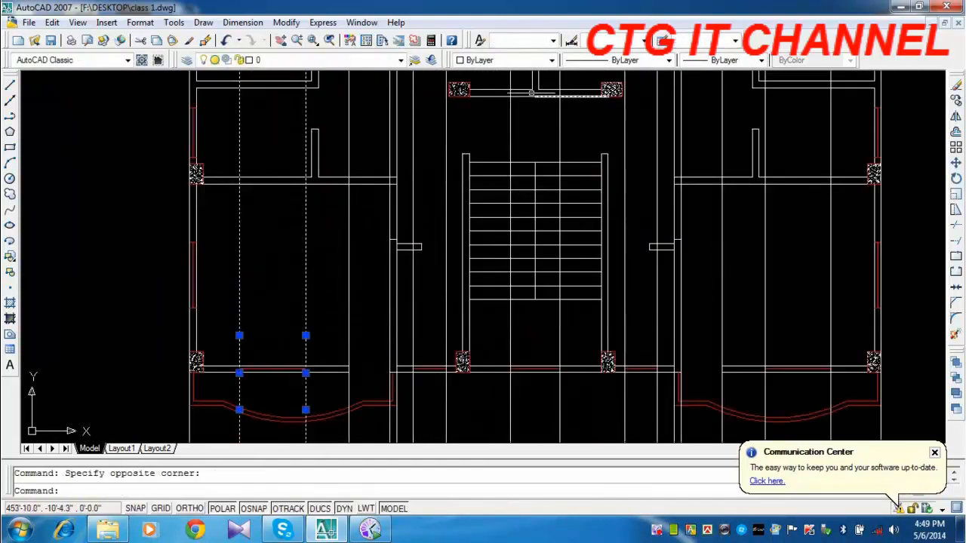
left_click(517, 61)
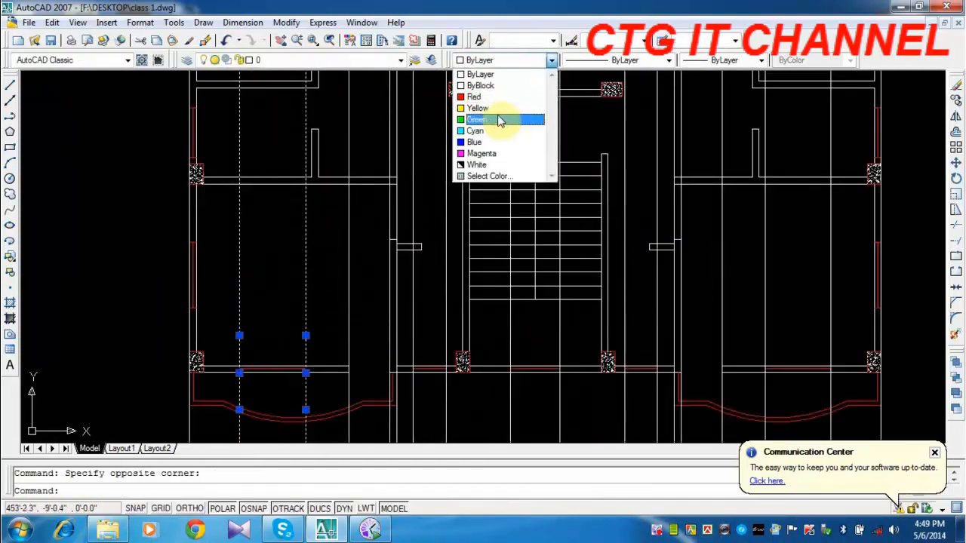
left_click(477, 108)
key("Escape")
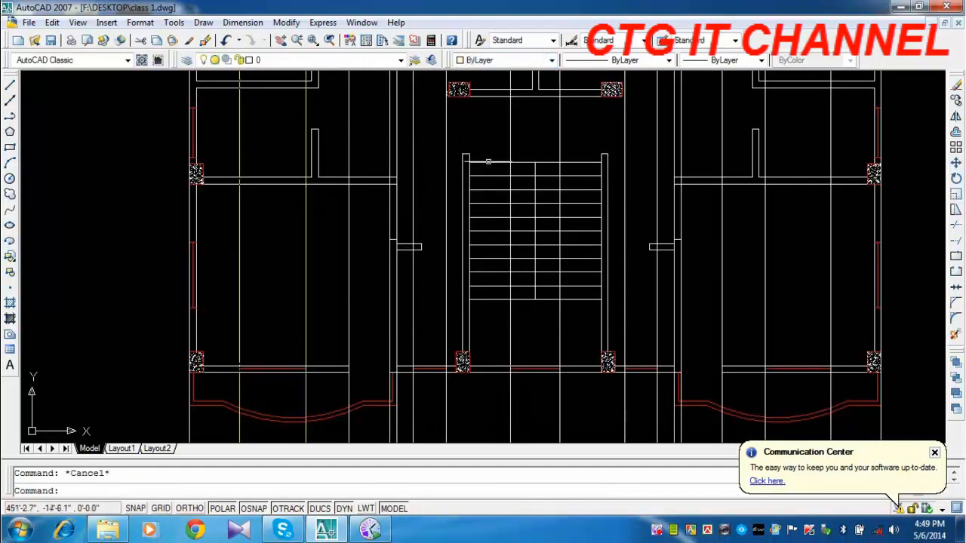
left_click(513, 60)
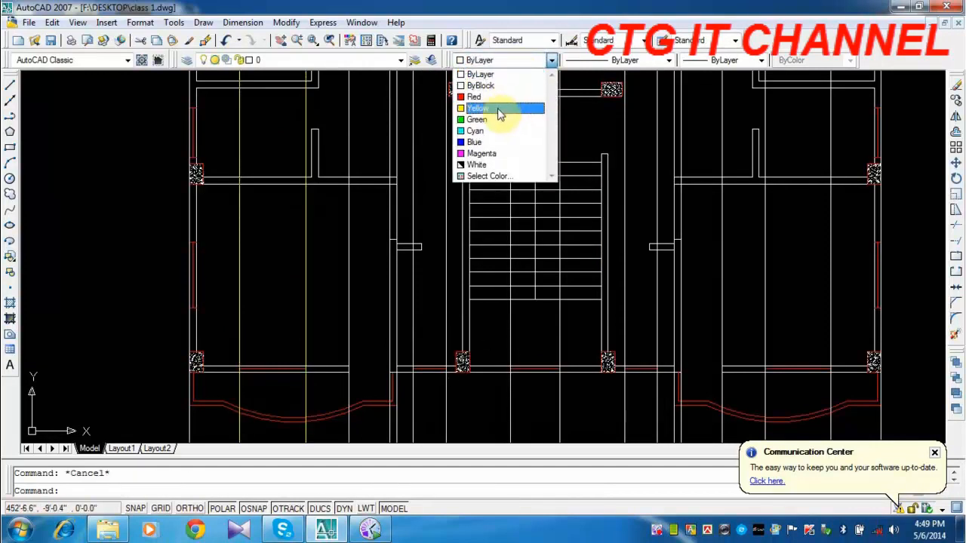
left_click(344, 224)
left_click(328, 231)
left_click(237, 269)
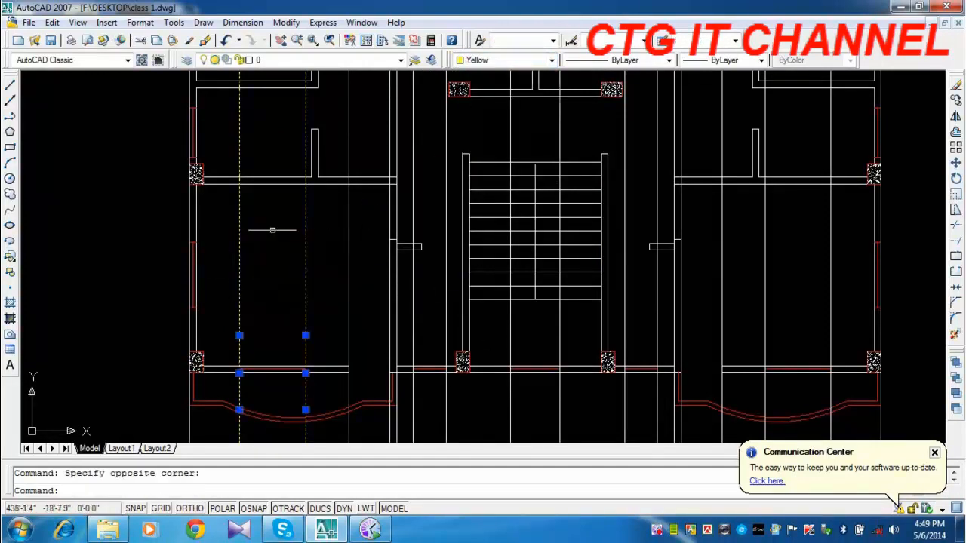
key("Escape")
Color the two construction lines of the narrow window opening left of the stair yellow.
middle_click_drag(361, 327, 320, 261)
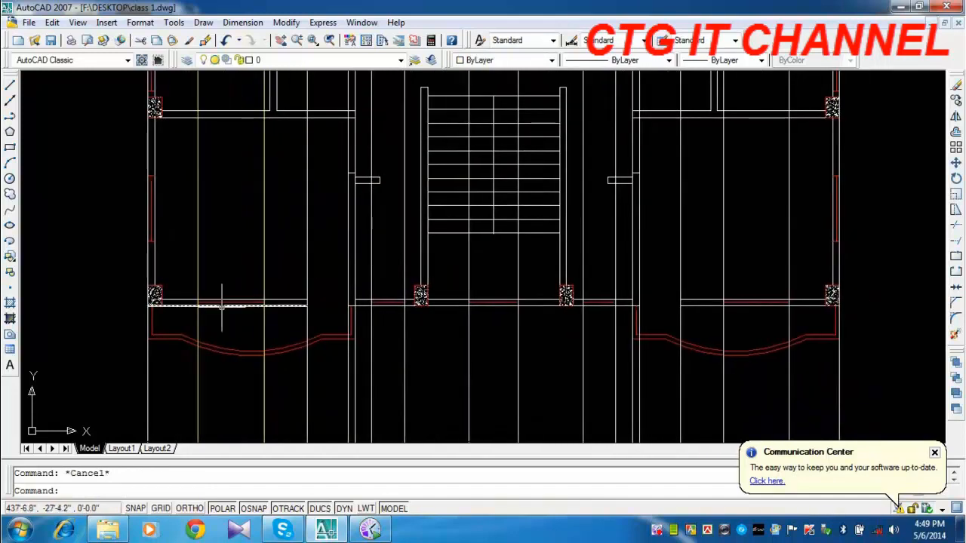
left_click(412, 323)
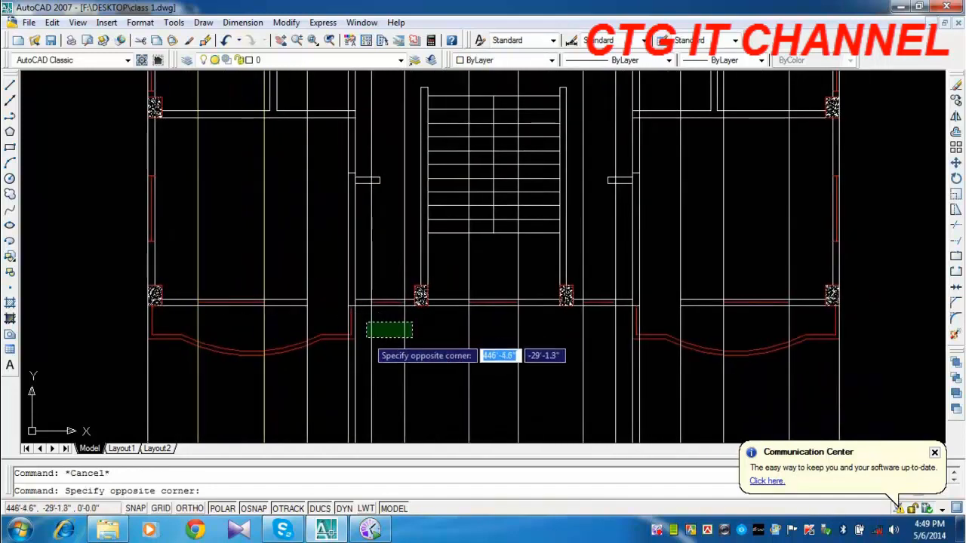
left_click(366, 338)
left_click(490, 61)
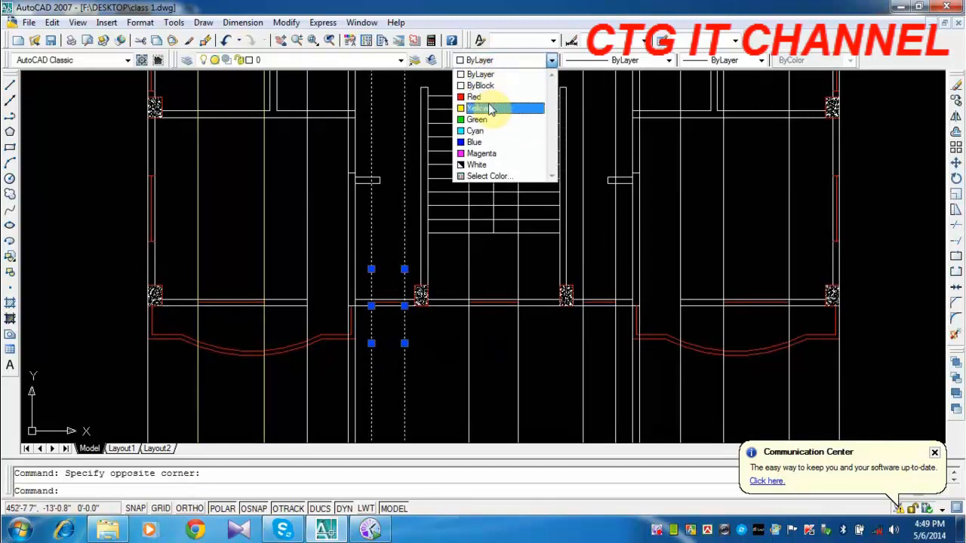
left_click(491, 110)
key("Escape")
Color the two construction lines of the stair's front window opening yellow.
left_click(529, 345)
left_click(439, 364)
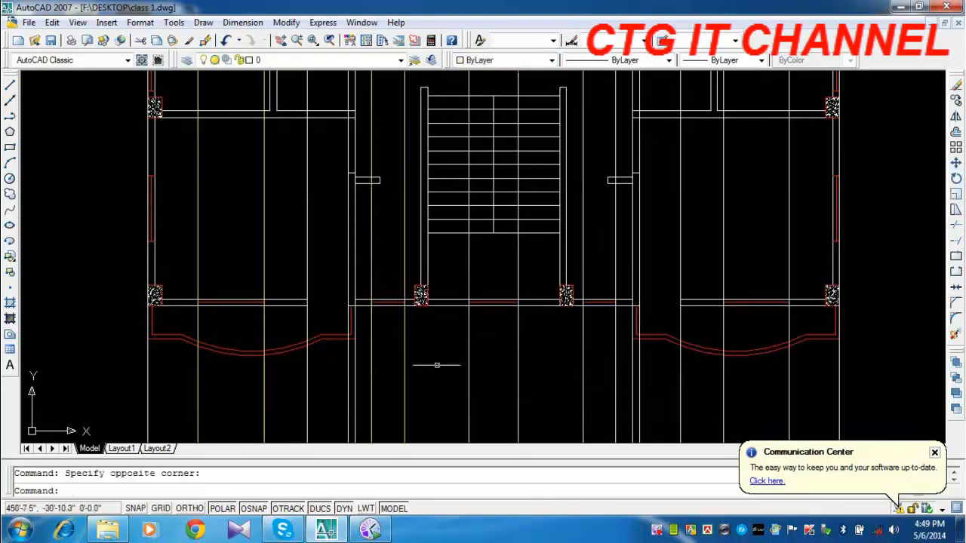
left_click(504, 60)
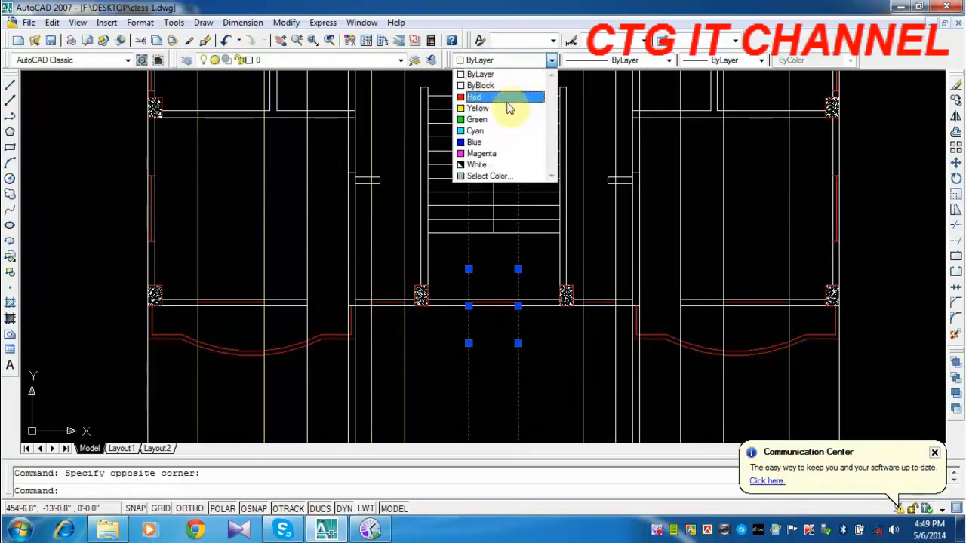
left_click(504, 108)
key("Escape")
Color the construction line pairs of the narrow opening right of the stair and the front-right window opening yellow.
left_click(624, 355)
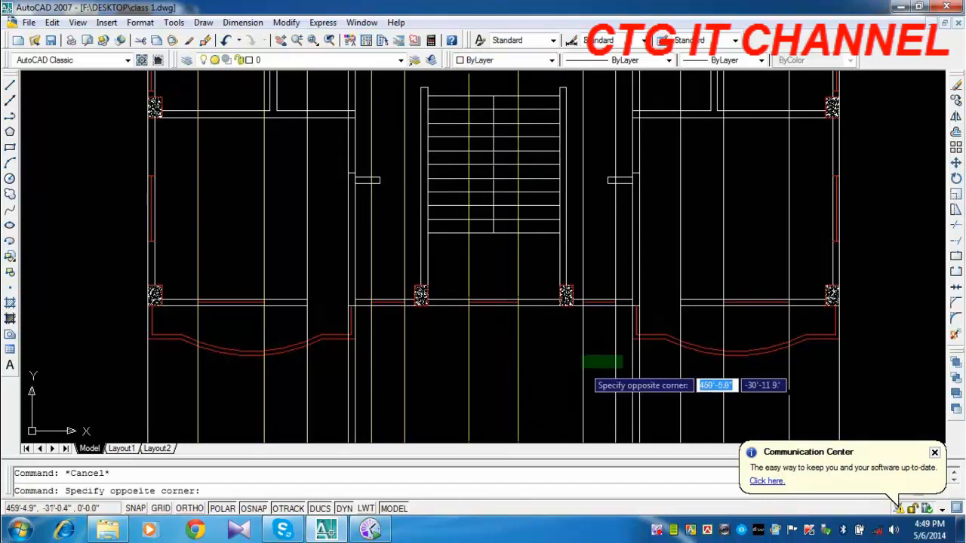
left_click(575, 371)
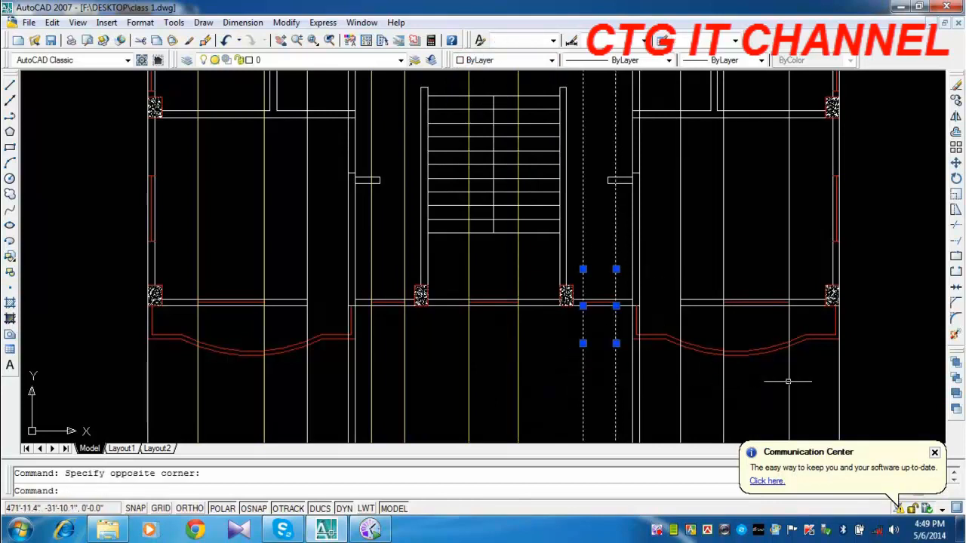
left_click(798, 382)
left_click(703, 395)
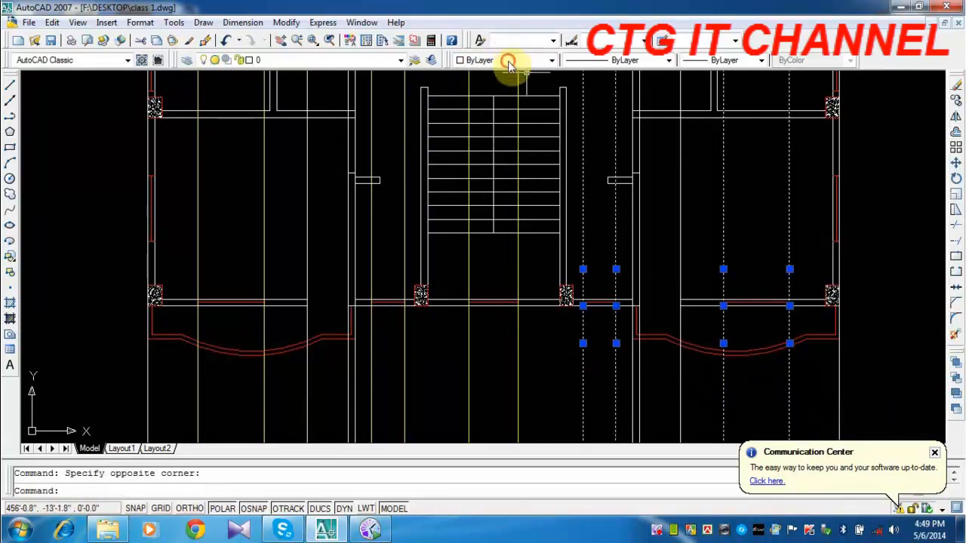
left_click(512, 61)
key("Escape")
Copy the source window by its top-left corner to where the lower offset line meets the left yellow line of the narrow opening left of the stair.
scroll(558, 185, "down", 4)
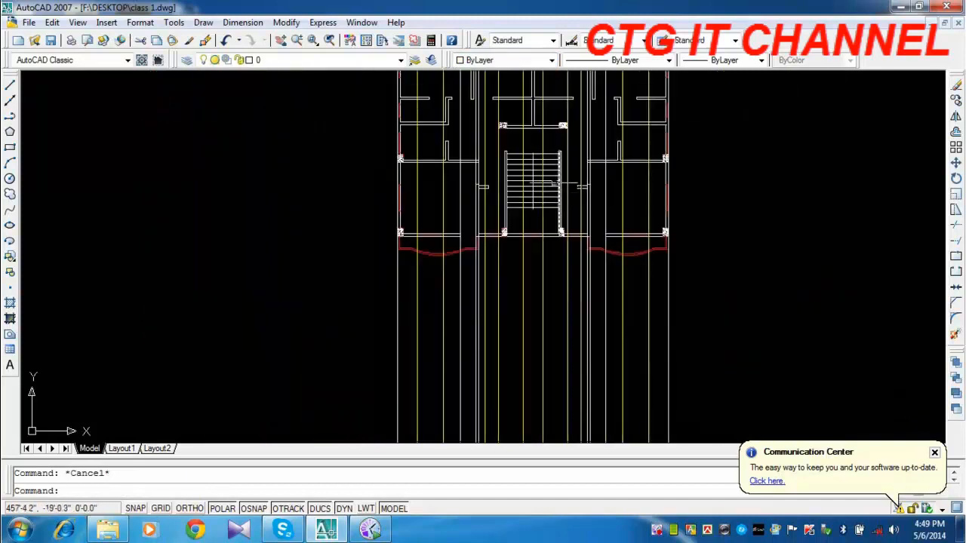
middle_click_drag(558, 186, 552, 362)
scroll(464, 119, "up", 3)
middle_click_drag(464, 119, 449, 271)
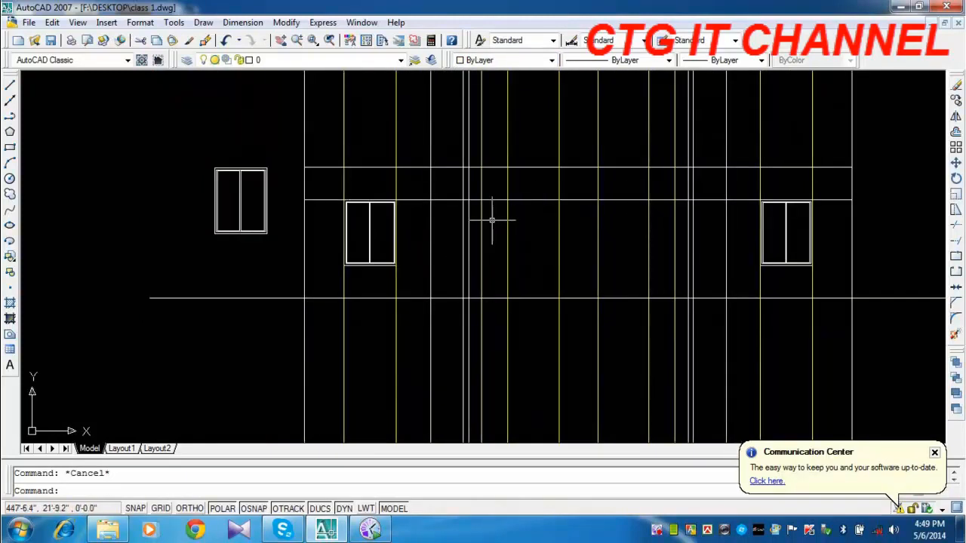
scroll(491, 220, "up", 2)
left_click(181, 113)
left_click(159, 152)
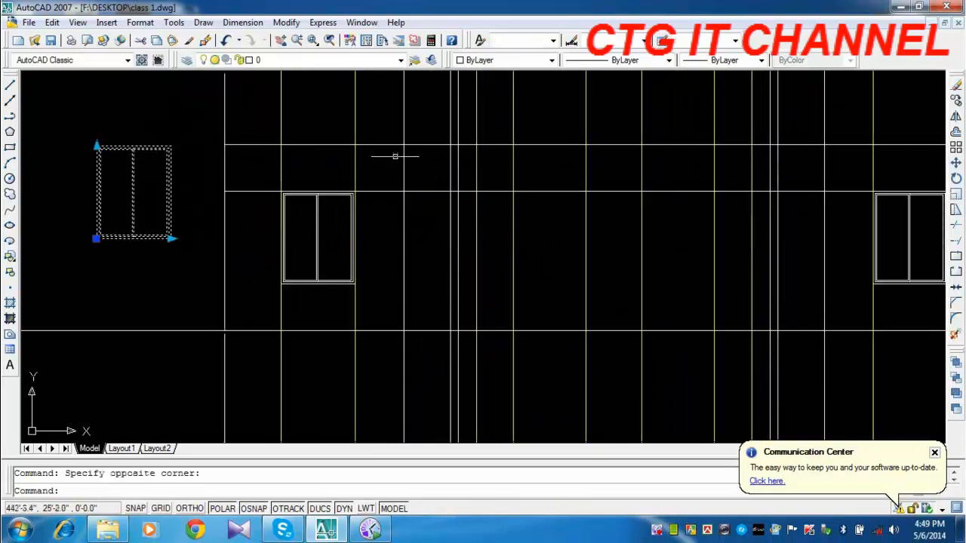
left_click(955, 101)
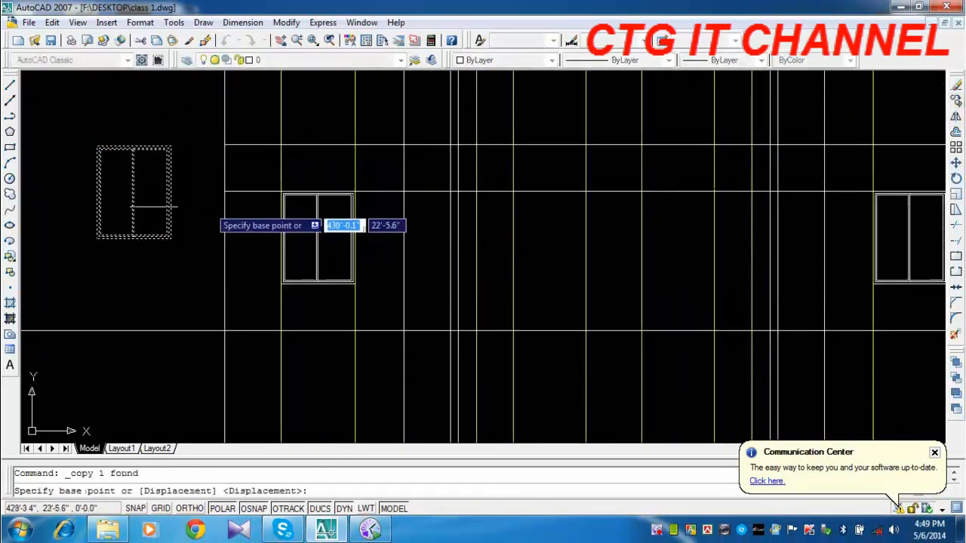
left_click(98, 147)
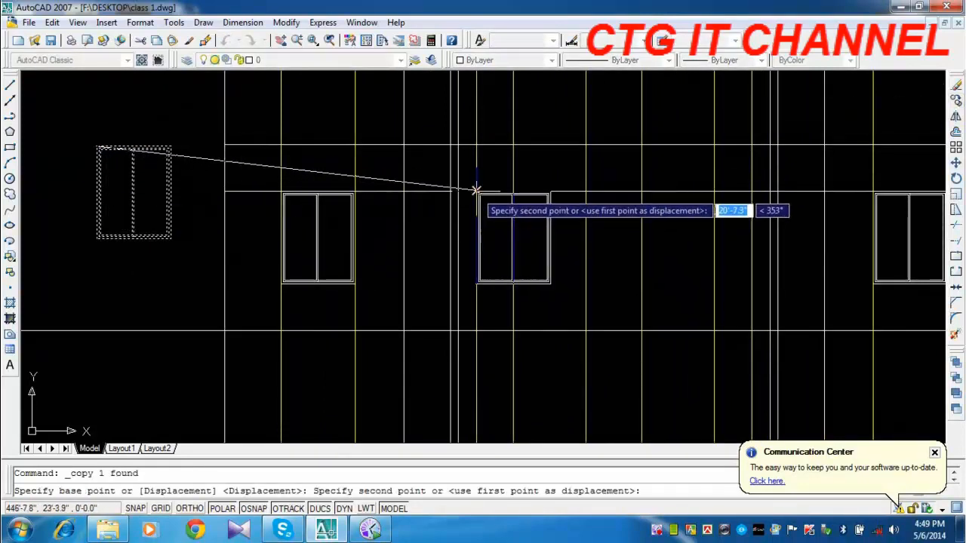
left_click(478, 193)
key("Escape")
Shrink the copied window left of the stair to the right yellow line of its opening and to a height of 2'.
scroll(533, 211, "up", 2)
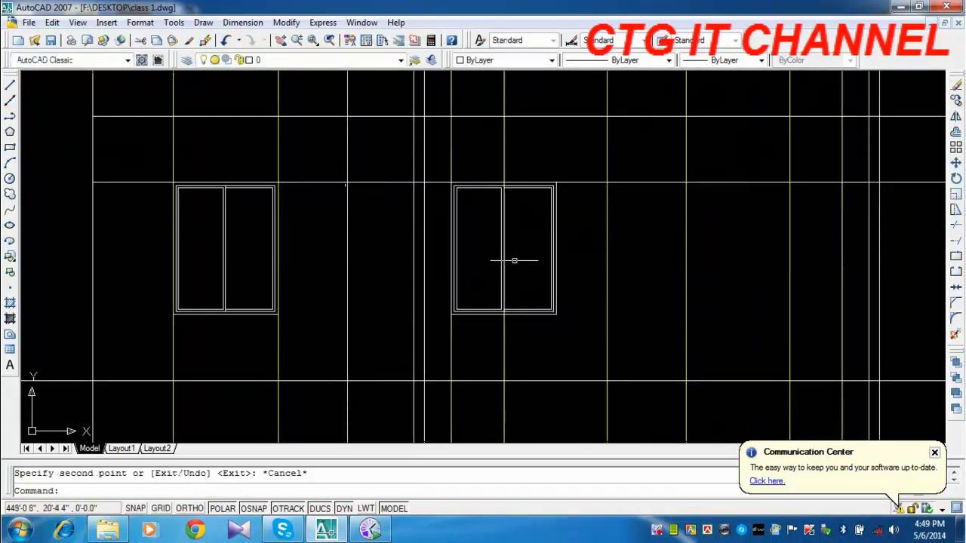
left_click(565, 218)
left_click(534, 242)
left_click(556, 314)
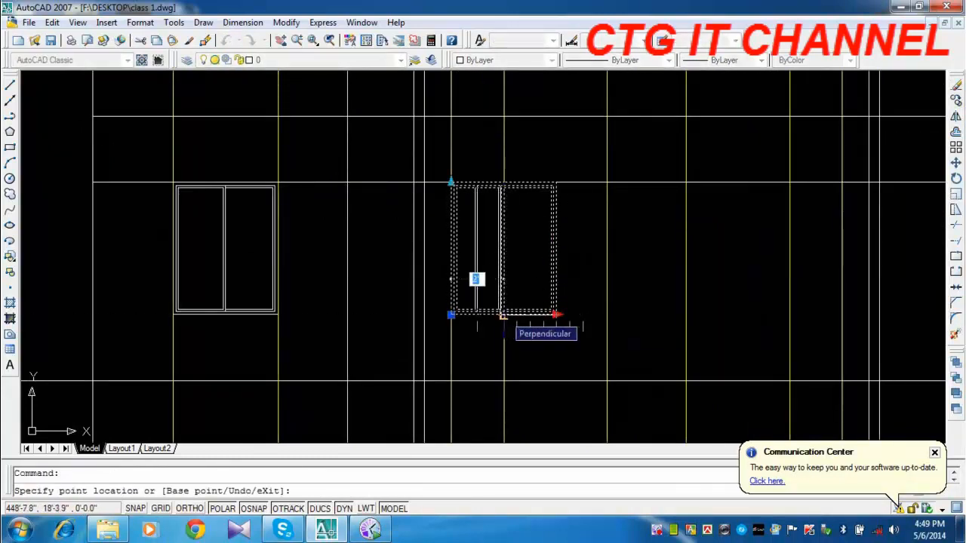
left_click(503, 315)
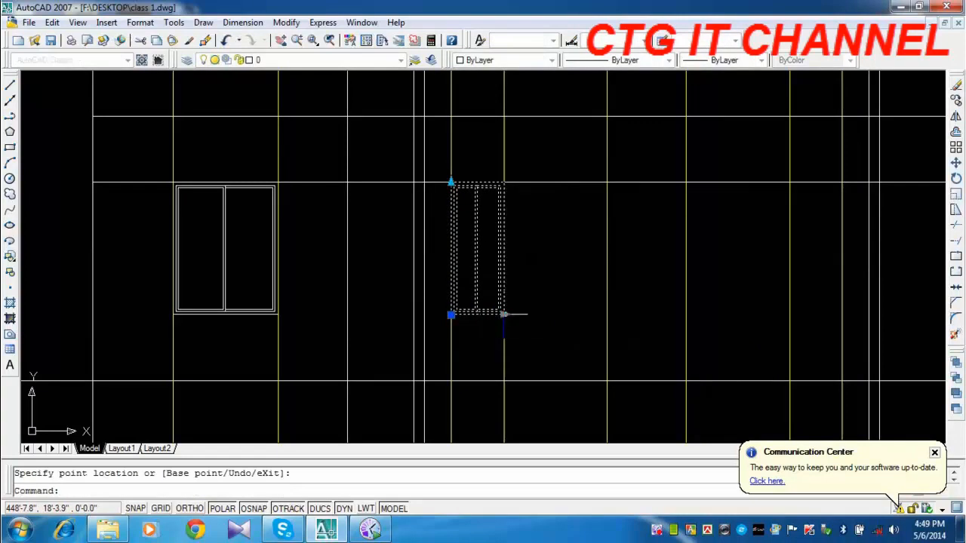
left_click(450, 181)
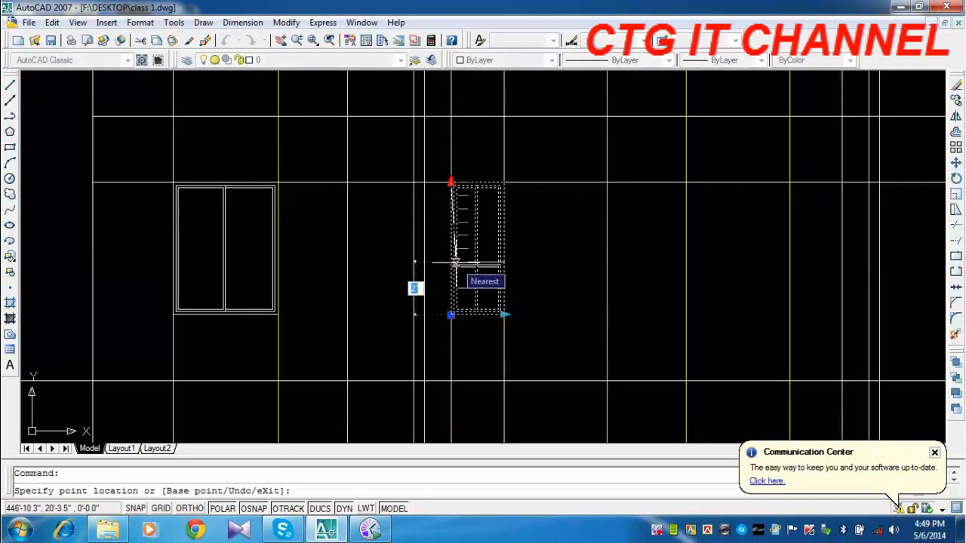
left_click(453, 263)
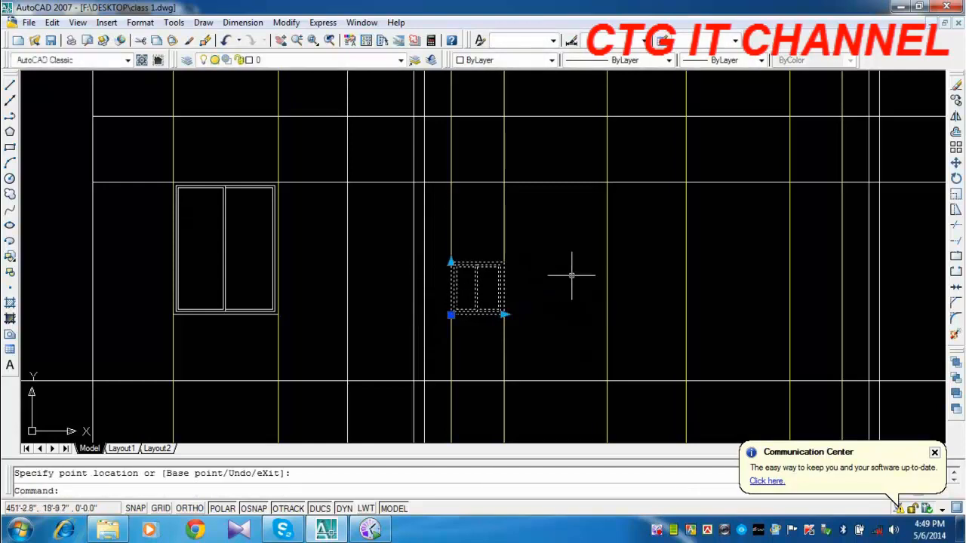
Move the shrunken window by its top-left corner up to where the lower offset line meets the opening's left yellow line.
type("m")
key("Return")
scroll(452, 262, "up", 2)
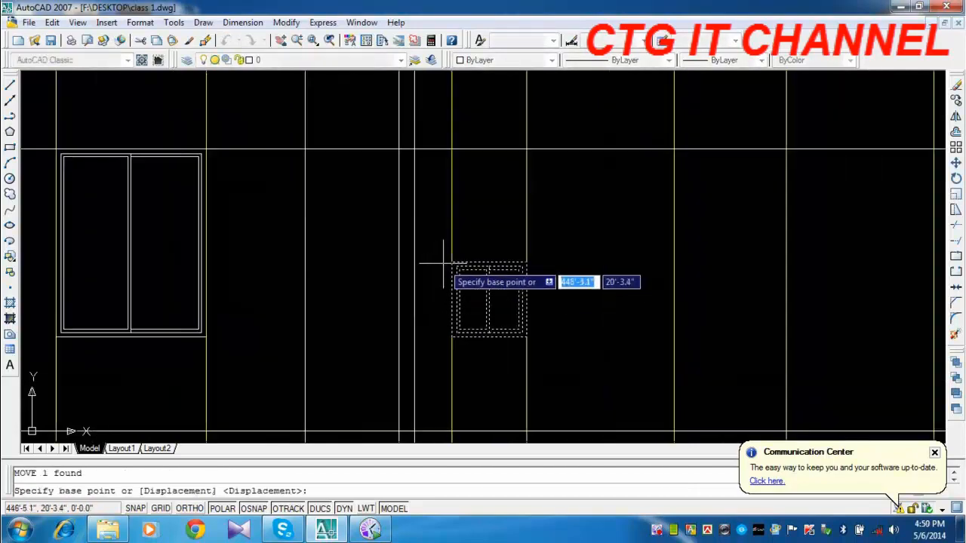
left_click(451, 263)
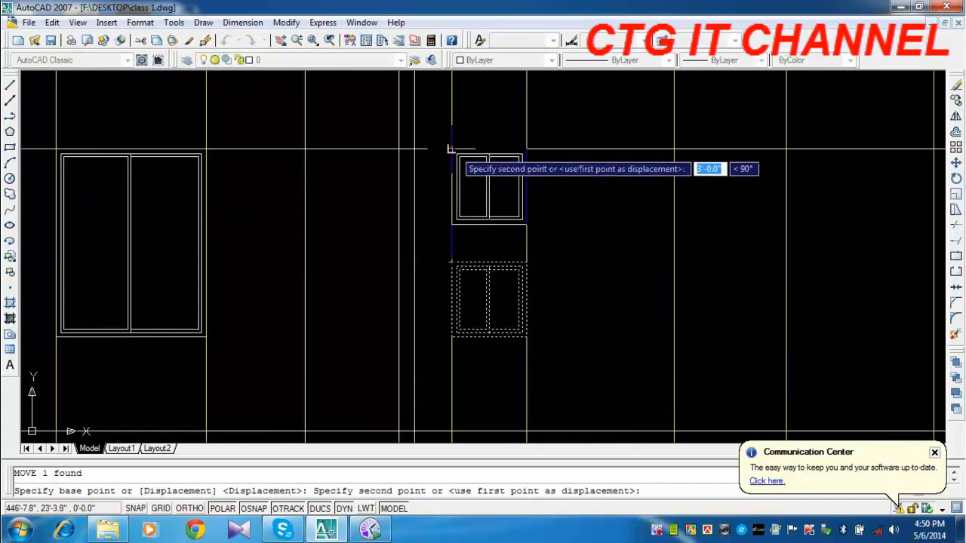
left_click(451, 148)
scroll(434, 183, "down", 3)
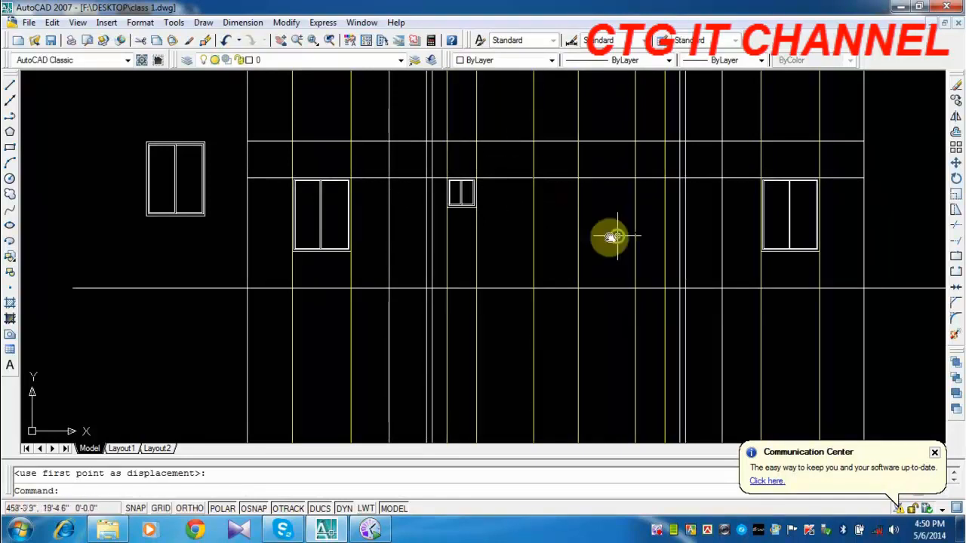
Copy the small window by its top-right corner to the narrow opening right of the stair, directly under the lower offset line.
middle_click_drag(612, 237, 562, 217)
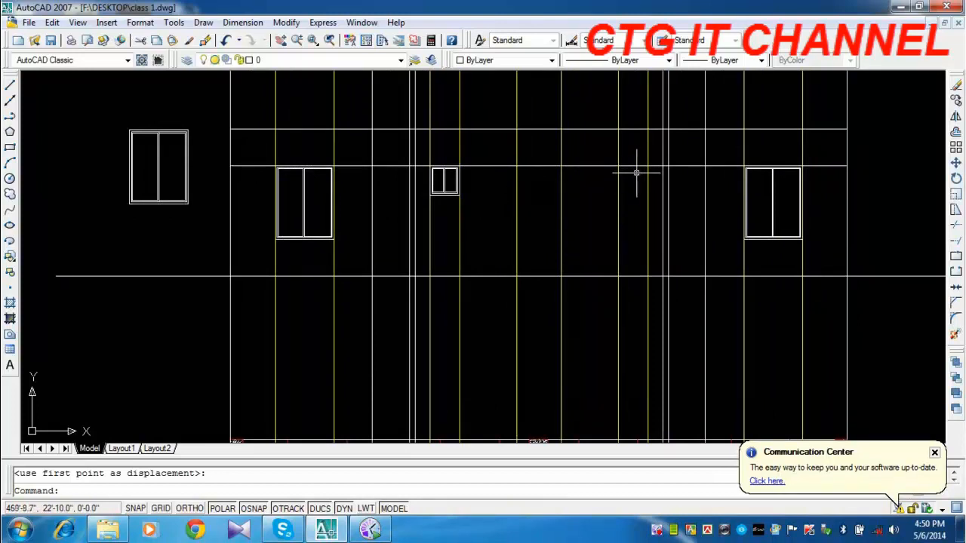
left_click(451, 194)
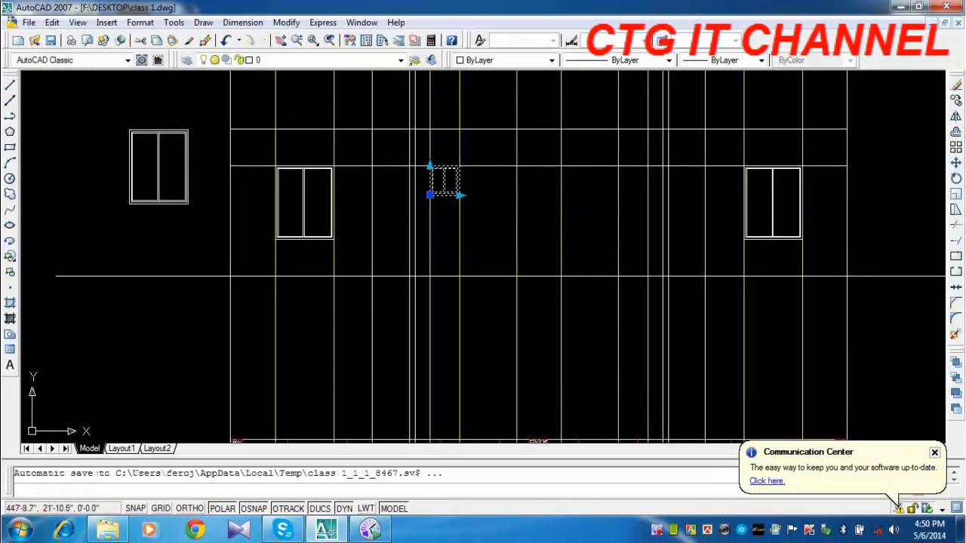
left_click(955, 101)
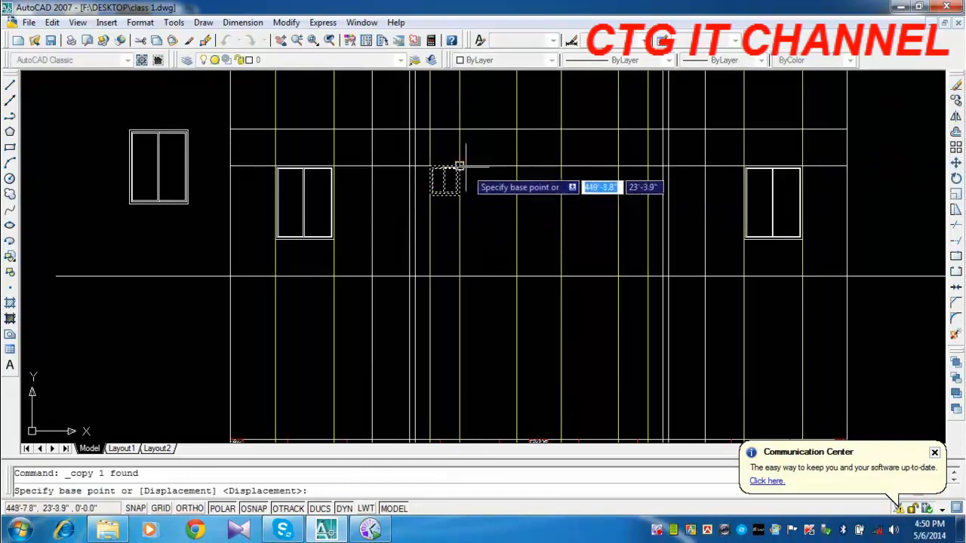
left_click(460, 166)
left_click(645, 167)
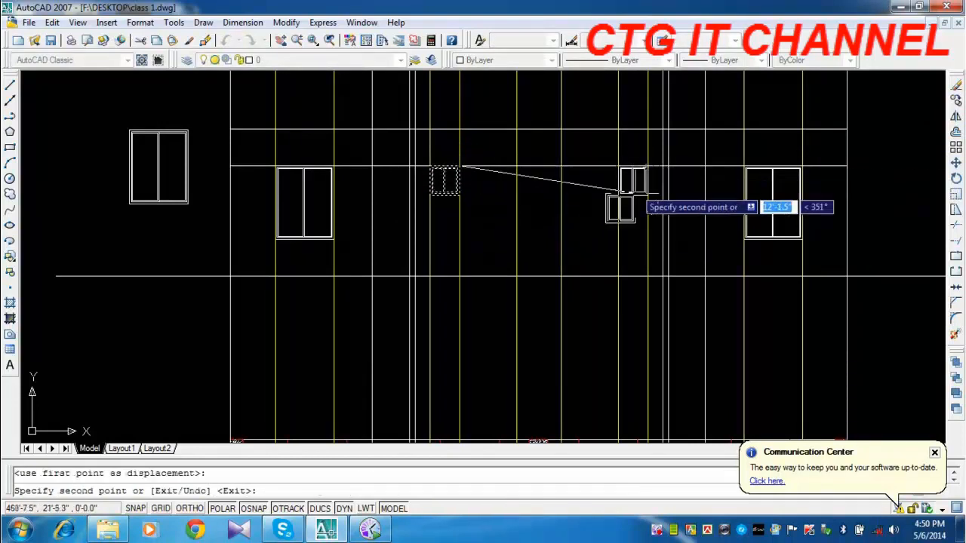
key("Escape")
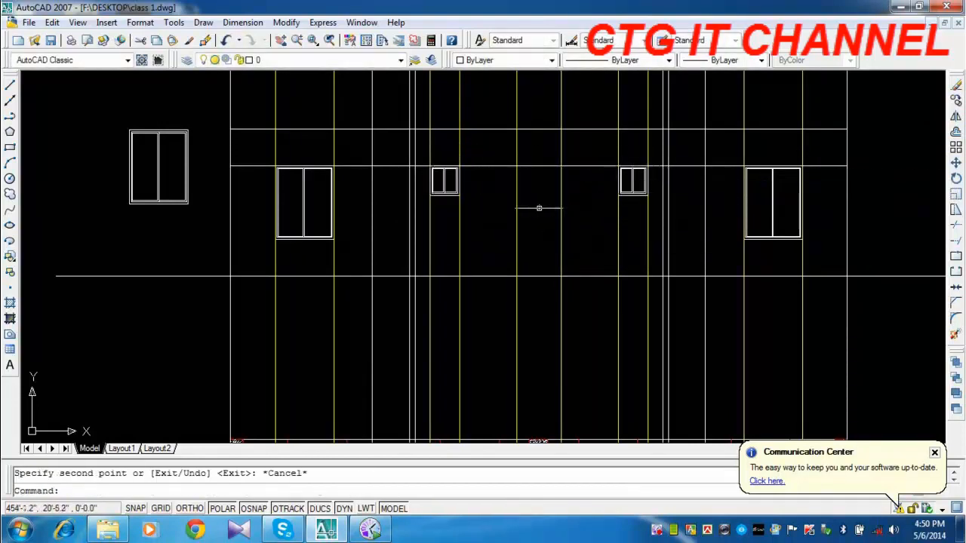
Copy the source window by its top-left corner to where the lower offset line meets the stair opening's left yellow line.
left_click(216, 143)
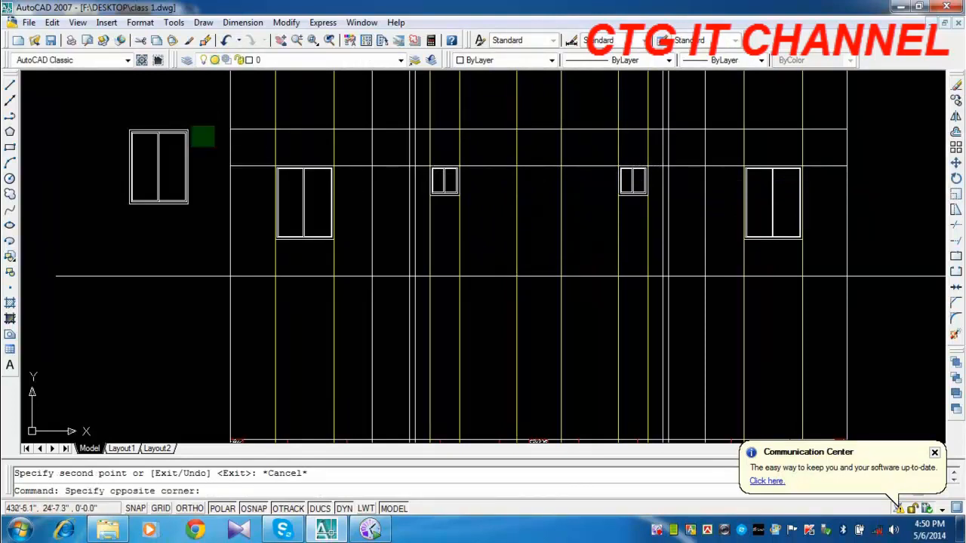
left_click(178, 123)
left_click(955, 99)
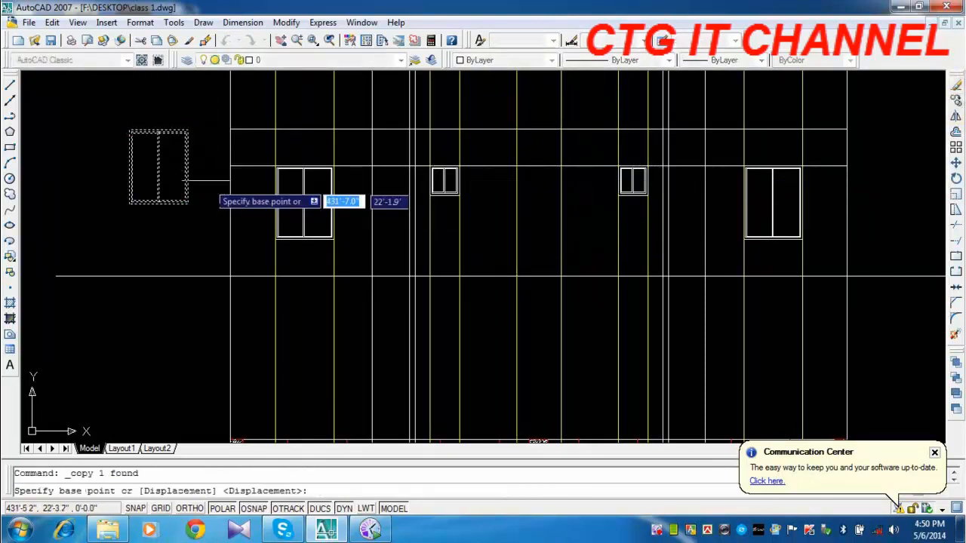
left_click(129, 130)
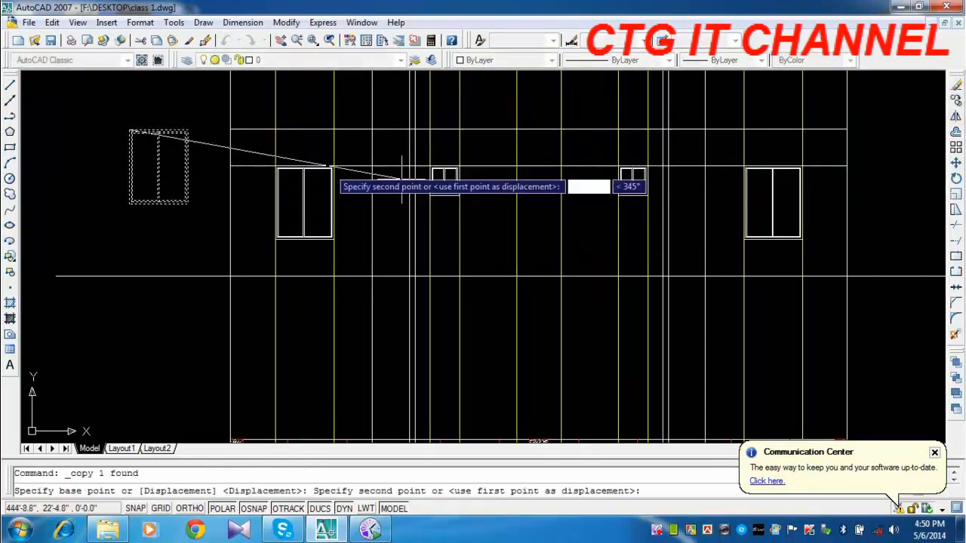
left_click(515, 165)
key("Escape")
Narrow the stair window copy so its right edge meets the opening's right yellow line.
scroll(571, 224, "up", 3)
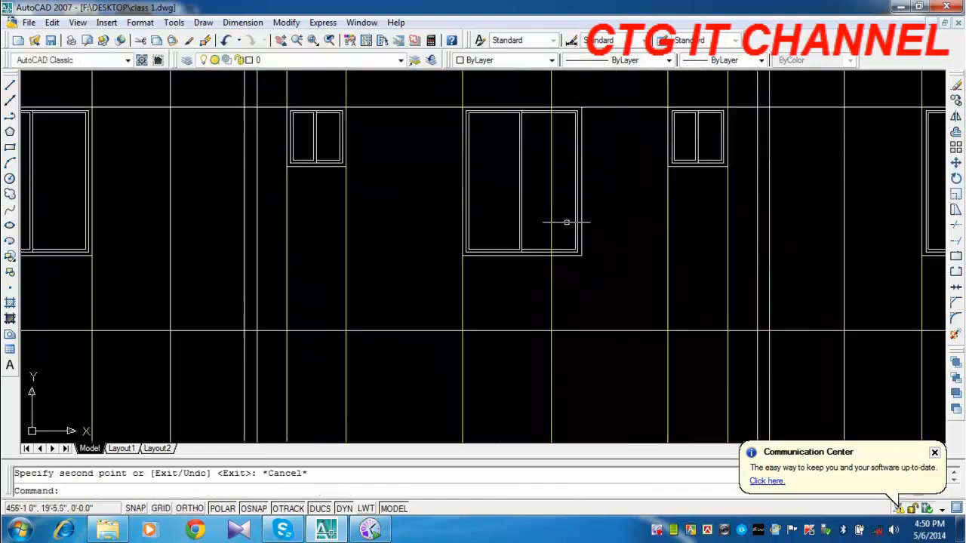
left_click(587, 235)
left_click(570, 233)
left_click(582, 256)
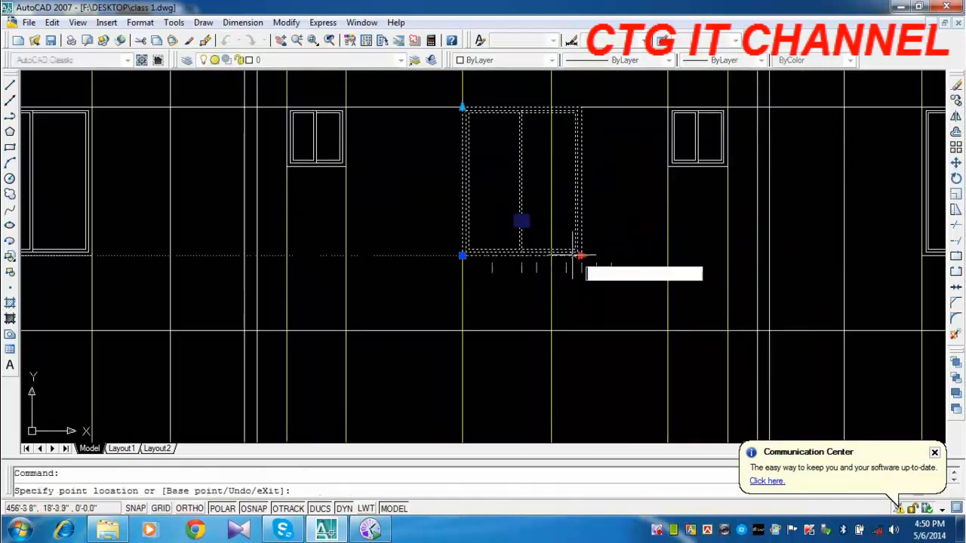
key("Escape")
key("Escape")
Erase the source window standing outside the elevation.
scroll(577, 279, "down", 5)
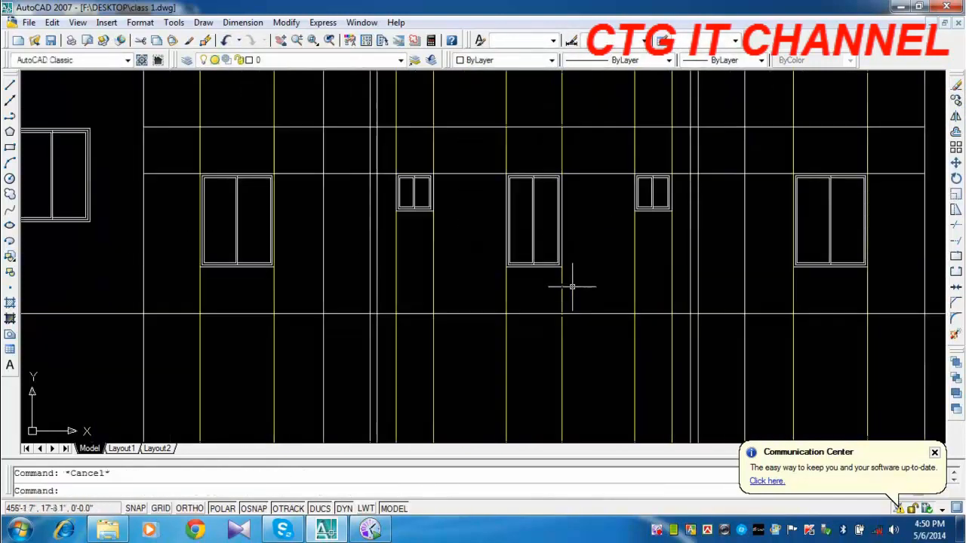
middle_click_drag(684, 375, 566, 339)
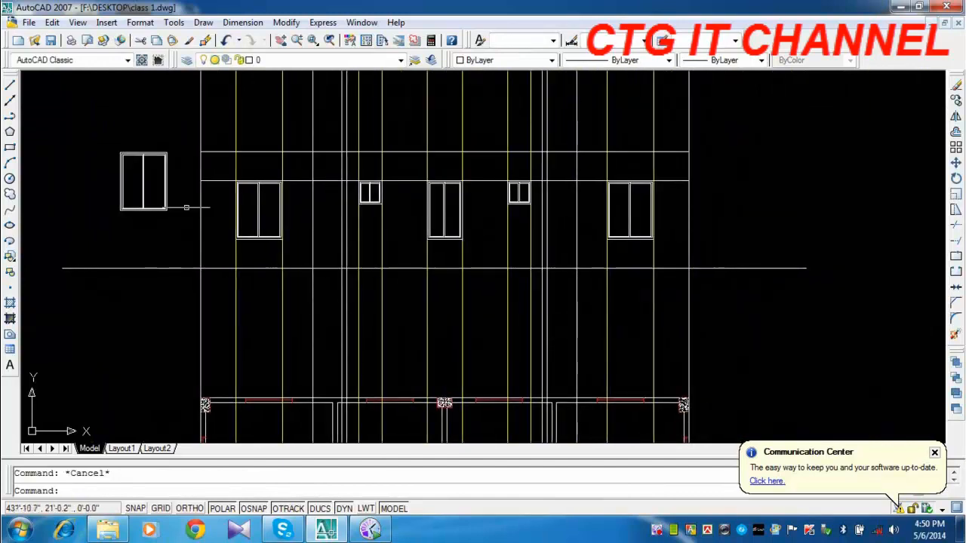
left_click(159, 124)
left_click(95, 197)
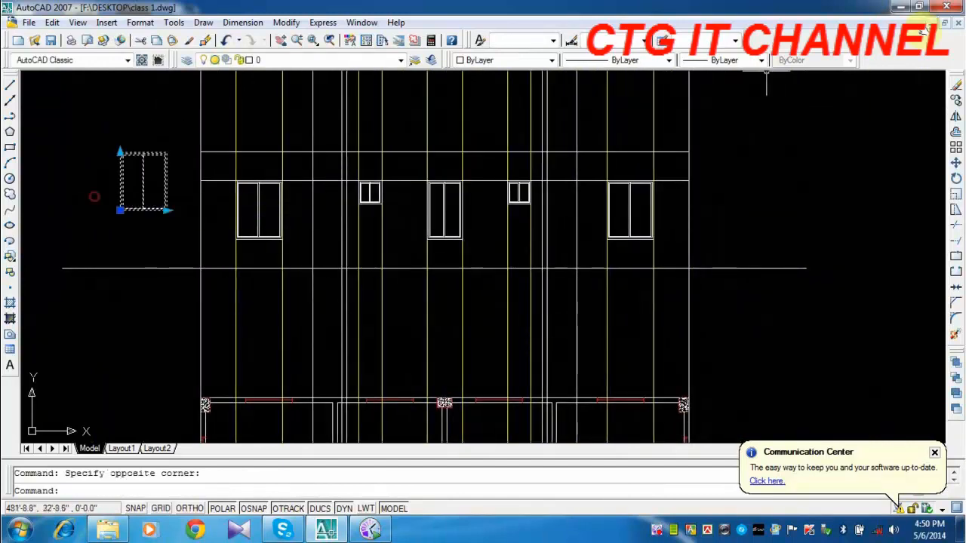
left_click(956, 85)
Examine the floor plan's front wall around the stair and compare its openings with the elevation windows above.
middle_click_drag(718, 270, 682, 223)
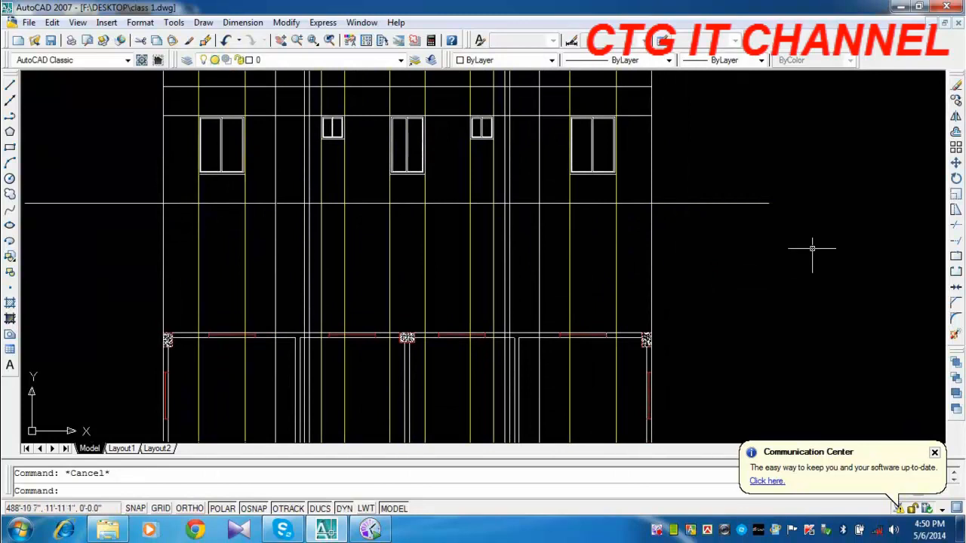
scroll(812, 248, "down", 5)
middle_click_drag(791, 403, 661, 317)
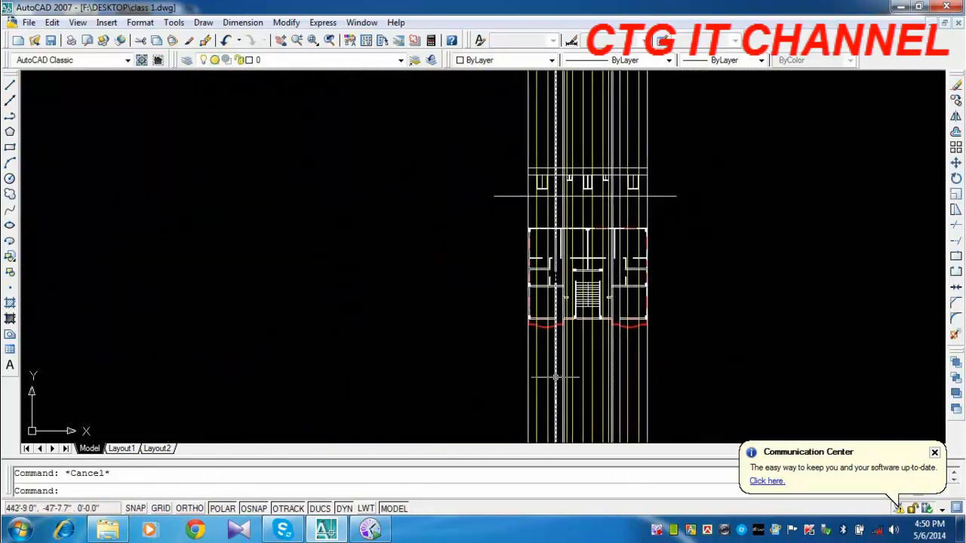
scroll(546, 325, "up", 2)
middle_click_drag(528, 335, 463, 405)
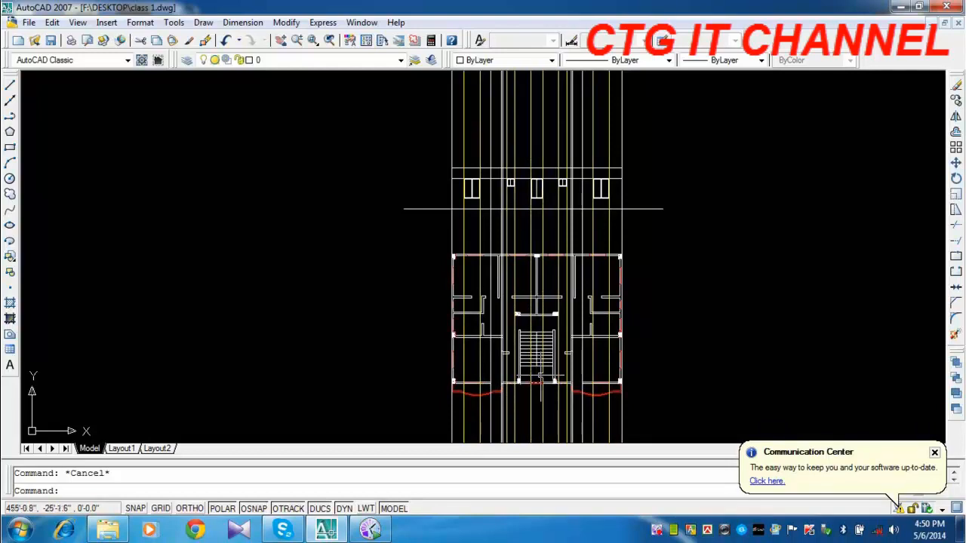
scroll(533, 389, "up", 3)
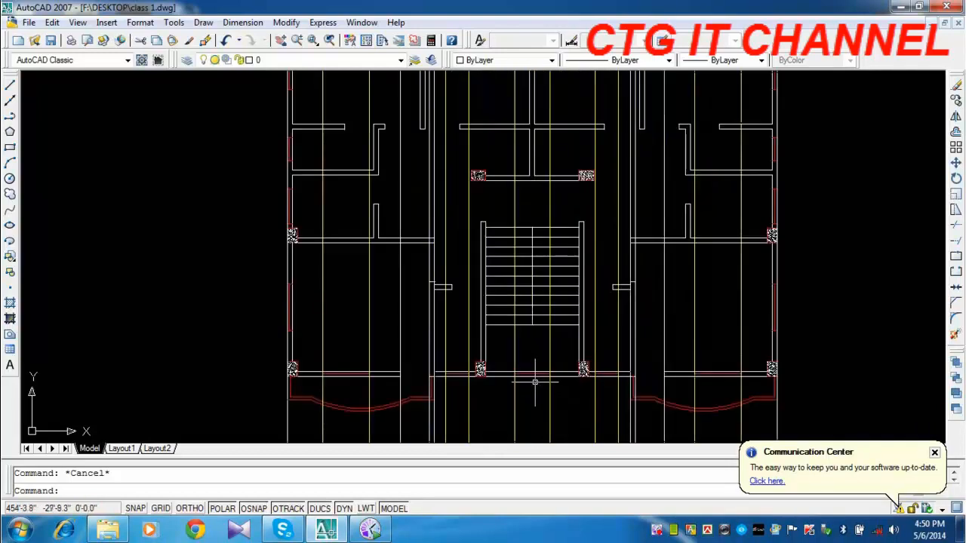
scroll(535, 389, "down", 2)
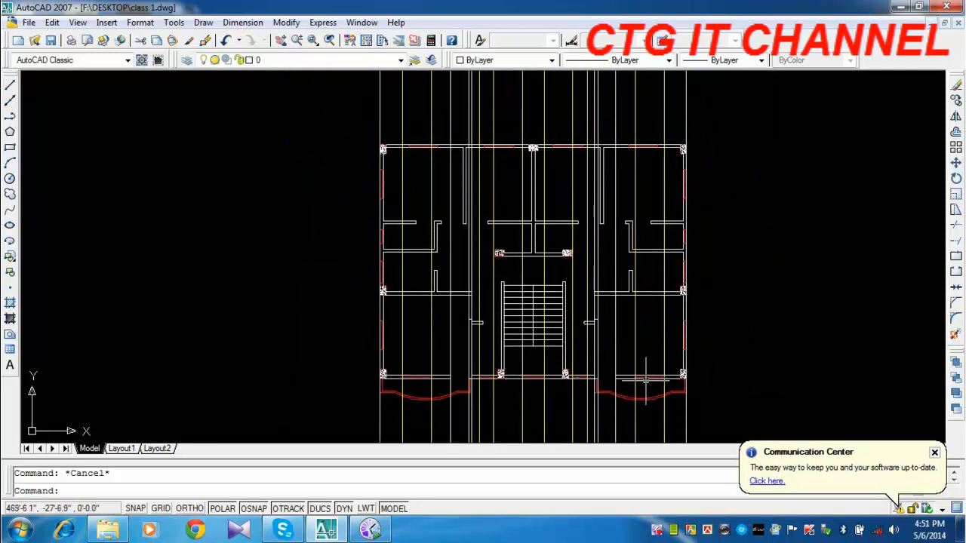
scroll(646, 381, "down", 2)
Erase the window placed in the elevation's central stair opening.
scroll(580, 160, "up", 4)
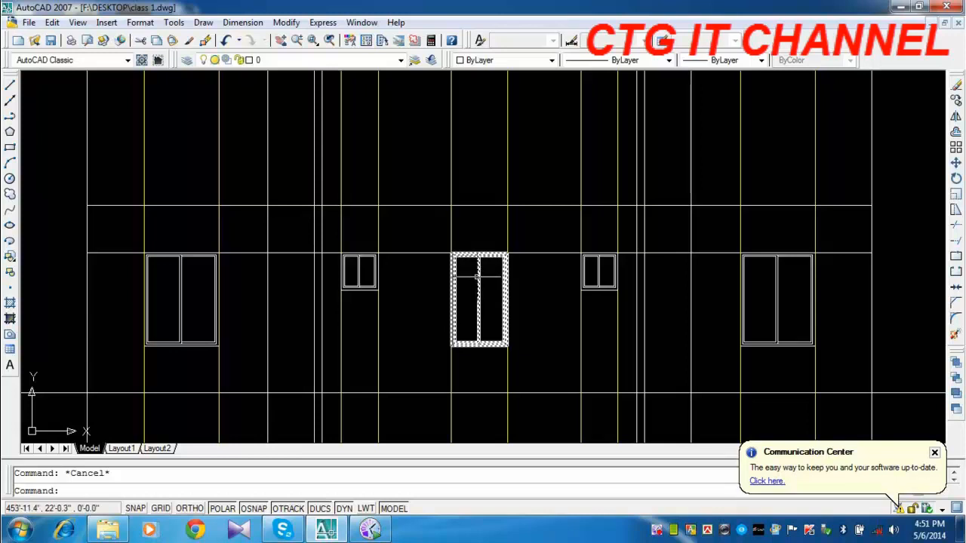
left_click(504, 285)
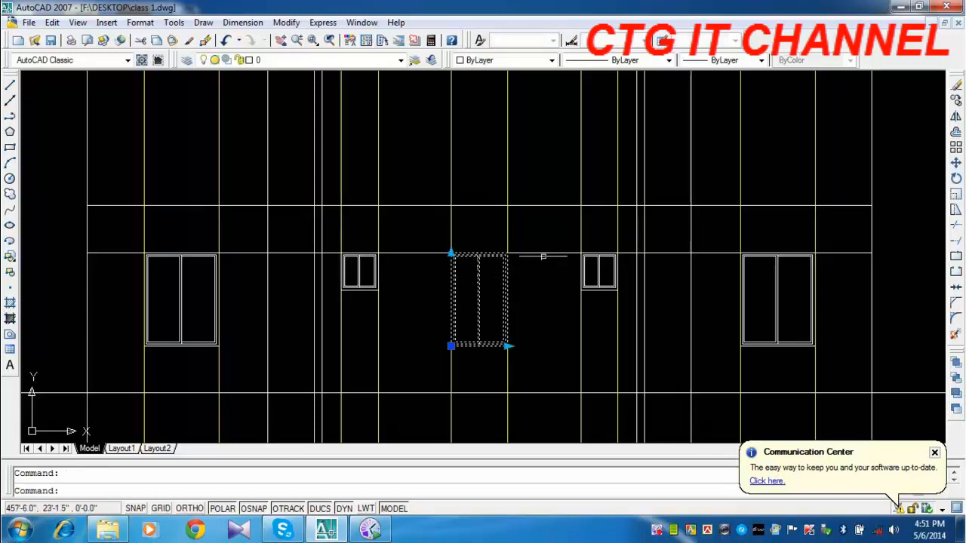
left_click(955, 86)
Color the two construction lines of the wall opening behind the left front balcony red.
middle_click_drag(584, 384, 569, 350)
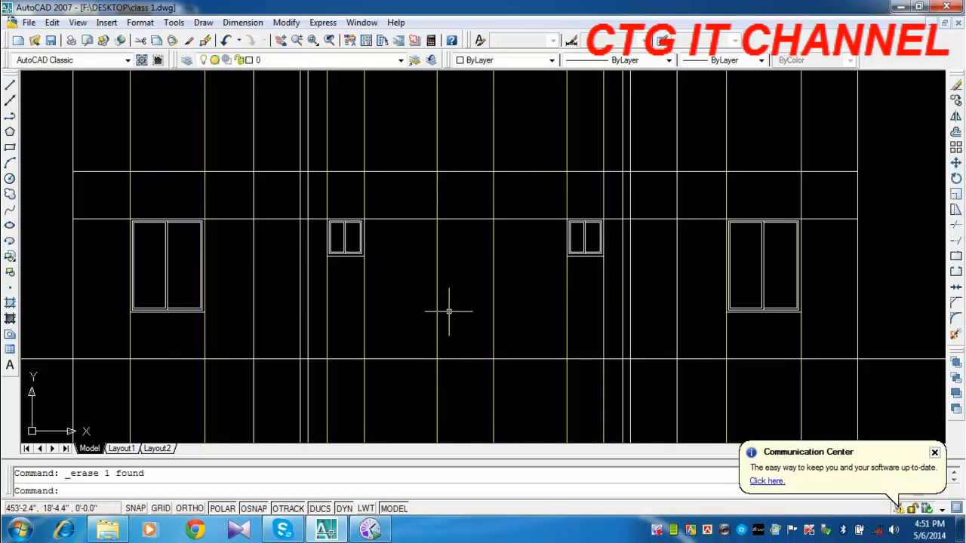
scroll(491, 295, "down", 2)
scroll(333, 314, "up", 2)
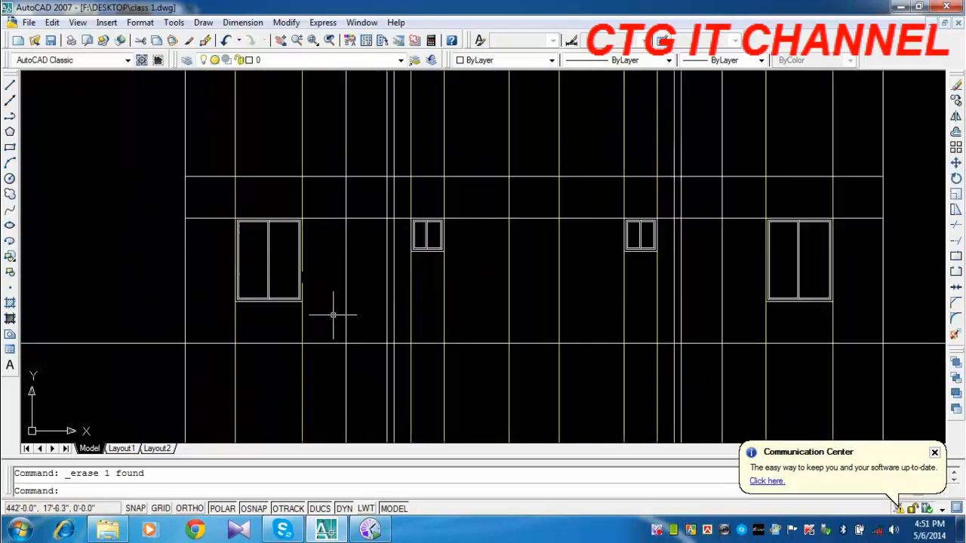
middle_click_drag(378, 343, 370, 199)
scroll(321, 234, "down", 2)
scroll(301, 277, "down", 5)
middle_click_drag(300, 277, 300, 185)
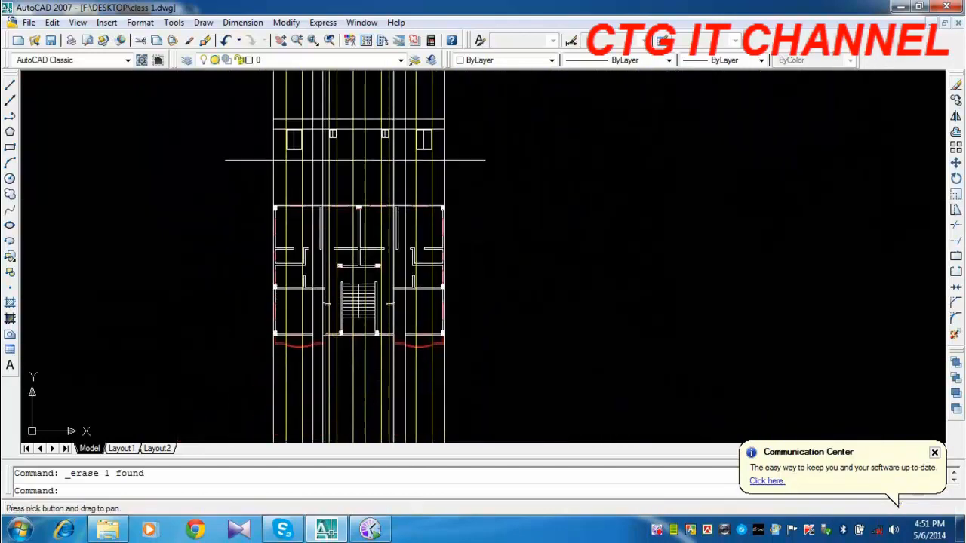
scroll(319, 347, "up", 4)
scroll(319, 374, "up", 2)
scroll(308, 359, "up", 2)
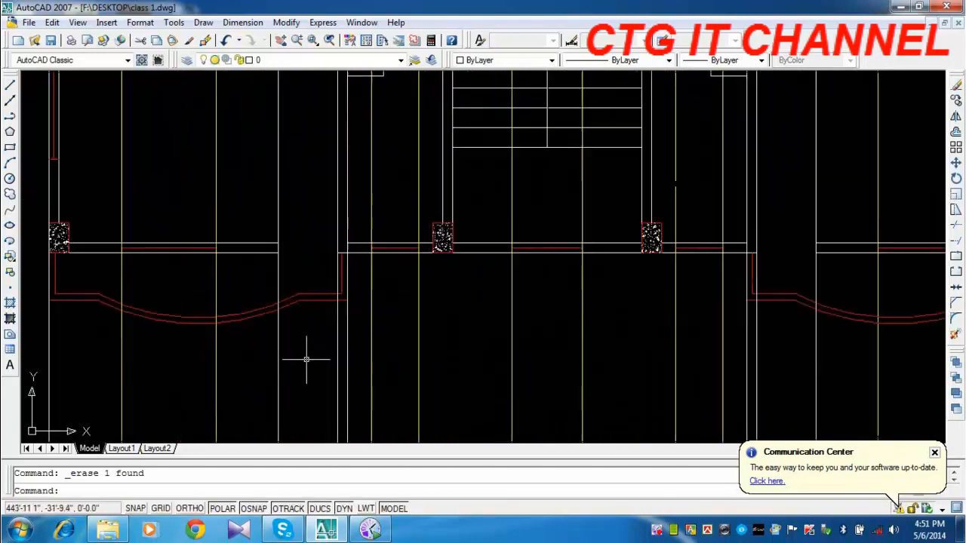
left_click(337, 347)
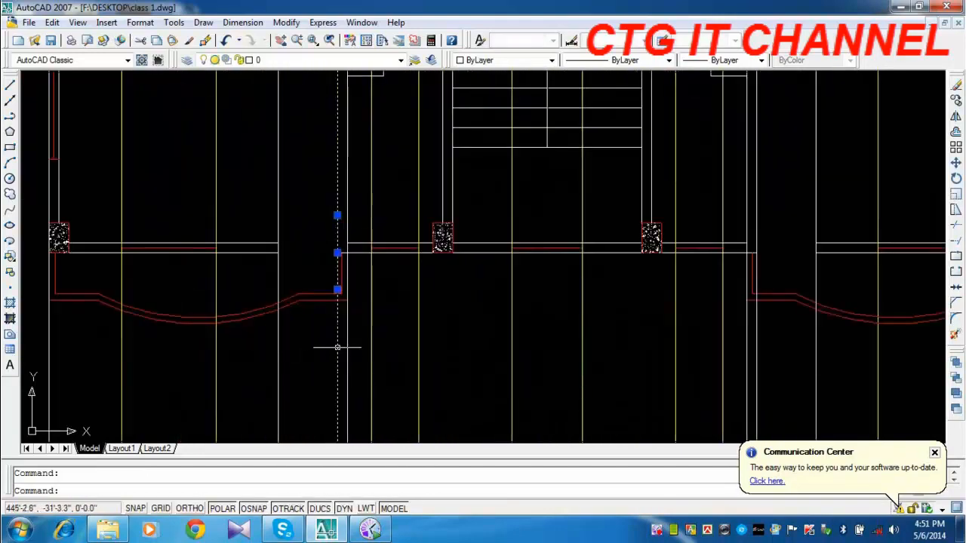
left_click(279, 355)
left_click(498, 59)
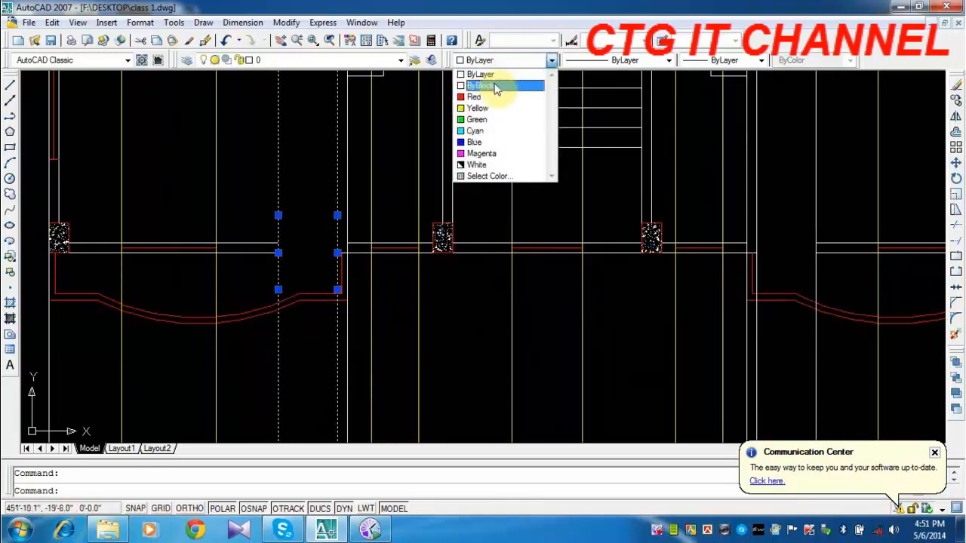
left_click(490, 95)
key("Escape")
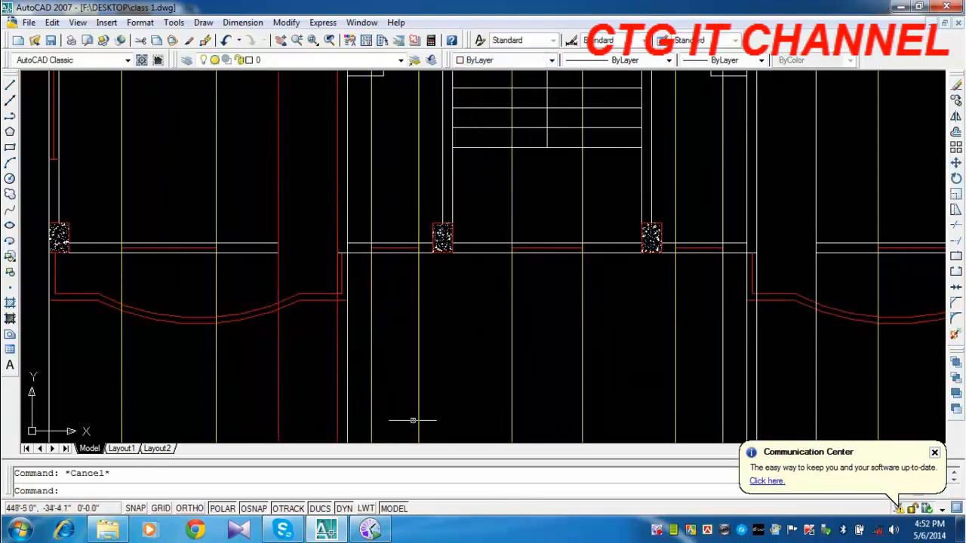
Color the two construction lines of the wall opening behind the right front balcony red.
middle_click_drag(523, 345, 256, 356)
middle_click_drag(526, 319, 434, 322)
left_click(493, 338)
left_click(400, 360)
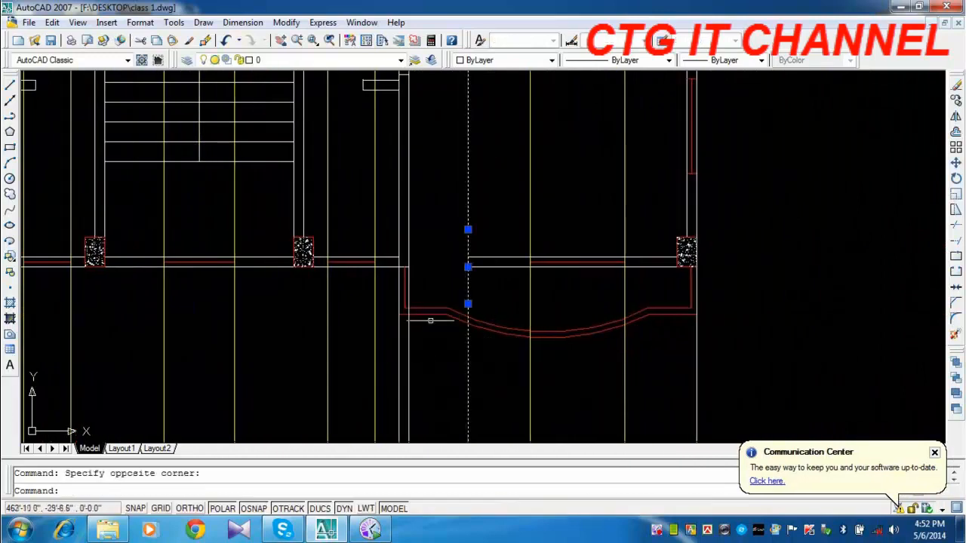
left_click(408, 352)
left_click(541, 60)
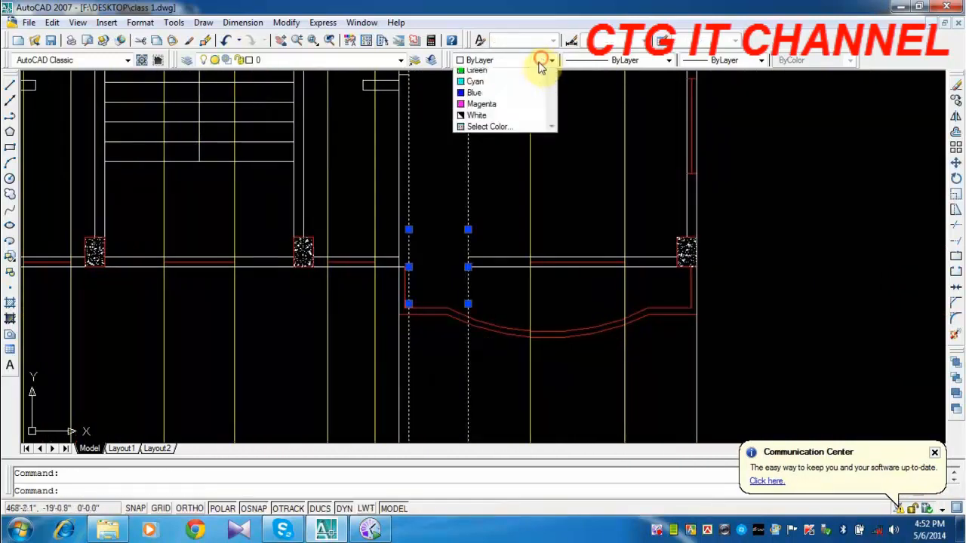
left_click(498, 96)
key("Escape")
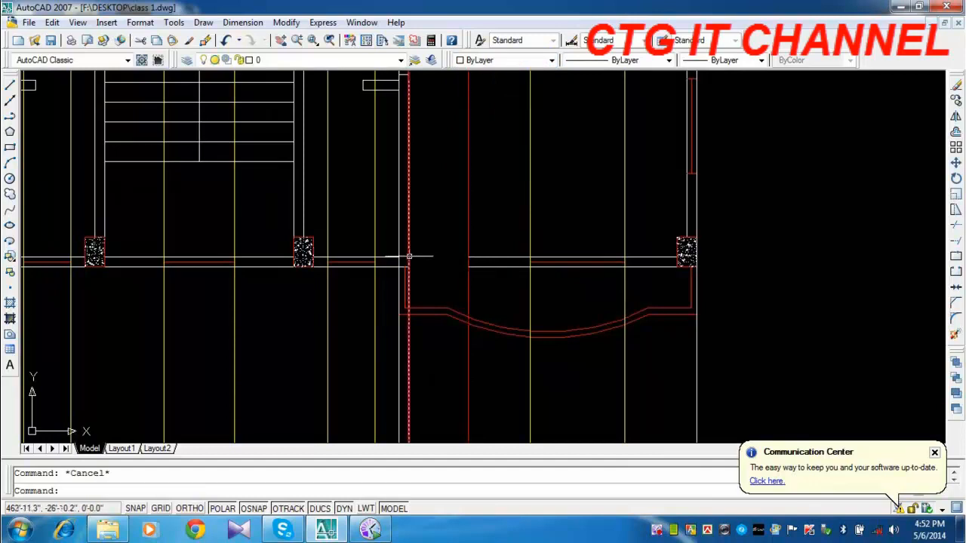
Open DesignCenter and look through the blocks of the sample drawing Blocks and Tables - Imperial.dwg.
scroll(543, 273, "down", 4)
middle_click_drag(445, 230, 418, 371)
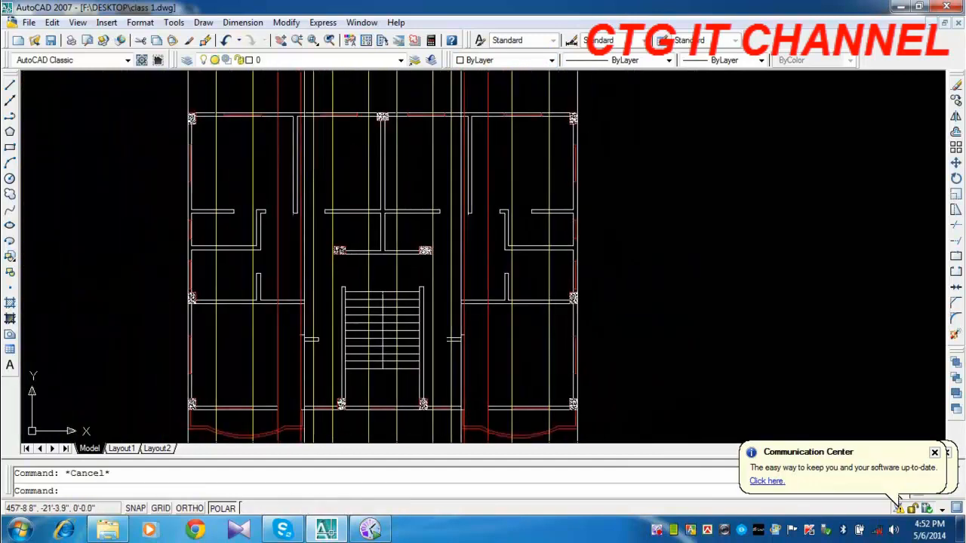
middle_click_drag(411, 181, 454, 378)
middle_click_drag(324, 230, 323, 263)
scroll(332, 249, "up", 3)
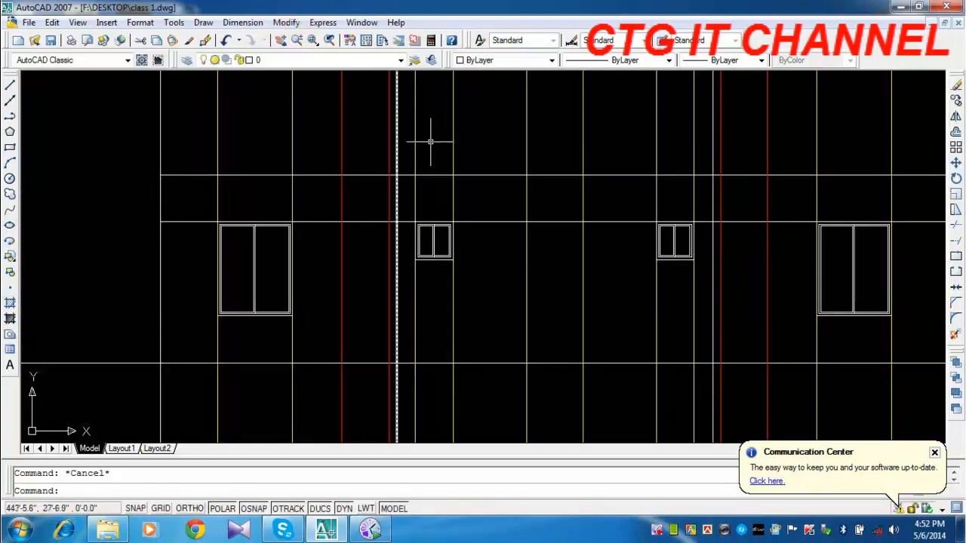
middle_click_drag(370, 230, 363, 211)
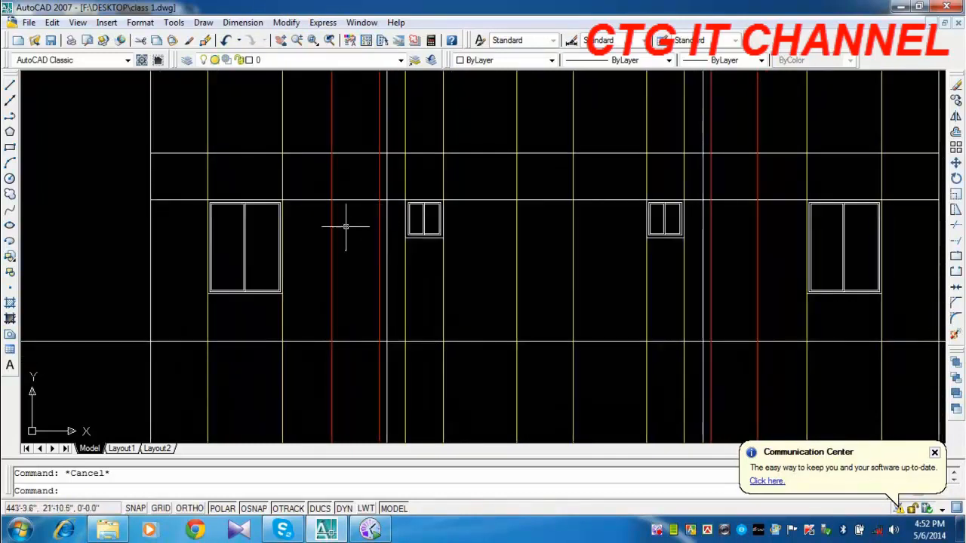
left_click(365, 45)
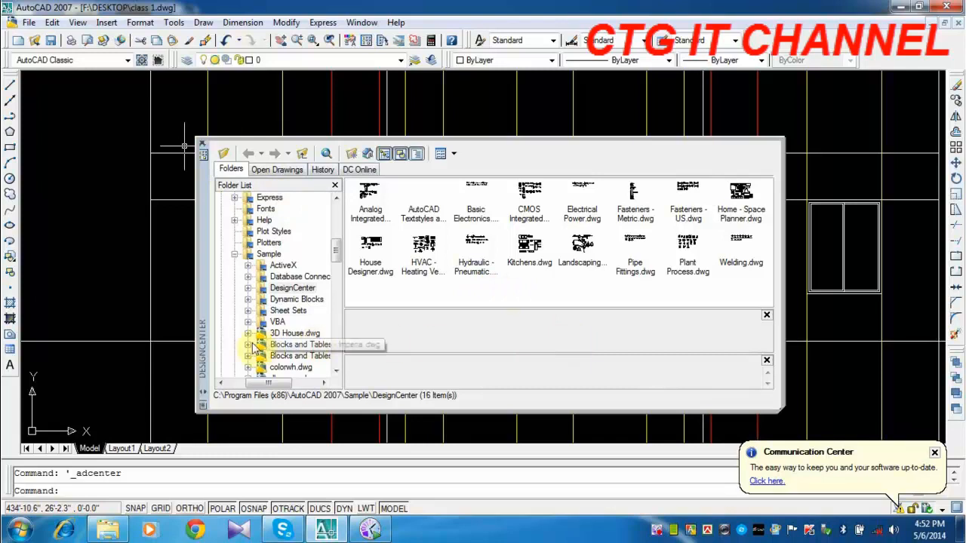
scroll(332, 271, "down", 3)
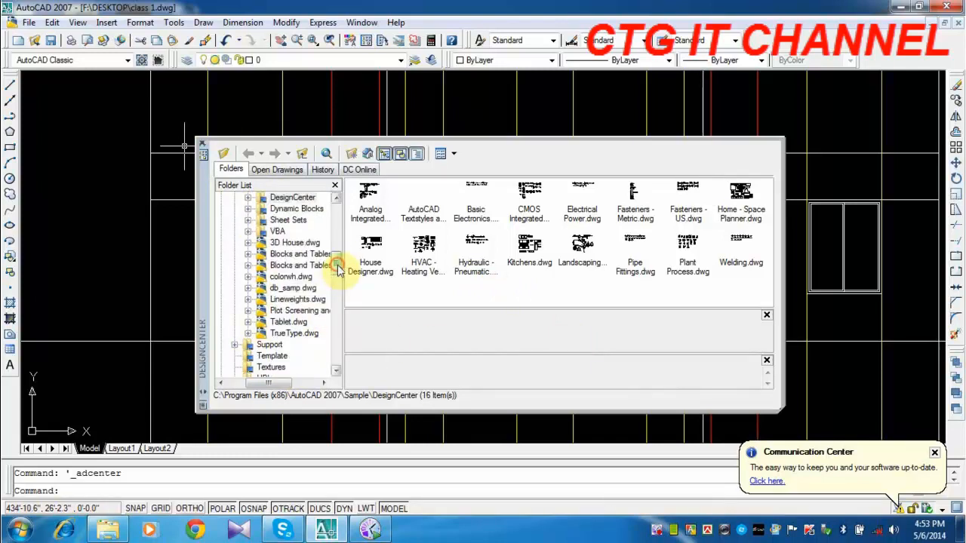
left_click_drag(337, 269, 340, 298)
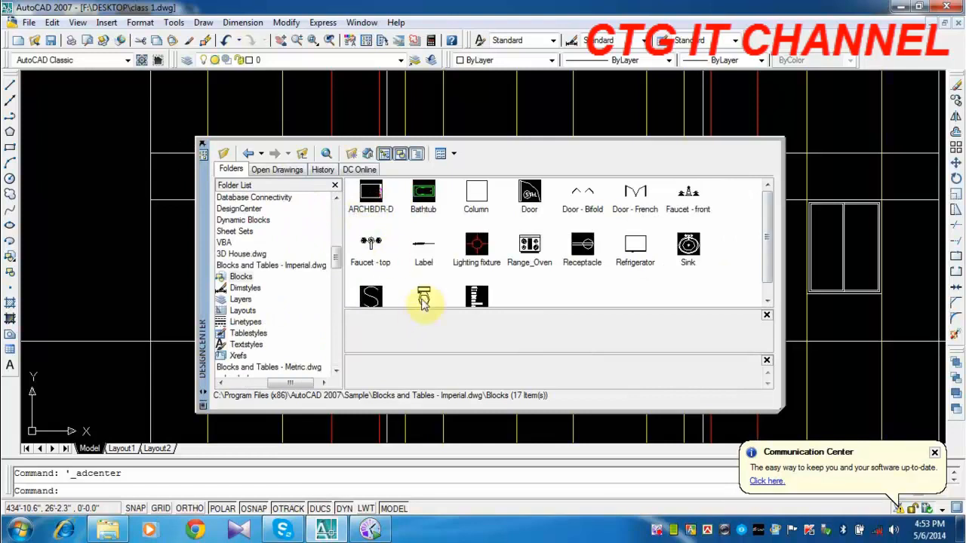
scroll(430, 300, "down", 1)
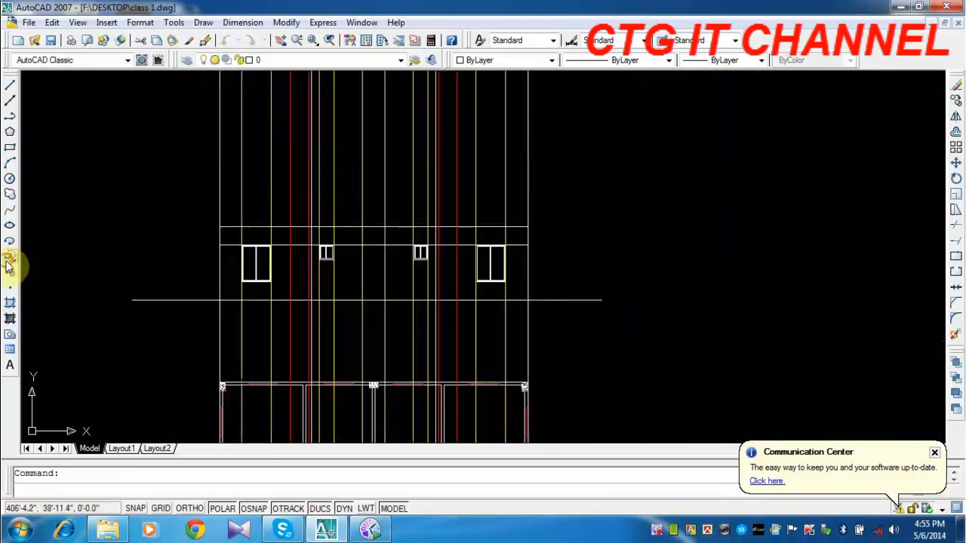
left_click(10, 256)
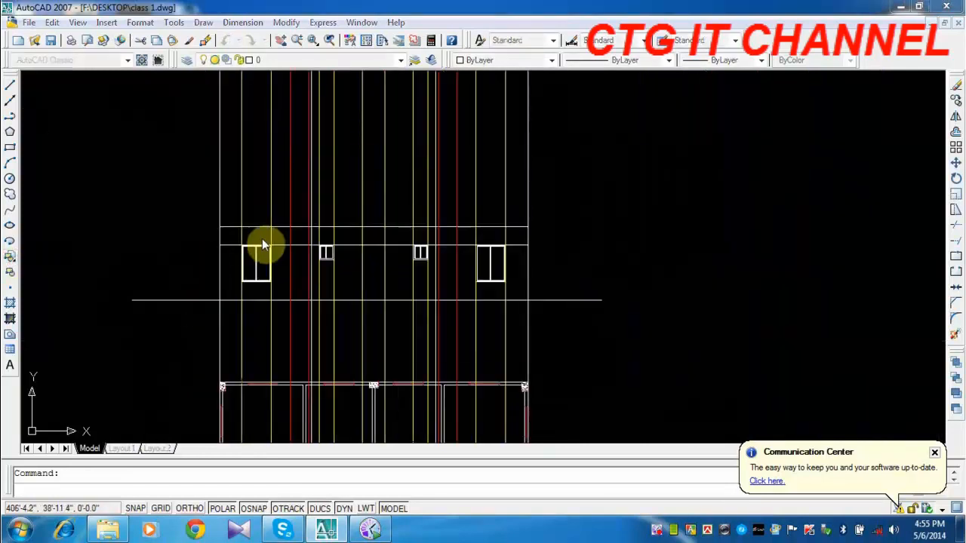
Browse DesignCenter to the Sample\DesignCenter folder of AutoCAD 2007 under Program Files (x86).
left_click(523, 185)
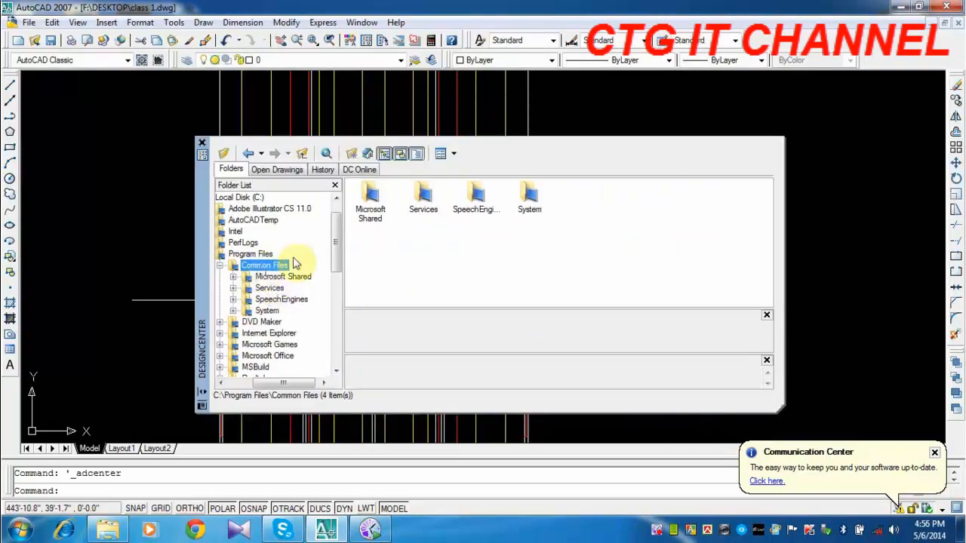
left_click(260, 254)
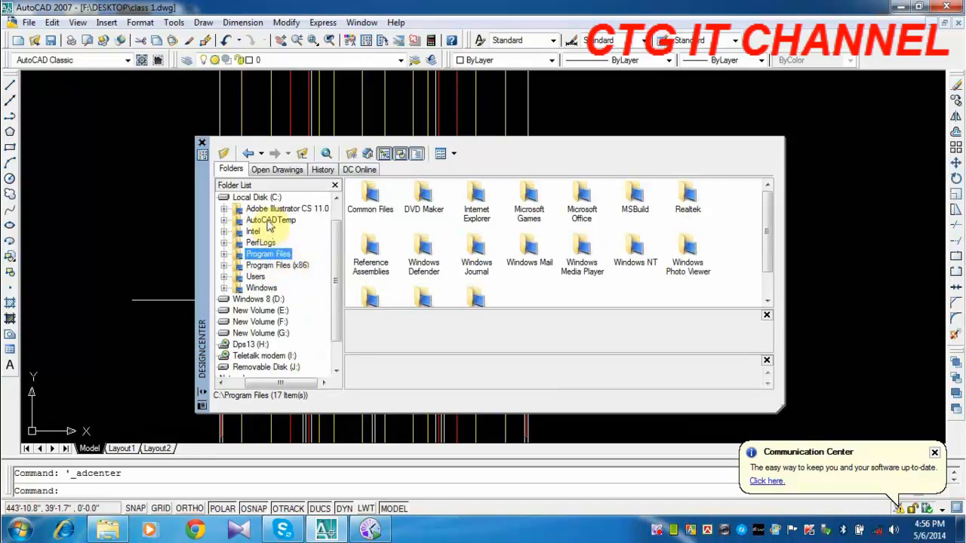
left_click(265, 266)
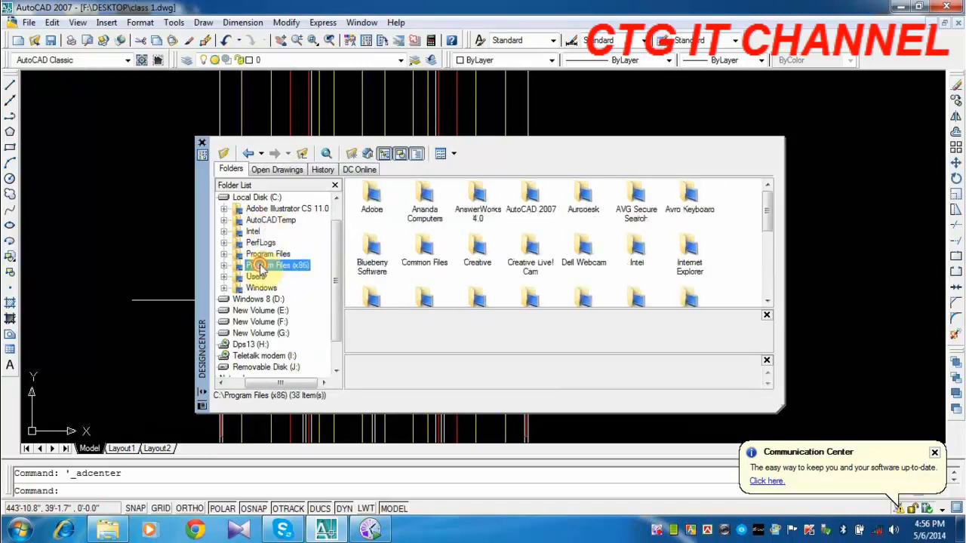
left_click(284, 242)
mouse_move(339, 265)
left_mouse_down()
mouse_move(343, 303)
mouse_move(334, 237)
mouse_move(339, 253)
left_mouse_up()
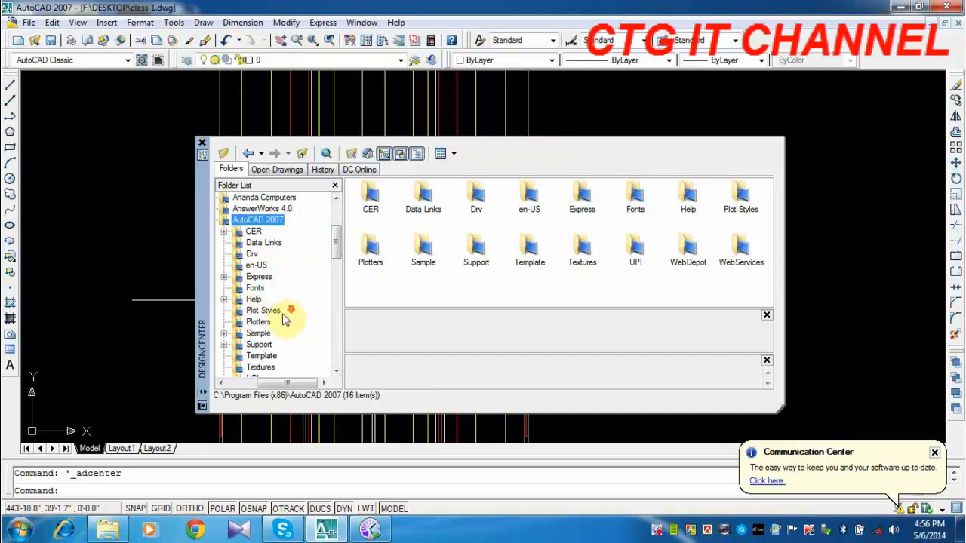
scroll(283, 319, "down", 2)
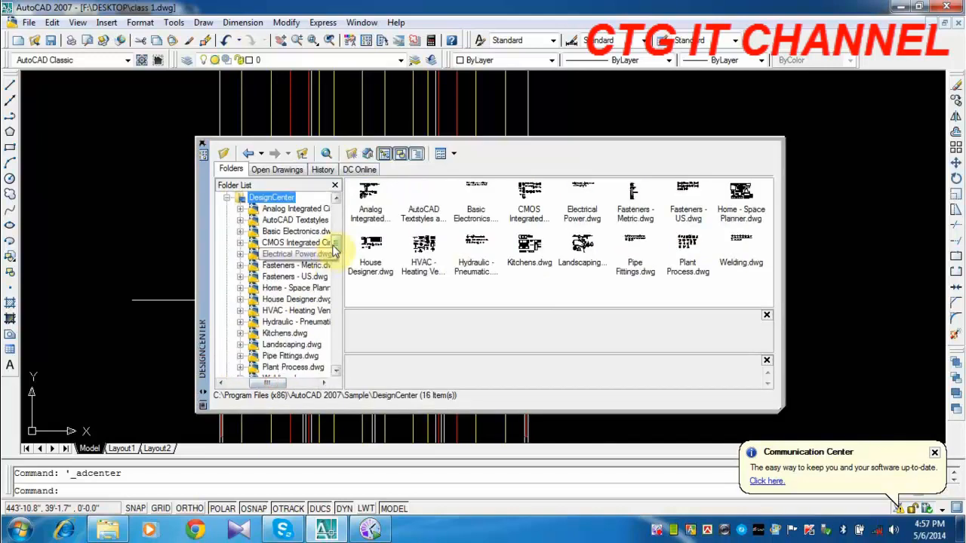
left_click_drag(334, 247, 336, 239)
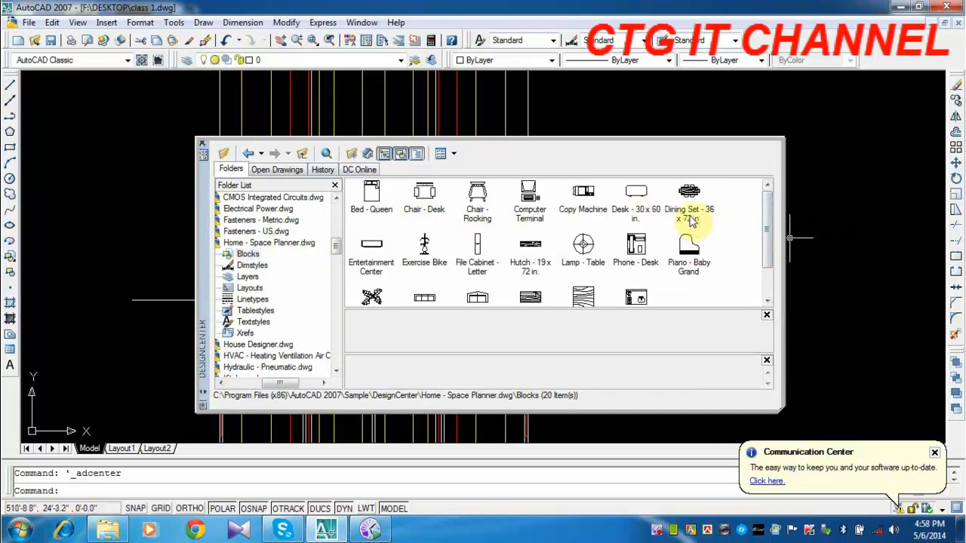
Look through the blocks of Home - Space Planner.dwg and House Designer.dwg for a suitable door.
left_click_drag(762, 241, 769, 277)
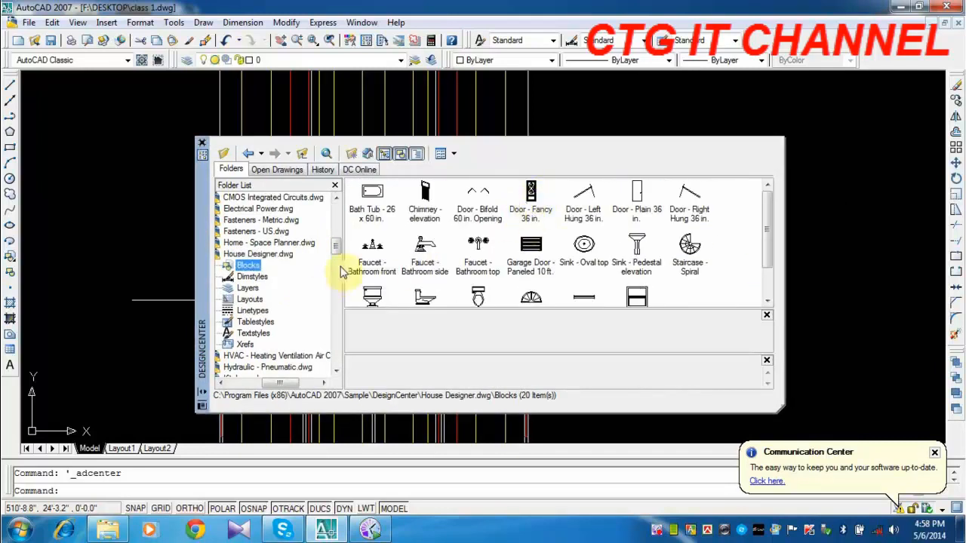
left_click_drag(302, 383, 265, 383)
scroll(237, 240, "up", 3)
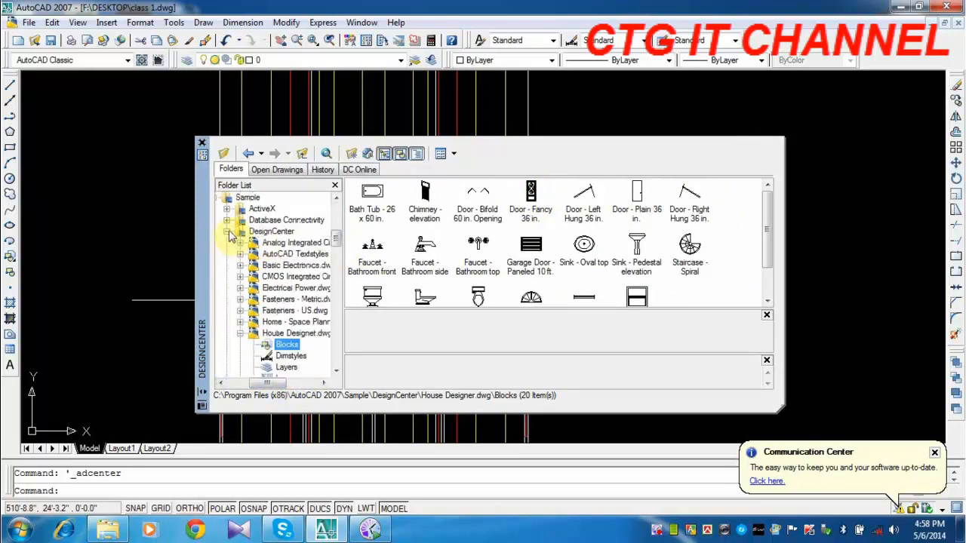
left_click(227, 232)
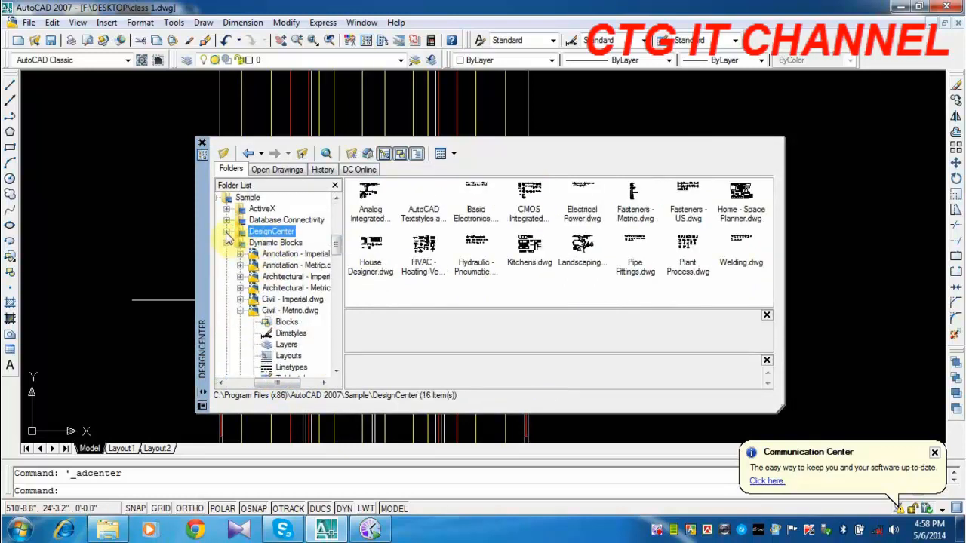
left_click(226, 231)
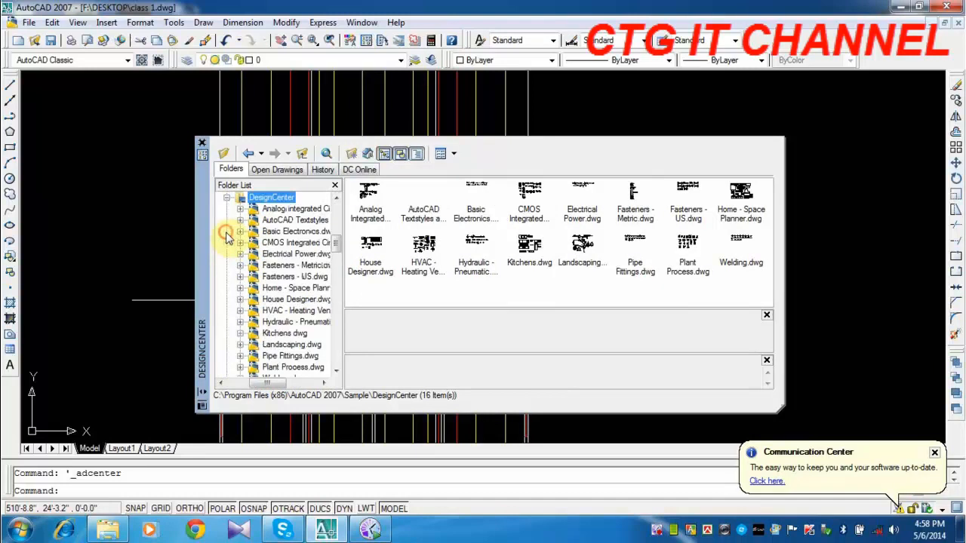
double_click(261, 290)
left_click(273, 289)
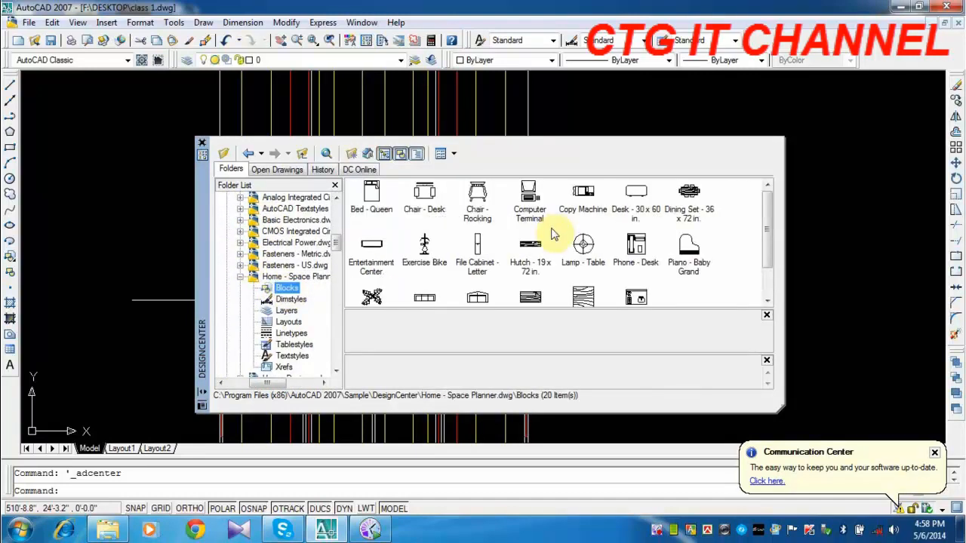
left_click(240, 277)
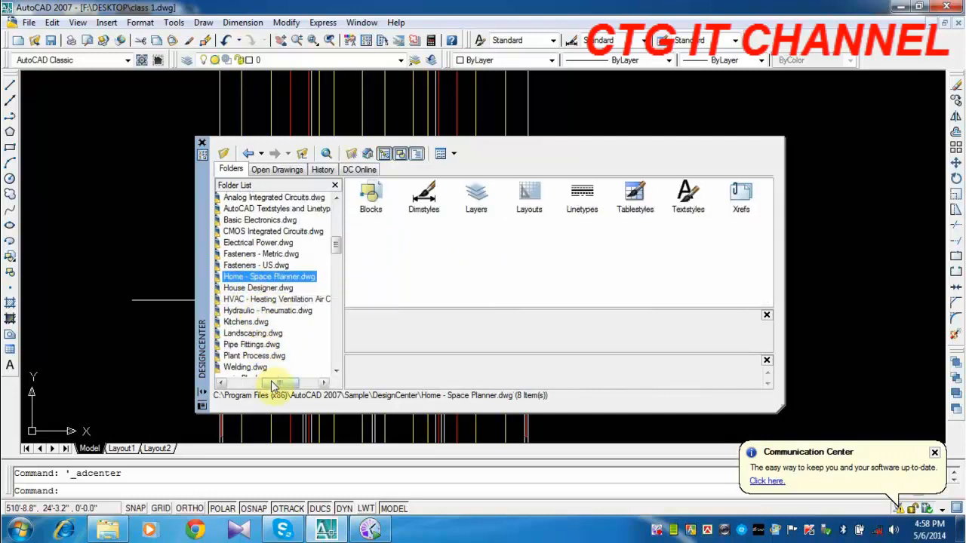
left_click_drag(271, 385, 256, 384)
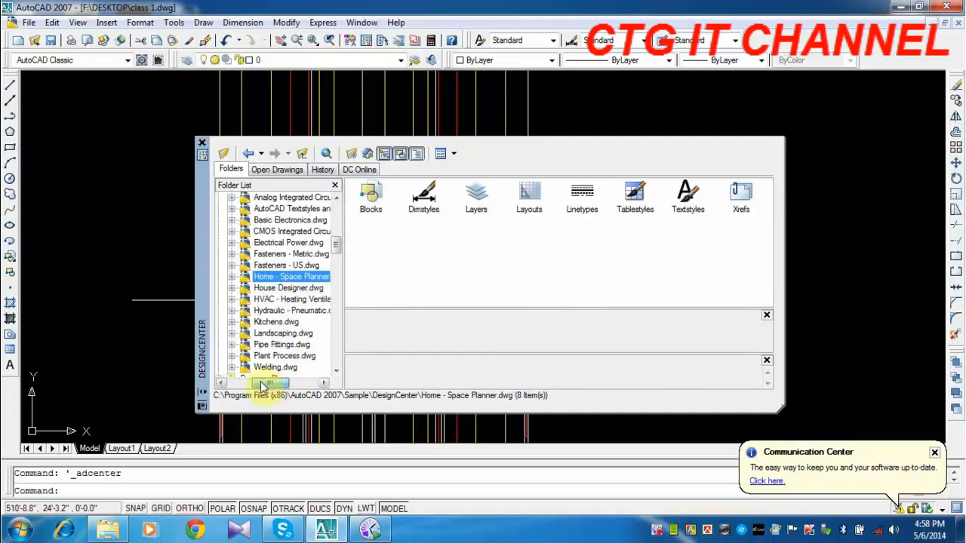
Insert the Door - Fancy 36 in. block from House Designer.dwg beside the elevation and close DesignCenter.
left_click(236, 287)
mouse_move(530, 195)
left_mouse_down()
mouse_move(572, 190)
mouse_move(639, 109)
left_mouse_up()
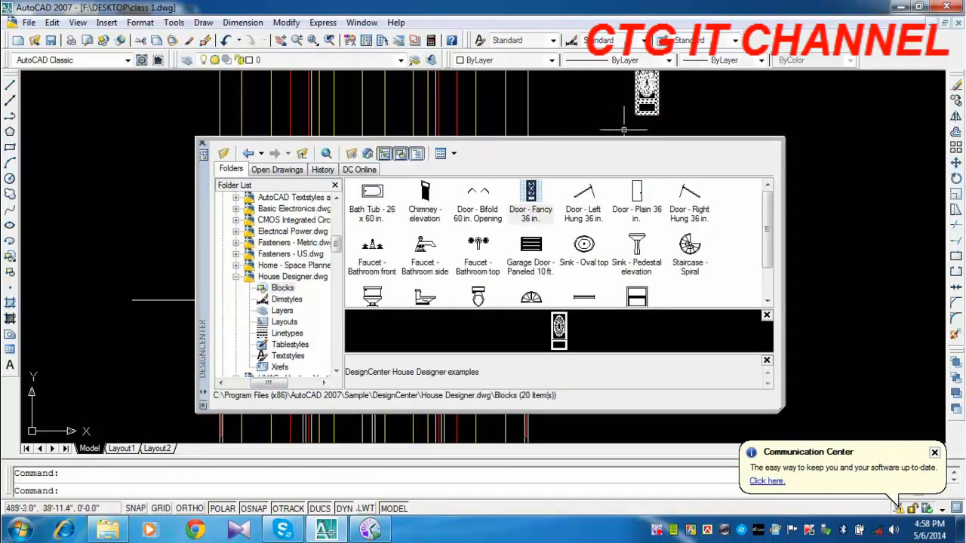
left_click(202, 148)
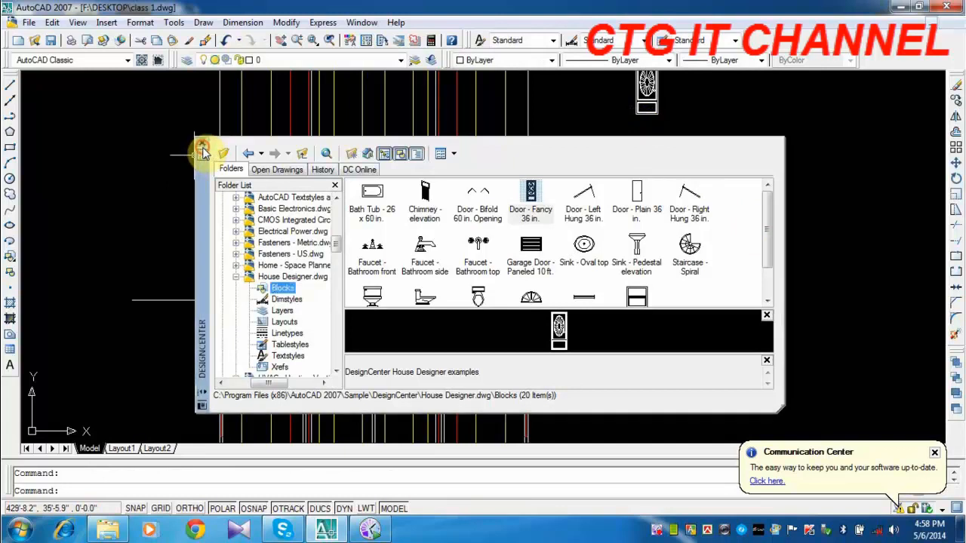
Copy the door by its upper-left corner to where the left opening's first red line meets the window-top line.
middle_click_drag(711, 214, 637, 261)
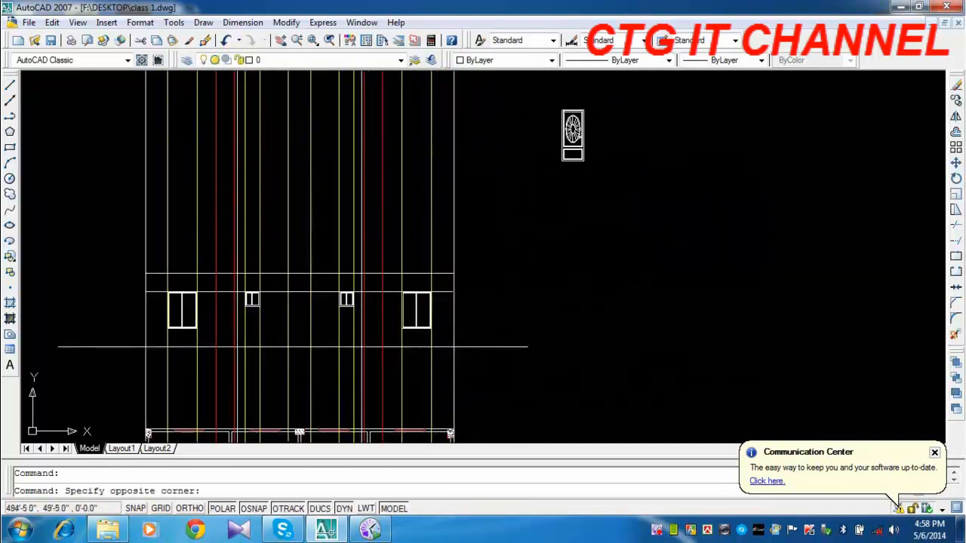
left_click(542, 171)
left_click(955, 99)
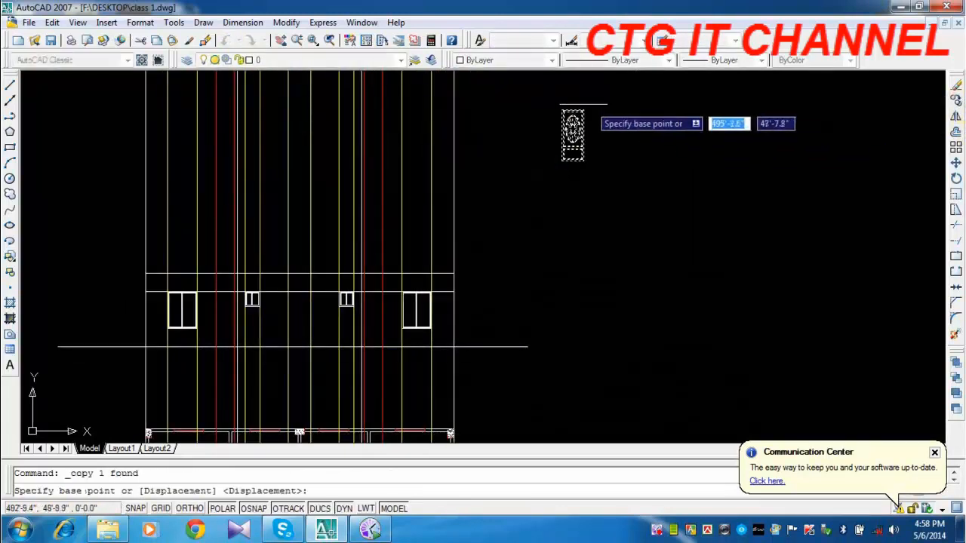
left_click(562, 111)
scroll(216, 334, "up", 4)
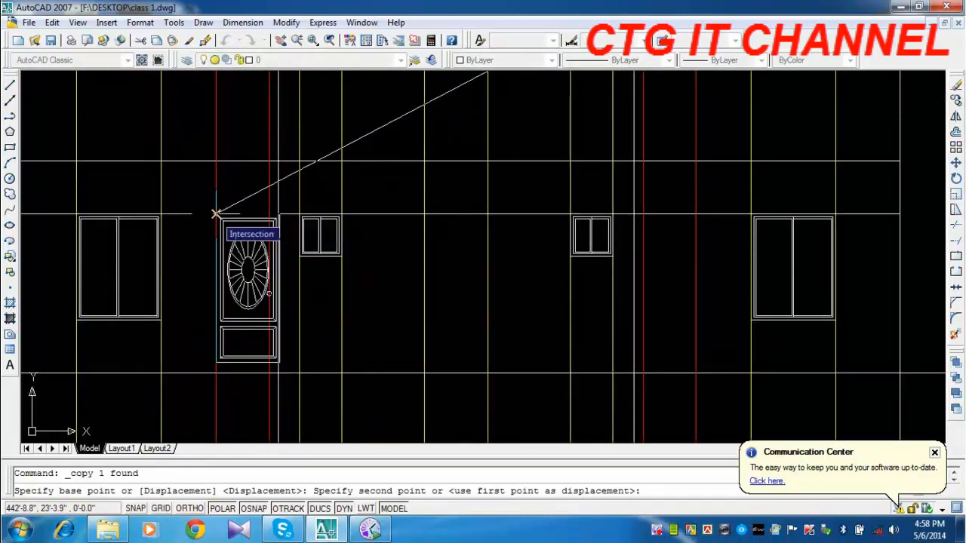
middle_click_drag(216, 216, 230, 195)
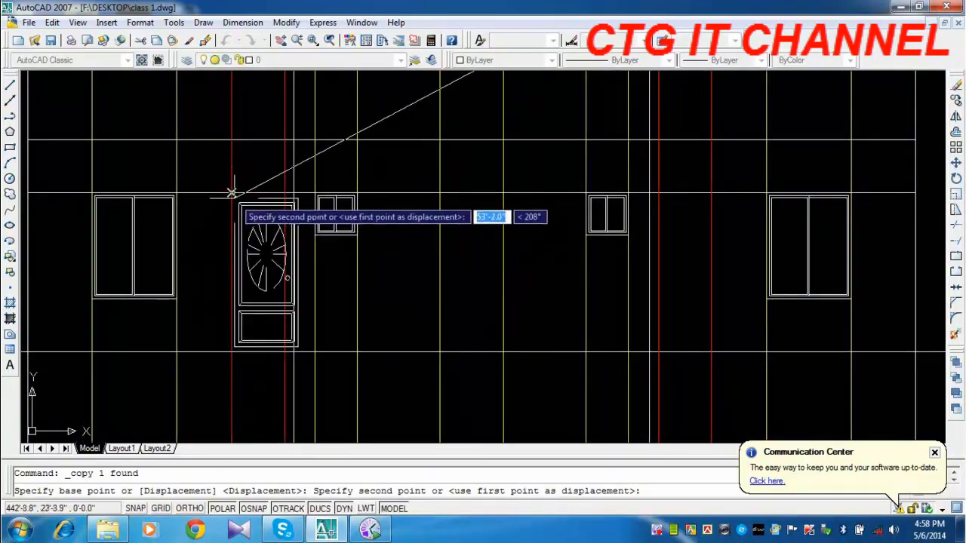
left_click(230, 193)
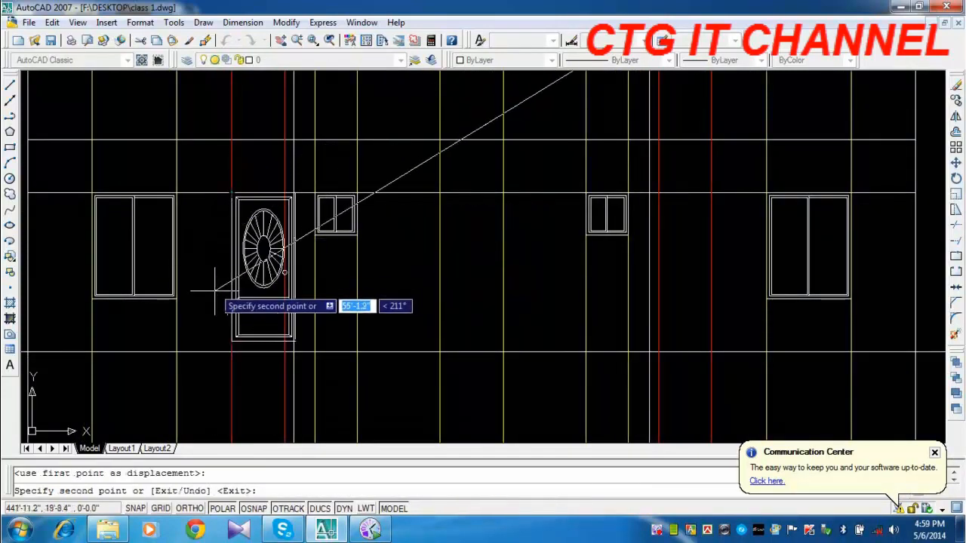
key("Escape")
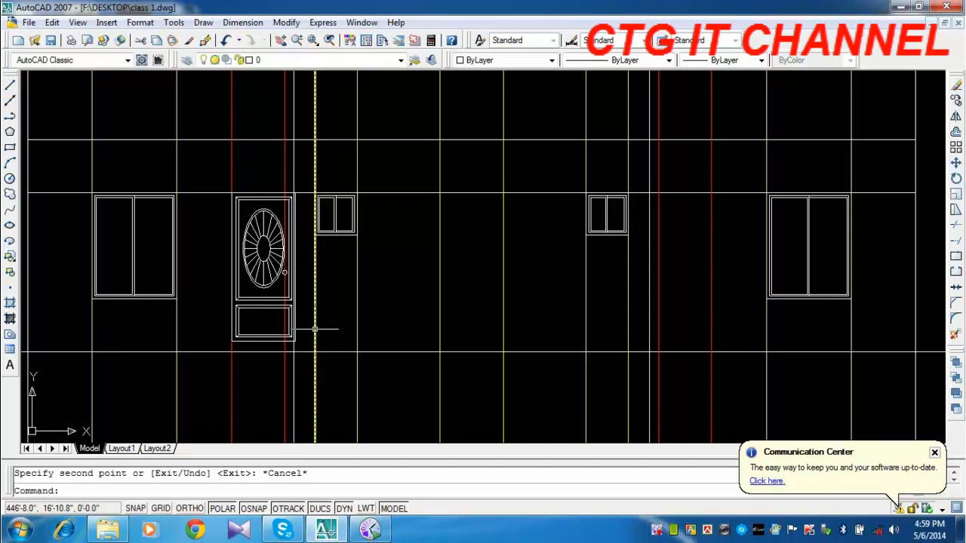
Explode the door block placed in the left balcony opening of the elevation.
left_click(293, 329)
scroll(260, 292, "up", 2)
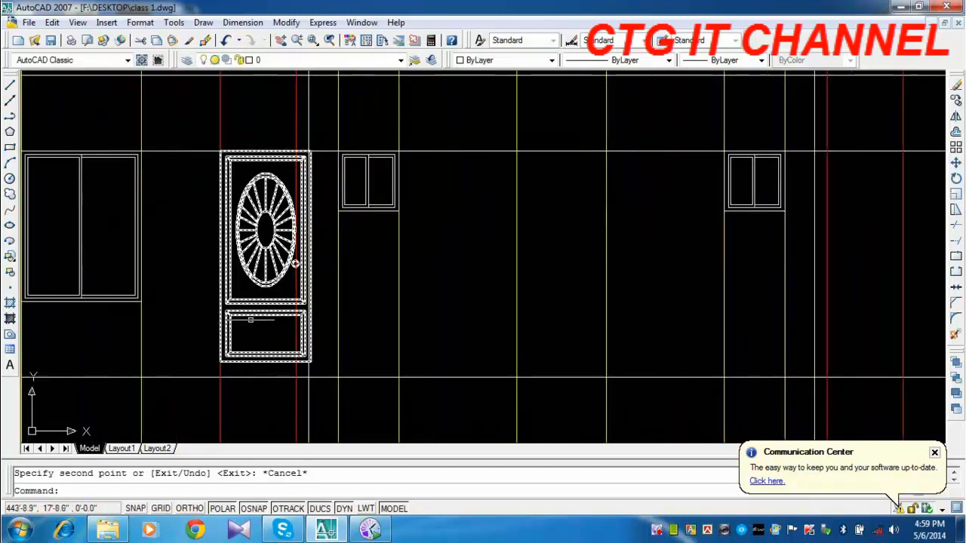
key("Escape")
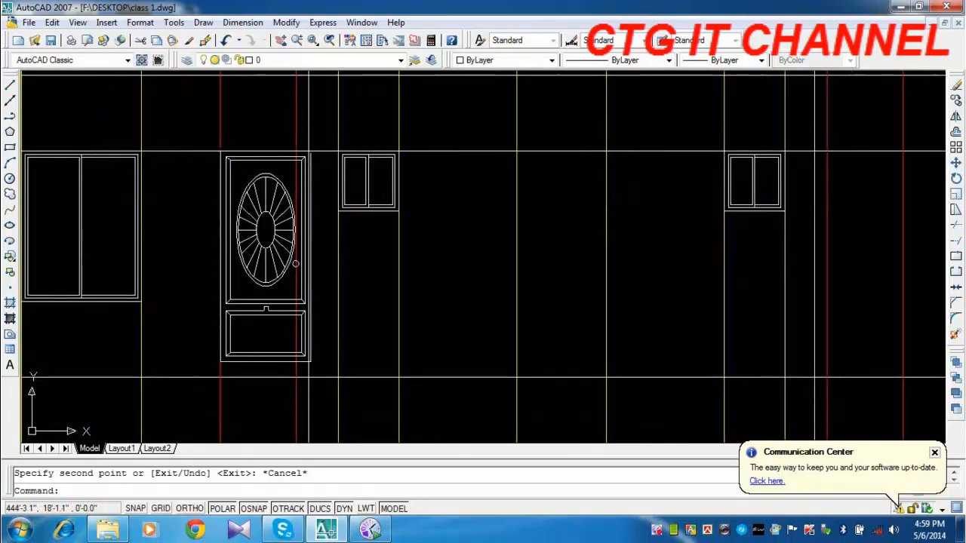
left_click(955, 336)
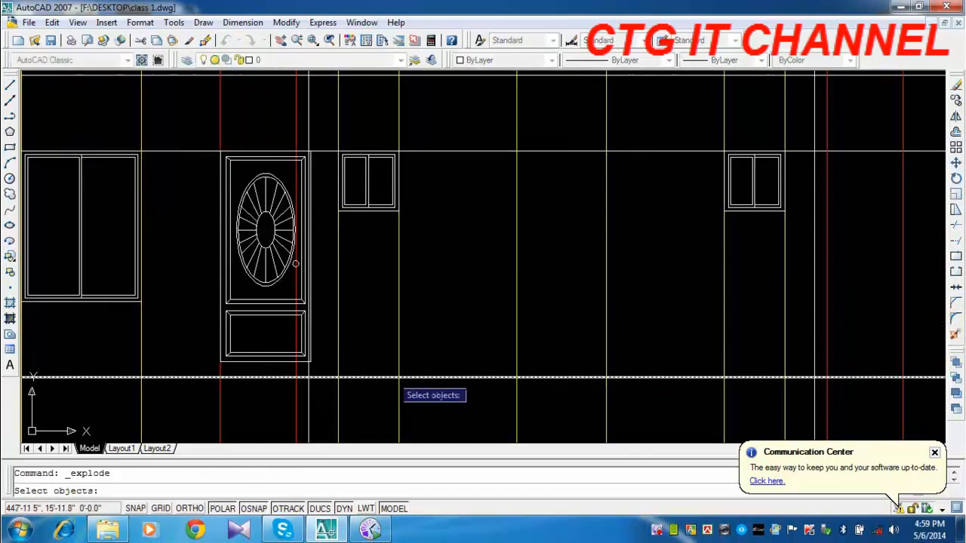
left_click(272, 361)
key("Return")
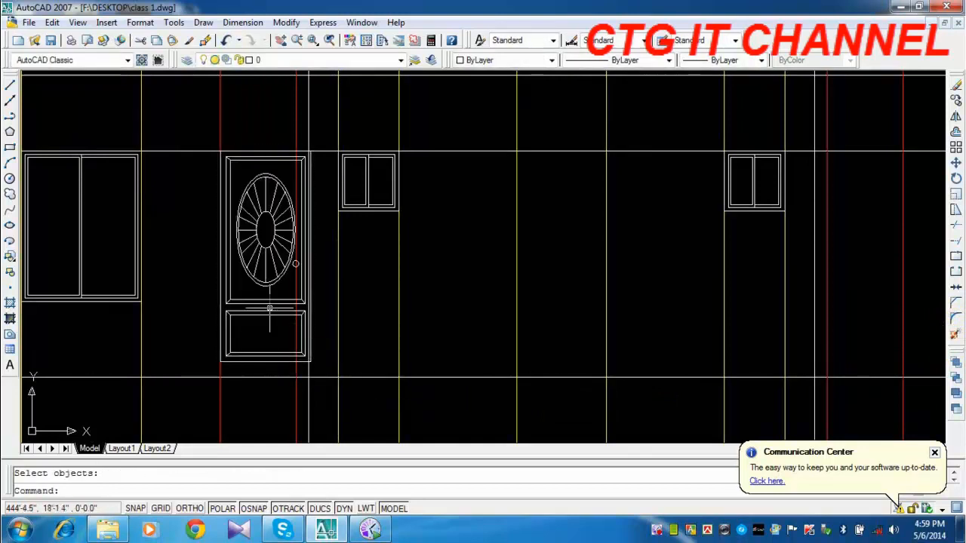
Stretch the left door's bottom edge and lower panel down about 6 in. to the horizontal base line.
left_click(954, 214)
scroll(302, 370, "up", 2)
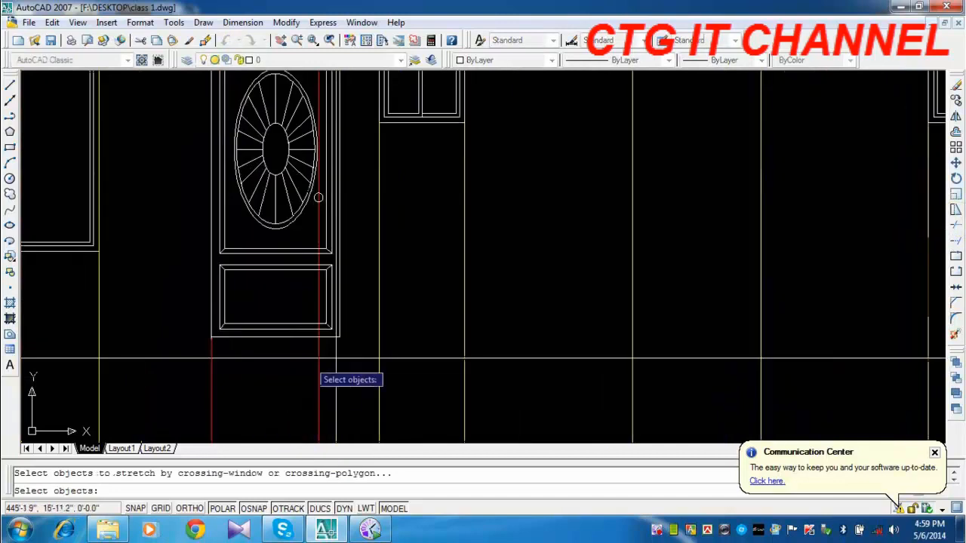
left_click(341, 323)
left_click(194, 355)
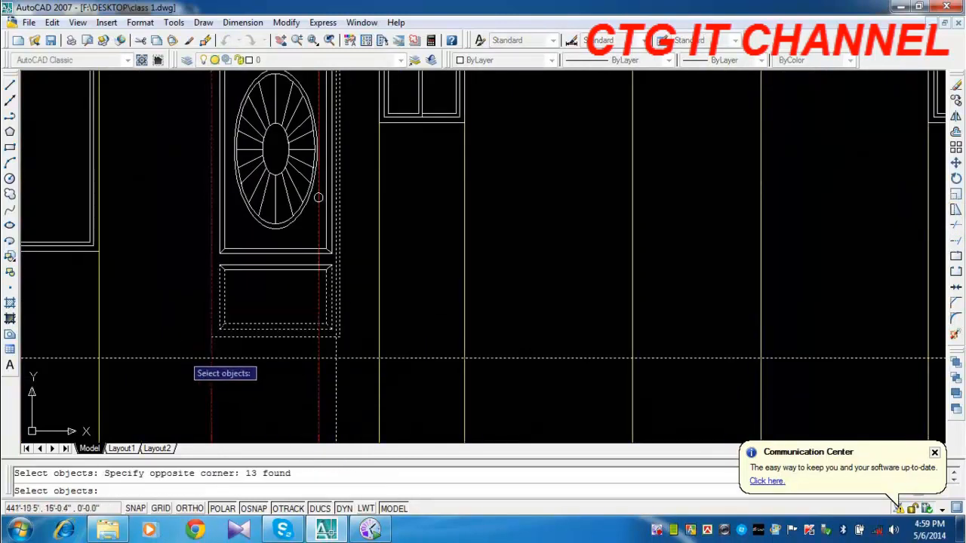
key("Return")
left_click(211, 336)
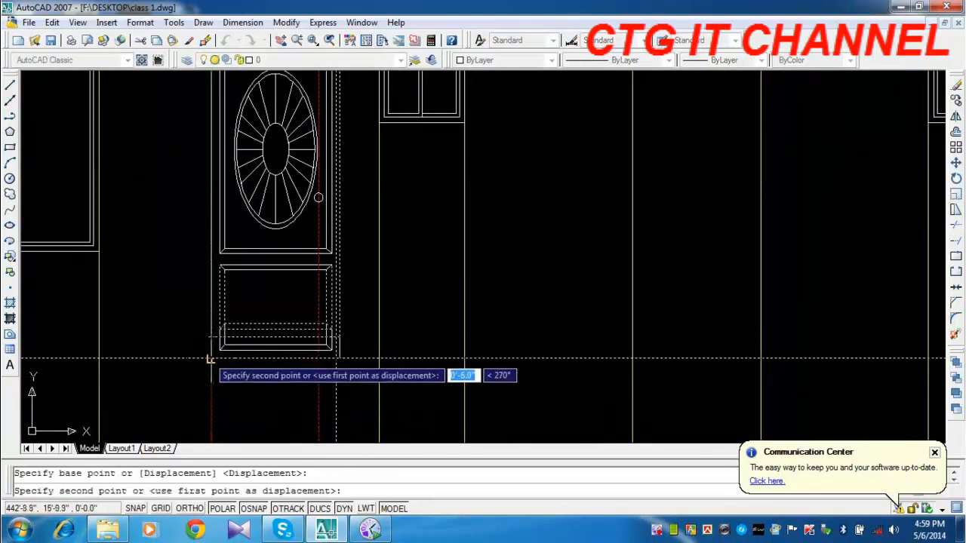
left_click(211, 359)
middle_click_drag(352, 329, 347, 378)
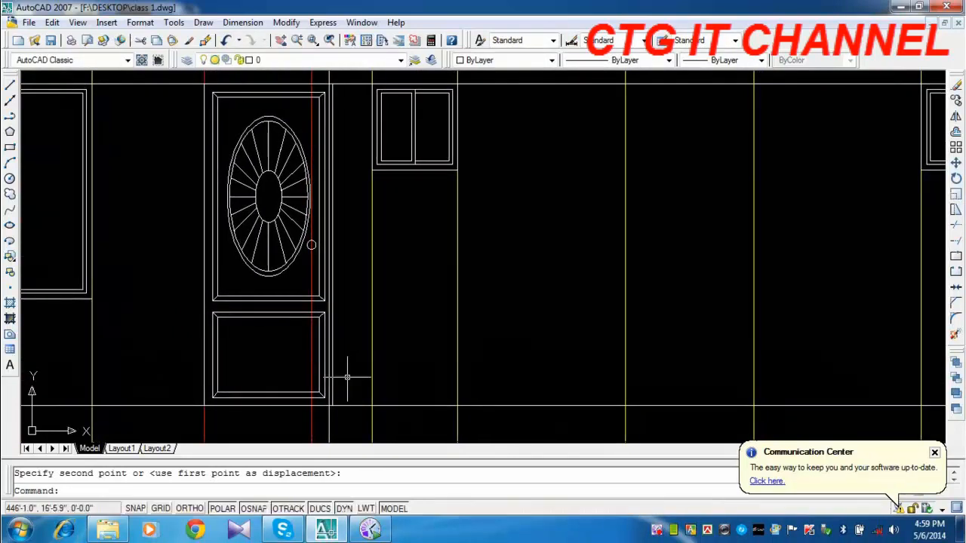
Stretch the door's right side inward so its lower-right corner meets the opening's second red line.
left_click(955, 210)
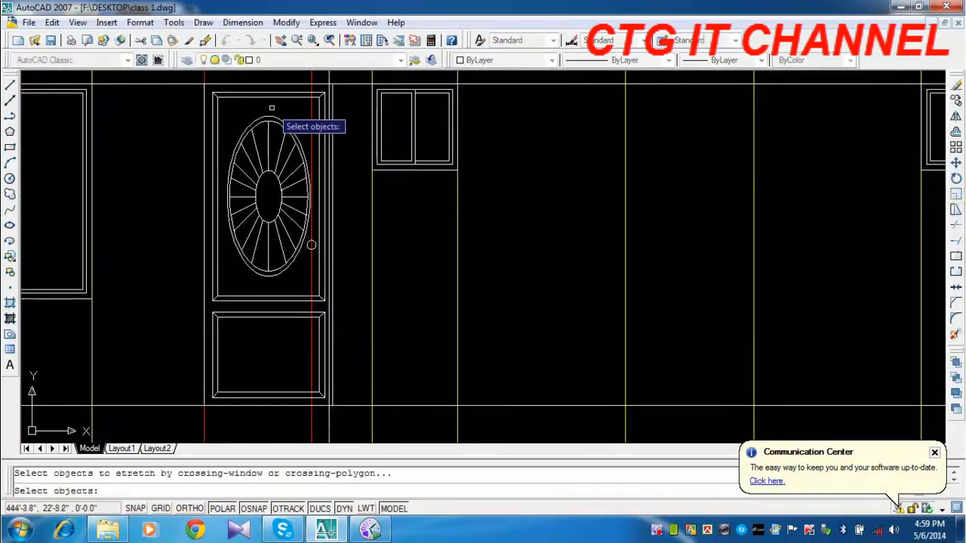
left_click(344, 73)
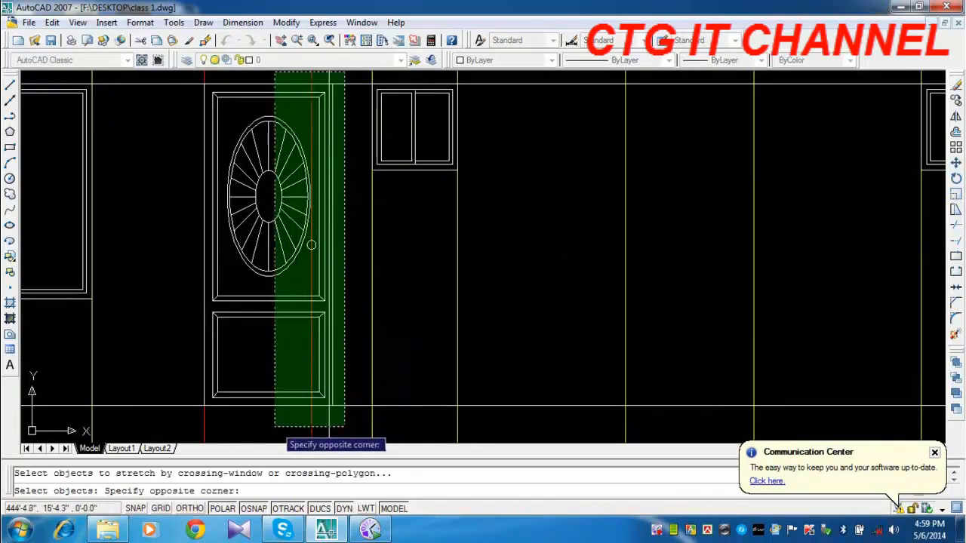
left_click(269, 426)
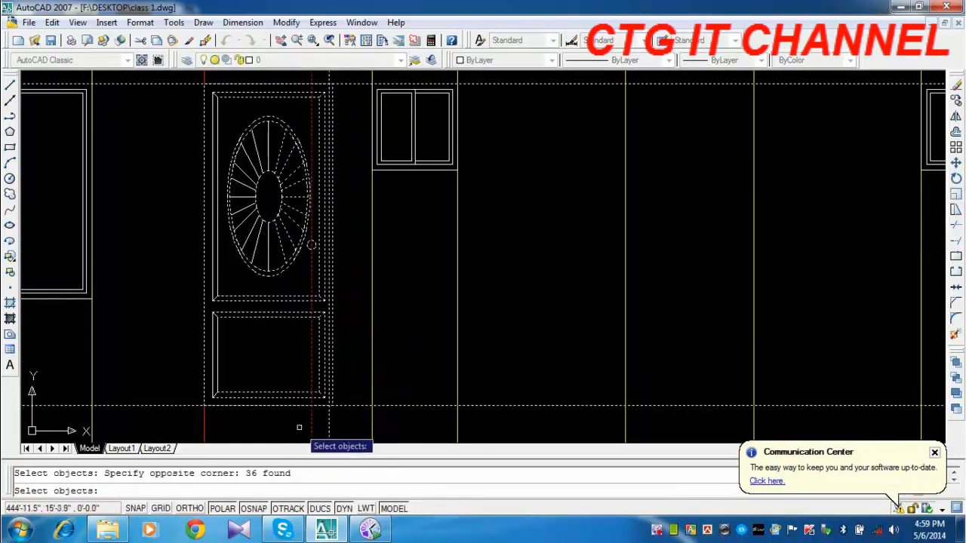
key("Return")
left_click(331, 406)
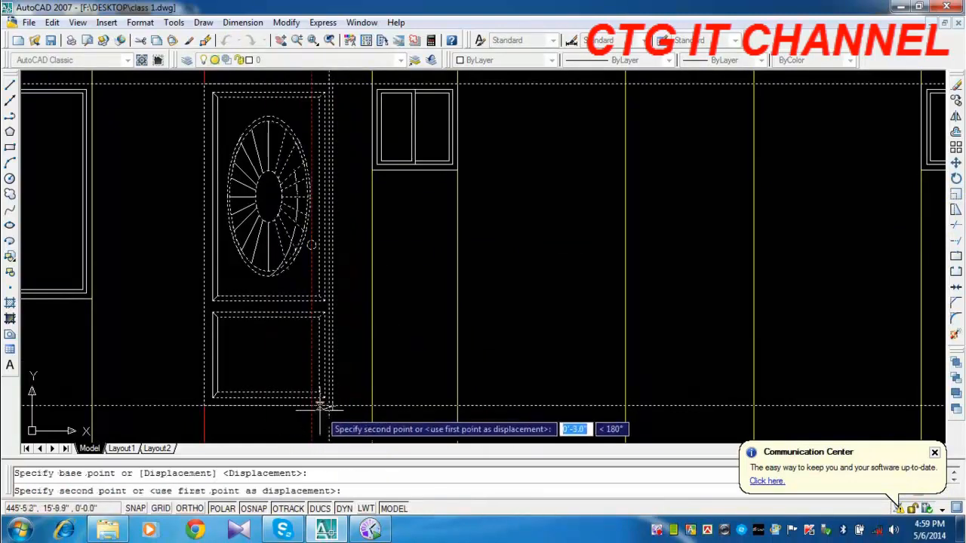
left_click(310, 407)
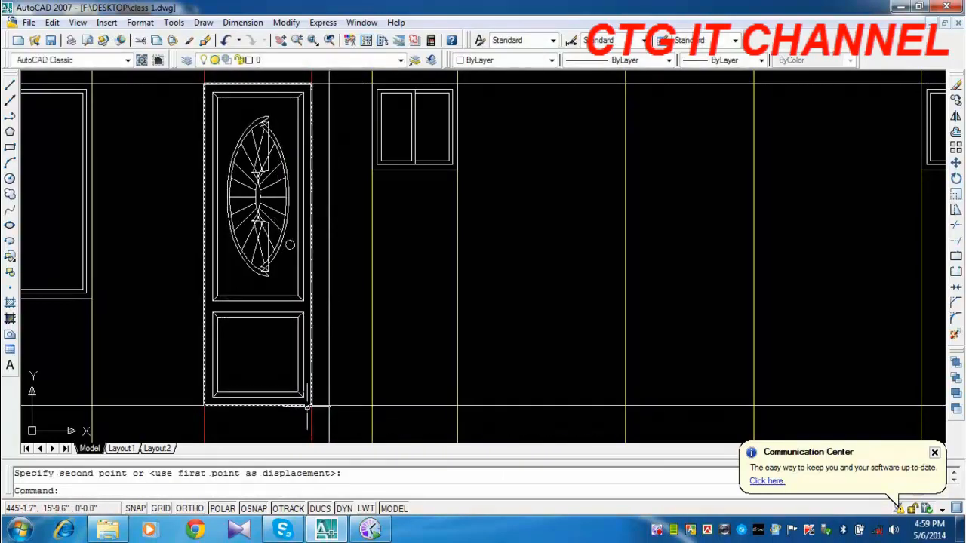
Erase the distorted oval glass decoration and its leftover spokes from the door's upper panel.
middle_click_drag(273, 204, 236, 241)
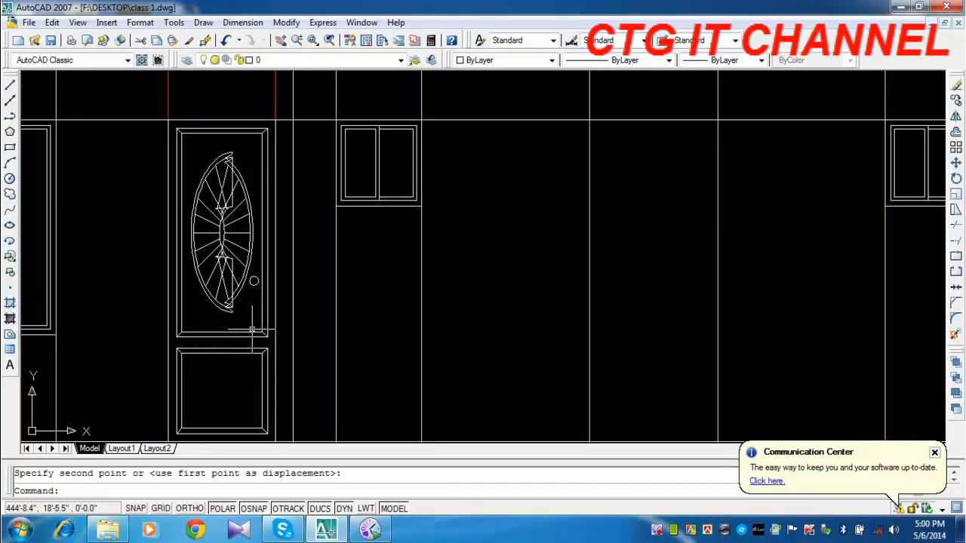
left_click(249, 153)
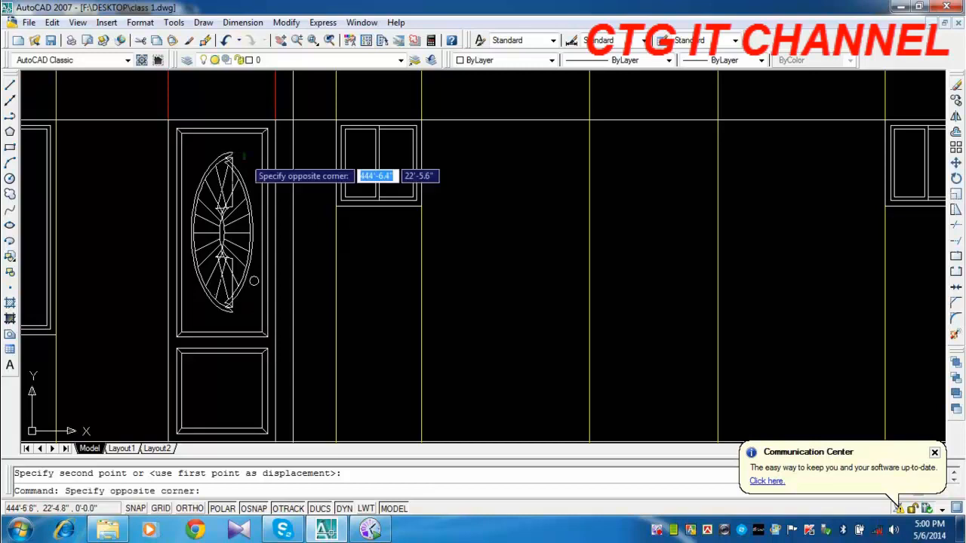
left_click(193, 241)
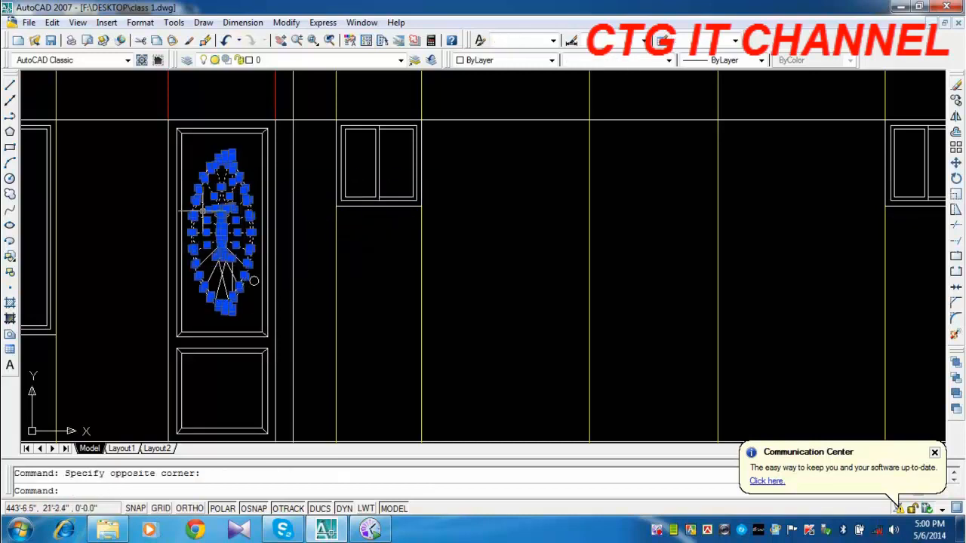
key("Delete")
left_click(234, 233)
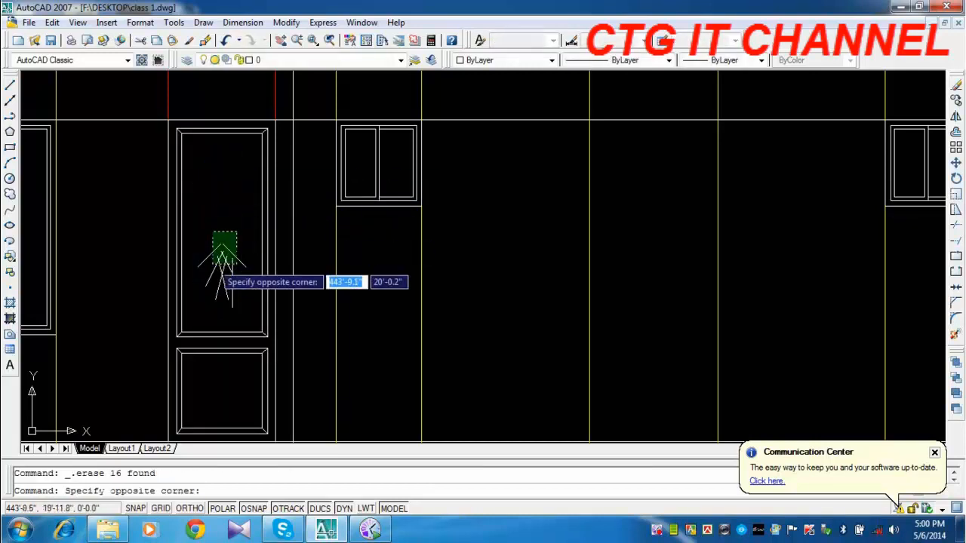
left_click(207, 274)
key("Delete")
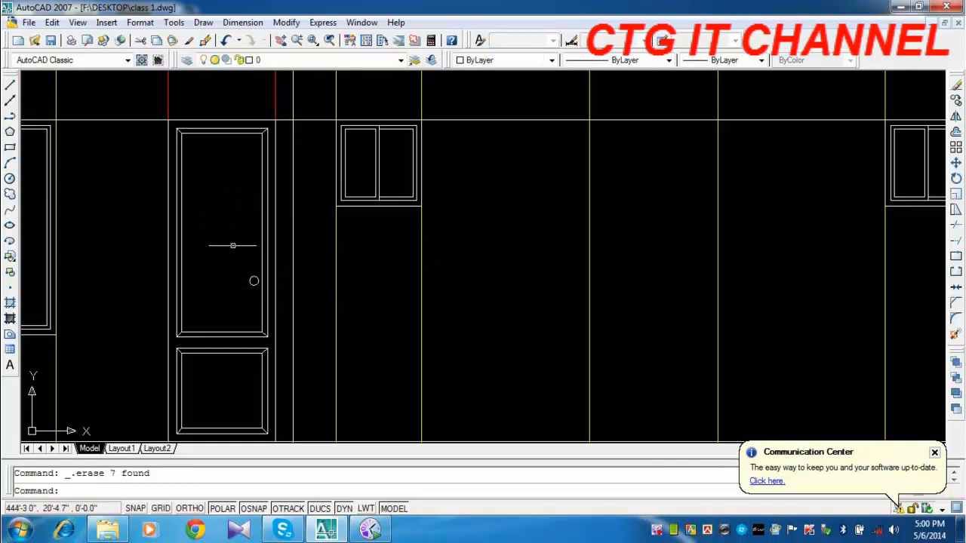
Draw a narrow vertical rectangular strip spanning the full inner height of the door's upper panel, near its left side.
mouse_move(262, 247)
middle_mouse_down()
mouse_move(403, 197)
mouse_move(358, 204)
mouse_move(274, 266)
mouse_move(270, 241)
middle_mouse_up()
left_click(11, 149)
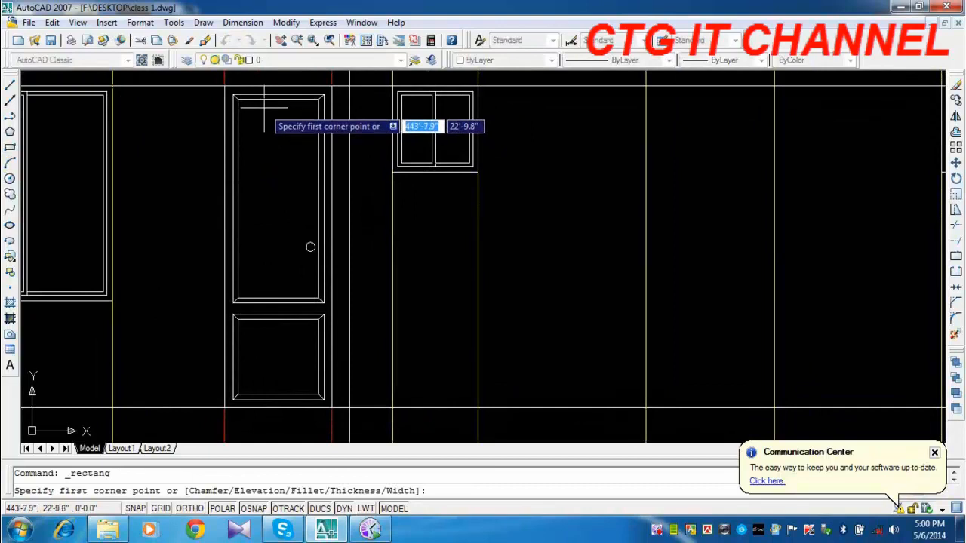
left_click(238, 99)
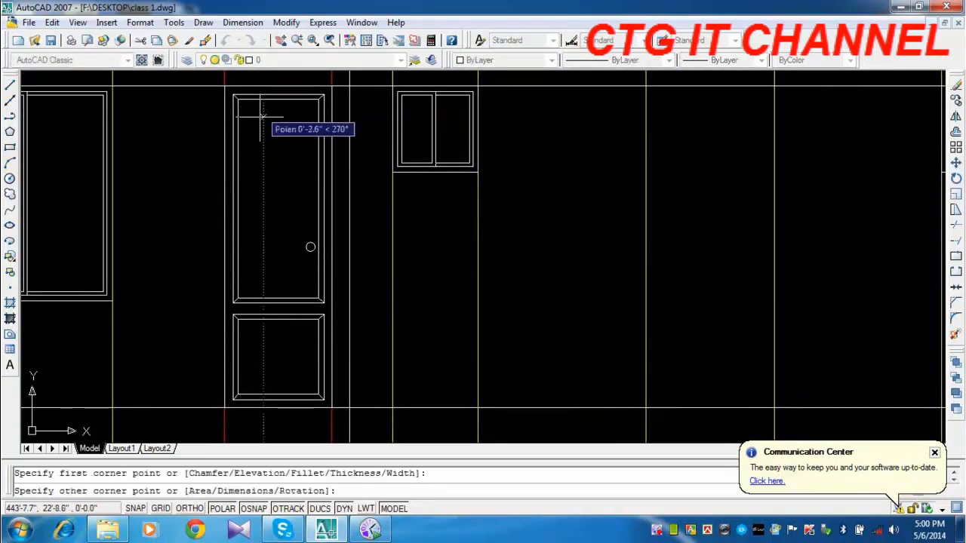
left_click(264, 297)
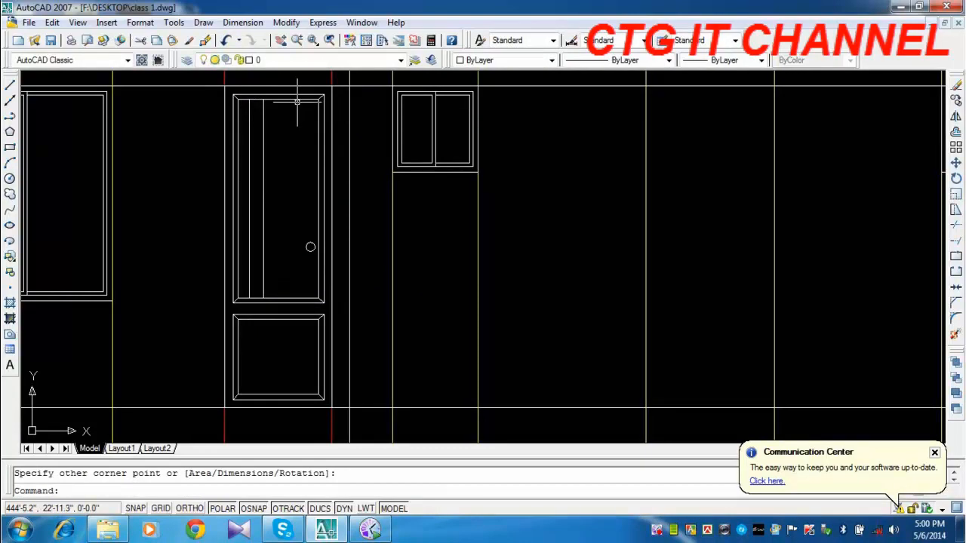
key("Return")
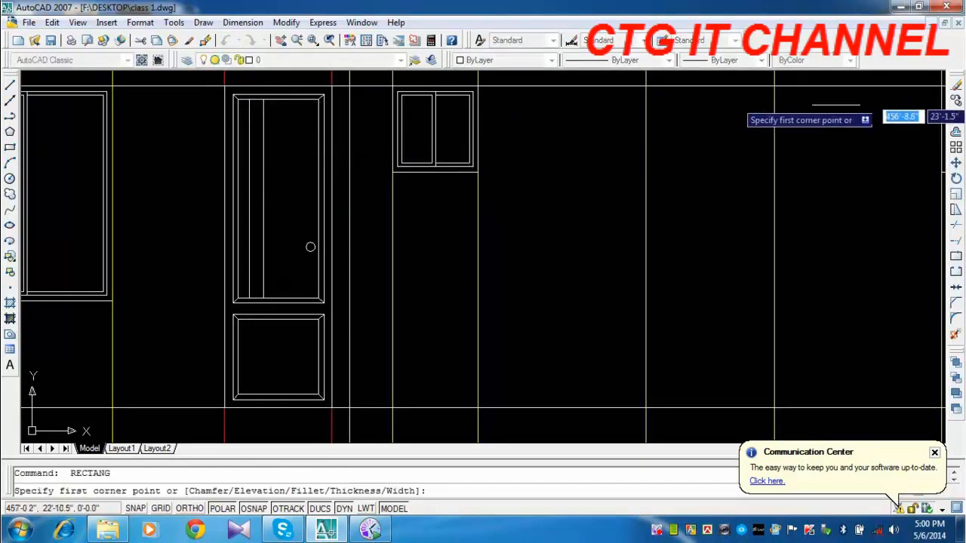
Copy the vertical strip twice to the right across the door's upper panel, the second copy about 1'-0.1" from the original.
left_click(953, 100)
left_click(298, 181)
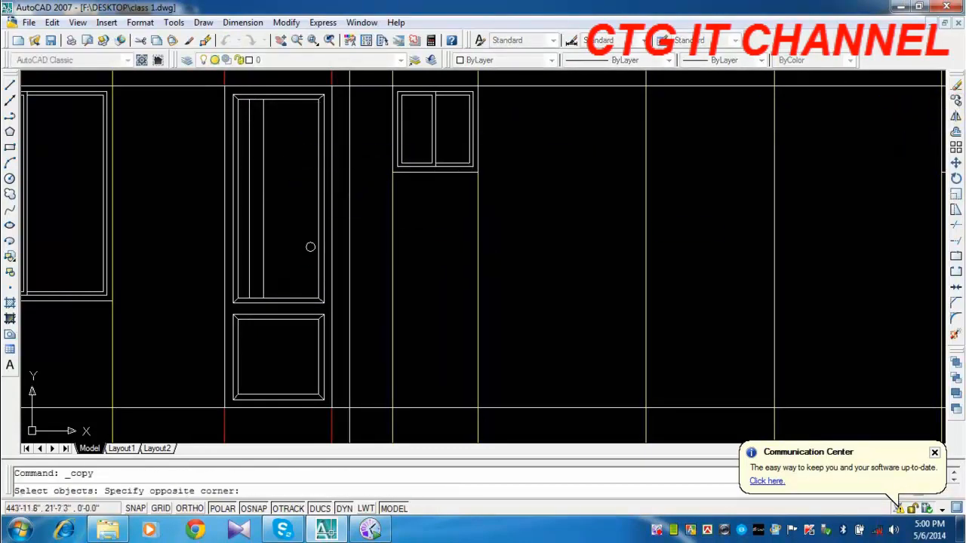
left_click(258, 174)
key("Return")
left_click(538, 242)
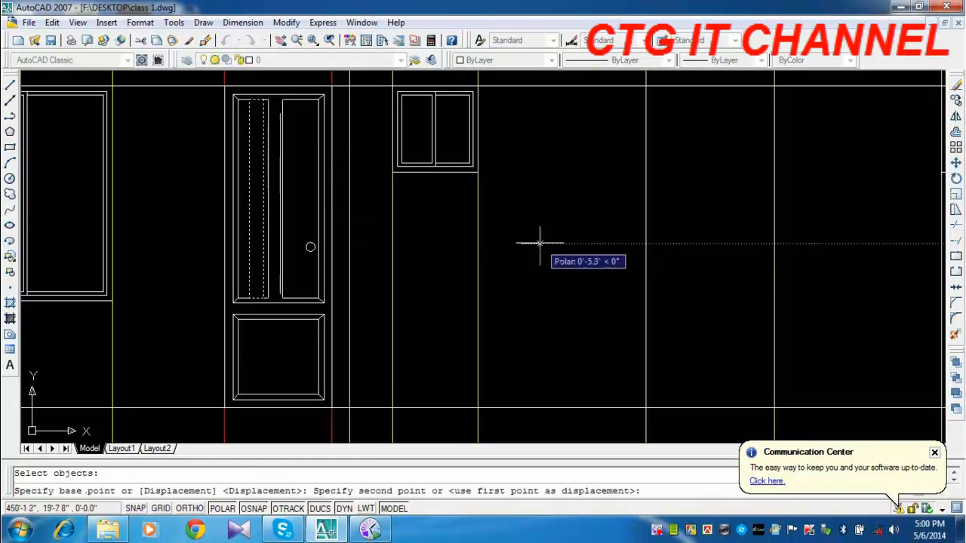
left_click(541, 243)
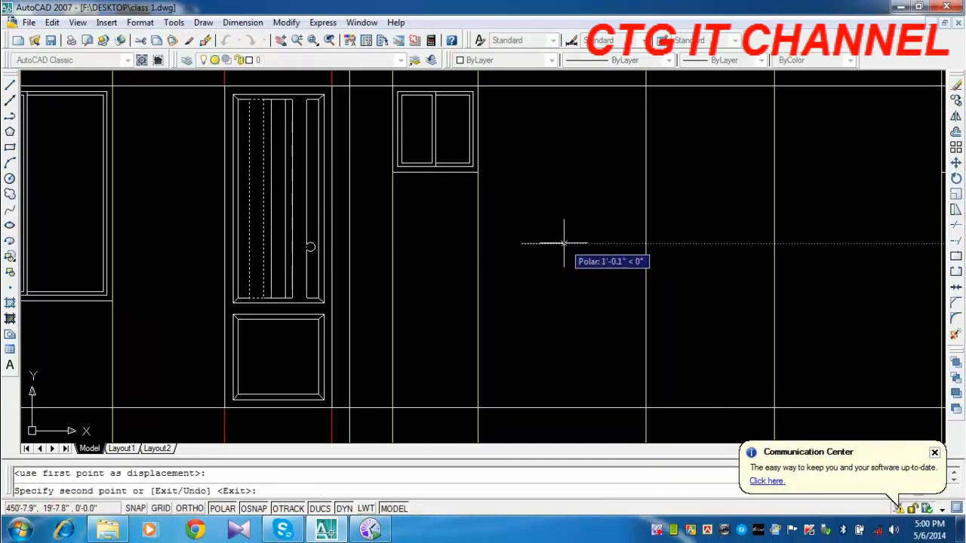
left_click(563, 243)
key("Return")
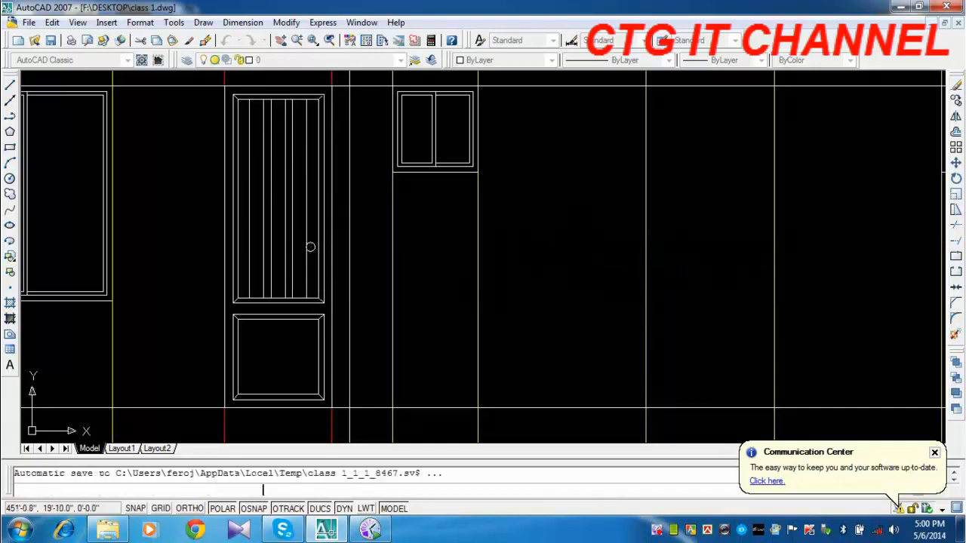
scroll(576, 247, "down", 6)
key("Escape")
Erase the vertical strips from the door's upper panel.
middle_click_drag(560, 279, 503, 275)
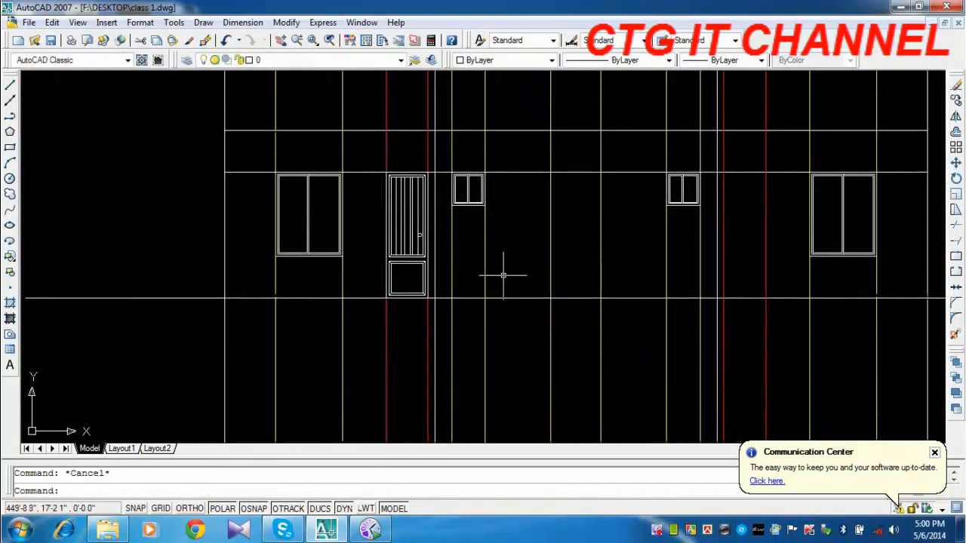
scroll(423, 258, "up", 3)
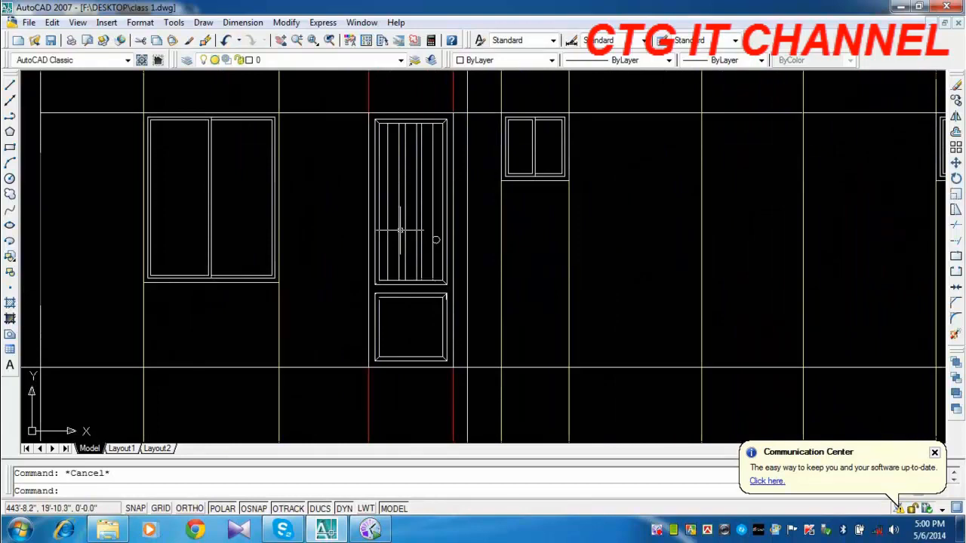
scroll(435, 153, "up", 4)
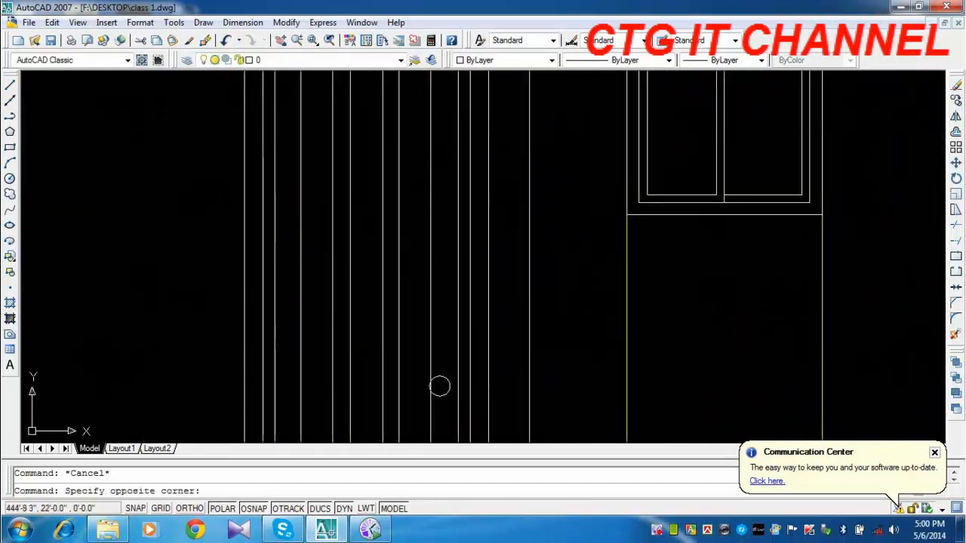
left_click(289, 198)
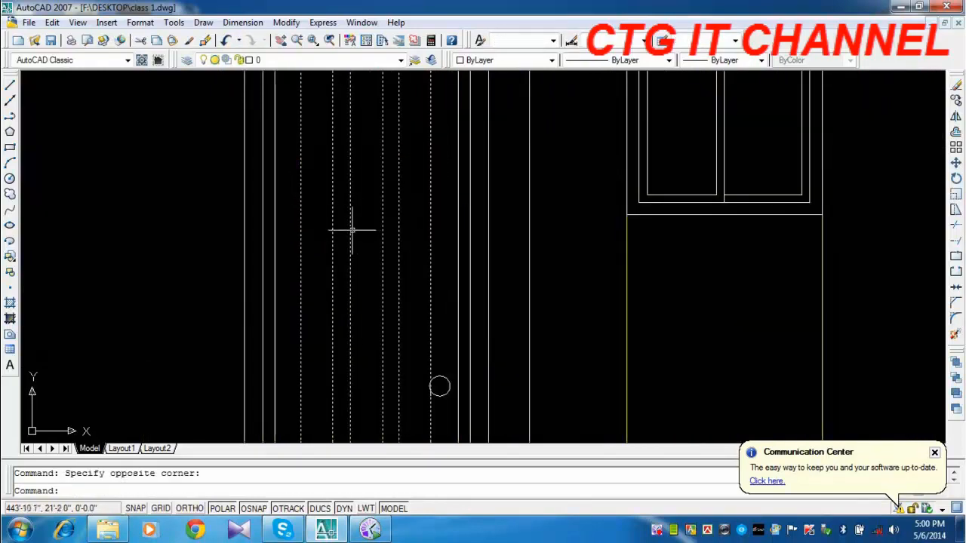
key("Delete")
Draw a circle of about 9 in. radius centred across the width of the door's upper panel, above the knob.
scroll(351, 226, "down", 3)
left_click(10, 180)
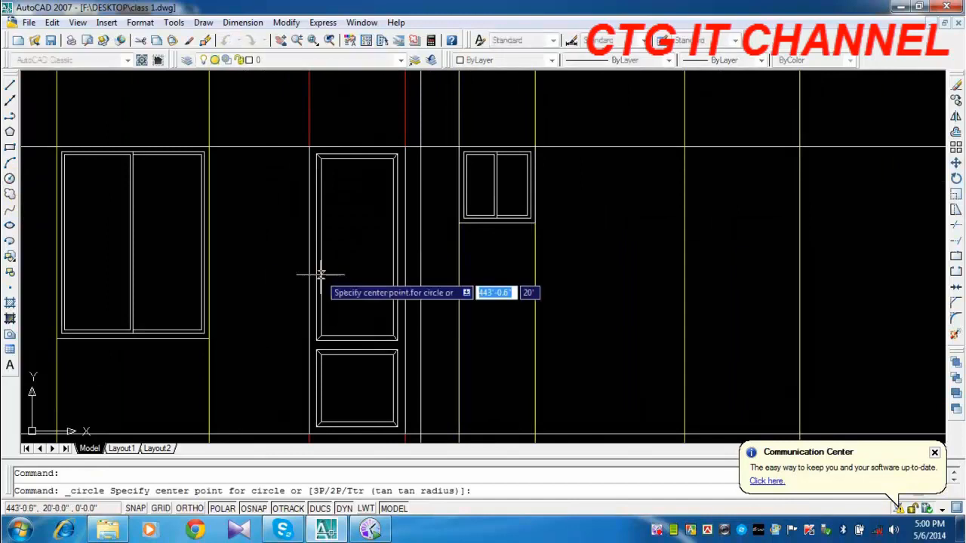
scroll(326, 249, "up", 4)
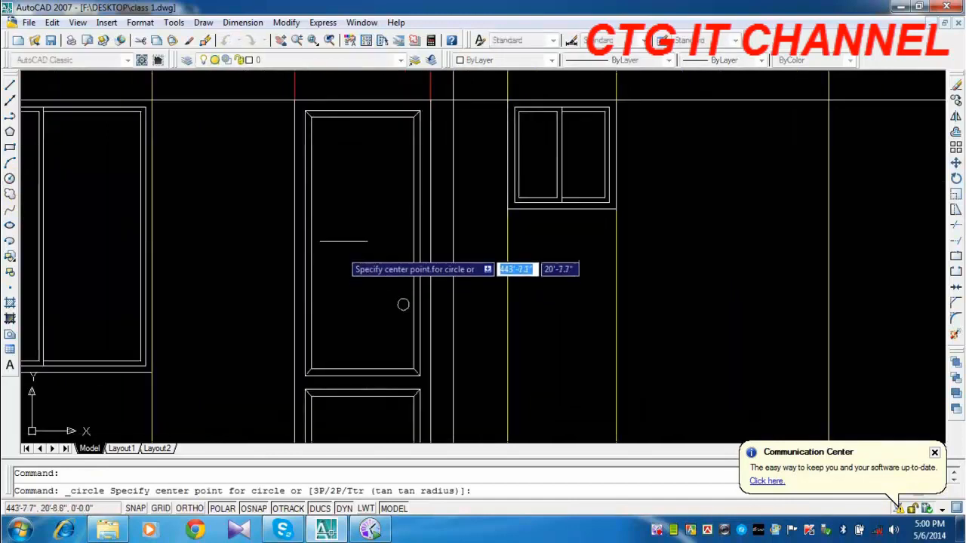
left_click(326, 198)
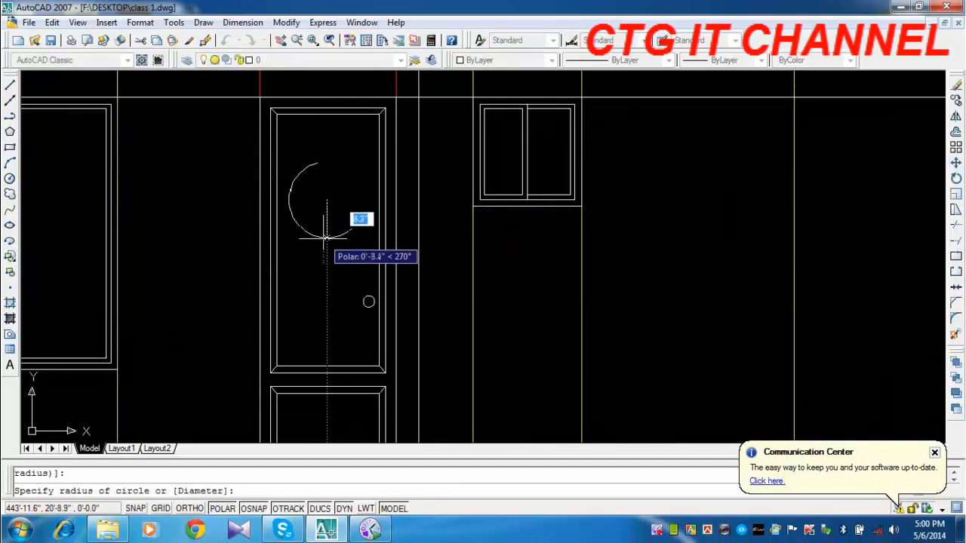
left_click(326, 241)
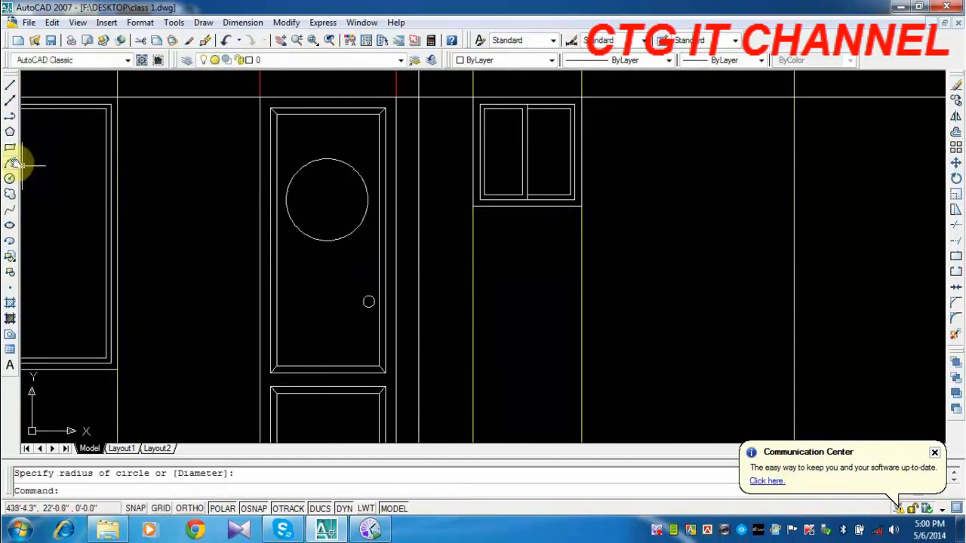
Draw a polyline from the circle's centre straight up to its top quadrant.
left_click(9, 115)
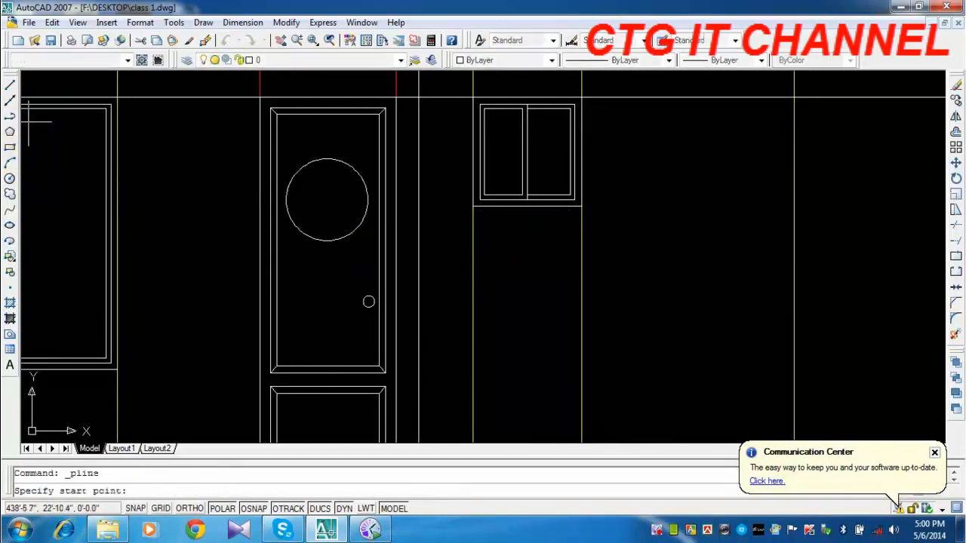
left_click(326, 199)
left_click(326, 158)
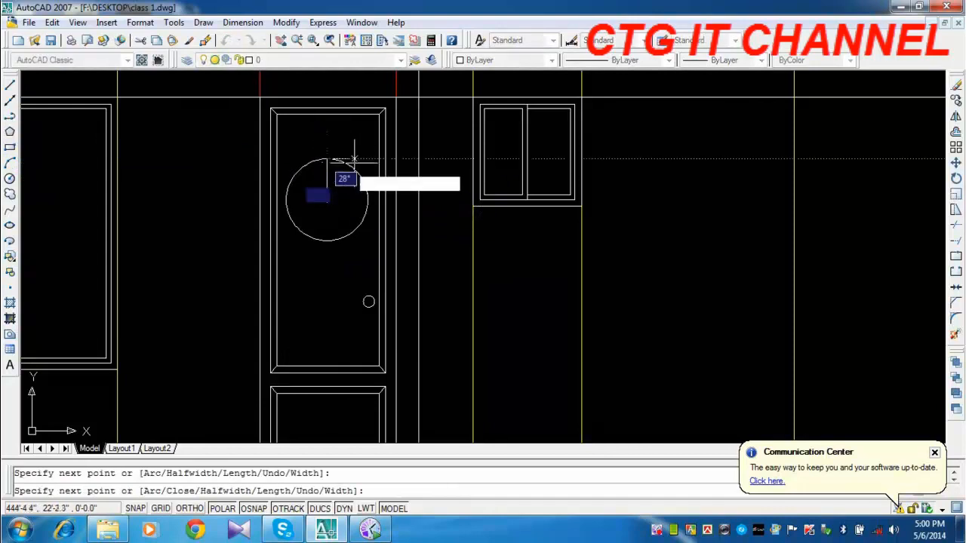
key("Escape")
Polar-array the vertical radius line around the circle's centre with 10 items filling 360 degrees, rotating the items as copied.
scroll(345, 231, "up", 3)
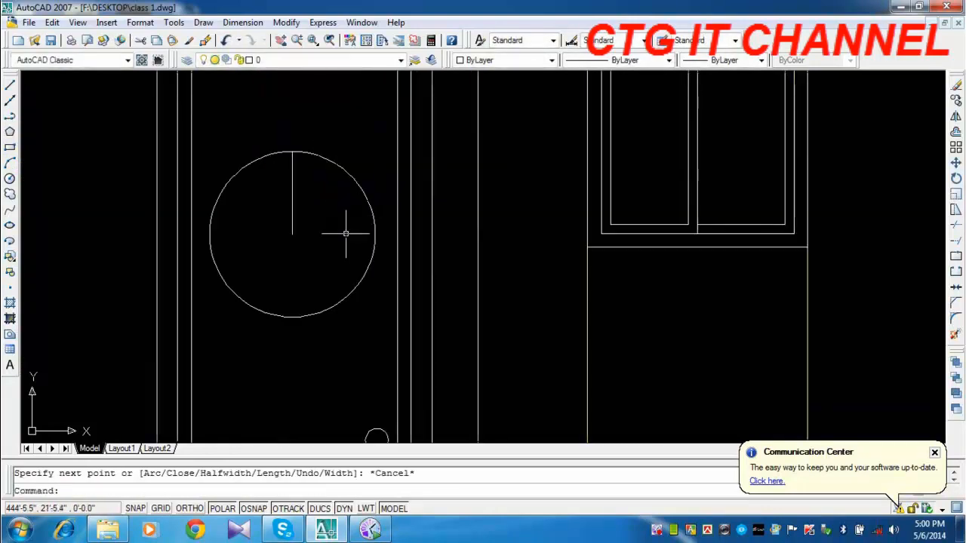
left_click(287, 201)
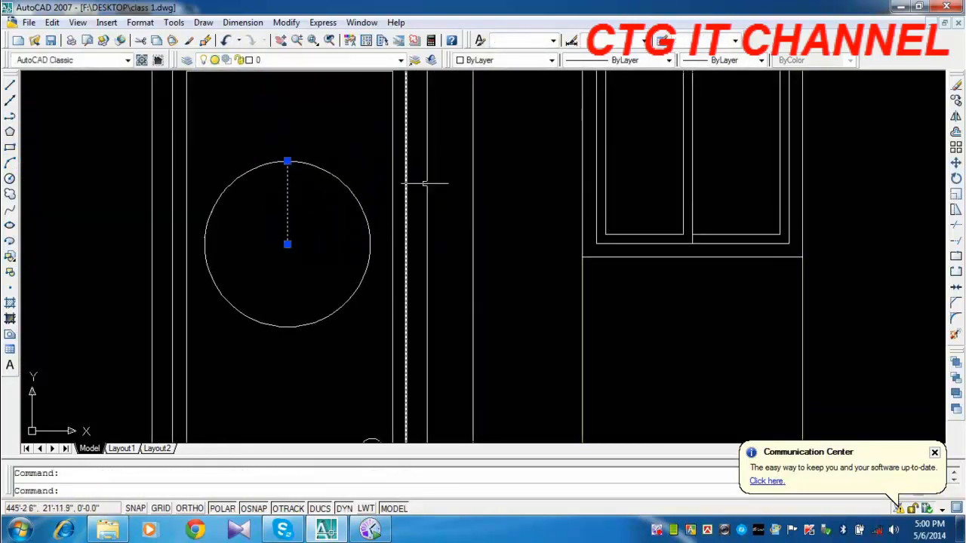
left_click(955, 150)
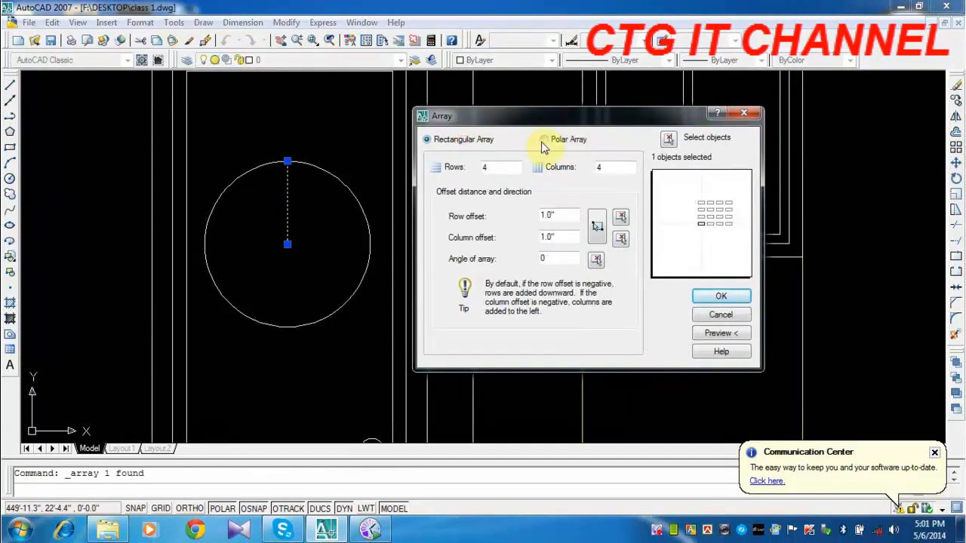
left_click(548, 143)
left_click(668, 140)
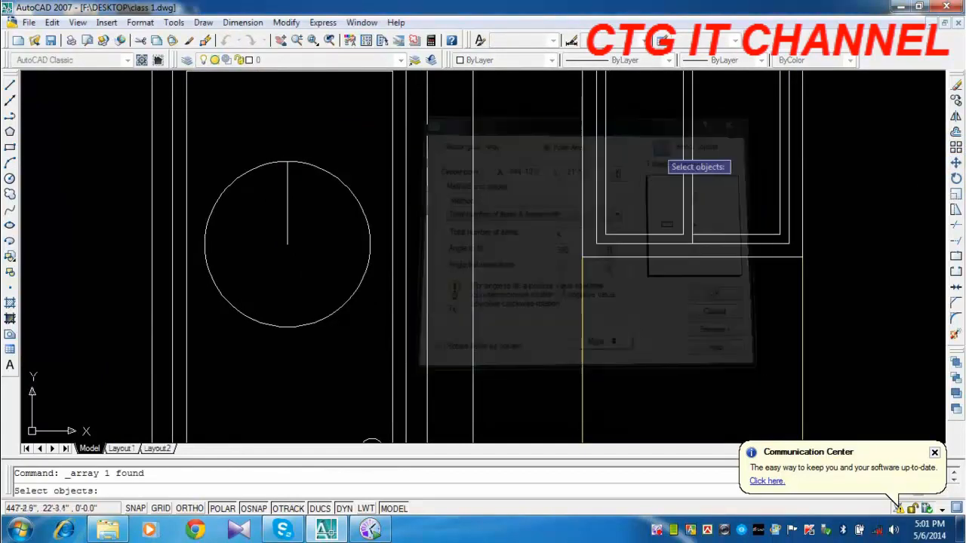
left_click(286, 208)
key("Return")
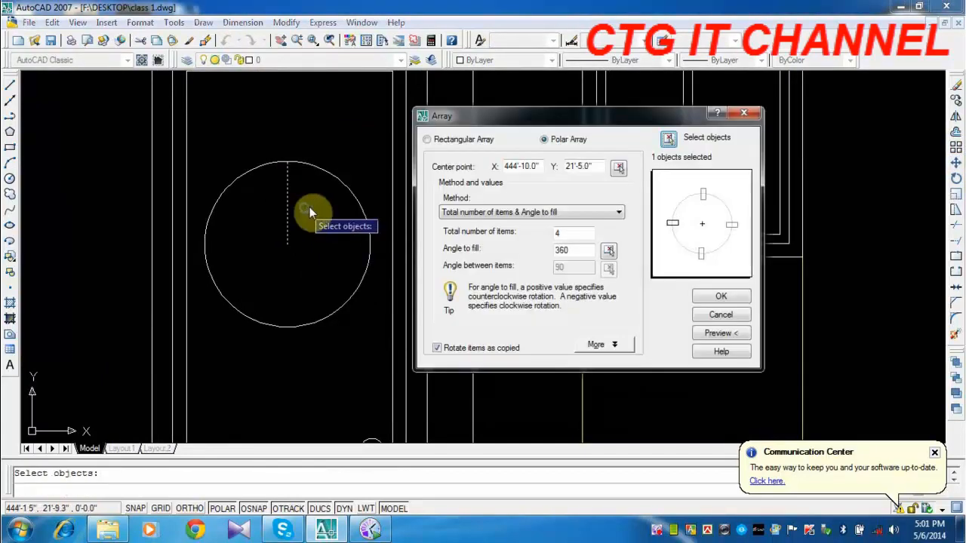
left_click(617, 170)
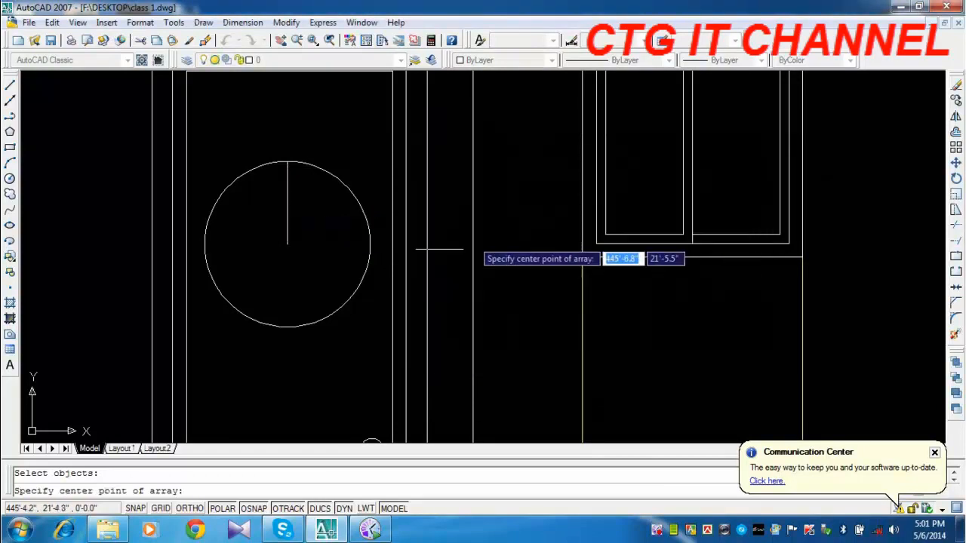
left_click(287, 245)
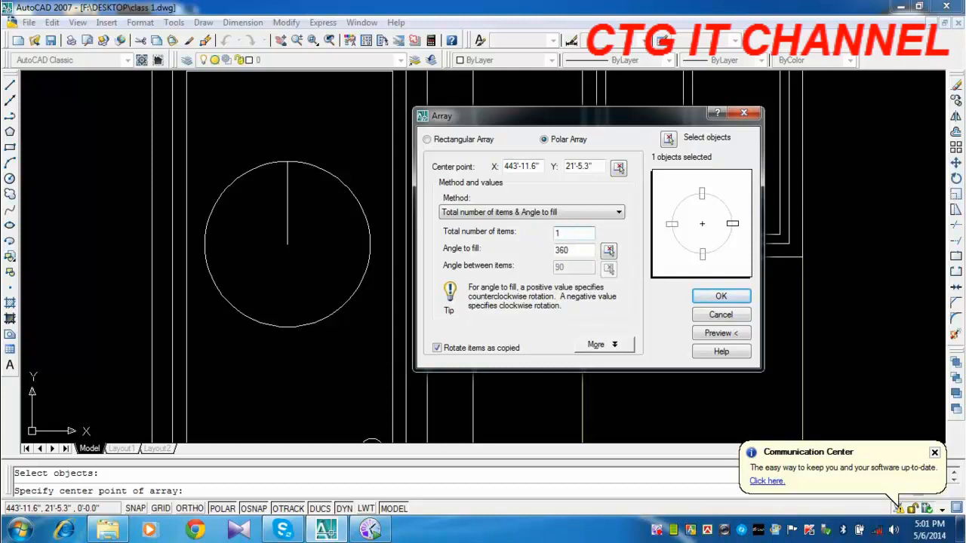
left_click(717, 334)
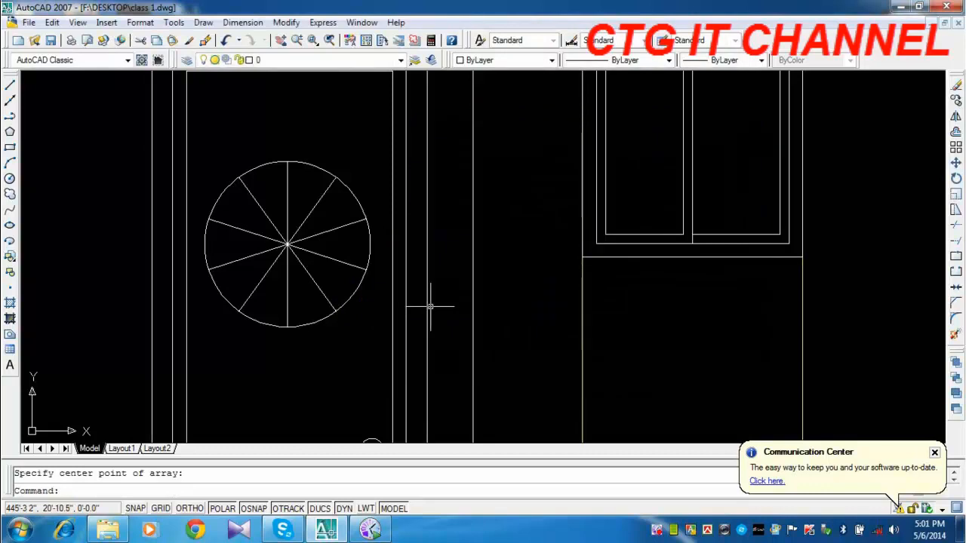
Draw a small hub circle at the centre of the spoked circle, about a quarter of its radius.
middle_click_drag(387, 326, 400, 257)
scroll(399, 256, "down", 3)
middle_click_drag(472, 342, 439, 324)
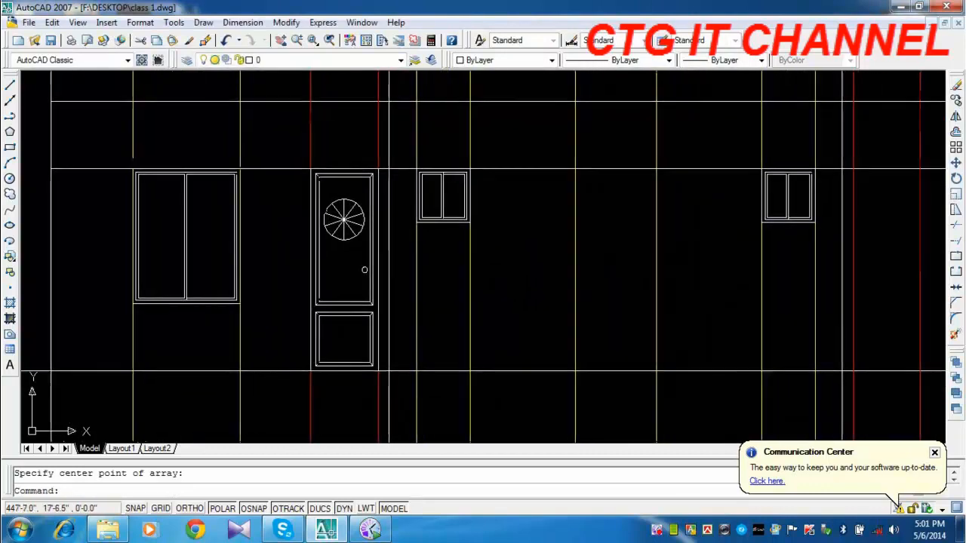
scroll(344, 250, "up", 3)
middle_click_drag(322, 143, 316, 289)
scroll(317, 289, "up", 1)
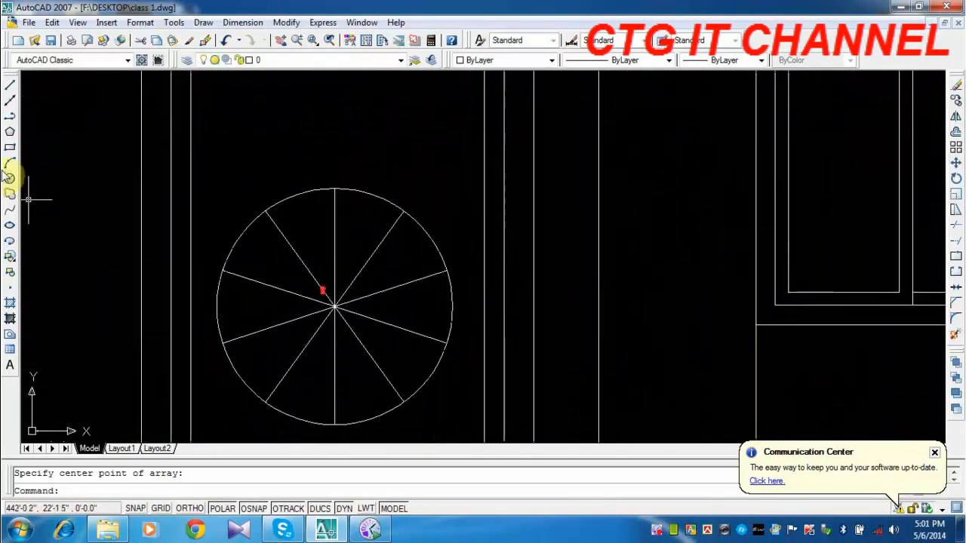
left_click(9, 181)
left_click(334, 307)
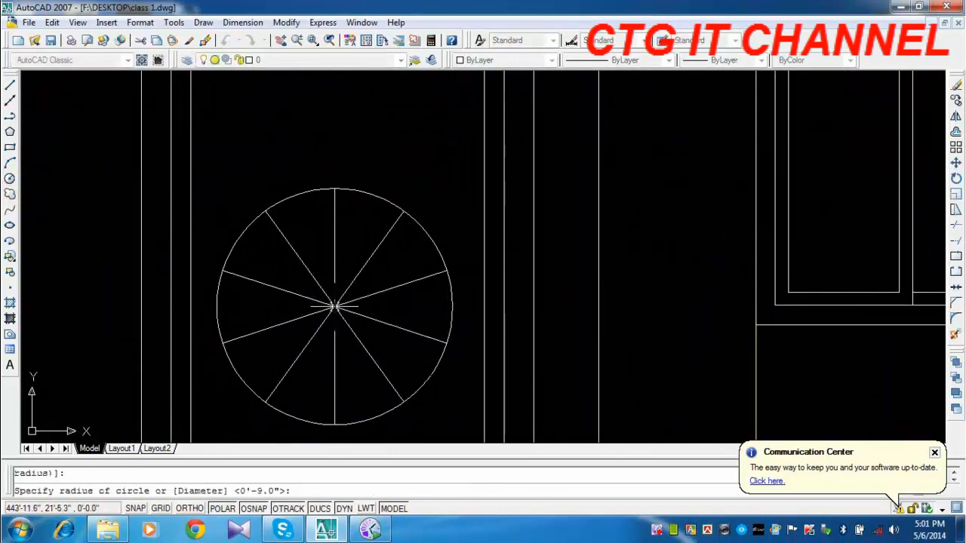
left_click(335, 336)
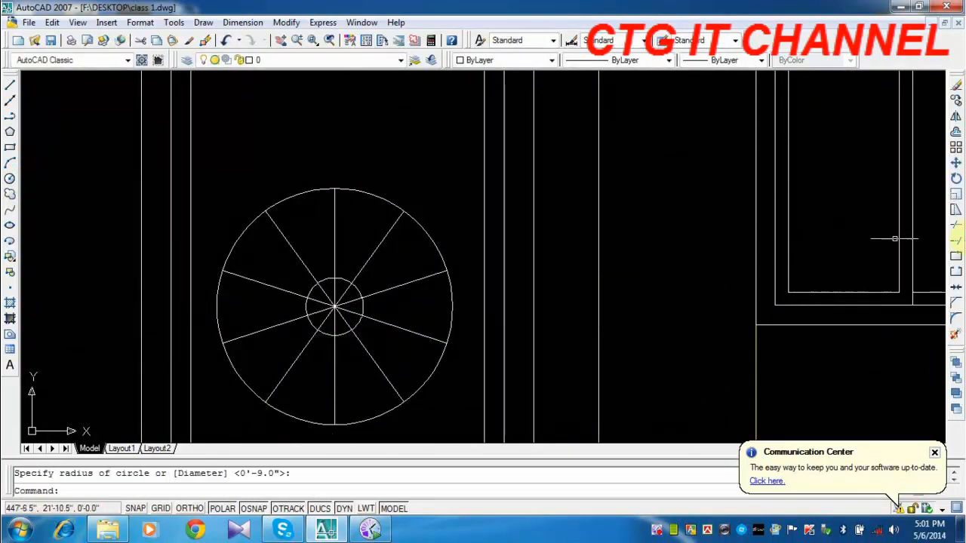
Trim away the spoke segments inside the small hub circle on the door's upper panel.
left_click(955, 226)
key("Return")
scroll(335, 318, "up", 3)
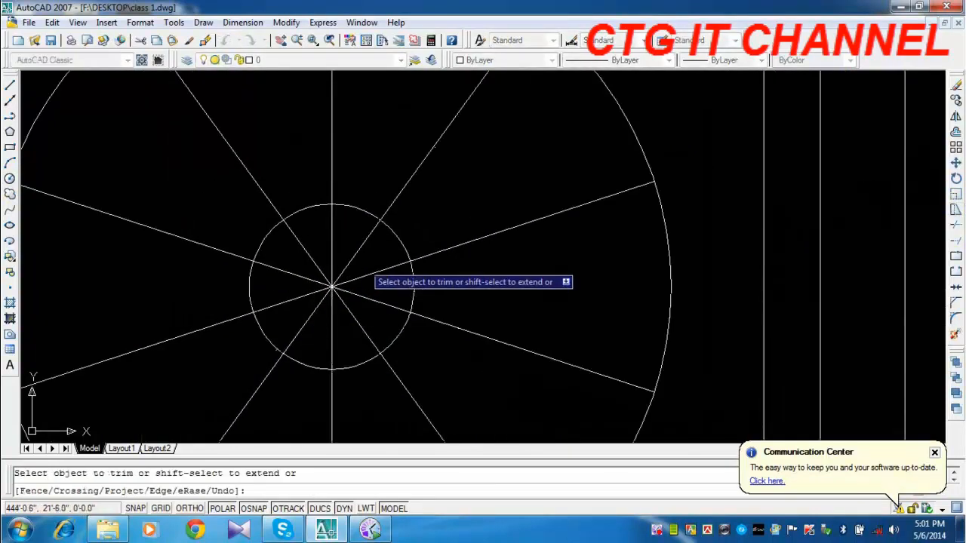
left_click(381, 245)
left_click(293, 333)
scroll(347, 305, "down", 5)
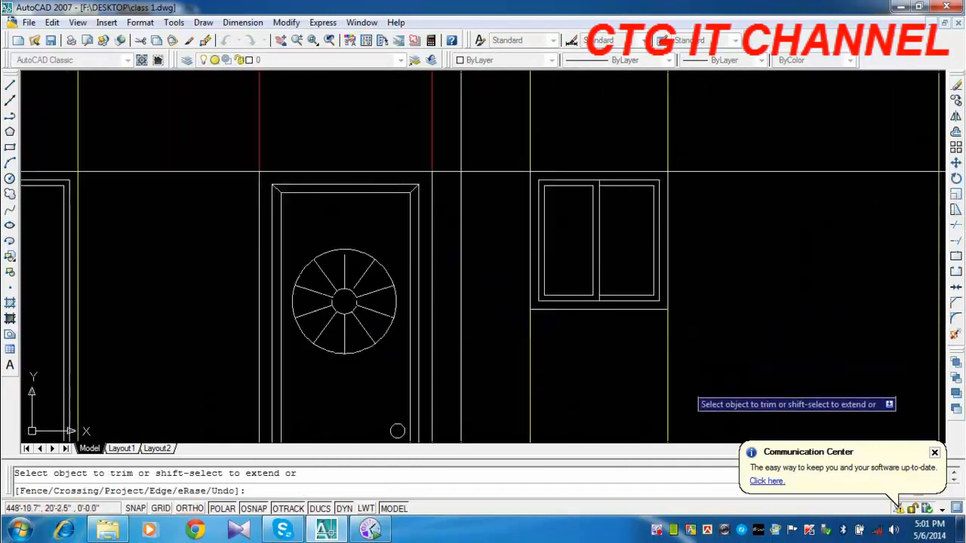
middle_click_drag(655, 417, 469, 308)
right_click(686, 272)
left_click(700, 283)
scroll(562, 332, "down", 4)
scroll(541, 319, "down", 2)
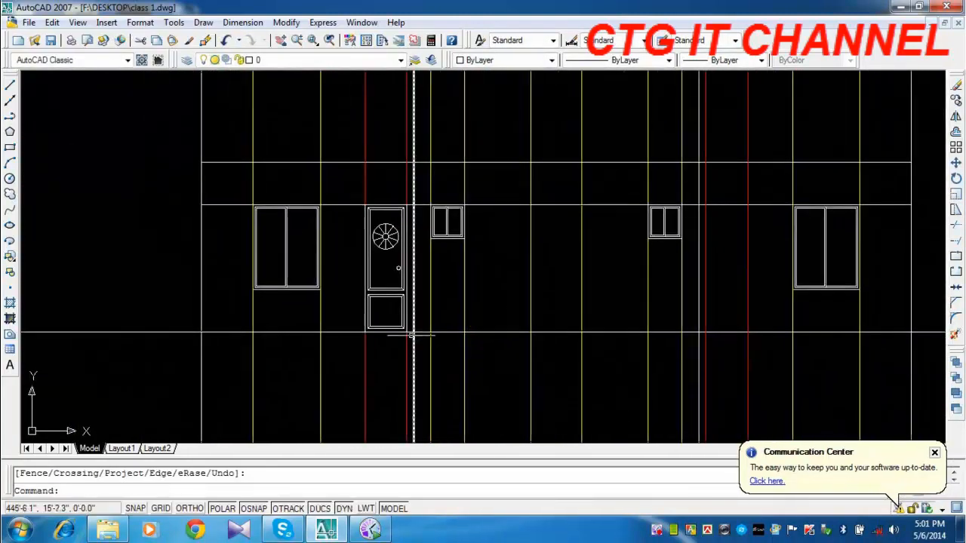
scroll(406, 291, "up", 3)
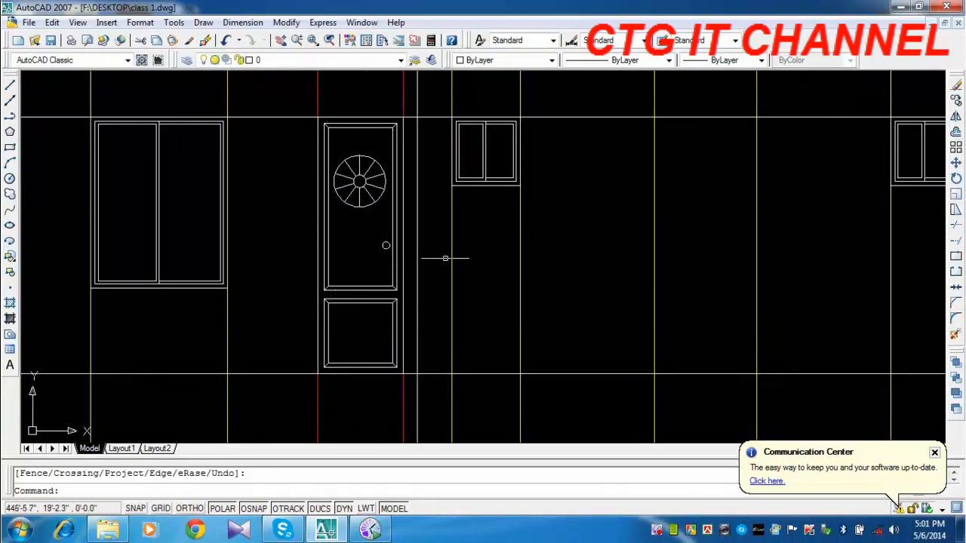
middle_click_drag(441, 299, 401, 297)
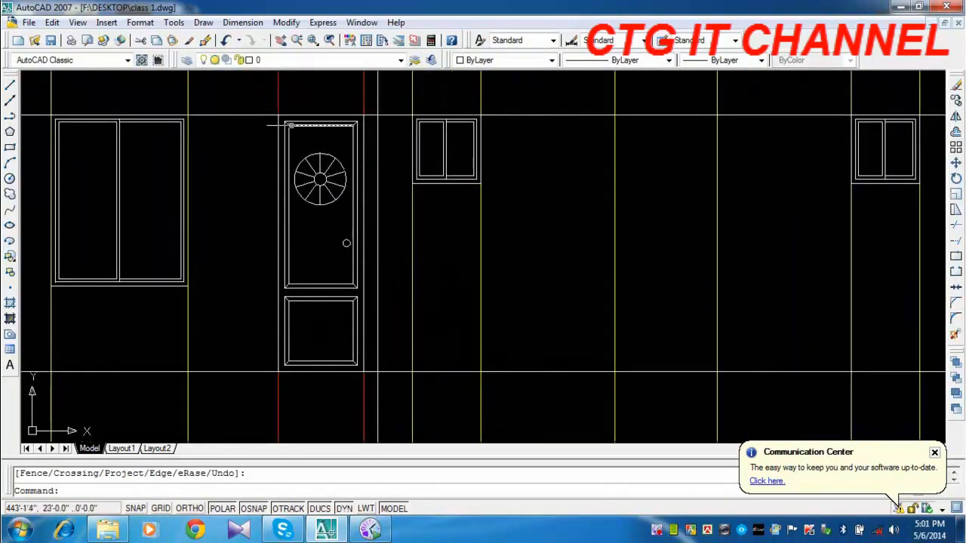
left_click(271, 104)
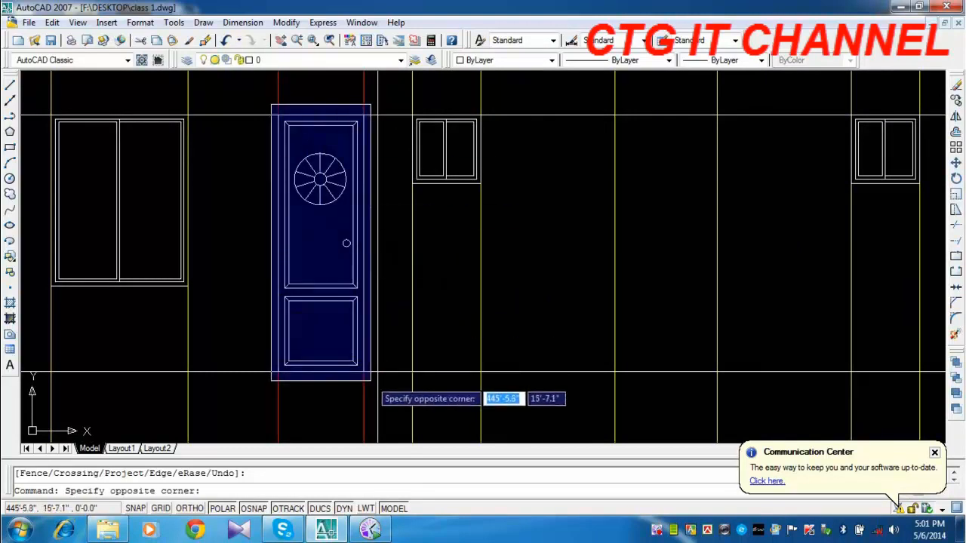
key("Escape")
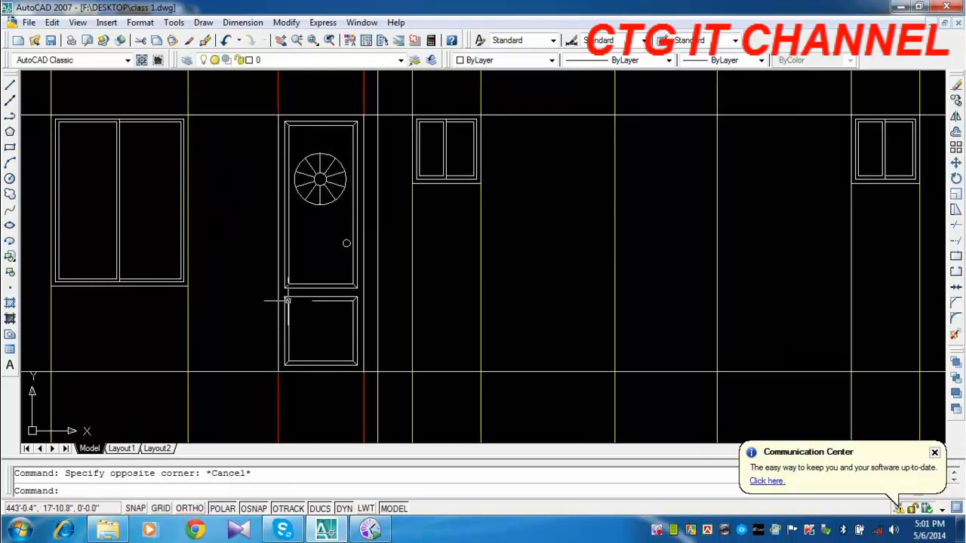
Define the whole door, including its frame, panels, knob and spoked circle, as a block named "wef", converting the objects to the block.
type("b")
key("Return")
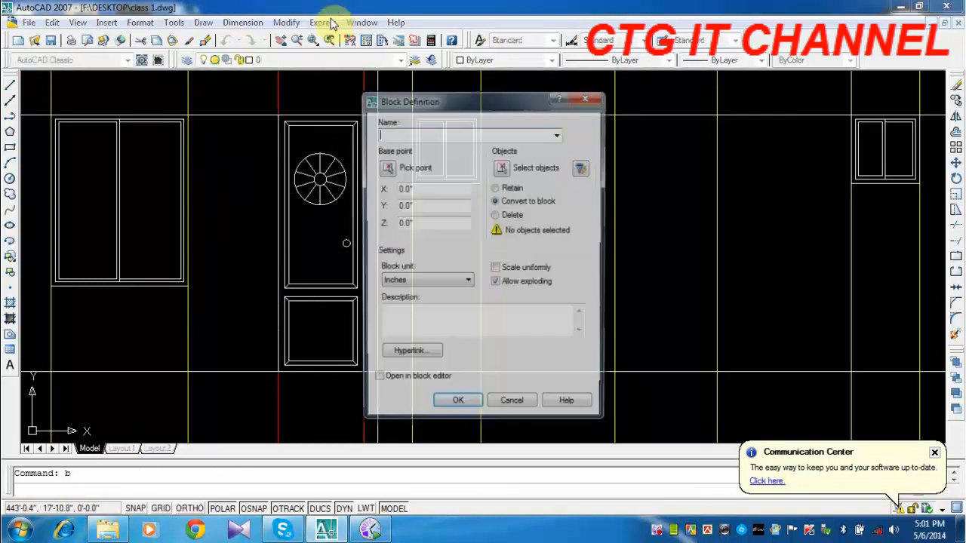
type("wel")
left_click(501, 166)
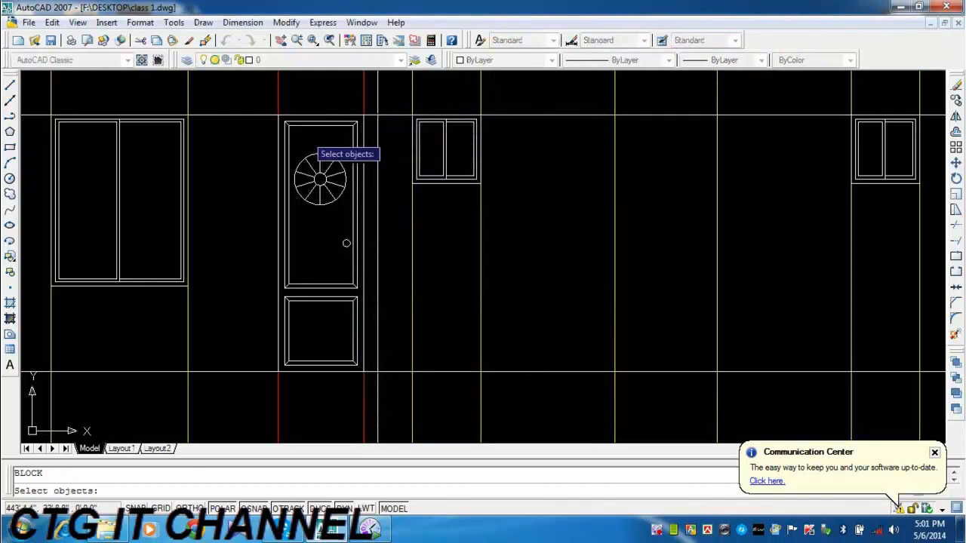
left_click(268, 101)
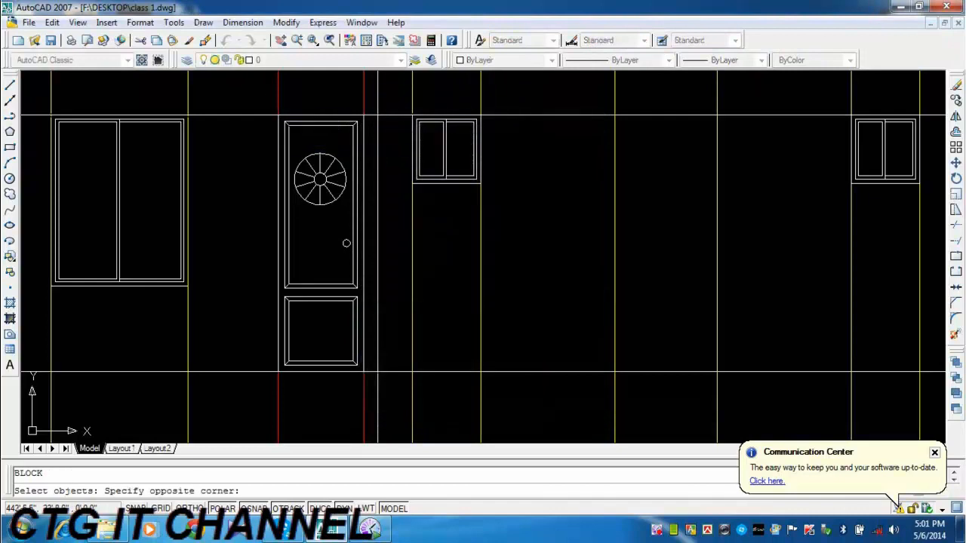
left_click(377, 398)
key("Return")
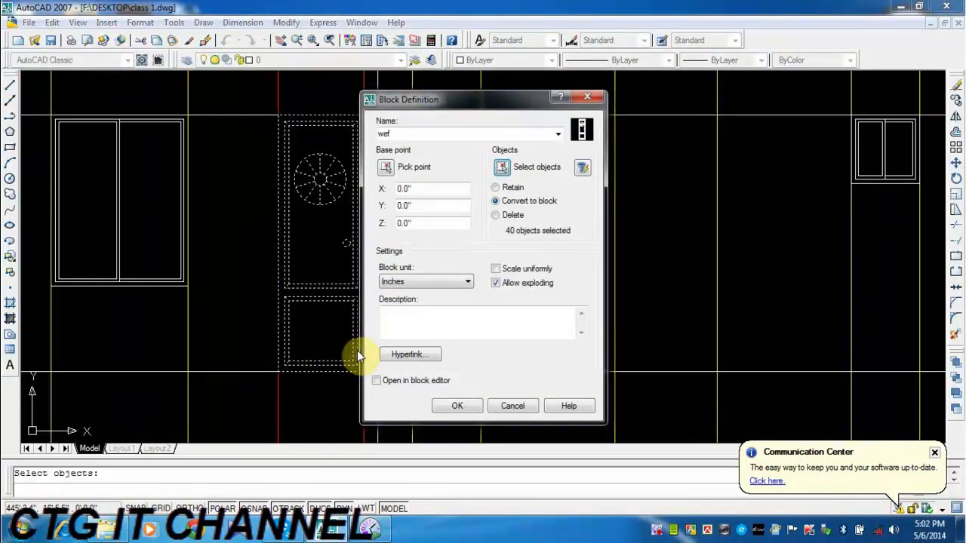
key("Return")
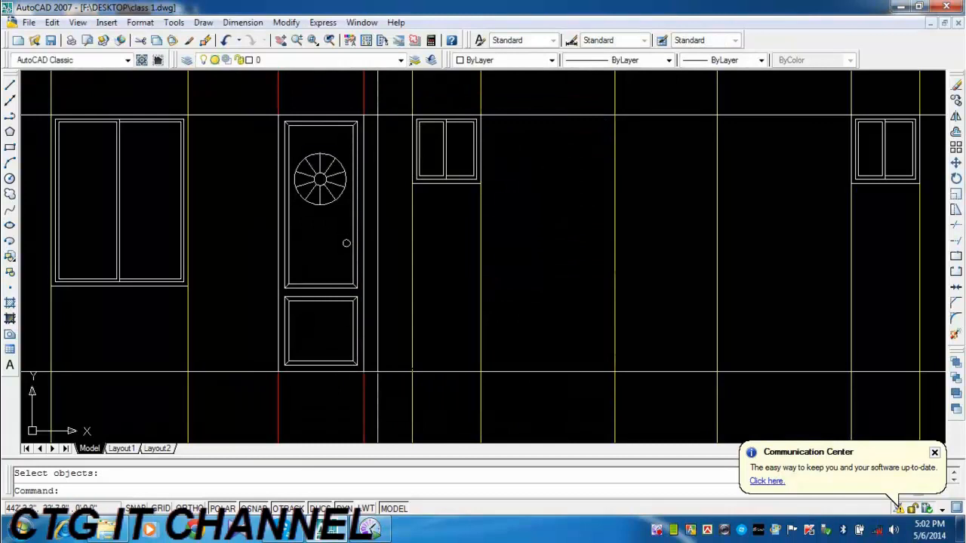
type("b")
key("Return")
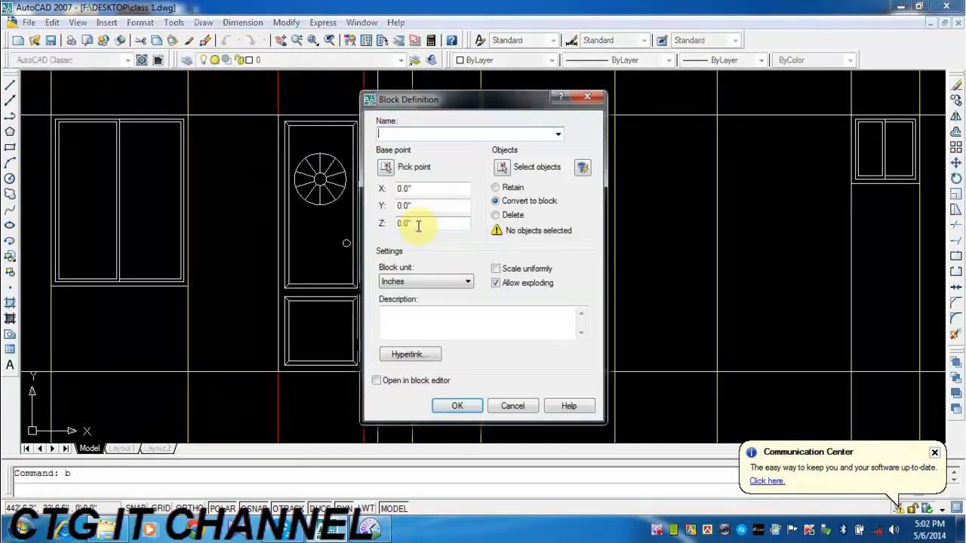
left_click(586, 97)
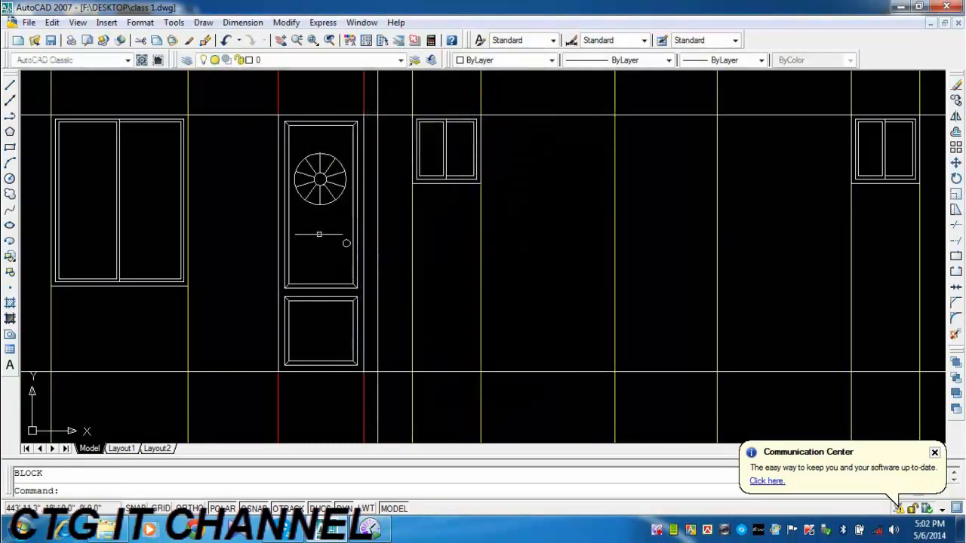
middle_click_drag(337, 213, 334, 237)
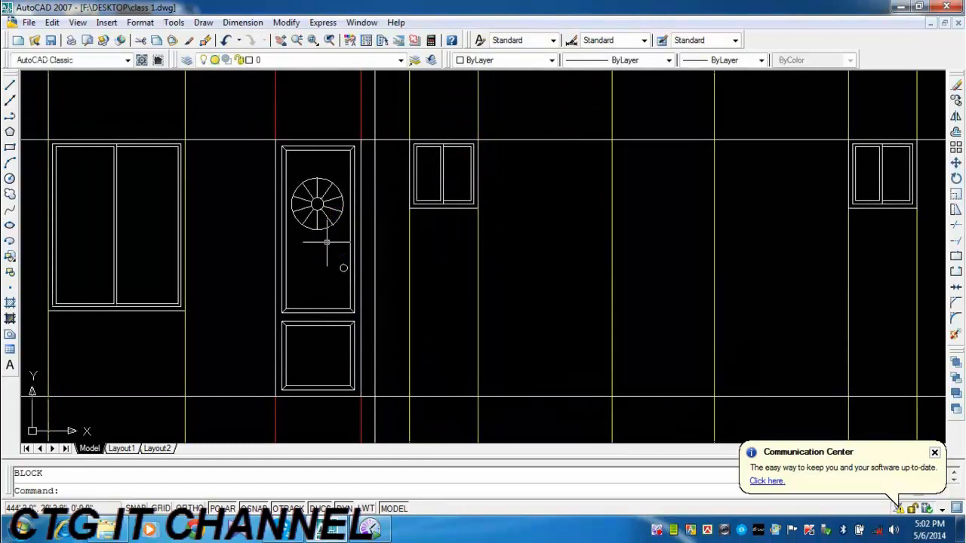
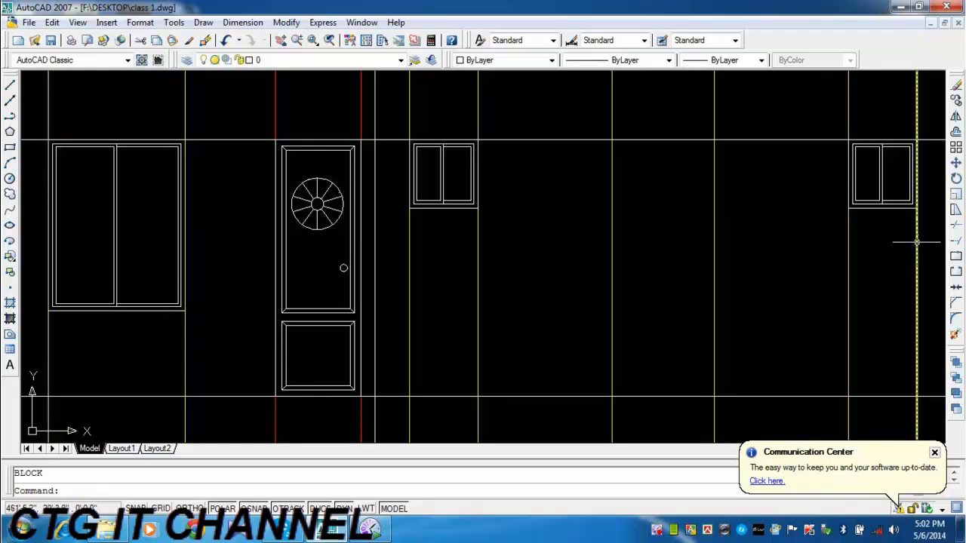
Define the decorated door between the red lines, without the construction lines, as a block named "trh", converting the objects to the block.
type("b")
key("Return")
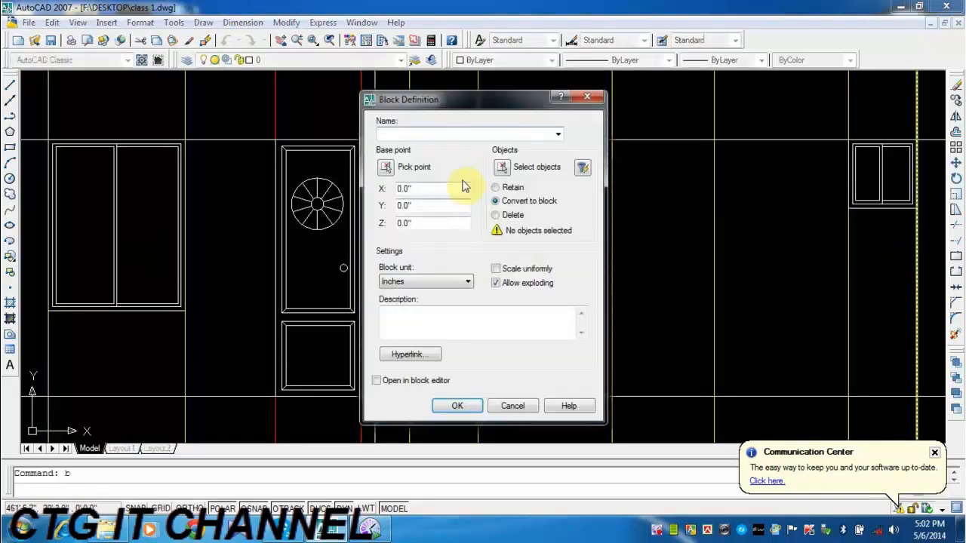
type("trh")
left_click(502, 168)
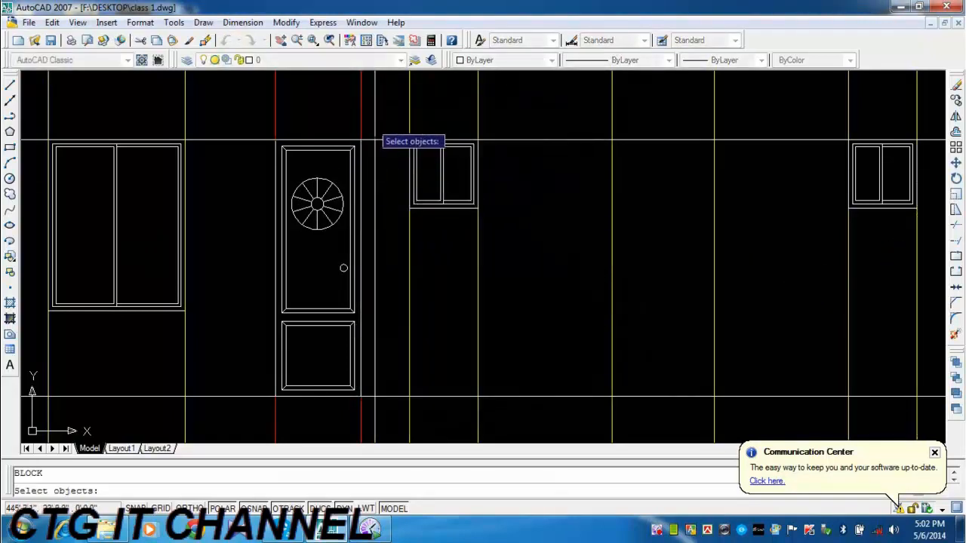
left_click(372, 122)
left_click(255, 408)
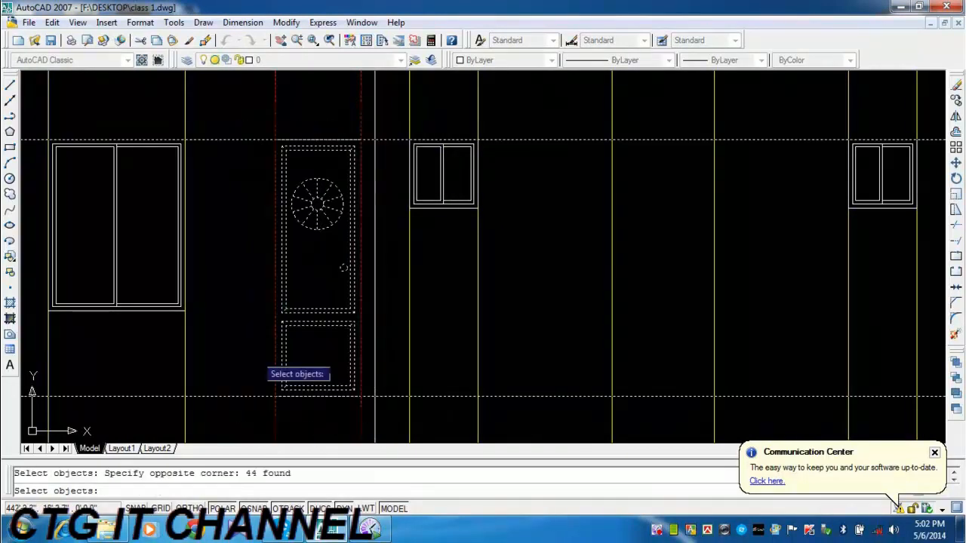
key("Escape")
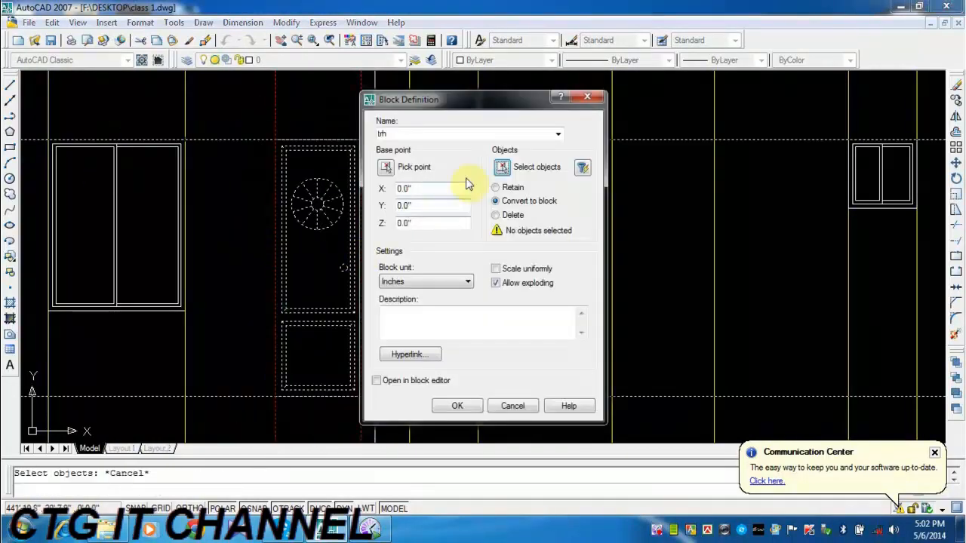
left_click(501, 167)
left_click(257, 126)
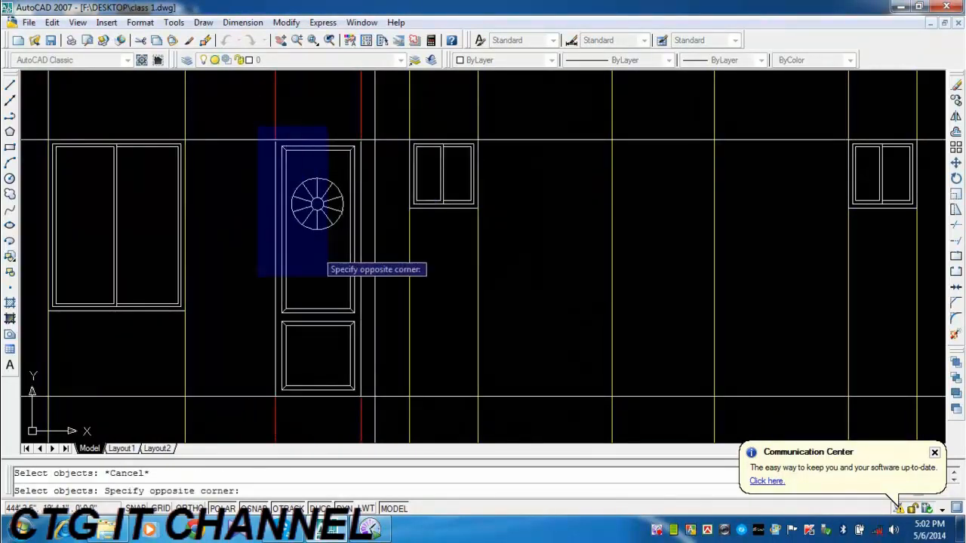
left_click(367, 408)
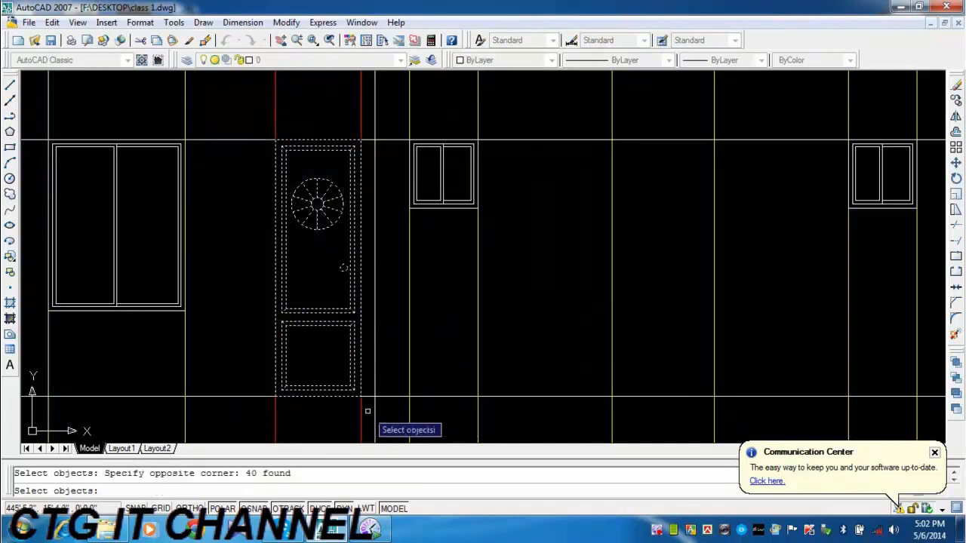
key("Return")
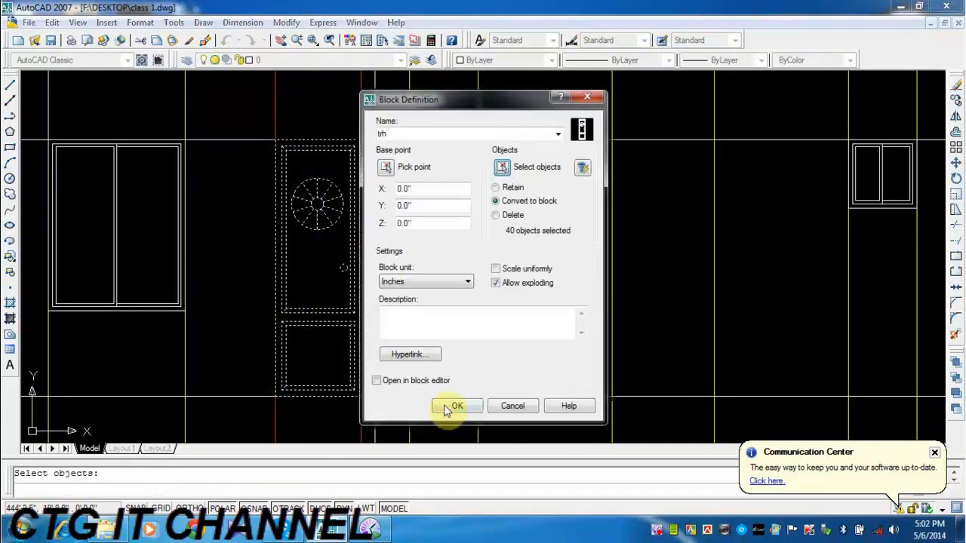
left_click(445, 409)
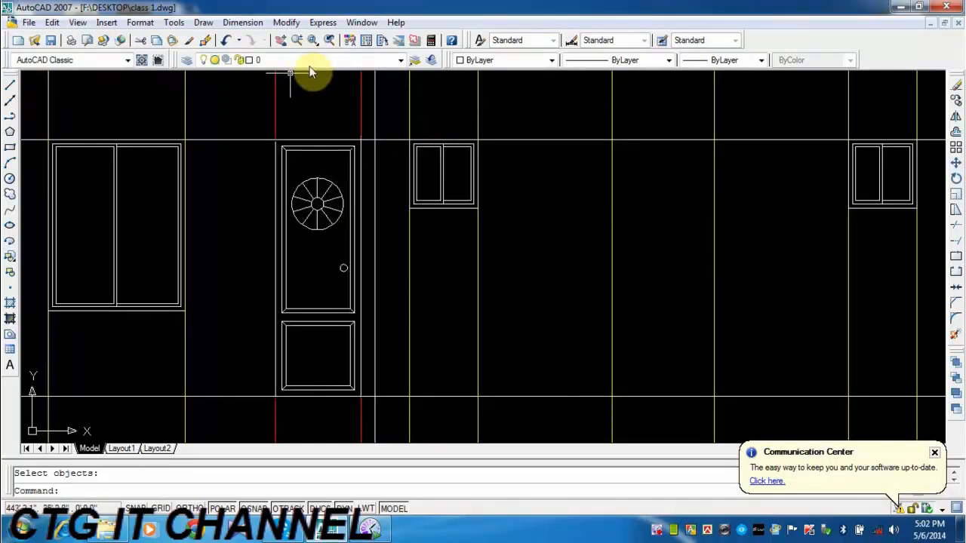
Assign the door block to the layer A-Wall-Blow.
left_click(321, 181)
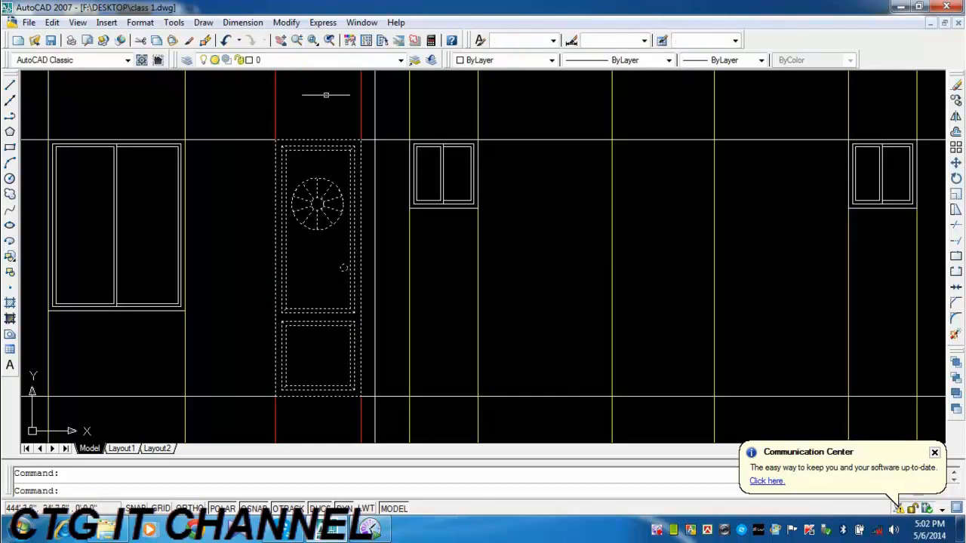
left_click(332, 61)
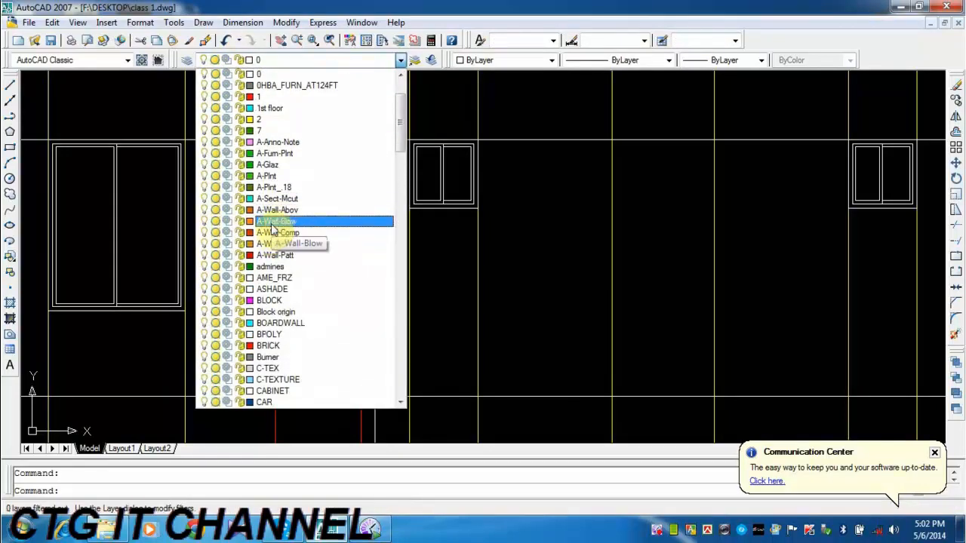
left_click(273, 222)
key("Escape")
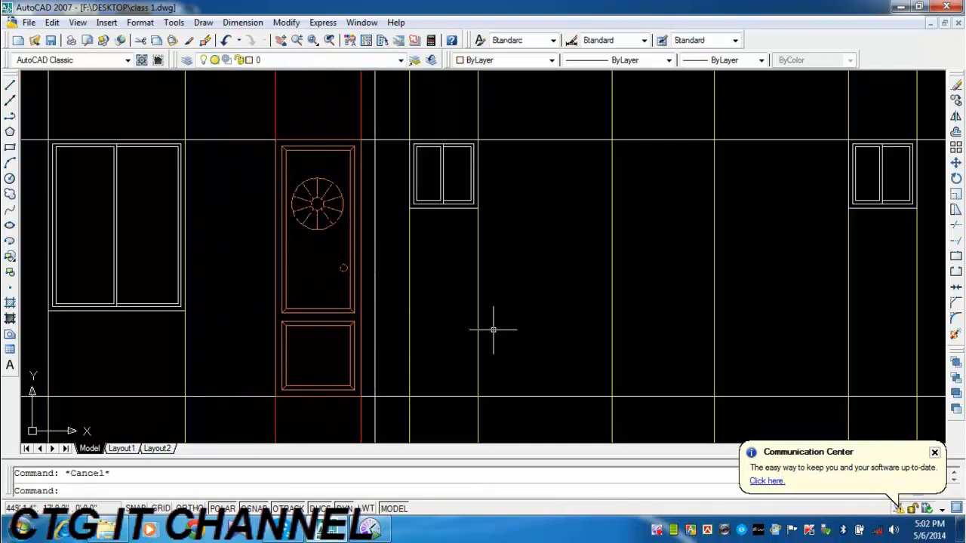
Copy the door block by its upper right corner into the second red-line opening, beside the right-hand large window.
middle_click_drag(435, 334, 427, 312)
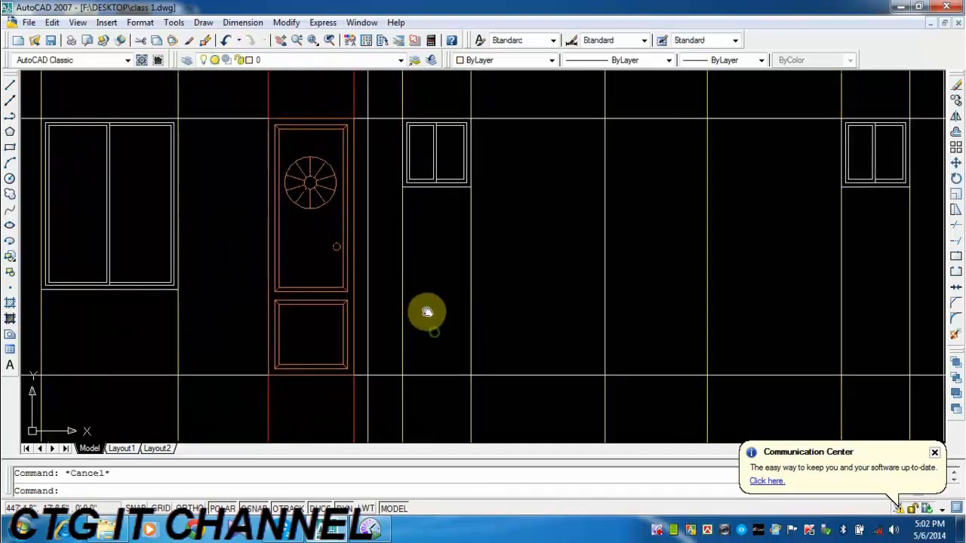
left_click(314, 225)
left_click(298, 185)
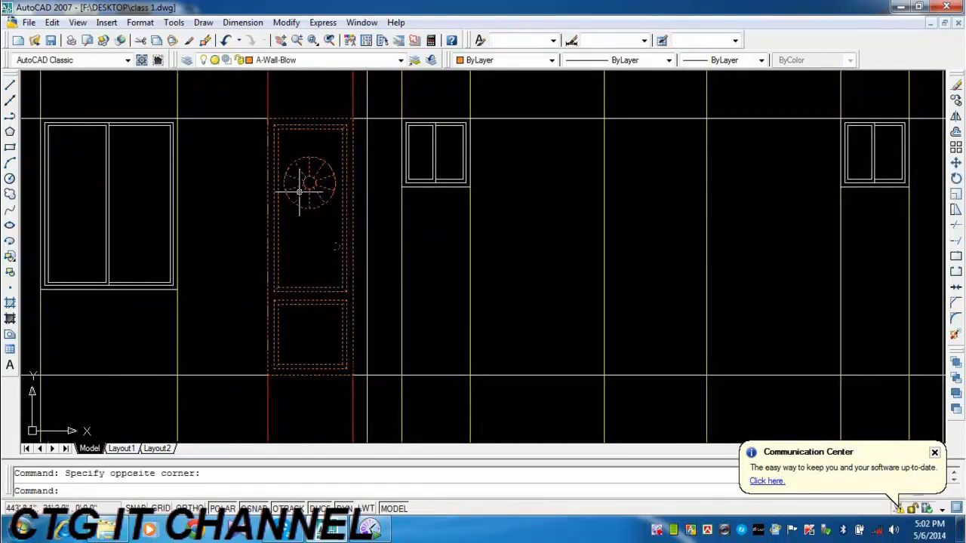
left_click(956, 104)
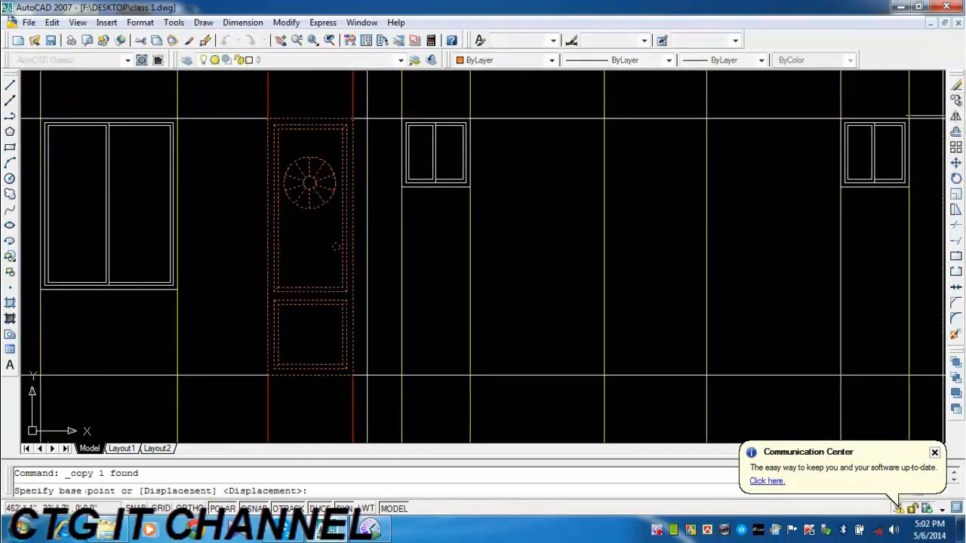
left_click(352, 117)
scroll(301, 183, "down", 2)
middle_click_drag(640, 174, 521, 210)
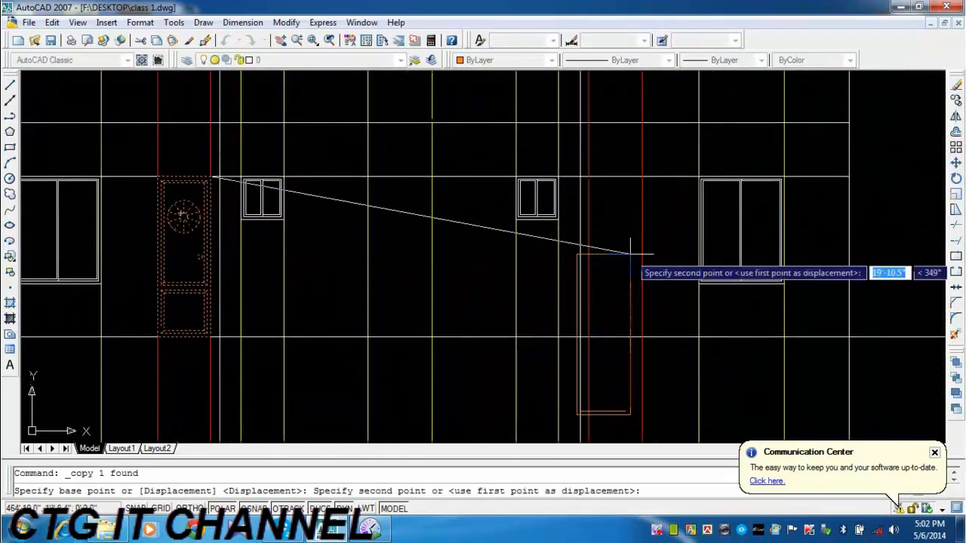
left_click(640, 178)
key("Escape")
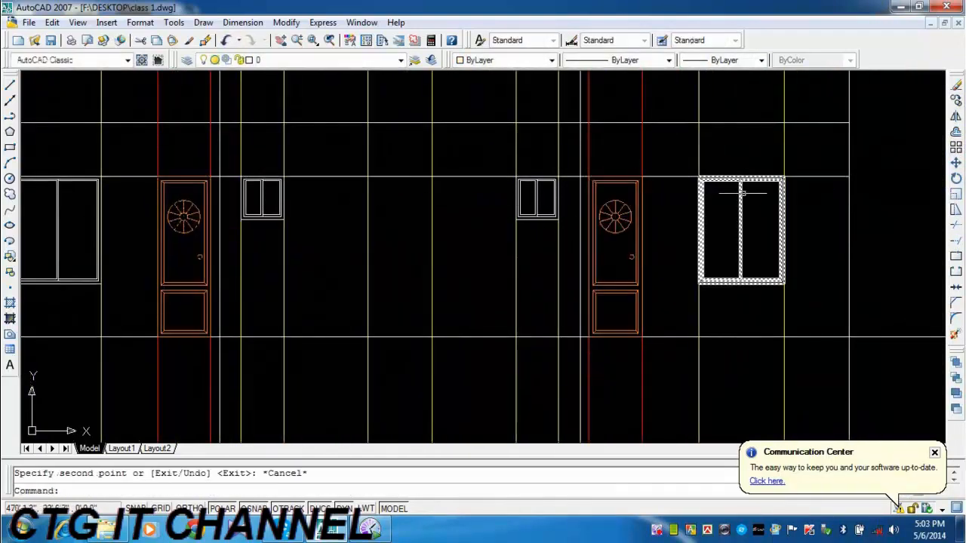
Erase the two yellow construction lines running along the sides of the left-hand large window.
mouse_move(448, 236)
middle_mouse_down()
mouse_move(463, 237)
mouse_move(494, 203)
middle_mouse_up()
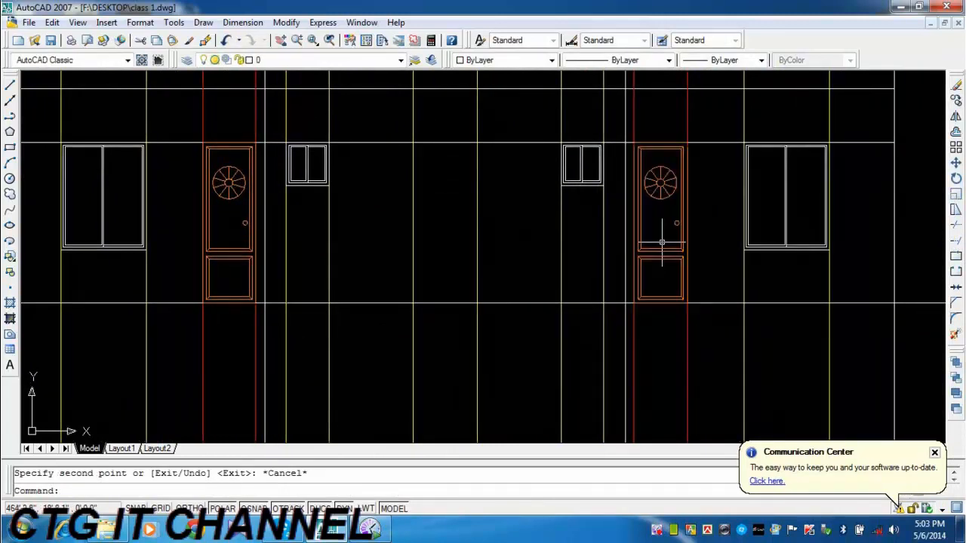
middle_click_drag(661, 242, 689, 208)
scroll(577, 279, "down", 2)
middle_click_drag(517, 150, 518, 230)
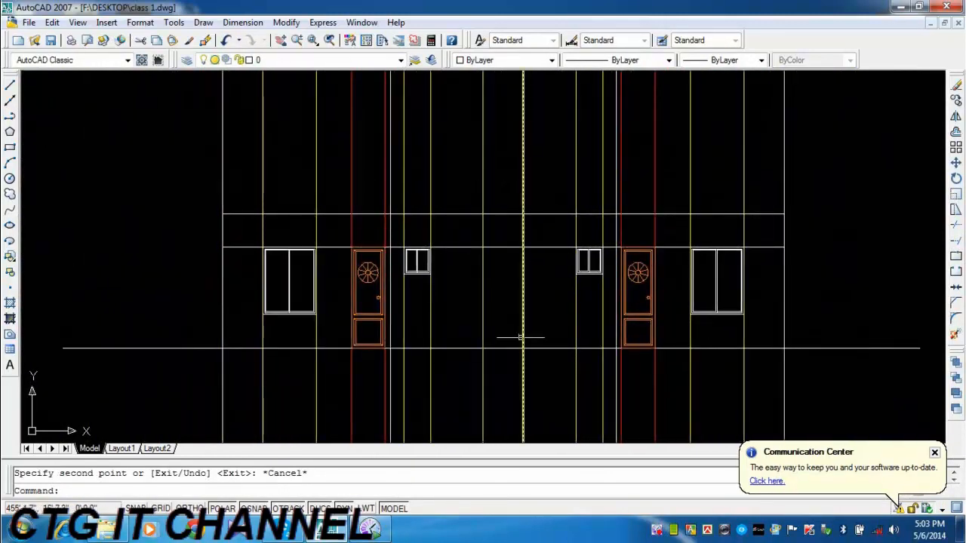
middle_click_drag(517, 334, 502, 242)
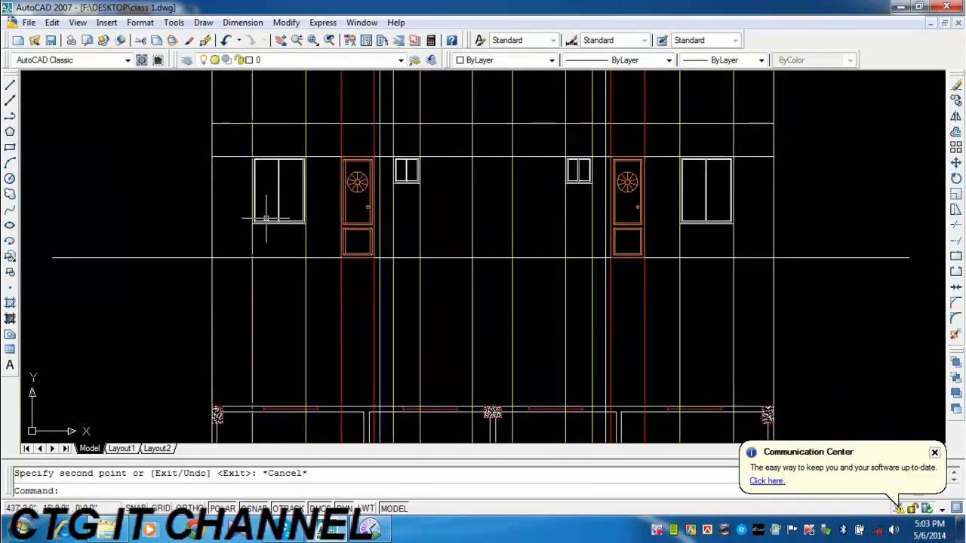
left_click(318, 283)
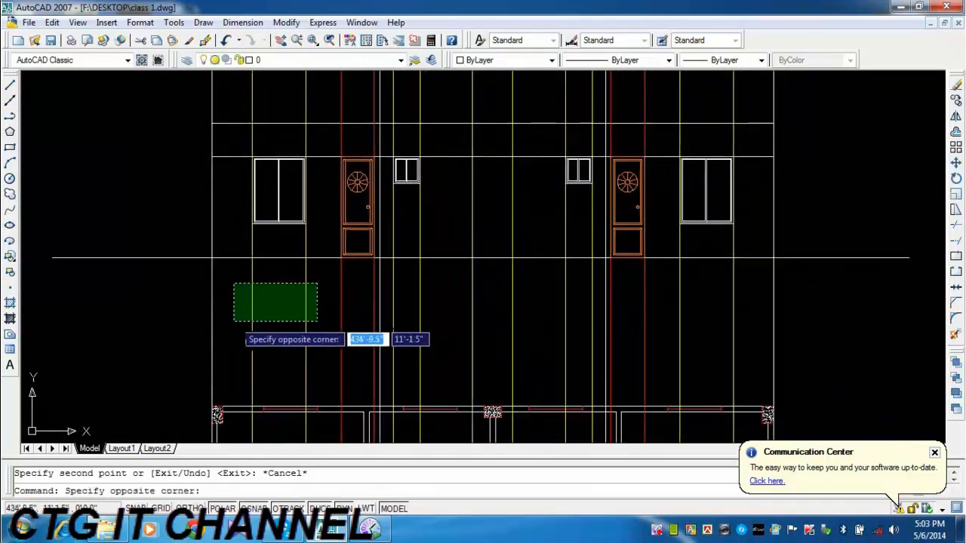
left_click(233, 320)
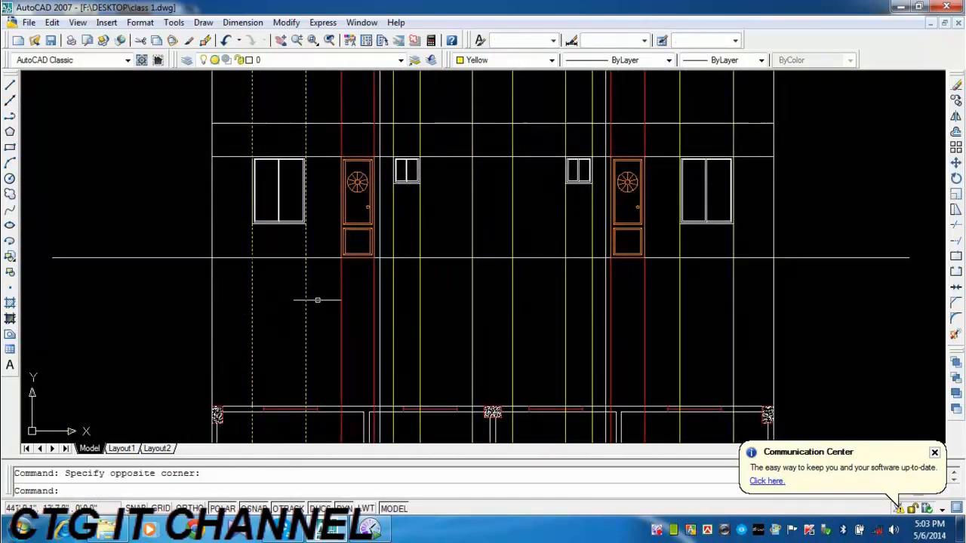
left_click(956, 88)
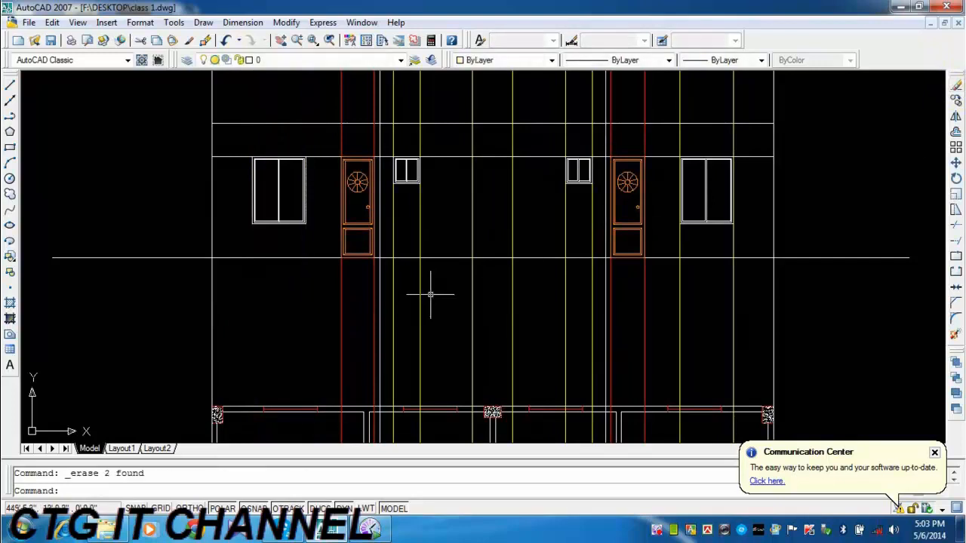
Erase the yellow construction lines of both small windows and the right-hand large window, plus the red lines of both doors.
left_click(420, 292)
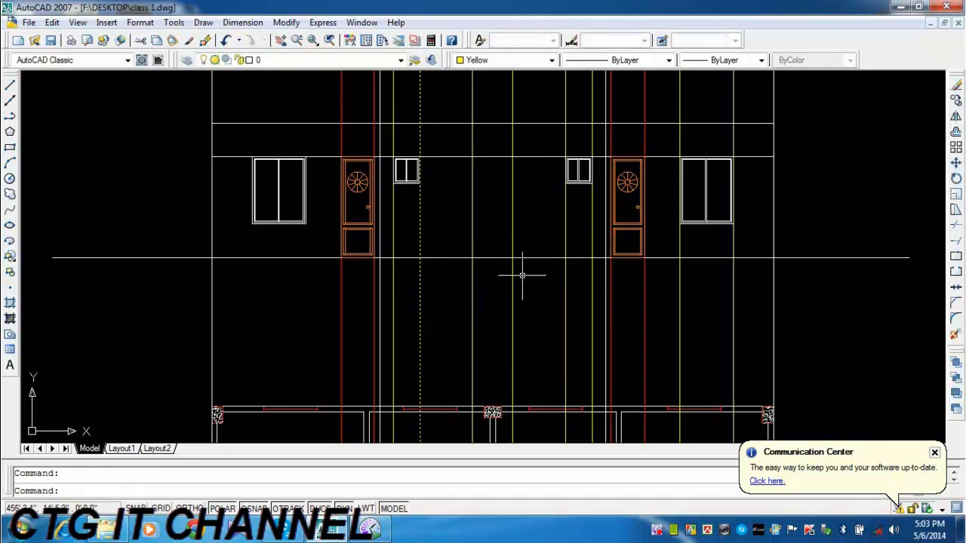
left_click(432, 282)
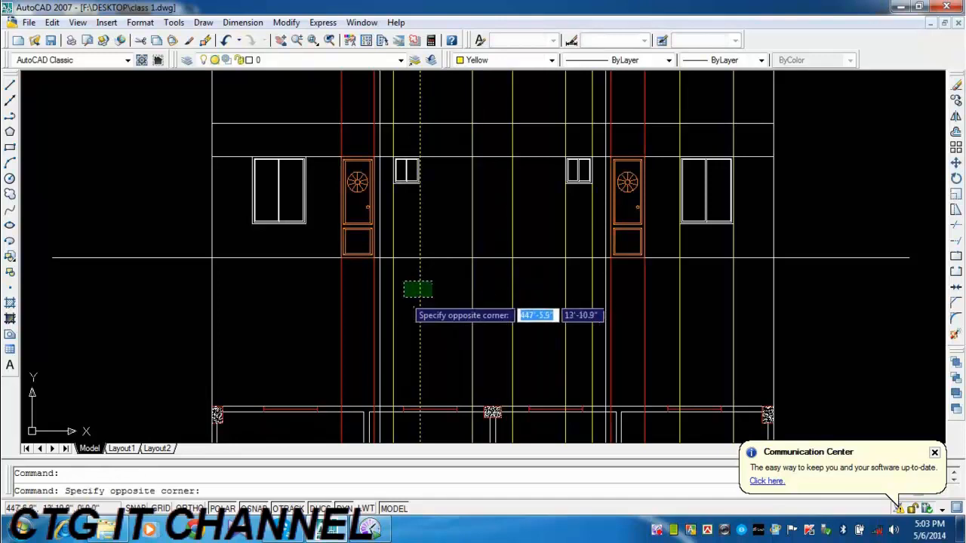
left_click(388, 297)
left_click(599, 284)
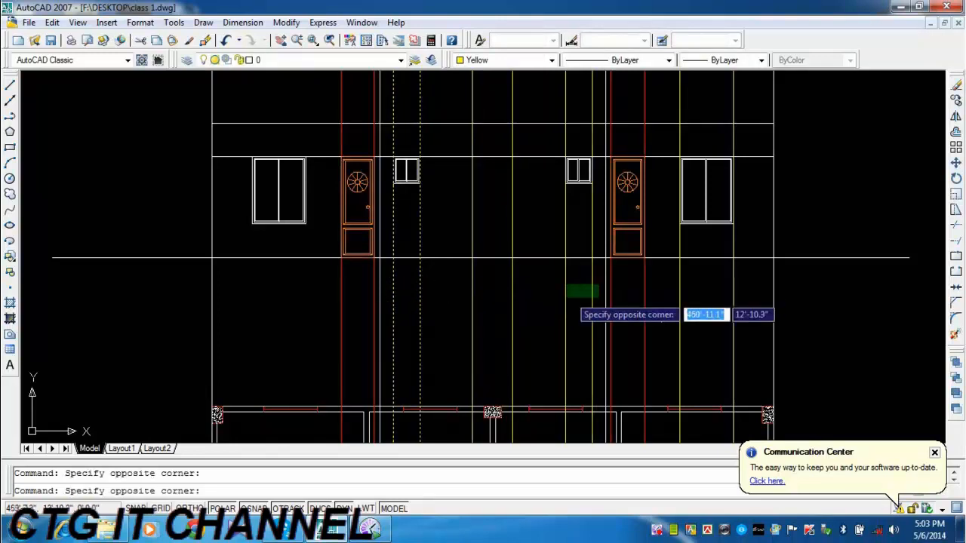
left_click(562, 297)
left_click(739, 280)
left_click(658, 295)
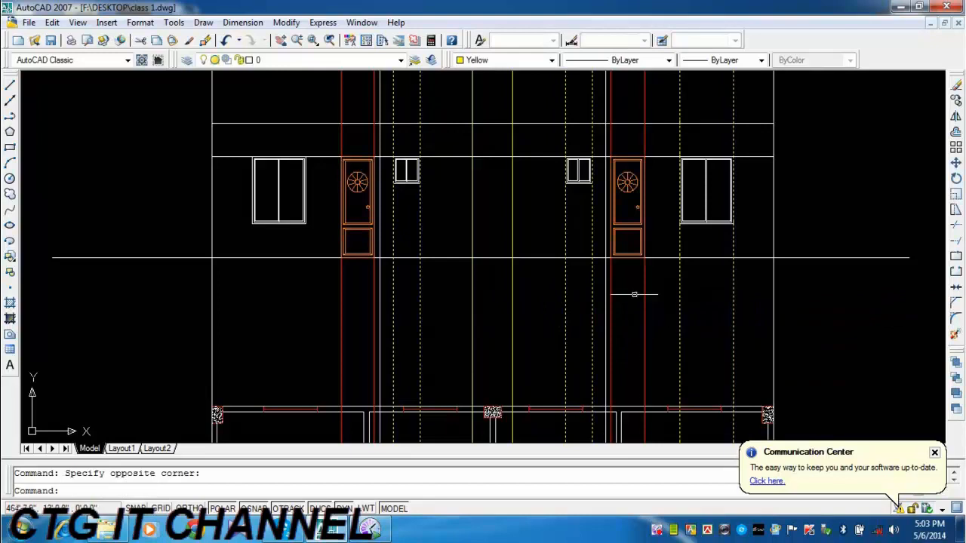
left_click(647, 283)
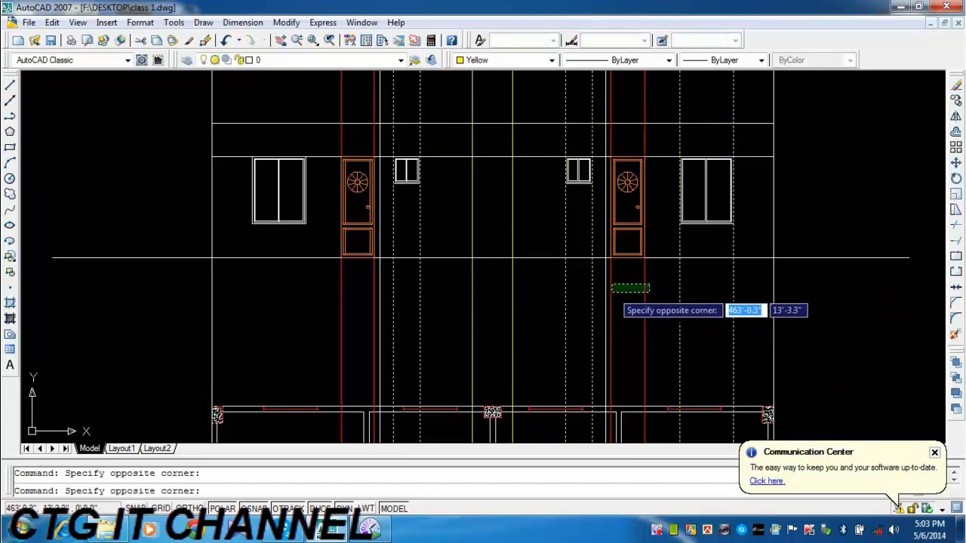
left_click(613, 292)
left_click(375, 318)
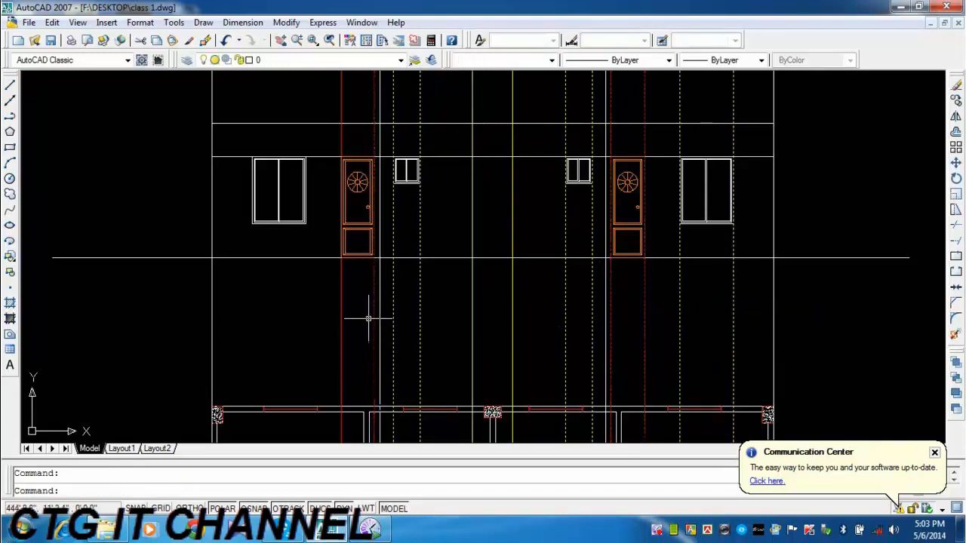
left_click(341, 318)
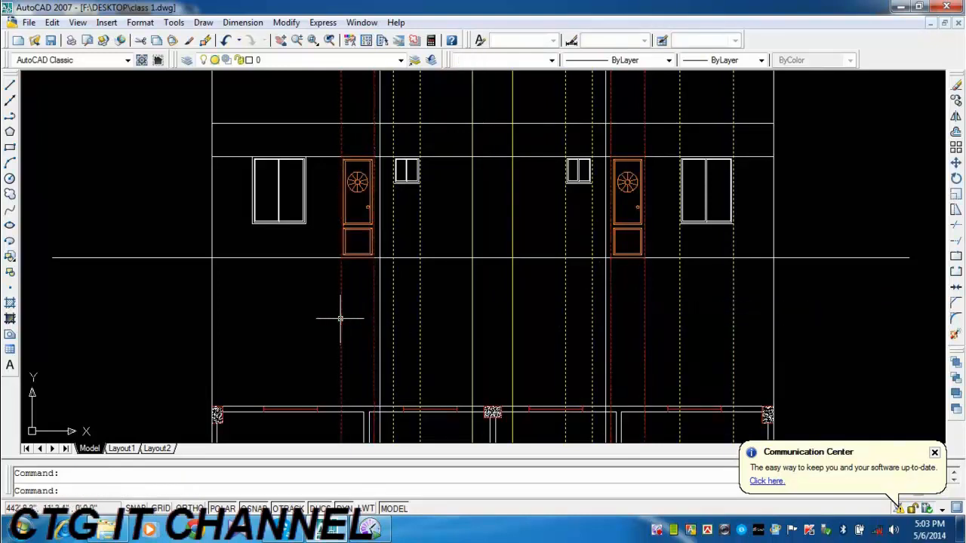
left_click(955, 87)
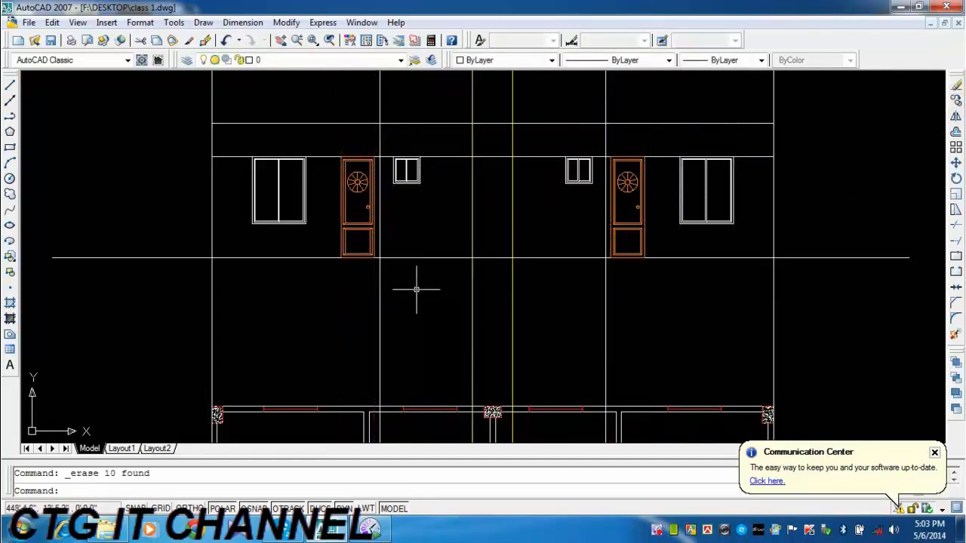
middle_click_drag(413, 292, 394, 289)
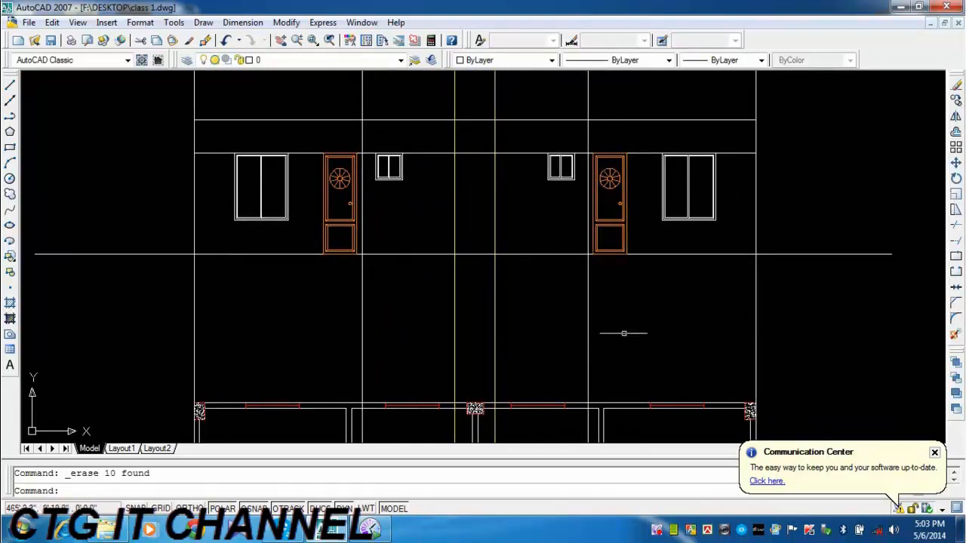
middle_click_drag(623, 332, 582, 306)
middle_click_drag(440, 166, 455, 246)
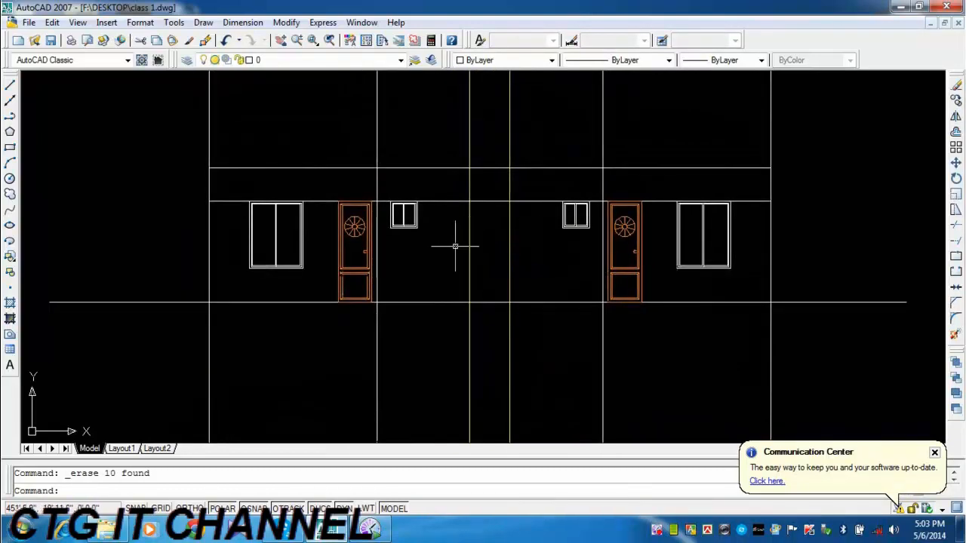
scroll(454, 246, "down", 2)
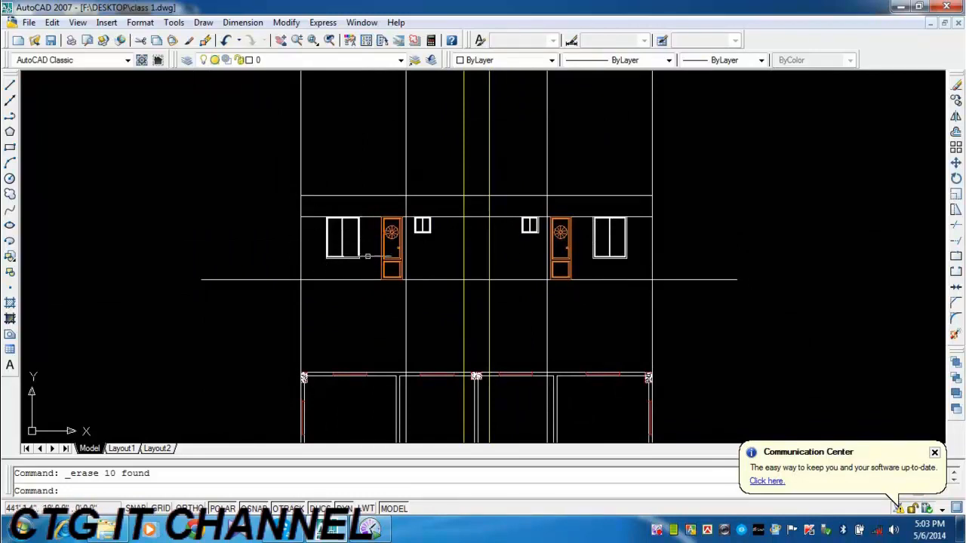
scroll(349, 249, "up", 3)
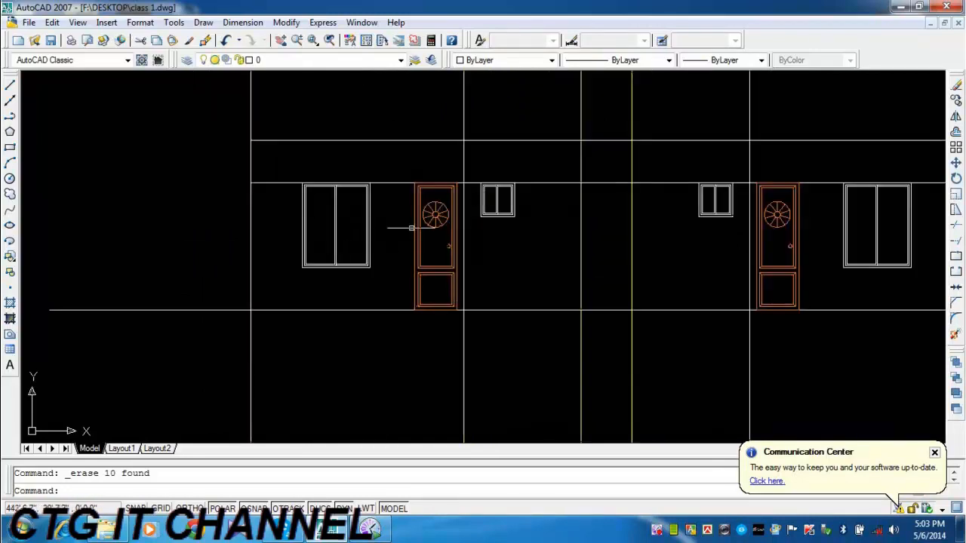
scroll(442, 262, "down", 2)
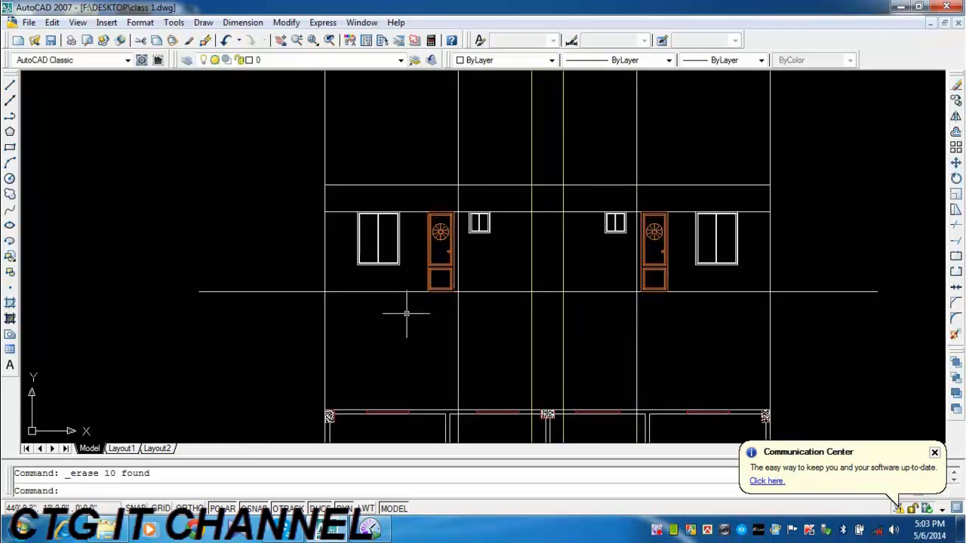
Examine the balconies along the lower edge of the floor plan against the front elevation above it.
mouse_move(406, 313)
middle_mouse_down()
mouse_move(356, 233)
mouse_move(345, 186)
mouse_move(330, 269)
mouse_move(307, 264)
middle_mouse_up()
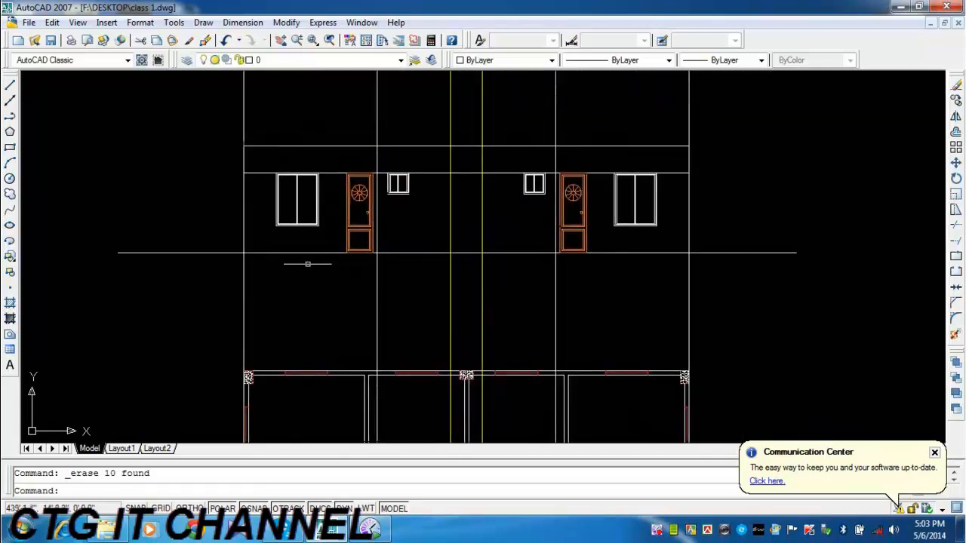
scroll(308, 262, "up", 3)
scroll(337, 293, "down", 6)
middle_click_drag(359, 333, 366, 176)
middle_click_drag(362, 310, 369, 203)
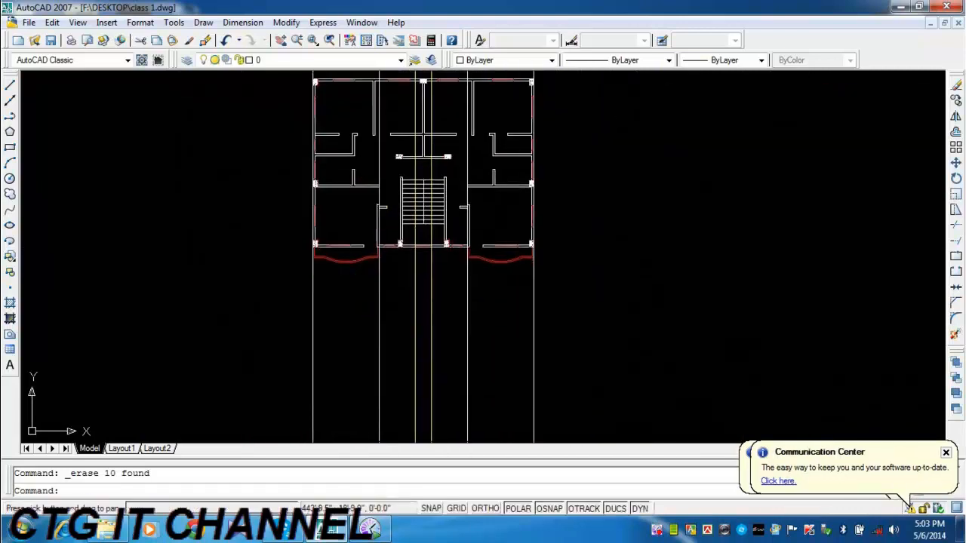
scroll(329, 255, "up", 4)
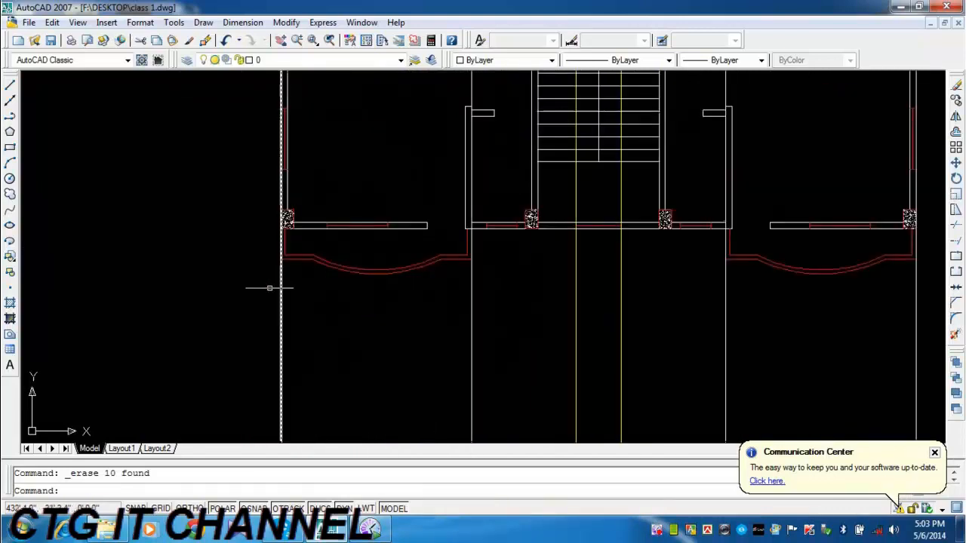
left_click(472, 294)
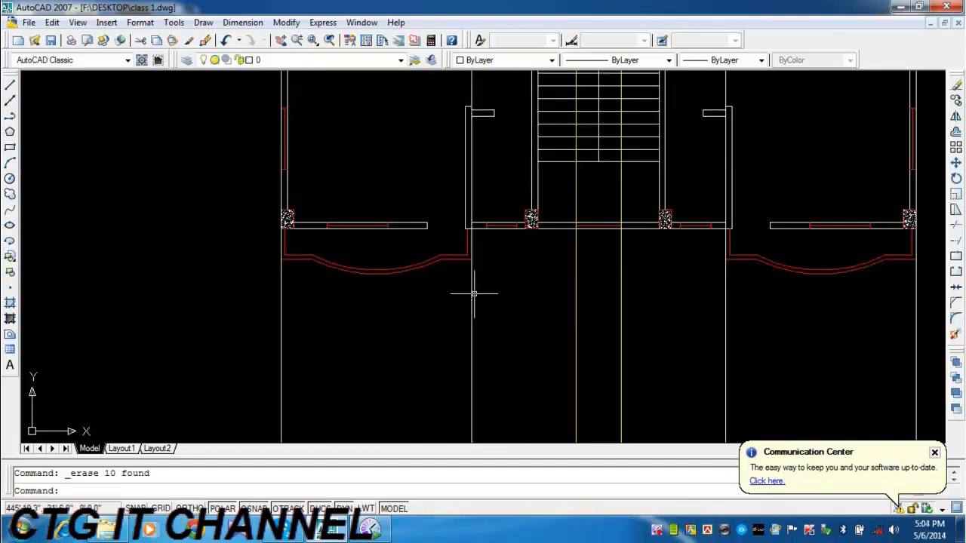
scroll(487, 388, "down", 3)
scroll(454, 142, "up", 2)
scroll(444, 301, "up", 3)
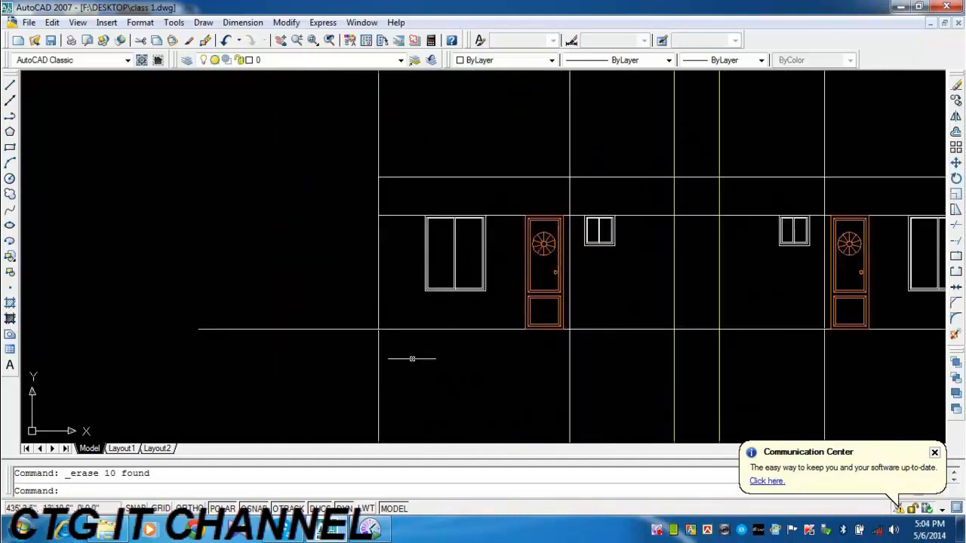
scroll(576, 356, "down", 2)
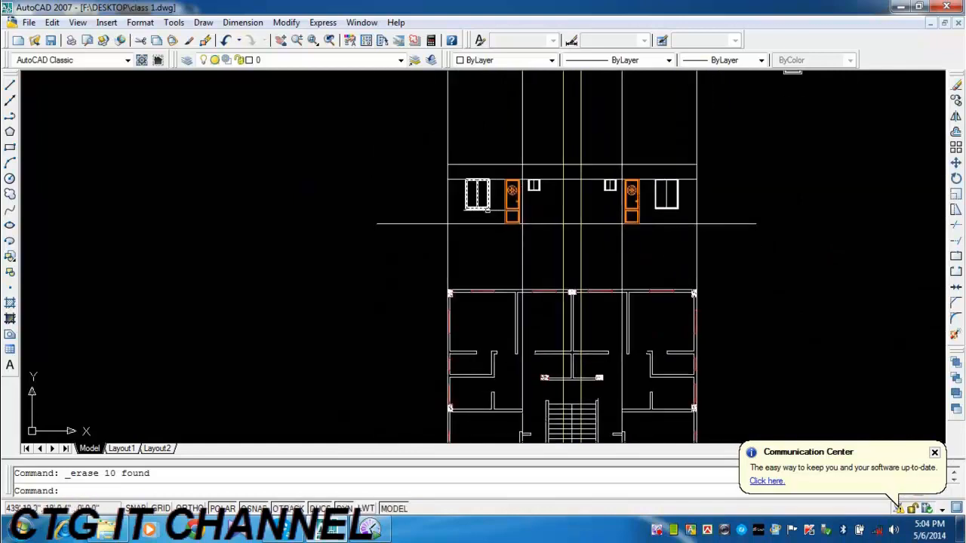
Draw two vertical construction lines through the ends of the curved outer edge of the floor plan's left-hand balcony.
mouse_move(630, 341)
middle_mouse_down()
mouse_move(598, 218)
mouse_move(559, 130)
middle_mouse_up()
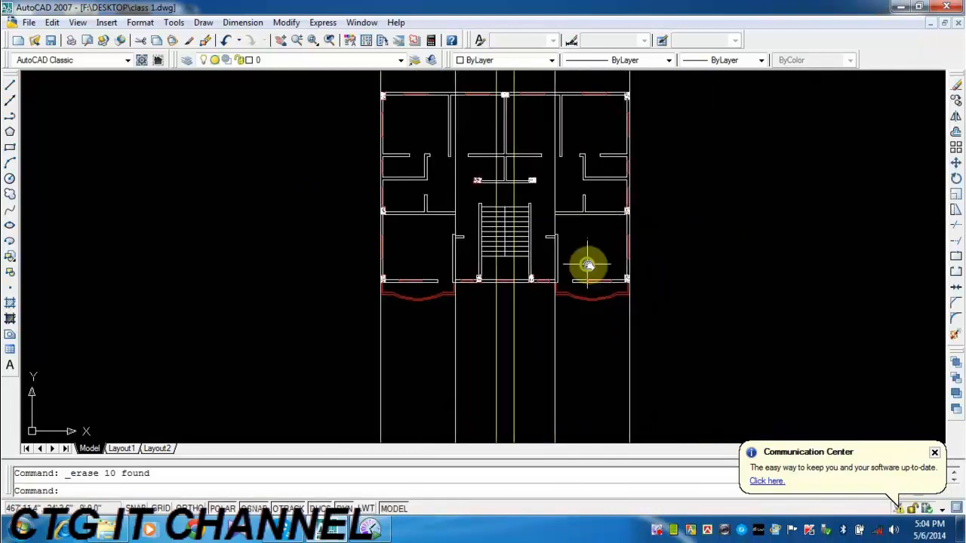
middle_click_drag(588, 265, 596, 264)
scroll(574, 286, "up", 5)
middle_click_drag(466, 317, 571, 322)
scroll(136, 308, "up", 2)
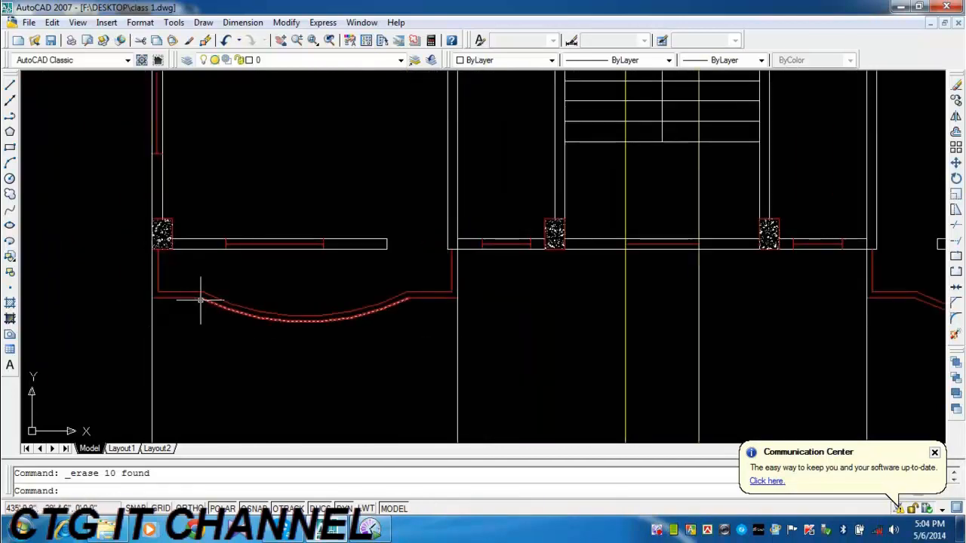
left_click(10, 101)
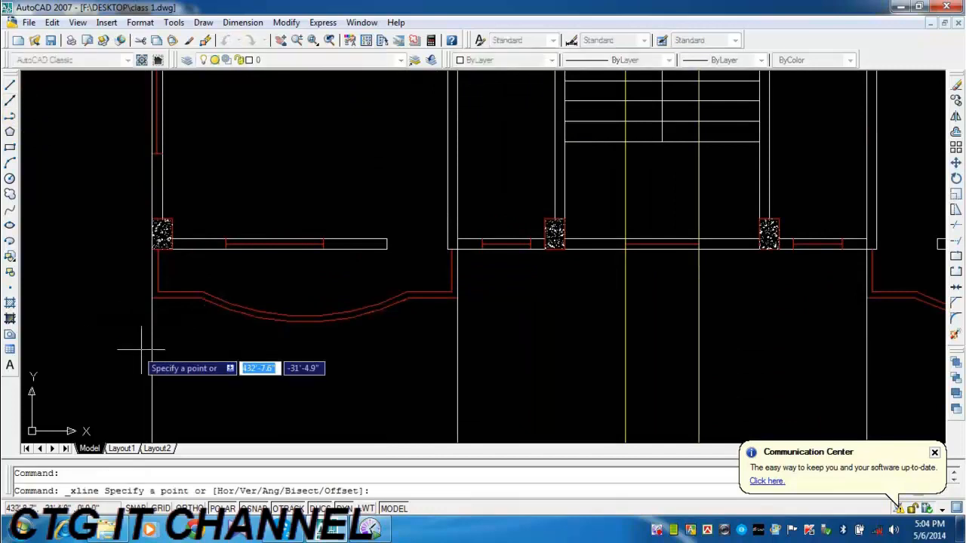
left_click(200, 296)
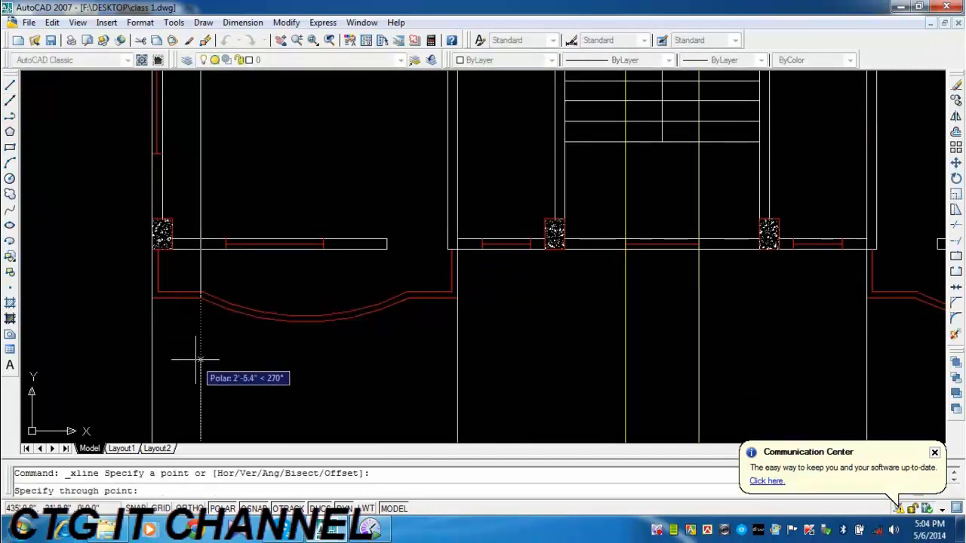
left_click(199, 347)
key("Return")
key("Return")
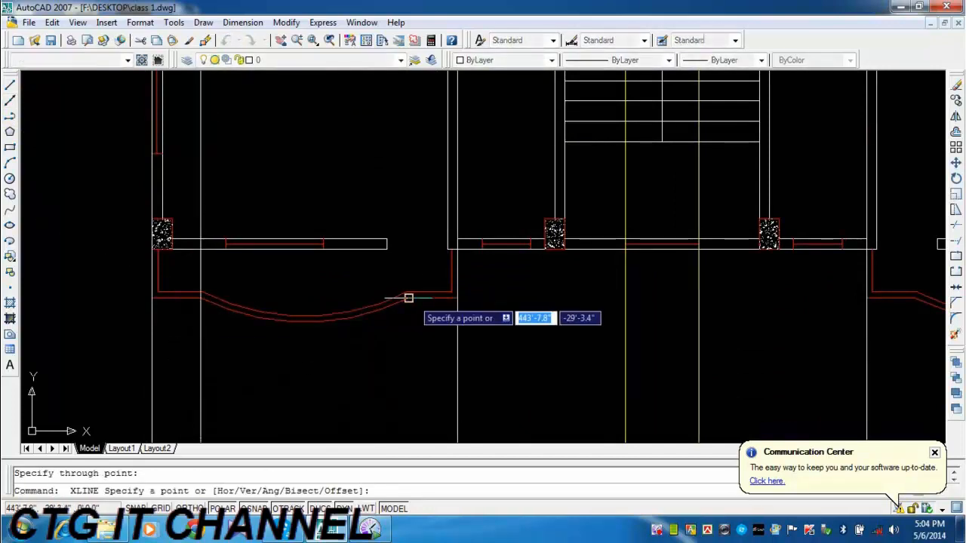
left_click(408, 298)
left_click(409, 340)
key("Return")
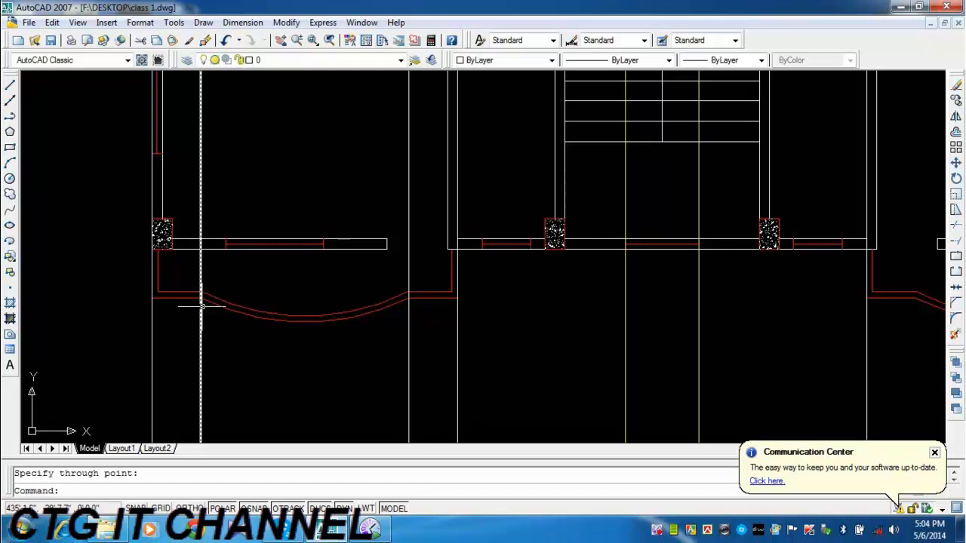
Examine where the two balcony construction lines cross the elevation around the left-hand large window and door.
scroll(335, 151, "down", 5)
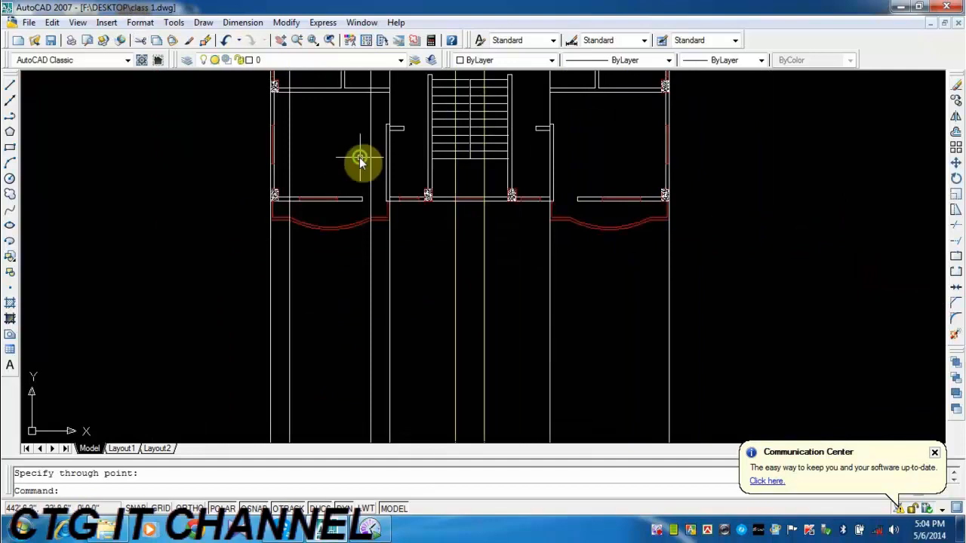
scroll(294, 88, "up", 5)
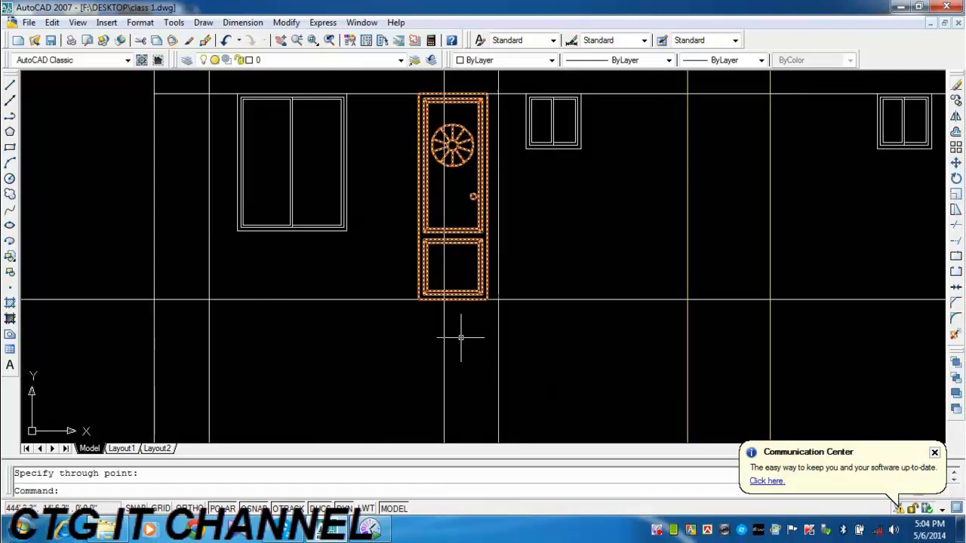
middle_click_drag(455, 334, 423, 229)
left_click(250, 285)
middle_click_drag(312, 267, 302, 327)
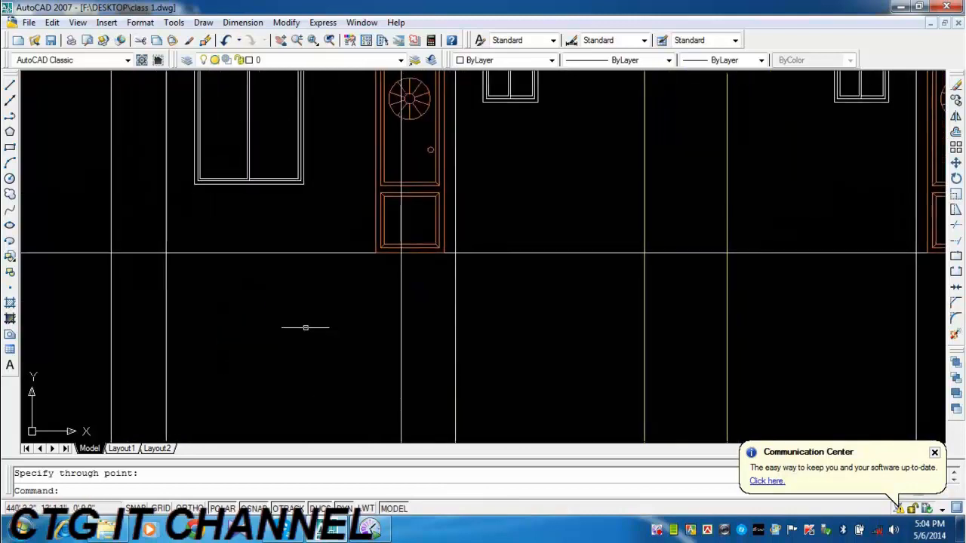
middle_click_drag(362, 237, 350, 298)
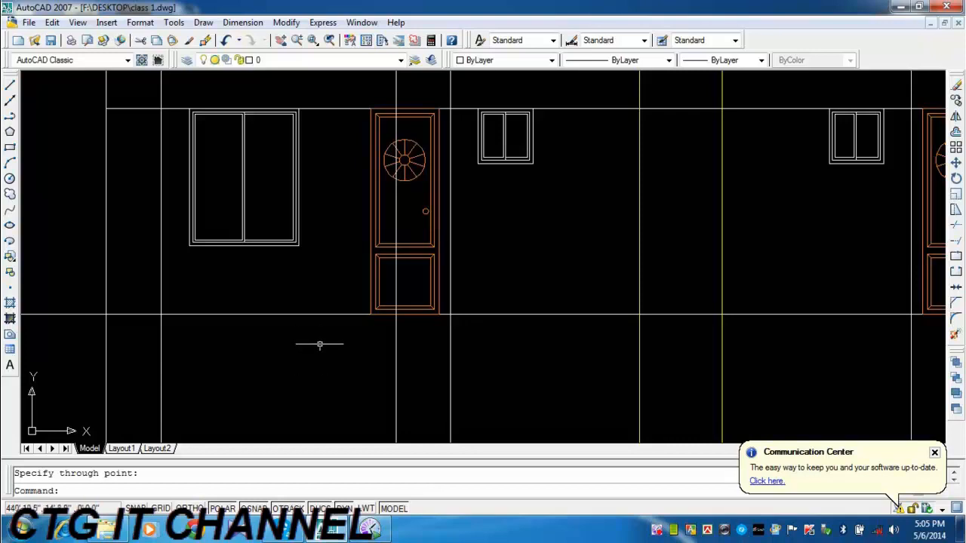
middle_click_drag(319, 342, 375, 336)
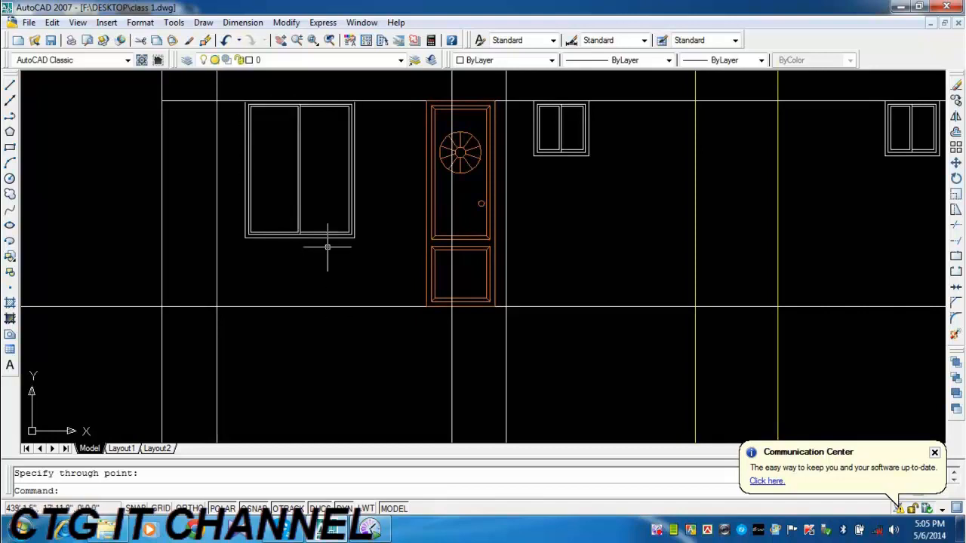
middle_click_drag(313, 154, 318, 222)
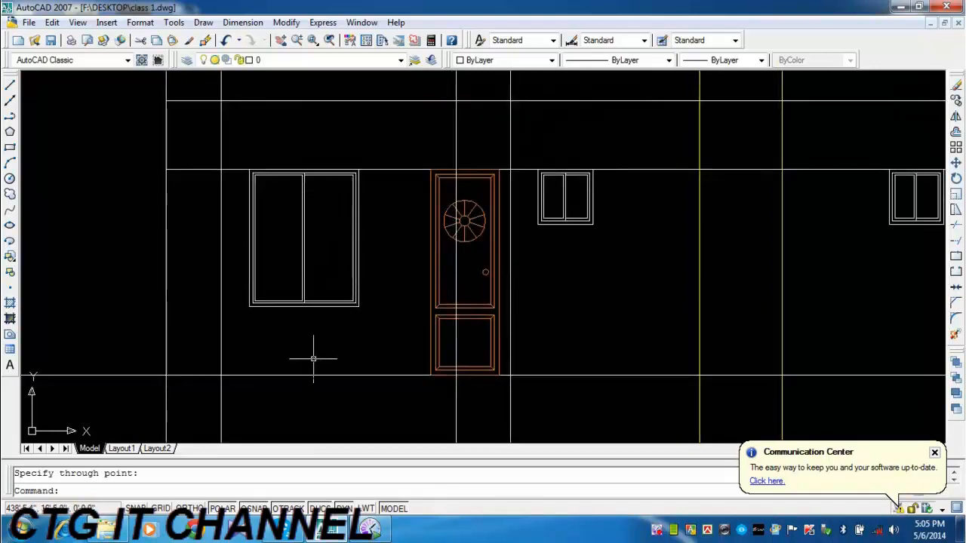
middle_click_drag(327, 319, 332, 289)
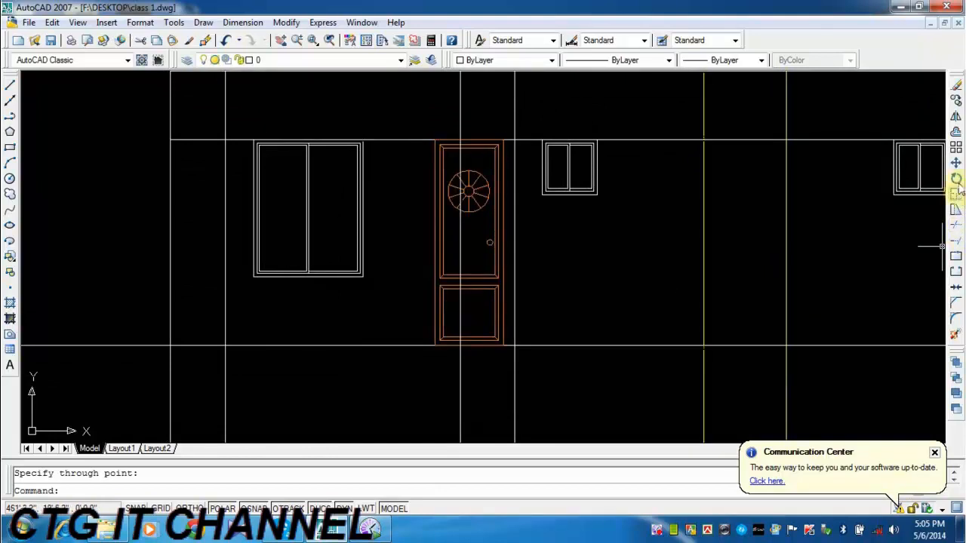
Offset the elevation's horizontal ground line 3' upward.
left_click(955, 134)
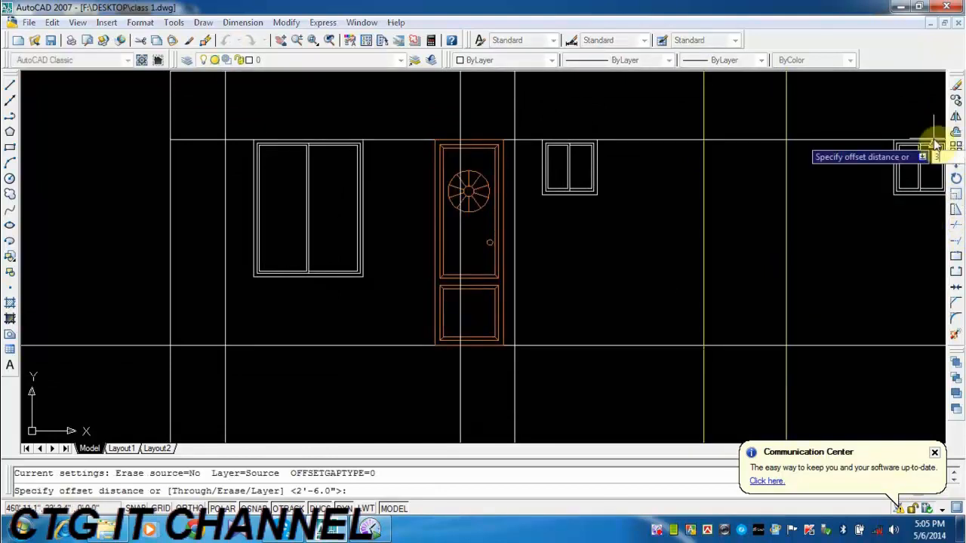
type("3'")
key("Return")
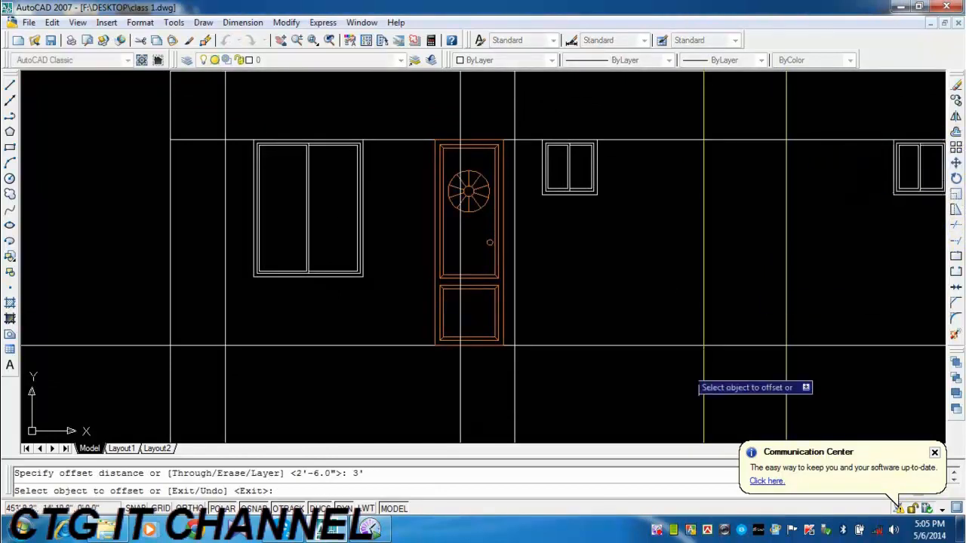
left_click(355, 346)
left_click(358, 319)
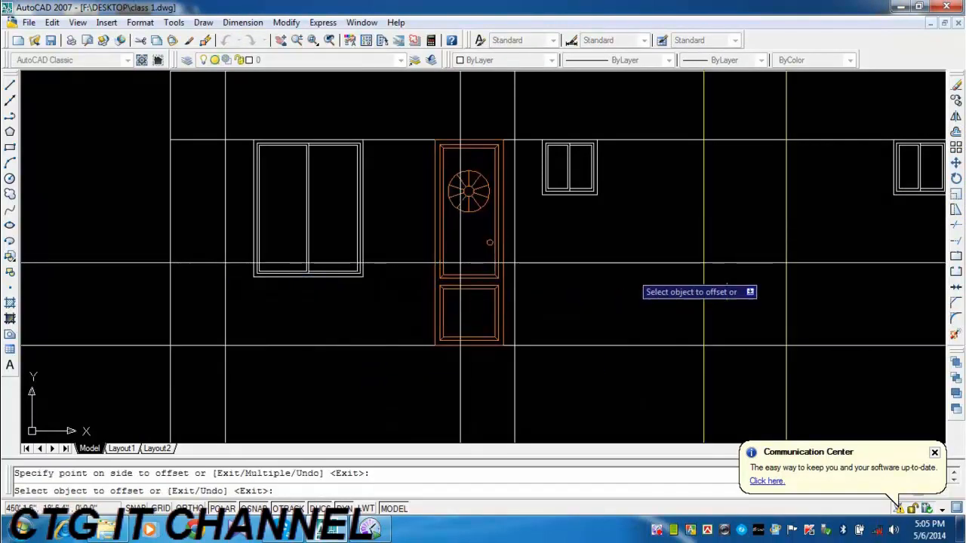
Trim the offset line outside the left outer wall line and between the left balcony bay and the first yellow line.
middle_click_drag(651, 264, 520, 284)
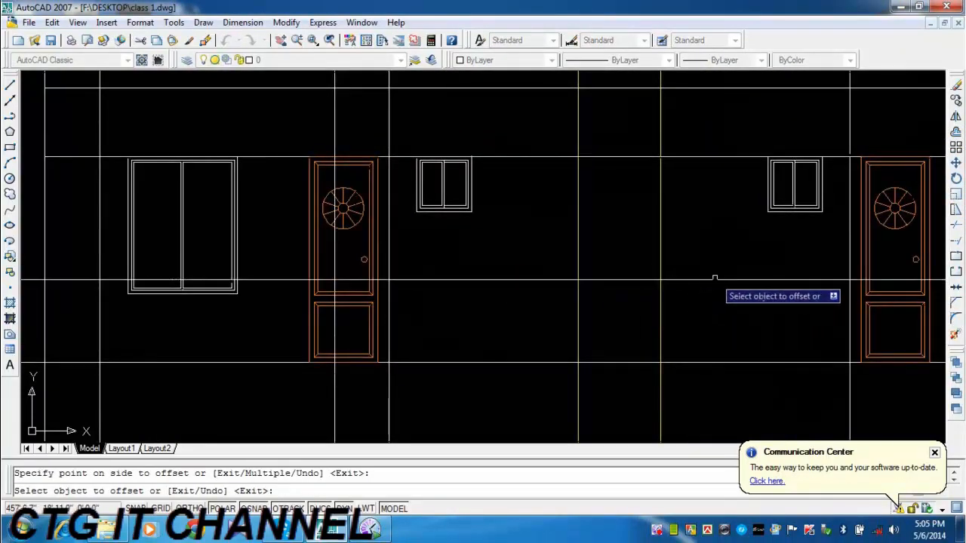
middle_click_drag(843, 288, 629, 309)
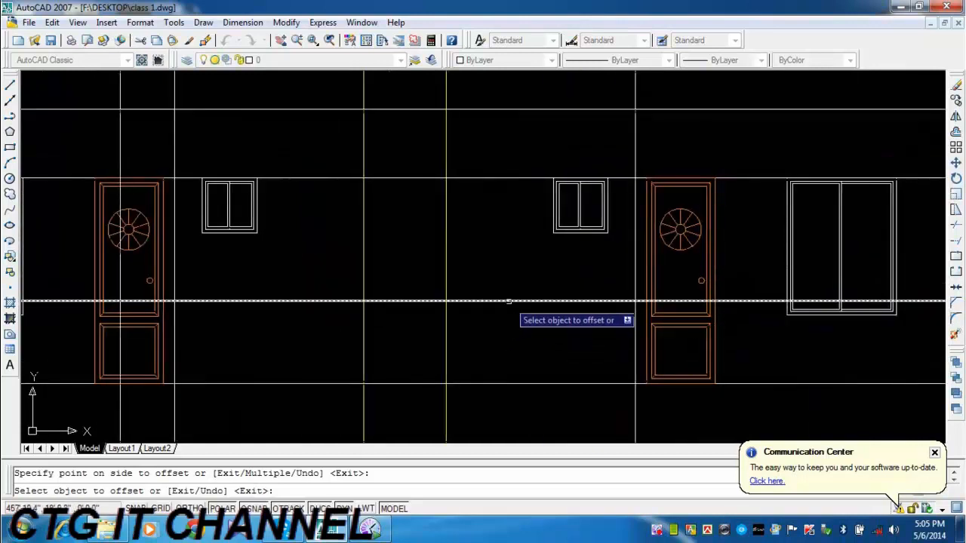
middle_click_drag(428, 317, 787, 280)
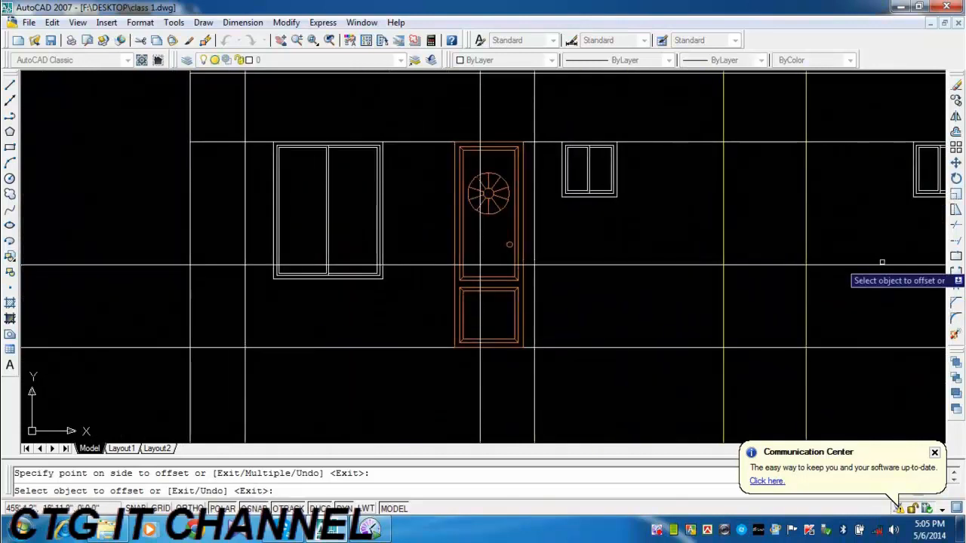
left_click(955, 225)
key("Return")
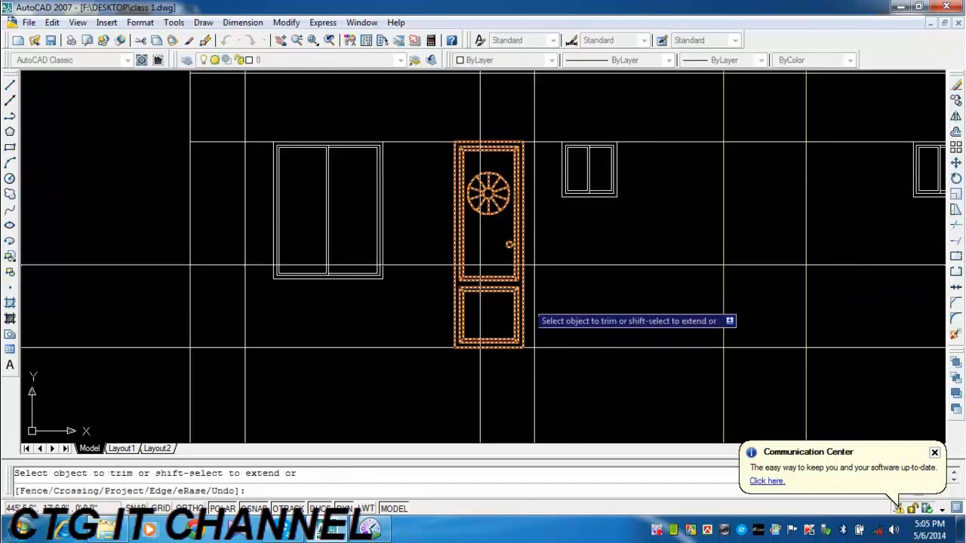
left_click(579, 255)
left_click(566, 280)
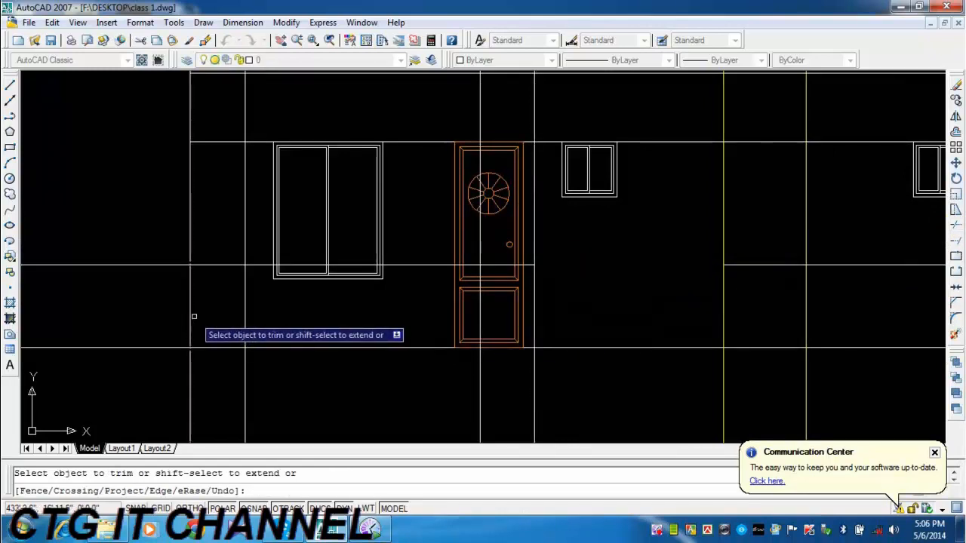
left_click(170, 263)
Trim the offset line from the first yellow line to the right-hand balcony bay, and beyond the right outer wall line.
middle_click_drag(466, 302, 186, 346)
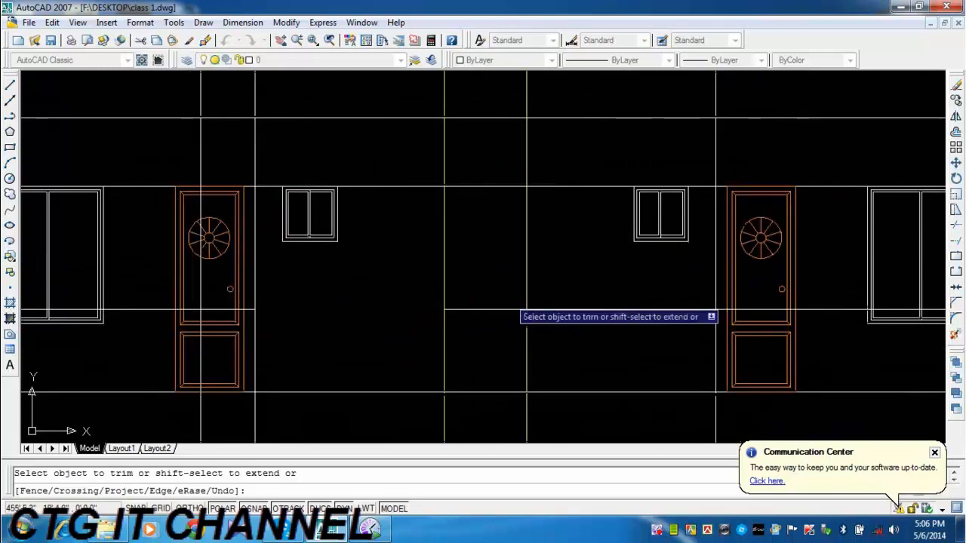
left_click(491, 302)
left_click(481, 323)
left_click(584, 301)
left_click(580, 322)
middle_click_drag(661, 333, 419, 359)
left_click(861, 314)
left_click(846, 344)
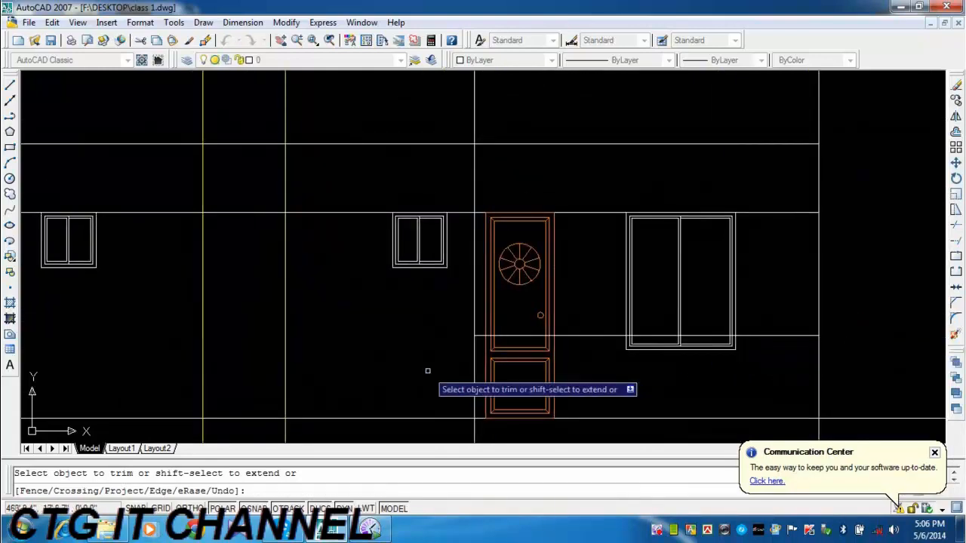
middle_click_drag(88, 406, 554, 344)
scroll(420, 290, "up", 2)
middle_click_drag(403, 312, 487, 307)
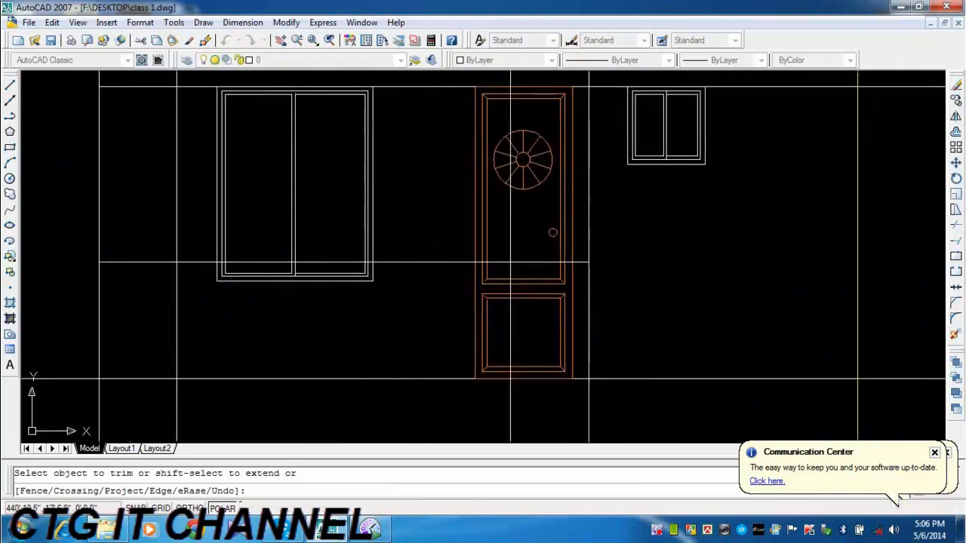
key("Escape")
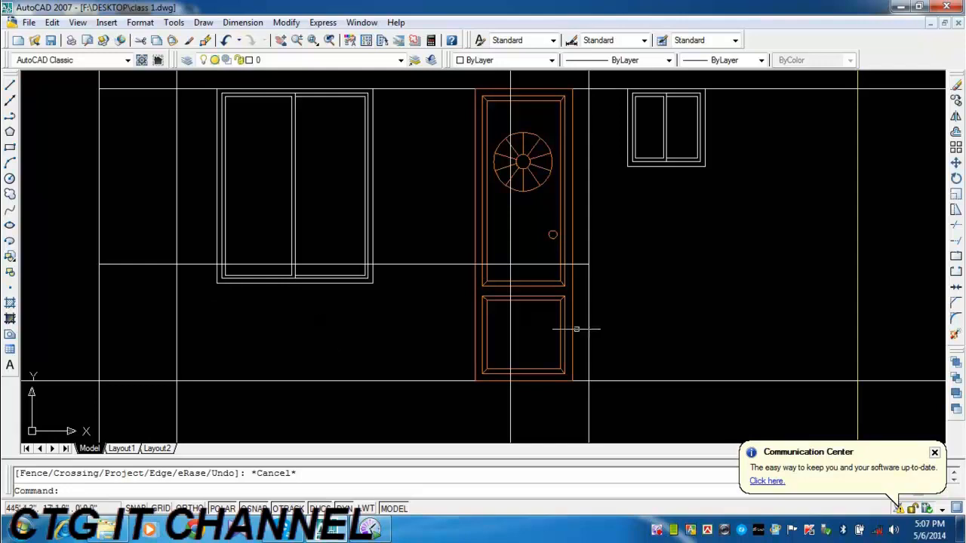
Try to trim the offset line where it crosses the left-hand large window.
left_click(954, 226)
key("Return")
left_click(407, 308)
left_click(189, 270)
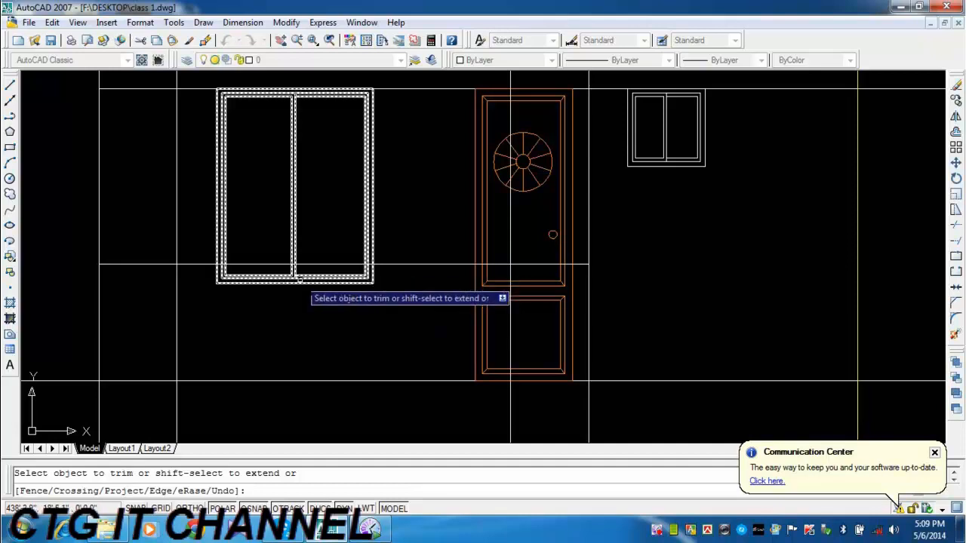
key("Escape")
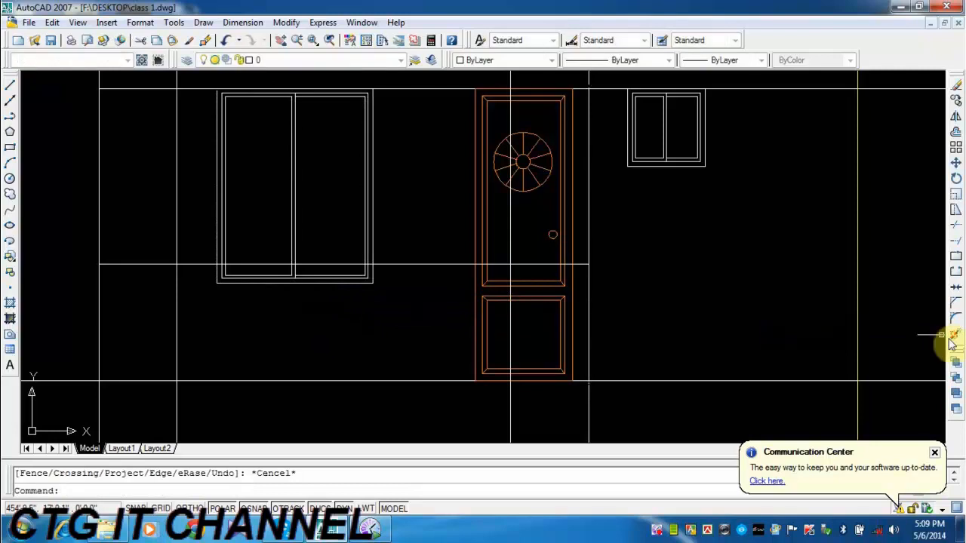
Explode the left-hand large window block and the door block beside it.
left_click(955, 335)
left_click(371, 284)
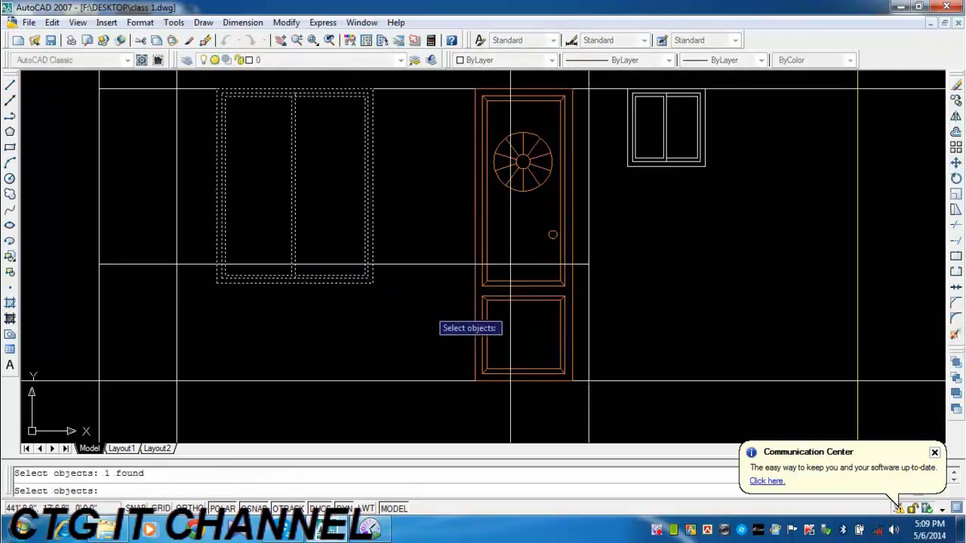
key("Return")
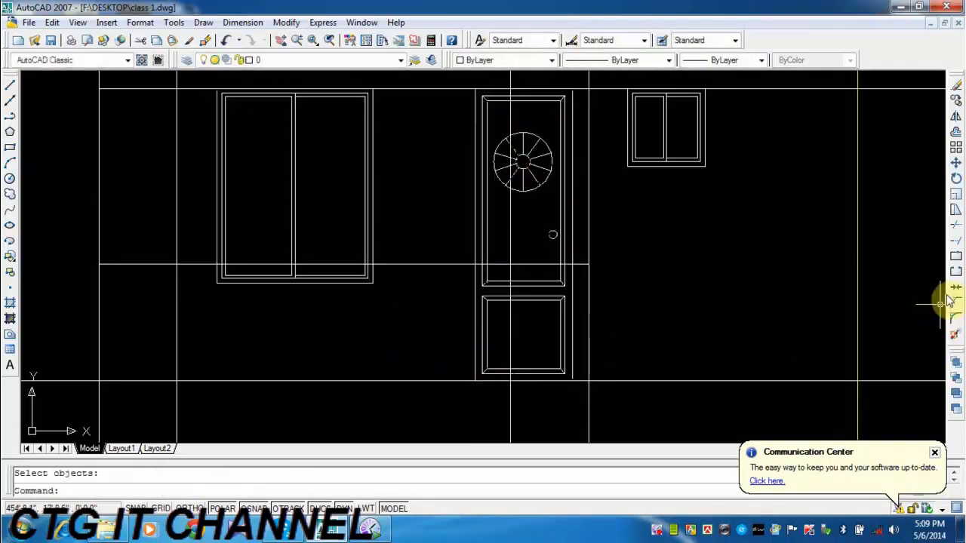
Trim the left-hand large window's vertical lines below the horizontal offset line.
left_click(955, 226)
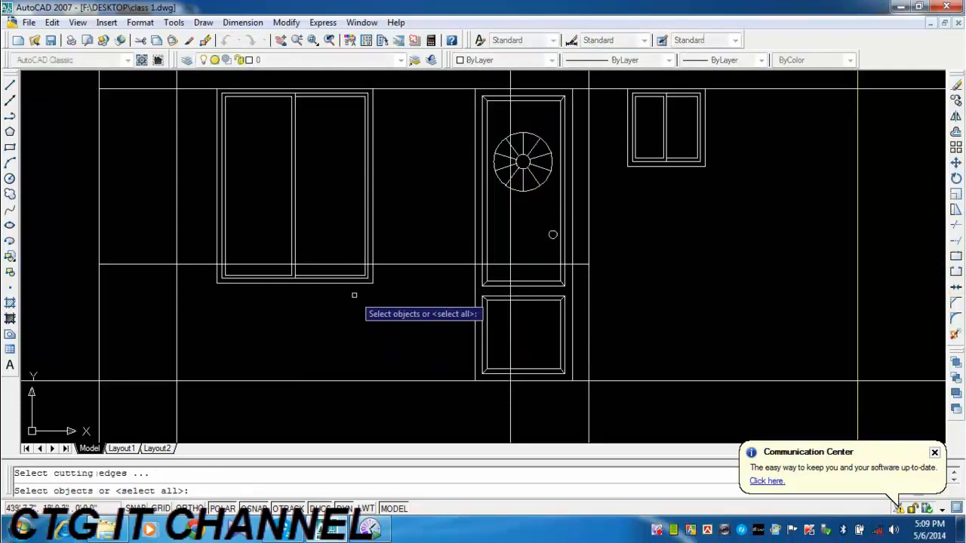
key("Return")
left_click(394, 302)
left_click(203, 278)
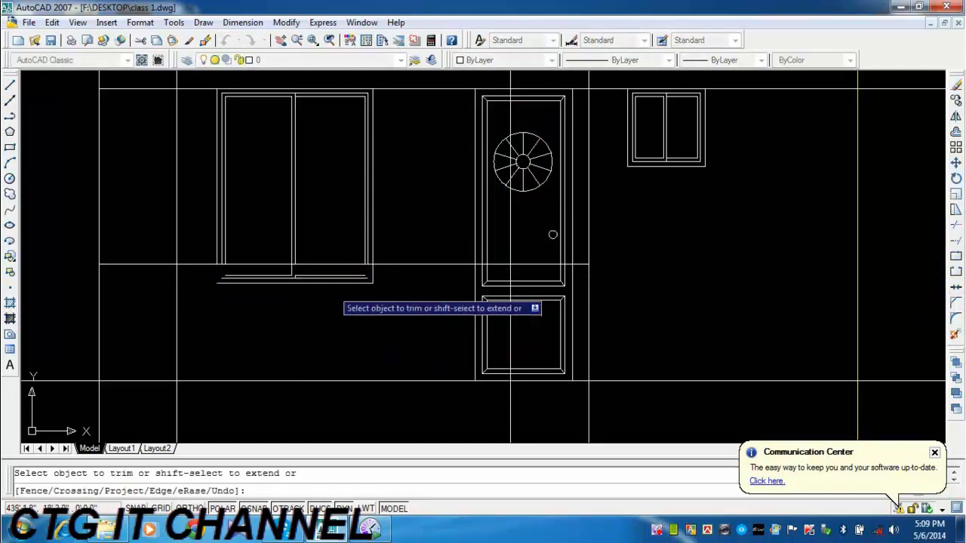
Trim the vertical frame and panel lines of the door beside the large window below the offset line.
middle_click_drag(465, 334, 366, 316)
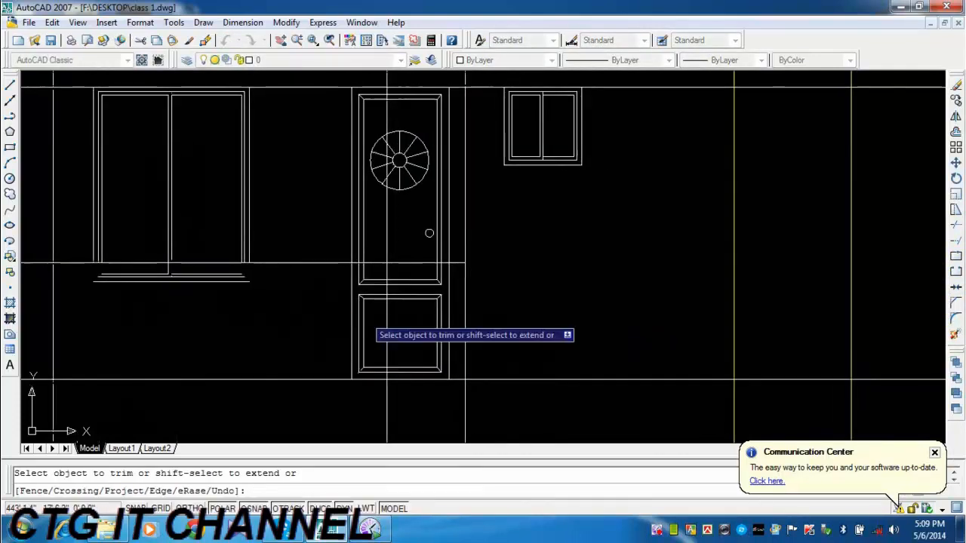
left_click(377, 276)
left_click(336, 343)
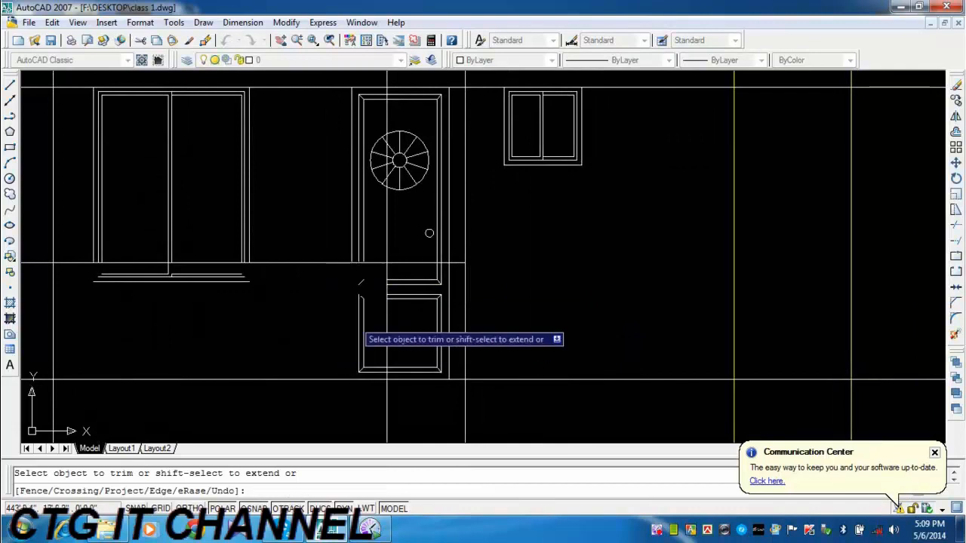
scroll(443, 270, "up", 3)
left_click(427, 277)
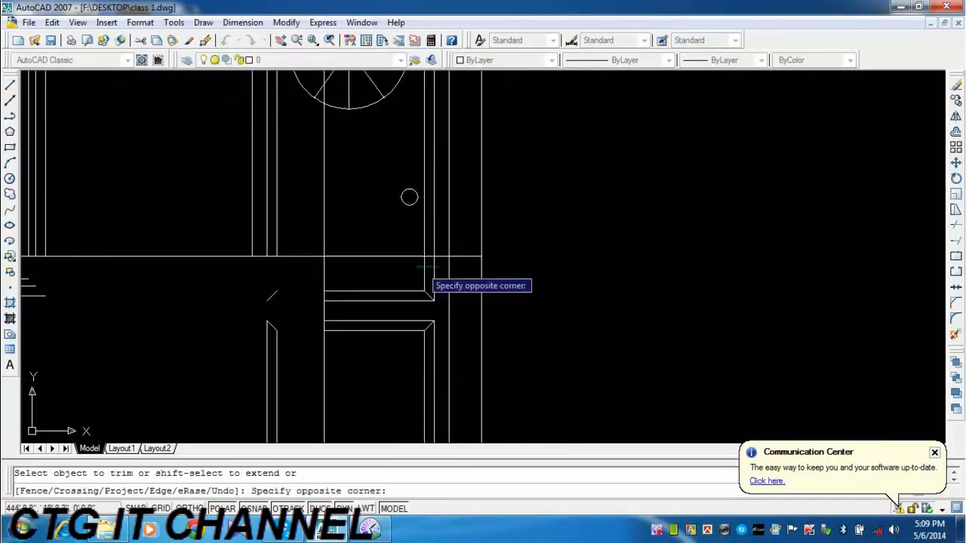
left_click(415, 301)
scroll(431, 333, "down", 2)
middle_click_drag(430, 334, 417, 293)
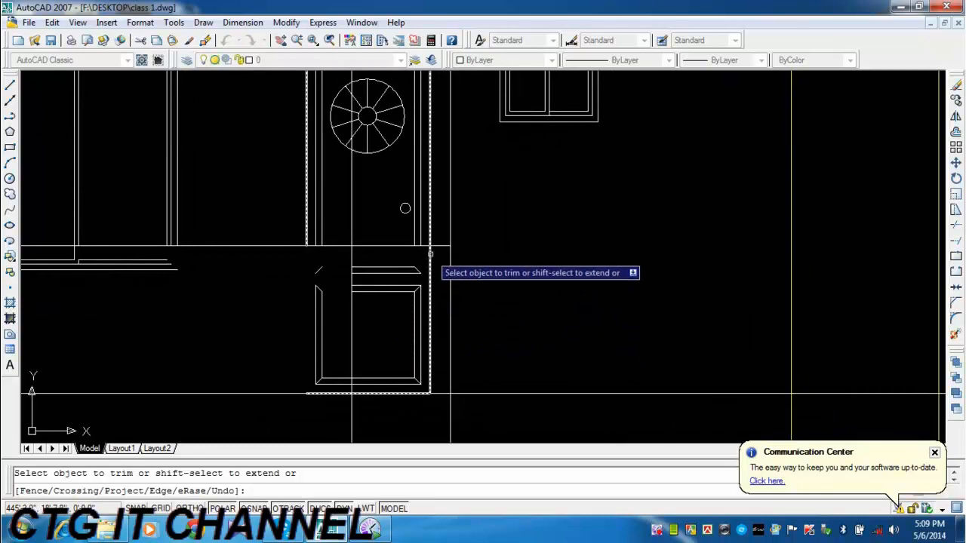
key("Escape")
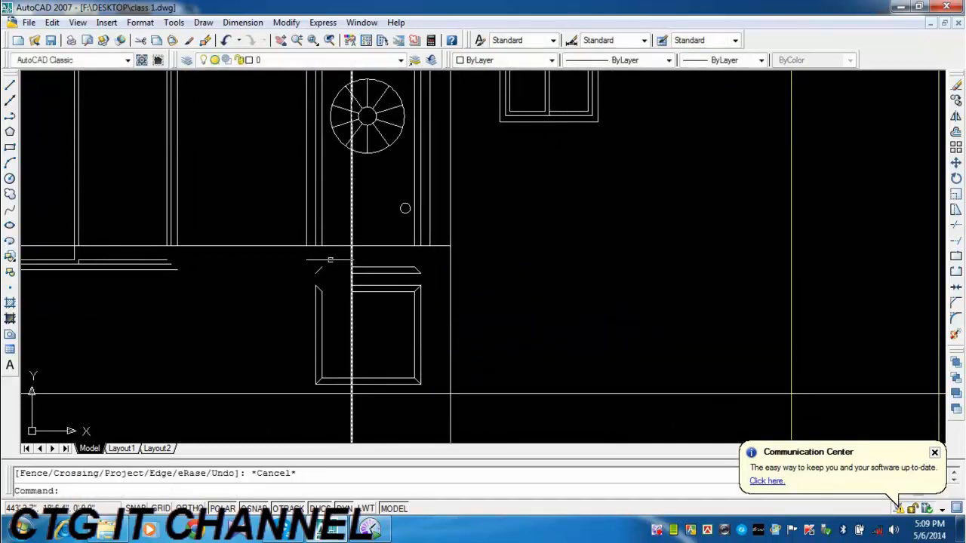
Erase the leftover door panel pieces between the offset line and the ground line.
left_click(304, 257)
left_click(431, 391)
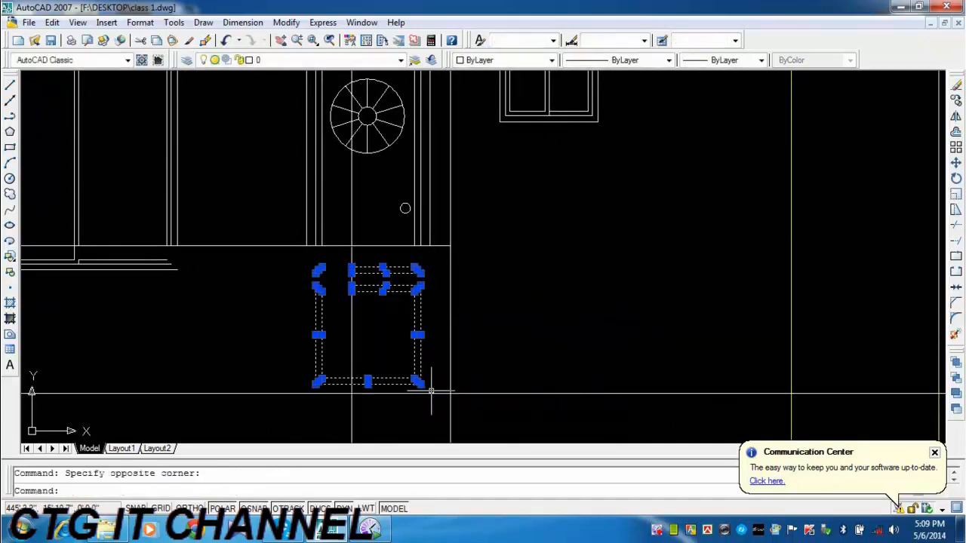
key("Delete")
Erase the leftover bottom frame segments of the large window below the offset line.
middle_click_drag(235, 279, 341, 279)
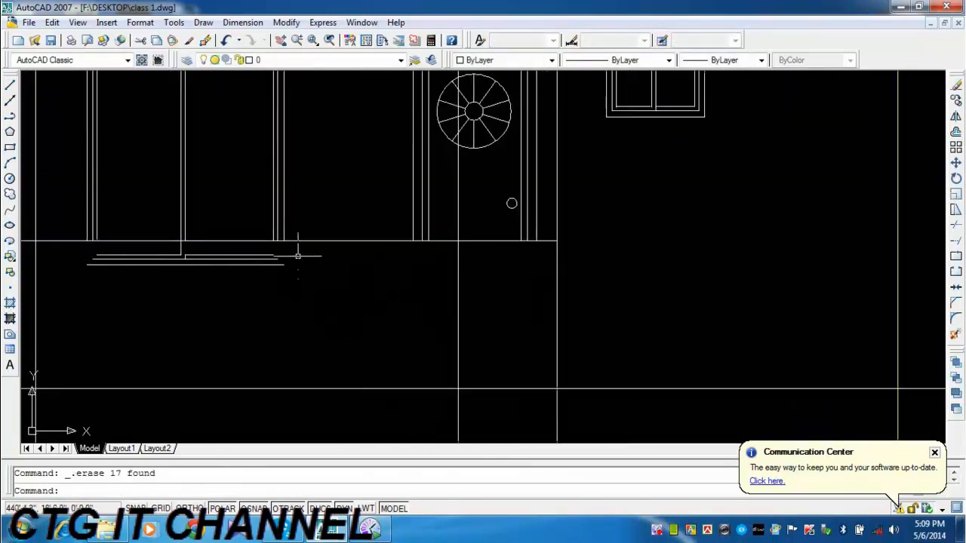
left_click(299, 252)
left_click(183, 302)
key("Delete")
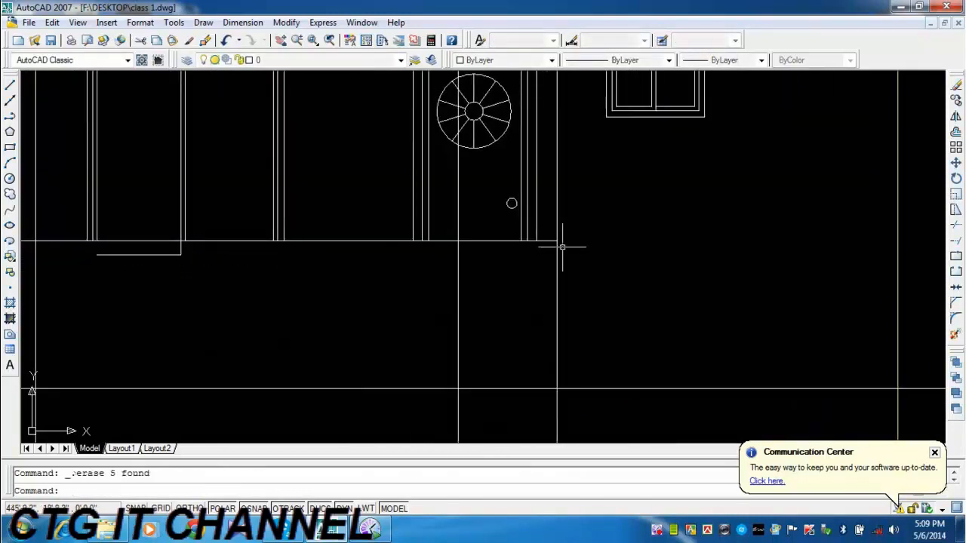
Trim the large window's centre line at the offset line and erase the remaining horizontal segment beneath it.
left_click(956, 226)
key("Return")
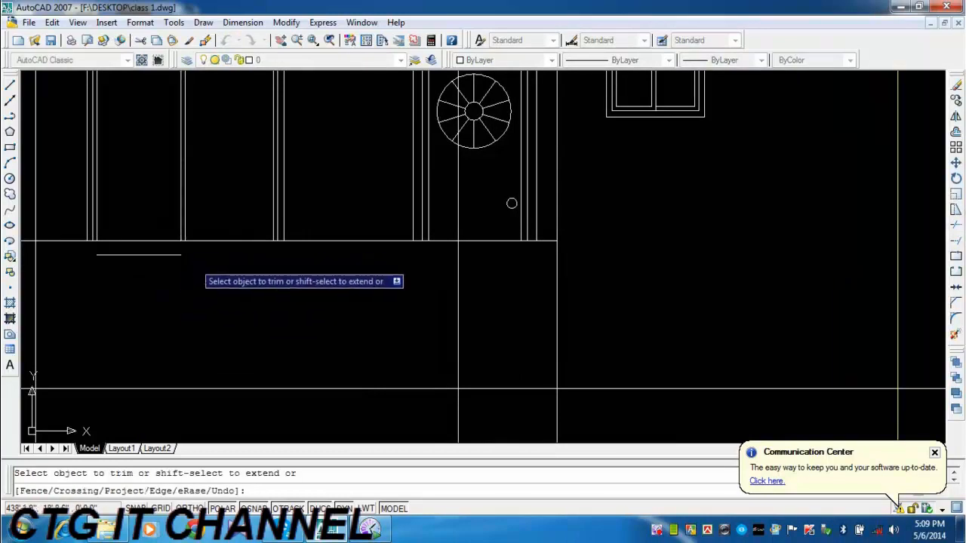
key("Escape")
left_click(185, 259)
left_click(175, 263)
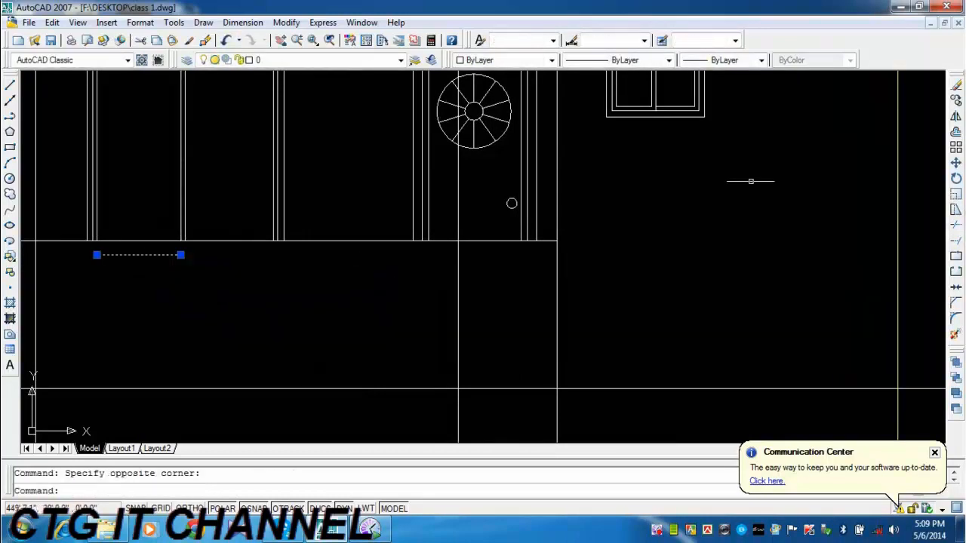
left_click(955, 86)
Trim the two inner vertical construction lines of the left balcony bay below the ground line.
scroll(772, 241, "down", 2)
middle_click_drag(724, 307, 572, 343)
scroll(600, 339, "down", 2)
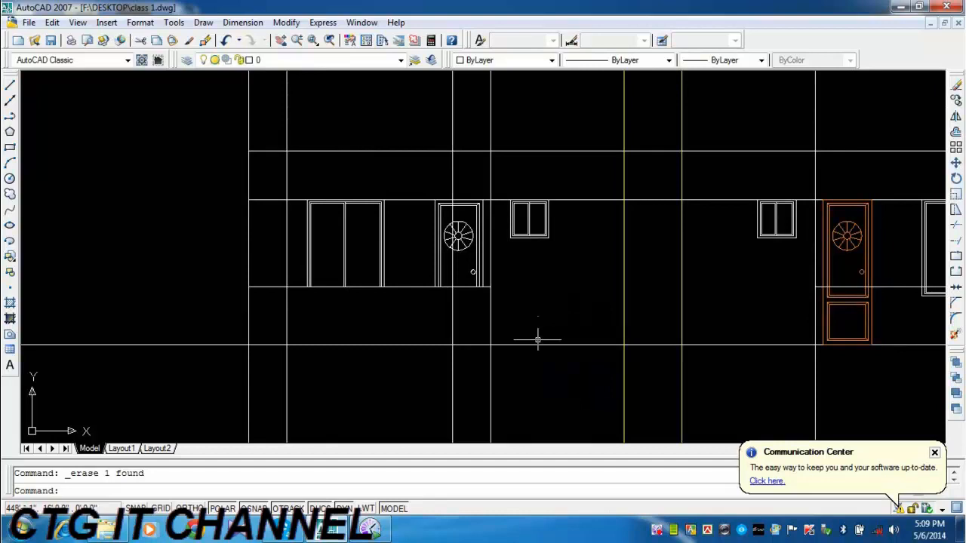
middle_click_drag(416, 335, 398, 330)
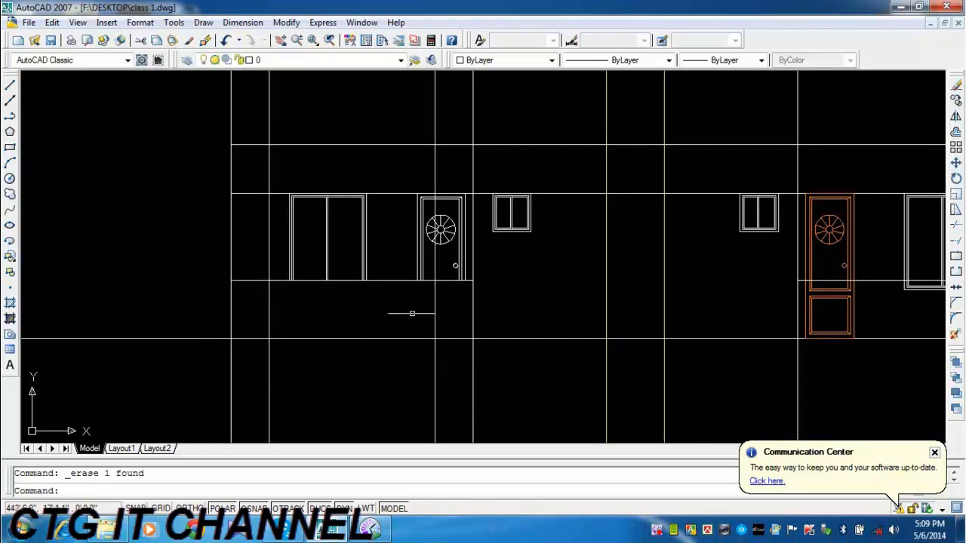
middle_click_drag(442, 305, 383, 337)
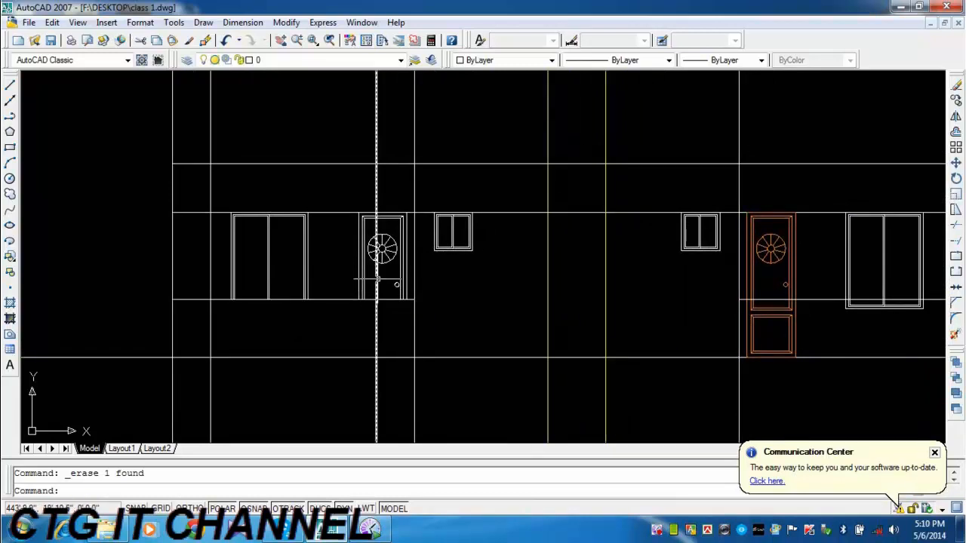
left_click(955, 226)
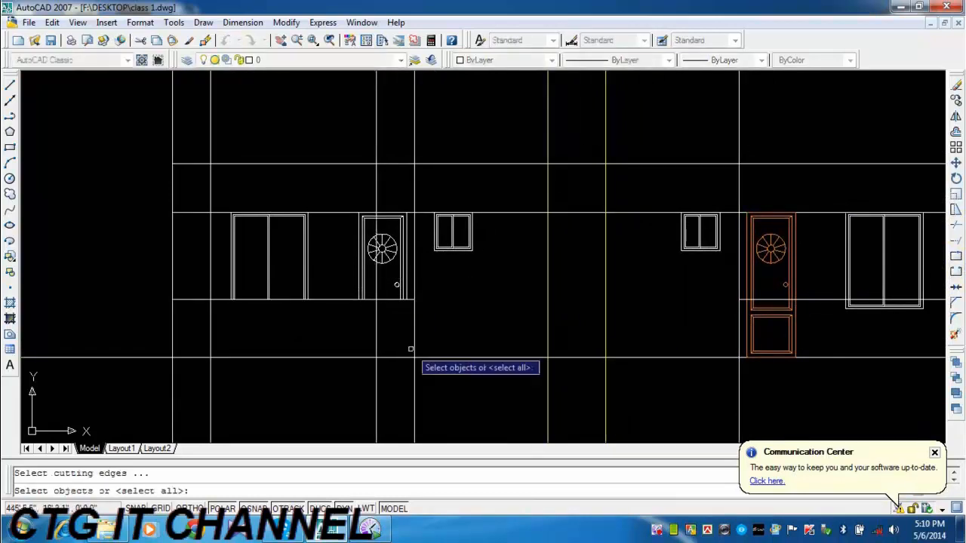
key("Return")
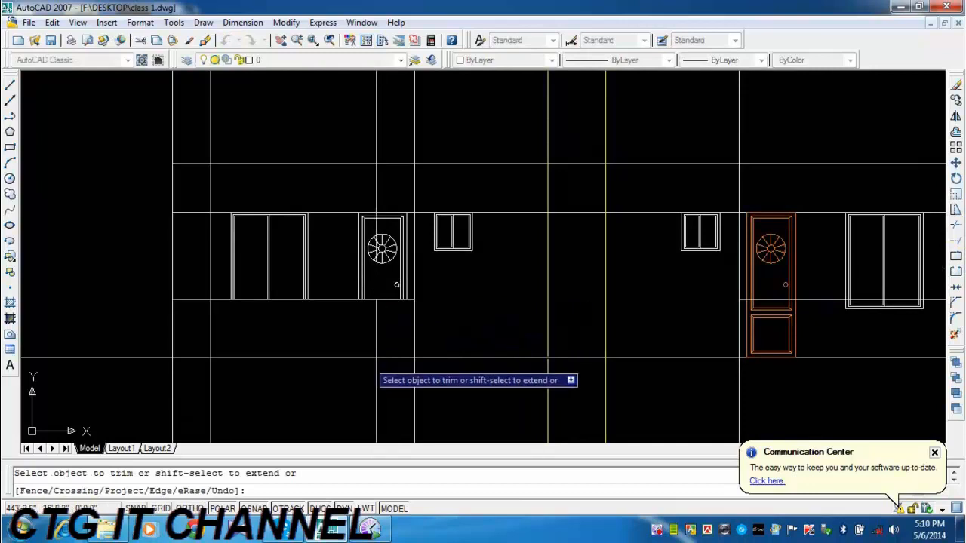
left_click(376, 377)
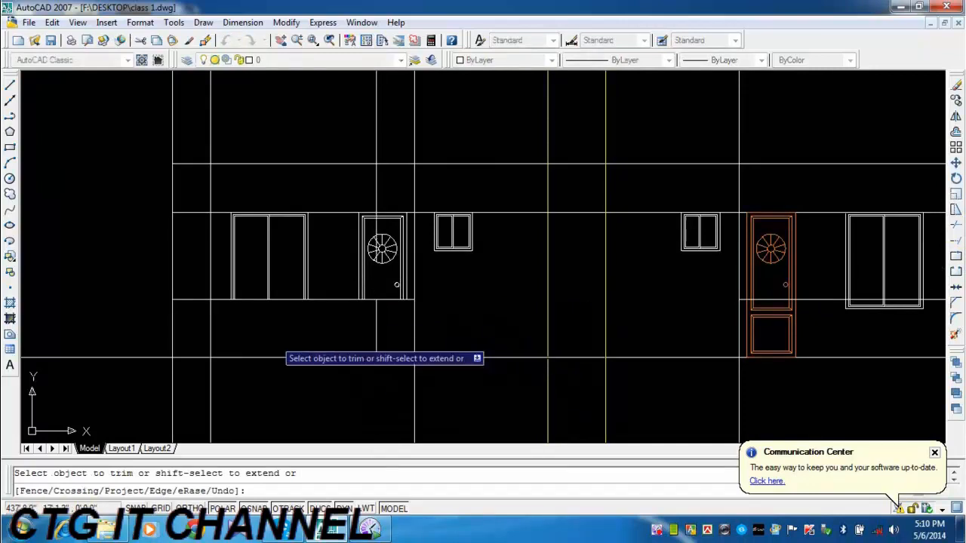
left_click(211, 374)
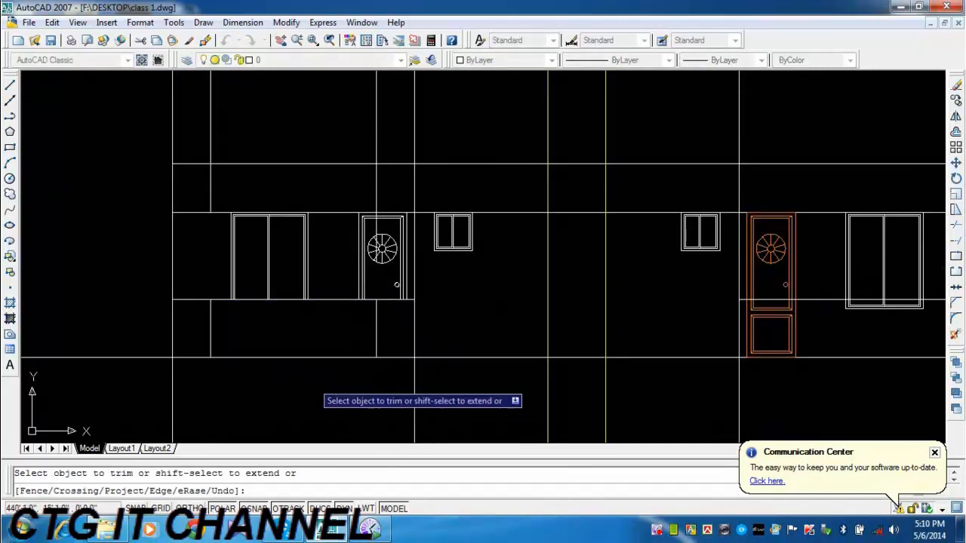
key("Escape")
Erase the upper remainders of the two inner vertical construction lines above the left balcony bay.
left_click(385, 113)
left_click(207, 142)
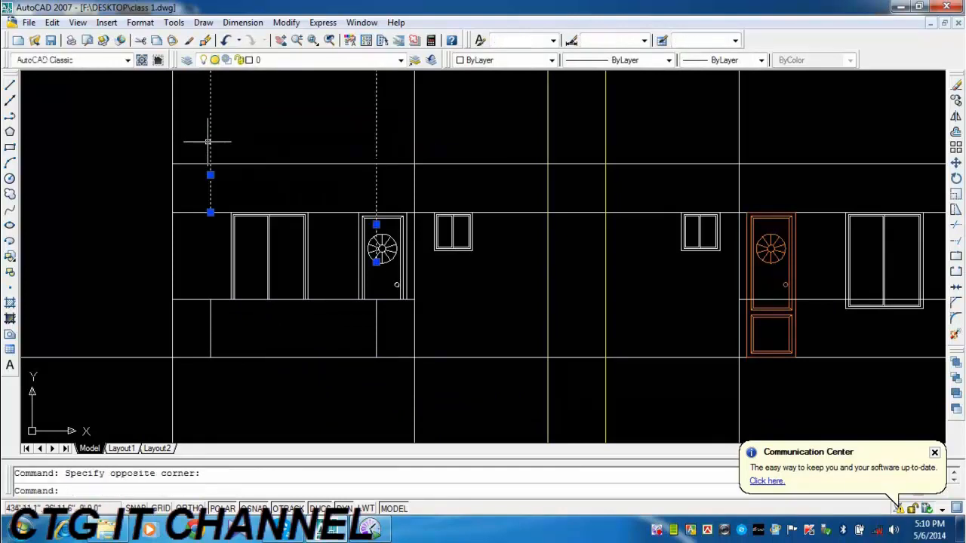
left_click(956, 86)
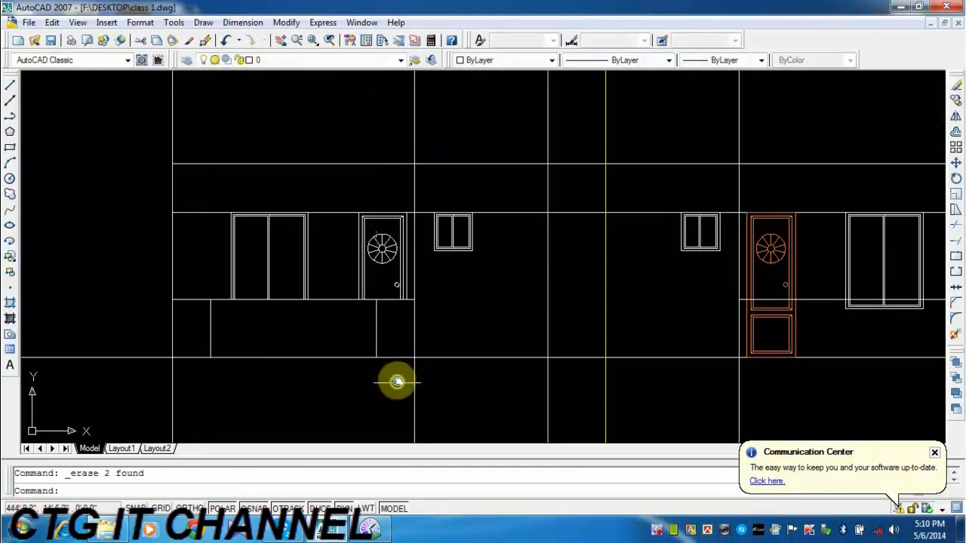
Change the color of the exploded left-hand door's lines to index color 22.
middle_click_drag(399, 379, 406, 360)
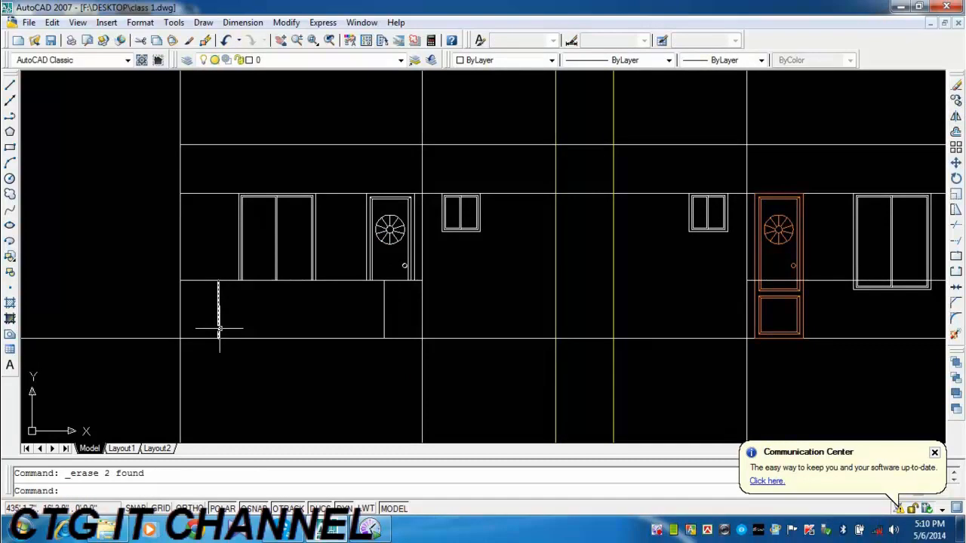
scroll(274, 280, "up", 2)
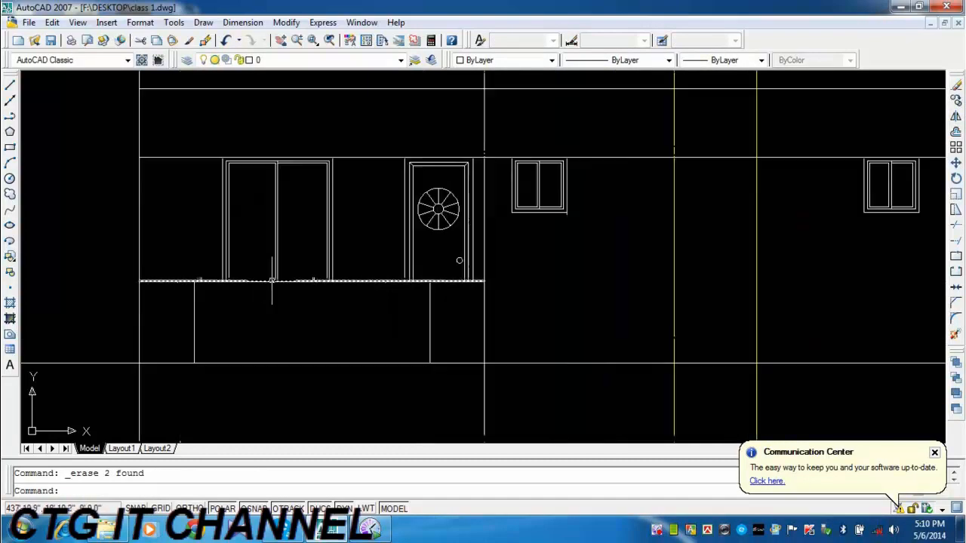
mouse_move(318, 332)
middle_mouse_down()
mouse_move(355, 314)
mouse_move(336, 332)
middle_mouse_up()
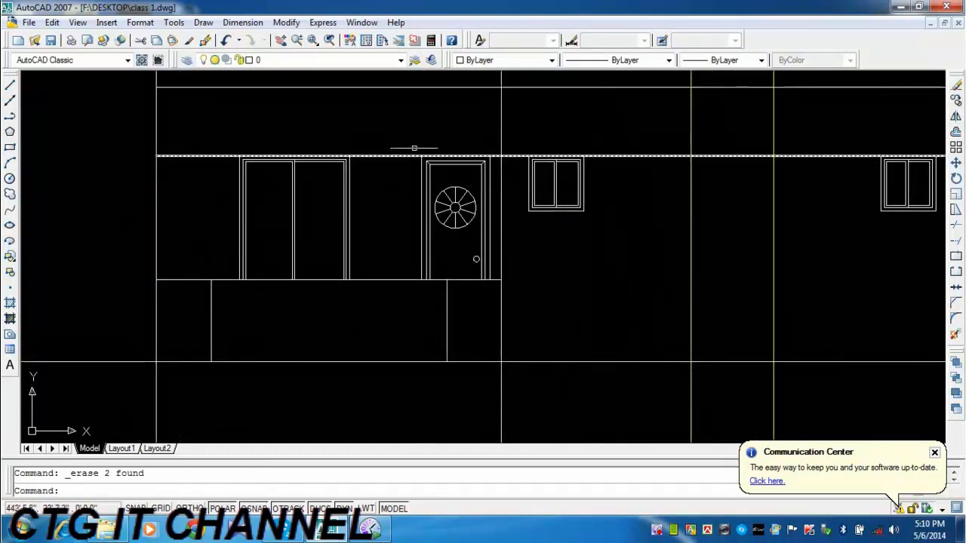
left_click(410, 145)
left_click(494, 295)
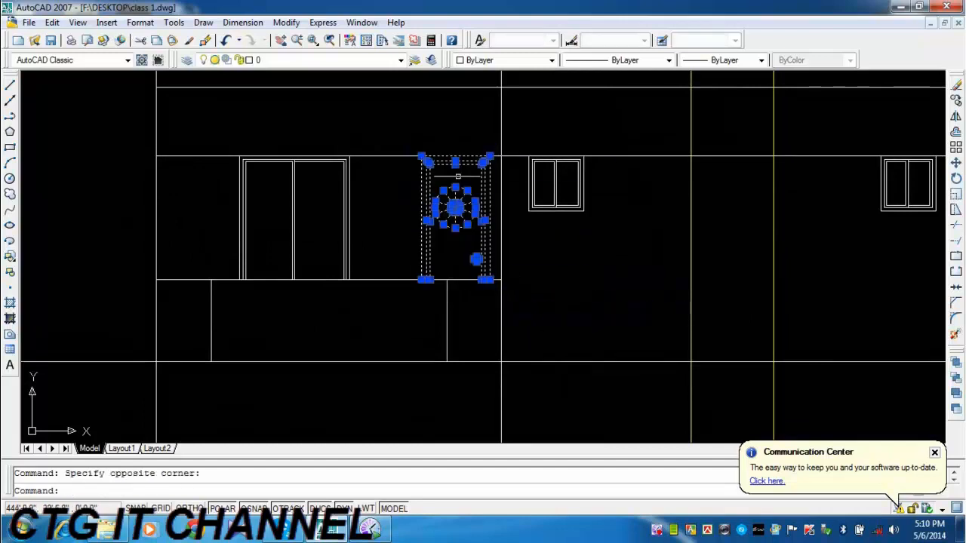
left_click(490, 60)
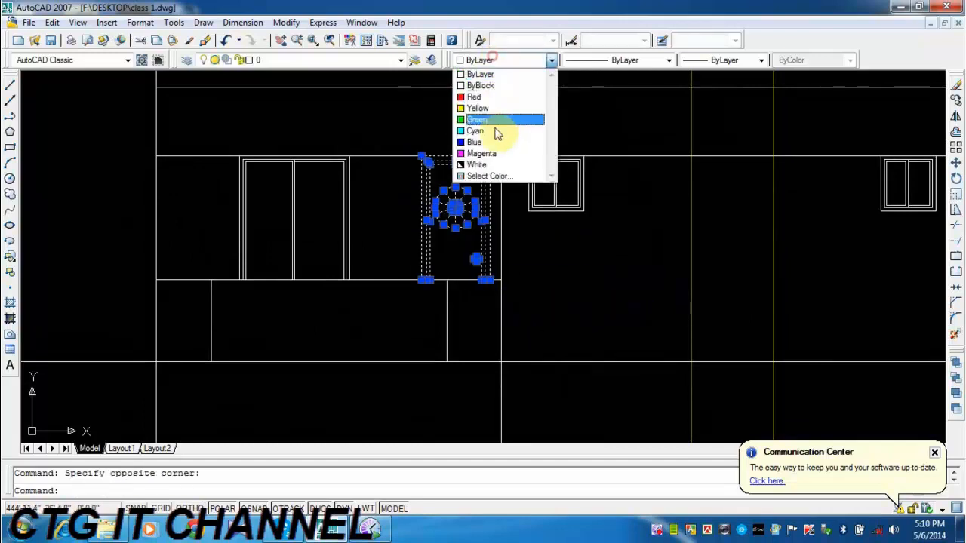
left_click(489, 176)
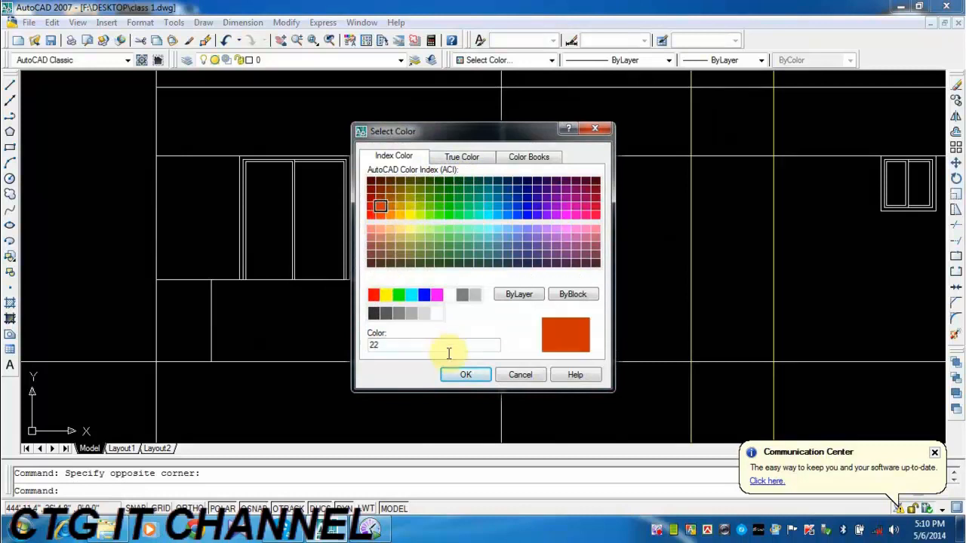
left_click(460, 374)
key("Escape")
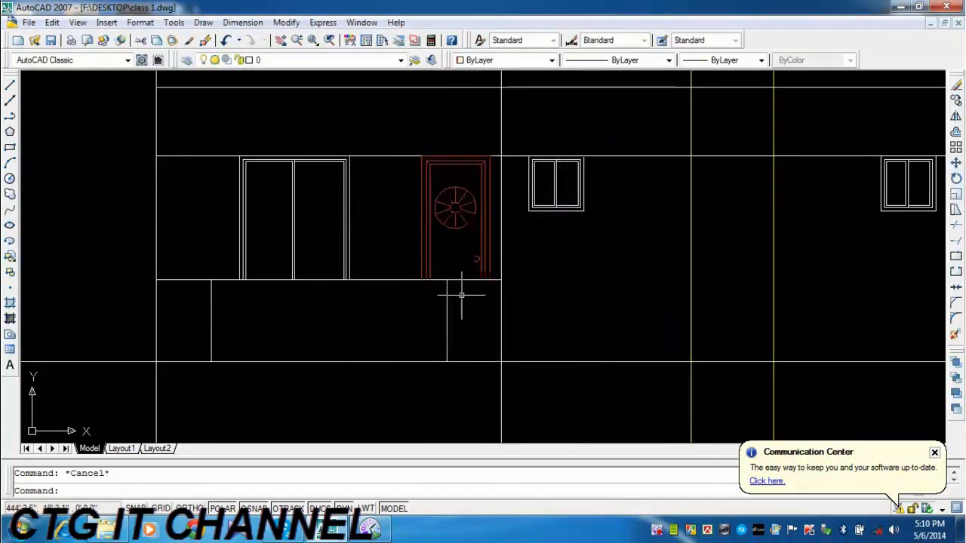
Offset the short vertical line below the left-hand door inward by 1.
mouse_move(352, 241)
middle_mouse_down()
mouse_move(377, 230)
mouse_move(376, 219)
mouse_move(345, 230)
middle_mouse_up()
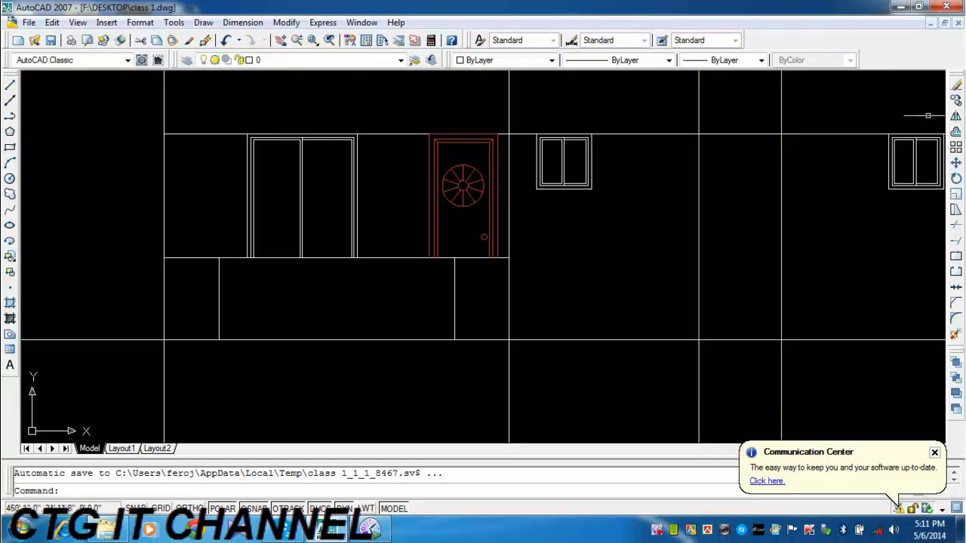
left_click(956, 133)
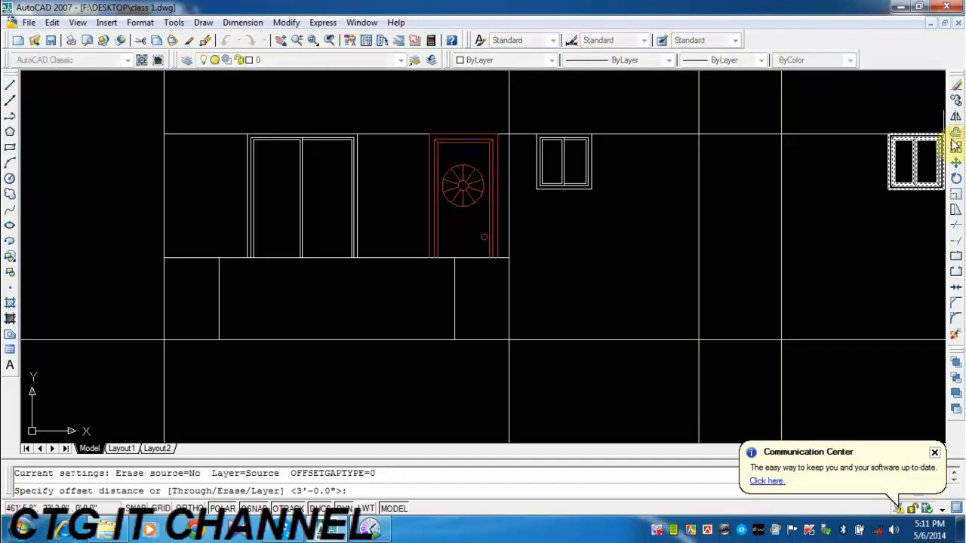
type("1")
key("Return")
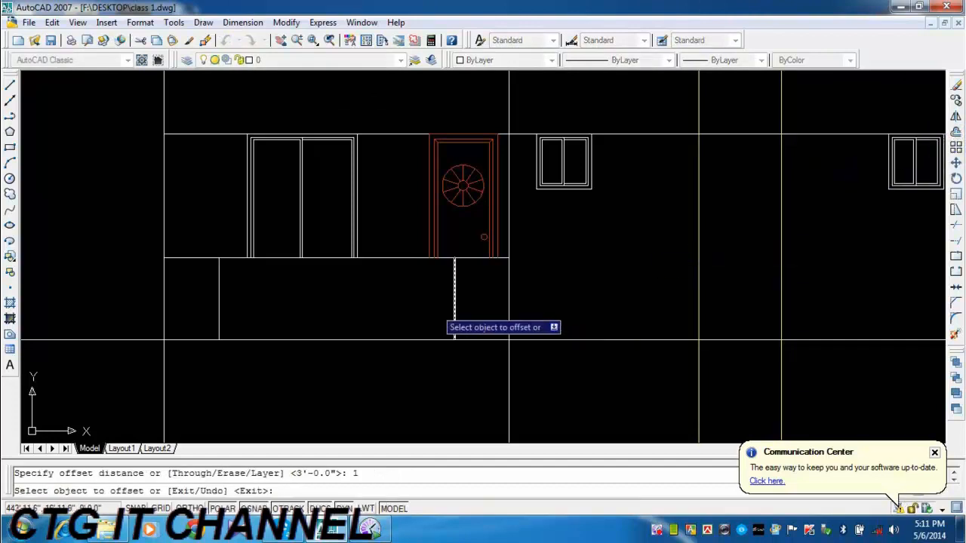
left_click(454, 303)
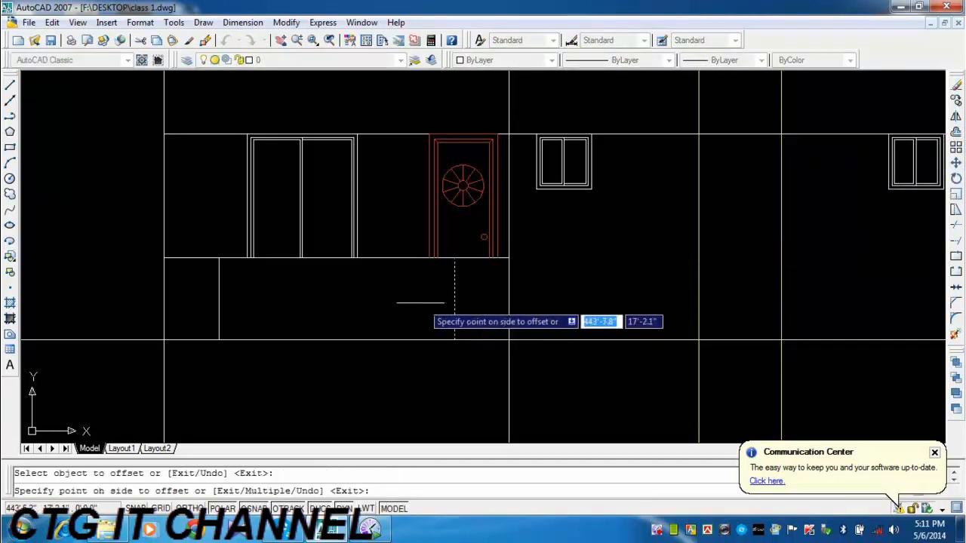
Offset the short vertical line at the other end of the left balcony inward three times in succession by 1.
left_click(217, 300)
scroll(220, 303, "up", 4)
left_click(212, 304)
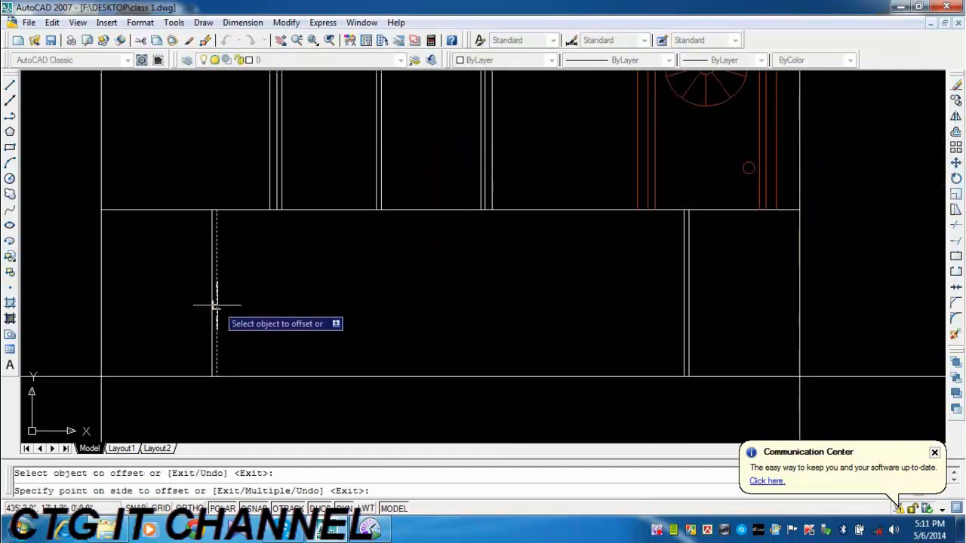
left_click(227, 307)
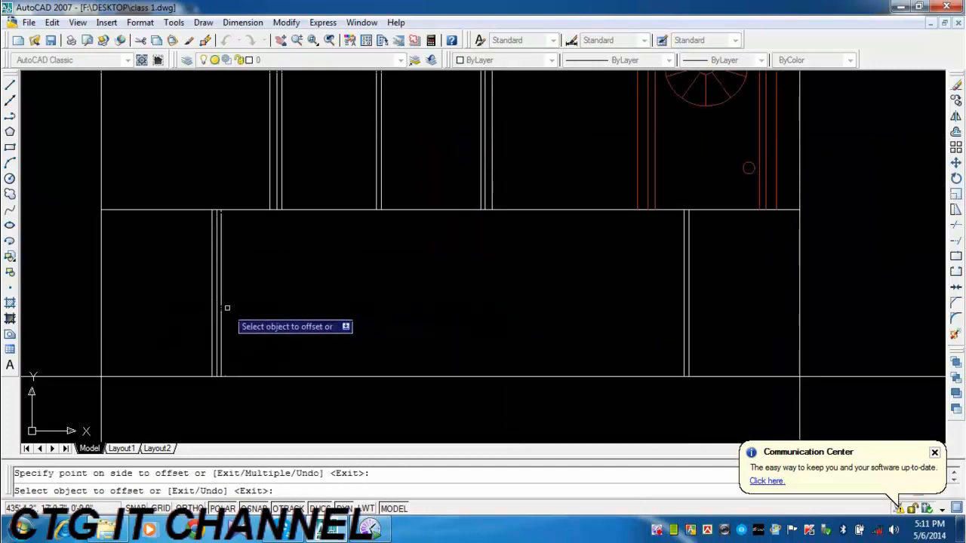
Offset the innermost line below the left-hand door inward twice in succession by 1.
left_click(683, 319)
left_click(658, 320)
left_click(677, 319)
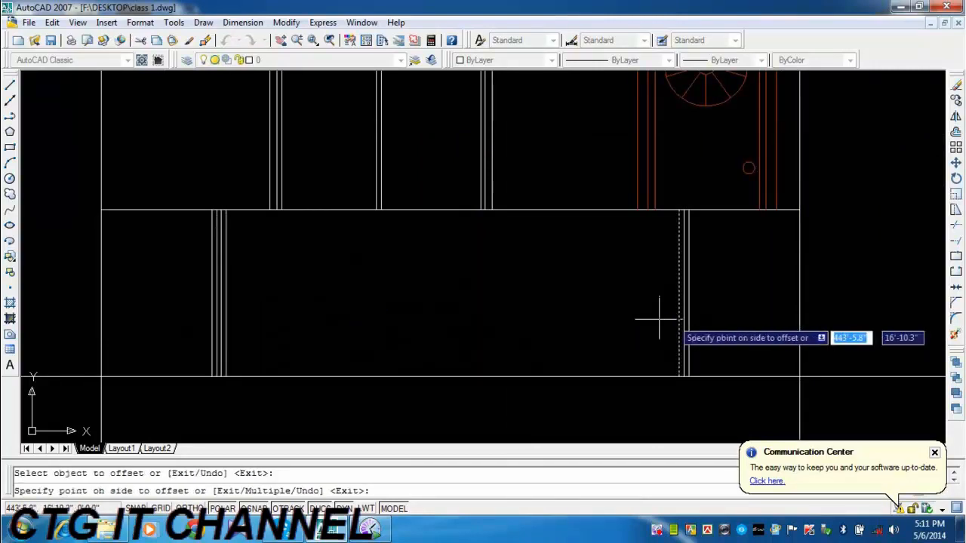
left_click(658, 320)
Offset the innermost baluster line at the door end of the left balcony inward twice in succession by 2.
left_click(955, 134)
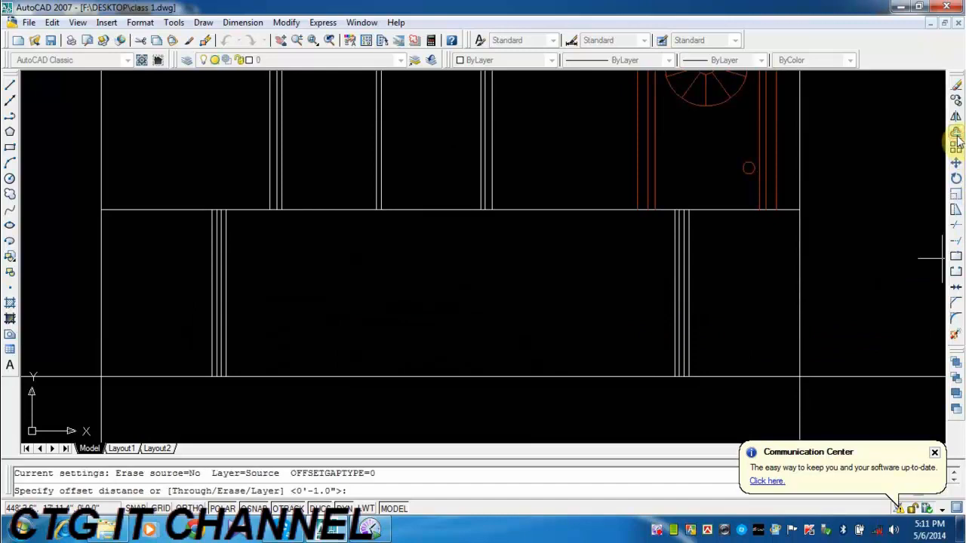
type("2")
key("Return")
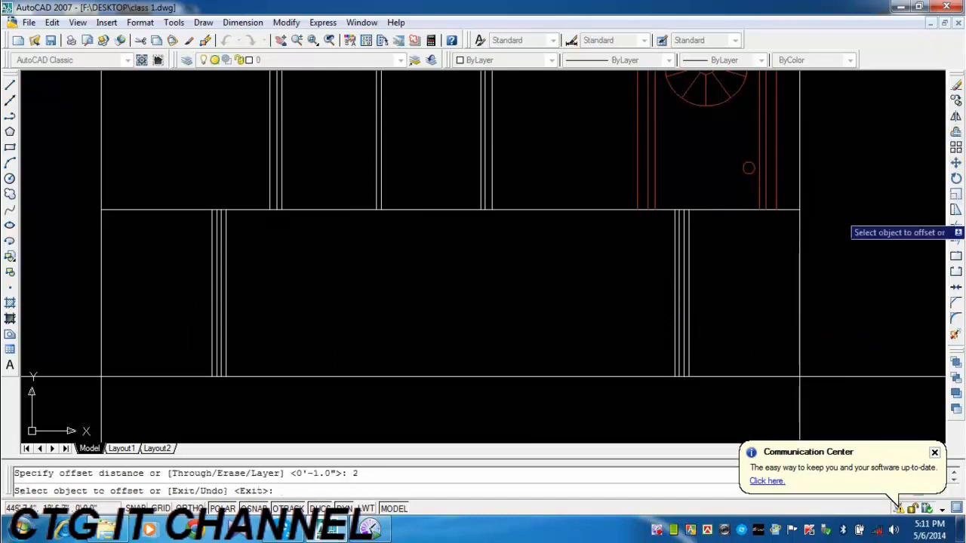
left_click(674, 307)
left_click(626, 308)
left_click(666, 307)
left_click(567, 312)
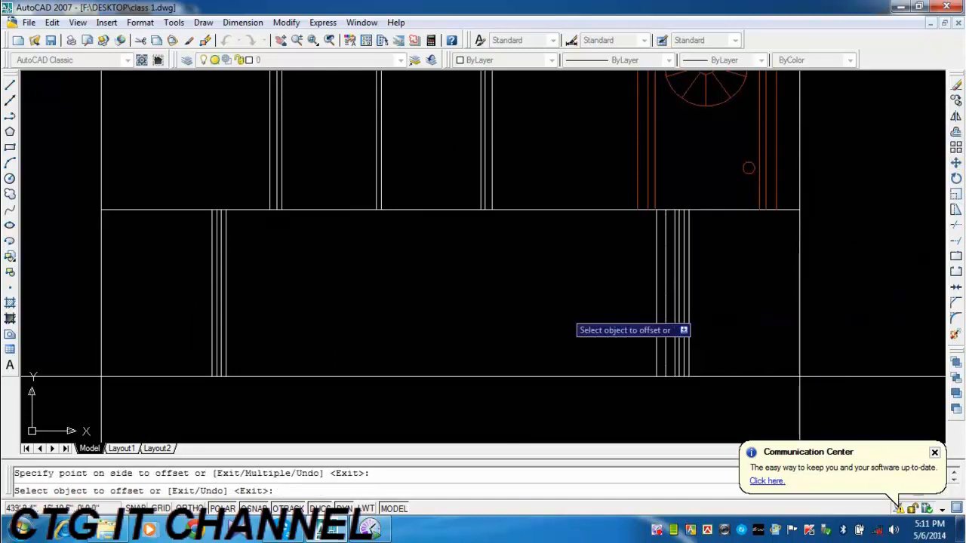
Offset the innermost line at the left balcony's window end inward three times by 2, and the one at its door end once more.
left_click(223, 312)
left_click(252, 313)
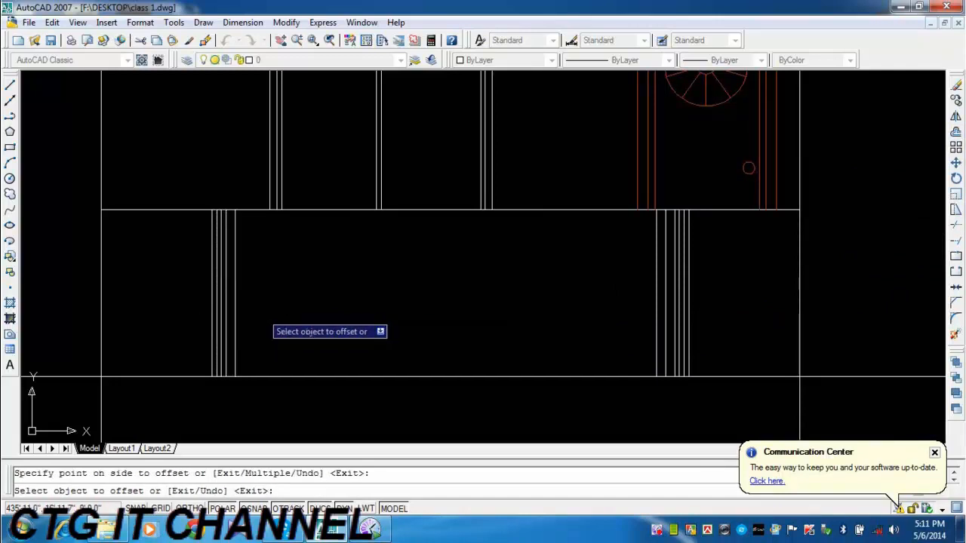
left_click(235, 311)
left_click(261, 310)
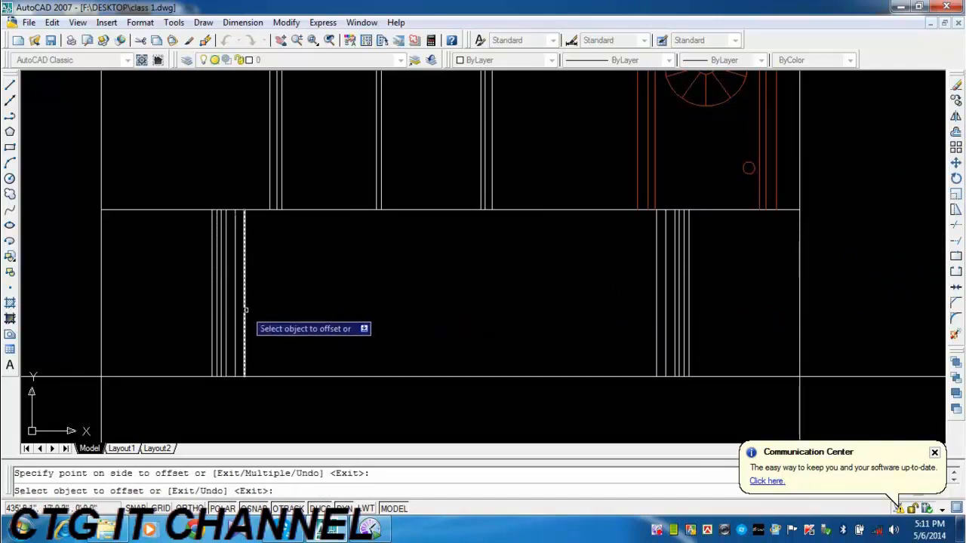
left_click(245, 317)
left_click(514, 308)
left_click(656, 310)
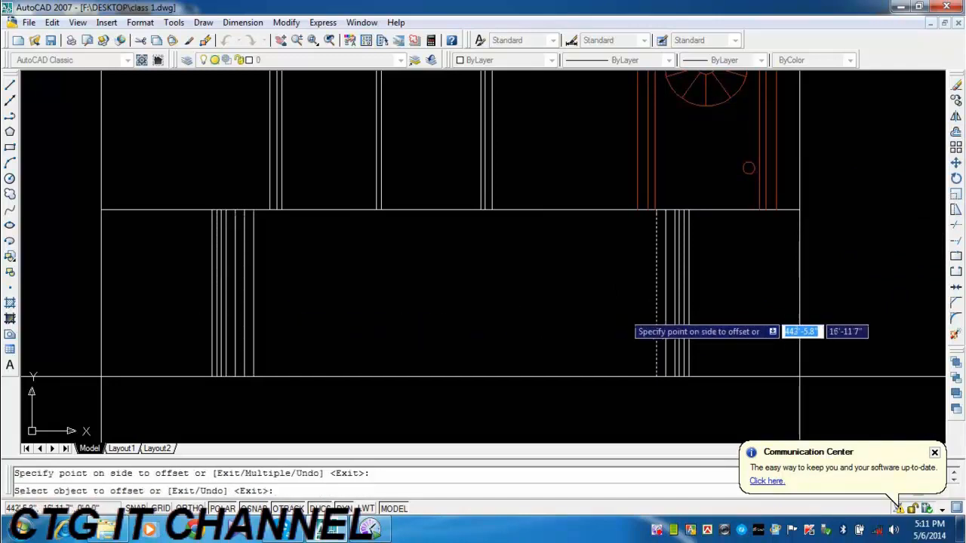
left_click(640, 314)
left_click(955, 134)
type("3")
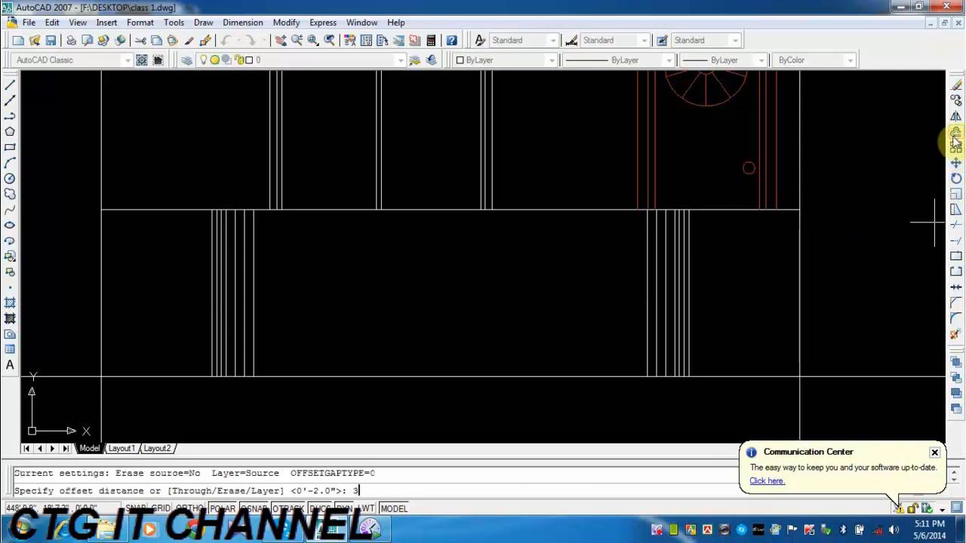
type("c")
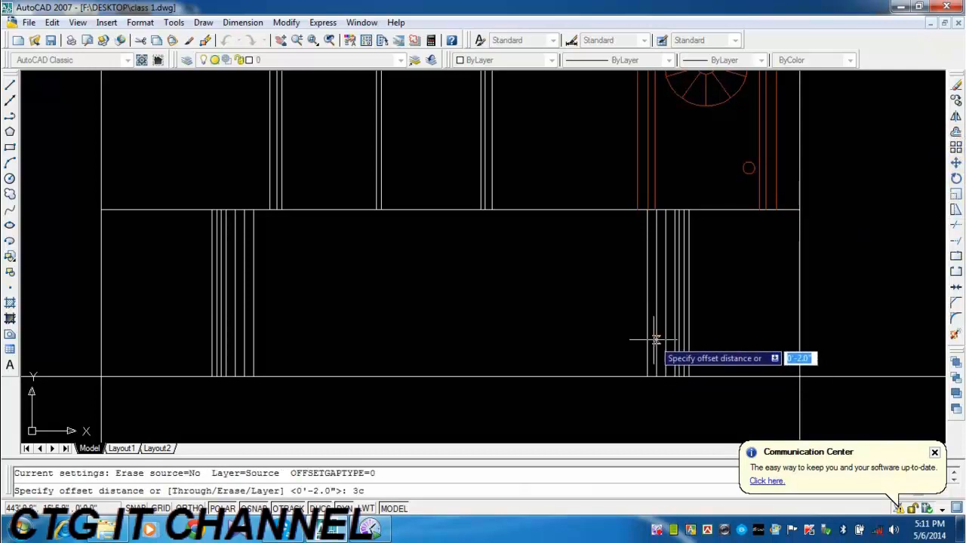
key("Return")
key("Escape")
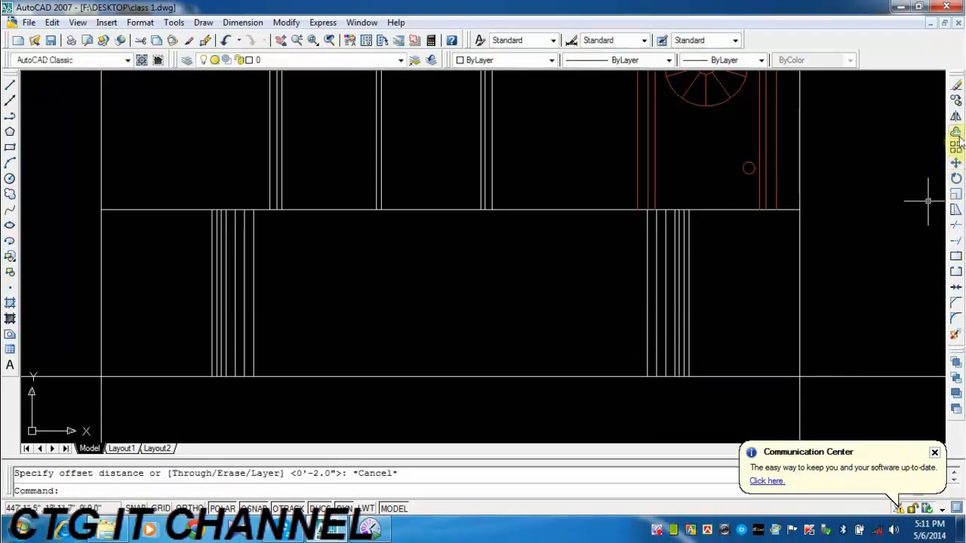
Offset the innermost baluster line at the door end of the left balcony inward four times in succession by 3.
left_click(956, 133)
type("3")
key("Return")
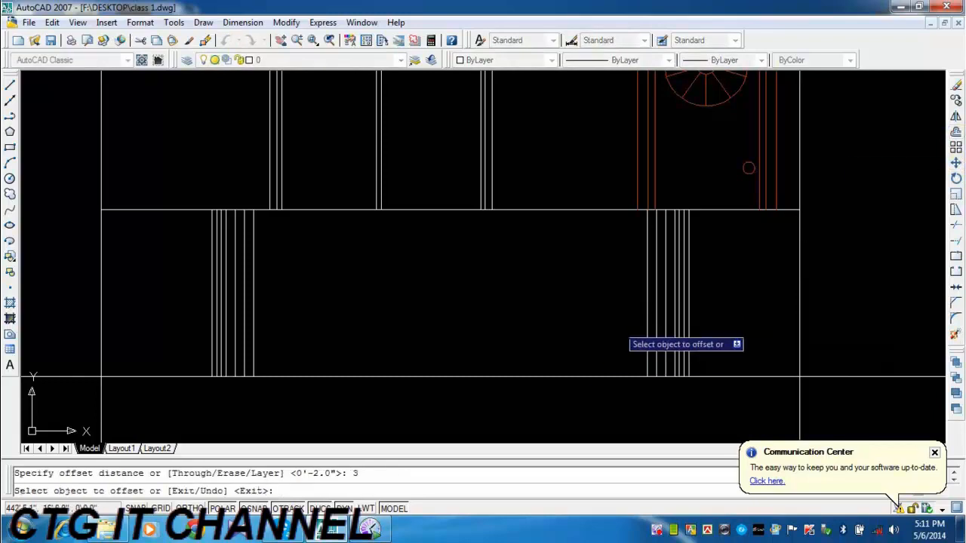
left_click(649, 328)
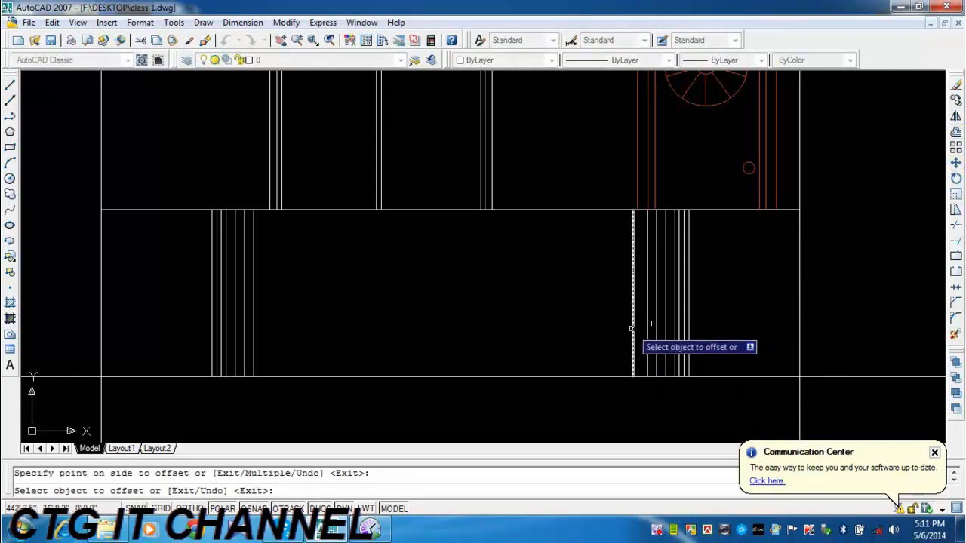
left_click(632, 329)
left_click(587, 329)
left_click(618, 329)
left_click(616, 336)
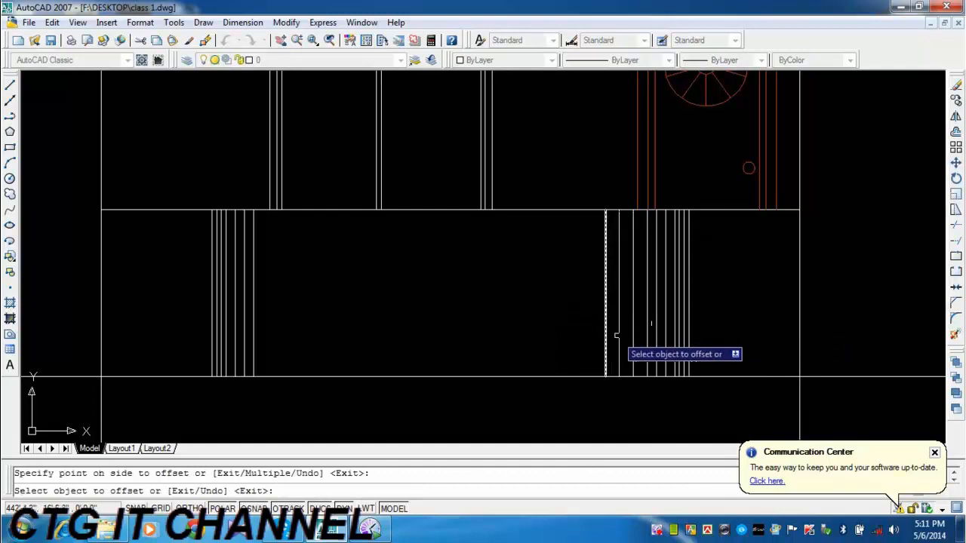
left_click(605, 334)
left_click(581, 338)
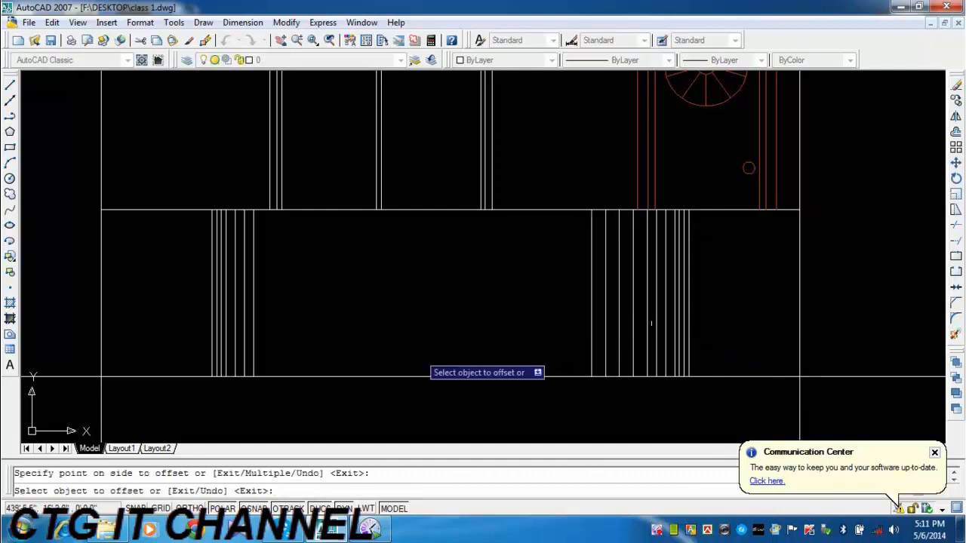
Offset the innermost line at the left balcony's window end inward five times by 3, and the one at its door end once more.
left_click(254, 336)
left_click(273, 332)
left_click(267, 329)
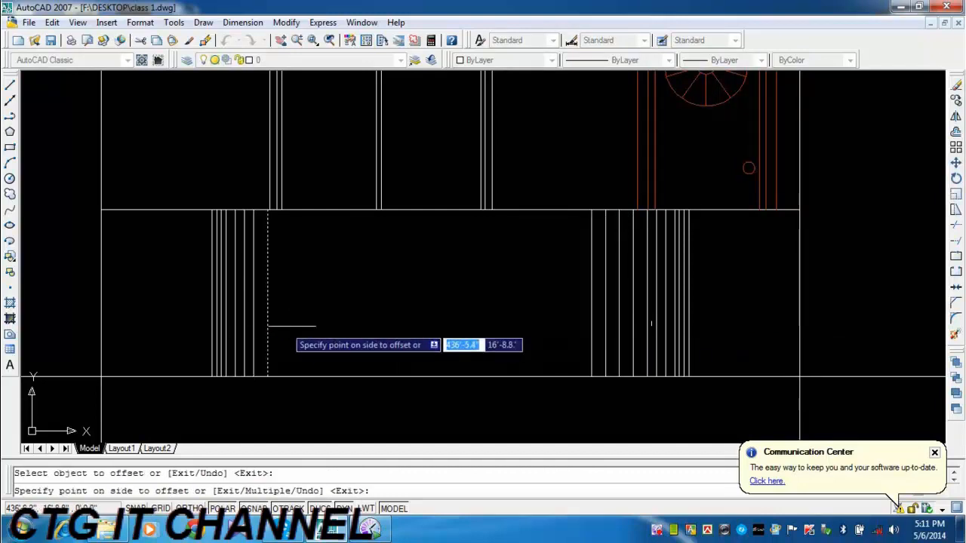
left_click(290, 327)
left_click(281, 326)
left_click(295, 327)
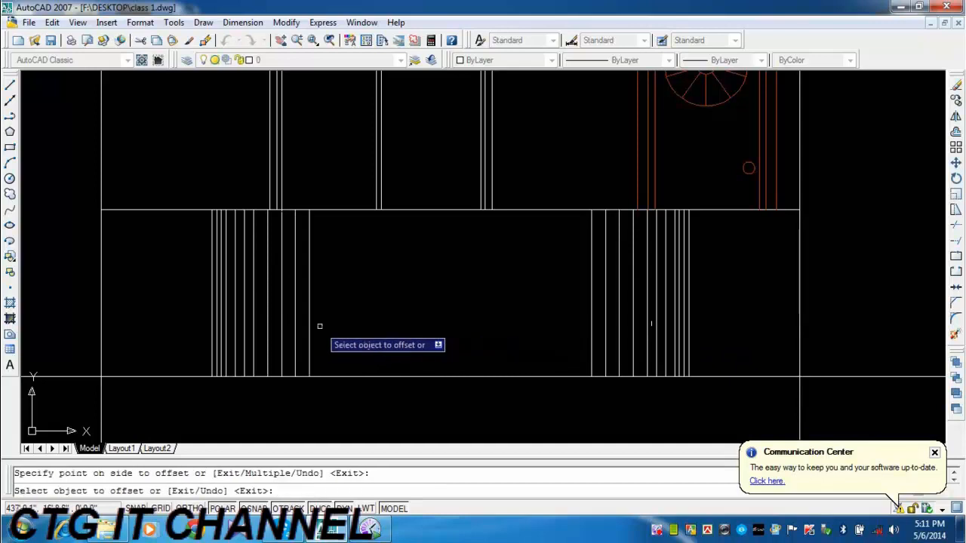
left_click(319, 328)
left_click(309, 327)
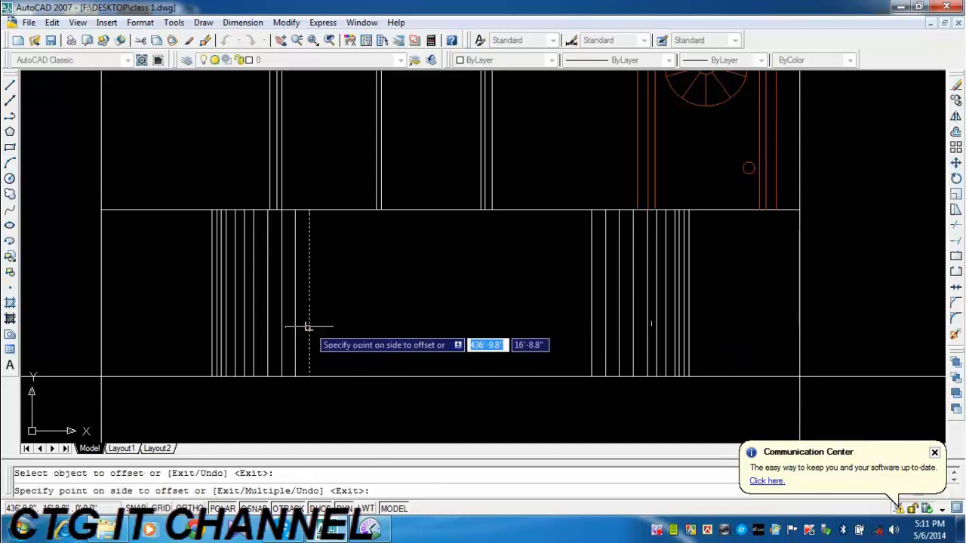
left_click(332, 332)
left_click(591, 315)
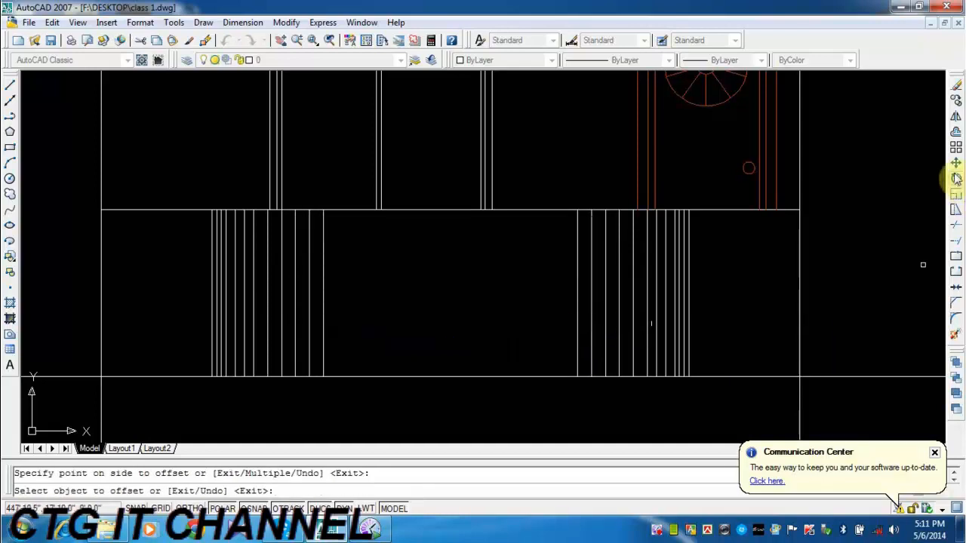
Offset the innermost baluster line at the door end of the left balcony inward twice in succession by 4.
left_click(956, 133)
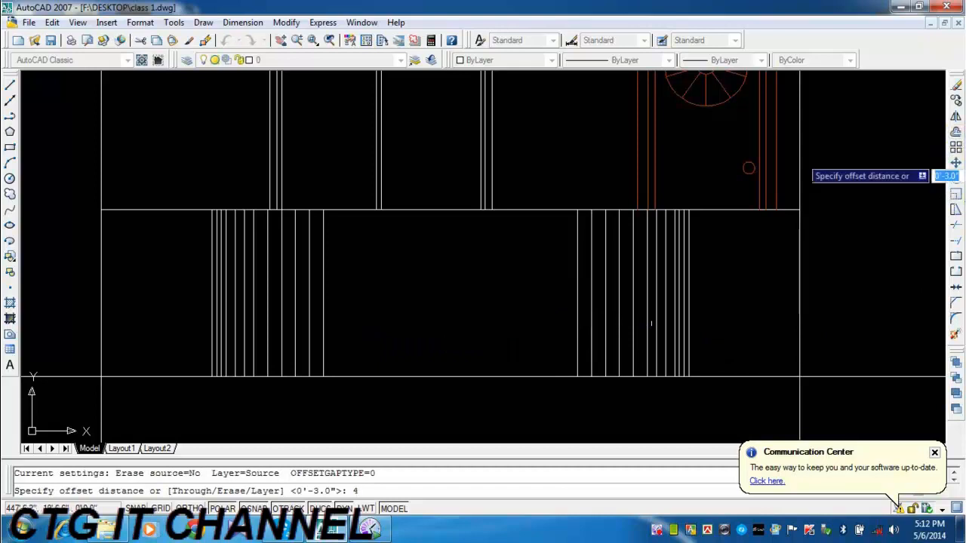
type("4")
key("Return")
left_click(579, 324)
left_click(533, 324)
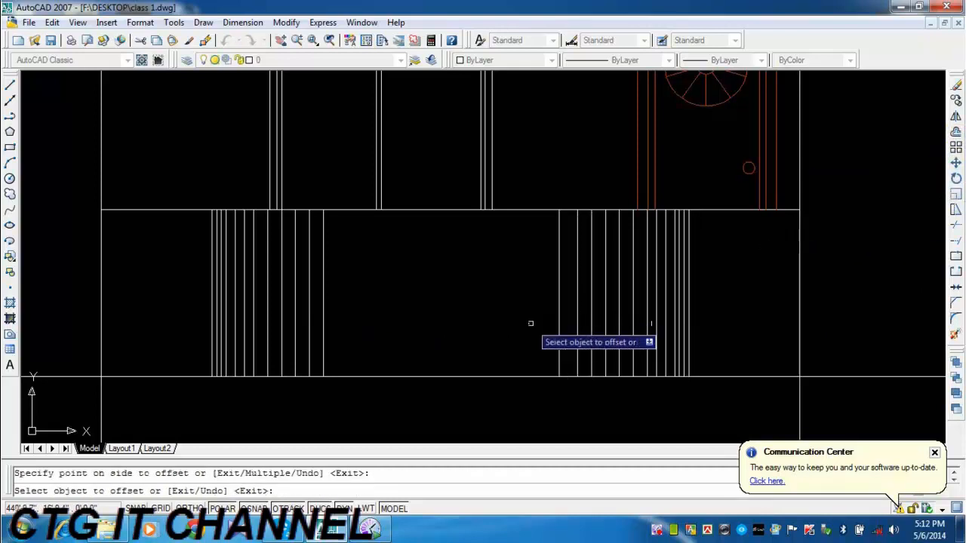
left_click(559, 322)
left_click(468, 330)
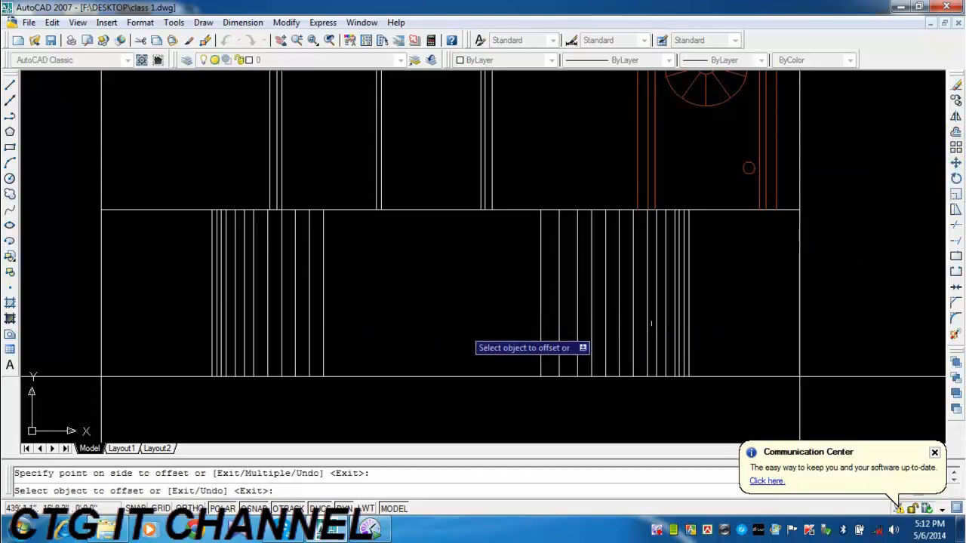
Offset the innermost line at the left balcony's window end inward three times by 4, and the one at its door end once more.
left_click(323, 313)
left_click(356, 313)
left_click(341, 313)
left_click(356, 310)
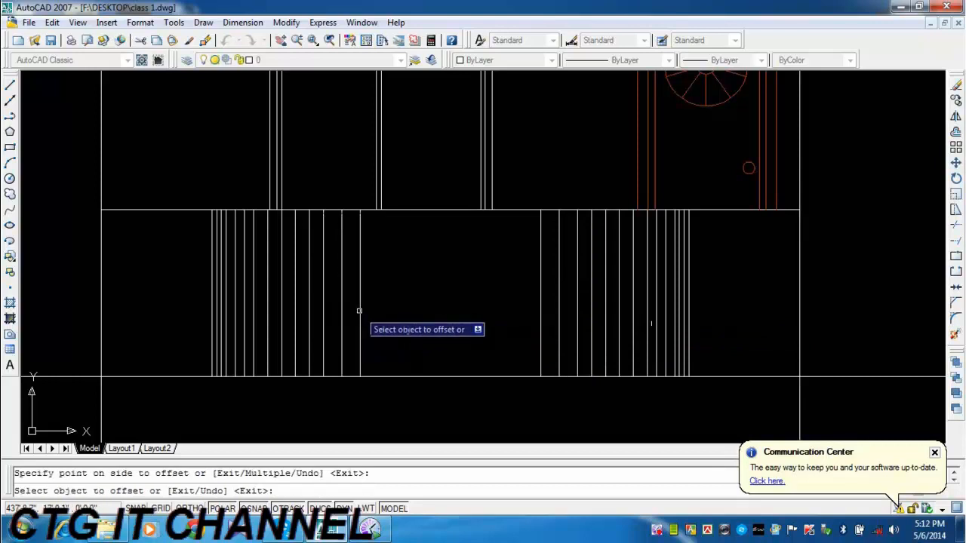
left_click(360, 310)
left_click(408, 315)
left_click(539, 315)
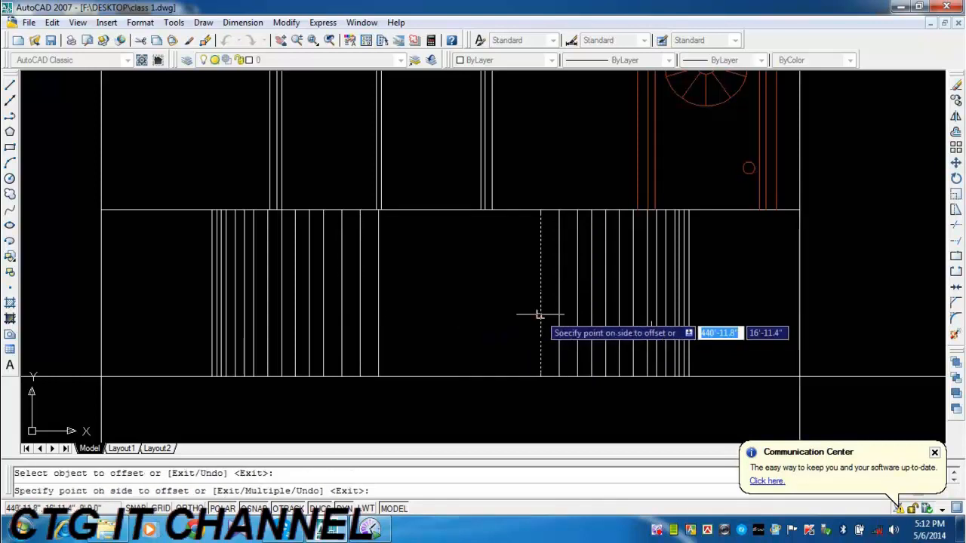
left_click(531, 323)
Offset the innermost baluster lines of both groups toward the middle of the left balcony by 5, twice from each side.
left_click(956, 132)
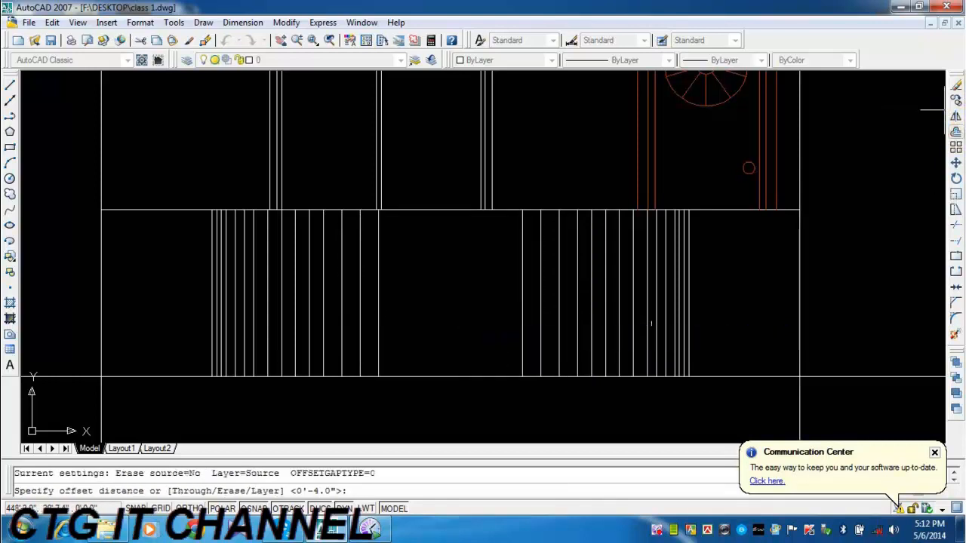
type("5")
key("Return")
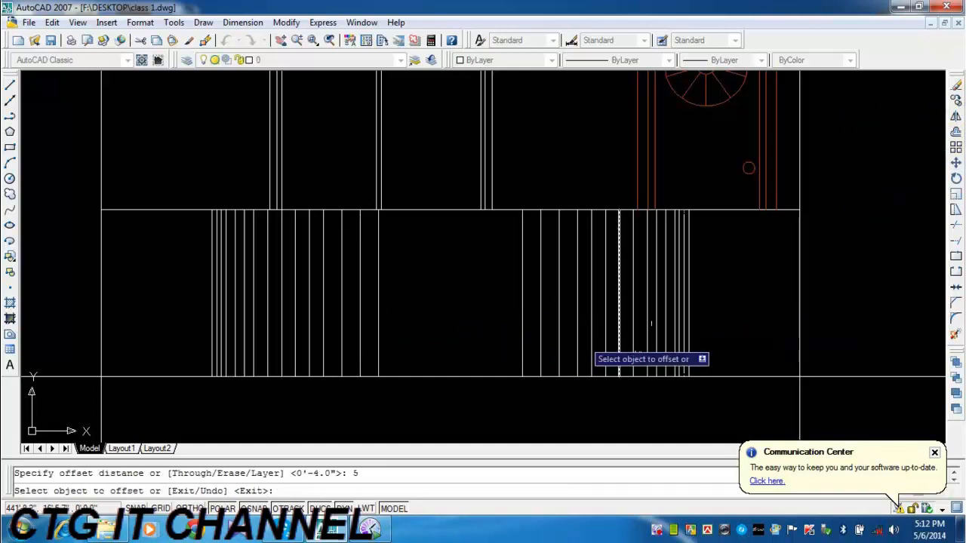
left_click(522, 319)
left_click(506, 321)
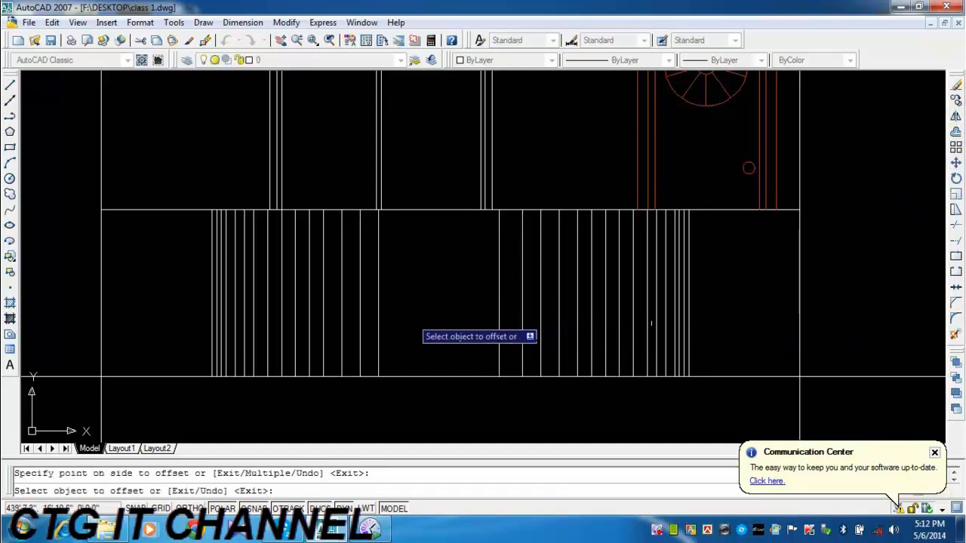
left_click(379, 323)
left_click(414, 324)
left_click(499, 323)
left_click(483, 326)
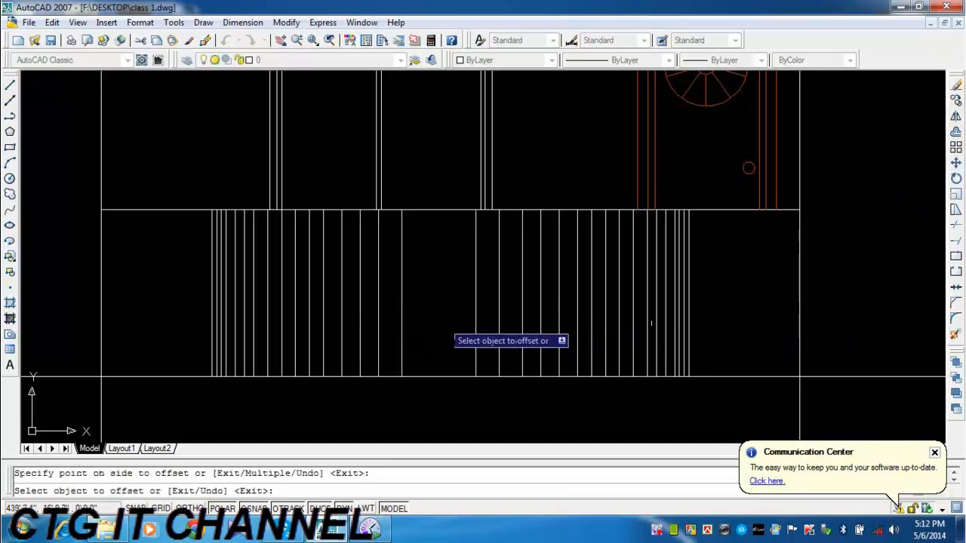
left_click(399, 318)
left_click(452, 313)
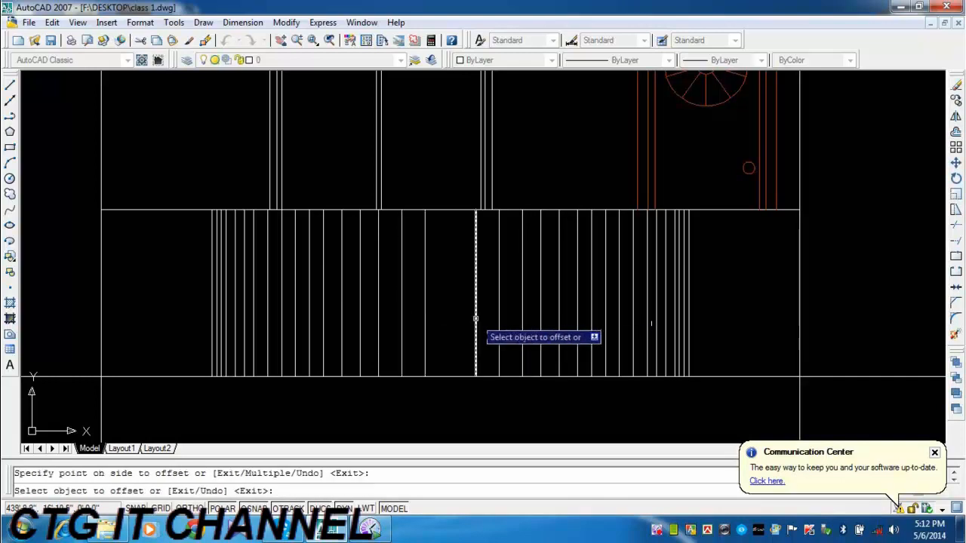
End the offsetting of the left balcony's balusters and save the drawing.
scroll(732, 360, "down", 2)
scroll(769, 381, "down", 2)
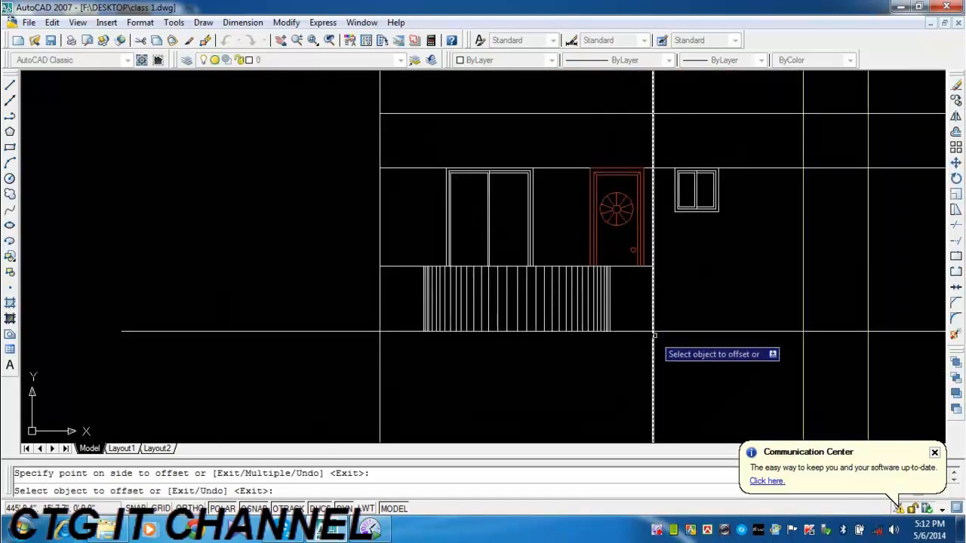
key("Escape")
key("ctrl+s")
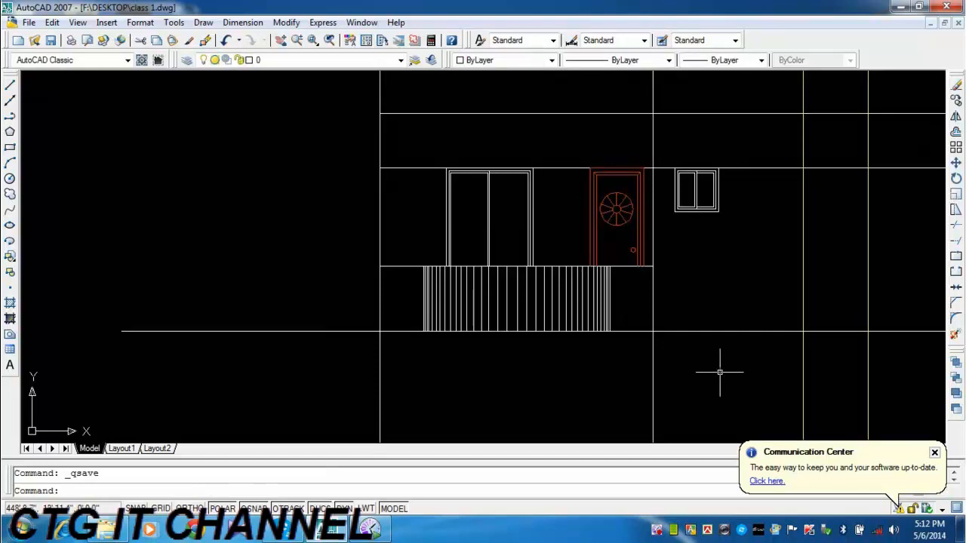
scroll(940, 371, "down", 1)
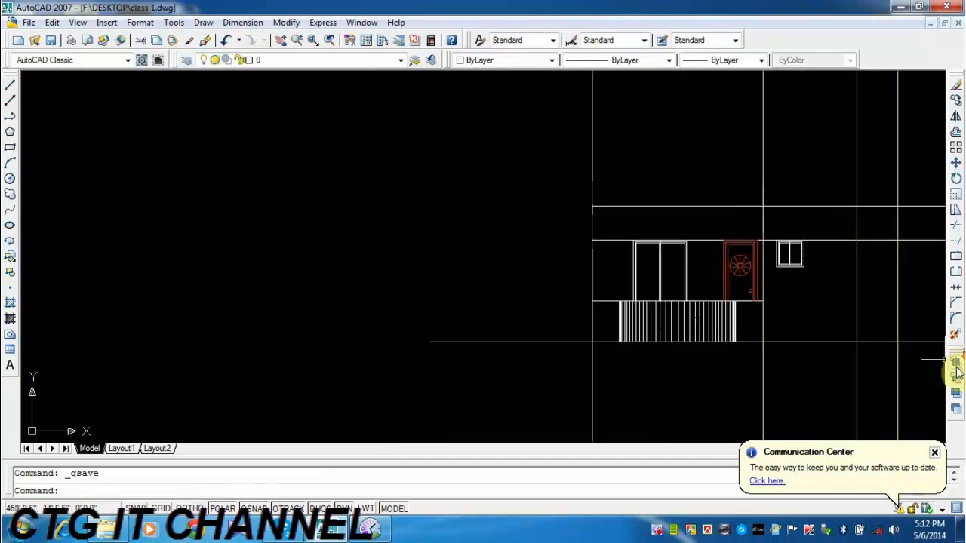
mouse_move(943, 366)
middle_mouse_down()
mouse_move(487, 274)
mouse_move(468, 317)
mouse_move(390, 270)
mouse_move(390, 304)
mouse_move(274, 305)
middle_mouse_up()
scroll(435, 269, "down", 2)
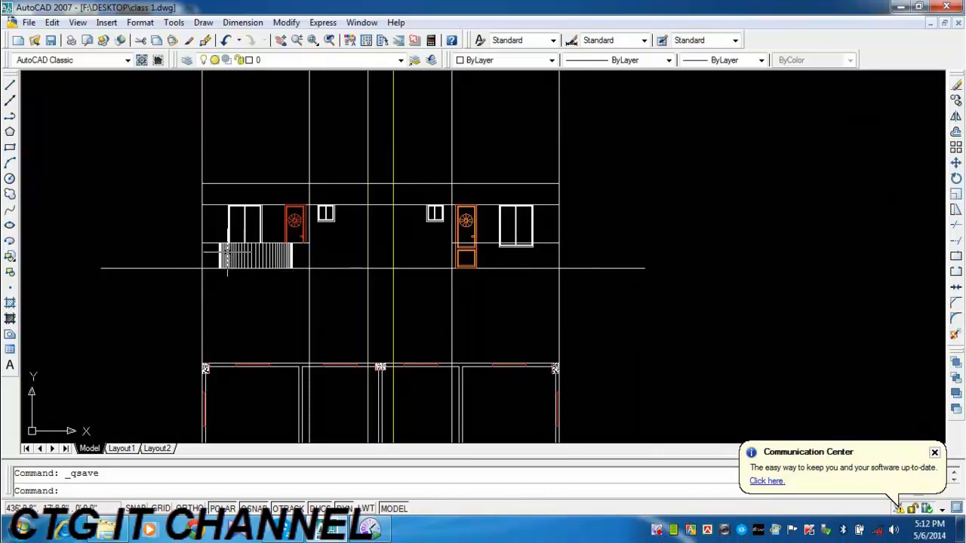
scroll(245, 264, "up", 2)
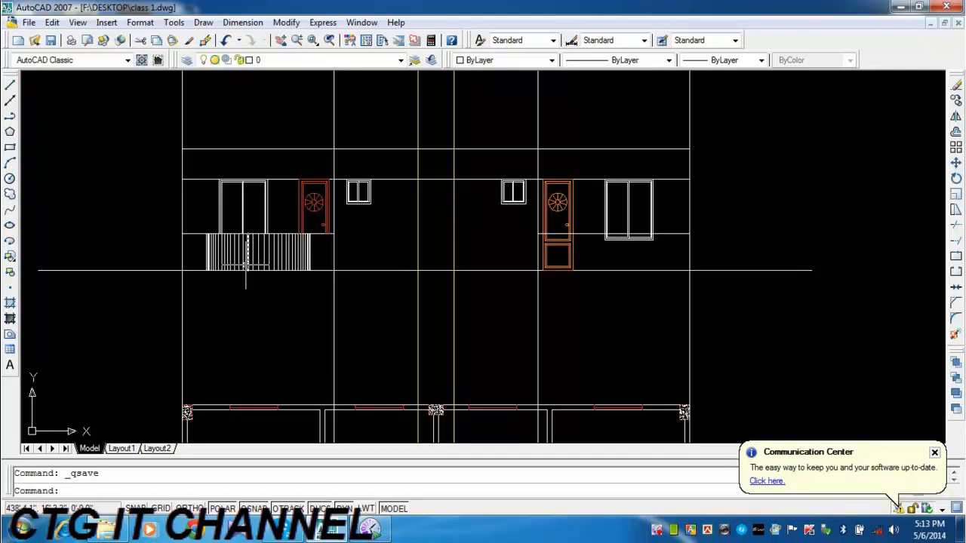
middle_click_drag(626, 309, 550, 319)
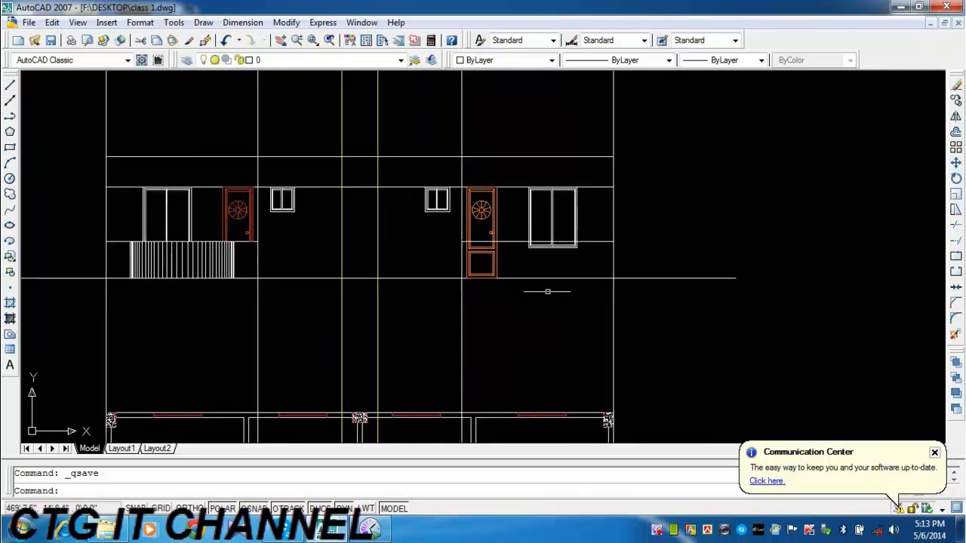
scroll(496, 264, "up", 1)
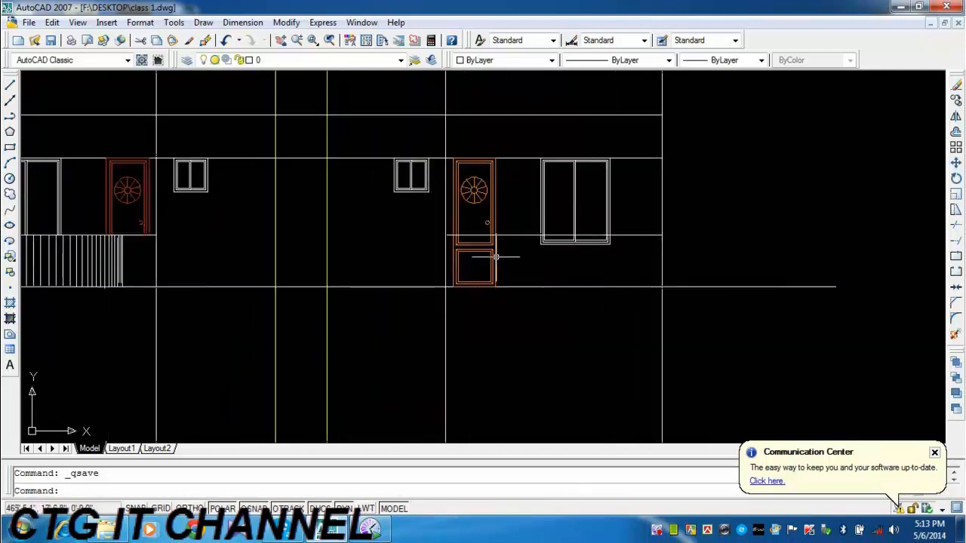
Explode the door block and the large window block on the right side of the elevation.
left_click(954, 340)
left_click(558, 277)
left_click(474, 249)
left_click(565, 251)
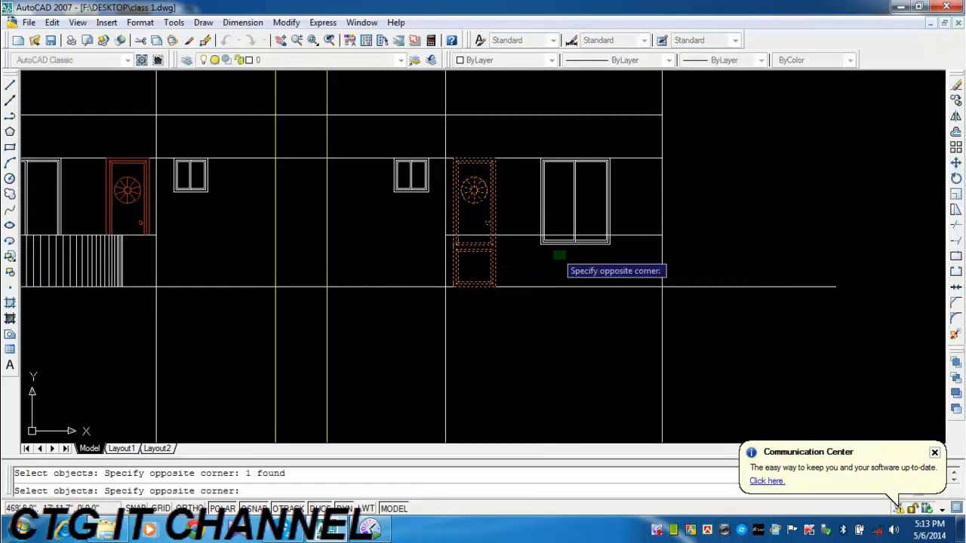
left_click(547, 249)
key("Return")
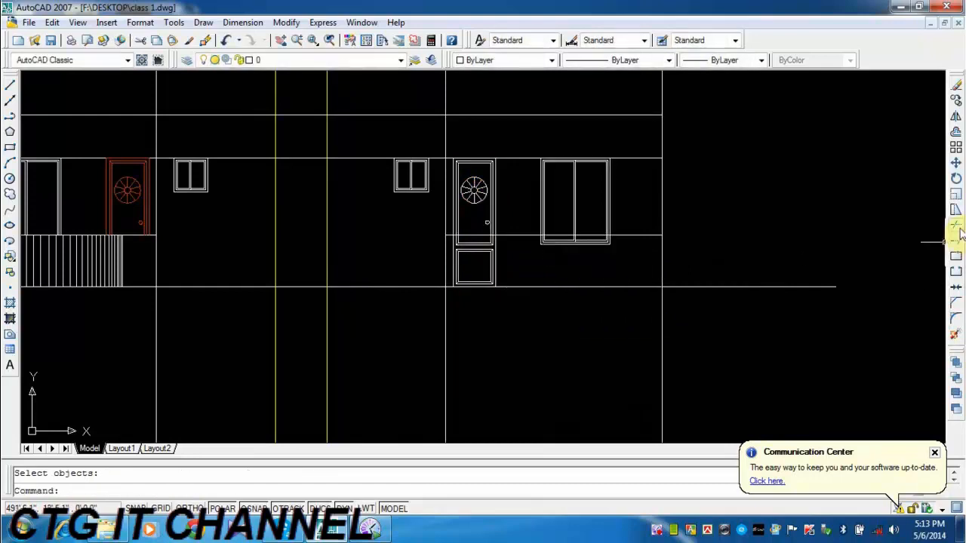
Trim the right large window's vertical frame lines where they extend below the balcony rail line.
left_click(957, 228)
key("Return")
scroll(599, 243, "up", 5)
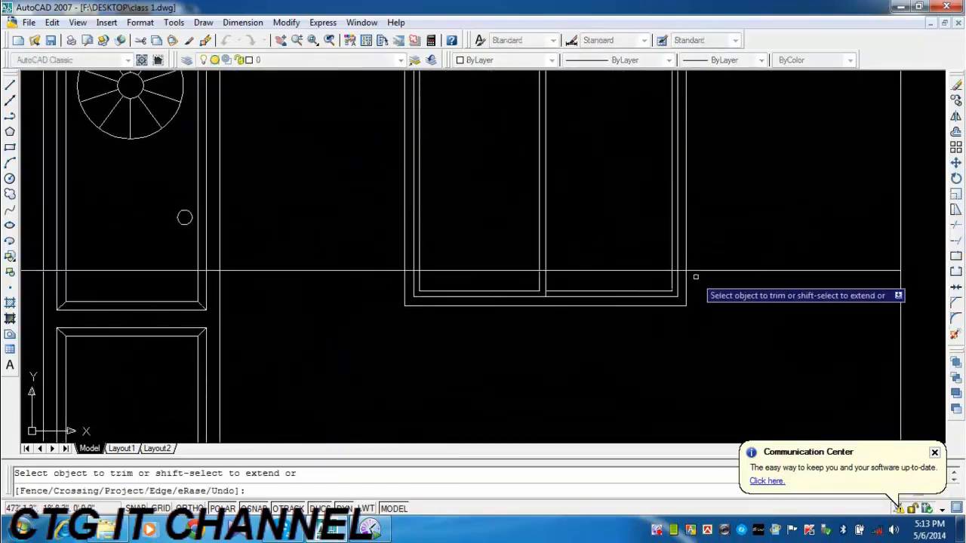
left_click(695, 277)
left_click(384, 281)
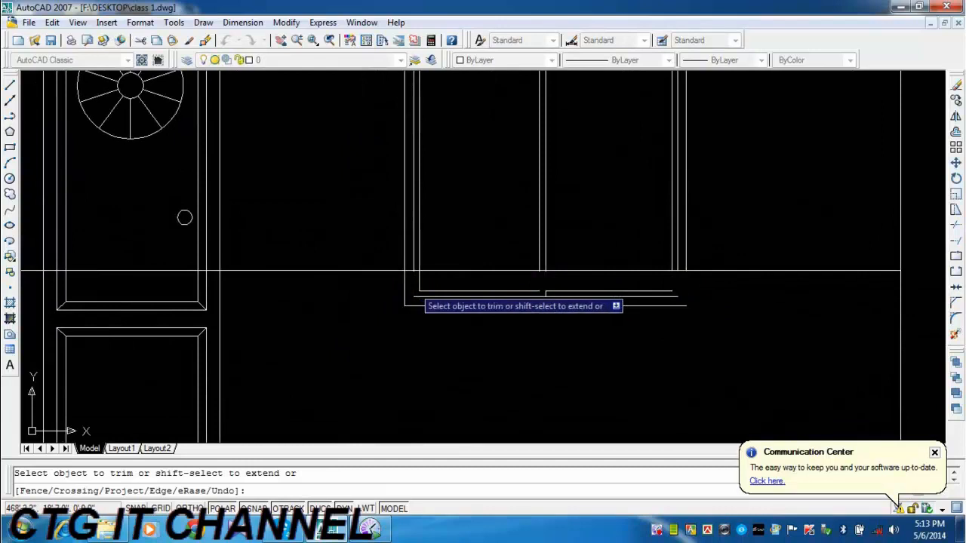
left_click(427, 282)
left_click(385, 282)
middle_click_drag(418, 291, 675, 299)
left_click(504, 288)
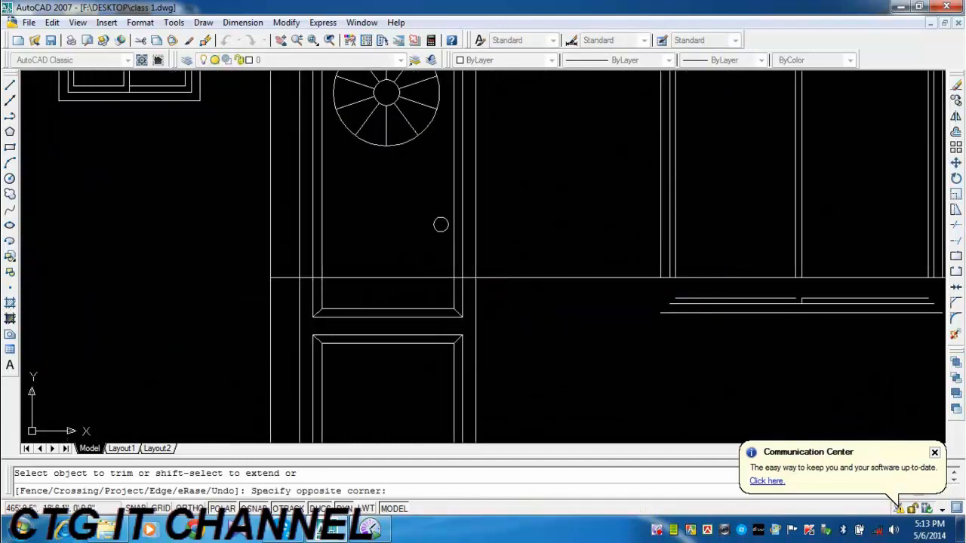
Trim the right door's vertical lines below the balcony rail line and finish trimming.
left_click(291, 299)
left_click(300, 292)
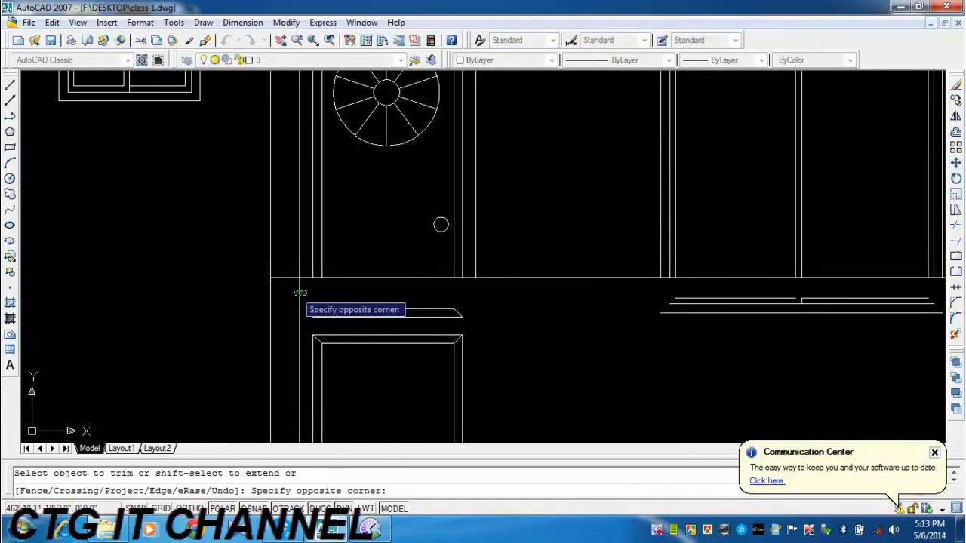
left_click(301, 294)
scroll(491, 332, "down", 4)
right_click(495, 336)
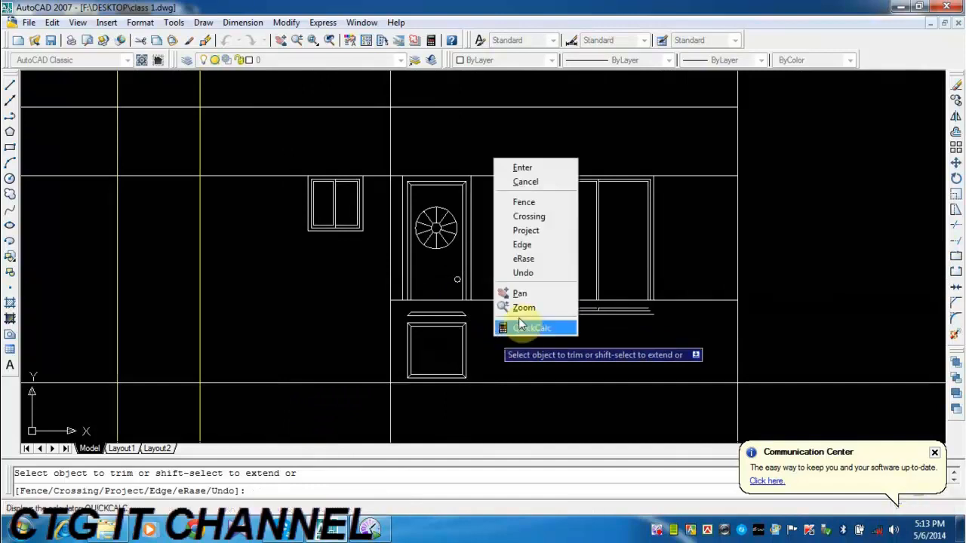
left_click(526, 168)
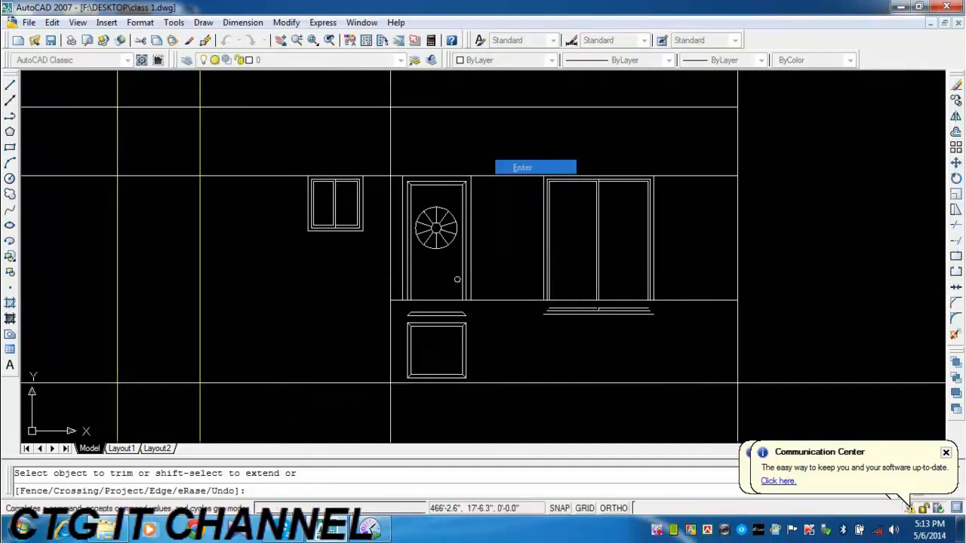
Erase the leftover door and window pieces between the right balcony's rail line and the base line.
left_click(662, 306)
left_click(394, 380)
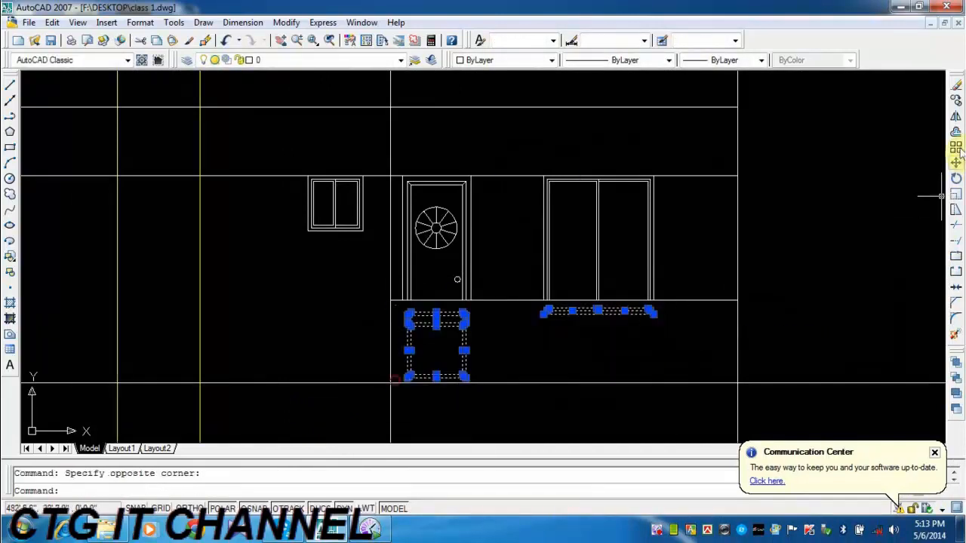
left_click(955, 85)
scroll(733, 261, "down", 3)
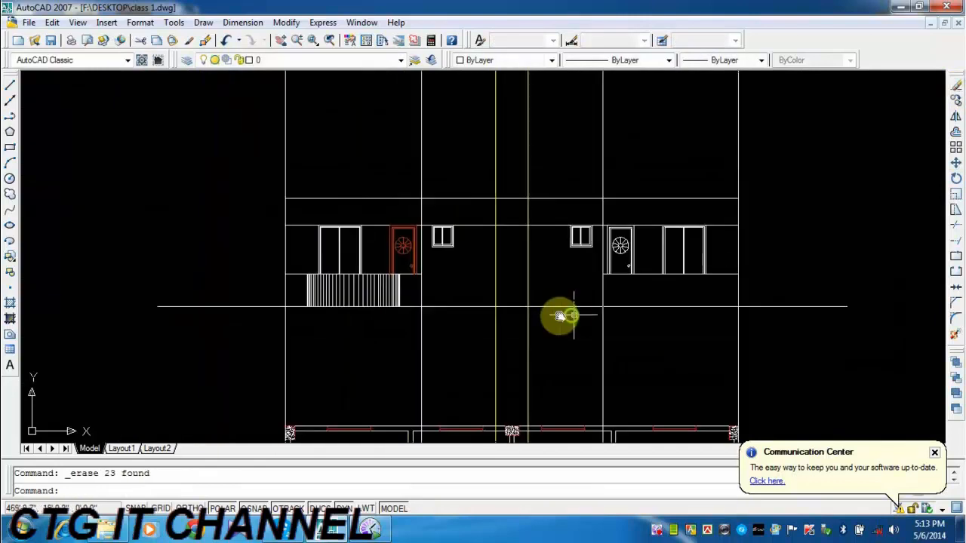
Copy the left balcony's railing from its lower corner at the inner wall line to the base line's intersection with the right outer wall line.
scroll(432, 294, "up", 3)
left_click(161, 253)
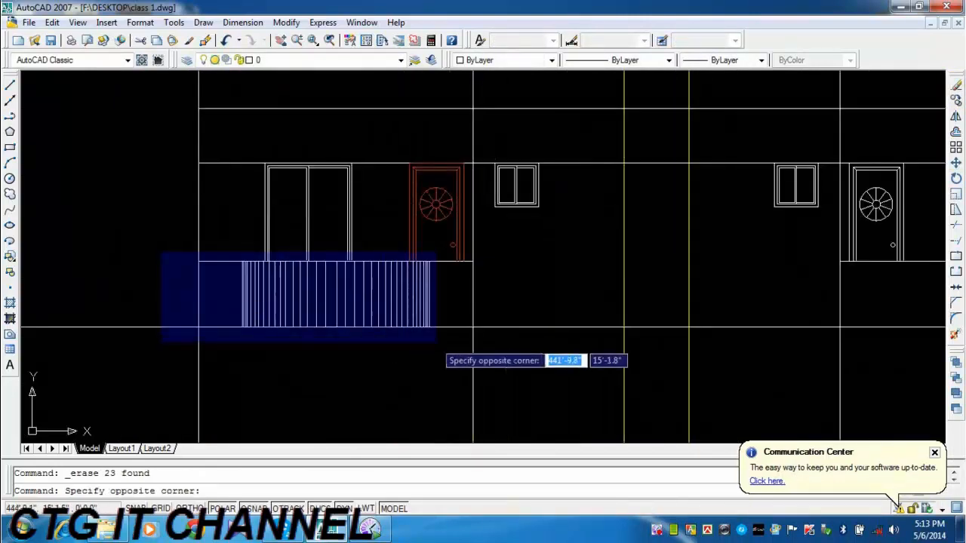
left_click(490, 341)
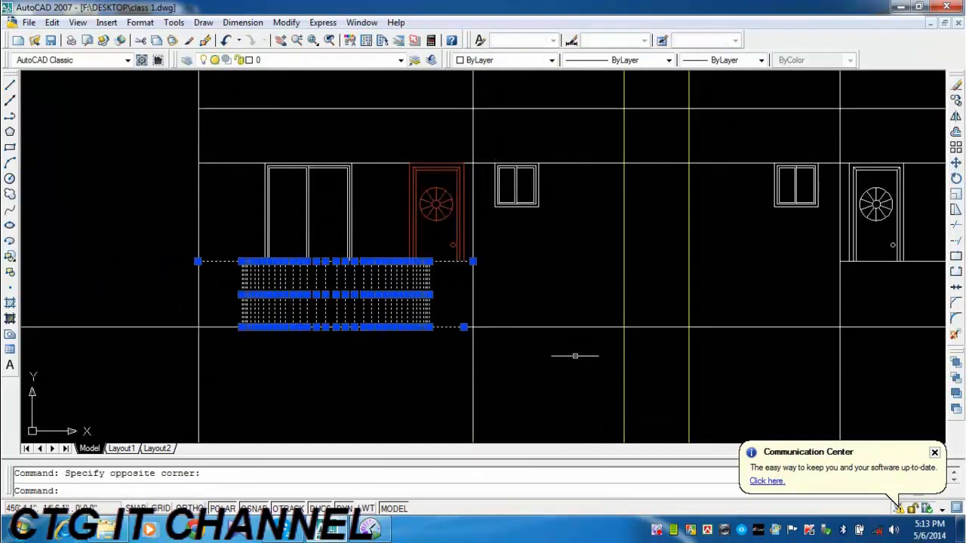
left_click(955, 106)
left_click(468, 327)
scroll(356, 357, "down", 2)
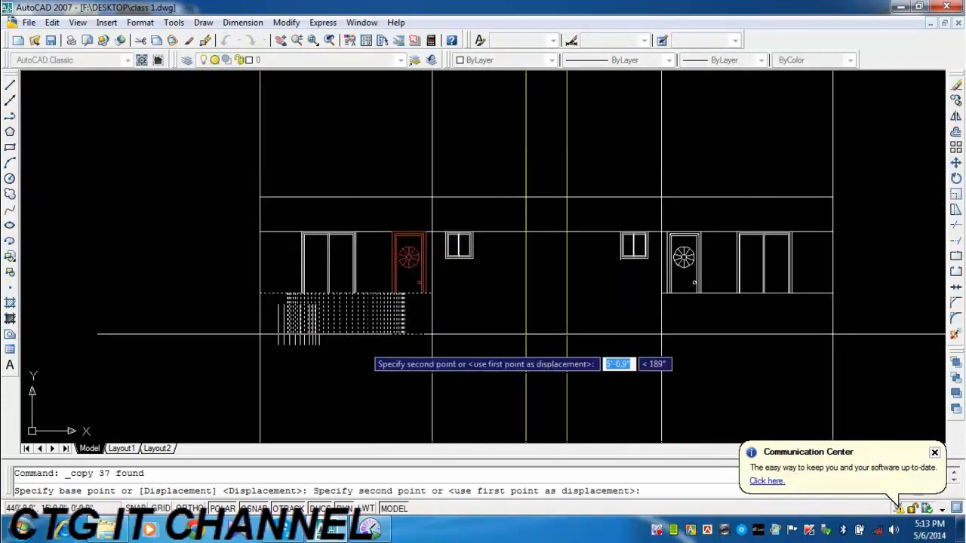
scroll(365, 344, "down", 2)
scroll(646, 342, "up", 3)
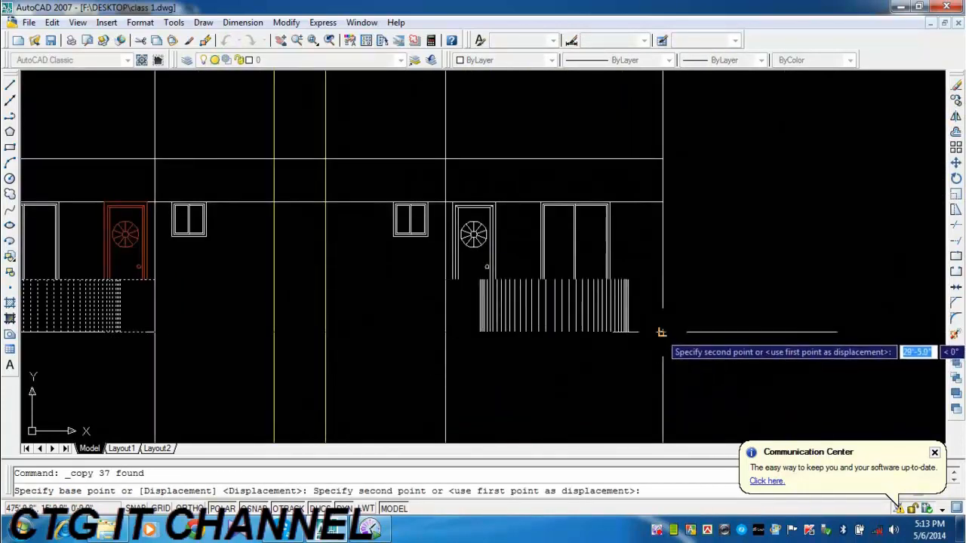
left_click(661, 332)
key("Escape")
scroll(638, 335, "down", 2)
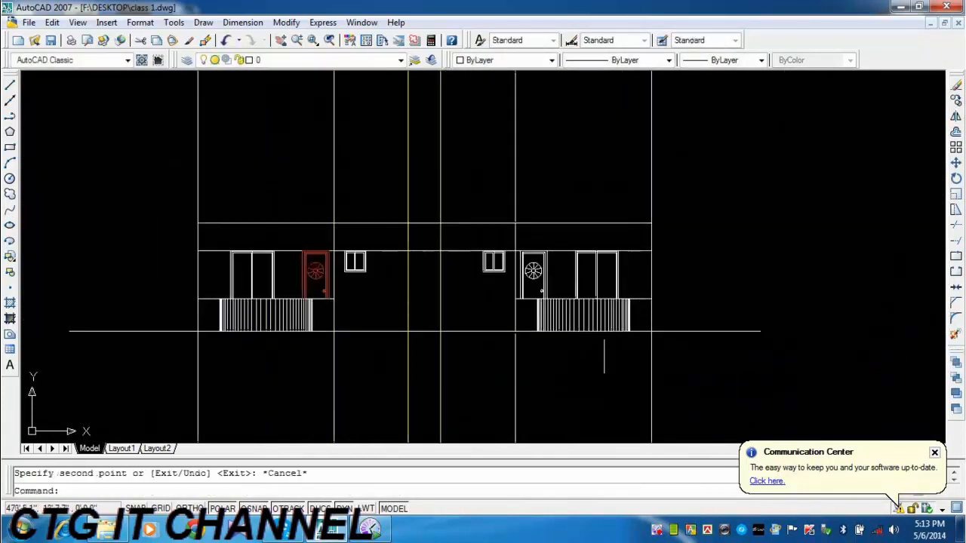
mouse_move(604, 356)
middle_mouse_down()
mouse_move(582, 295)
mouse_move(484, 319)
middle_mouse_up()
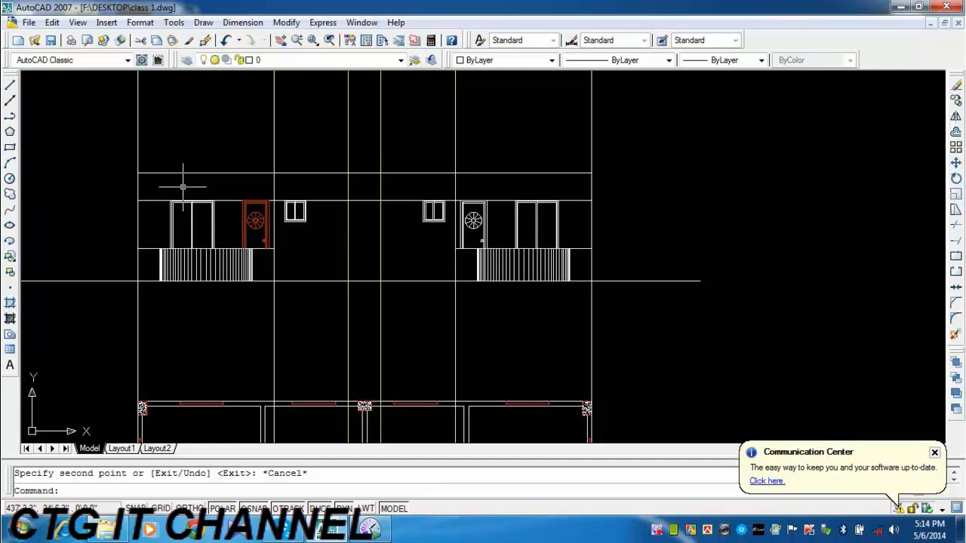
scroll(133, 291, "up", 2)
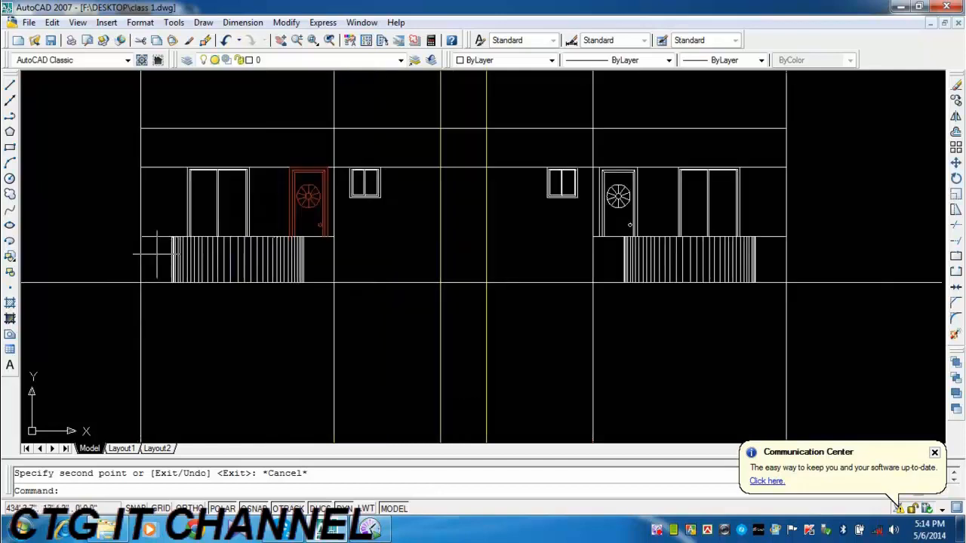
left_click(119, 234)
left_click(345, 312)
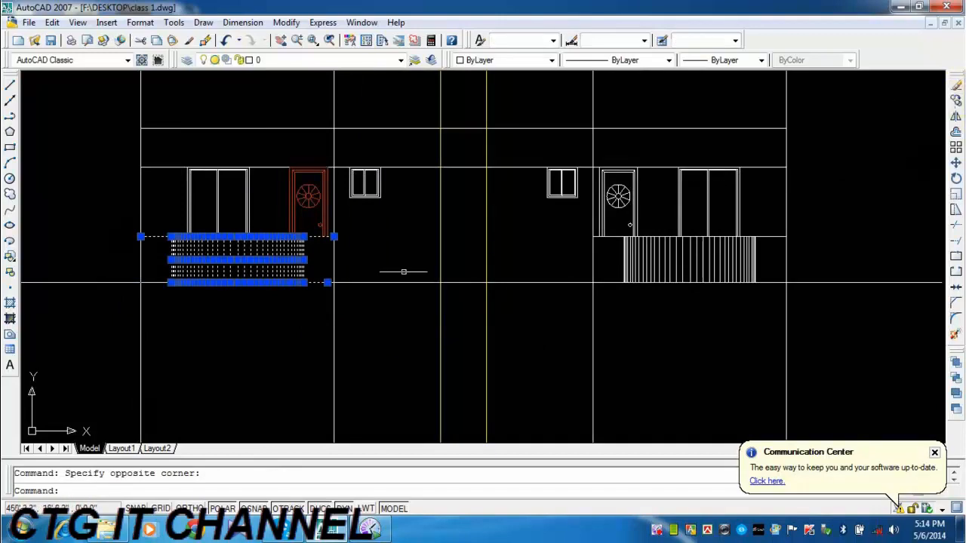
middle_click_drag(296, 331, 284, 353)
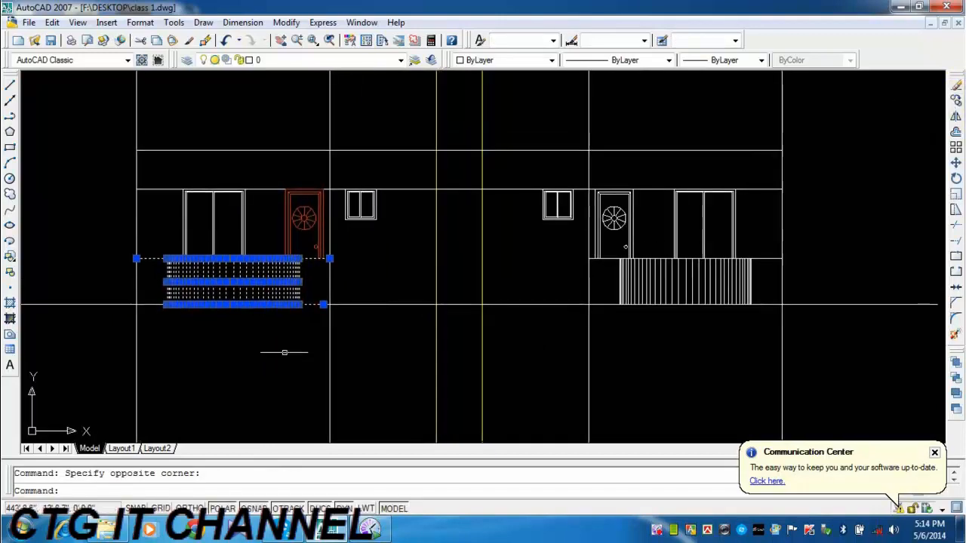
key("Escape")
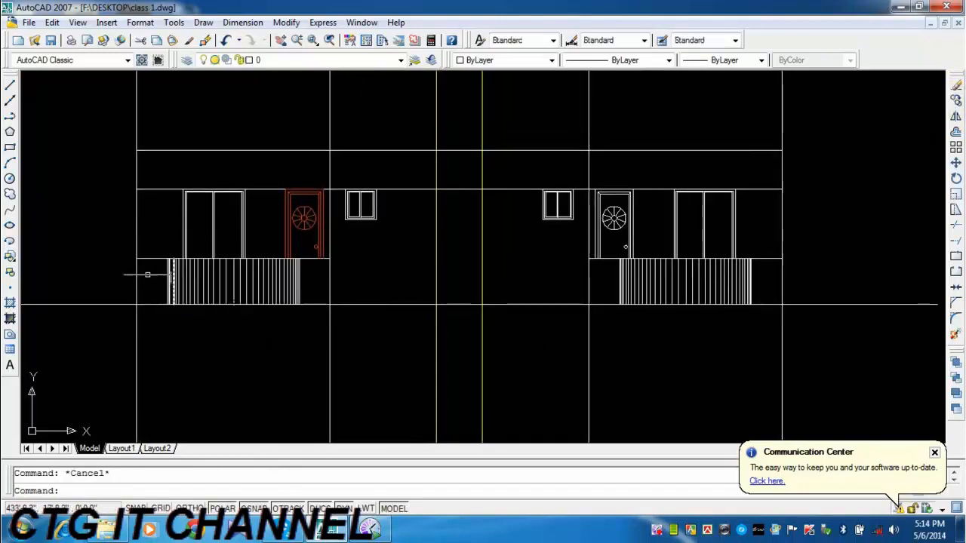
Mirror the left balcony's balusters and rail line about the horizontal line above the door and window, keeping the originals.
left_click(306, 284)
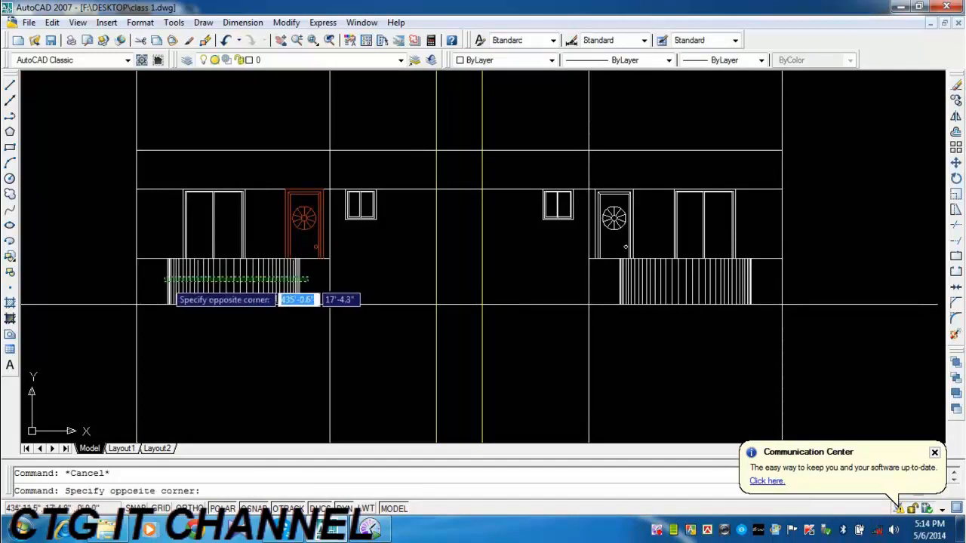
left_click(162, 264)
left_click(155, 257)
left_click(152, 302)
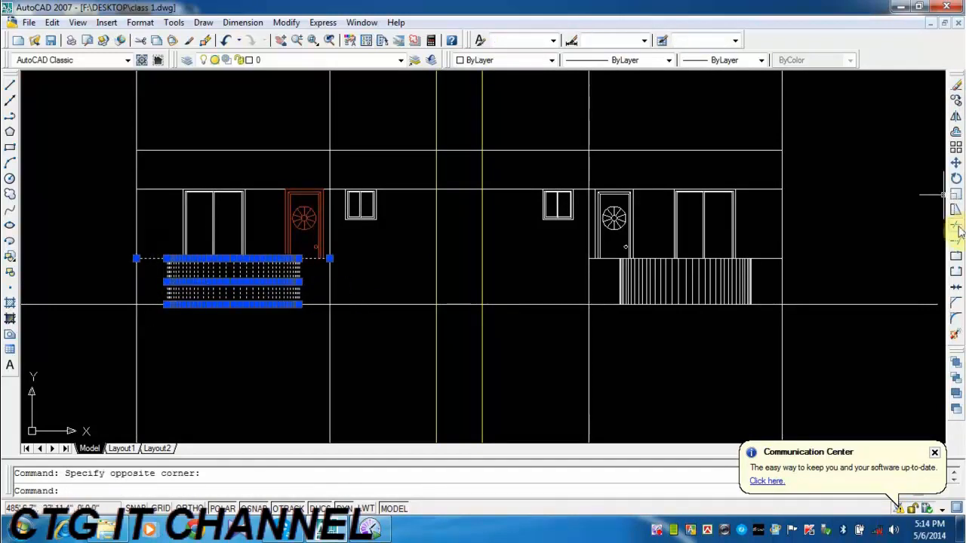
left_click(955, 117)
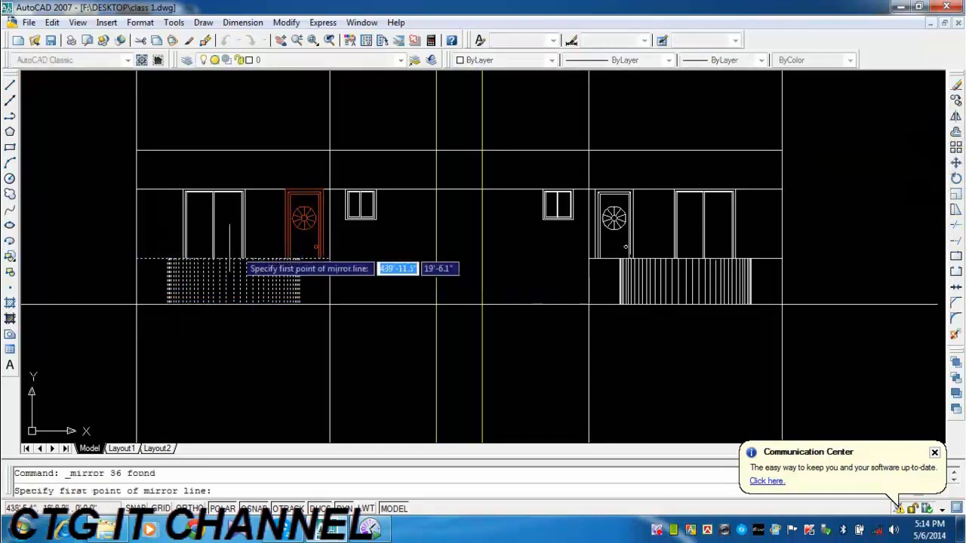
left_click(136, 189)
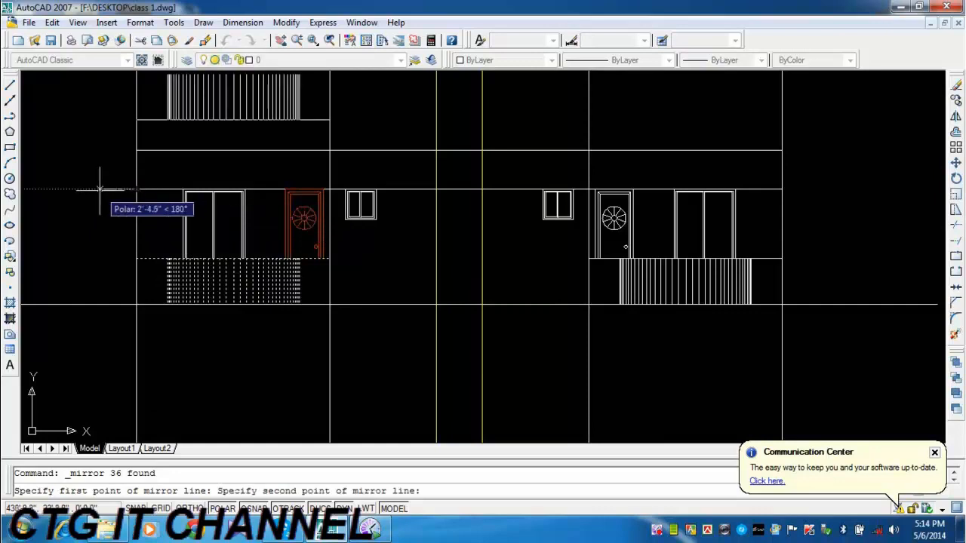
left_click(99, 189)
key("Return")
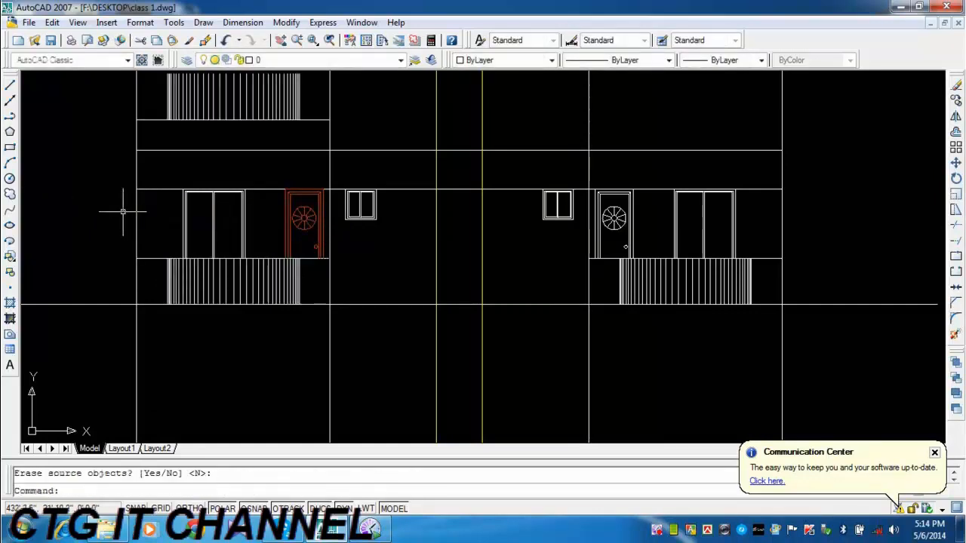
middle_click_drag(125, 209, 108, 251)
left_click(106, 99)
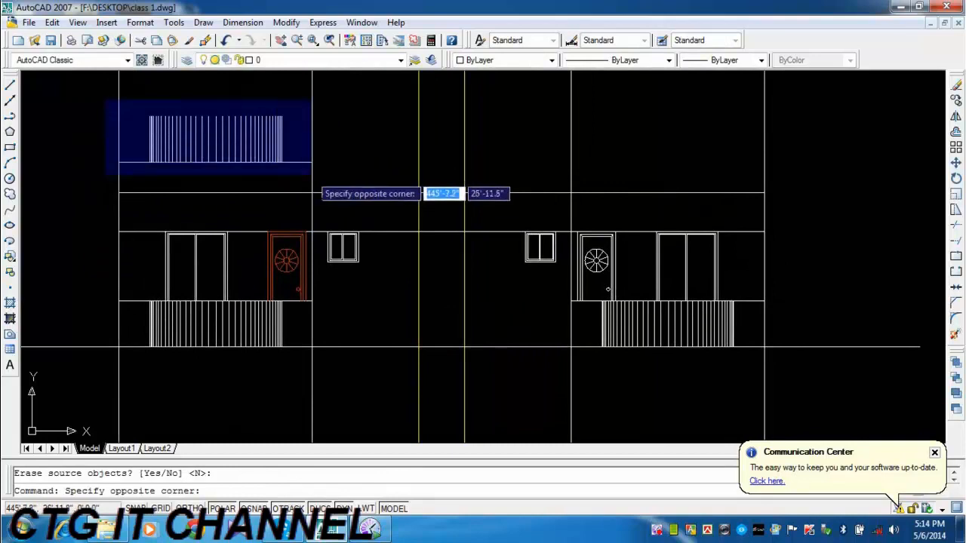
left_click(348, 175)
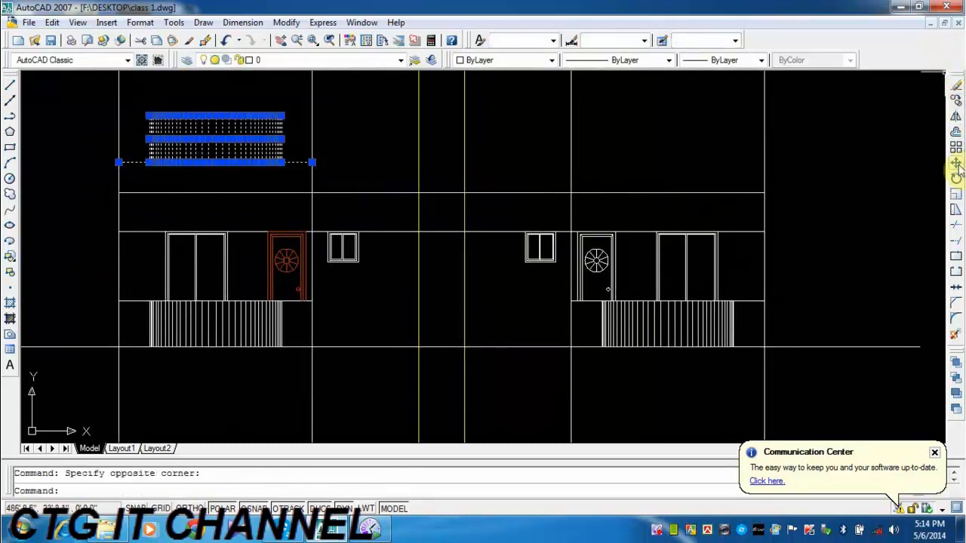
left_click(955, 164)
left_click(118, 189)
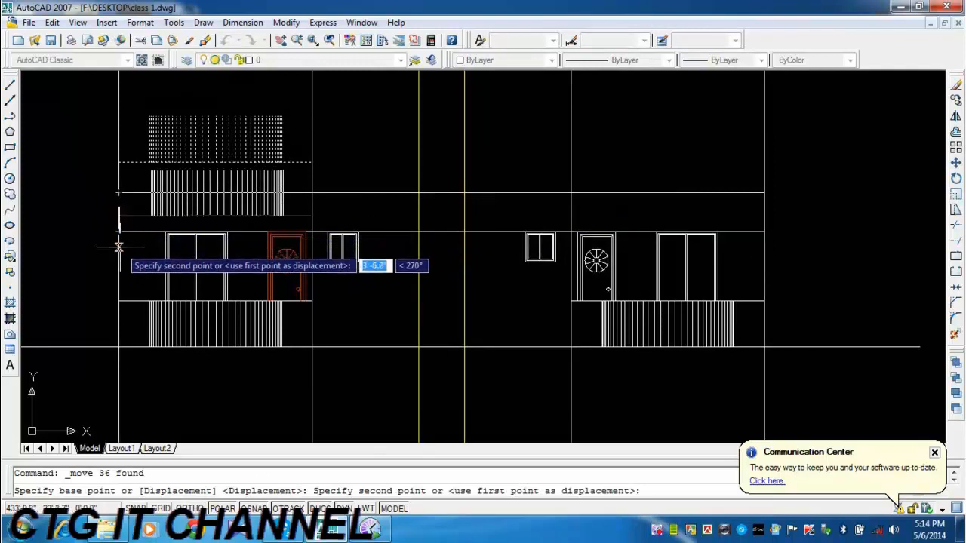
key("Escape")
Move the mirrored railing down from its rail line's outer end onto the outer end of the line above the left door and window.
left_click(103, 106)
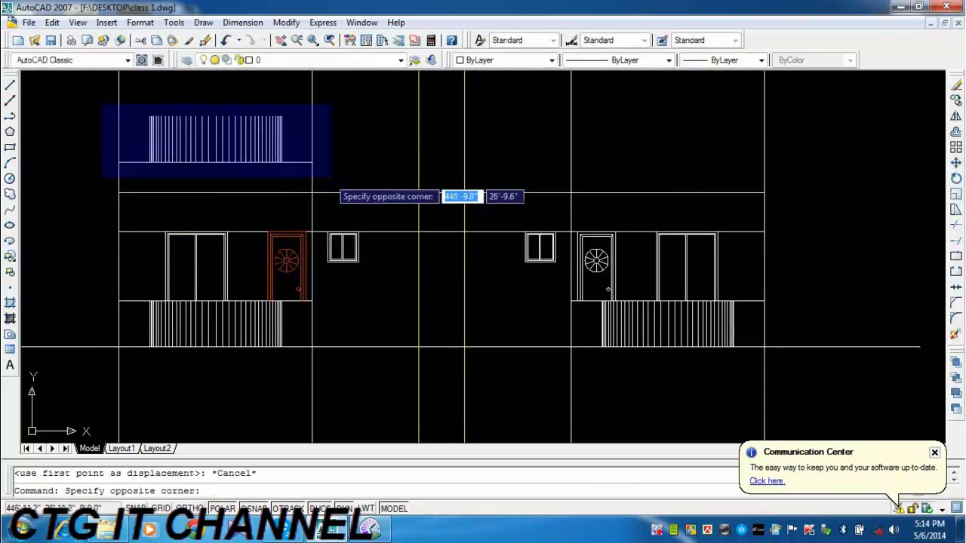
left_click(331, 178)
left_click(955, 164)
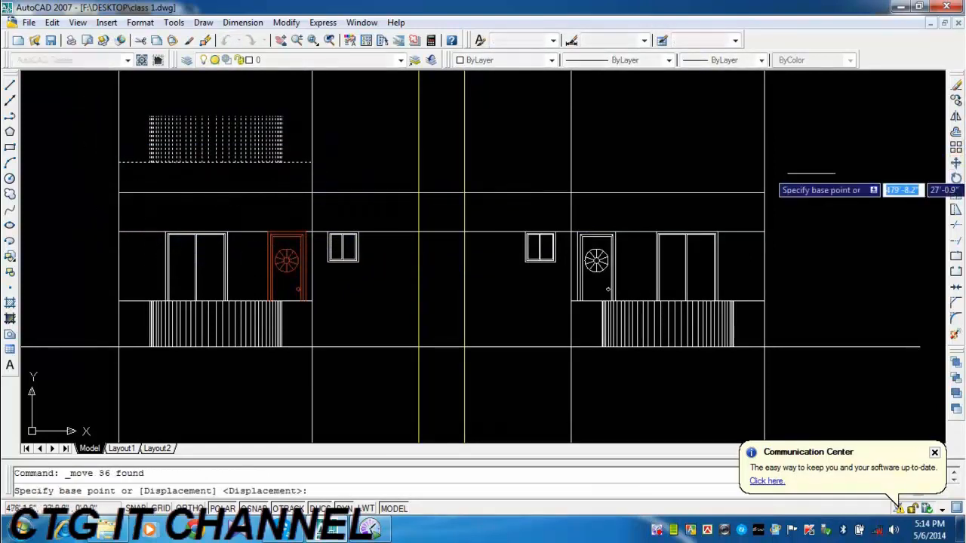
left_click(118, 162)
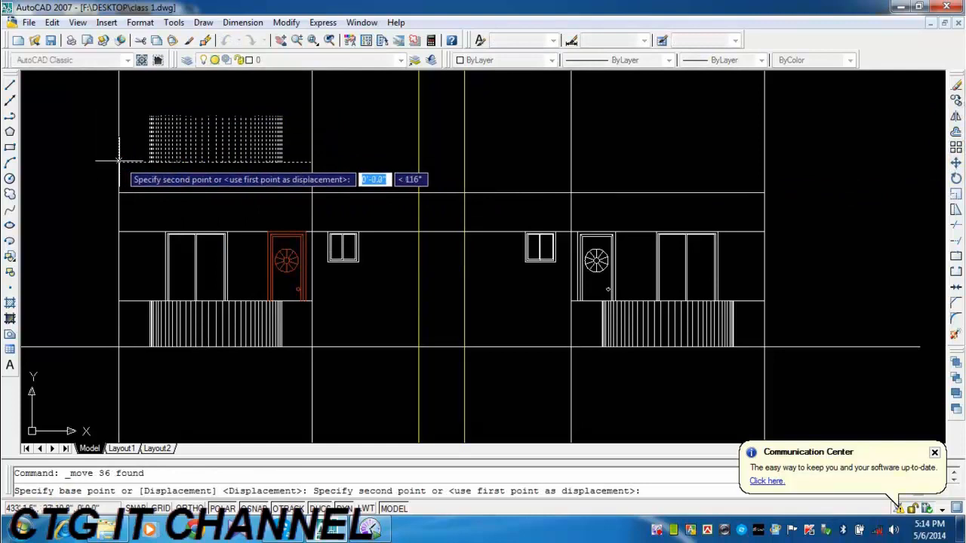
left_click(118, 231)
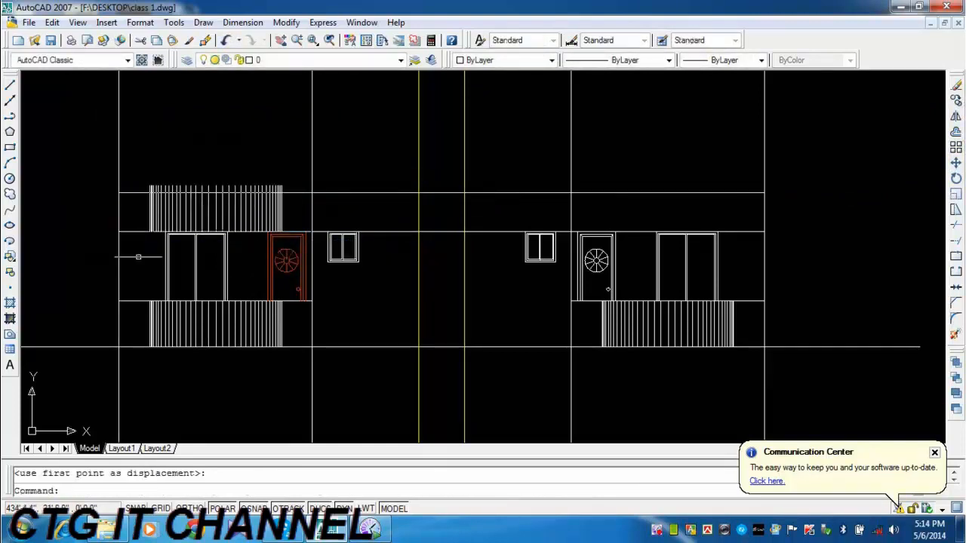
Trim the upper left balusters' ends that stick out above the upper horizontal rail line.
left_click(955, 226)
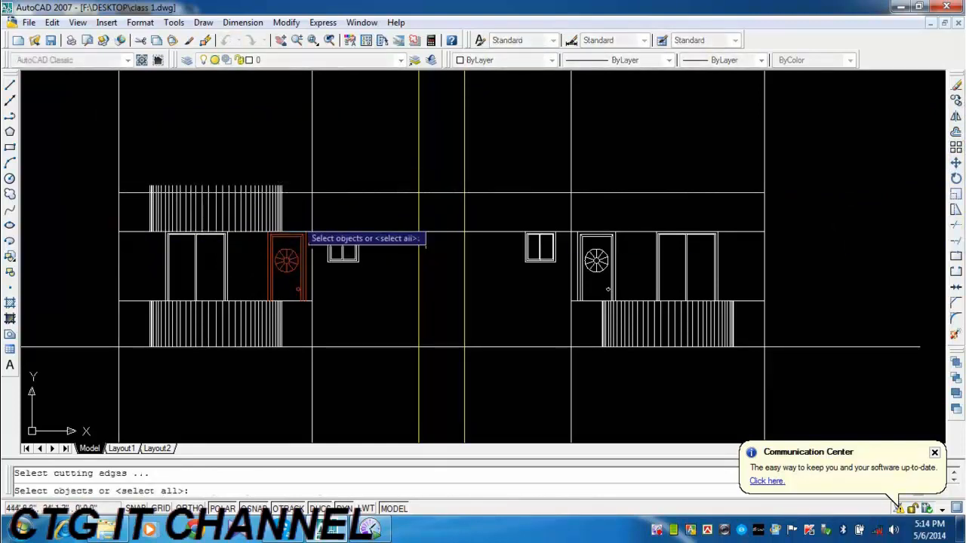
right_click(264, 219)
scroll(211, 217, "up", 3)
middle_click_drag(414, 181, 692, 174)
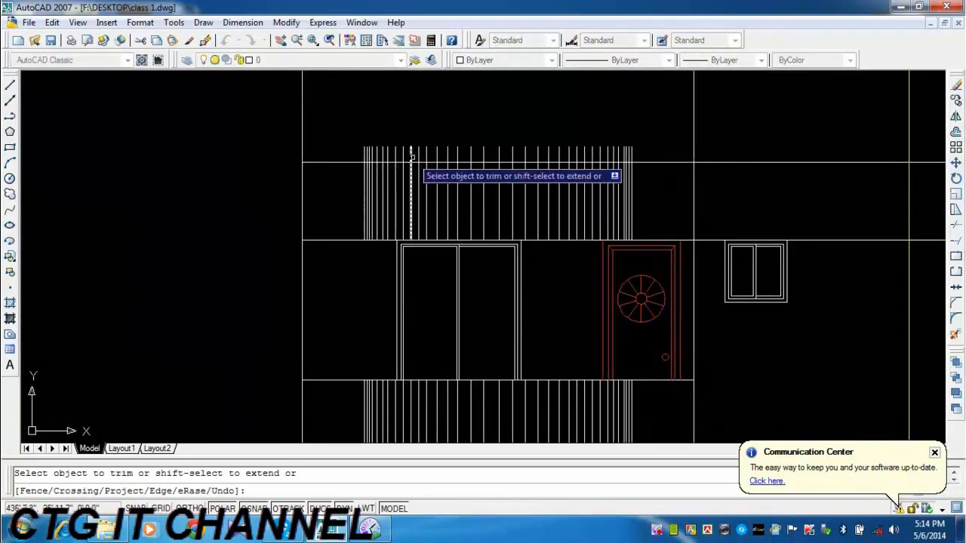
left_click(673, 110)
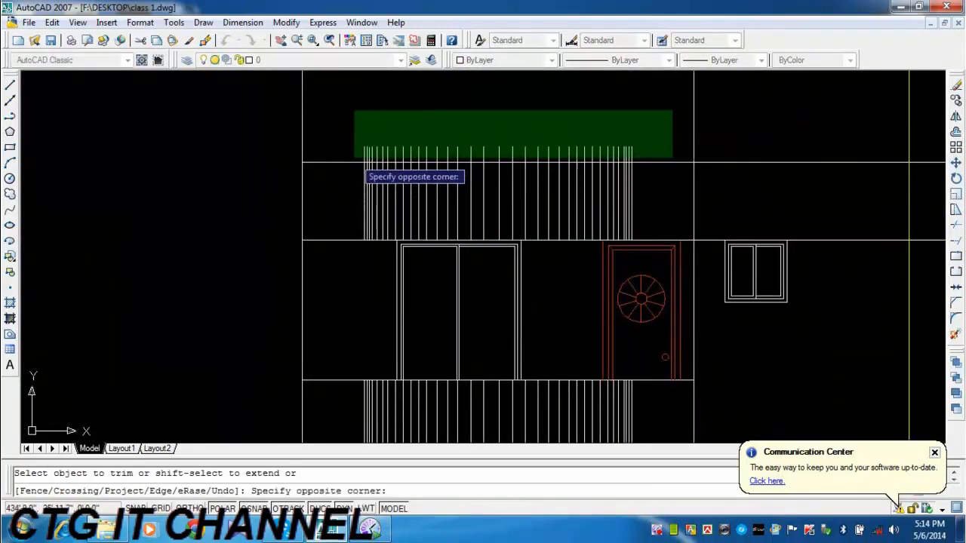
left_click(354, 157)
middle_click_drag(605, 216, 412, 200)
scroll(412, 200, "down", 2)
scroll(411, 193, "down", 2)
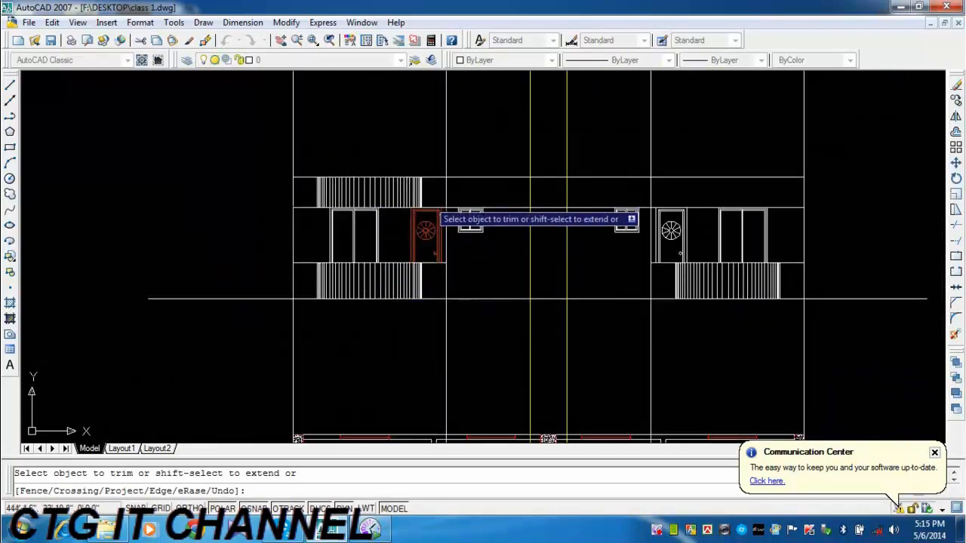
middle_click_drag(461, 246, 231, 298)
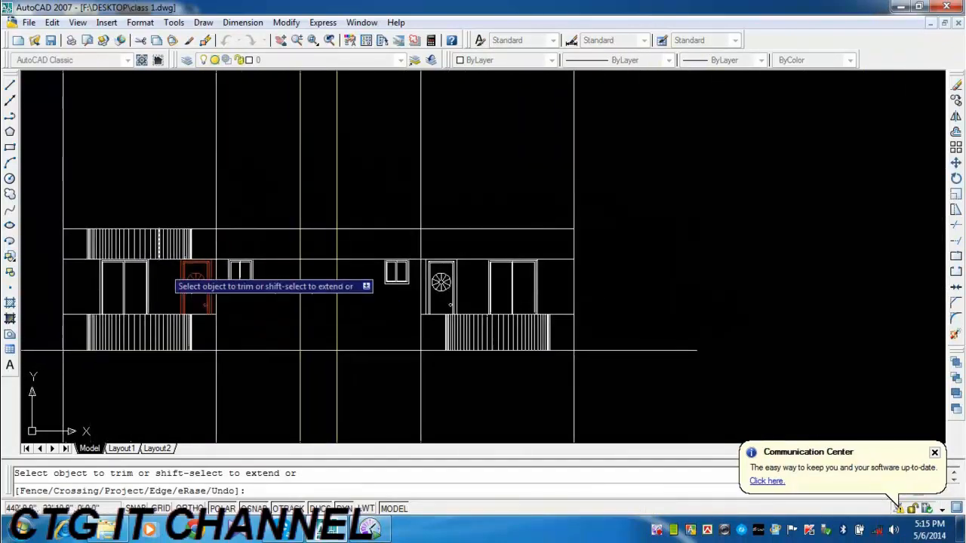
key("Escape")
Copy the trimmed upper left balusters from the rail line's outer end at the left outer wall to its intersection with the right inner wall line.
left_click(53, 222)
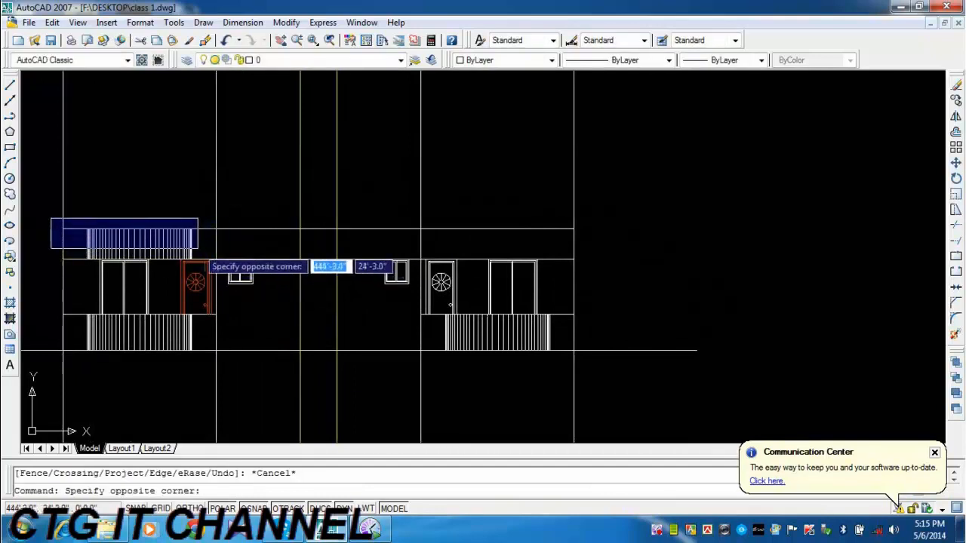
key("Escape")
left_click(194, 229)
left_click(84, 240)
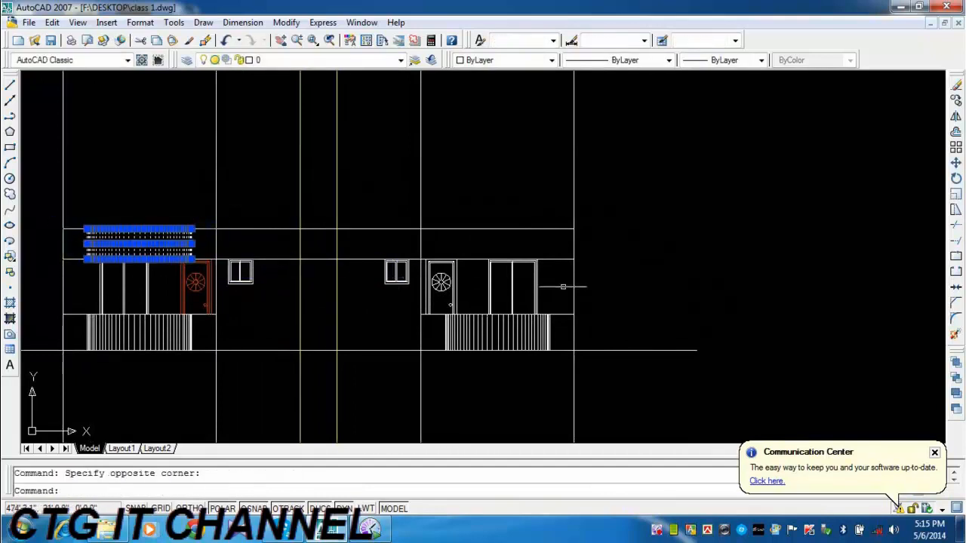
left_click(955, 117)
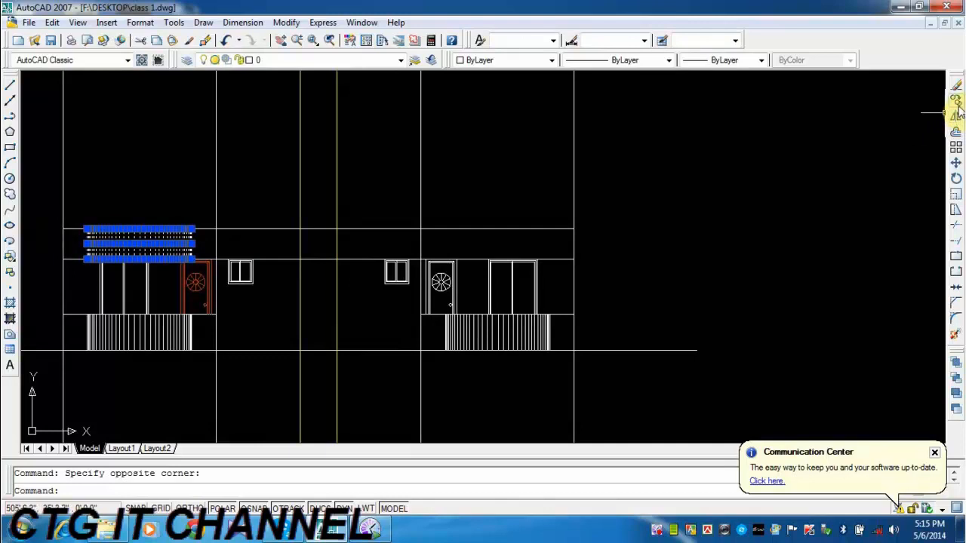
left_click(956, 104)
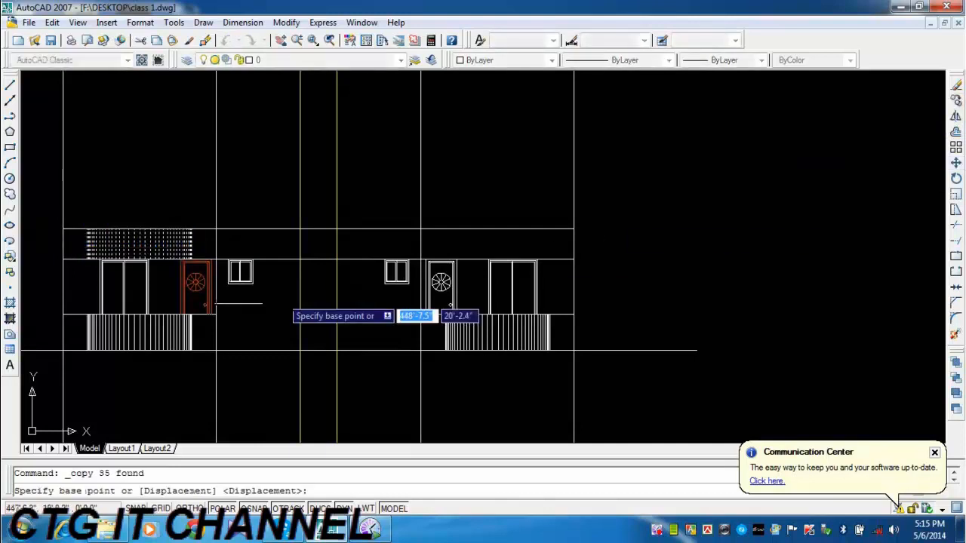
left_click(61, 228)
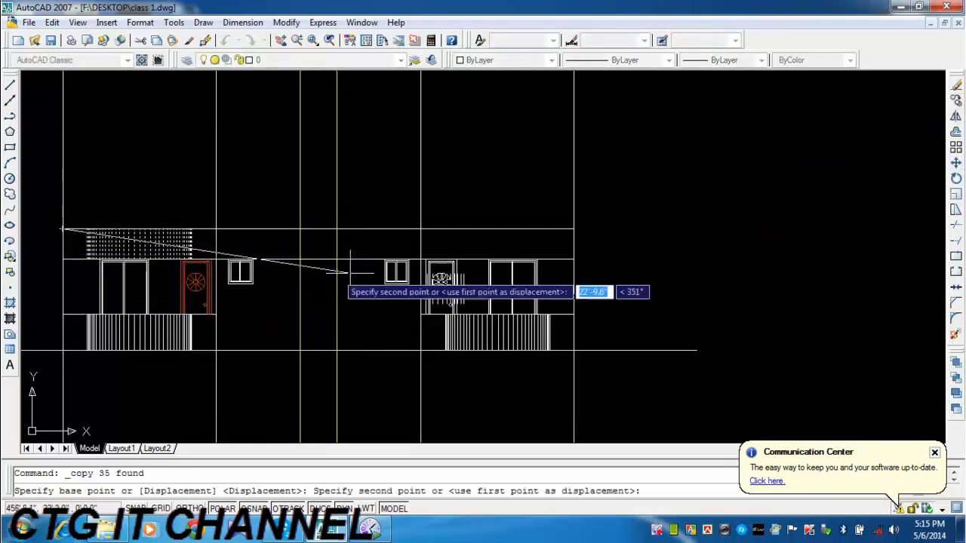
left_click(420, 228)
key("Escape")
middle_click_drag(447, 311, 554, 291)
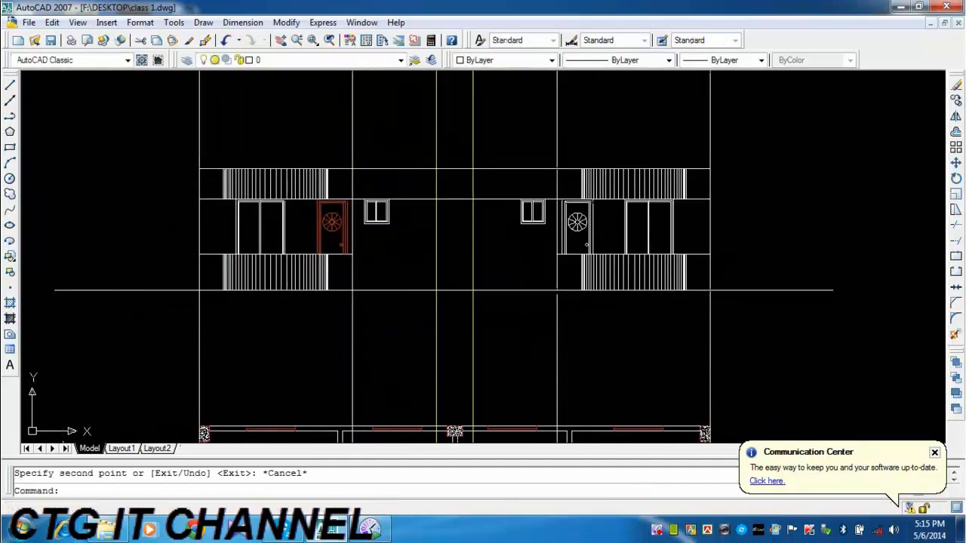
scroll(596, 202, "up", 3)
left_click(595, 202)
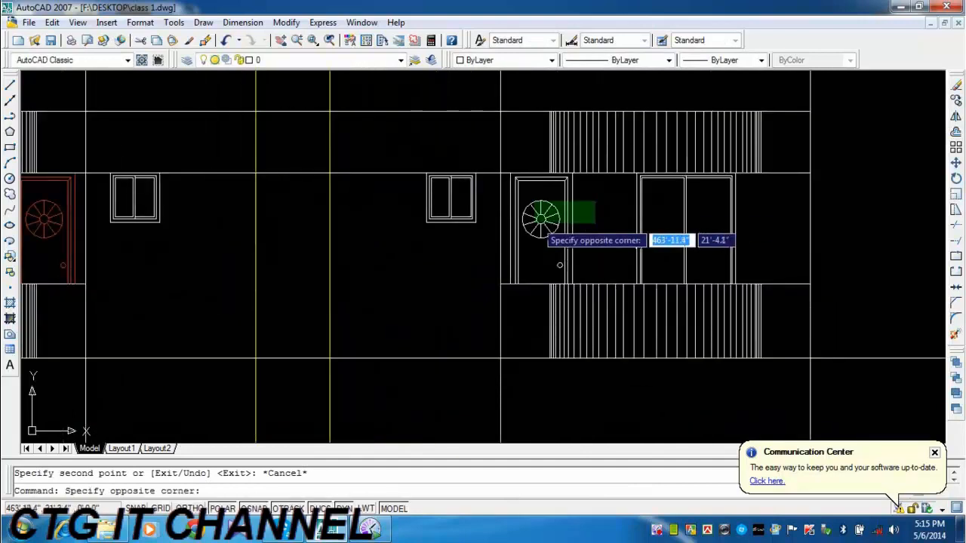
left_click(508, 249)
key("Escape")
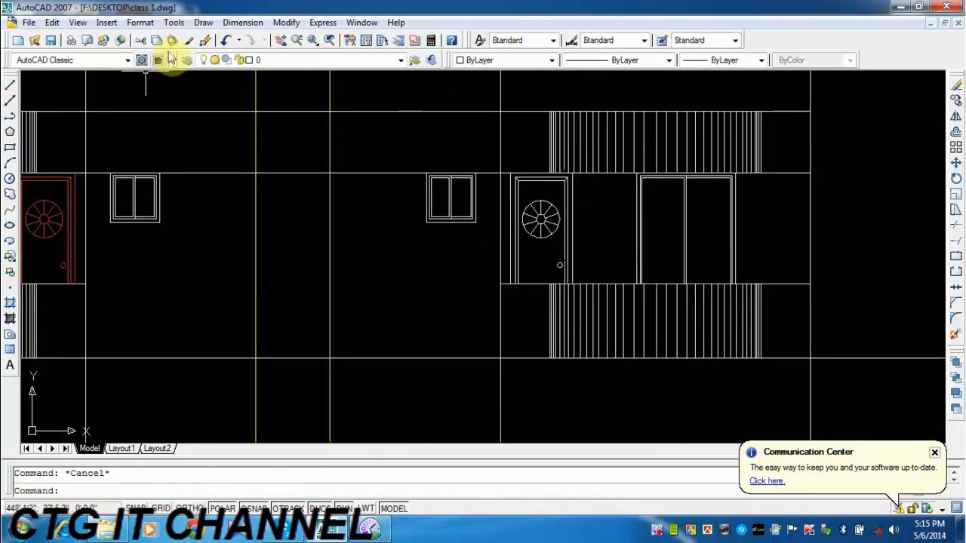
Match the right door's properties to those of the red left door and save the drawing.
left_click(205, 40)
left_click(54, 203)
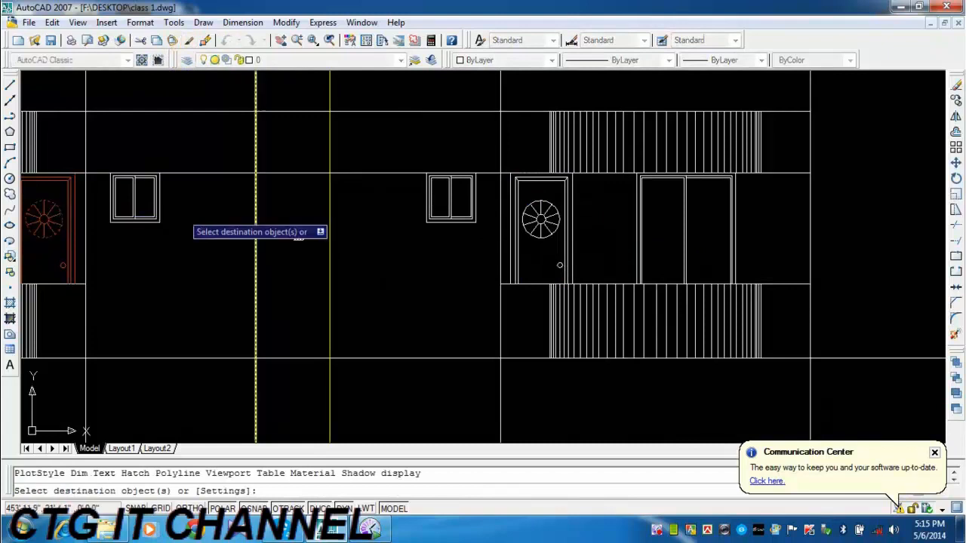
scroll(590, 207, "up", 3)
left_click(564, 150)
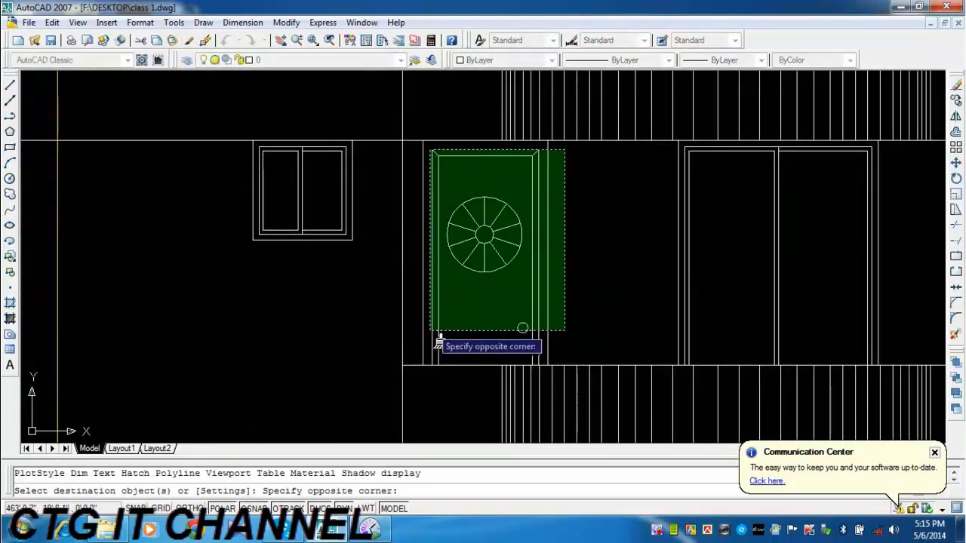
left_click(430, 347)
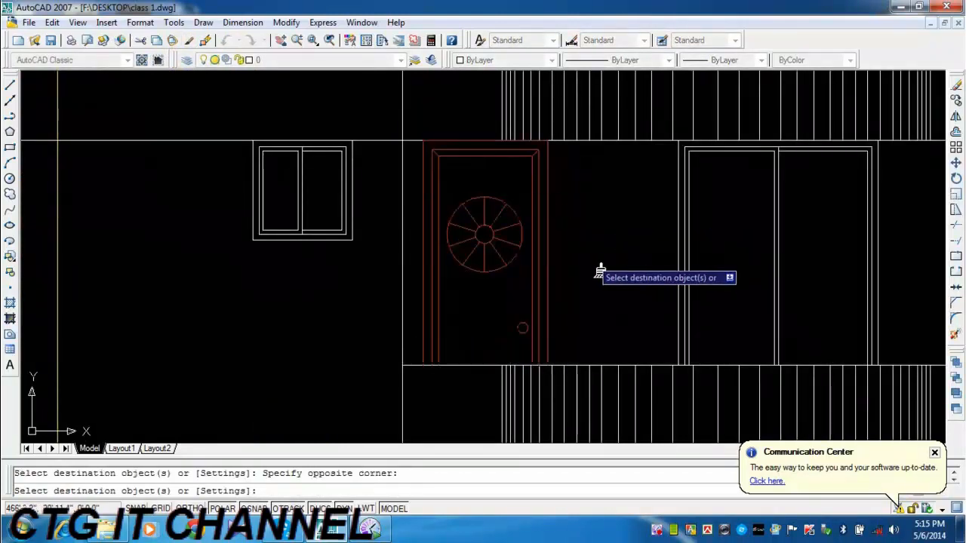
scroll(590, 226, "down", 1)
key("Escape")
scroll(577, 252, "down", 1)
middle_click_drag(545, 279, 593, 252)
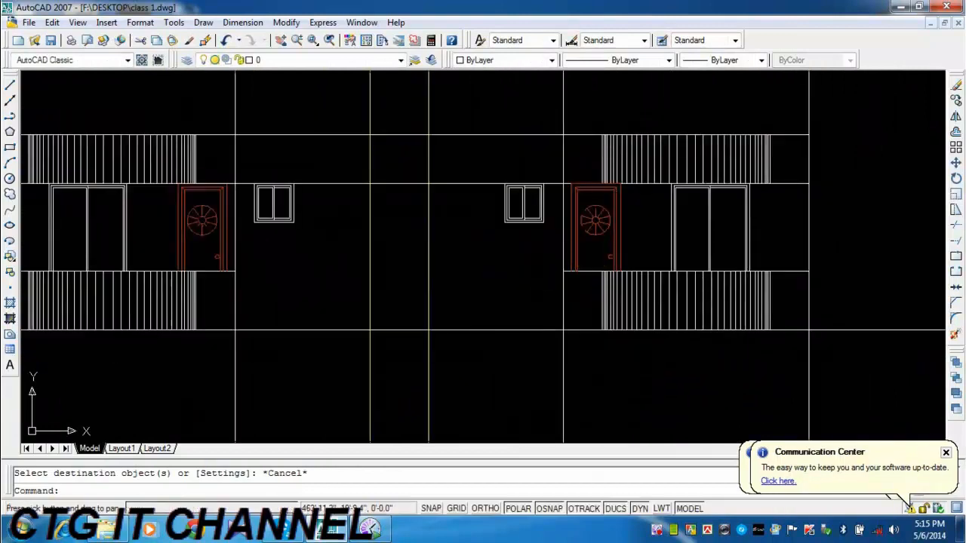
scroll(519, 263, "down", 1)
middle_click_drag(520, 262, 531, 260)
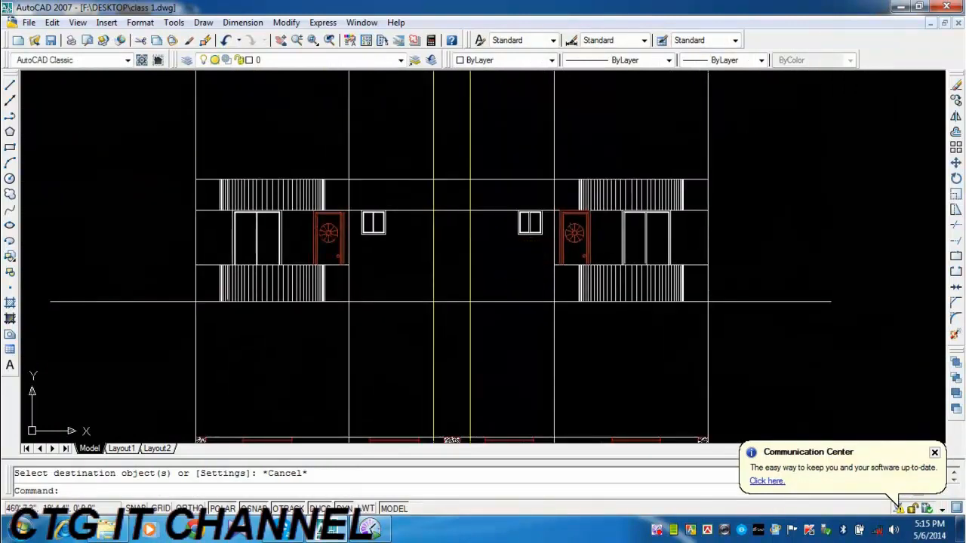
left_click(50, 40)
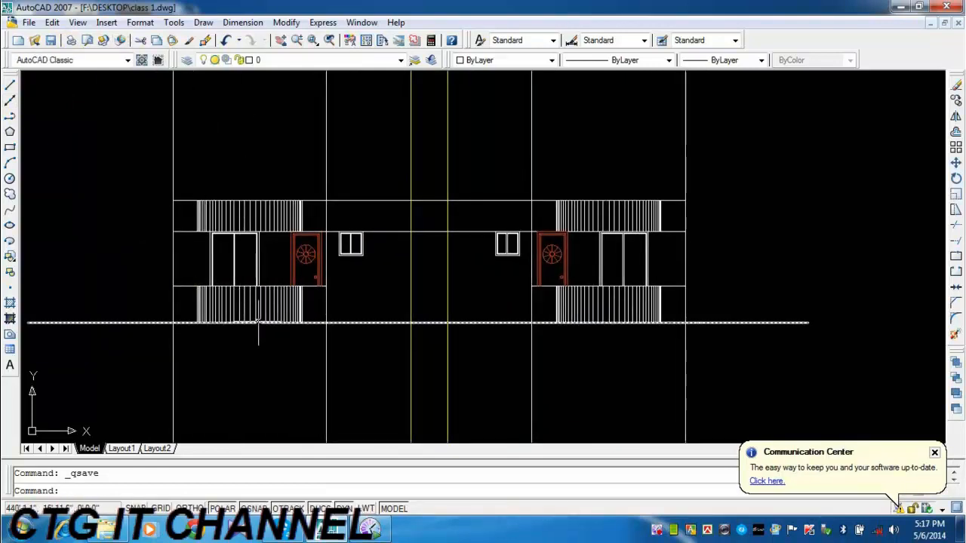
Erase the long horizontal line that runs across the full elevation along the tops of the doors and windows.
middle_click_drag(353, 304, 350, 304)
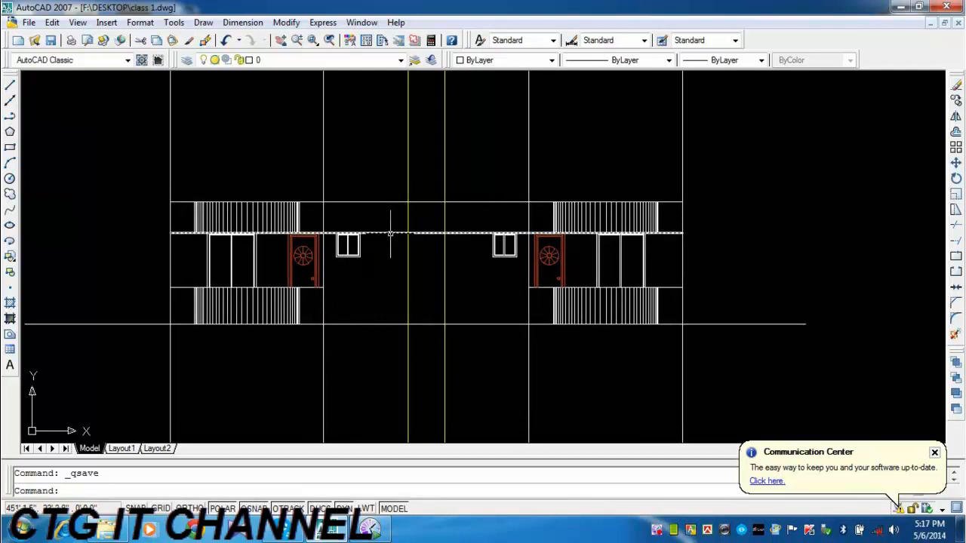
scroll(386, 236, "up", 1)
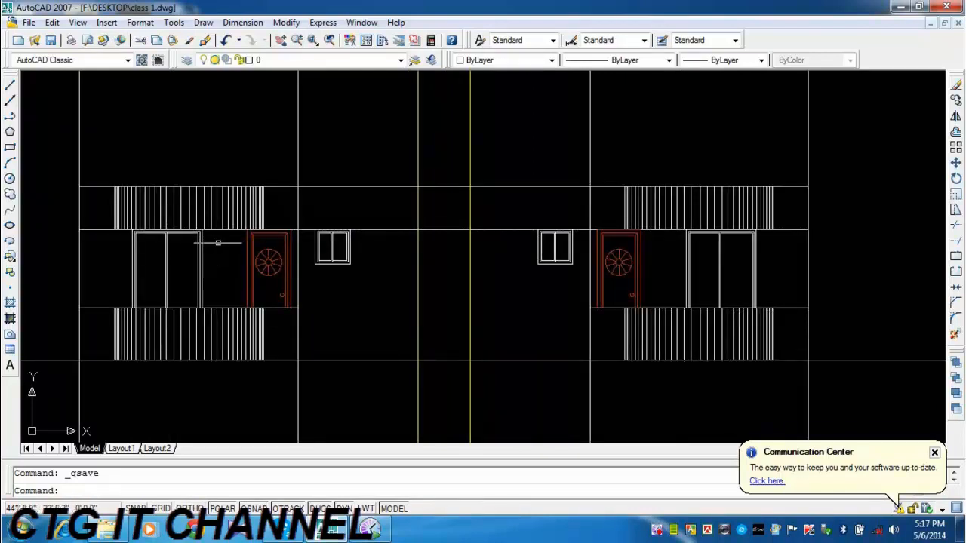
left_click(390, 228)
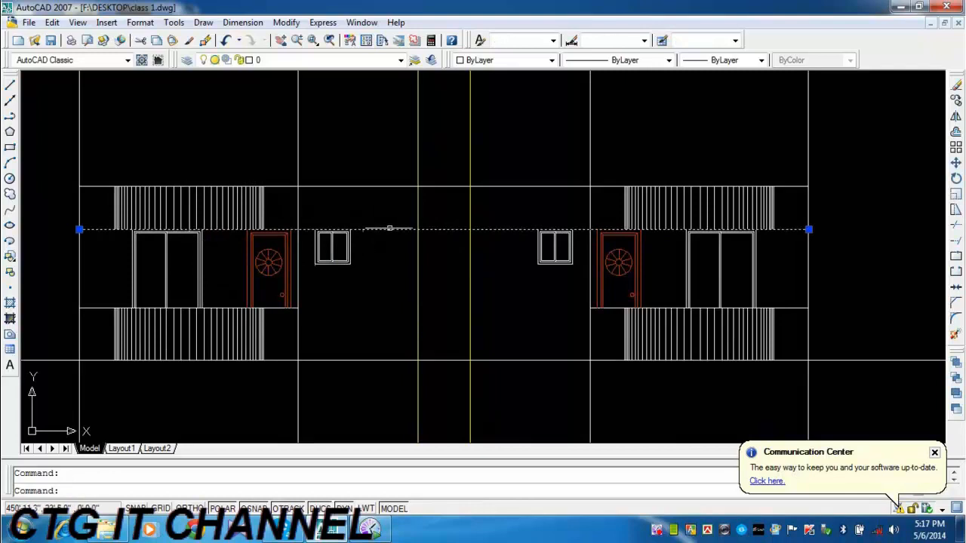
left_click(955, 87)
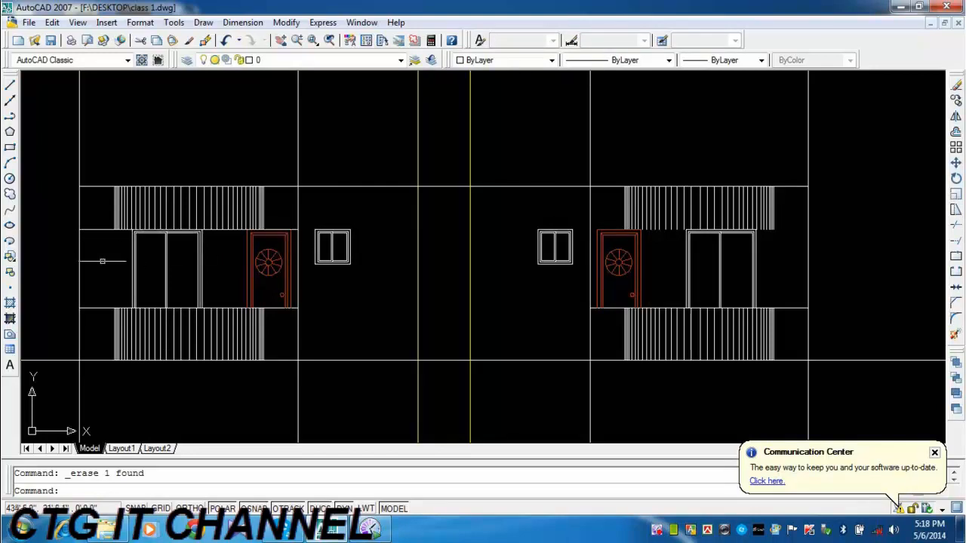
Copy the short line above the left door and window from its inner end to the right outer wall line, above the right openings.
left_click(86, 229)
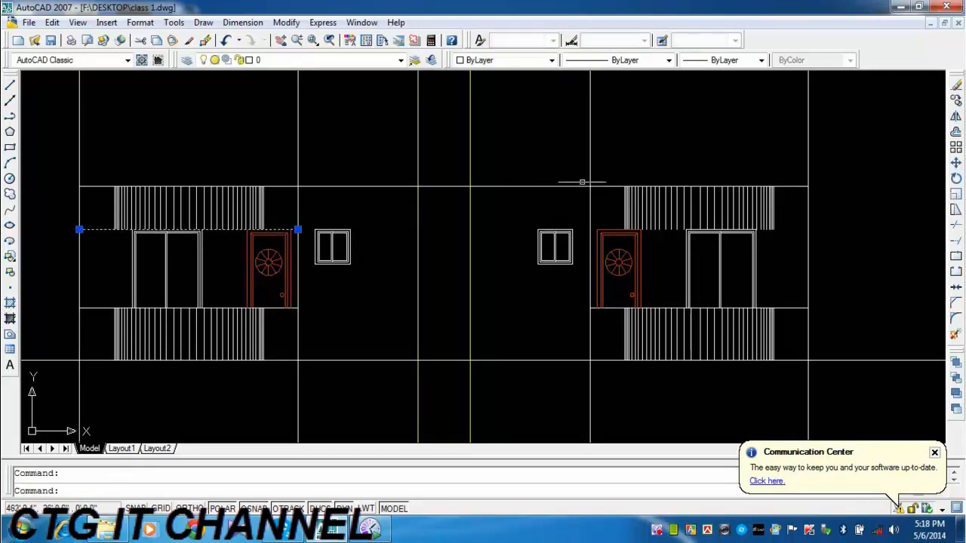
left_click(955, 100)
left_click(298, 228)
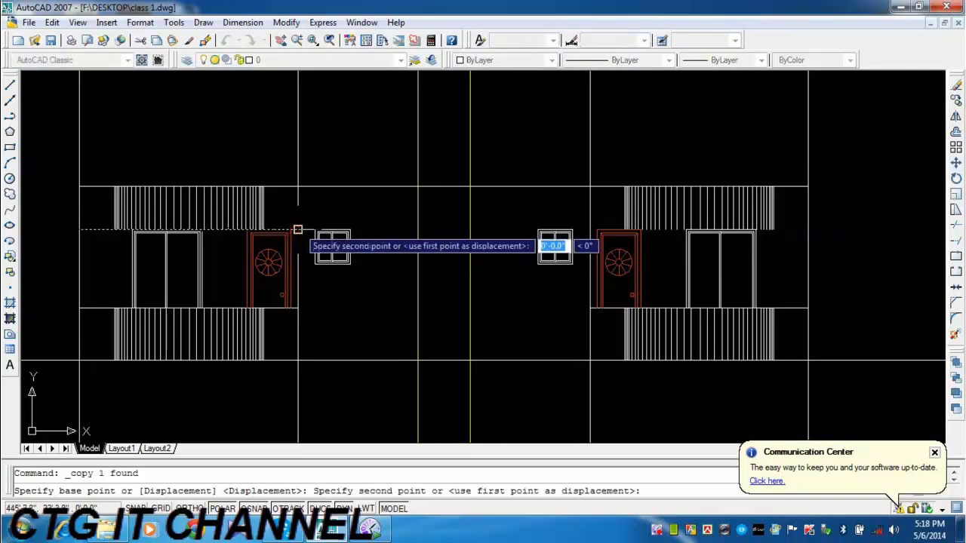
left_click(831, 219)
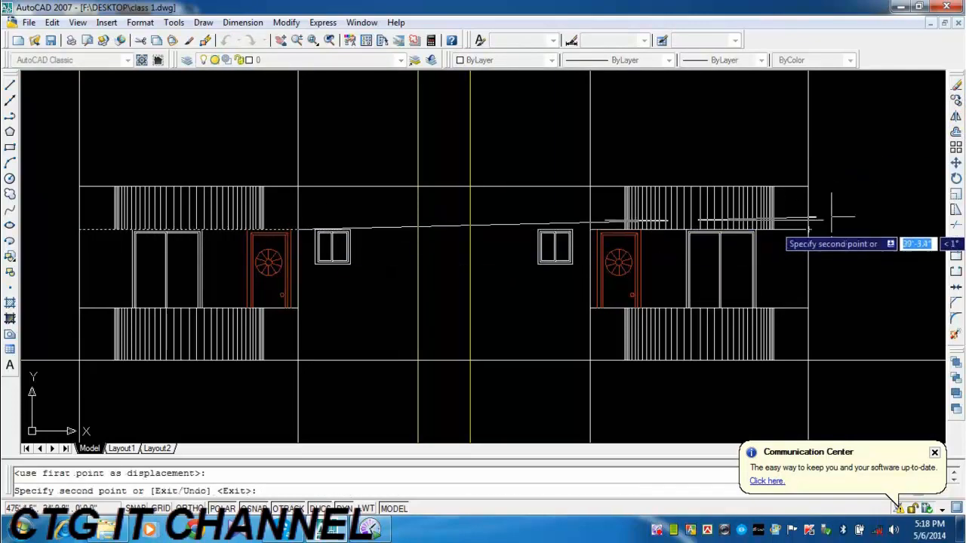
key("Escape")
middle_click_drag(830, 287, 795, 261)
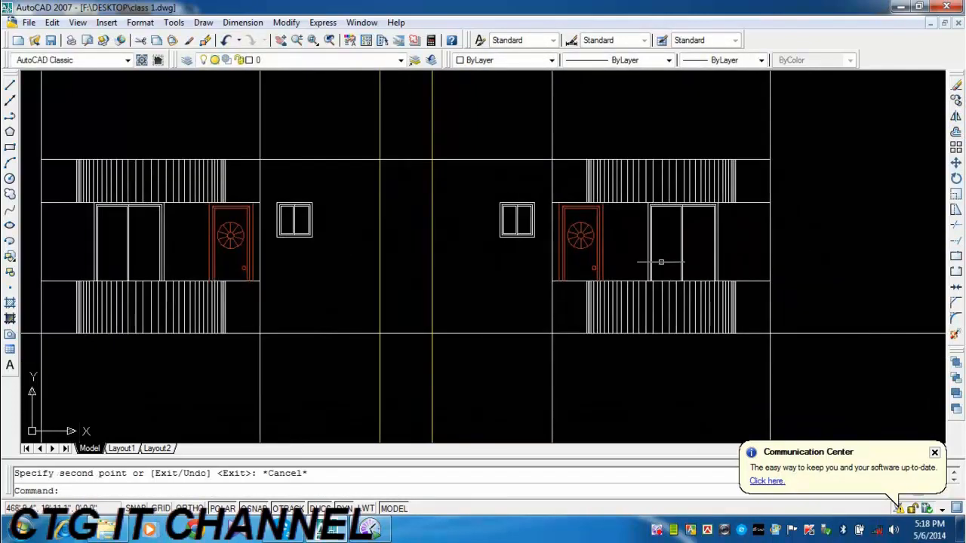
scroll(285, 198, "up", 3)
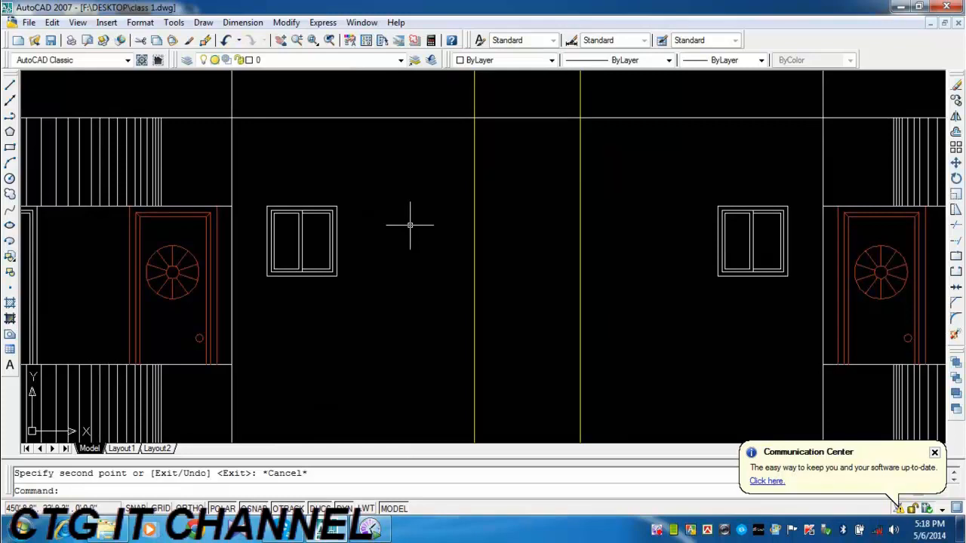
scroll(492, 239, "down", 2)
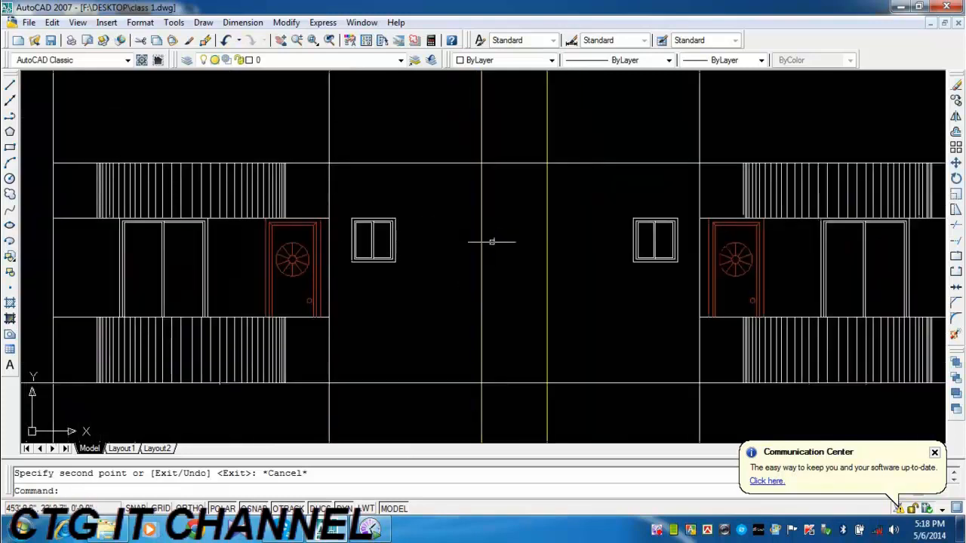
middle_click_drag(492, 239, 345, 239)
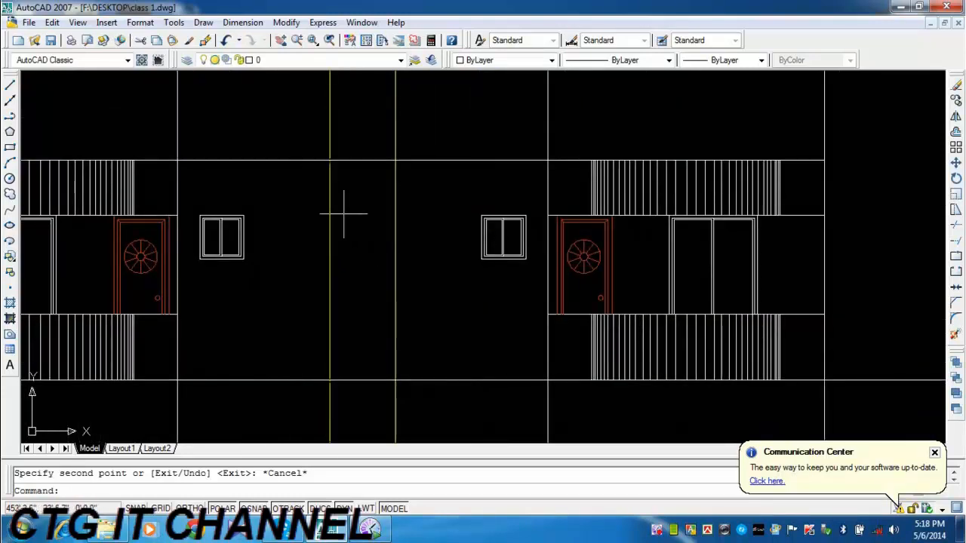
scroll(334, 209, "down", 5)
scroll(354, 216, "up", 4)
middle_click_drag(354, 216, 398, 202)
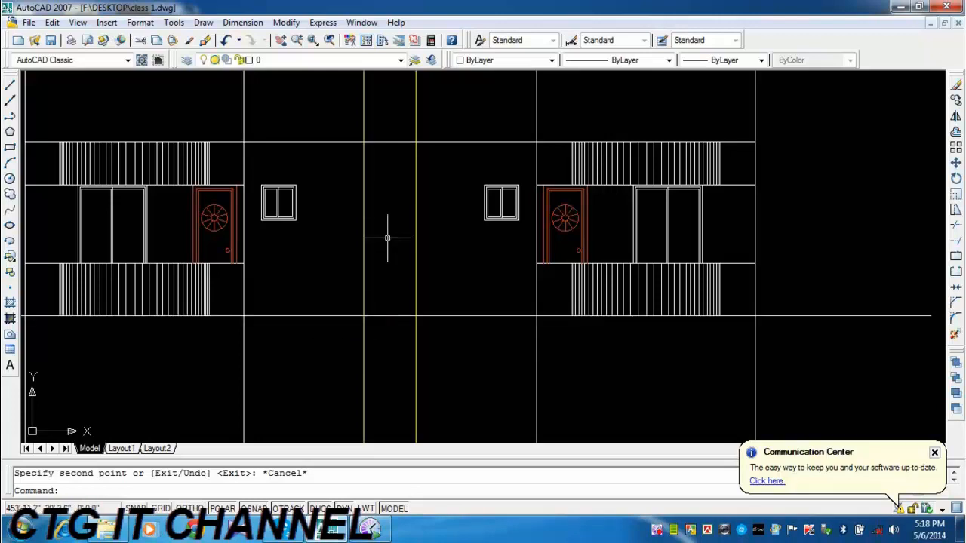
middle_click_drag(380, 239, 384, 248)
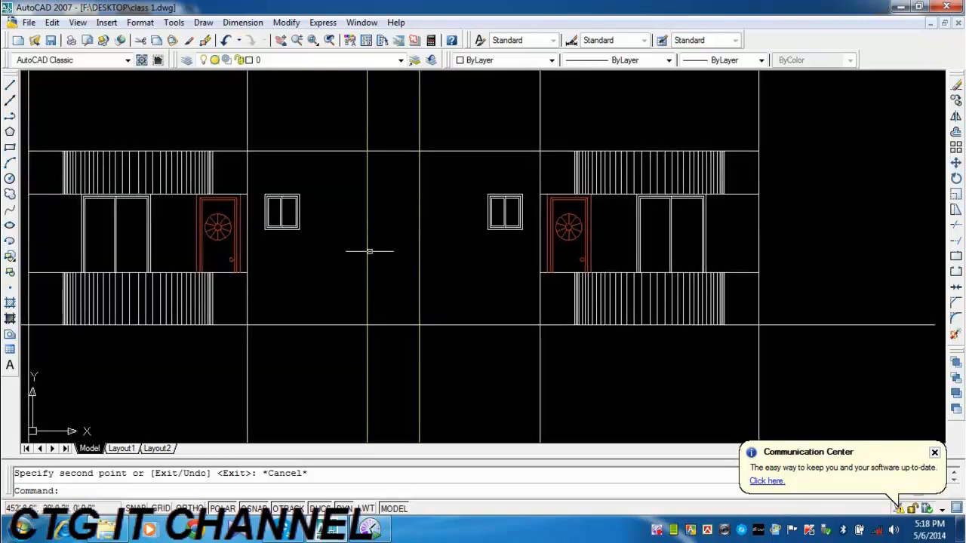
left_click(10, 115)
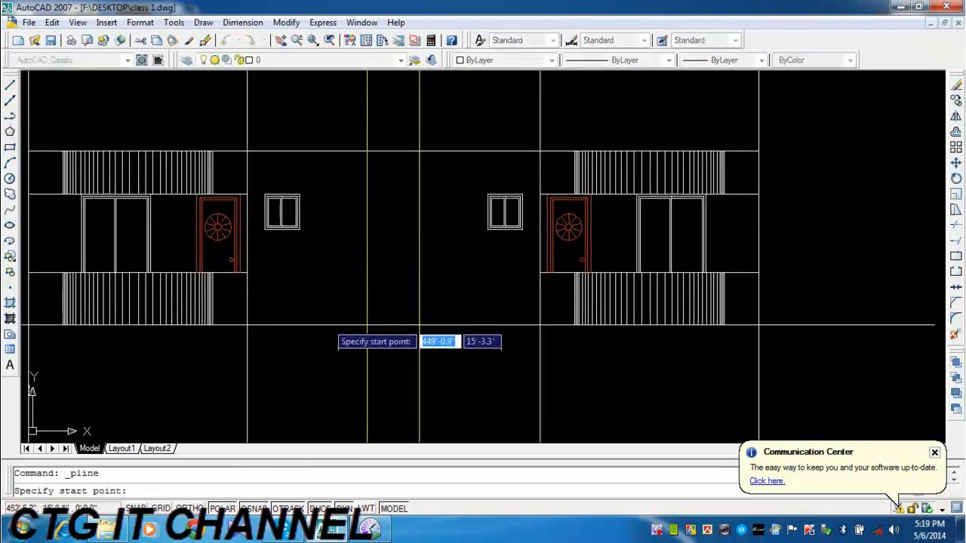
left_click(367, 324)
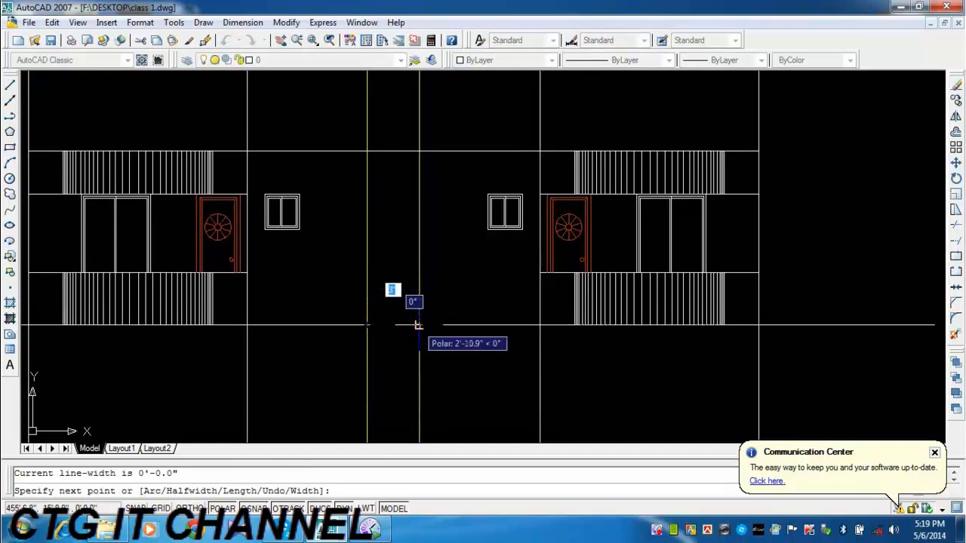
key("Escape")
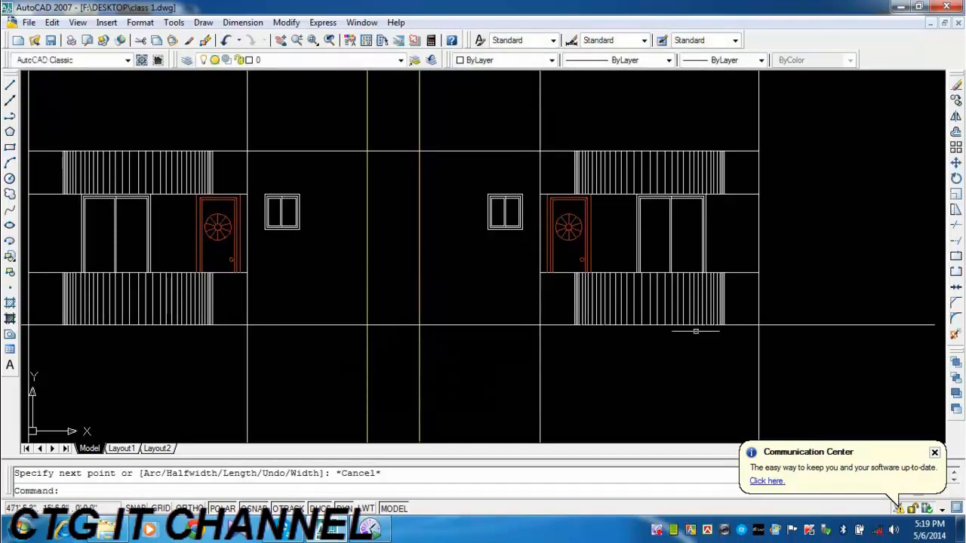
Trim the two central vertical lines below the ground line and above the long top horizontal line.
left_click(955, 225)
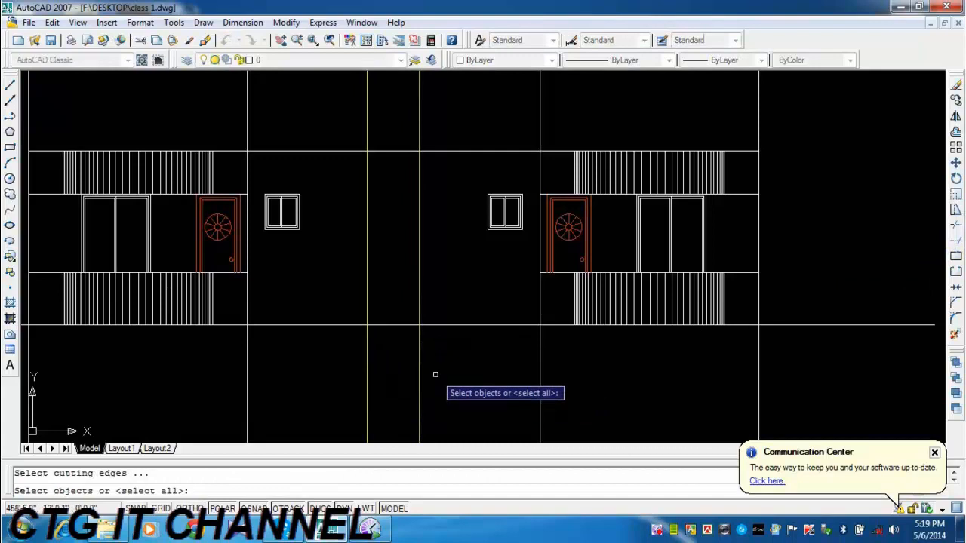
key("Return")
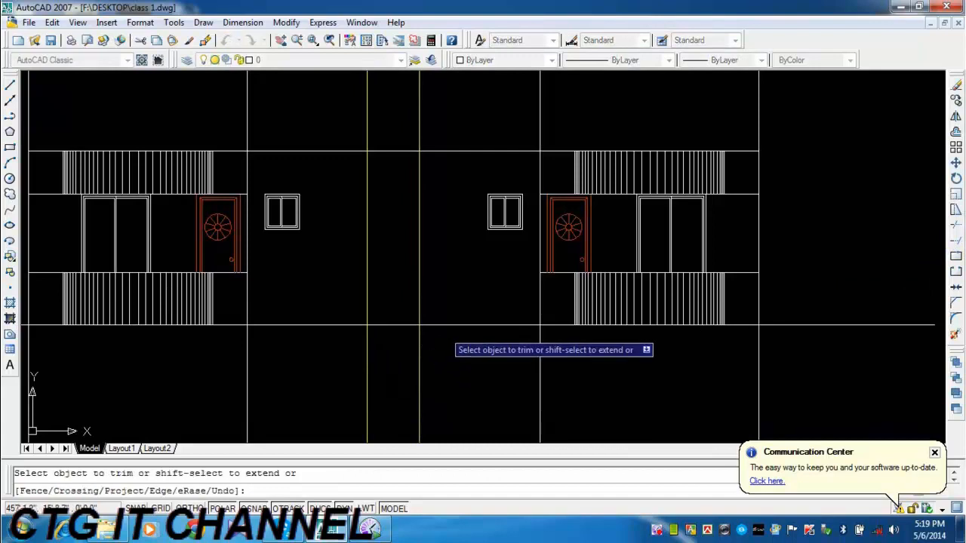
left_click(443, 325)
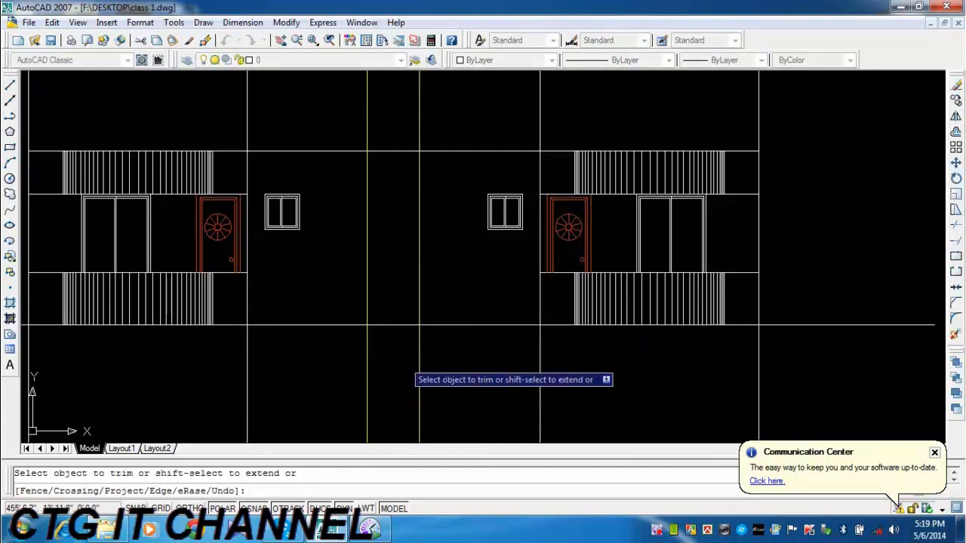
left_click(434, 350)
left_click(370, 365)
left_click(445, 121)
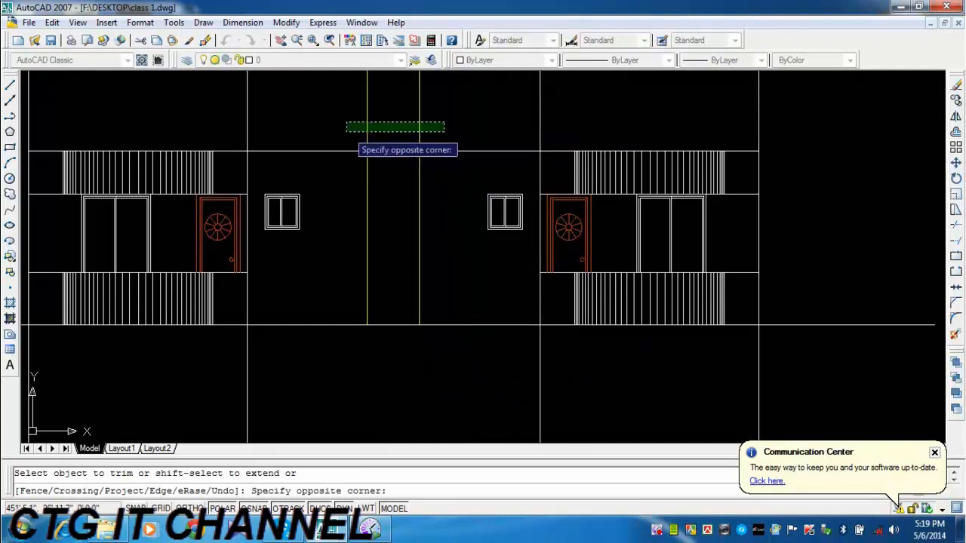
left_click(349, 132)
Draw a horizontal polyline joining the midpoints of the two central vertical lines.
left_click(10, 115)
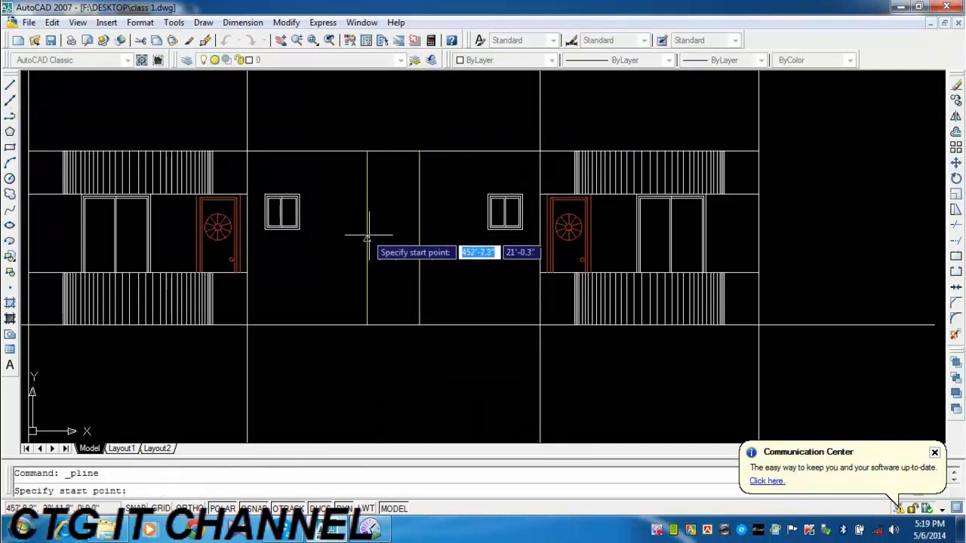
left_click(419, 239)
left_click(367, 237)
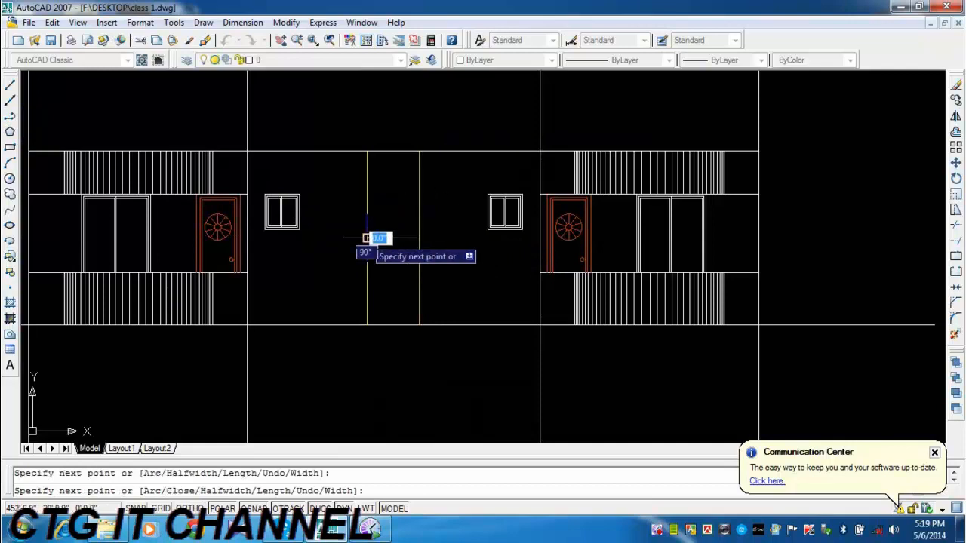
key("Escape")
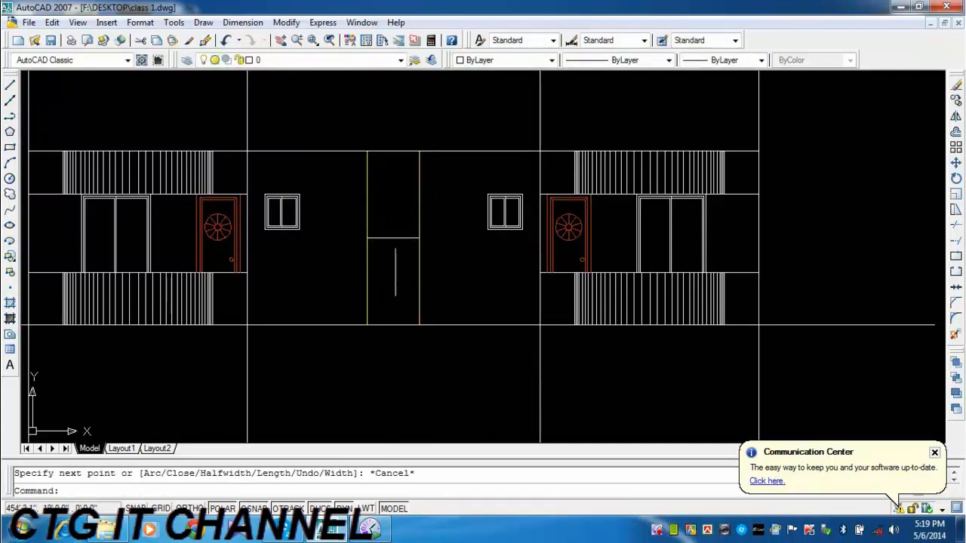
left_click(389, 239)
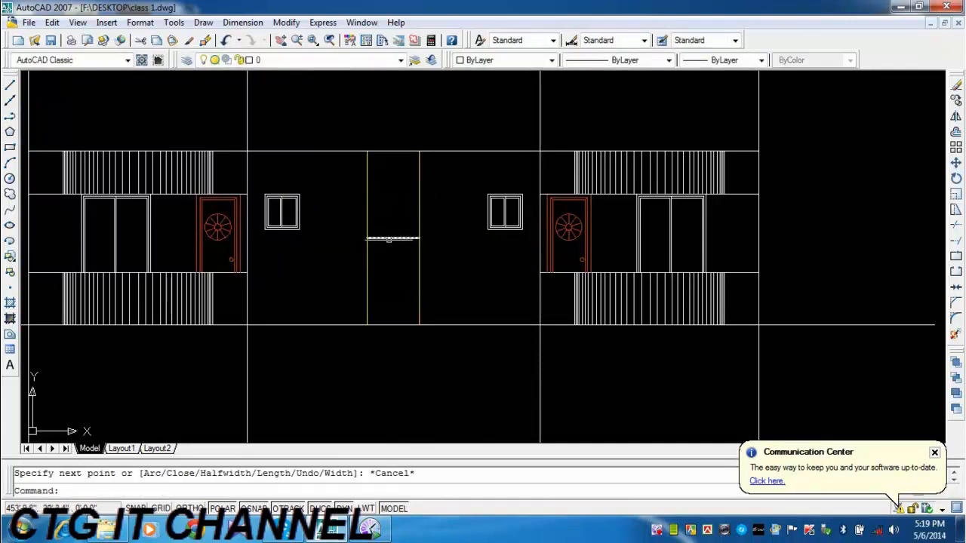
middle_click_drag(393, 238, 400, 250)
key("Escape")
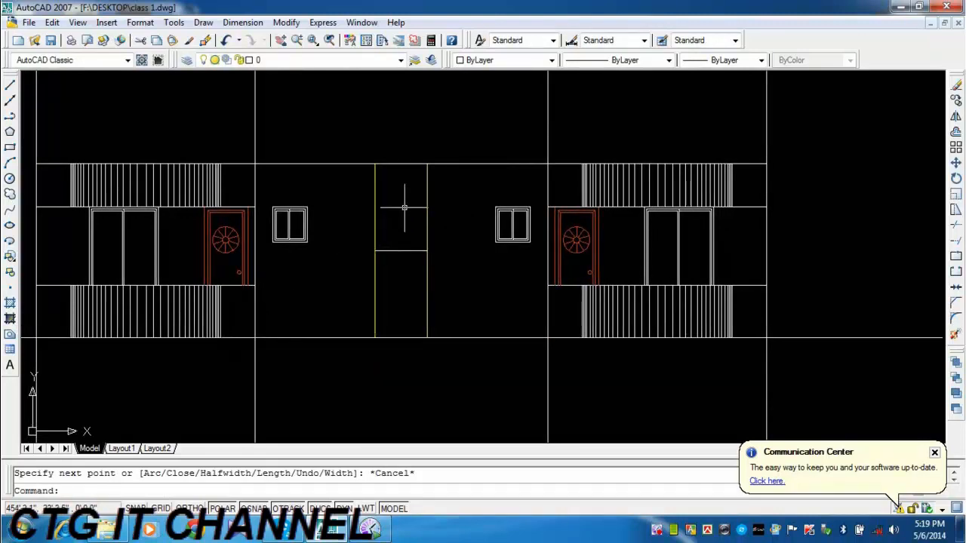
Offset the short horizontal line between the central verticals upward by 10'.
scroll(485, 231, "down", 3)
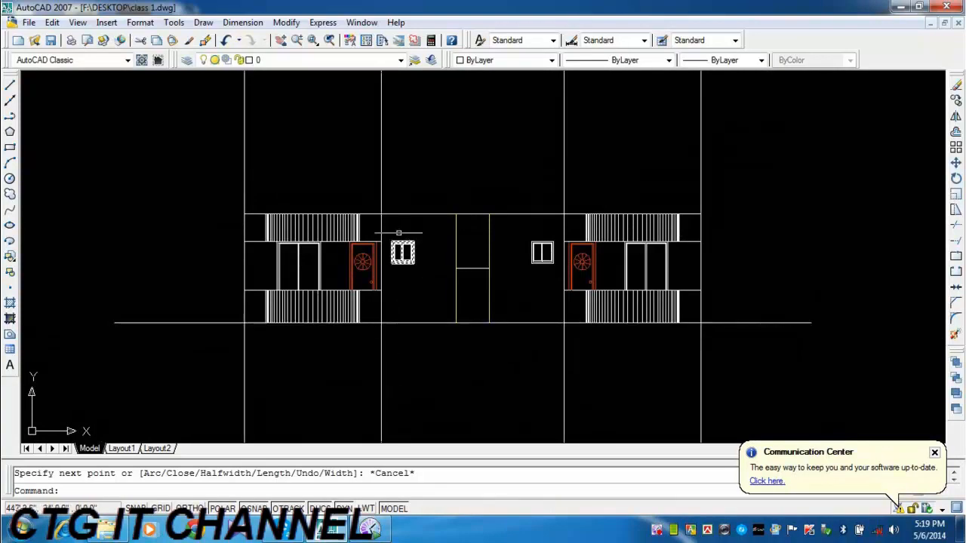
middle_click_drag(420, 255, 365, 293)
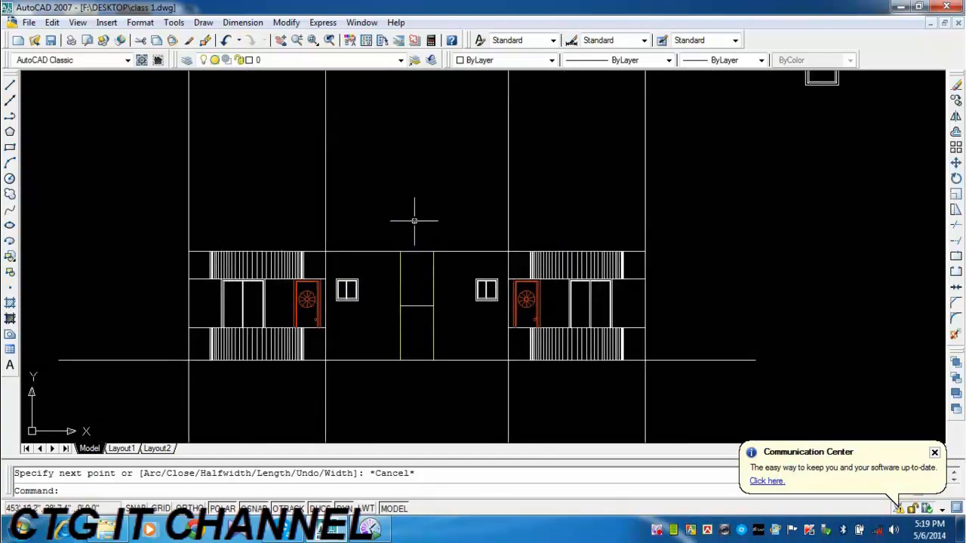
middle_click_drag(403, 240, 402, 241)
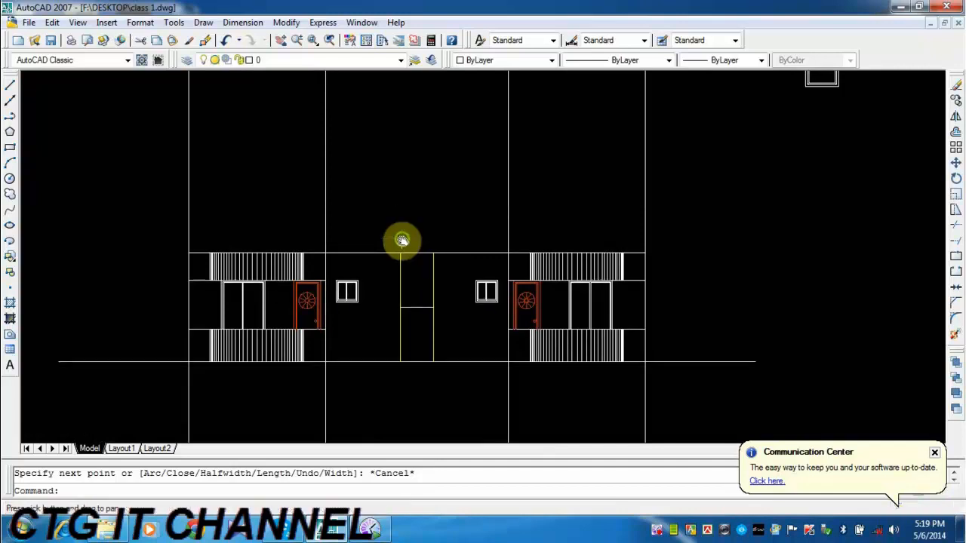
left_click(955, 134)
type("1")
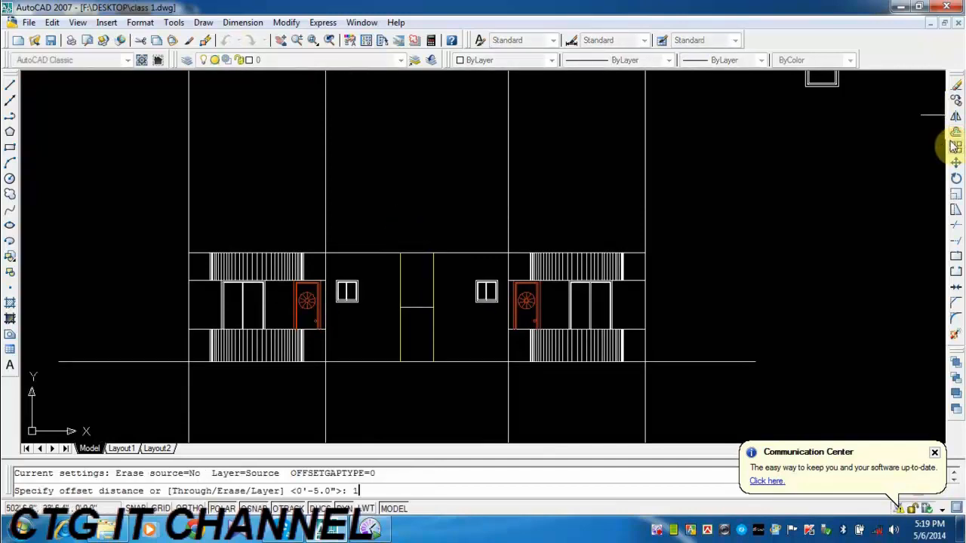
type("0'")
key("Return")
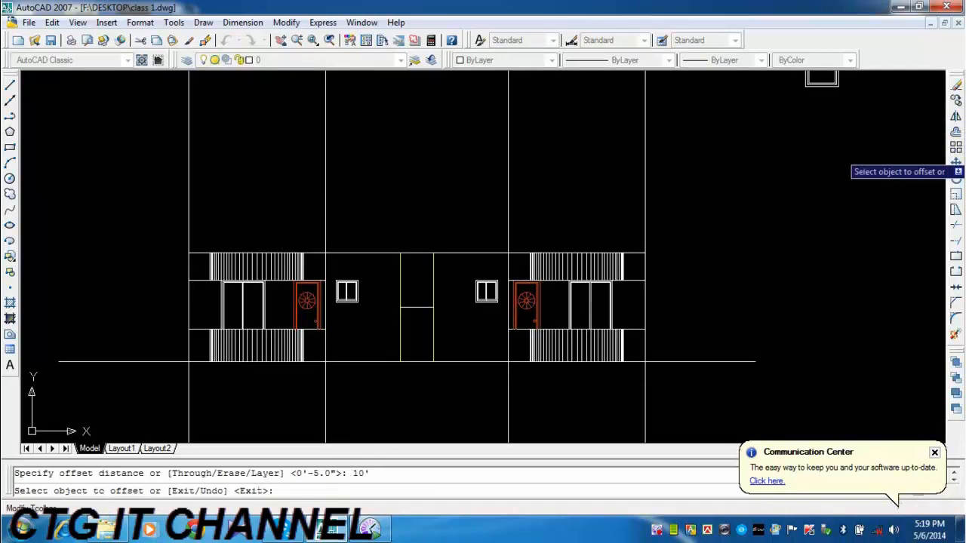
left_click(419, 307)
left_click(415, 278)
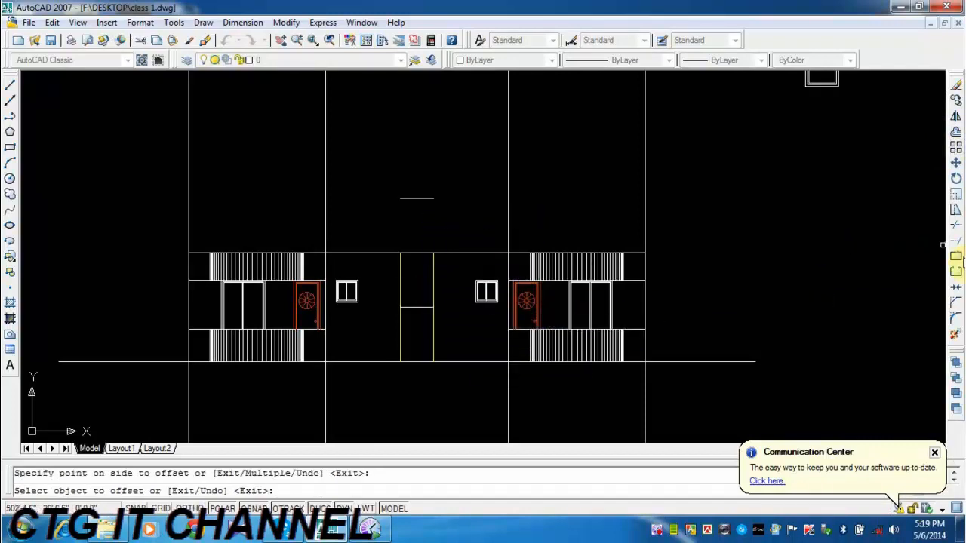
Extend both central vertical lines up to the new short horizontal line above the elevation.
left_click(955, 240)
key("Return")
left_click(447, 266)
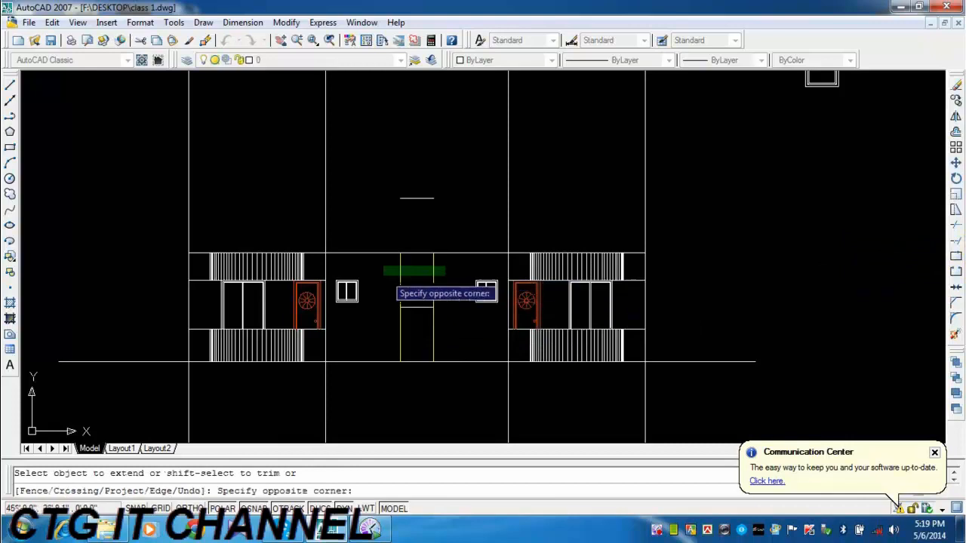
left_click(381, 276)
key("Escape")
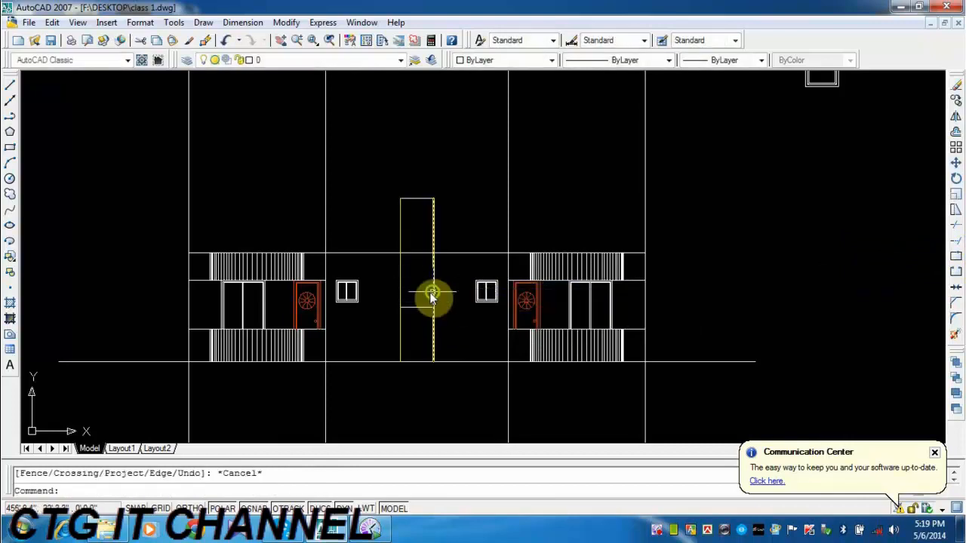
Examine the staircase and the wall openings around it in the floor plan below the elevation.
scroll(431, 295, "down", 3)
middle_click_drag(424, 332, 424, 198)
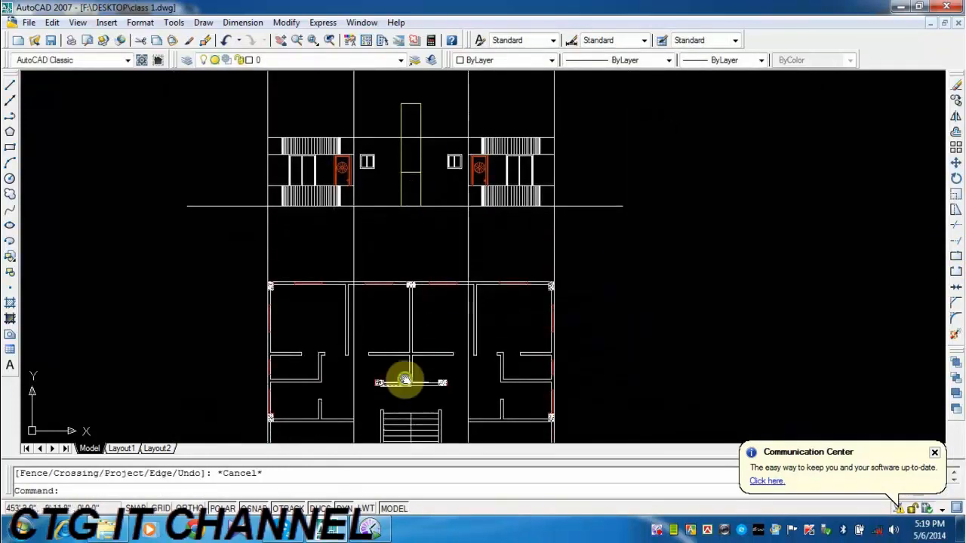
middle_click_drag(403, 382, 399, 211)
scroll(389, 319, "up", 3)
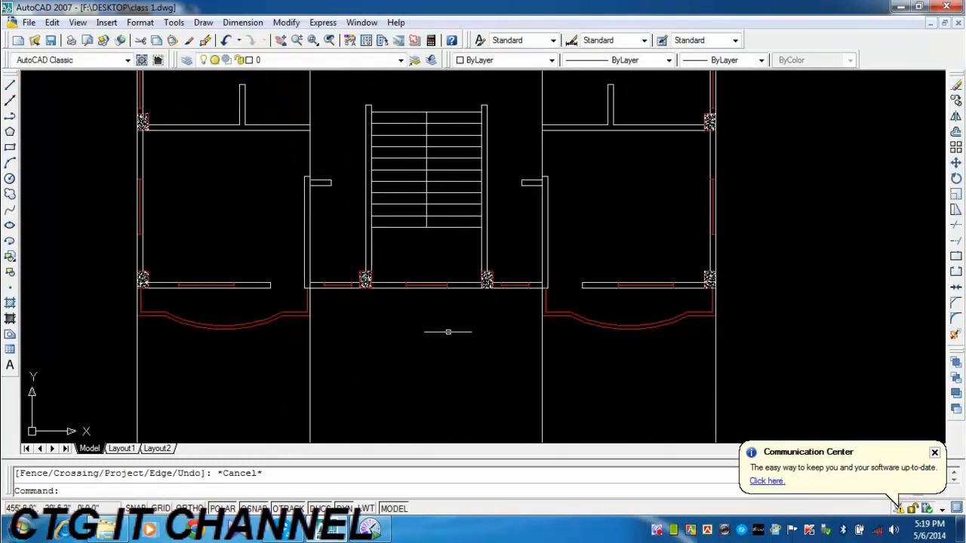
scroll(475, 335, "down", 4)
middle_click_drag(477, 211, 471, 430)
scroll(464, 400, "down", 4)
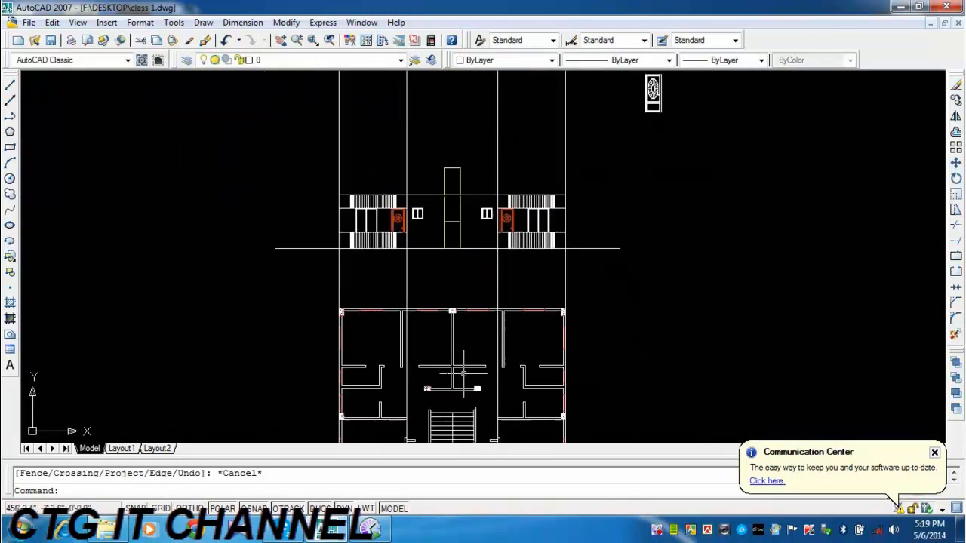
mouse_move(430, 255)
middle_mouse_down()
mouse_move(432, 347)
mouse_move(446, 298)
middle_mouse_up()
scroll(452, 293, "up", 9)
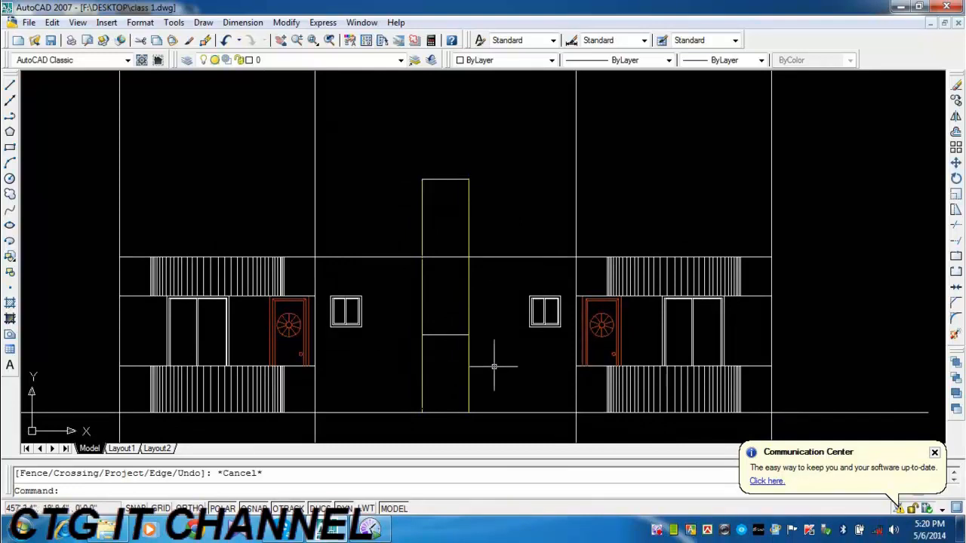
Trim the central verticals below the lower short line and the long horizontal line between the two verticals.
left_click(955, 225)
key("Return")
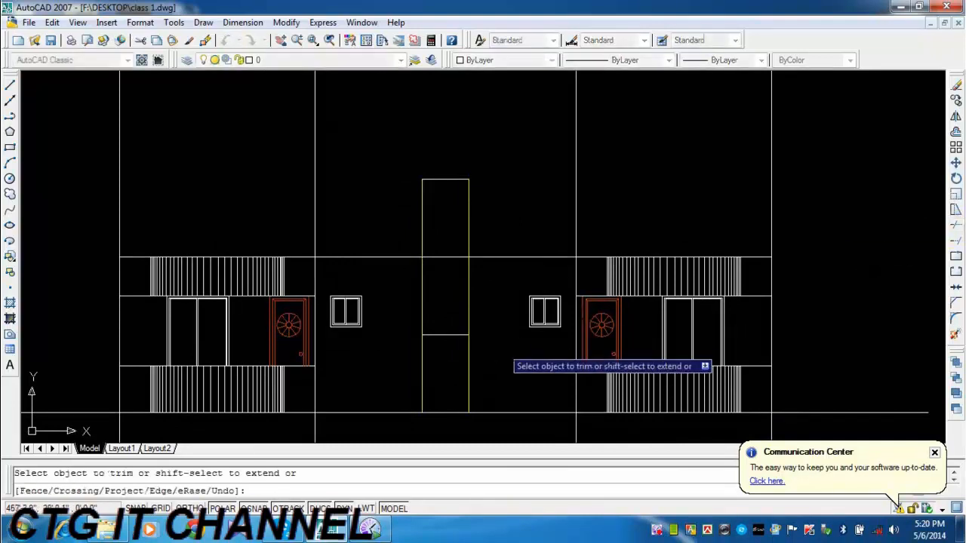
left_click(490, 351)
left_click(427, 365)
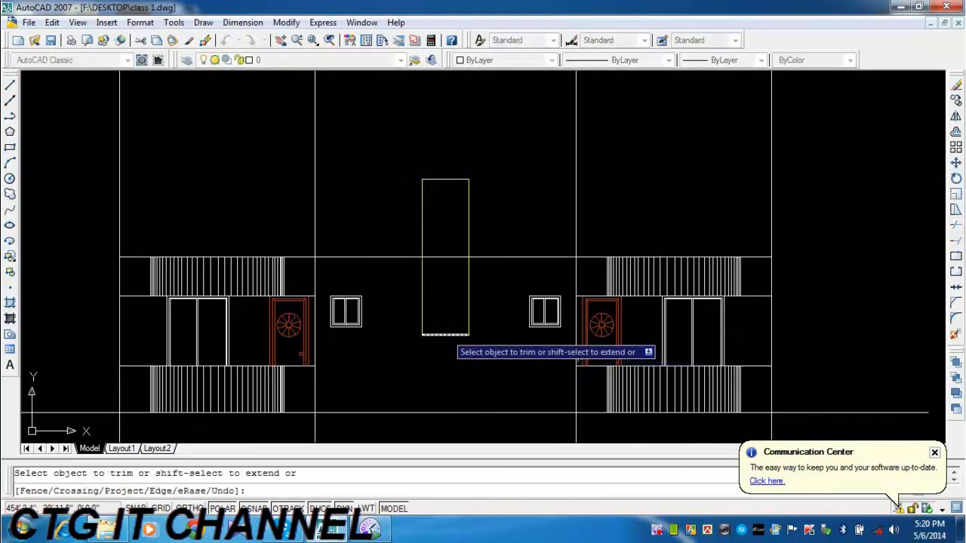
left_click(444, 240)
left_click(437, 270)
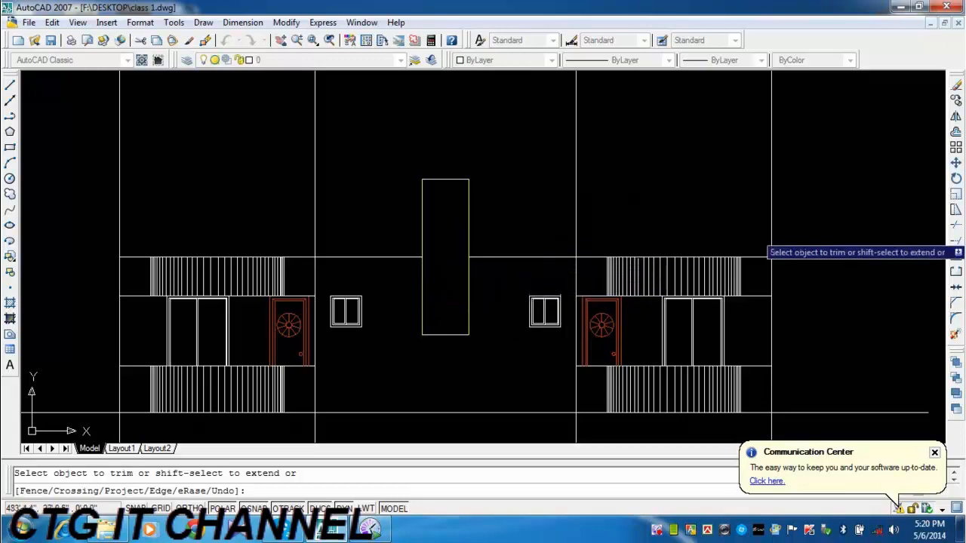
Offset the top edge of the central rectangle downward by 30 inches.
left_click(955, 133)
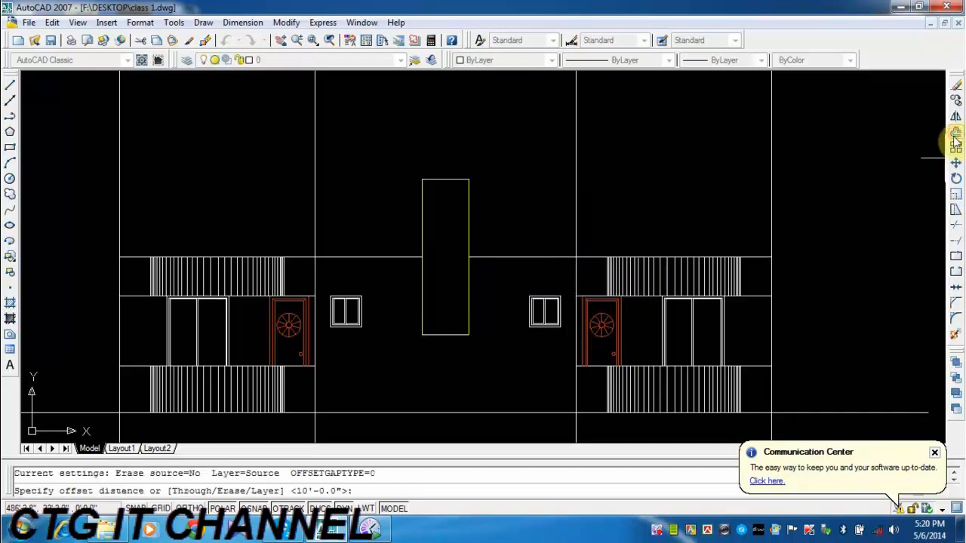
type("0")
key("Return")
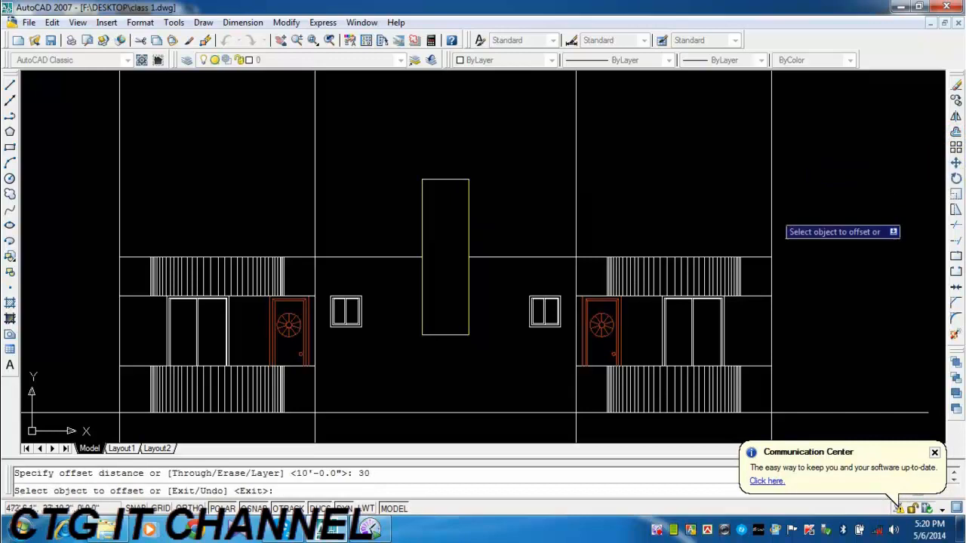
left_click(446, 179)
left_click(442, 207)
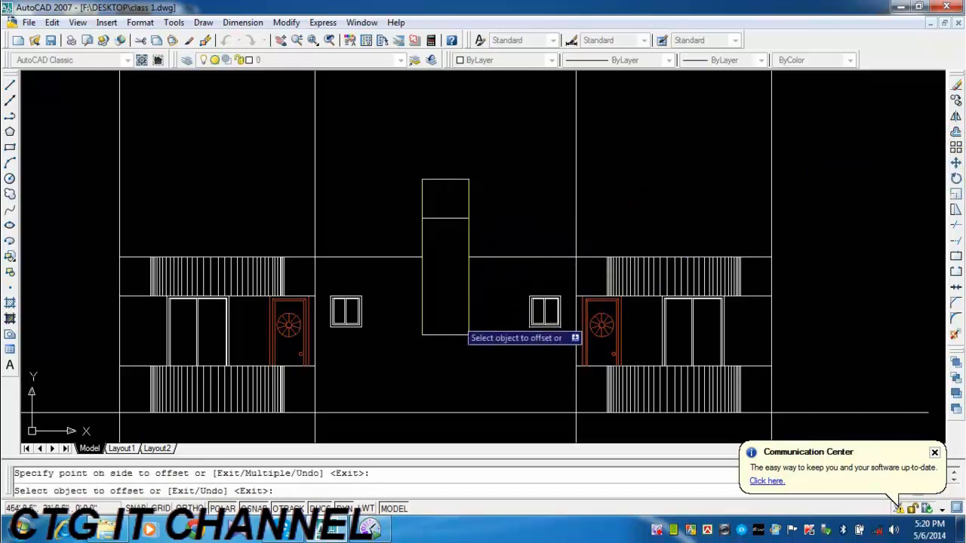
key("Escape")
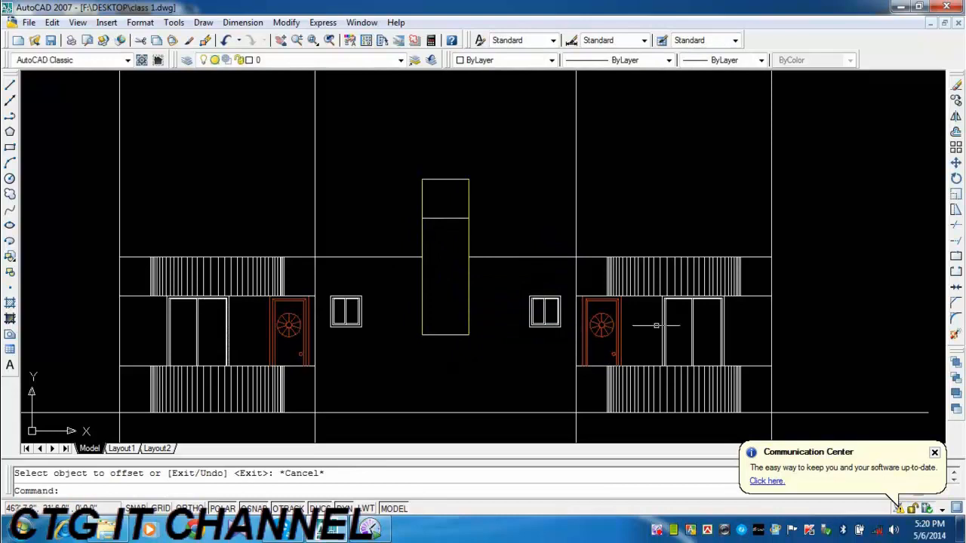
Copy the small left window from its upper left corner to the left end of the offset line inside the central rectangle.
mouse_move(481, 345)
middle_mouse_down()
mouse_move(539, 328)
mouse_move(520, 327)
middle_mouse_up()
left_click(400, 293)
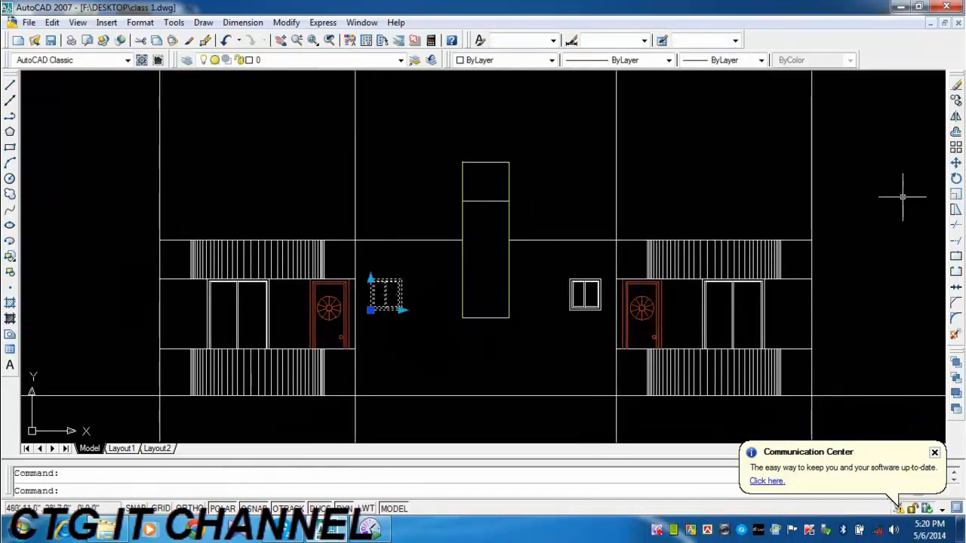
left_click(955, 100)
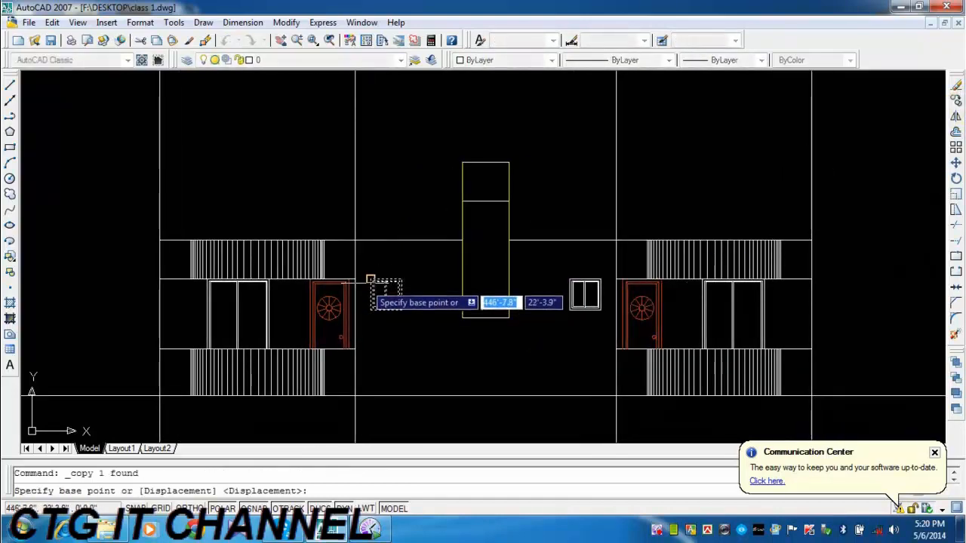
left_click(372, 278)
left_click(462, 201)
key("Escape")
Stretch the copied window to the full width of the central rectangle and lengthen it upward past the rectangle's top edge.
scroll(487, 209, "up", 6)
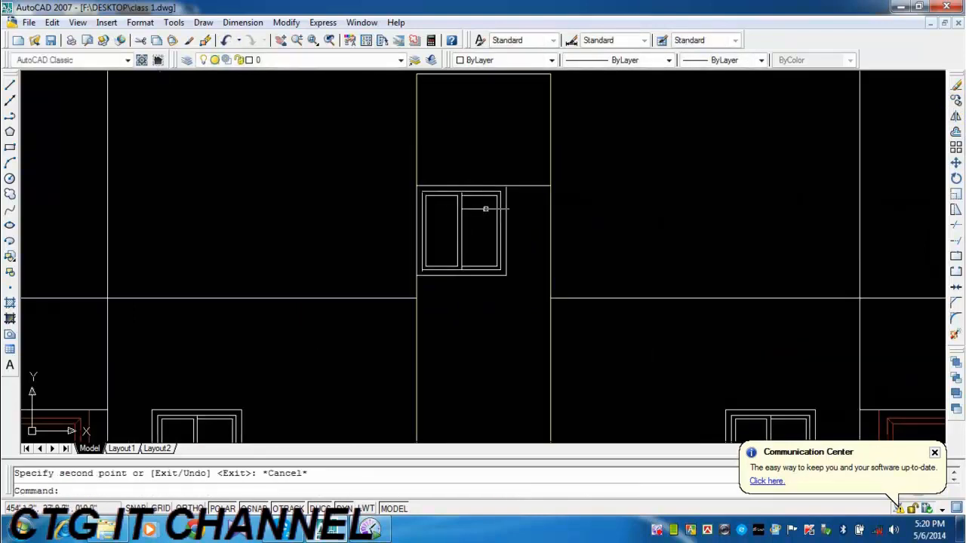
left_click(520, 212)
left_click(488, 246)
left_click(505, 275)
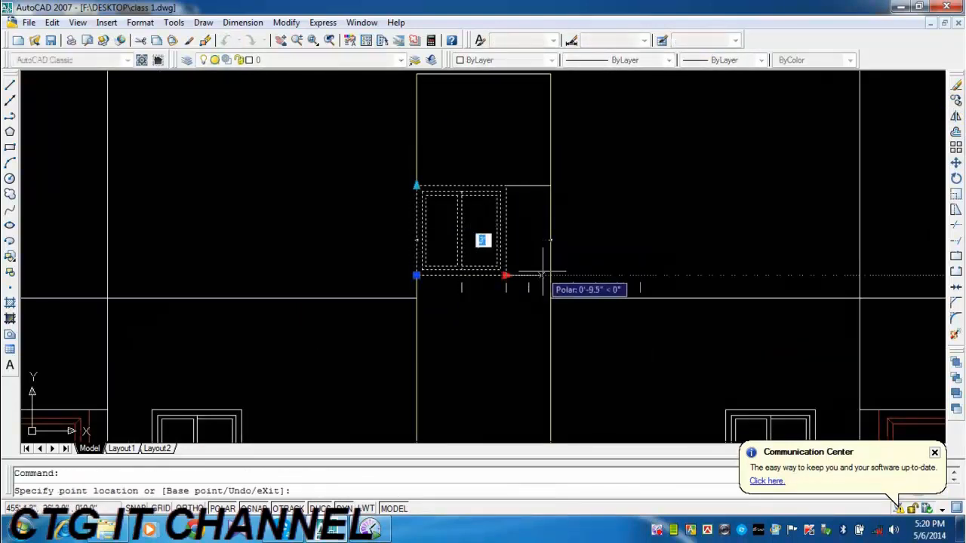
left_click(551, 275)
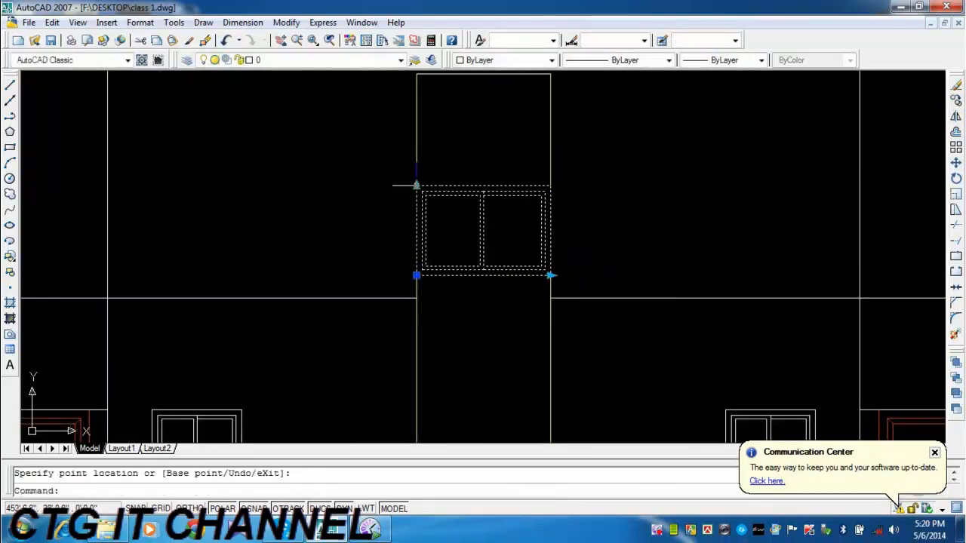
middle_click_drag(417, 185, 417, 304)
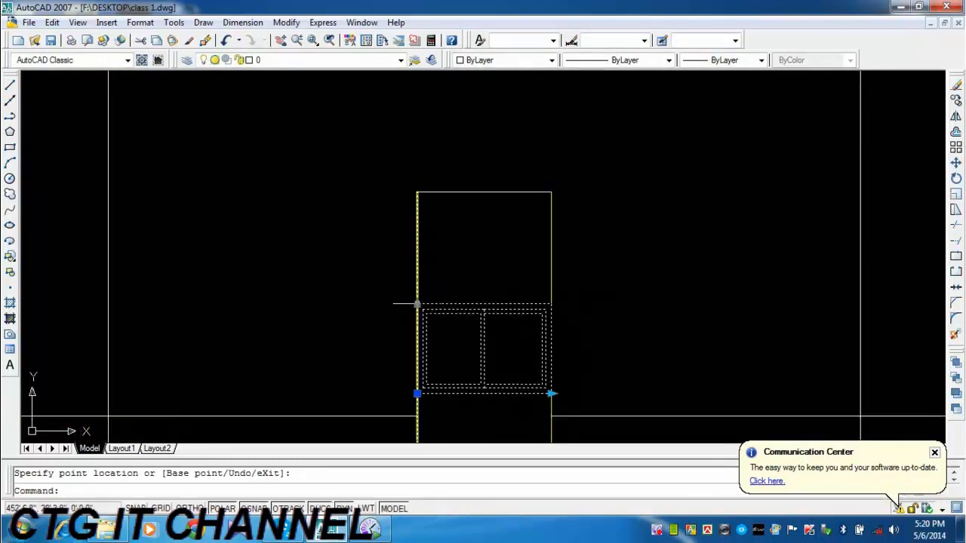
left_click(416, 304)
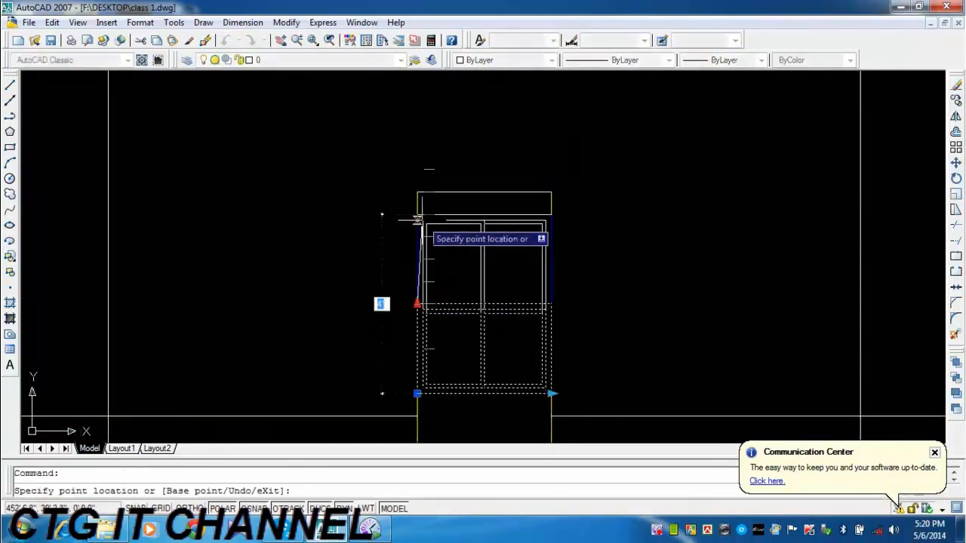
left_click(417, 170)
Move the enlarged window down so its upper left corner sits at the left end of the offset line in the central rectangle.
middle_click_drag(550, 297, 536, 191)
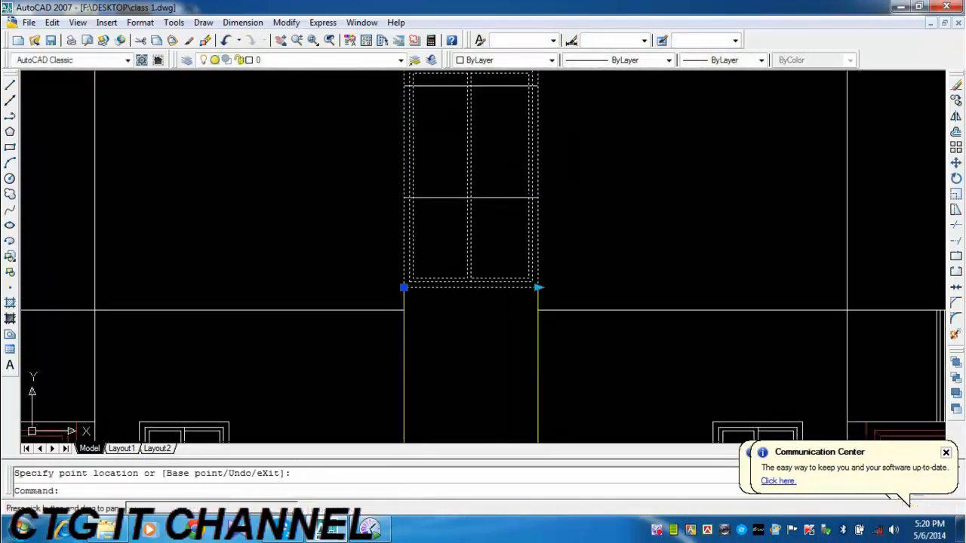
type("m")
key("Return")
middle_click_drag(488, 234, 501, 301)
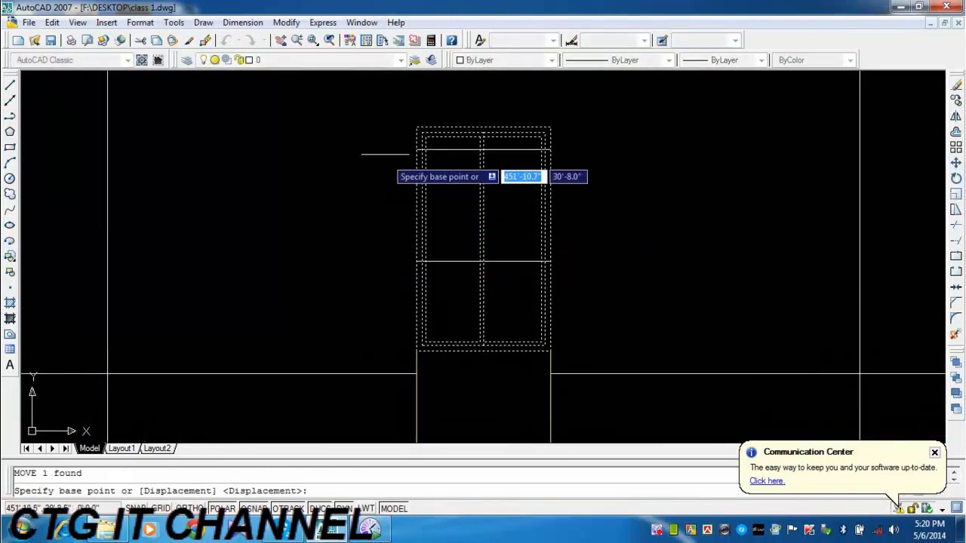
left_click(417, 129)
left_click(417, 262)
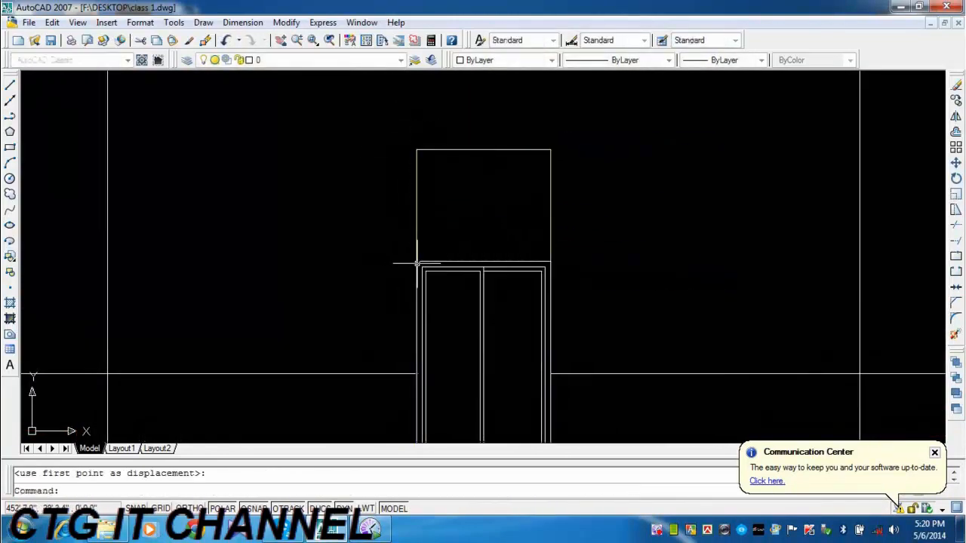
scroll(467, 241, "down", 4)
middle_click_drag(508, 316, 476, 309)
middle_click_drag(519, 379, 519, 315)
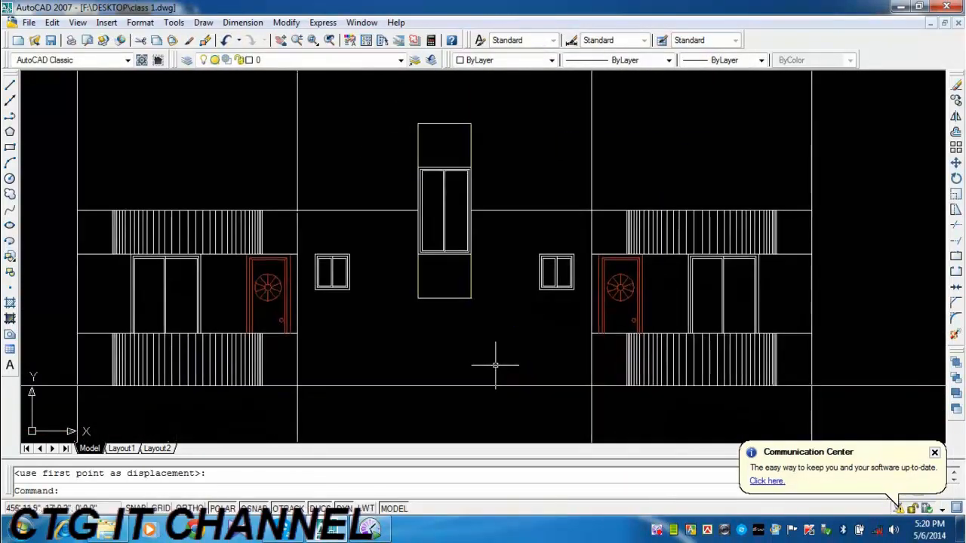
Erase the two yellow vertical sides of the central rectangle.
key("Escape")
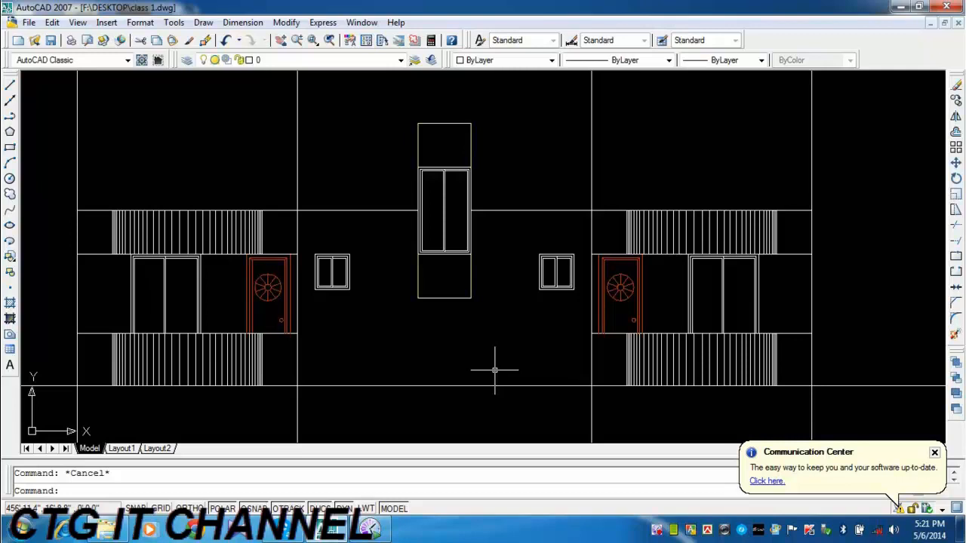
left_click(485, 274)
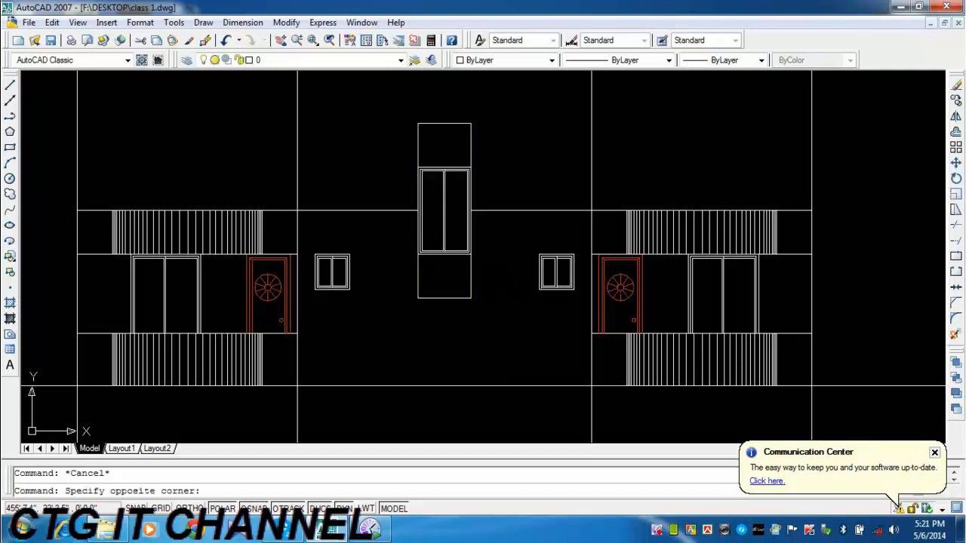
left_click(412, 278)
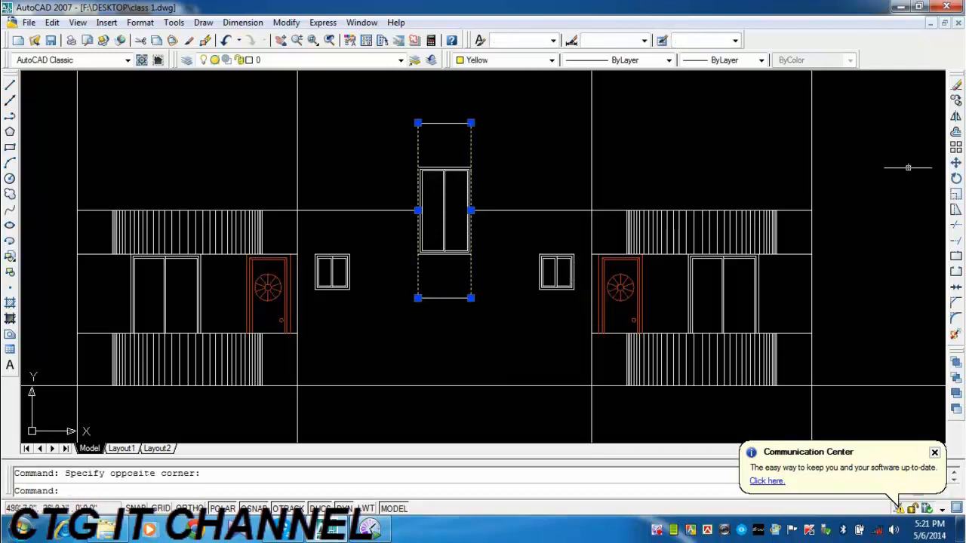
left_click(955, 85)
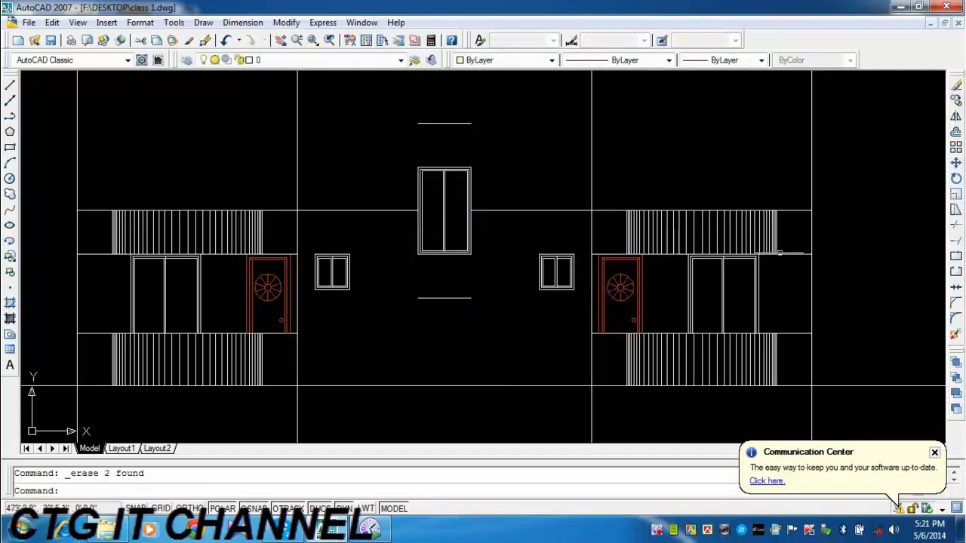
Draw vertical construction lines from the inner corners of the two columns at the foot of the staircase in the floor plan.
middle_click_drag(666, 327, 662, 282)
scroll(654, 286, "down", 2)
middle_click_drag(646, 366, 583, 243)
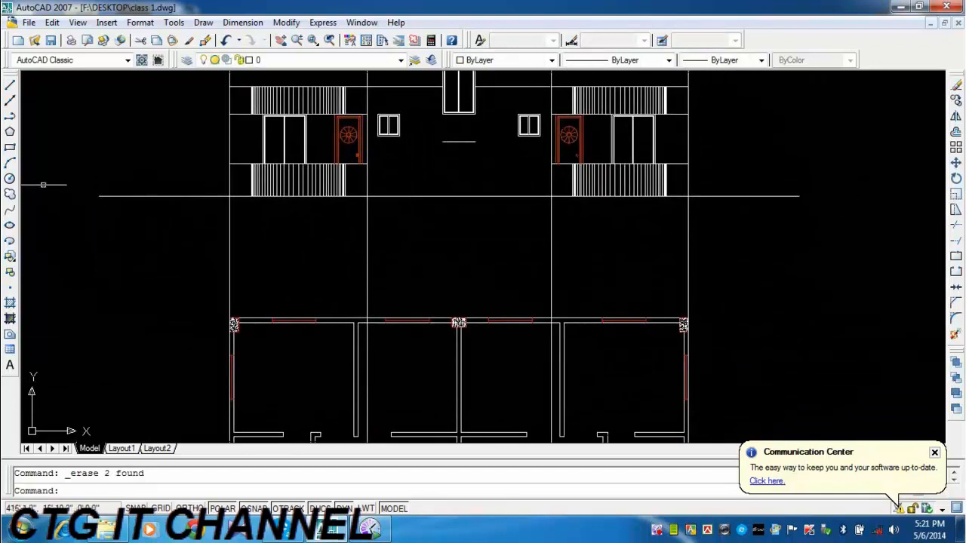
left_click(9, 101)
mouse_move(468, 419)
middle_mouse_down()
mouse_move(444, 268)
mouse_move(475, 217)
middle_mouse_up()
scroll(422, 314, "up", 3)
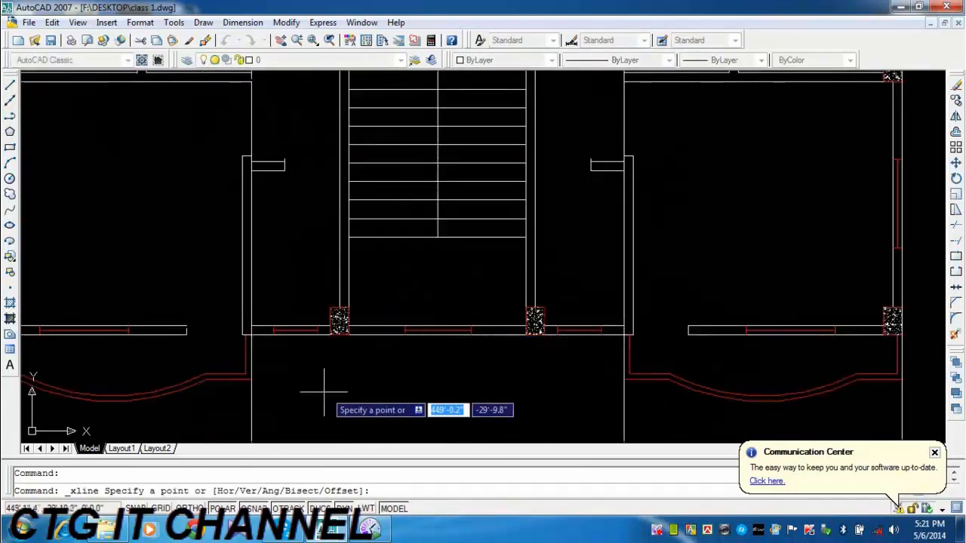
left_click(348, 334)
left_click(347, 367)
key("Return")
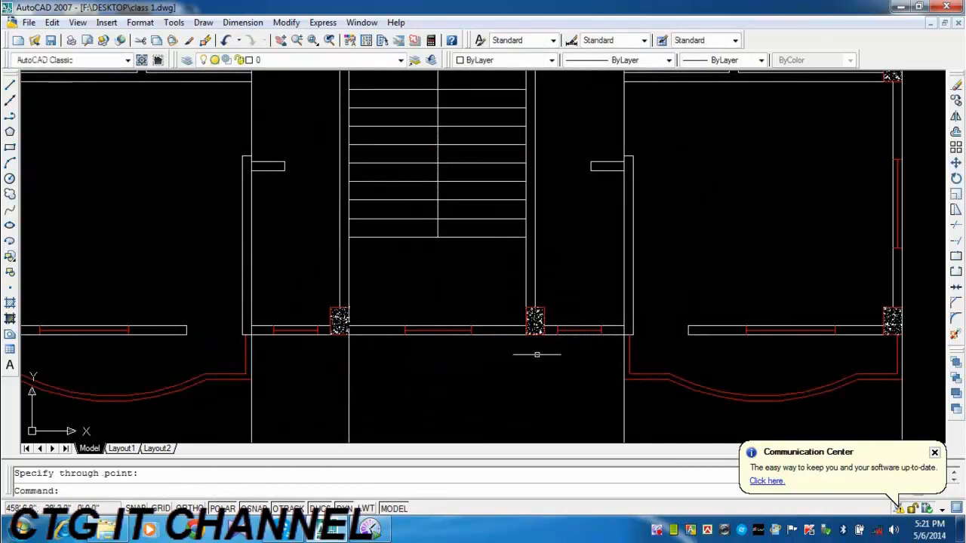
key("Return")
left_click(526, 334)
left_click(526, 370)
key("Return")
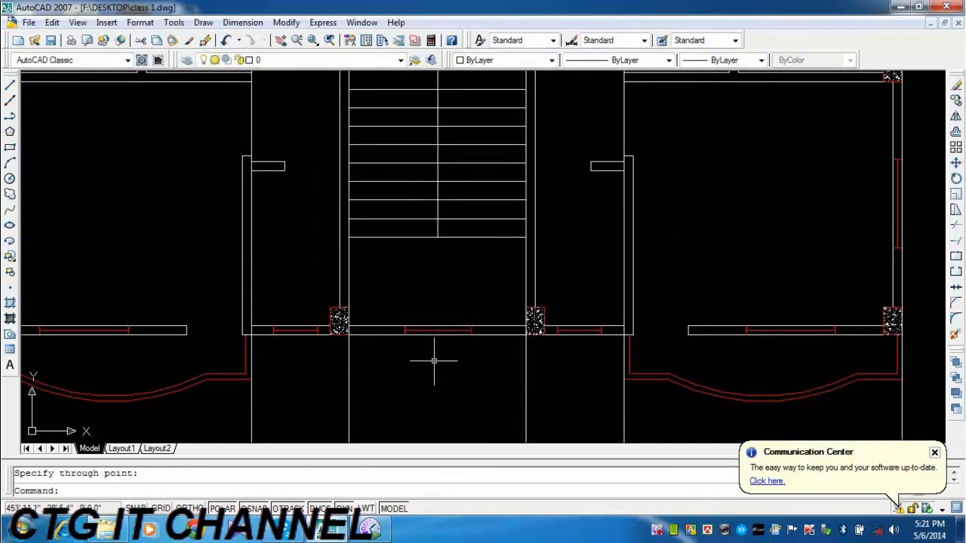
Extend the short horizontal lines above and below the central window out to the new construction lines on both sides.
scroll(436, 361, "down", 5)
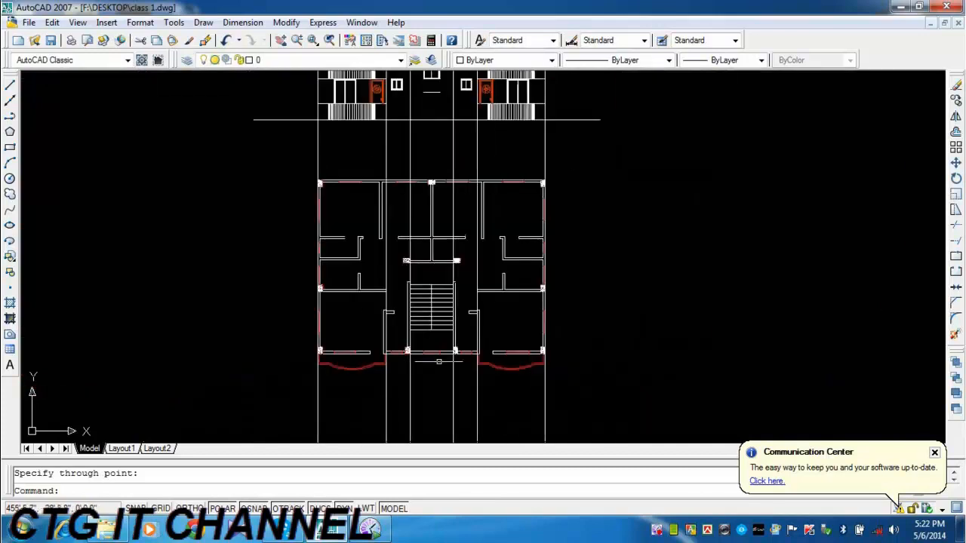
middle_click_drag(434, 178, 452, 316)
scroll(446, 202, "up", 4)
scroll(452, 249, "up", 2)
middle_click_drag(451, 256, 442, 294)
left_click(955, 241)
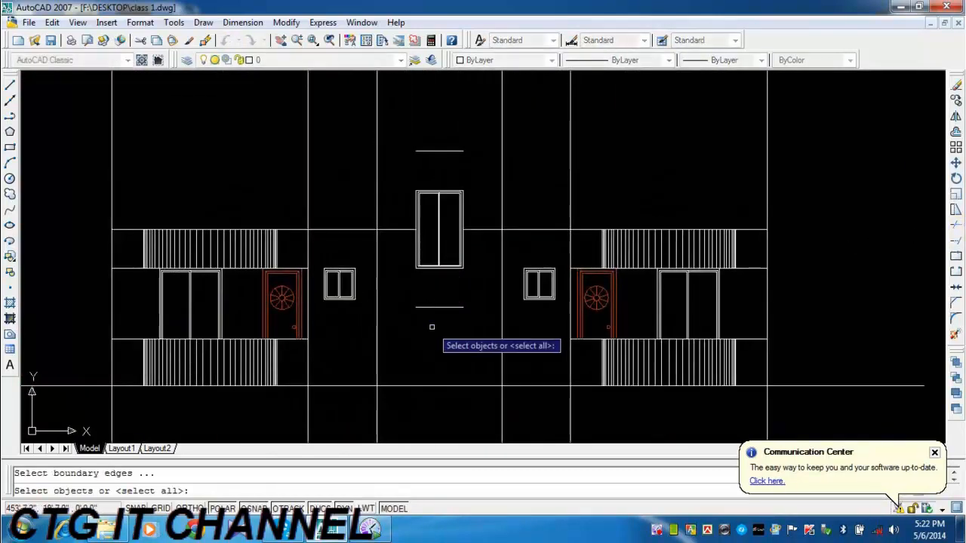
key("Return")
left_click(468, 287)
left_click(457, 324)
left_click(422, 288)
left_click(390, 329)
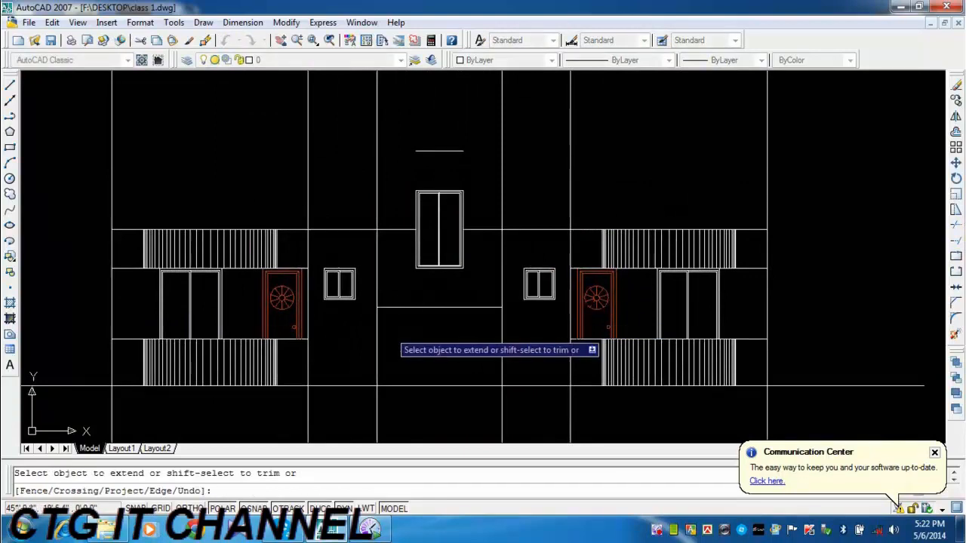
left_click(426, 131)
left_click(400, 160)
left_click(464, 134)
left_click(457, 162)
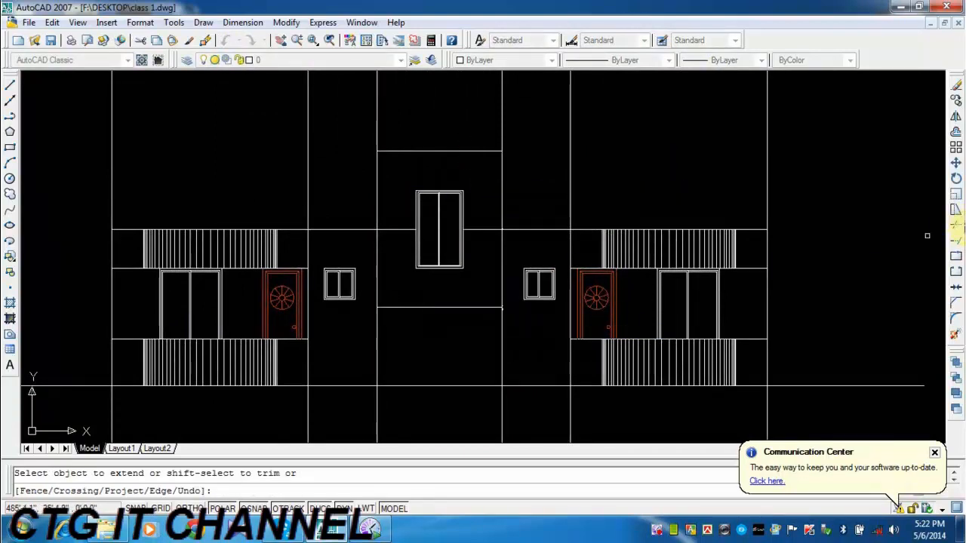
Trim the two new verticals above the extended top line and between the extended lower line and the base line.
left_click(955, 225)
key("Return")
left_click(527, 107)
left_click(471, 118)
left_click(412, 113)
left_click(366, 136)
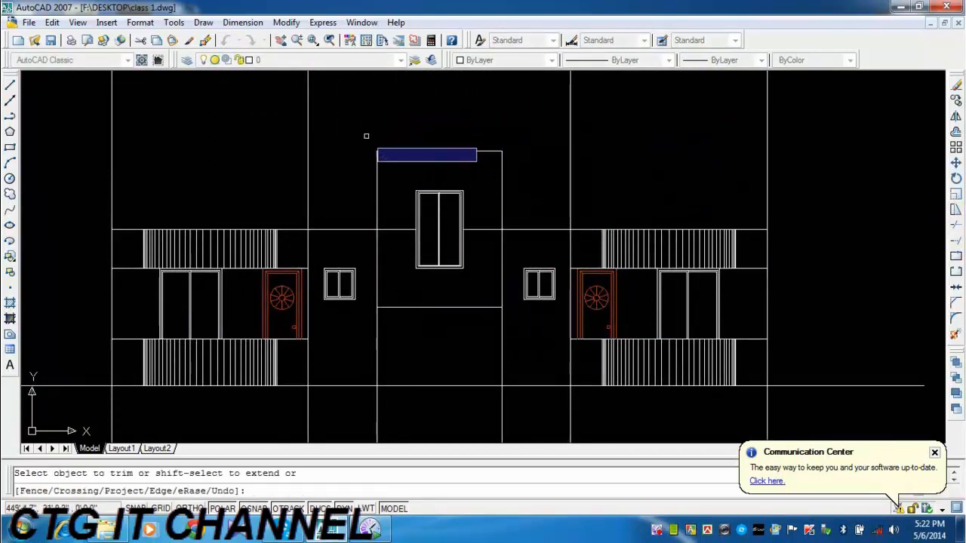
left_click(507, 329)
left_click(350, 356)
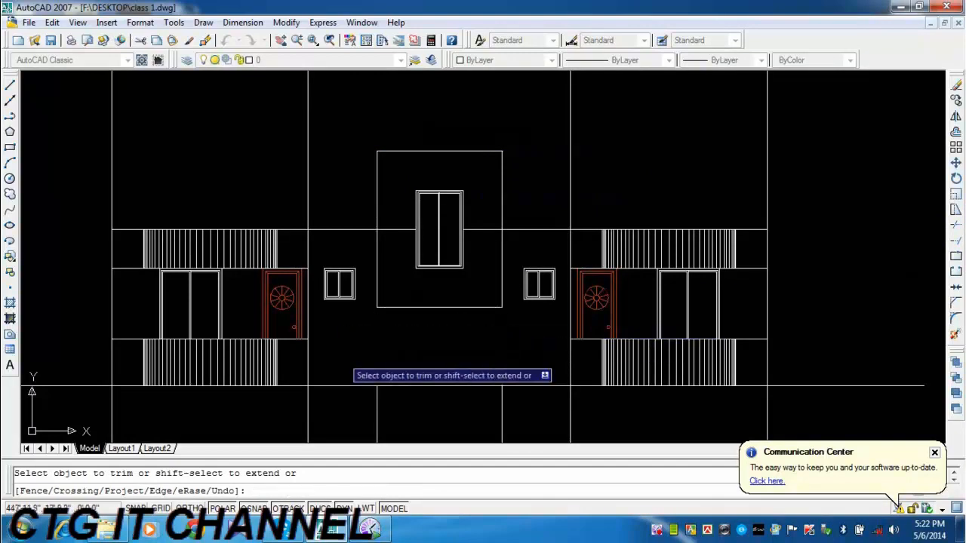
key("Escape")
Erase the leftover segments of the two central verticals below the base line.
left_click(518, 409)
left_click(347, 419)
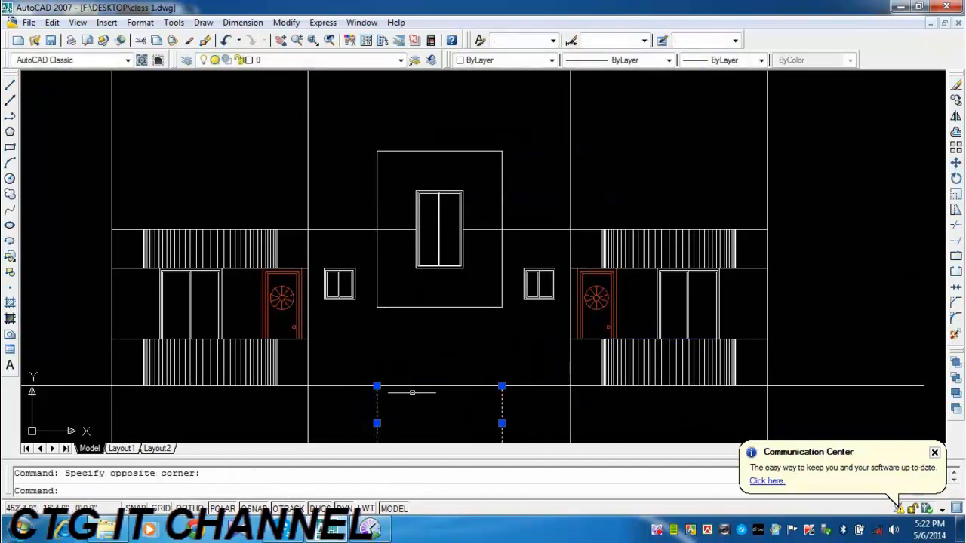
left_click(955, 86)
Trim the long horizontal line inside the widened central rectangle on both sides of the window.
left_click(955, 224)
key("Return")
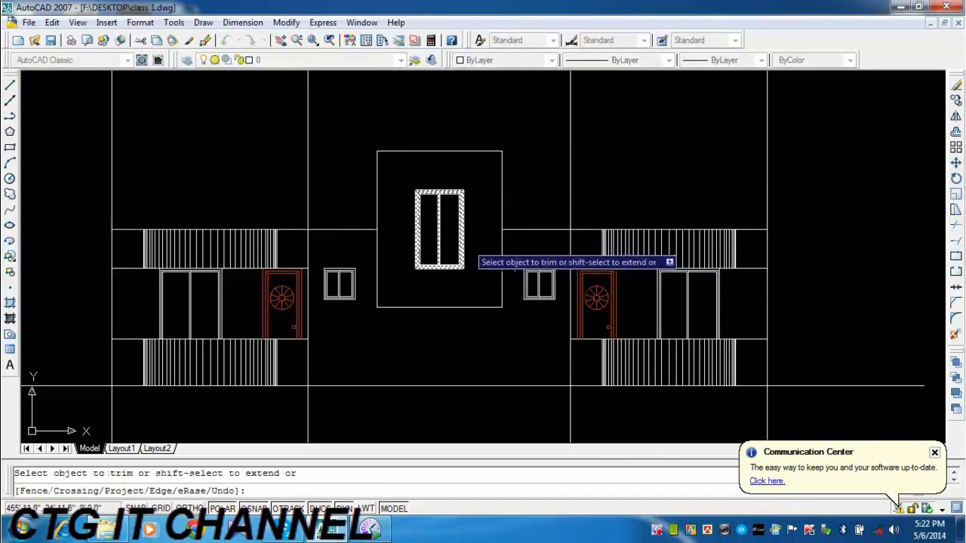
key("Escape")
scroll(475, 264, "down", 2)
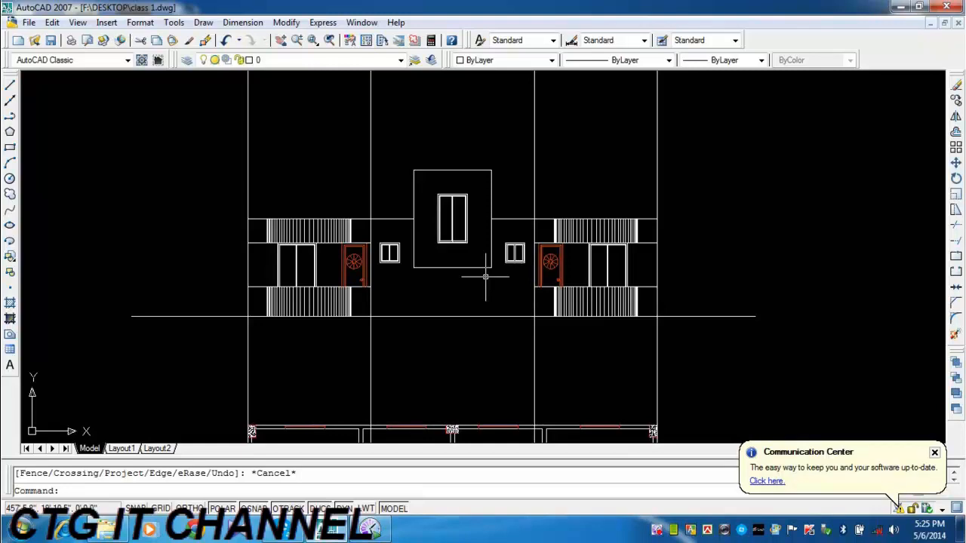
Examine the plan's front wall, window openings and curved balconies against the side bays of the elevation.
scroll(453, 272, "down", 3)
middle_click_drag(578, 190, 586, 82)
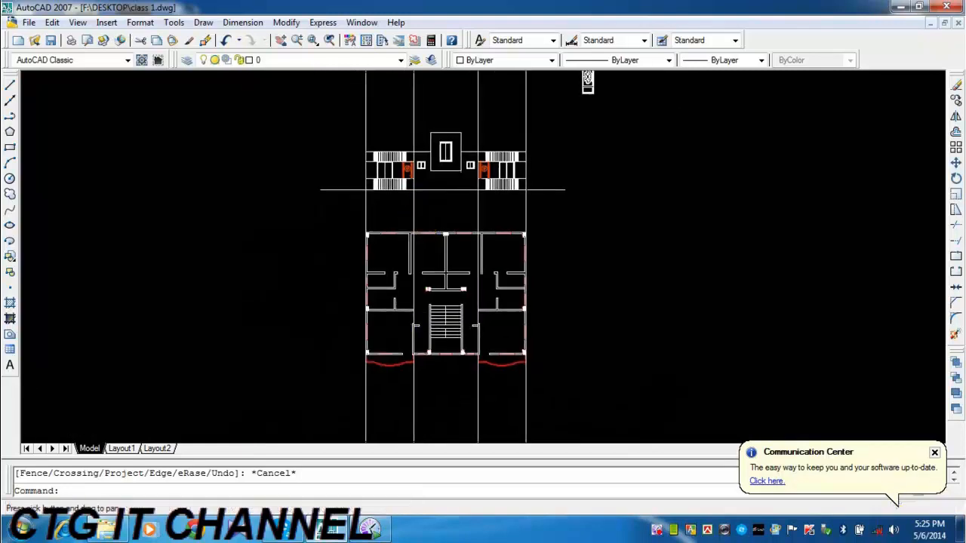
scroll(386, 161, "up", 5)
scroll(384, 159, "up", 2)
middle_click_drag(374, 134, 406, 263)
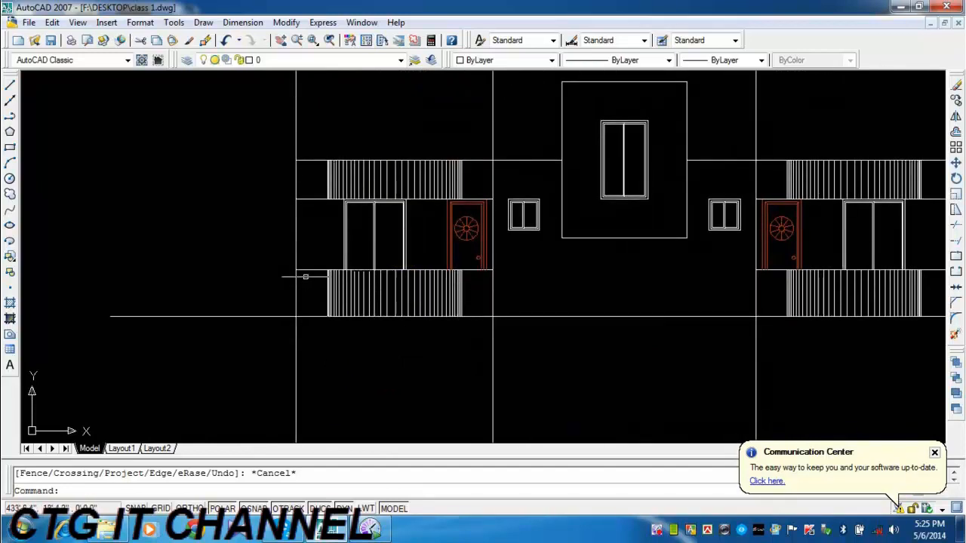
middle_click_drag(371, 342, 330, 193)
scroll(329, 194, "down", 4)
middle_click_drag(407, 351, 419, 161)
scroll(368, 261, "up", 6)
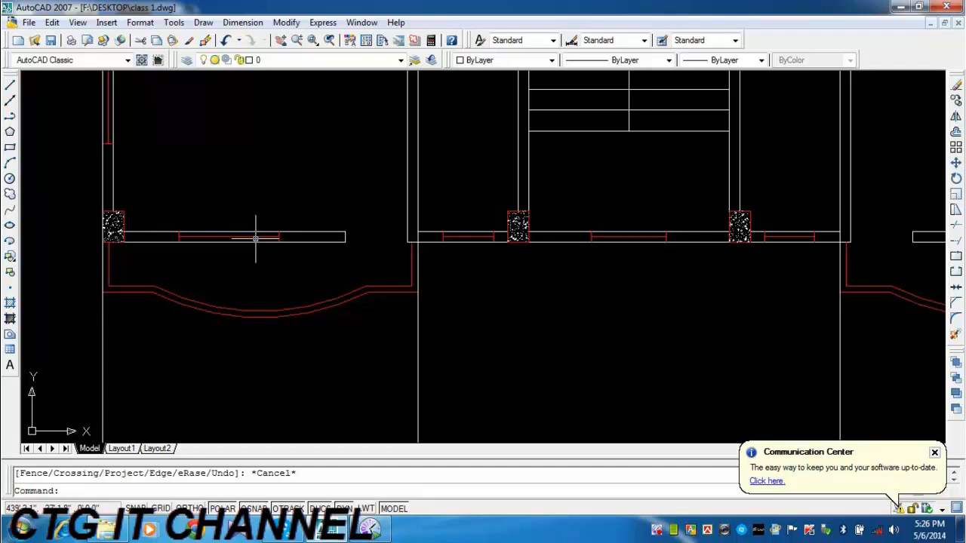
scroll(422, 260, "down", 11)
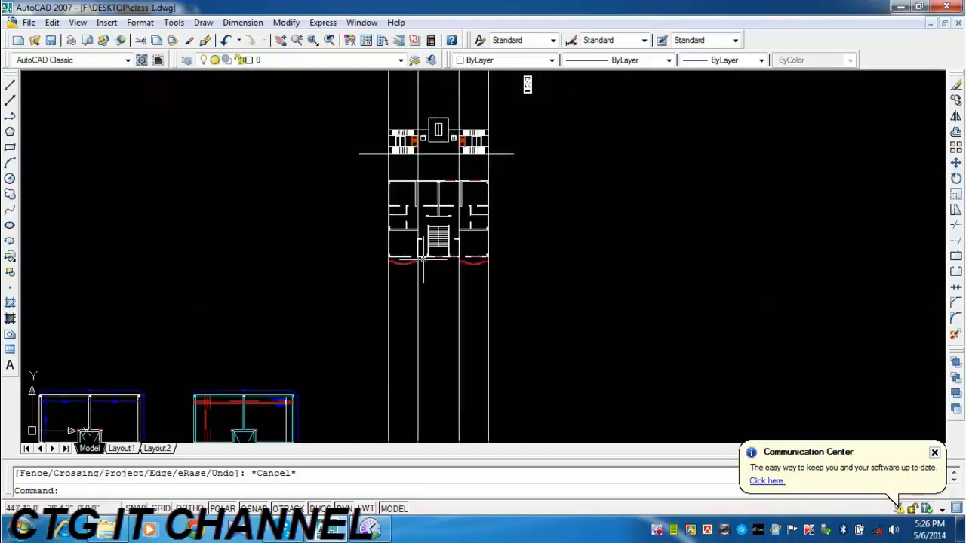
middle_click_drag(451, 233, 451, 364)
scroll(404, 275, "up", 5)
scroll(404, 275, "up", 3)
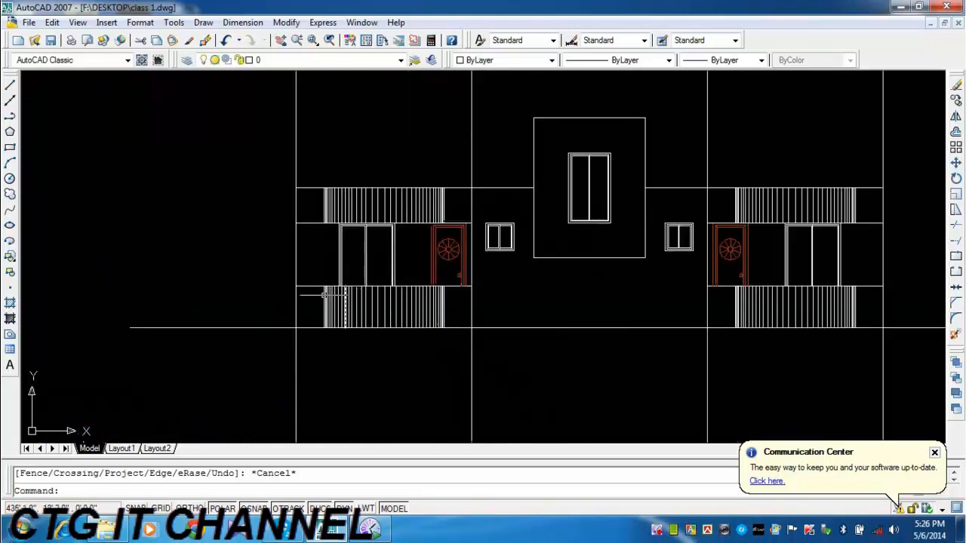
middle_click_drag(434, 275, 509, 265)
scroll(411, 290, "up", 2)
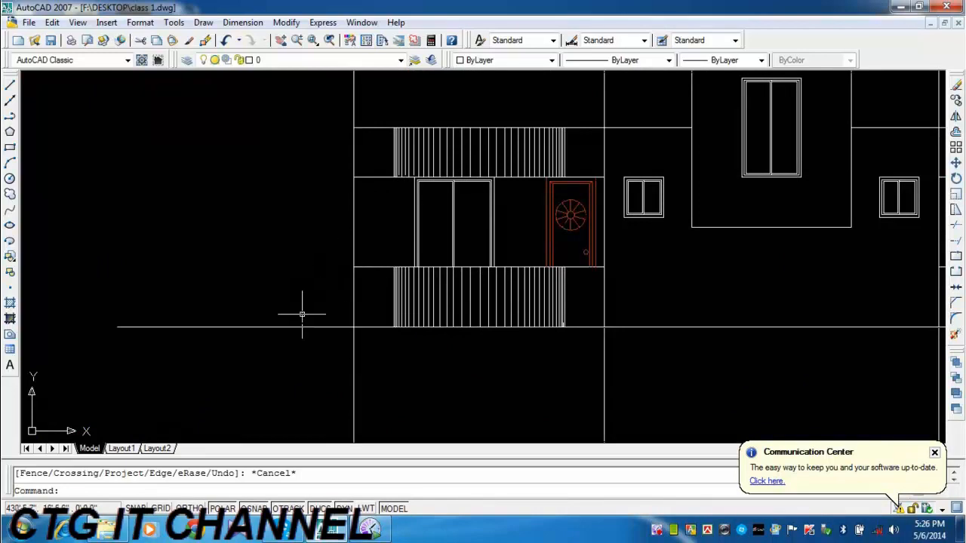
Examine the elevation's central block and side bays along with the vertical construction lines rising from the floor plan.
middle_click_drag(474, 309, 468, 342)
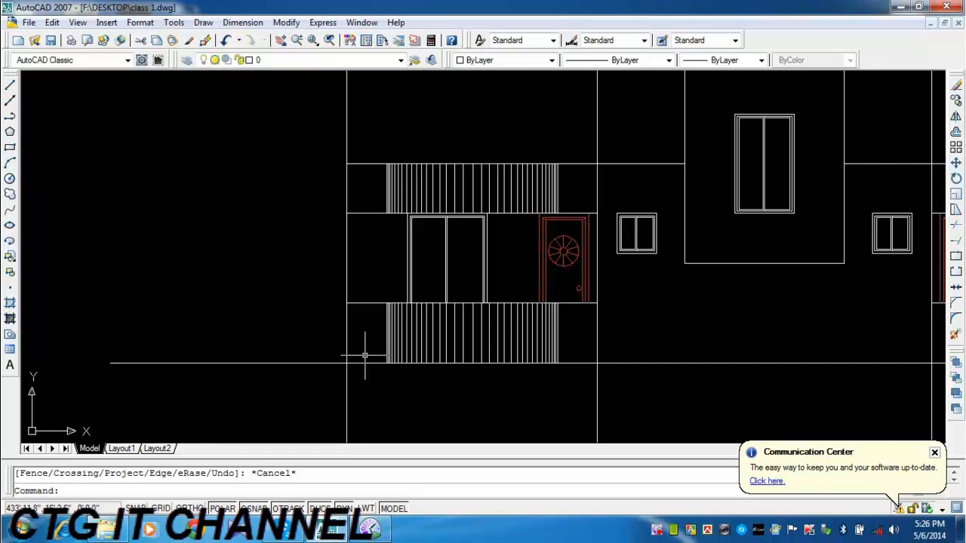
middle_click_drag(744, 261, 614, 295)
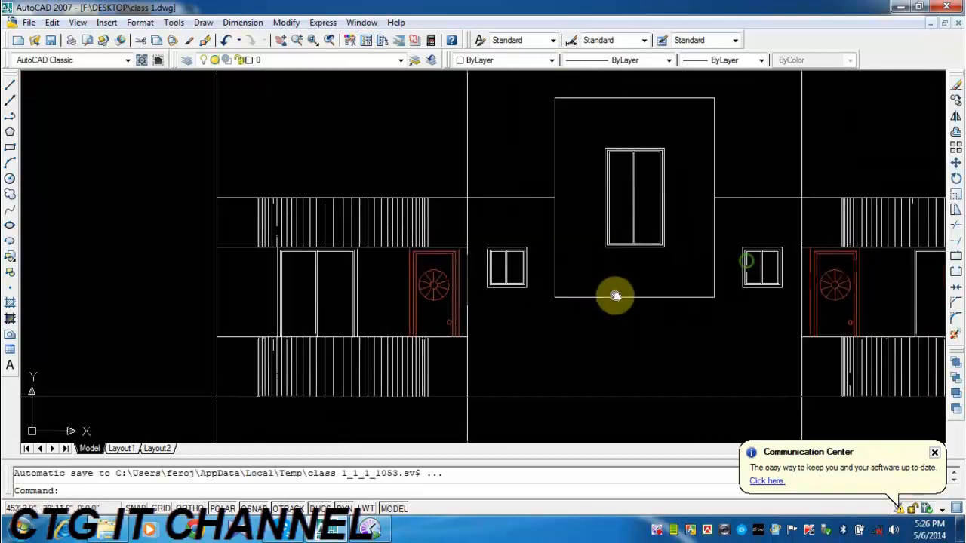
mouse_move(431, 248)
middle_mouse_down()
mouse_move(410, 223)
mouse_move(315, 254)
mouse_move(455, 287)
middle_mouse_up()
scroll(407, 226, "down", 4)
scroll(388, 264, "up", 2)
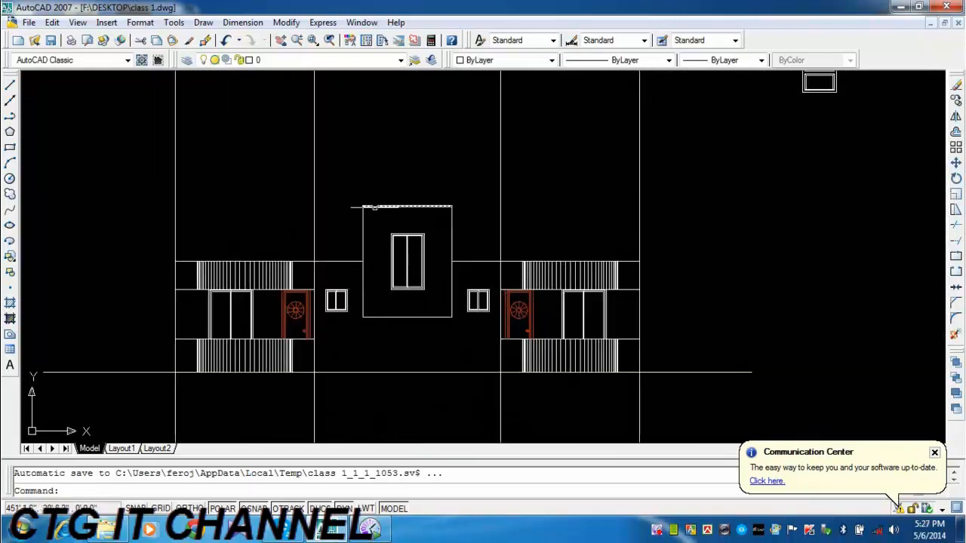
middle_click_drag(405, 323, 500, 327)
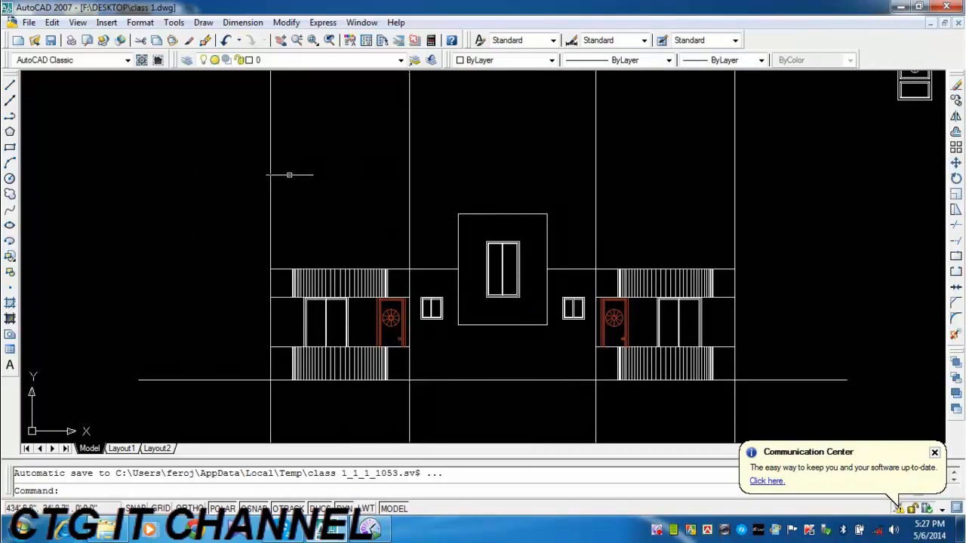
scroll(391, 177, "down", 4)
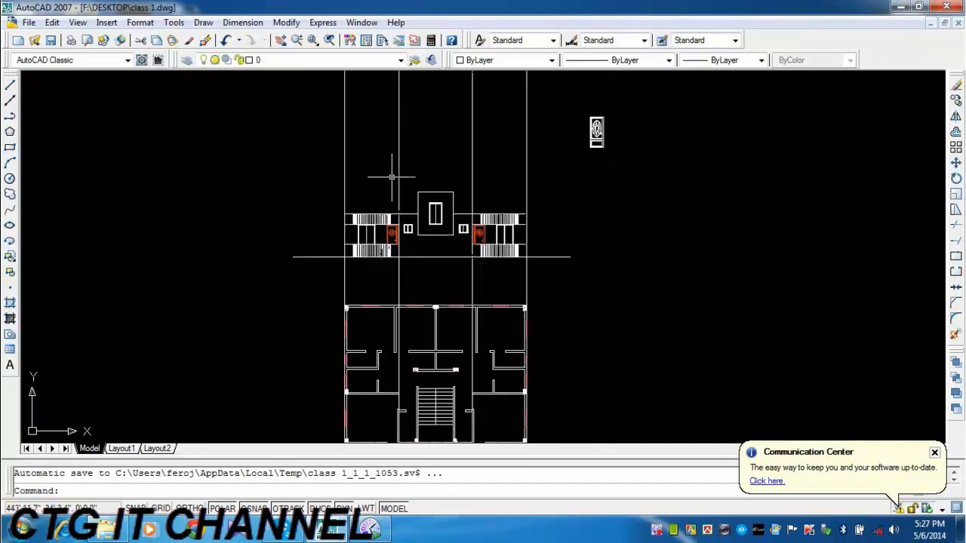
middle_click_drag(416, 376, 418, 261)
mouse_move(403, 131)
middle_mouse_down()
mouse_move(411, 279)
mouse_move(403, 320)
middle_mouse_up()
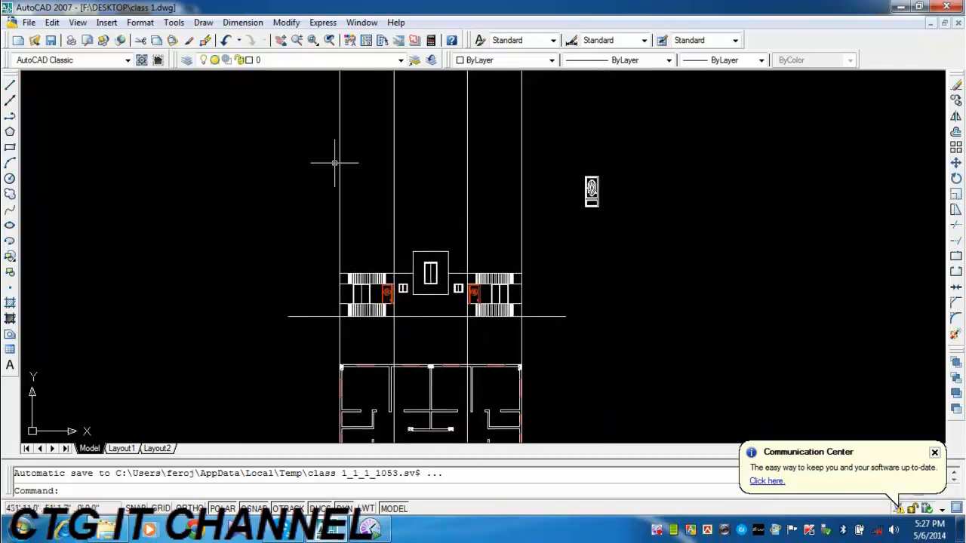
mouse_move(370, 88)
middle_mouse_down()
mouse_move(375, 262)
mouse_move(369, 97)
middle_mouse_up()
scroll(371, 343, "up", 6)
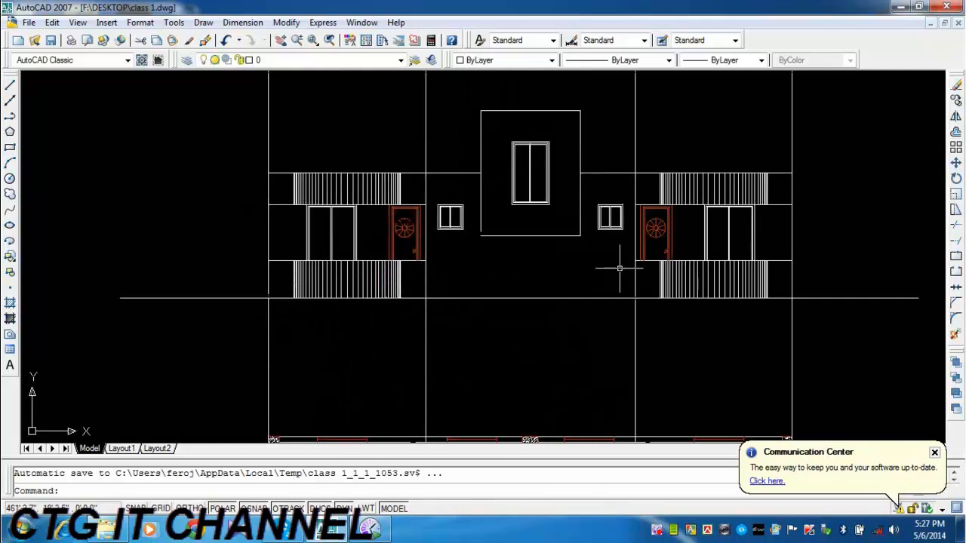
Trim the four vertical construction lines above the top line of the elevation's side wings.
middle_click_drag(618, 268, 567, 333)
left_click(955, 225)
key("Return")
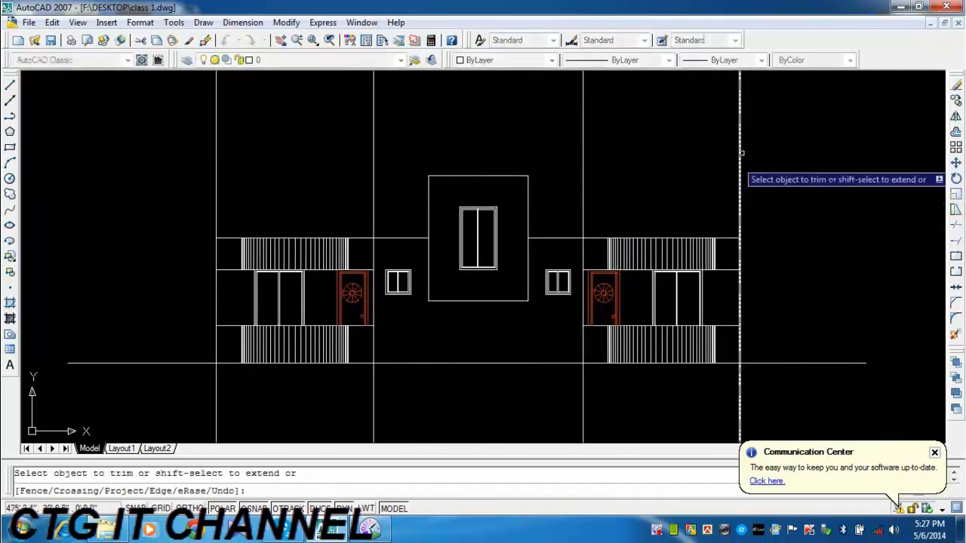
left_click(755, 121)
left_click(582, 161)
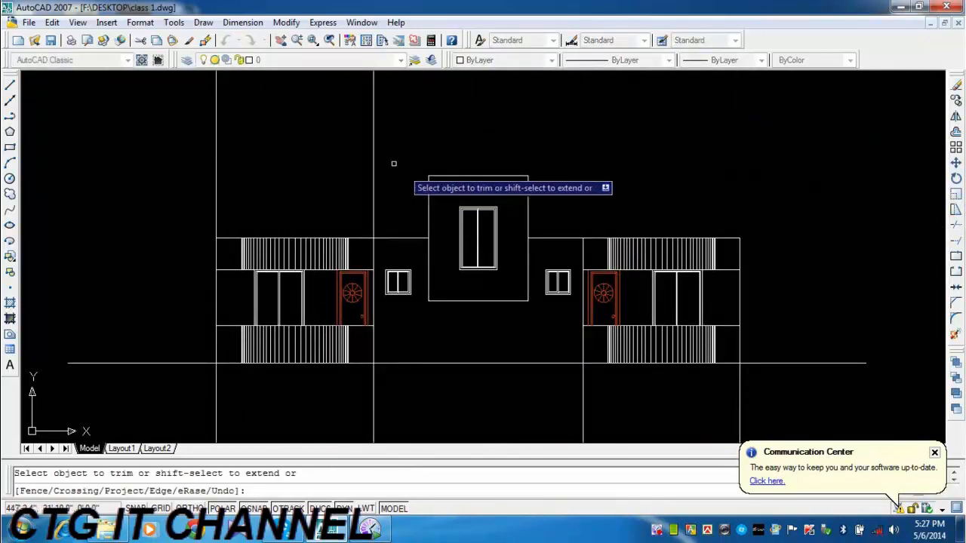
left_click(389, 134)
left_click(166, 194)
middle_click_drag(341, 242, 336, 188)
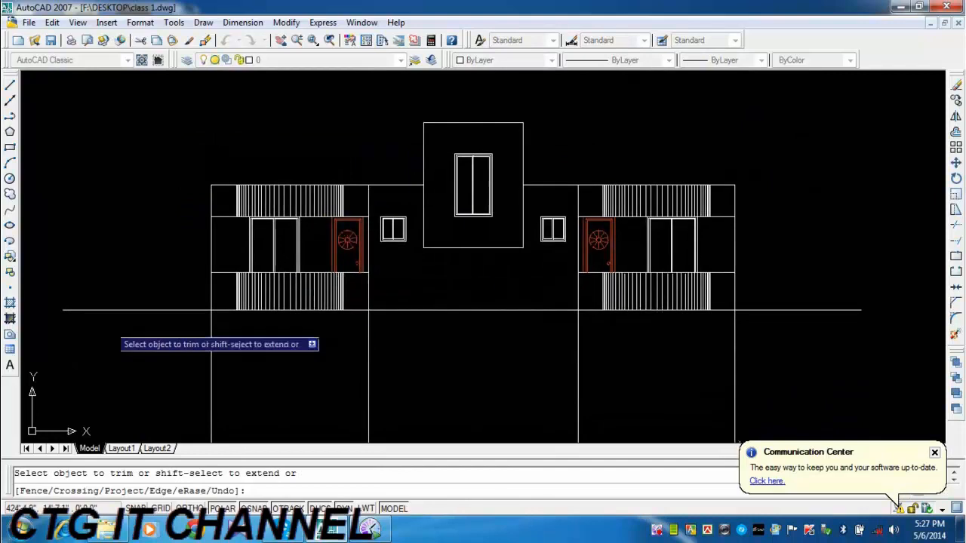
key("Escape")
Shorten the horizontal base line at both ends so it overhangs the elevation only slightly.
left_click(95, 297)
left_click(64, 330)
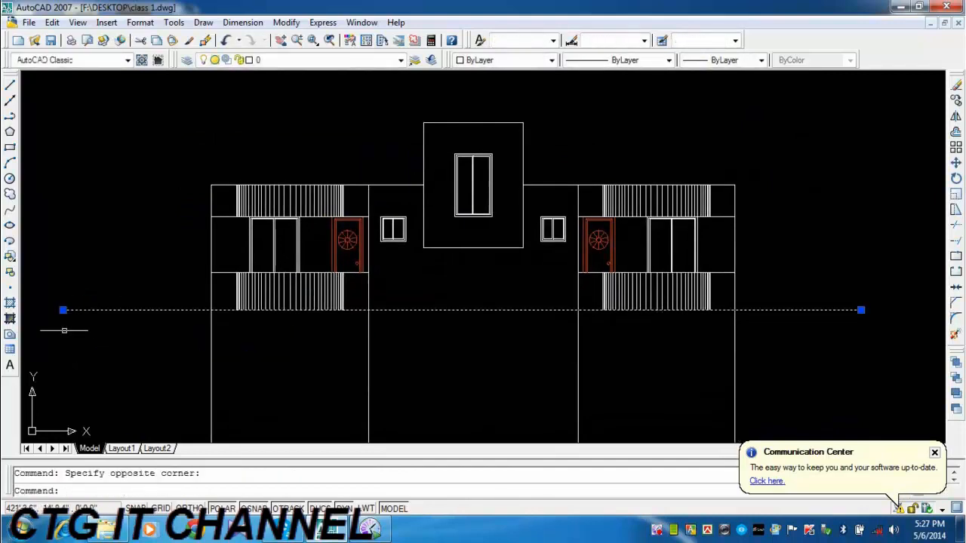
left_click(63, 309)
left_click(143, 310)
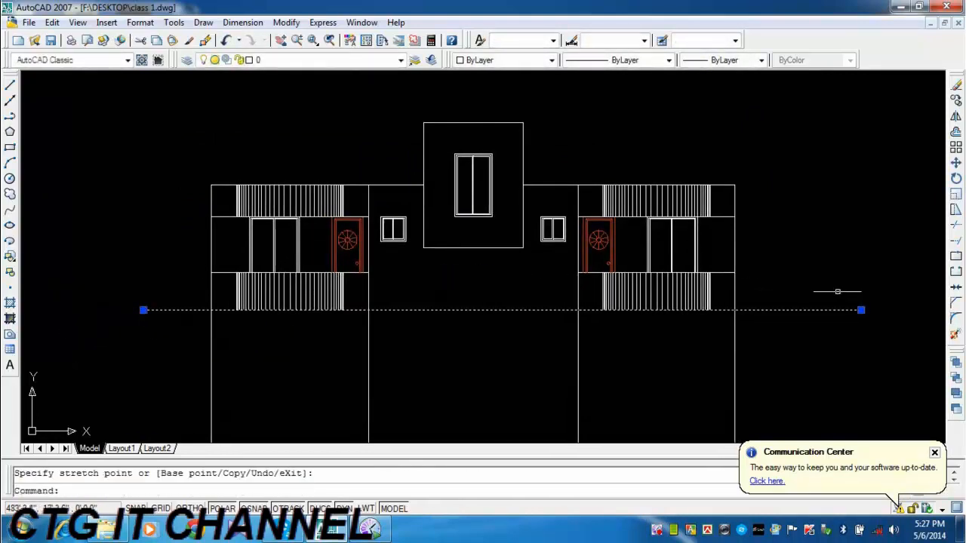
left_click(861, 309)
key("Escape")
key("Escape")
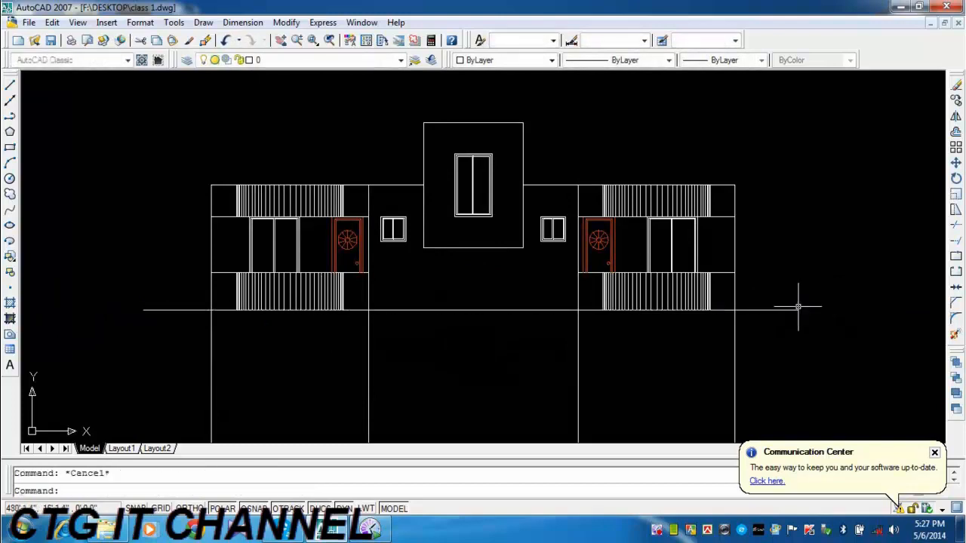
Extend both vertical sides of the central stair block down to the base line.
mouse_move(686, 276)
middle_mouse_down()
mouse_move(586, 252)
mouse_move(642, 273)
middle_mouse_up()
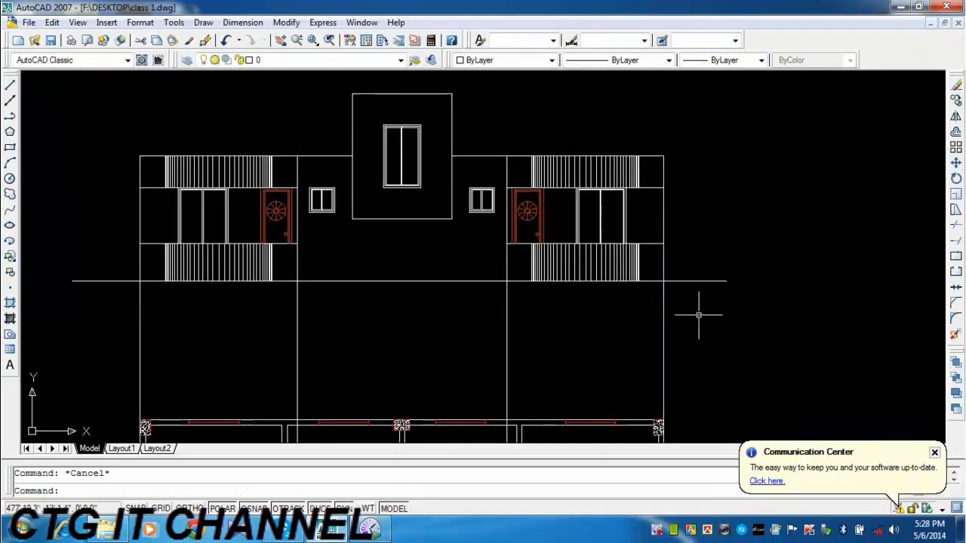
middle_click_drag(487, 282, 500, 282)
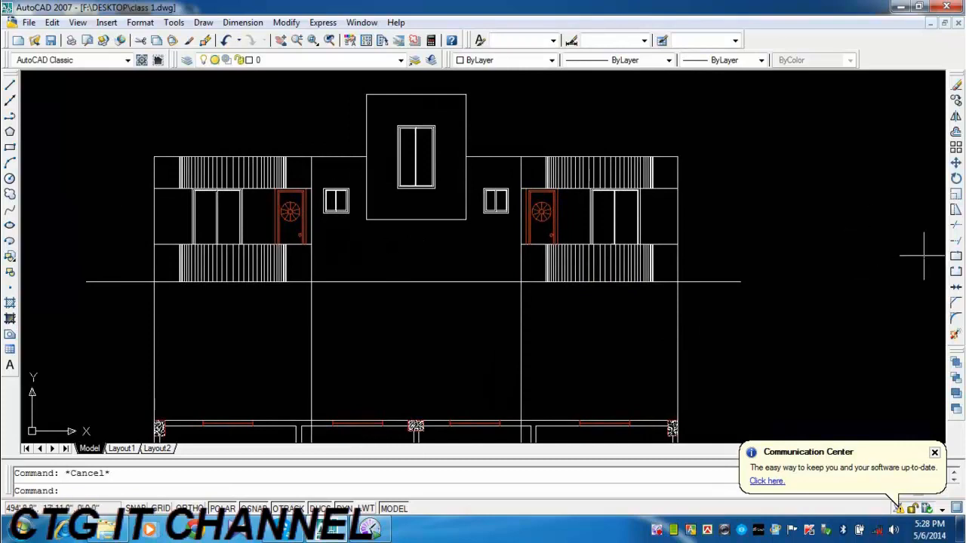
left_click(955, 241)
key("Return")
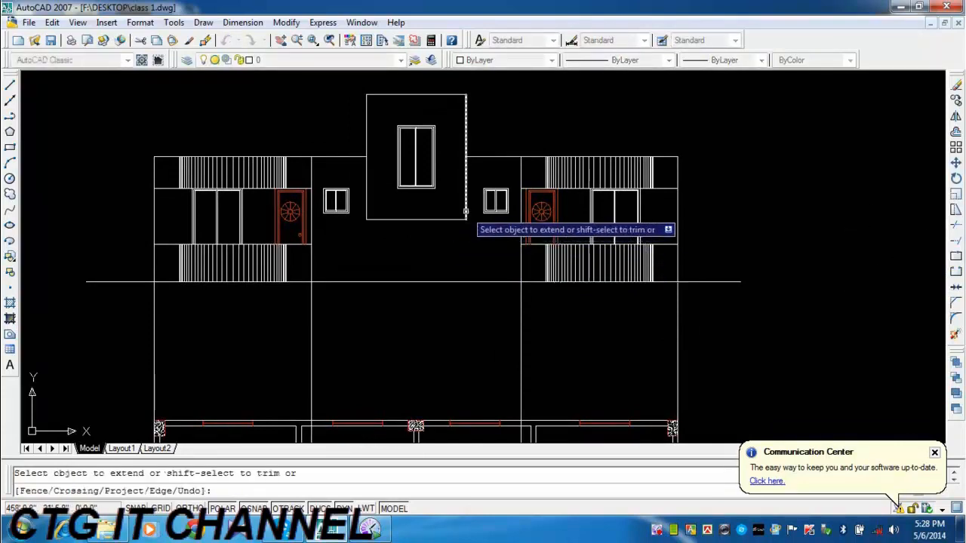
left_click(465, 212)
left_click(366, 204)
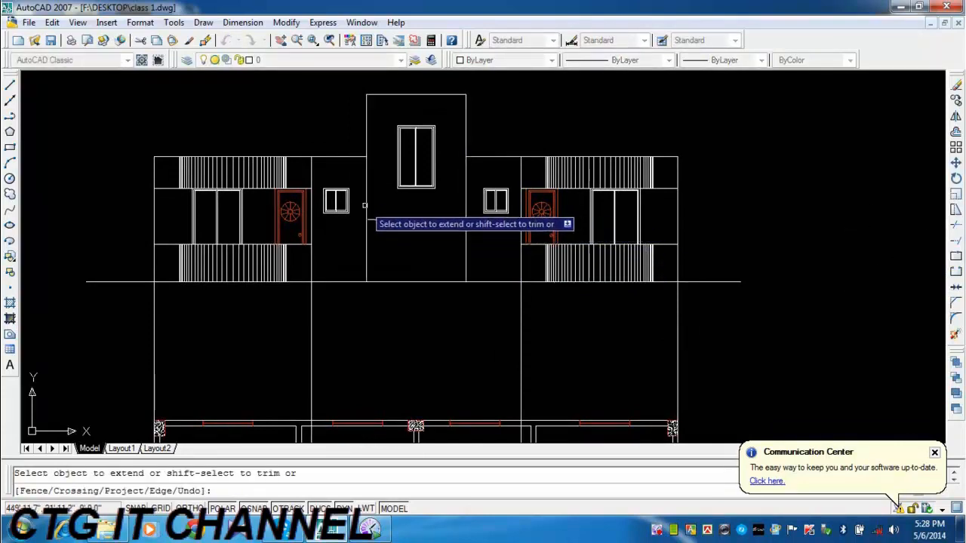
Examine the staircase columns and front wall in the floor plan against the extended sides of the central block.
scroll(384, 302, "up", 4)
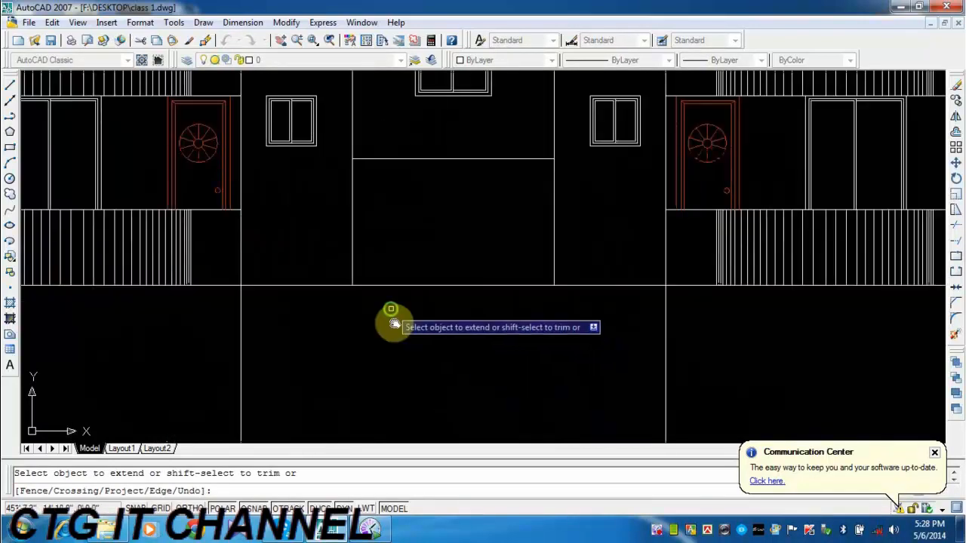
middle_click_drag(395, 323, 407, 380)
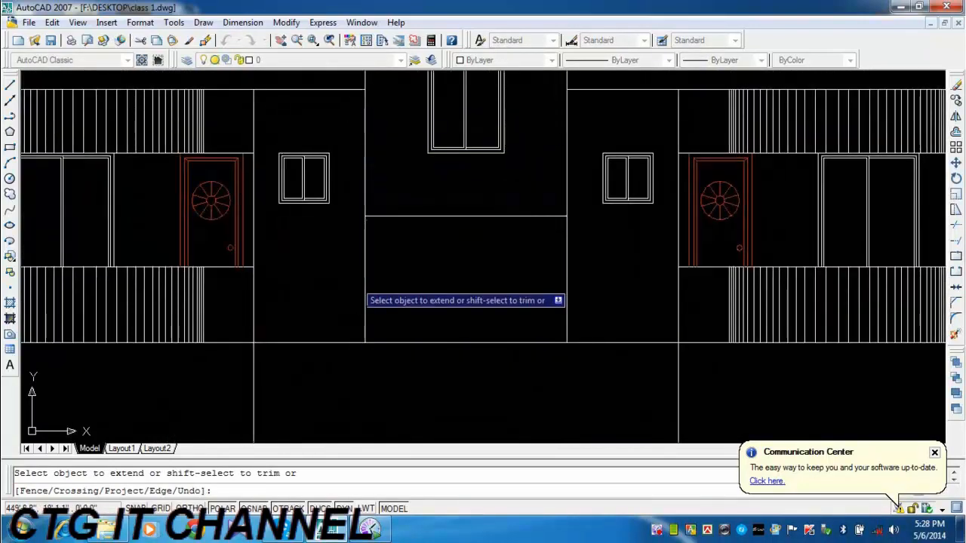
scroll(718, 344, "down", 8)
middle_click_drag(718, 344, 629, 154)
scroll(593, 360, "up", 2)
middle_click_drag(593, 362, 547, 155)
scroll(475, 250, "up", 4)
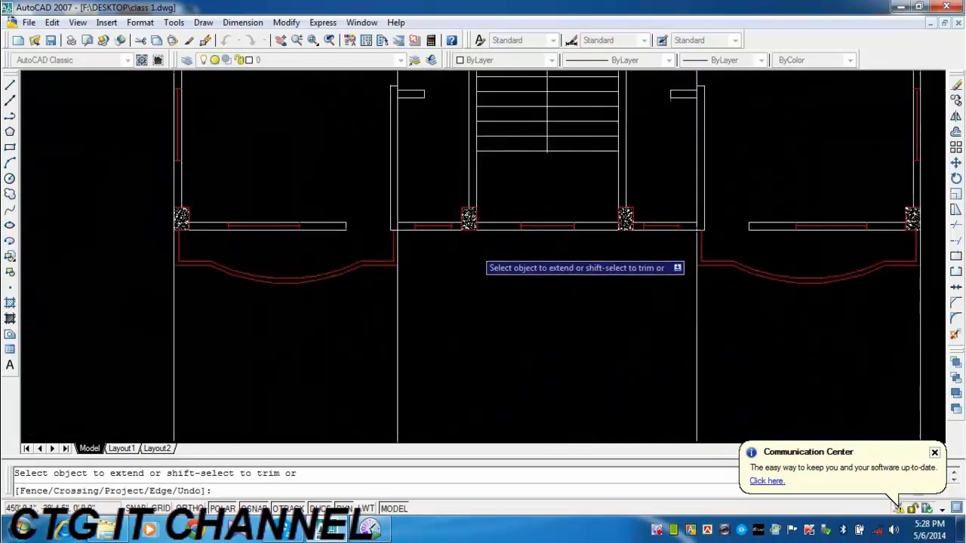
scroll(474, 249, "up", 2)
middle_click_drag(448, 240, 424, 343)
scroll(436, 339, "up", 2)
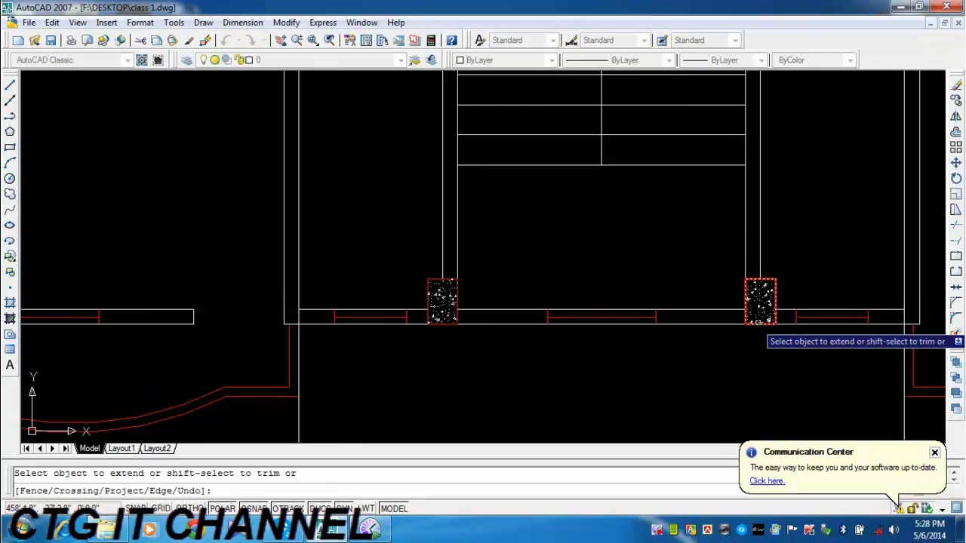
scroll(743, 326, "down", 2)
middle_click_drag(743, 326, 743, 376)
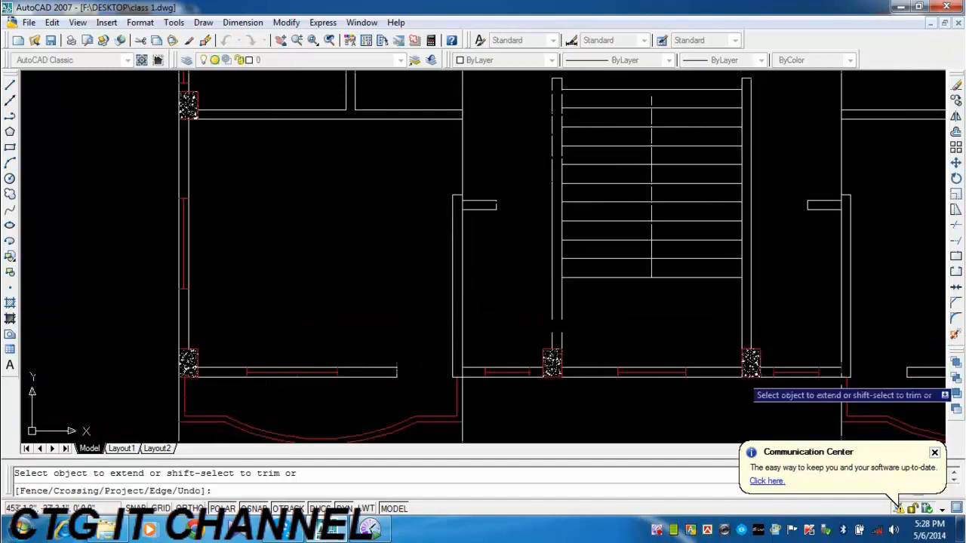
scroll(742, 376, "down", 4)
middle_click_drag(705, 288, 660, 410)
scroll(656, 409, "down", 2)
middle_click_drag(658, 323, 595, 360)
scroll(580, 293, "up", 3)
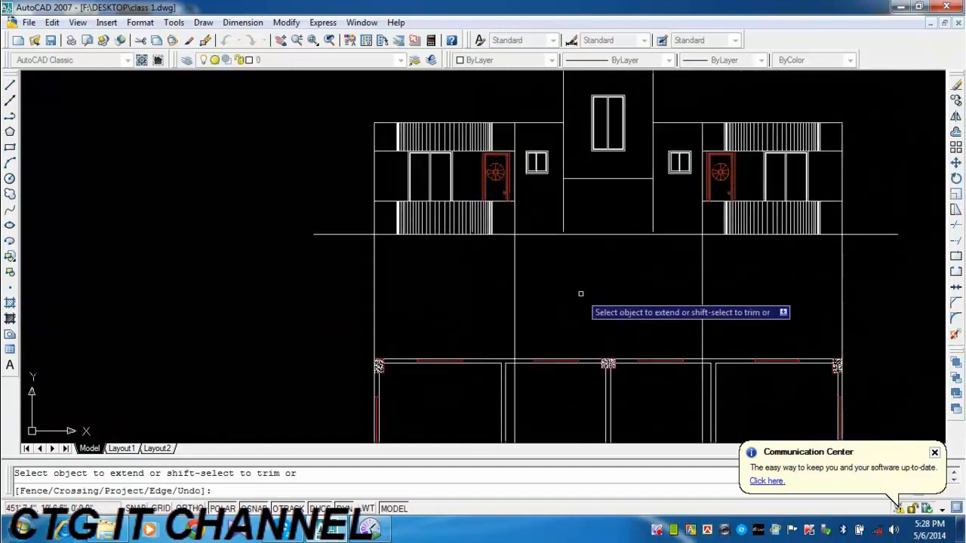
mouse_move(560, 205)
middle_mouse_down()
mouse_move(566, 291)
mouse_move(557, 335)
middle_mouse_up()
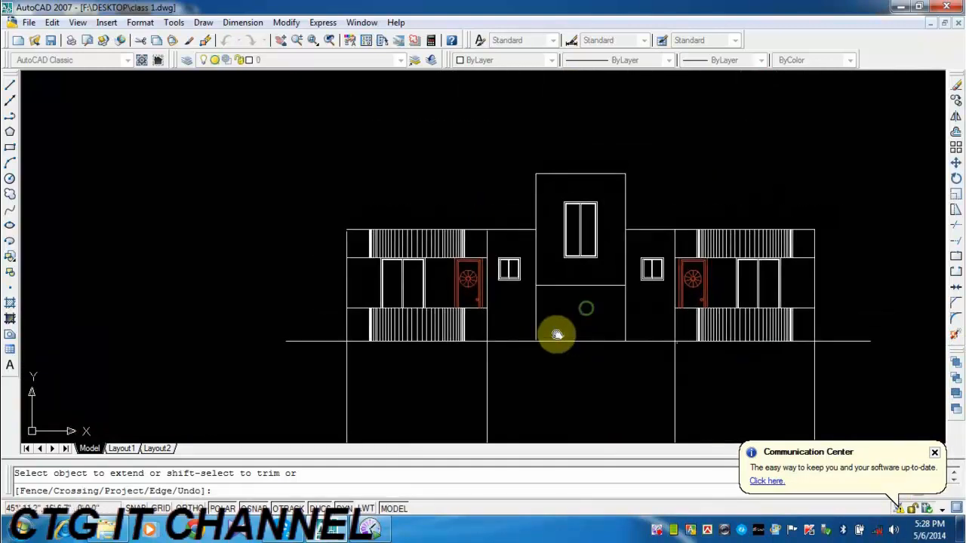
scroll(557, 335, "up", 2)
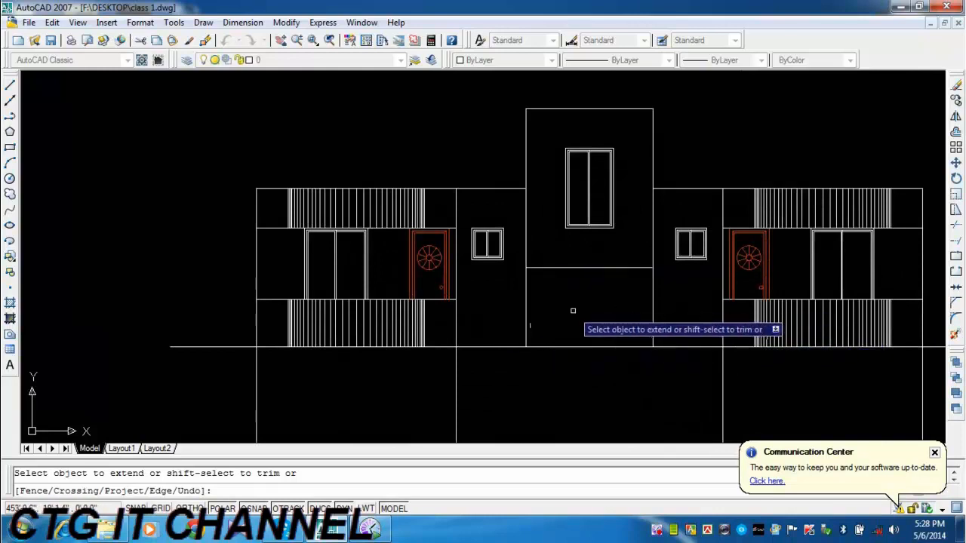
mouse_move(573, 313)
middle_mouse_down()
mouse_move(500, 317)
mouse_move(446, 334)
middle_mouse_up()
key("Escape")
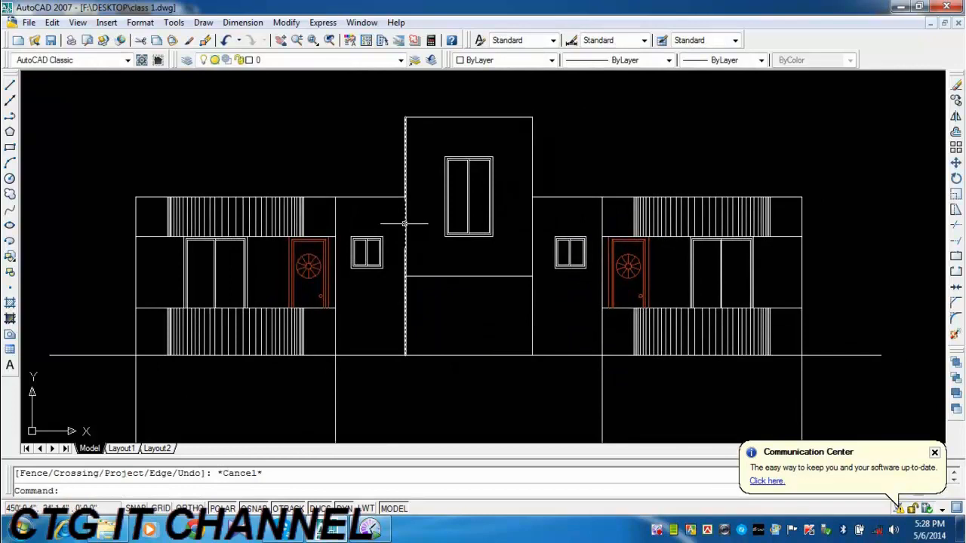
Draw a vertical polyline from the midpoint of the central block's lower horizontal line down to the base line.
middle_click_drag(455, 338, 441, 314)
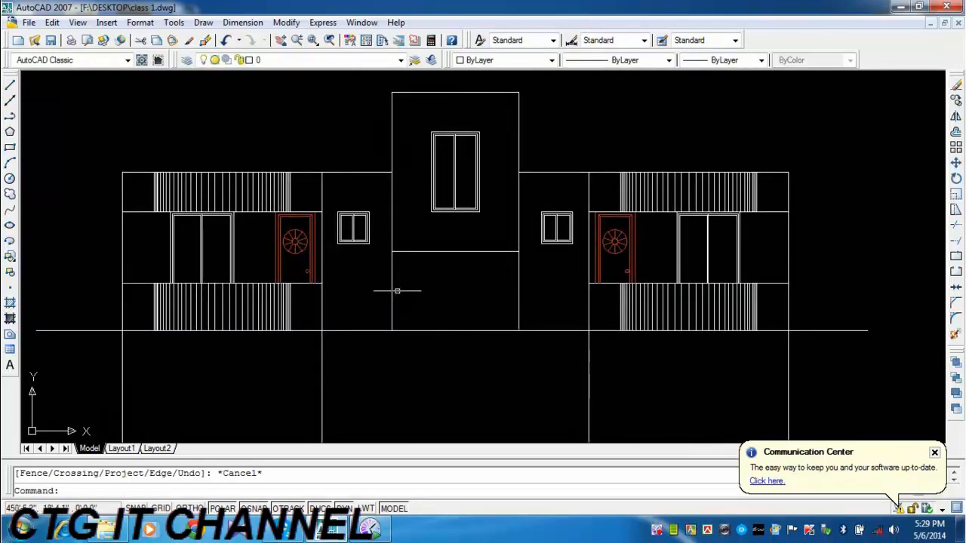
left_click(10, 115)
left_click(455, 250)
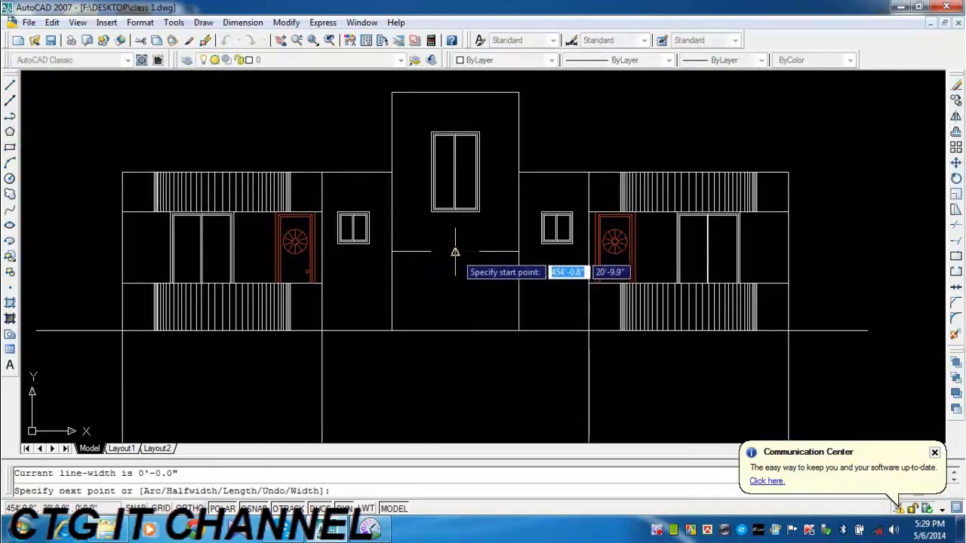
left_click(455, 330)
key("Escape")
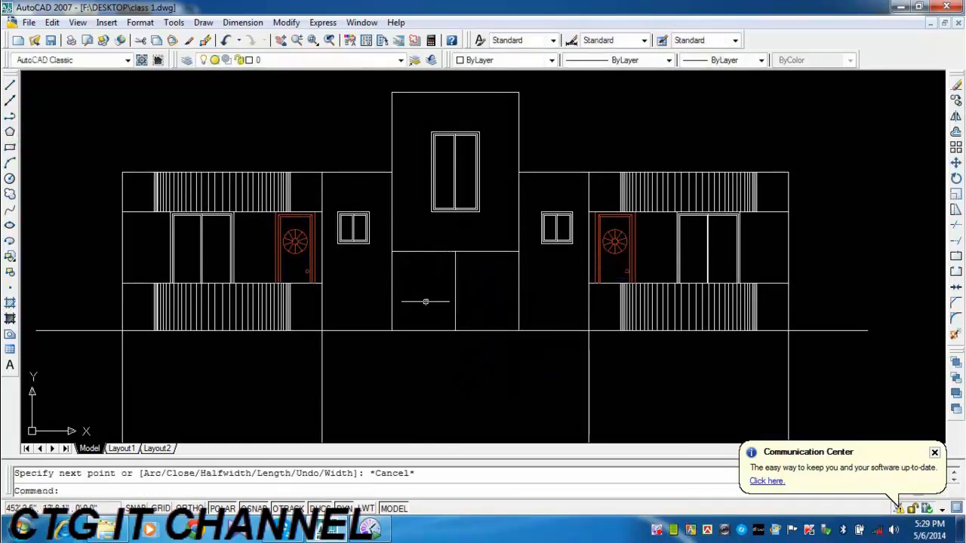
middle_click_drag(445, 306, 397, 291)
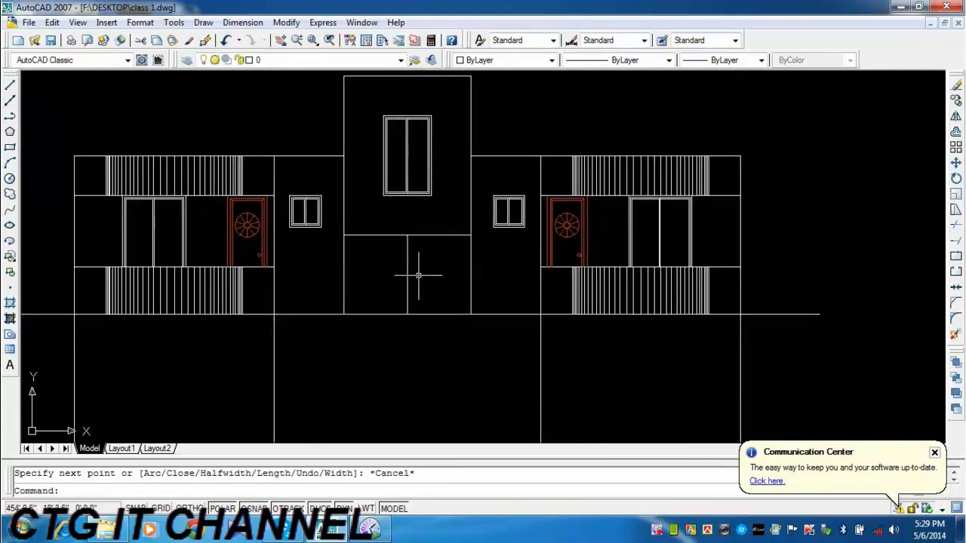
scroll(411, 275, "up", 2)
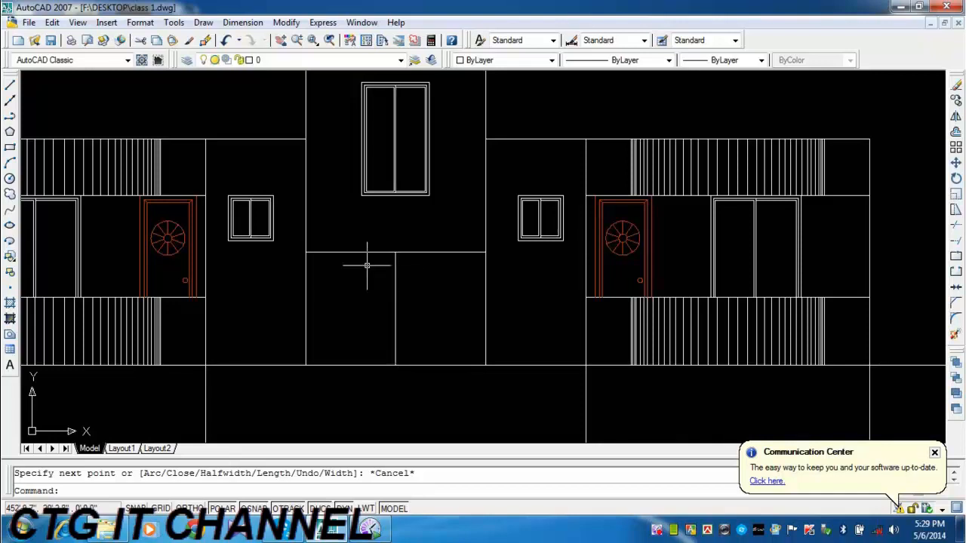
middle_click_drag(356, 312, 353, 265)
middle_click_drag(334, 319, 351, 342)
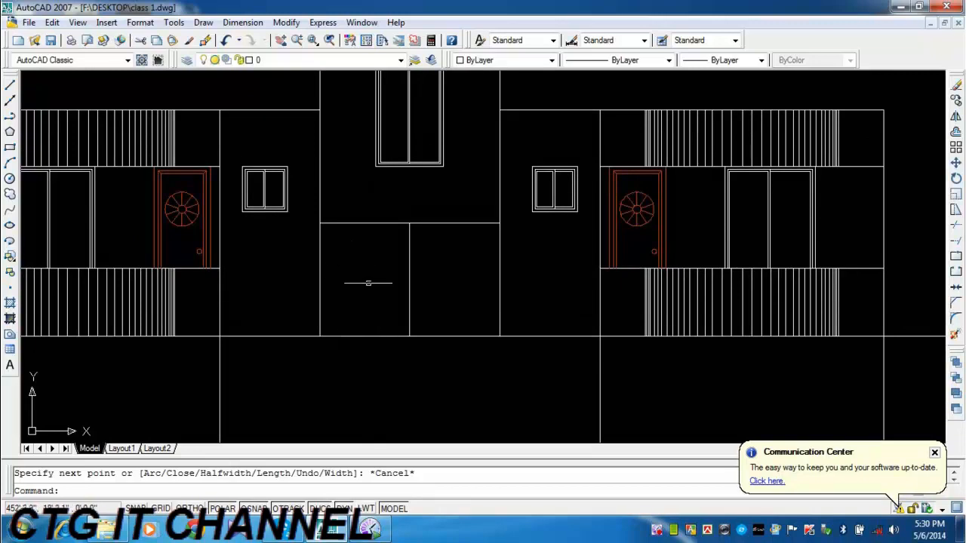
scroll(374, 302, "down", 2)
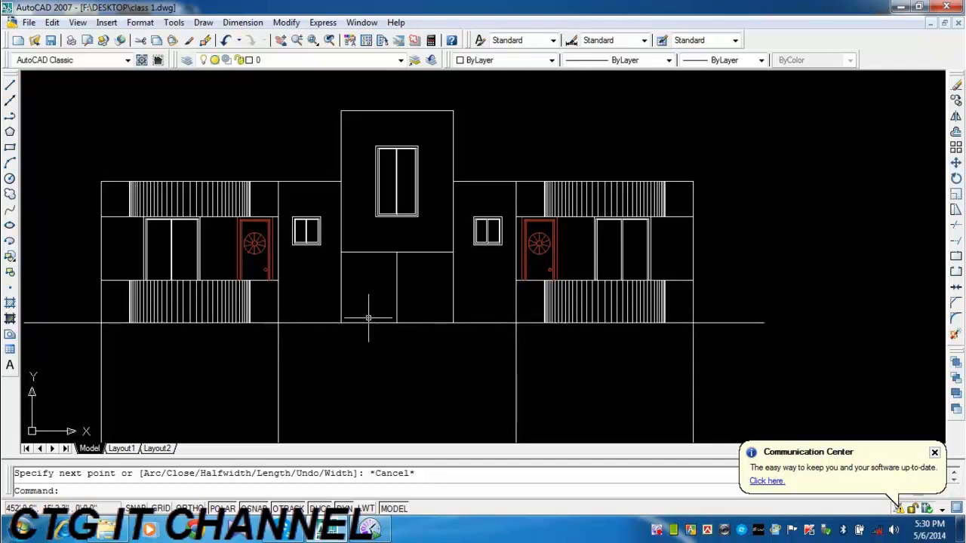
middle_click_drag(369, 324, 369, 322)
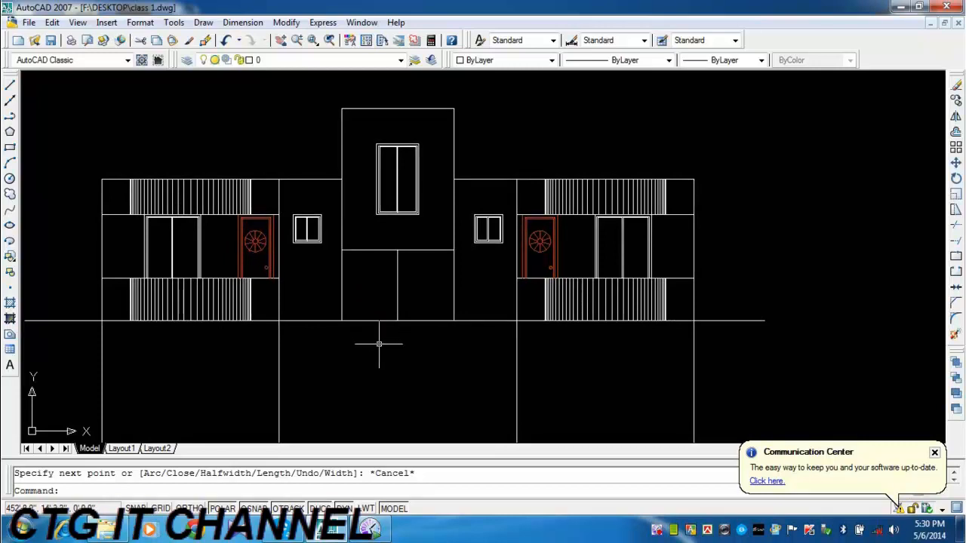
Offset the base line 1' downward, and extend the central block's two sides and middle divider down to the new line.
left_click(955, 134)
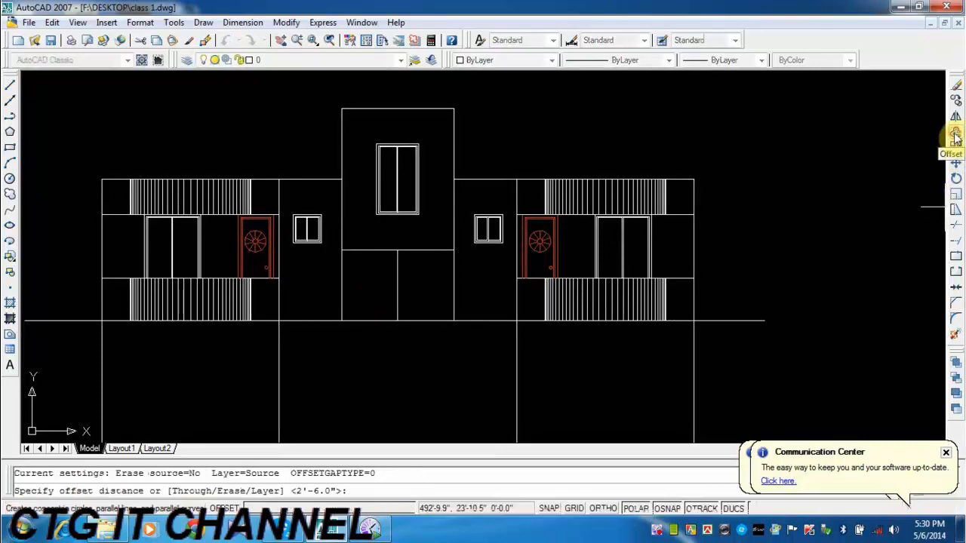
type("1'")
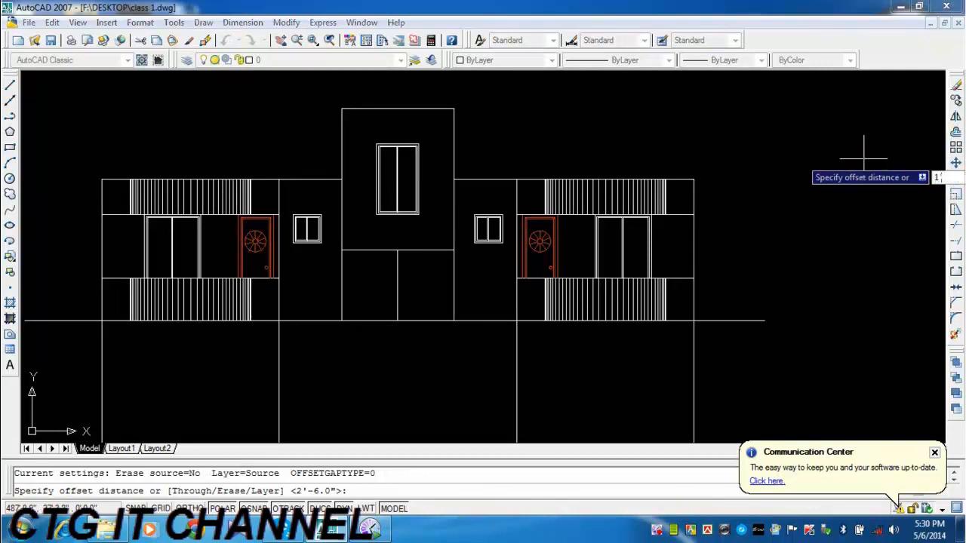
key("Return")
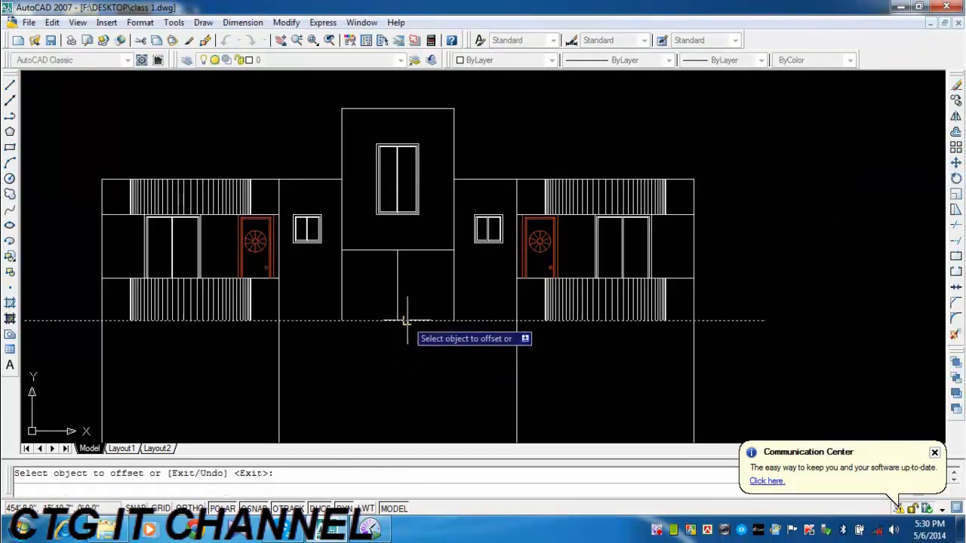
left_click(405, 320)
left_click(421, 359)
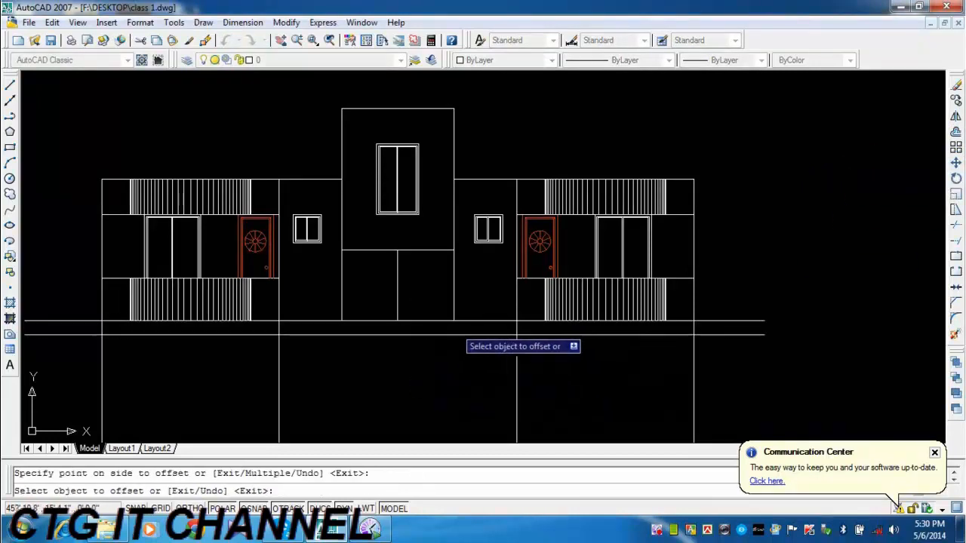
key("Escape")
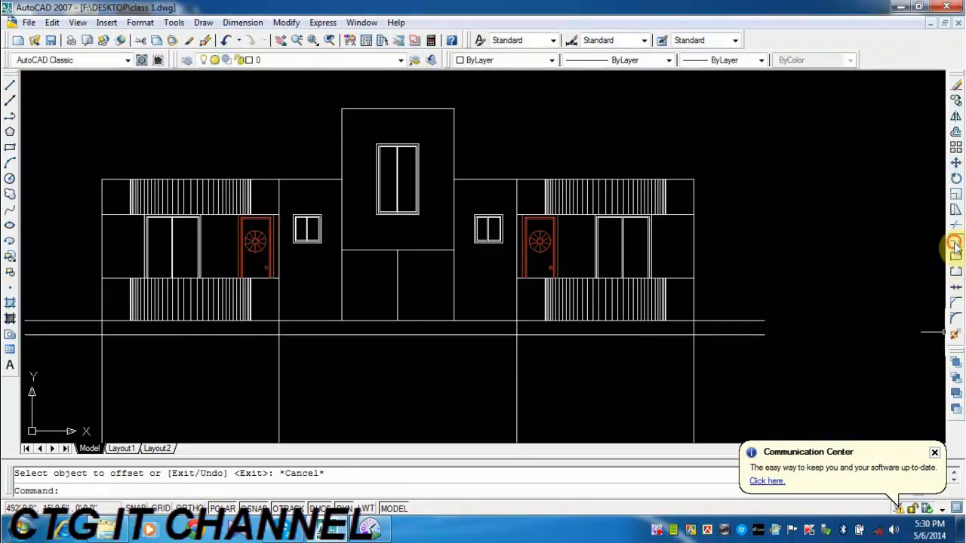
left_click(955, 241)
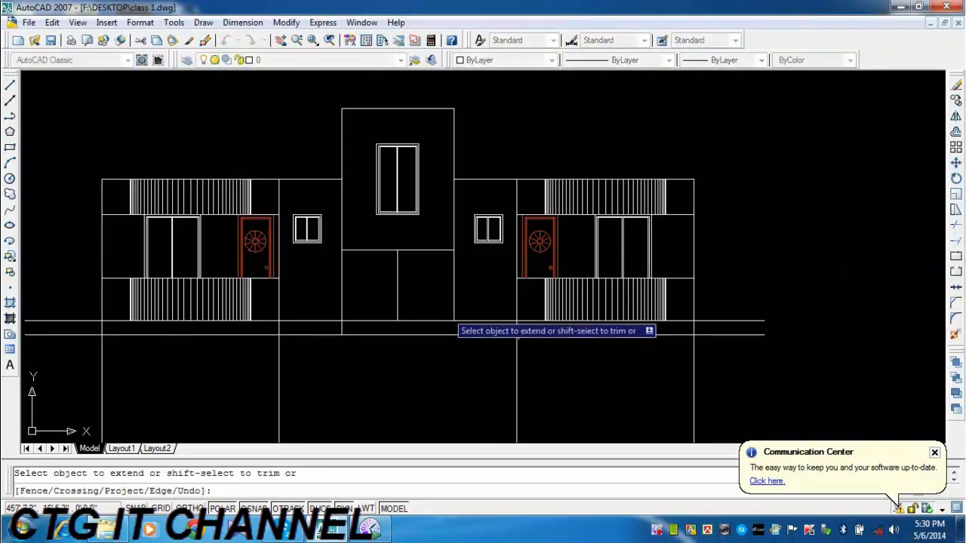
left_click(402, 311)
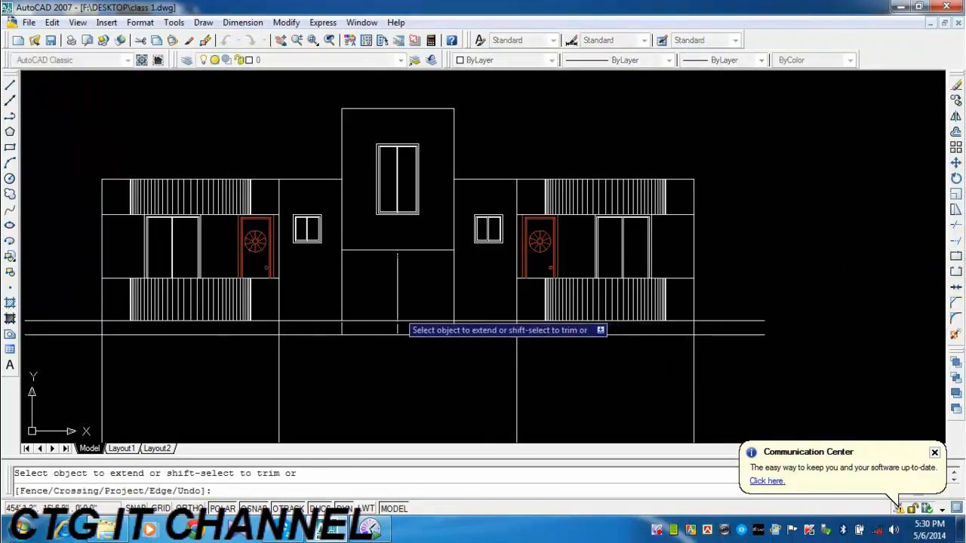
Trim the upper base line across the entrance's left half and cut off its overhangs beyond both outer walls.
left_click(956, 226)
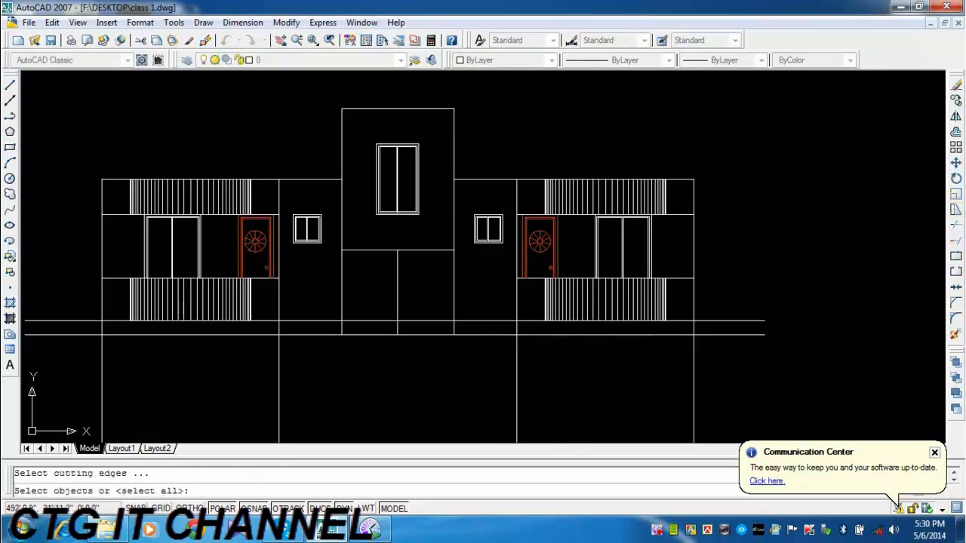
key("Return")
left_click(377, 323)
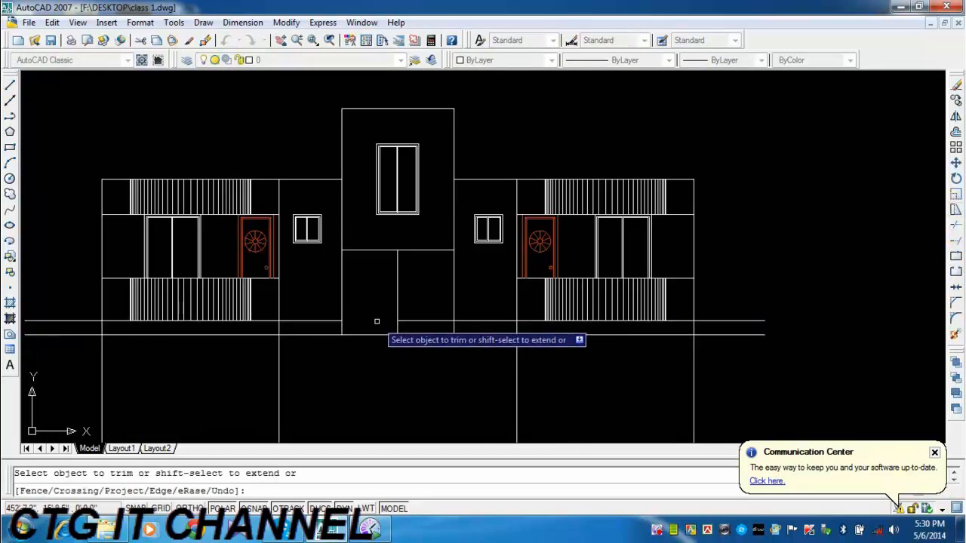
mouse_move(482, 377)
middle_mouse_down()
mouse_move(457, 365)
mouse_move(452, 342)
middle_mouse_up()
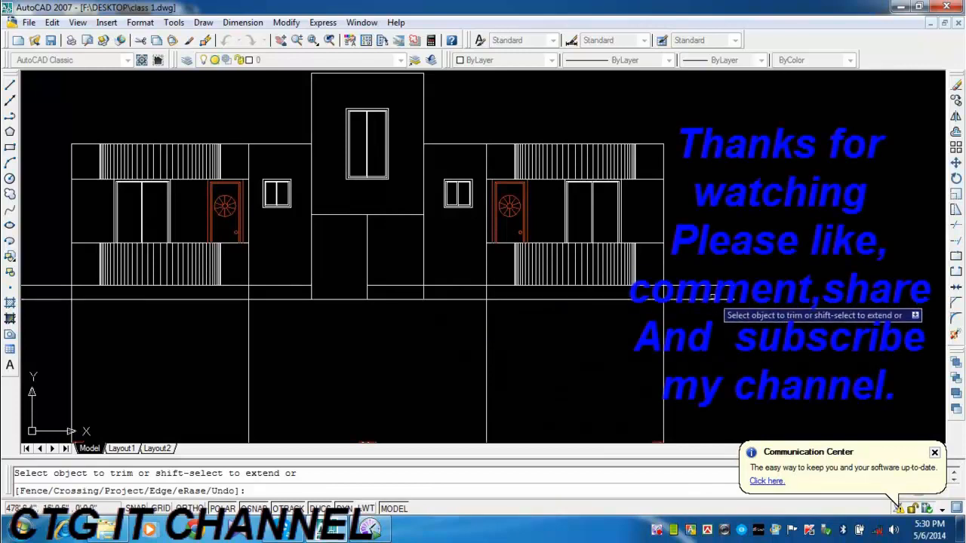
middle_click_drag(655, 307, 777, 292)
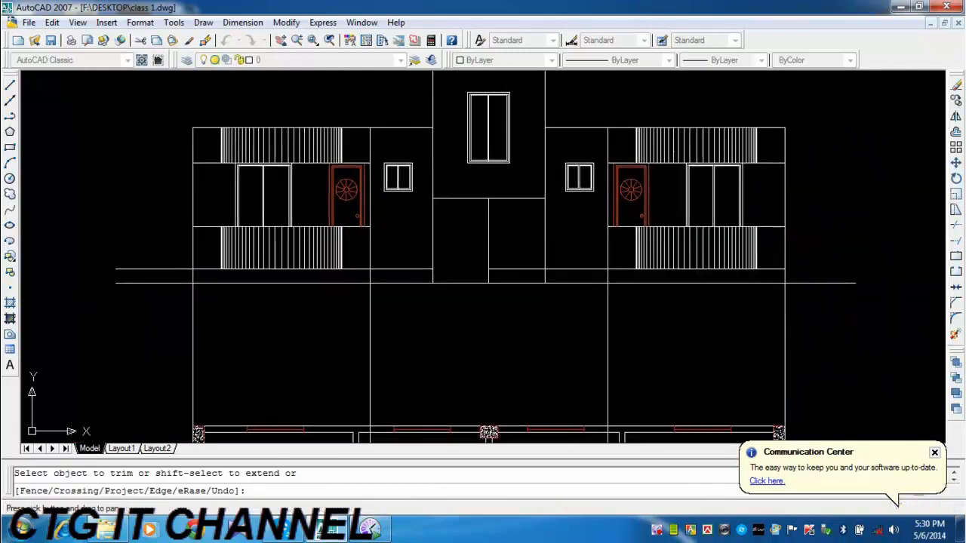
middle_click_drag(162, 298, 113, 302)
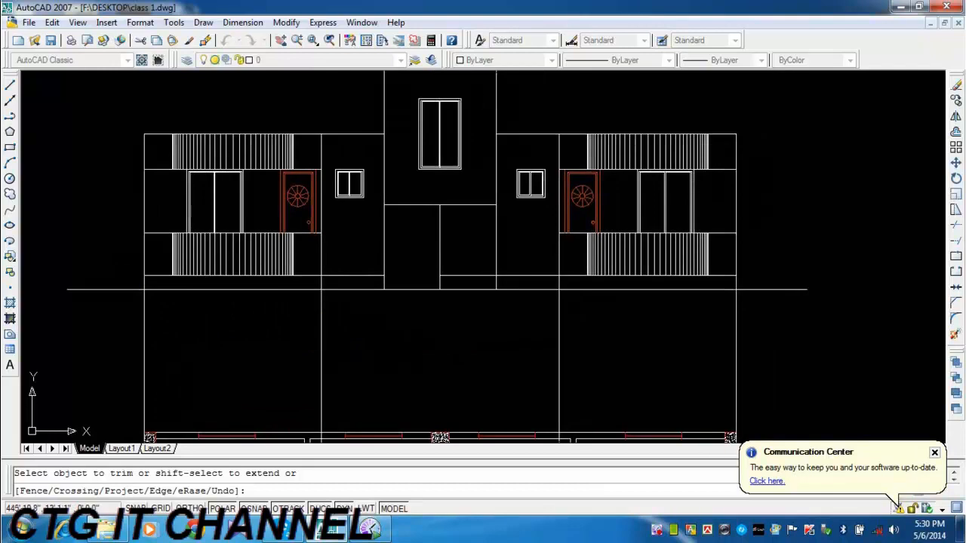
key("Escape")
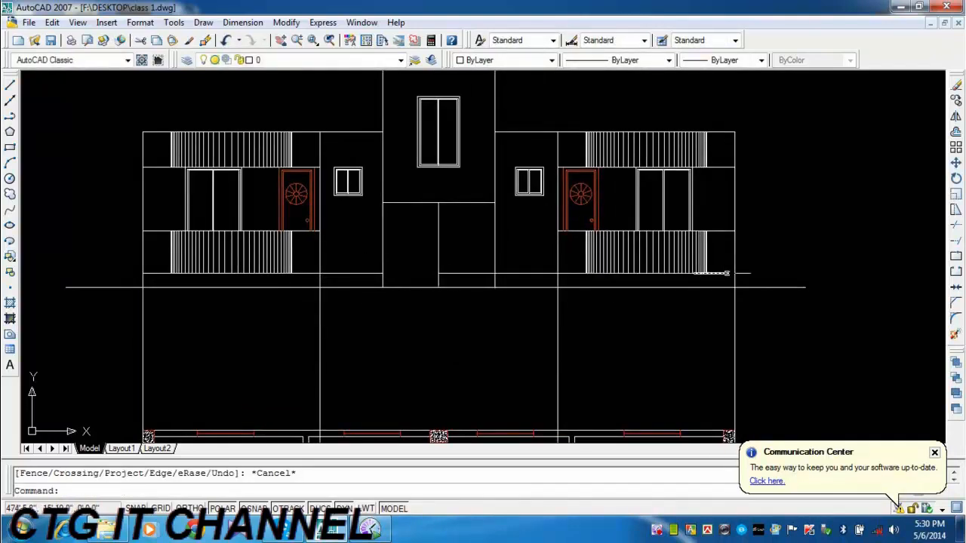
Trim away the four vertical projection lines between the lower base line and the floor plan.
mouse_move(492, 297)
middle_mouse_down()
mouse_move(536, 323)
mouse_move(548, 276)
mouse_move(537, 283)
middle_mouse_up()
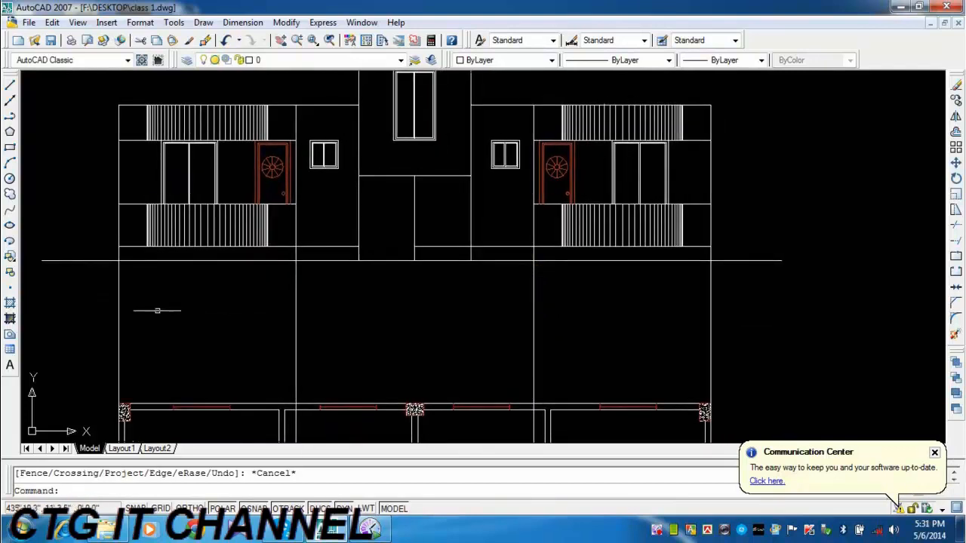
left_click(955, 225)
key("Return")
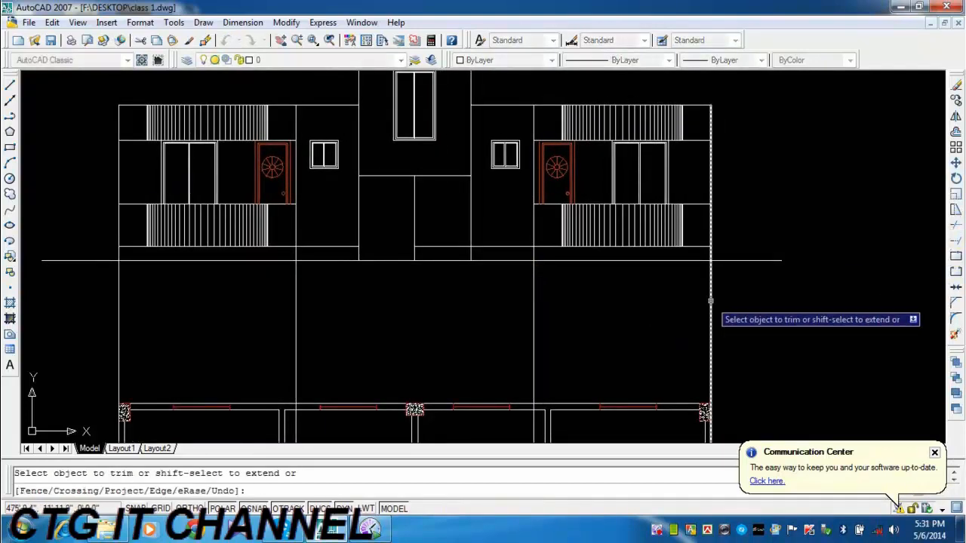
left_click(736, 300)
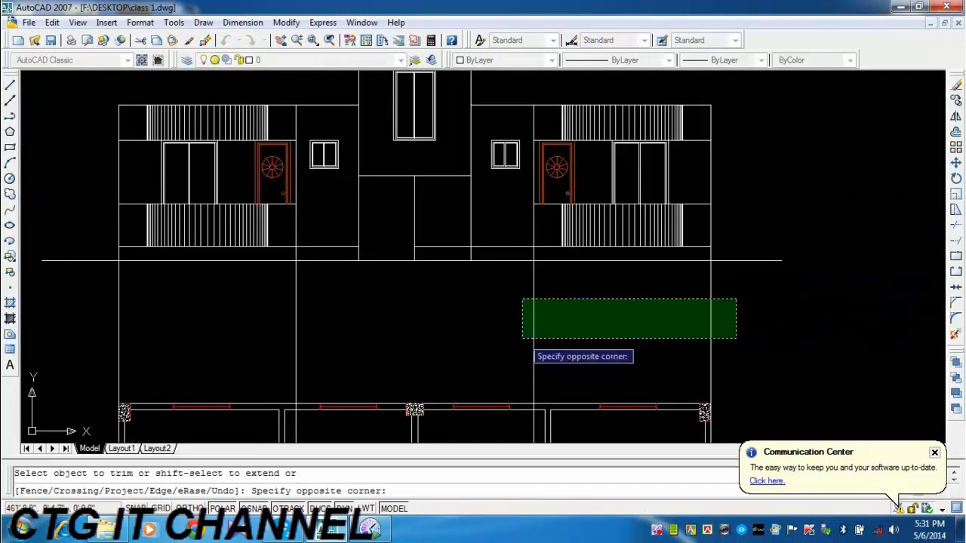
left_click(521, 338)
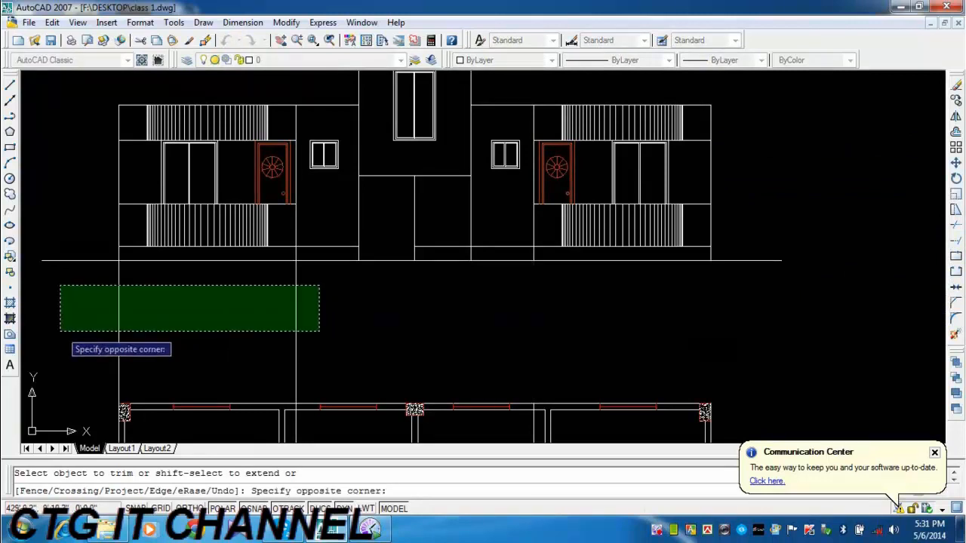
left_click(60, 335)
mouse_move(390, 288)
middle_mouse_down()
mouse_move(362, 319)
mouse_move(380, 364)
mouse_move(382, 351)
middle_mouse_up()
right_click(740, 228)
left_click(773, 235)
Draw a horizontal polyline at the upper base line's level from the central block's left side to the middle divider.
scroll(382, 352, "up", 3)
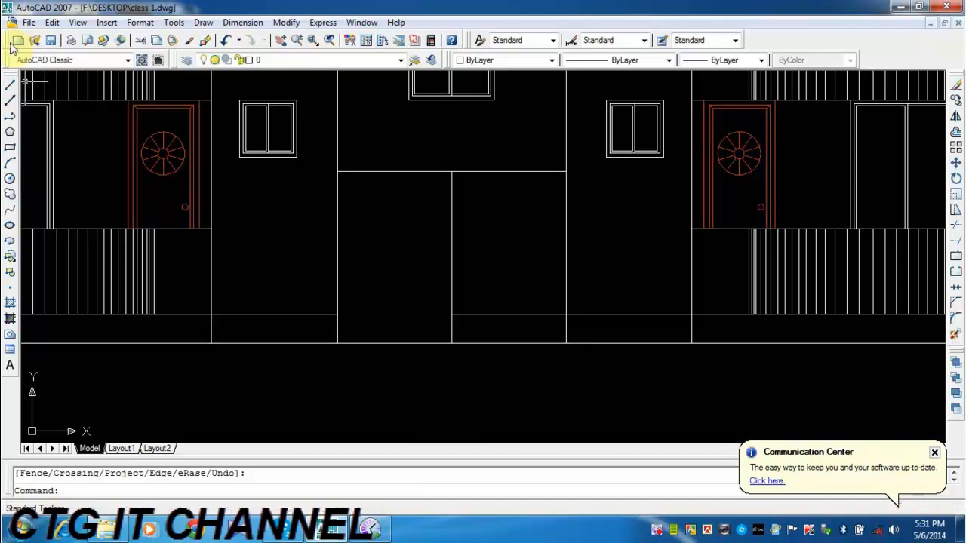
left_click(10, 116)
scroll(389, 293, "up", 1)
left_click(313, 320)
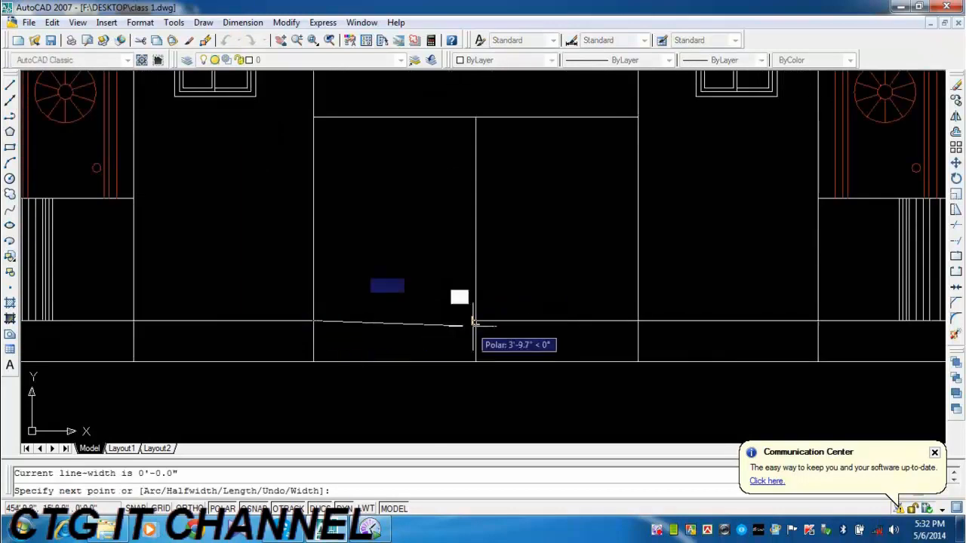
left_click(475, 320)
key("Return")
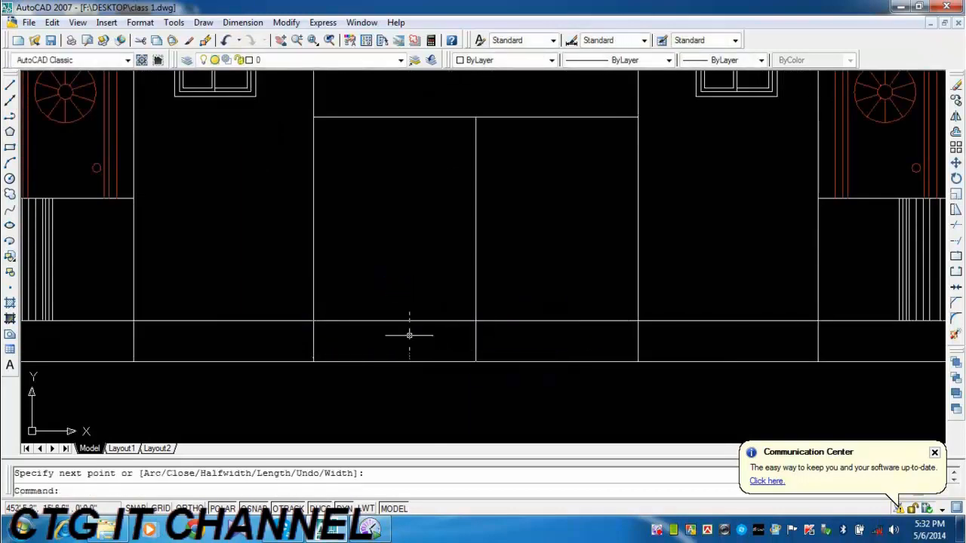
key("Return")
left_click(395, 324)
left_click(395, 353)
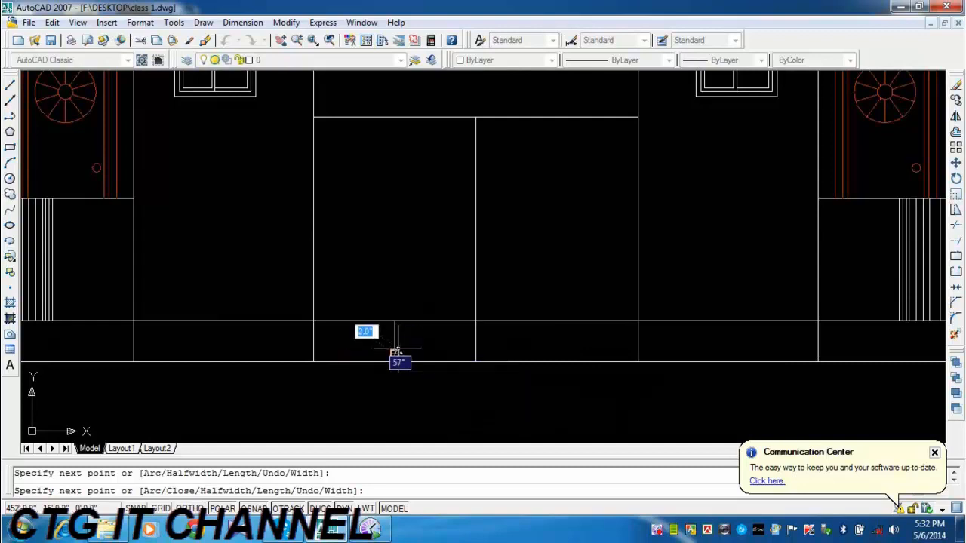
key("ctrl+z")
key("Escape")
left_click(437, 320)
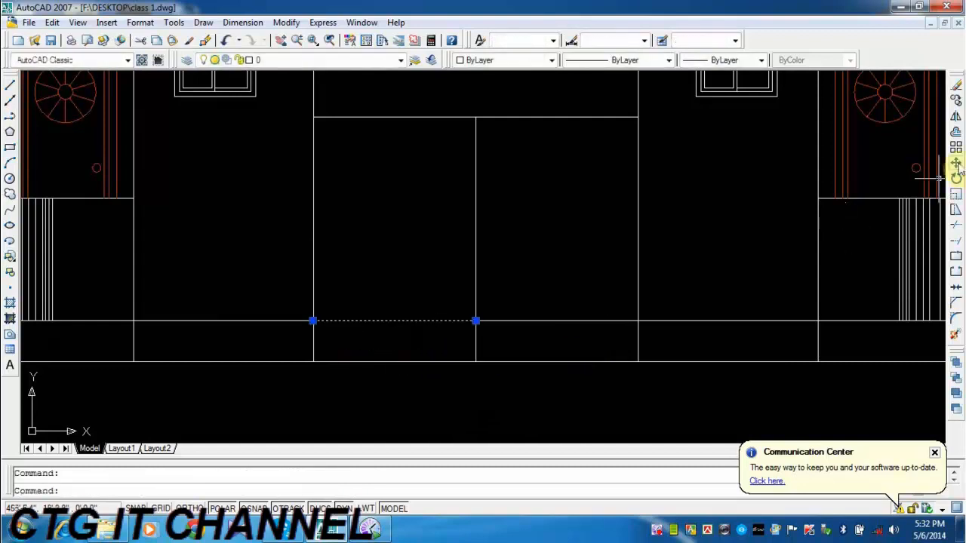
key("Escape")
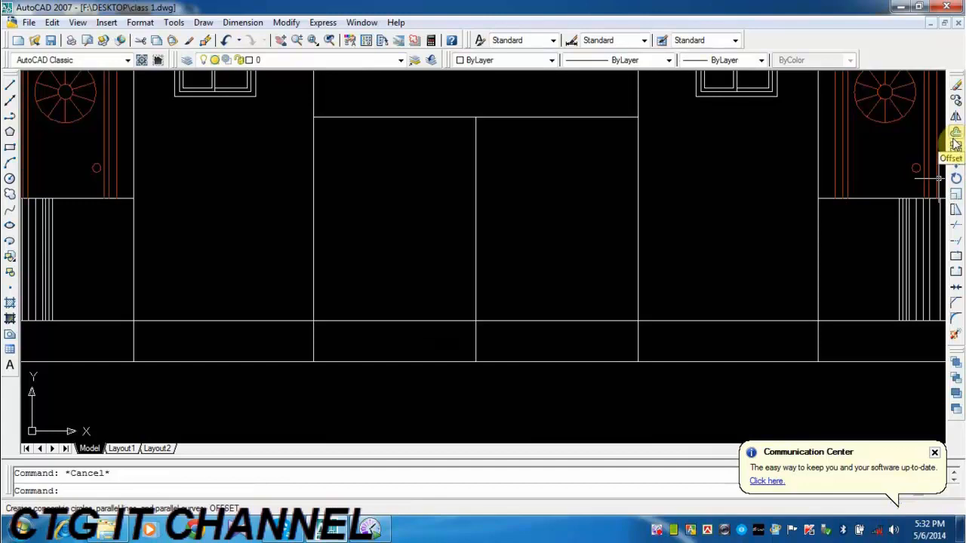
Offset the horizontal line across the entrance's left half 6" downward to form a step.
left_click(954, 144)
type("6")
key("Return")
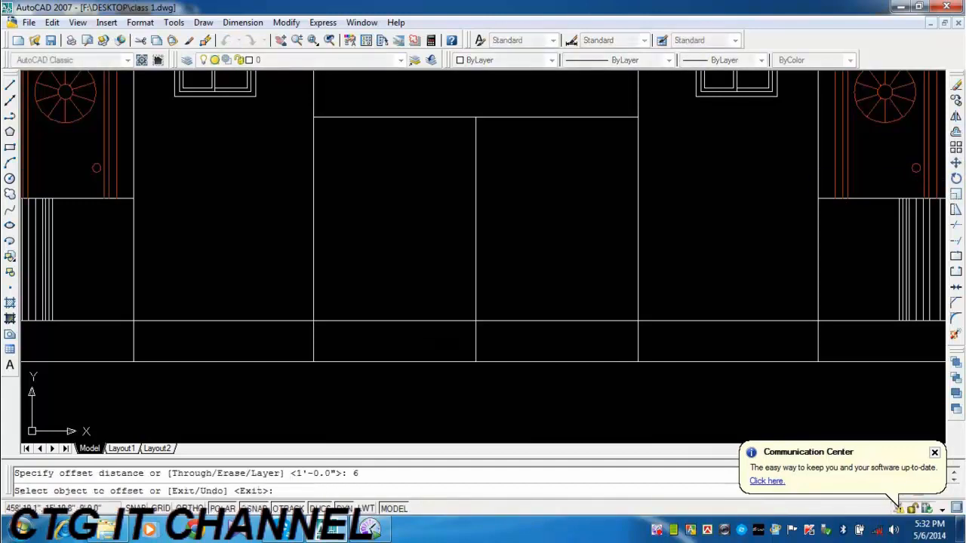
left_click(453, 322)
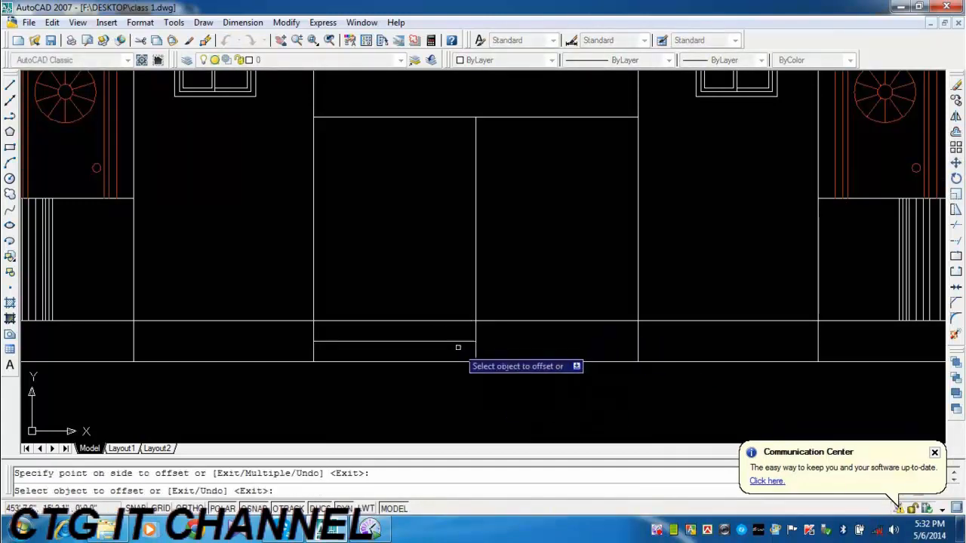
left_click(457, 346)
key("Escape")
Trim the upper base line across the entrance's right half and the two inner wall lines below the upper base line.
scroll(529, 405, "down", 4)
scroll(400, 331, "up", 3)
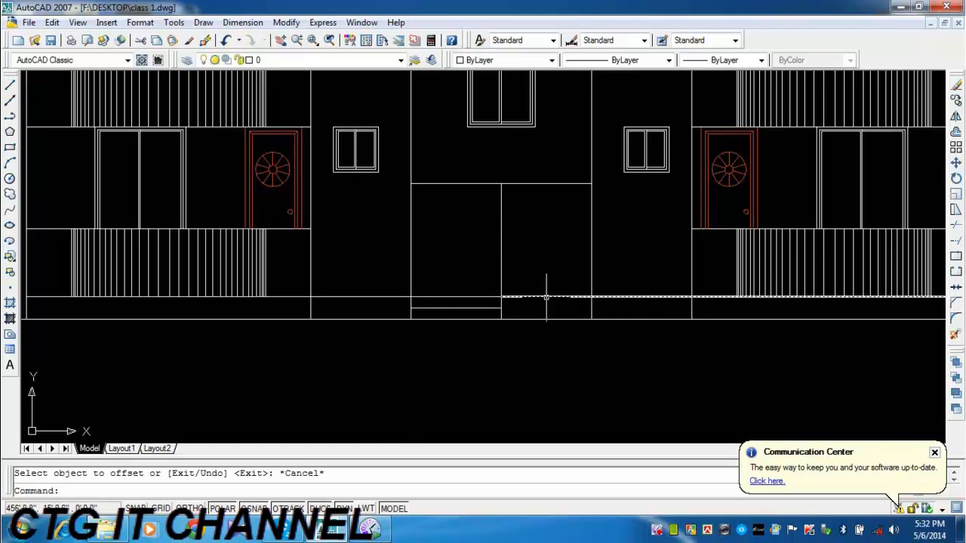
left_click(956, 227)
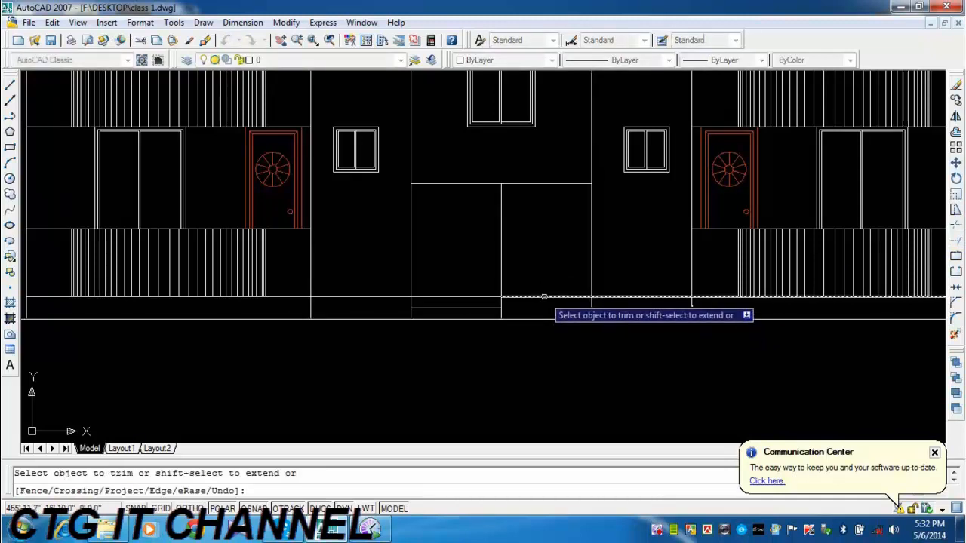
scroll(629, 374, "down", 2)
middle_click_drag(631, 380, 508, 332)
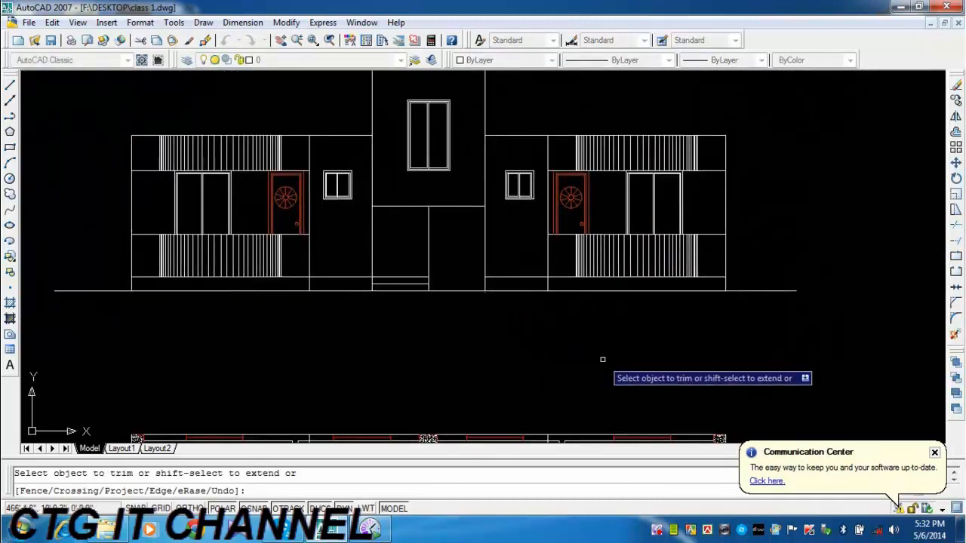
scroll(511, 299, "up", 2)
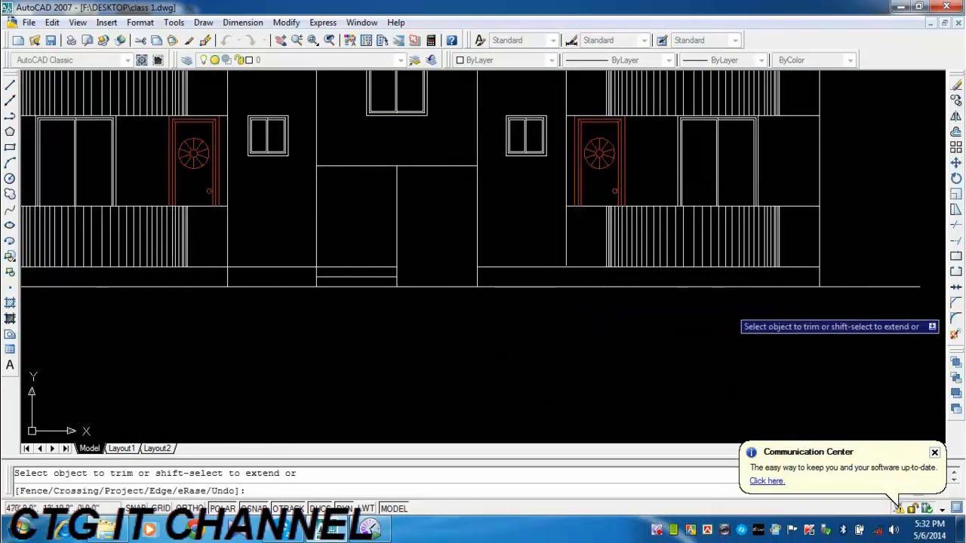
middle_click_drag(556, 329, 764, 303)
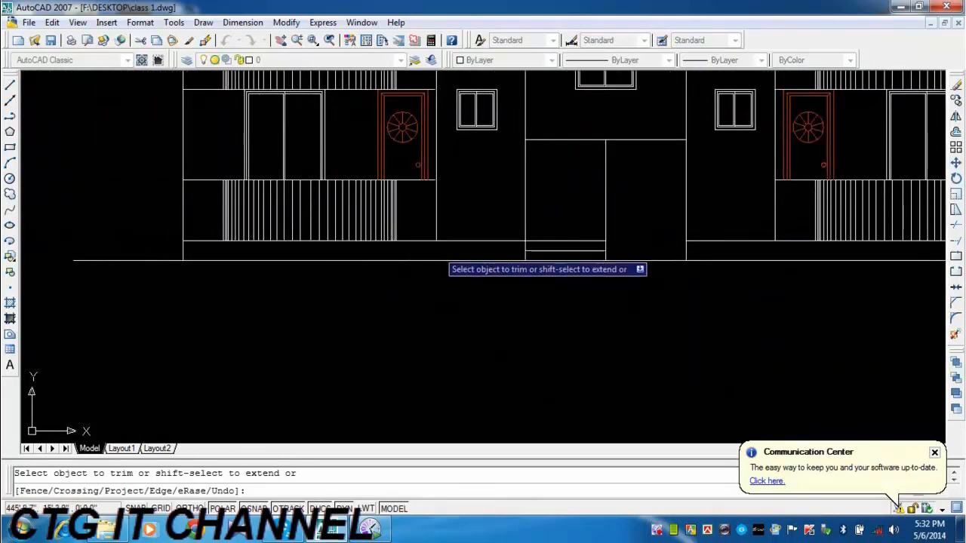
End the trimming of the entrance lines and save the drawing.
scroll(528, 313, "down", 2)
scroll(528, 315, "up", 2)
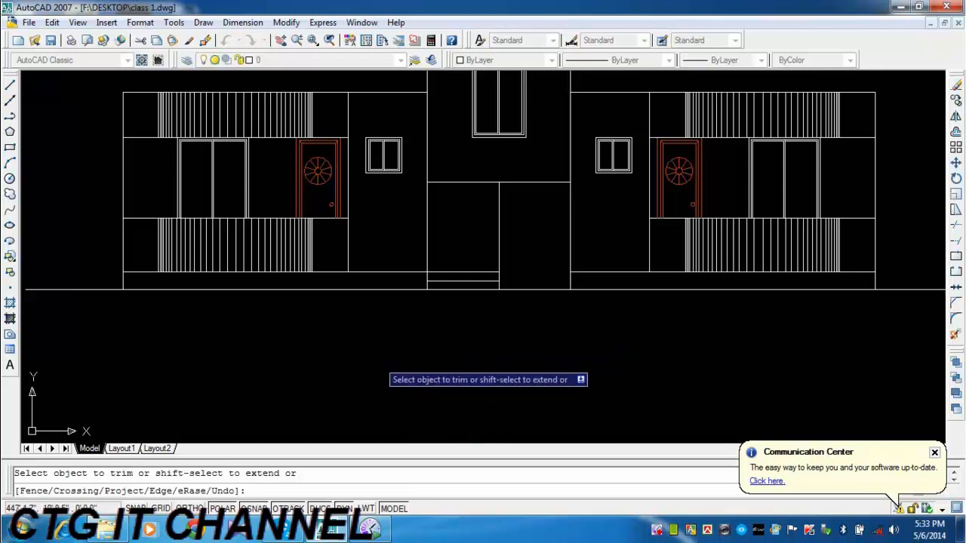
middle_click_drag(443, 324, 416, 329)
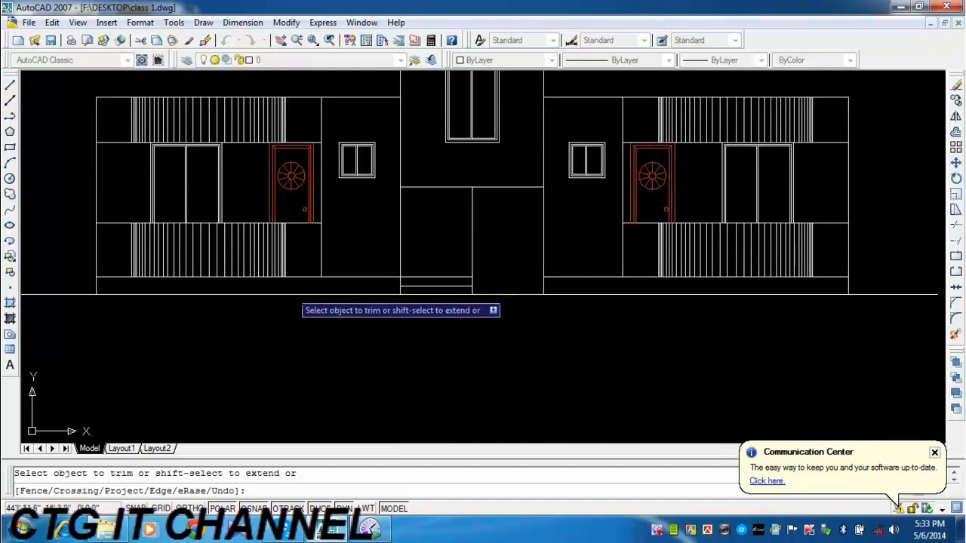
scroll(376, 331, "down", 2)
middle_click_drag(470, 332, 449, 347)
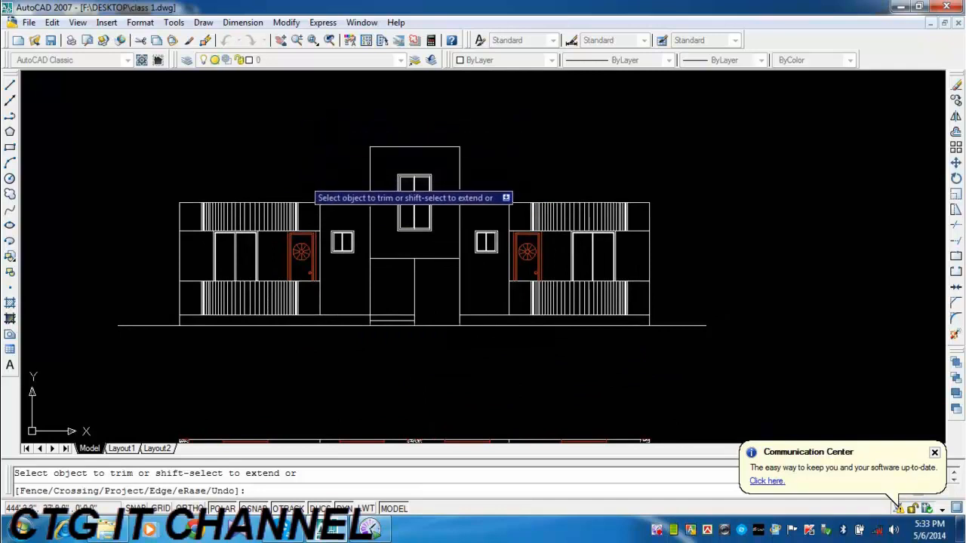
key("Escape")
key("ctrl+s")
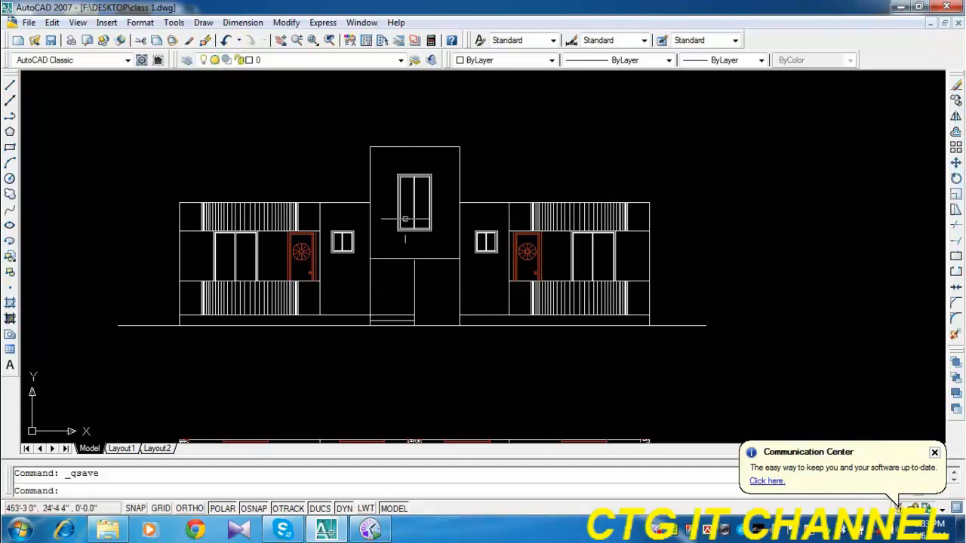
mouse_move(420, 189)
middle_mouse_down()
mouse_move(426, 236)
mouse_move(436, 211)
middle_mouse_up()
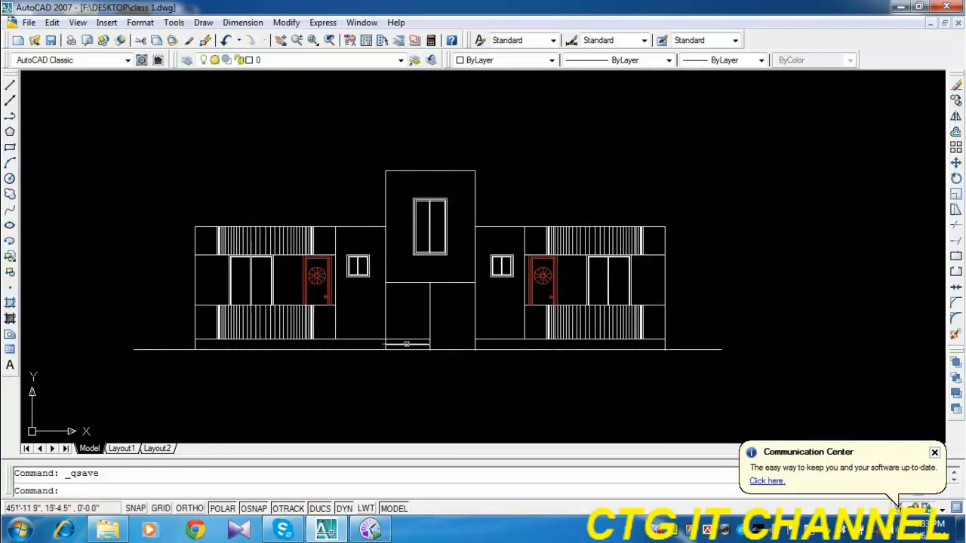
left_click(456, 153)
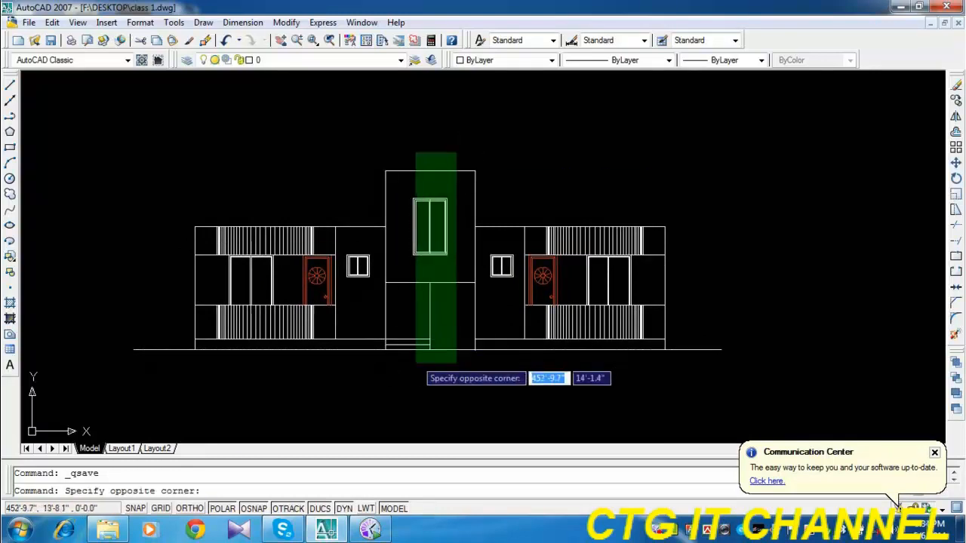
left_click(389, 367)
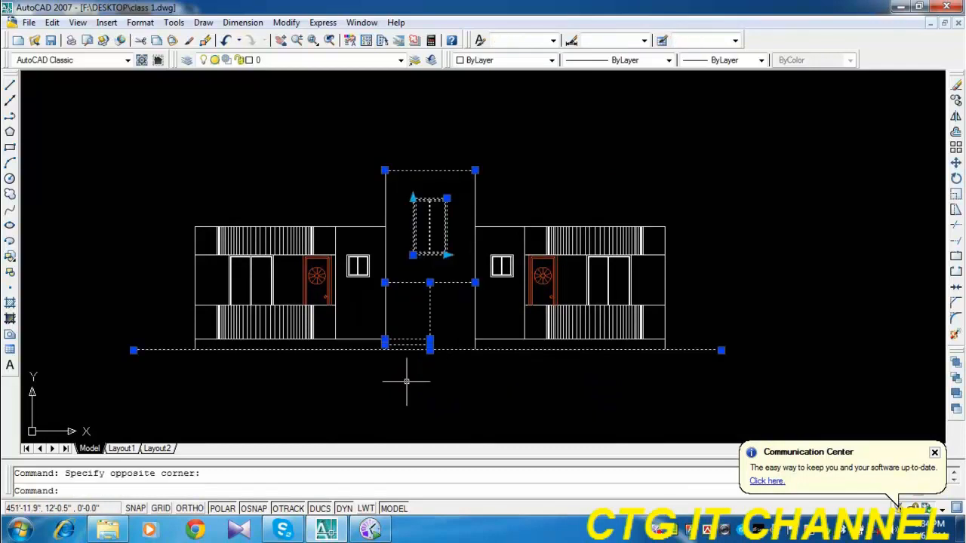
key("Escape")
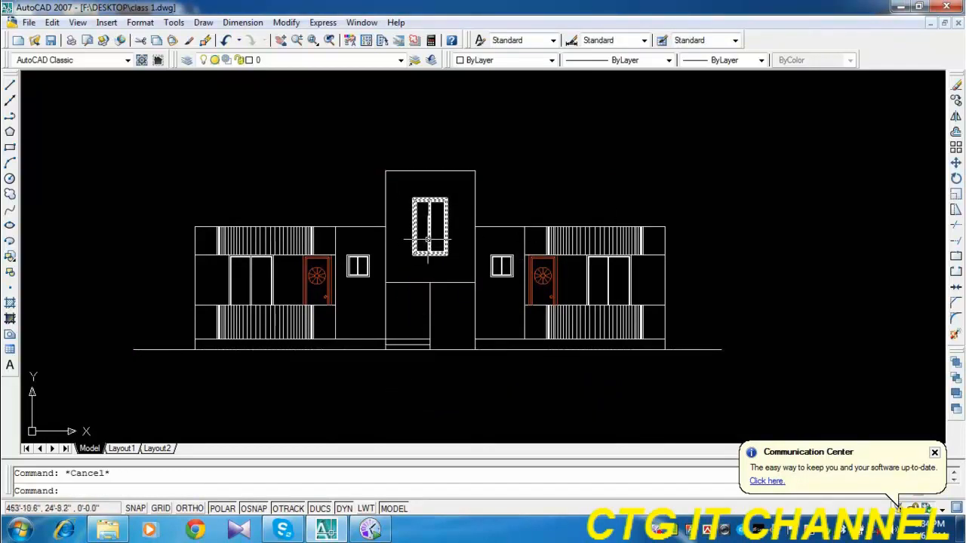
Erase the central stair block's window, its top edge, the horizontal line above the entrance and the vertical middle divider.
left_click(437, 202)
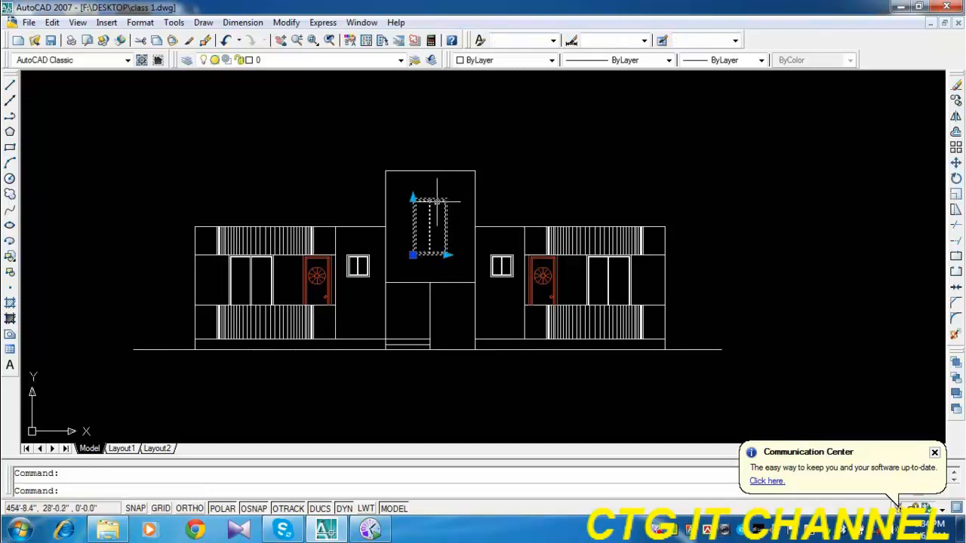
key("Delete")
left_click(442, 171)
key("Delete")
left_click(437, 185)
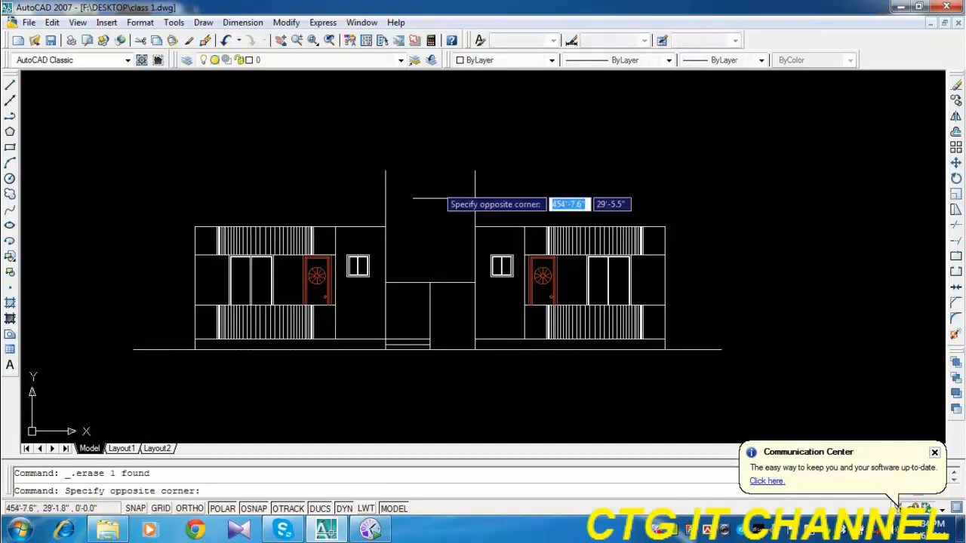
left_click(426, 298)
key("Delete")
Erase the two entrance step lines and the long ground line below the elevation.
left_click(445, 326)
left_click(421, 348)
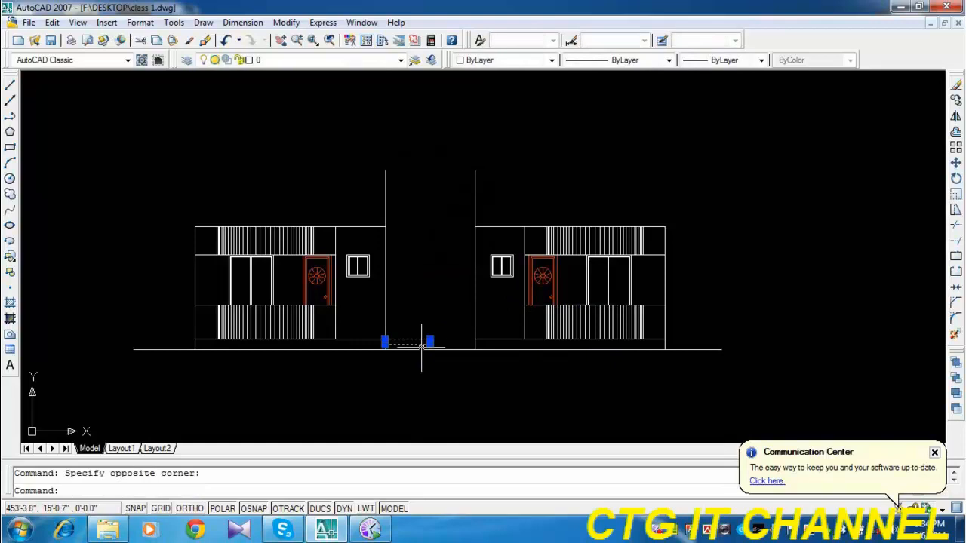
key("Delete")
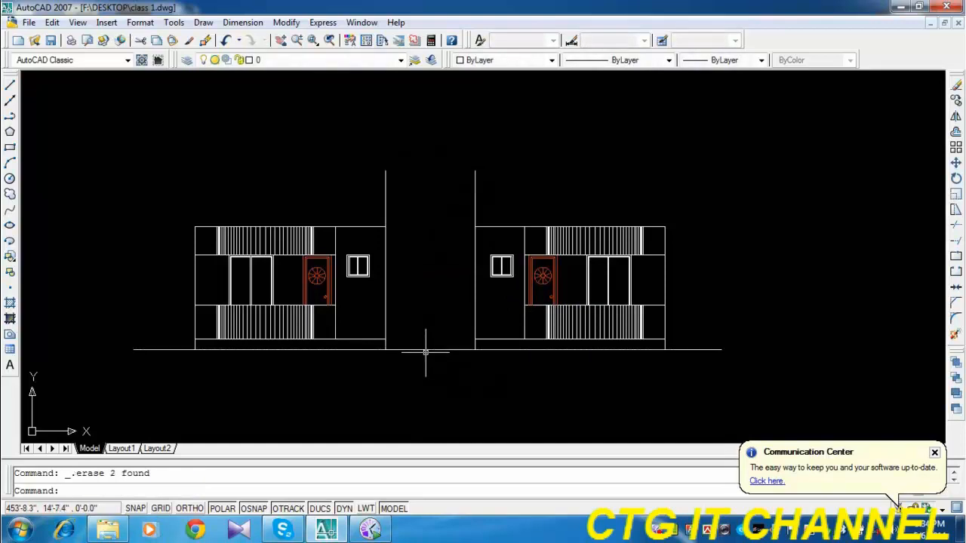
left_click(426, 350)
key("Delete")
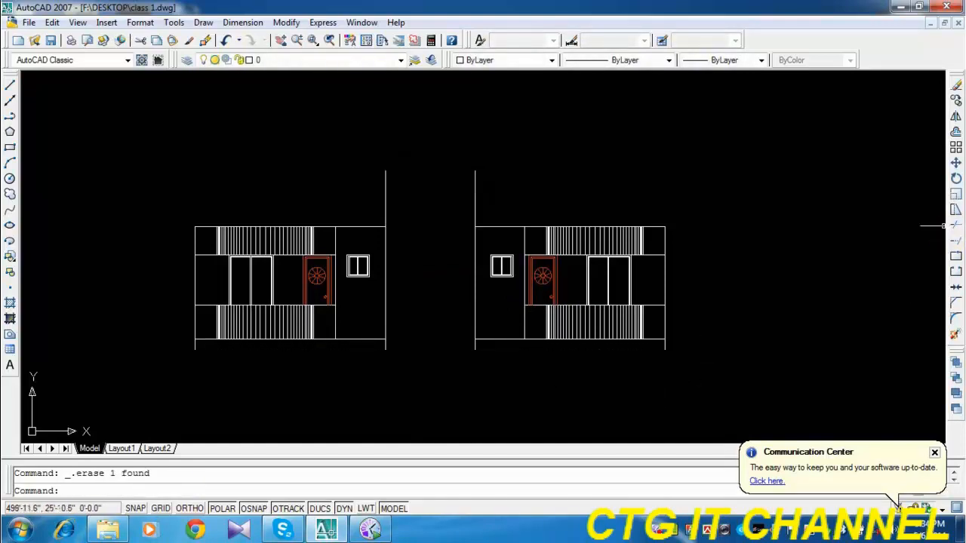
Trim the vertical line ends below the upper base line and the stair block's walls above the roof line.
left_click(955, 225)
key("Return")
left_click(703, 368)
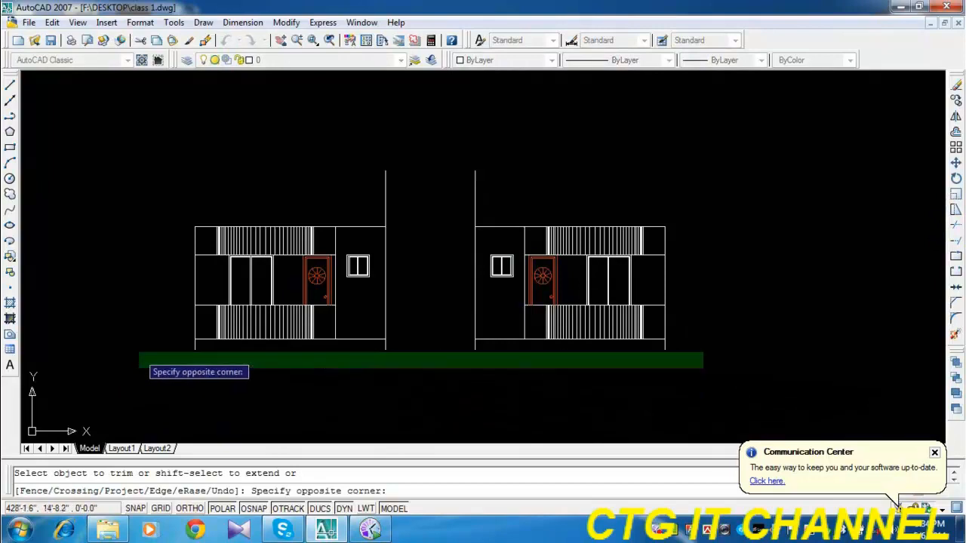
left_click(139, 345)
left_click(528, 143)
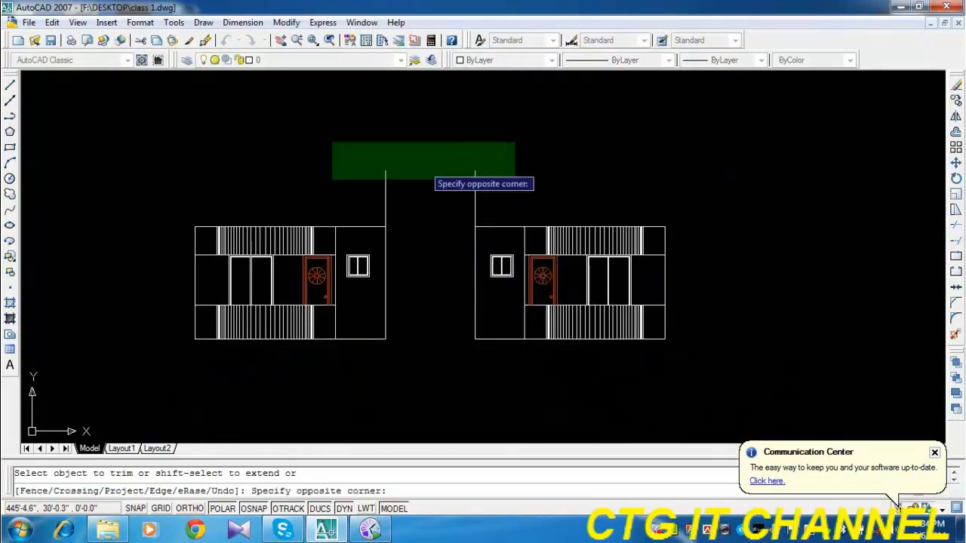
left_click(321, 225)
Extend the roof line and the base line across the central gap between the two wings, and save the drawing.
left_click(955, 240)
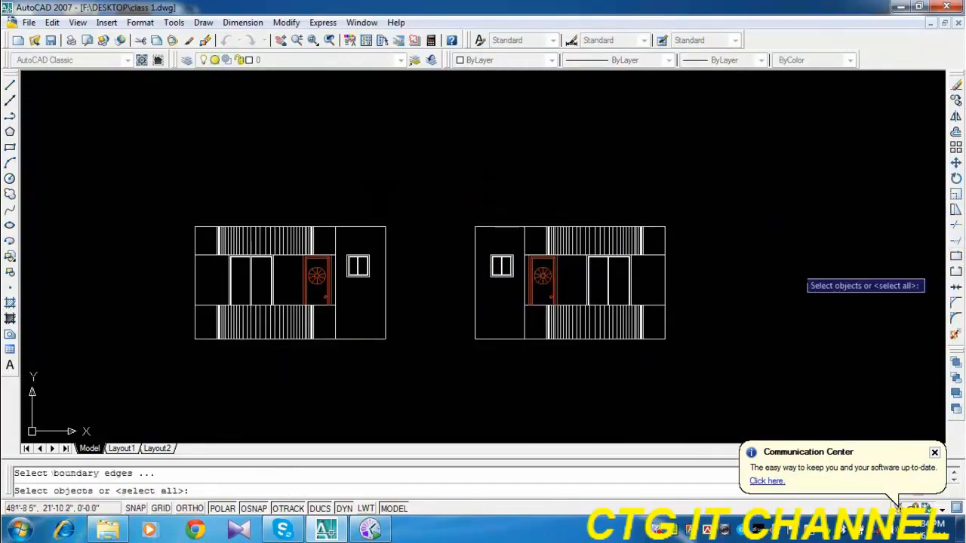
key("Return")
left_click(495, 226)
left_click(486, 338)
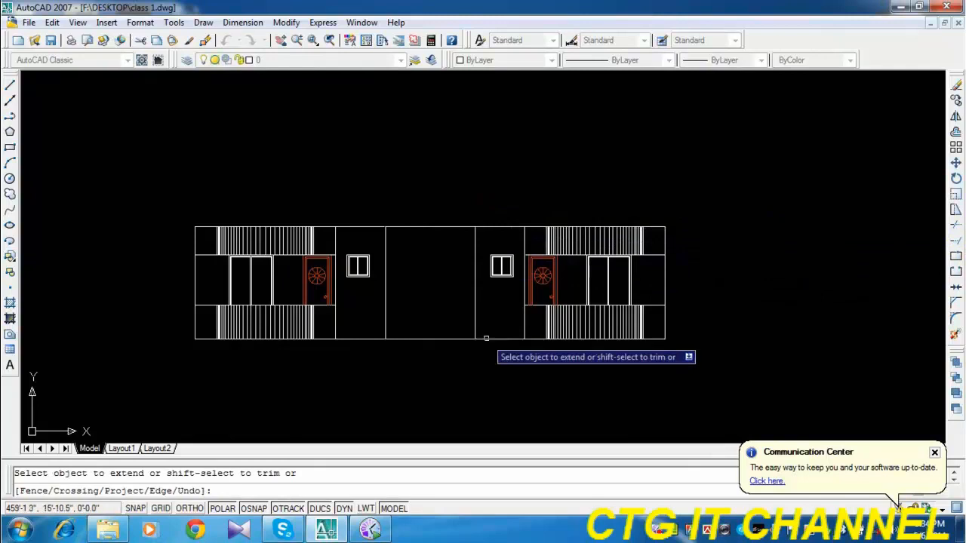
middle_click_drag(442, 388, 416, 371)
key("Escape")
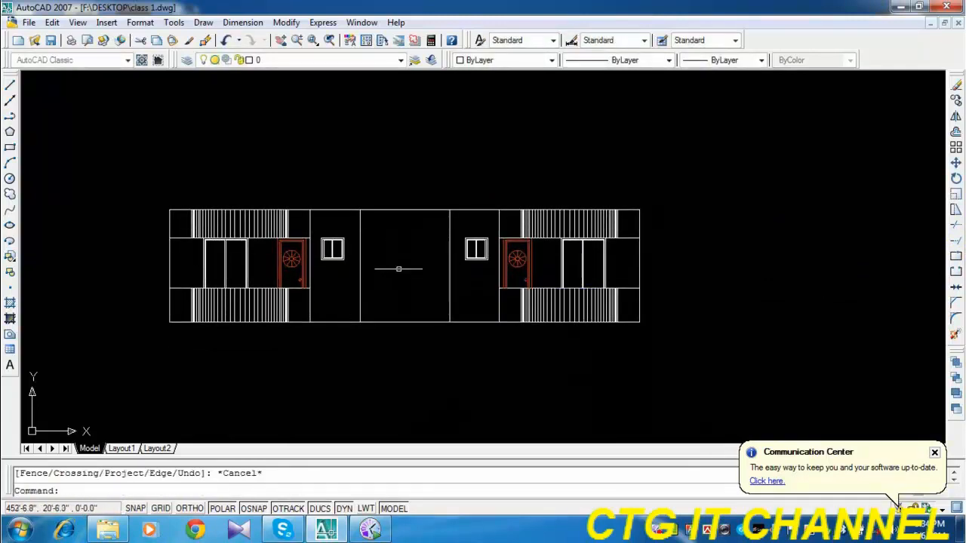
key("ctrl+s")
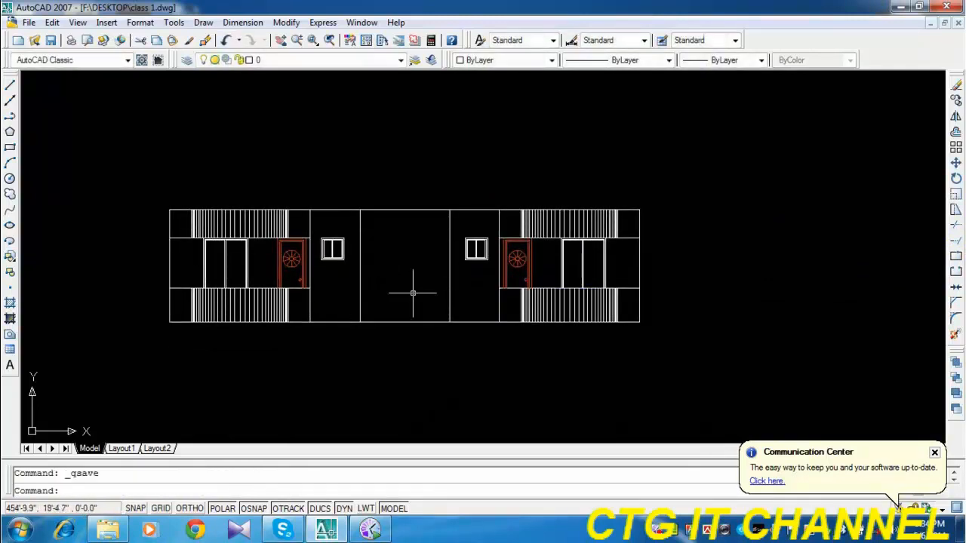
Copy the whole floor elevation from its lower-right corner to its upper-right corner, stacking one storey on top.
middle_click_drag(412, 287, 440, 282)
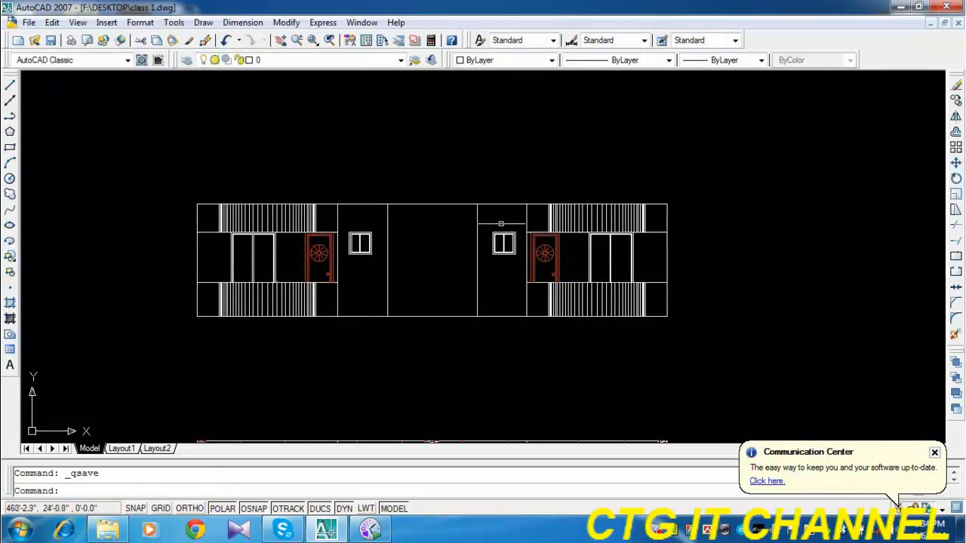
left_click(725, 155)
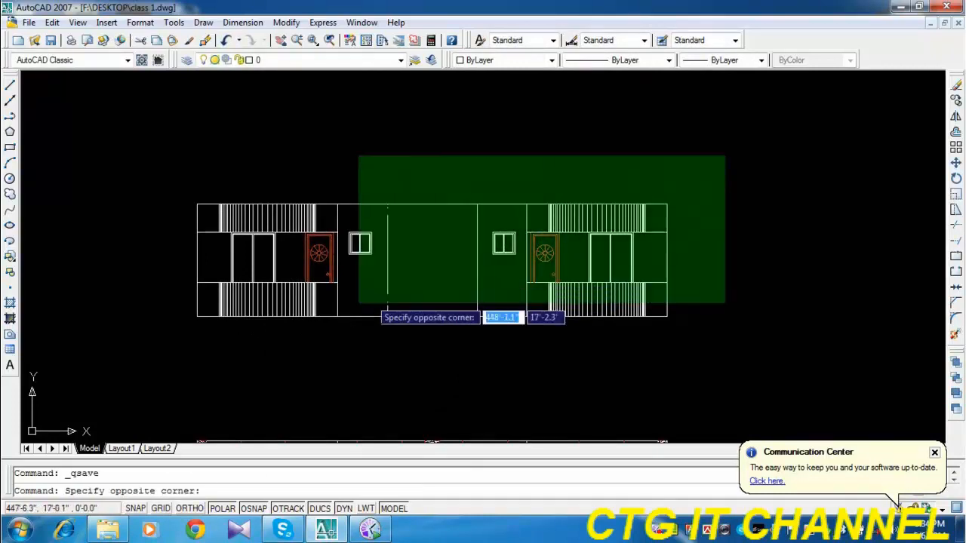
left_click(150, 354)
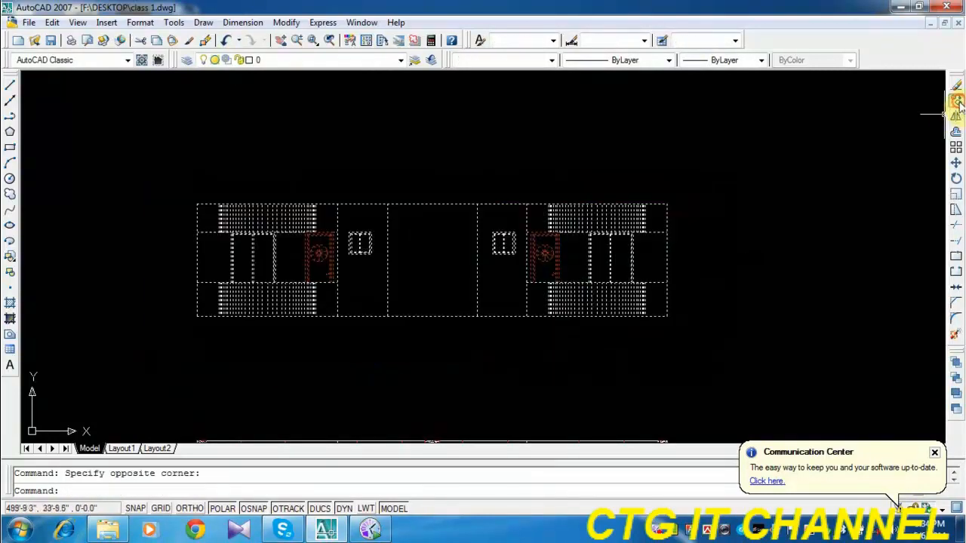
left_click(956, 100)
left_click(667, 316)
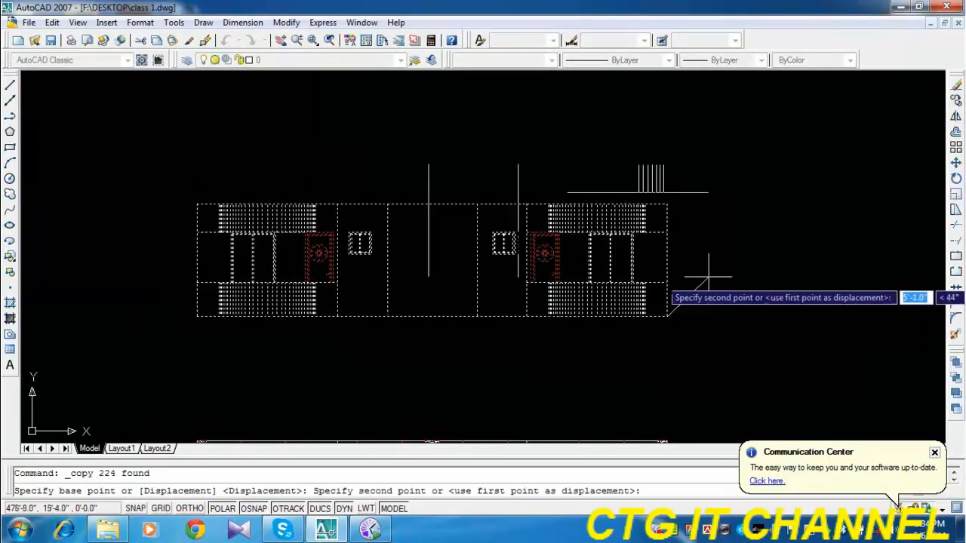
left_click(667, 203)
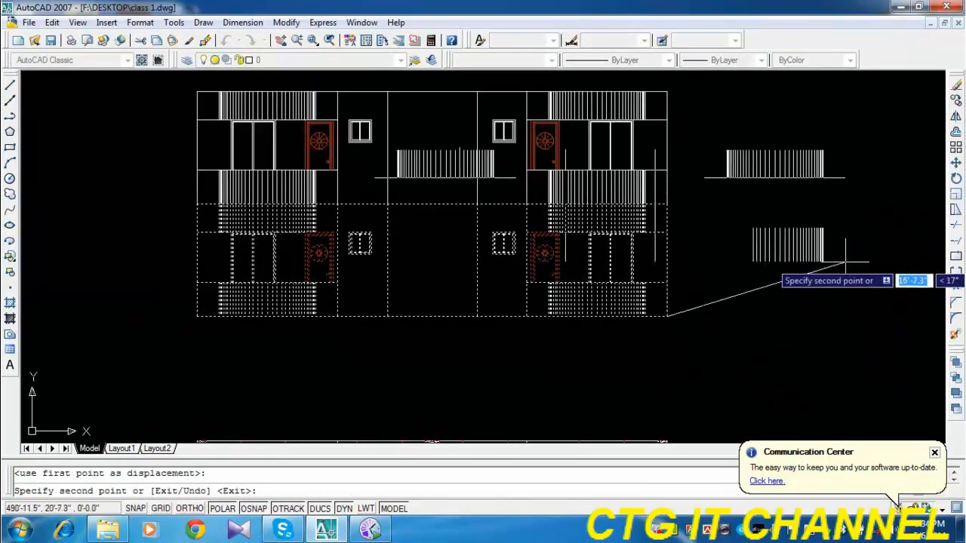
Place four more copies of the floor elevation, each at the top-right corner of the stack, and end the copy.
middle_click_drag(826, 223, 817, 326)
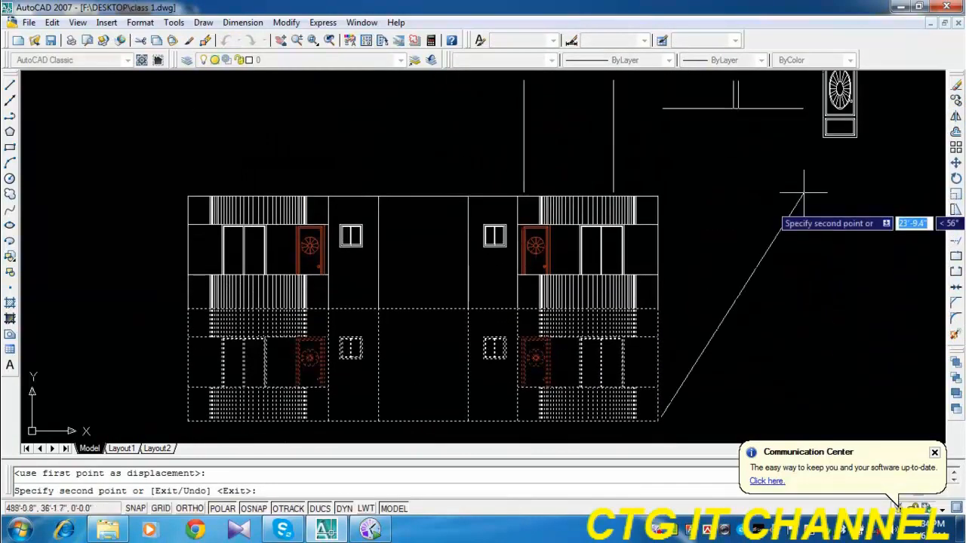
left_click(658, 196)
scroll(653, 201, "down", 3)
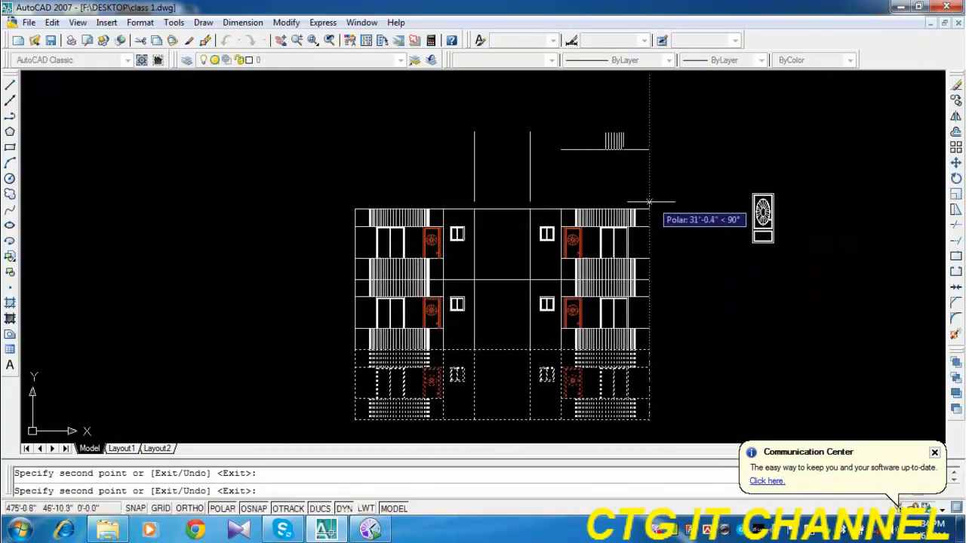
left_click(649, 209)
middle_click_drag(657, 191, 658, 266)
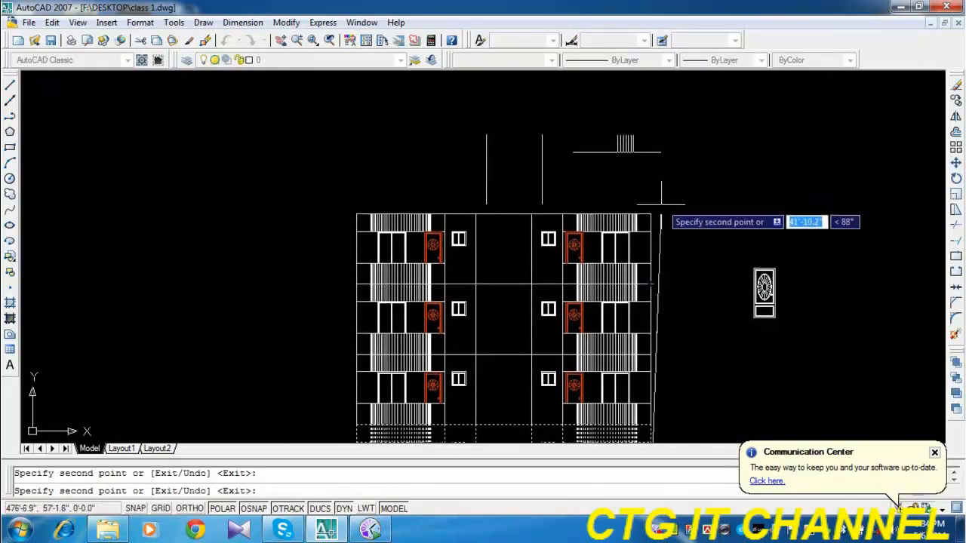
left_click(649, 213)
scroll(736, 162, "down", 2)
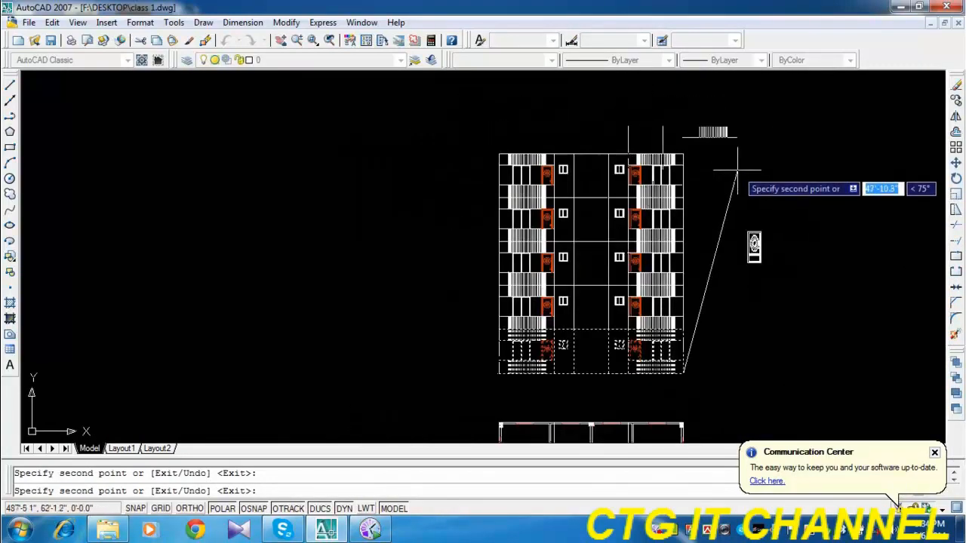
left_click(683, 155)
key("Escape")
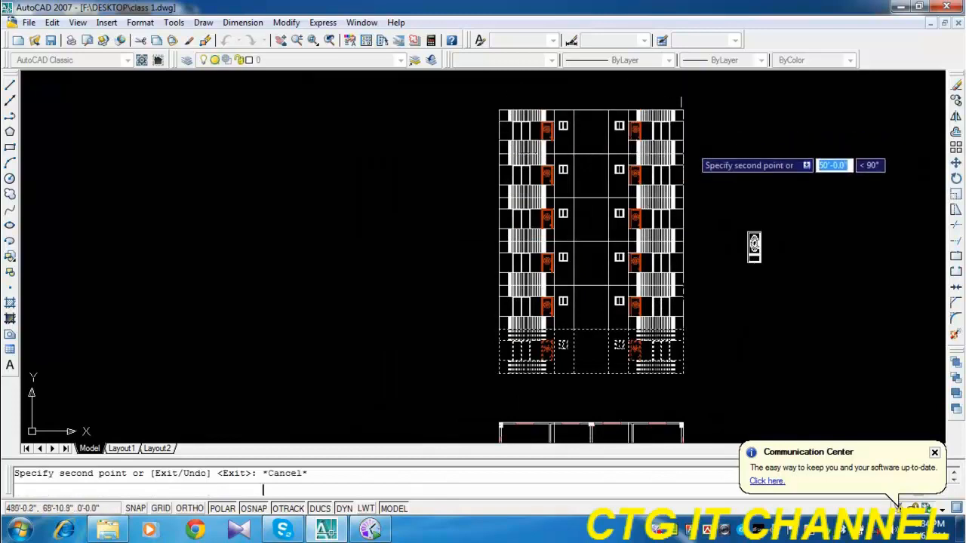
Draw a vertical guide polyline through the middle of the lowest storey's central bay, from the floor line down to the base line.
middle_click_drag(657, 279, 532, 264)
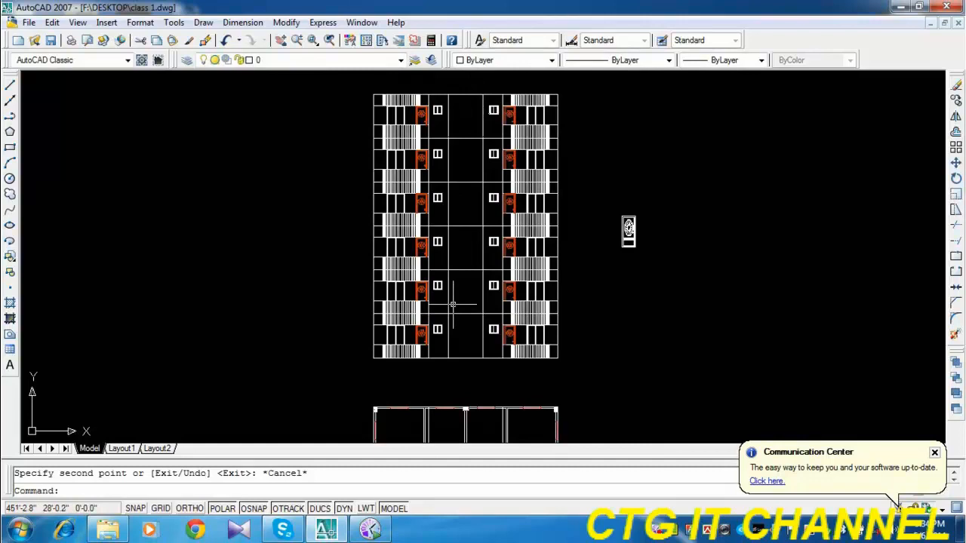
mouse_move(464, 289)
middle_mouse_down()
mouse_move(405, 275)
mouse_move(347, 315)
middle_mouse_up()
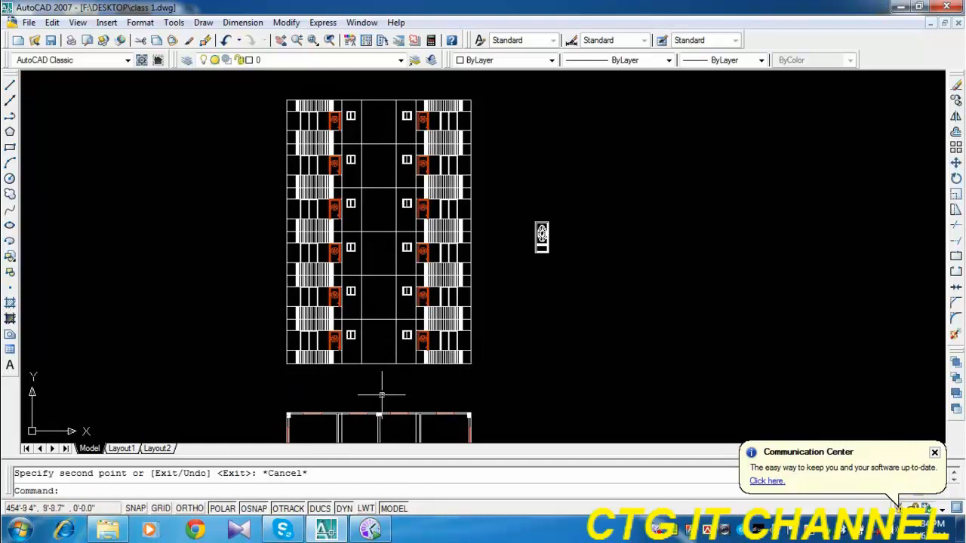
scroll(379, 367, "up", 2)
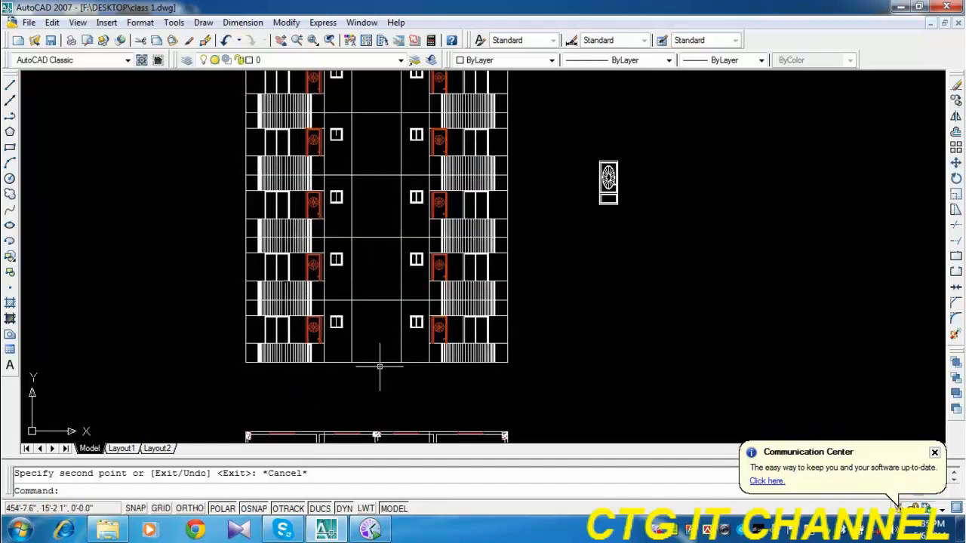
mouse_move(398, 328)
middle_mouse_down()
mouse_move(394, 395)
mouse_move(388, 316)
middle_mouse_up()
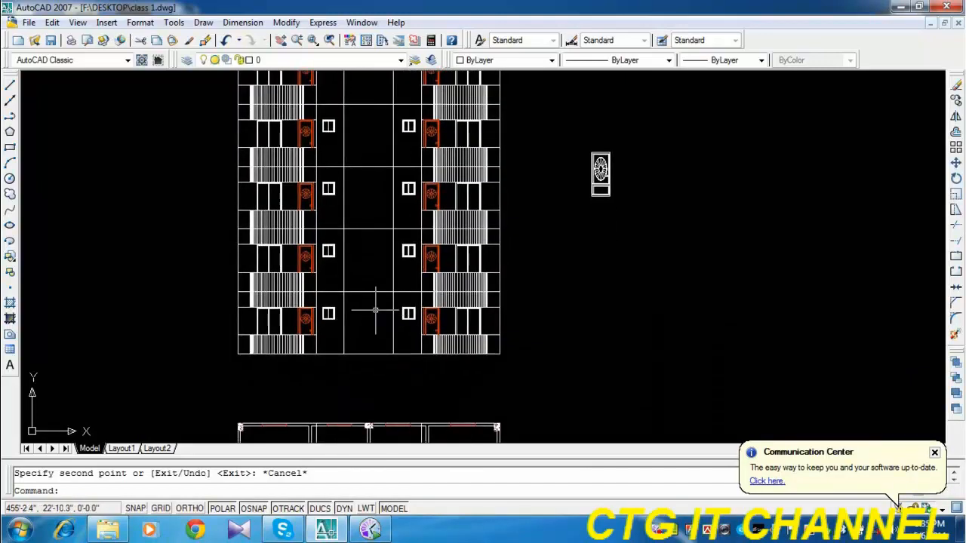
scroll(378, 311, "up", 2)
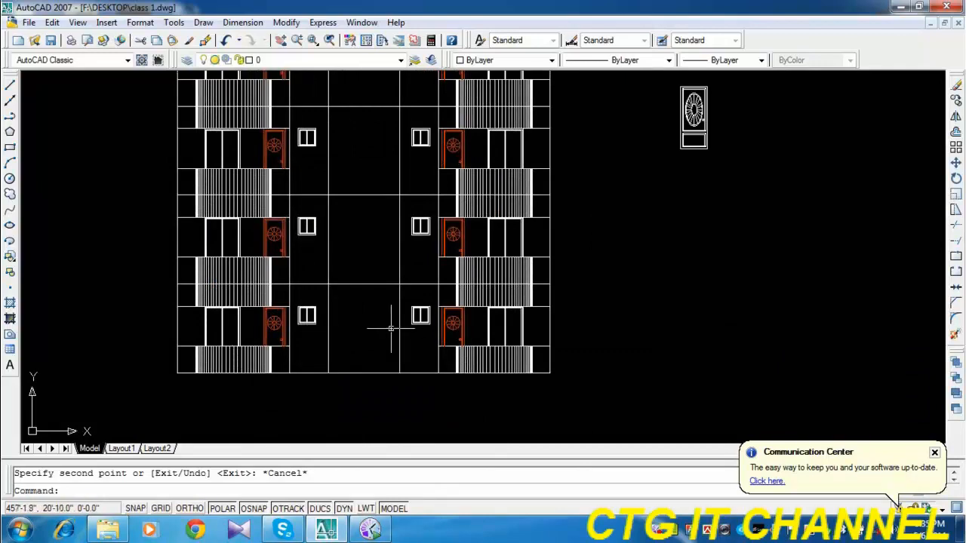
left_click(10, 115)
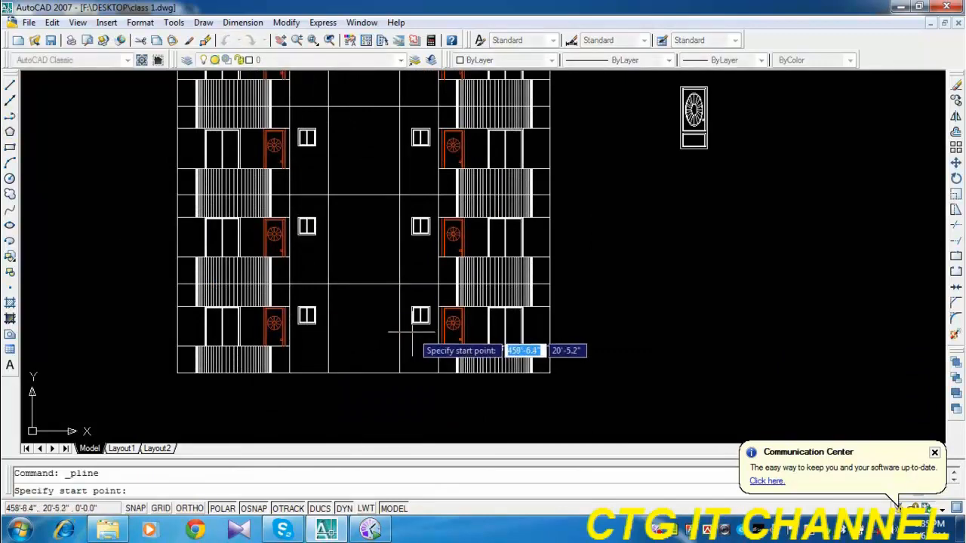
scroll(412, 332, "up", 2)
left_click(341, 264)
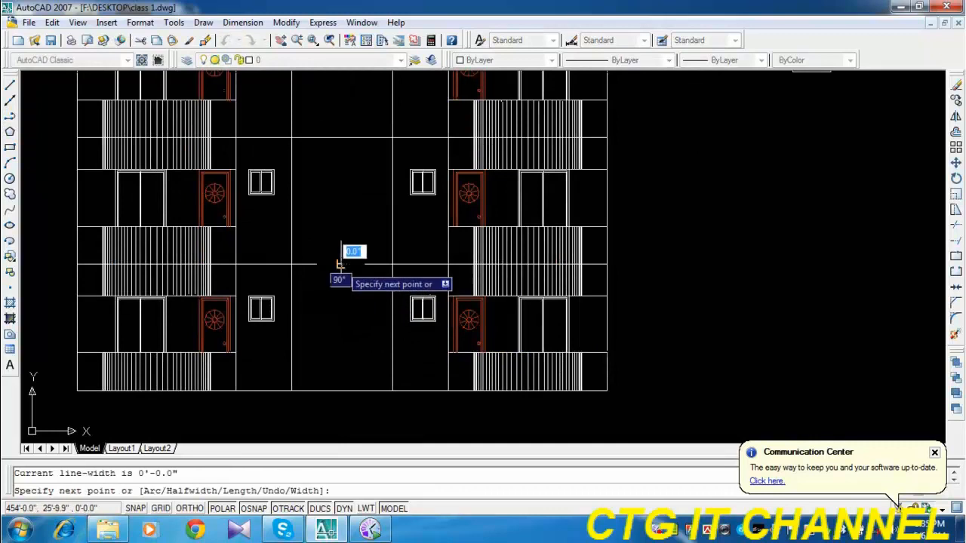
left_click(341, 392)
key("Return")
key("Return")
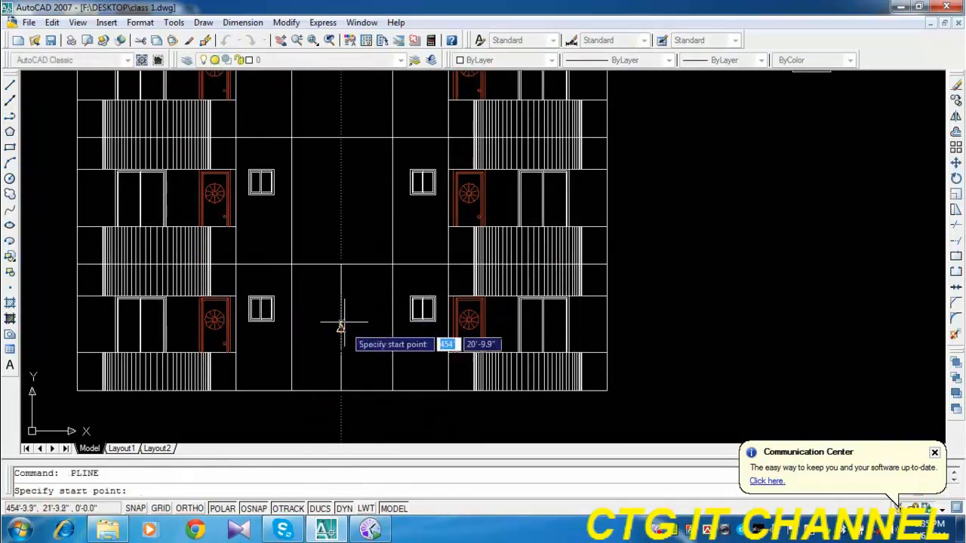
Draw a horizontal line from the guide's midpoint to the bay's right wall and stretch its other end to the left wall.
left_click(341, 327)
left_click(392, 327)
key("Return")
left_click(358, 330)
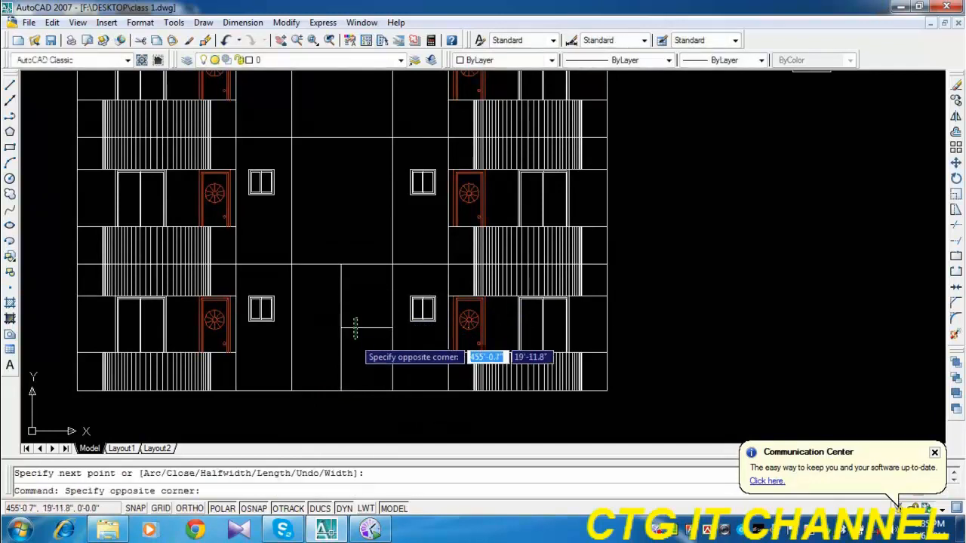
left_click(353, 324)
left_click(341, 328)
left_click(292, 328)
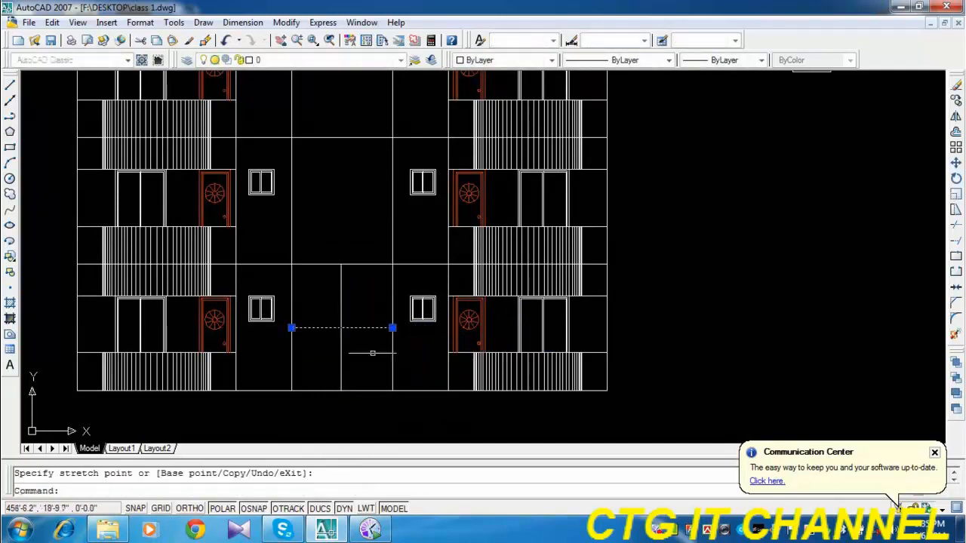
Deselect the horizontal line and erase the vertical guide line in the central bay.
key("Escape")
left_click(367, 288)
left_click(334, 305)
key("Delete")
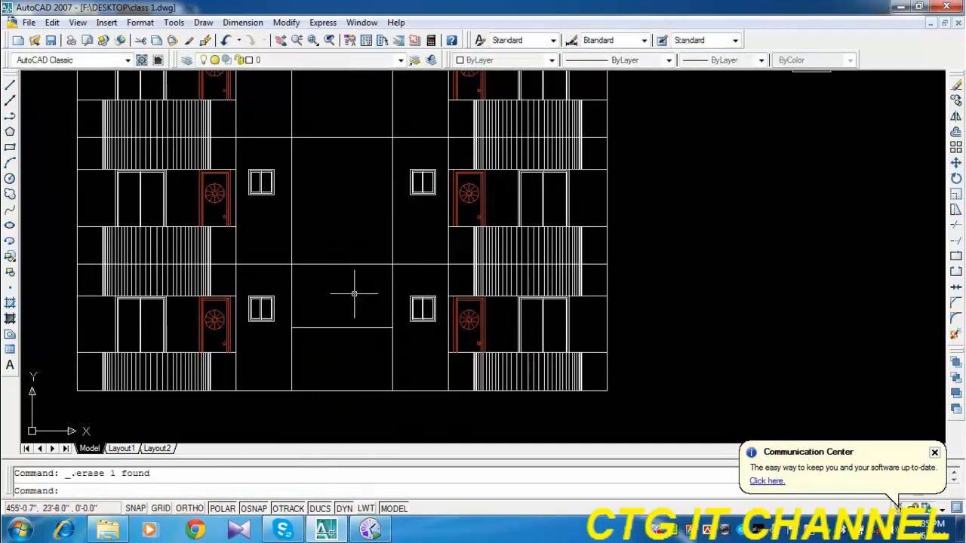
Trim away all storey lines and the roof line crossing the central bay, keeping the base line and the new mid-height line.
scroll(346, 270, "down", 2)
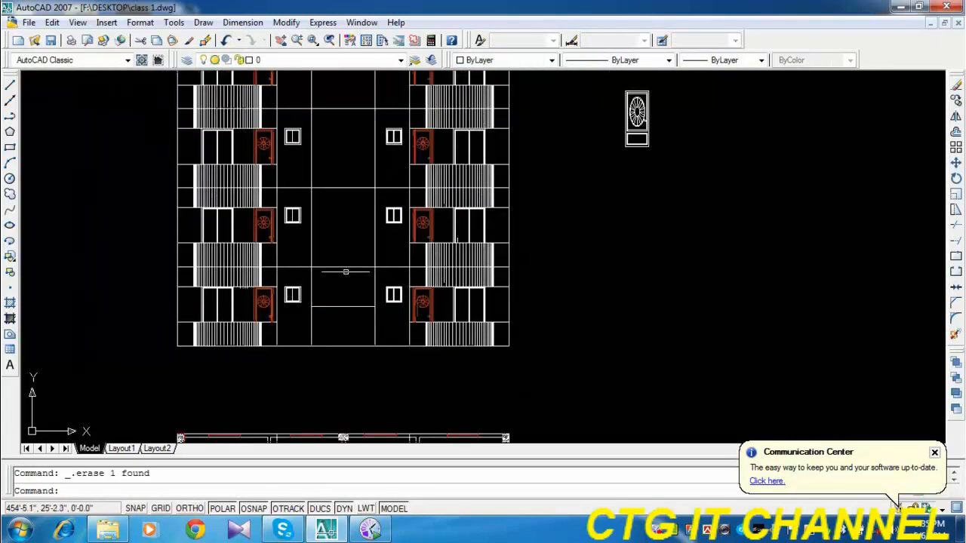
middle_click_drag(346, 272, 328, 398)
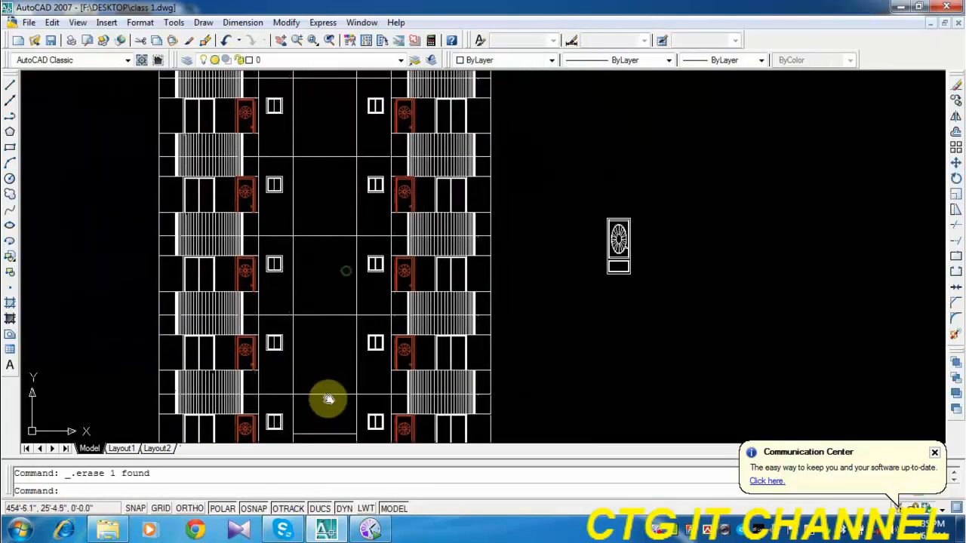
left_click(955, 225)
key("Return")
left_click(326, 140)
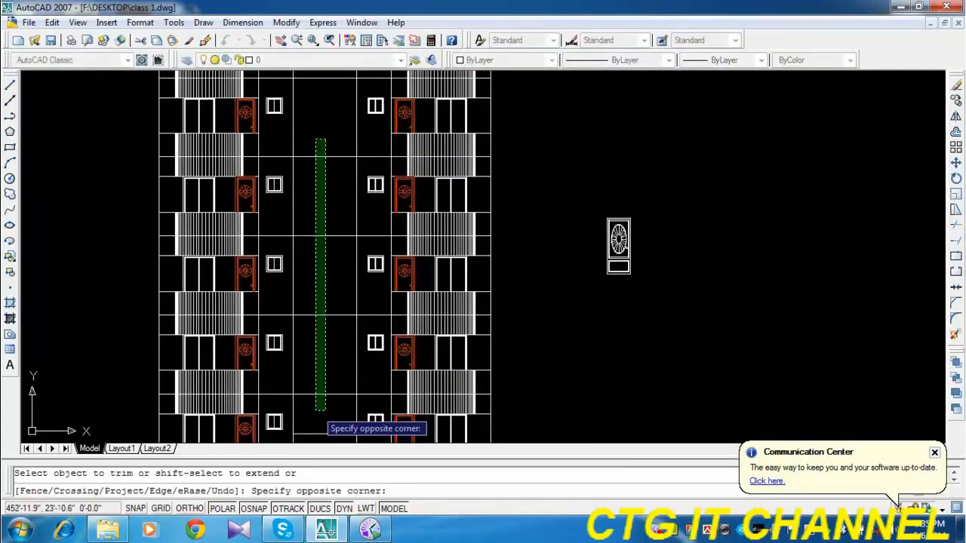
left_click(315, 412)
middle_click_drag(314, 298, 339, 411)
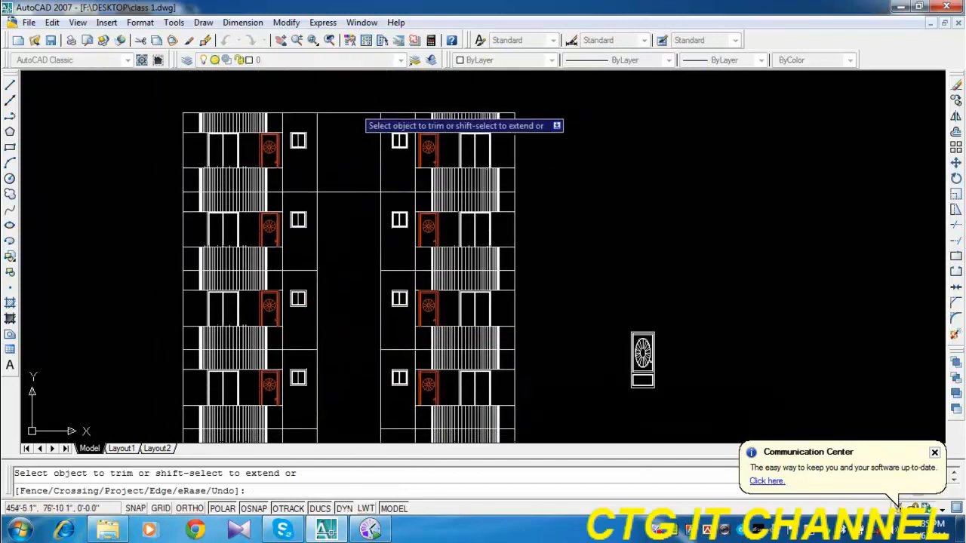
left_click(352, 101)
left_click(339, 206)
scroll(379, 197, "down", 4)
scroll(360, 356, "up", 5)
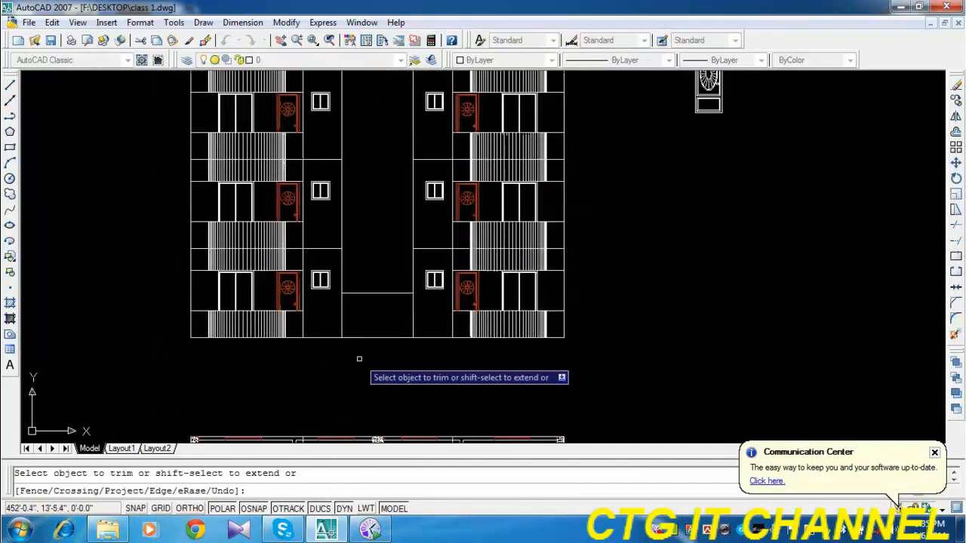
left_click(360, 355)
key("Escape")
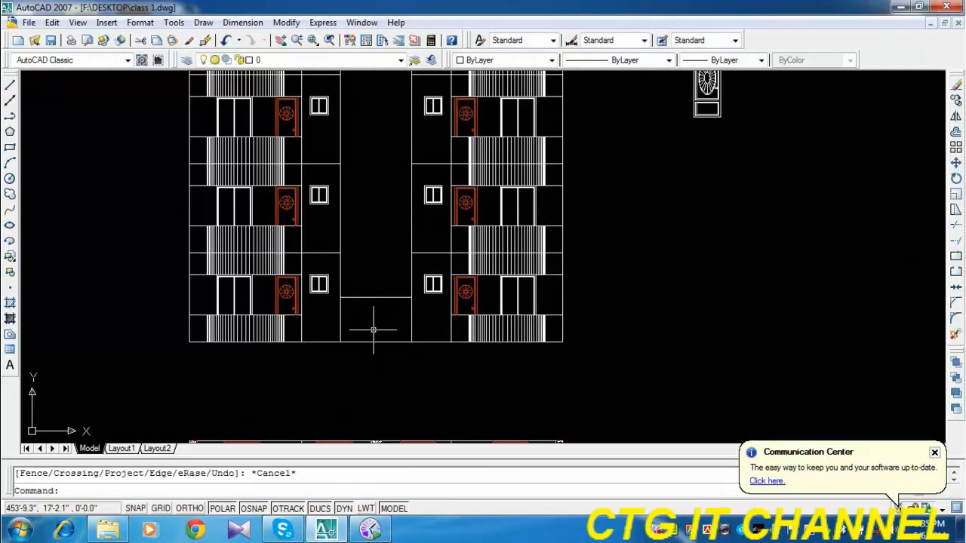
Offset the central bay's mid-height line upward by 10' six times, each from the previous copy, and end the offset.
middle_click_drag(373, 330, 373, 356)
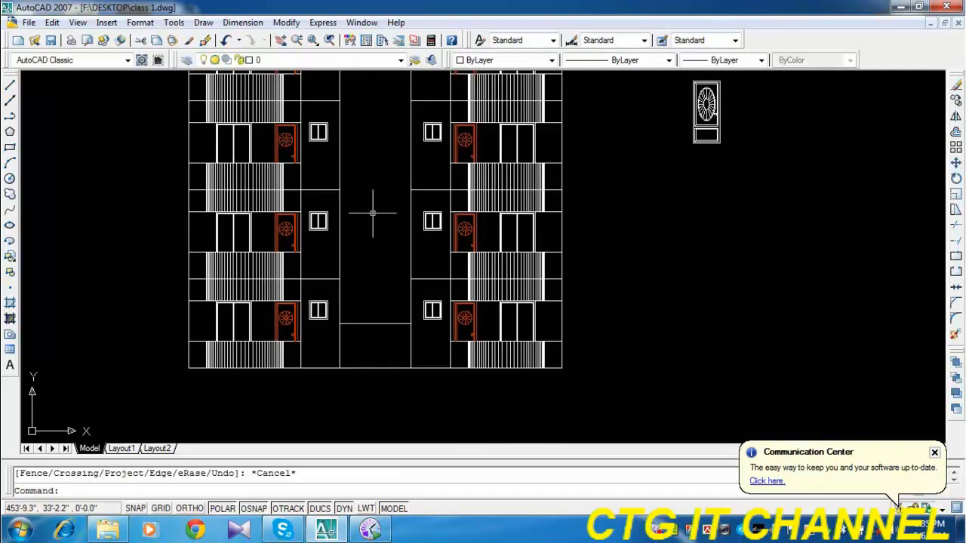
left_click(954, 136)
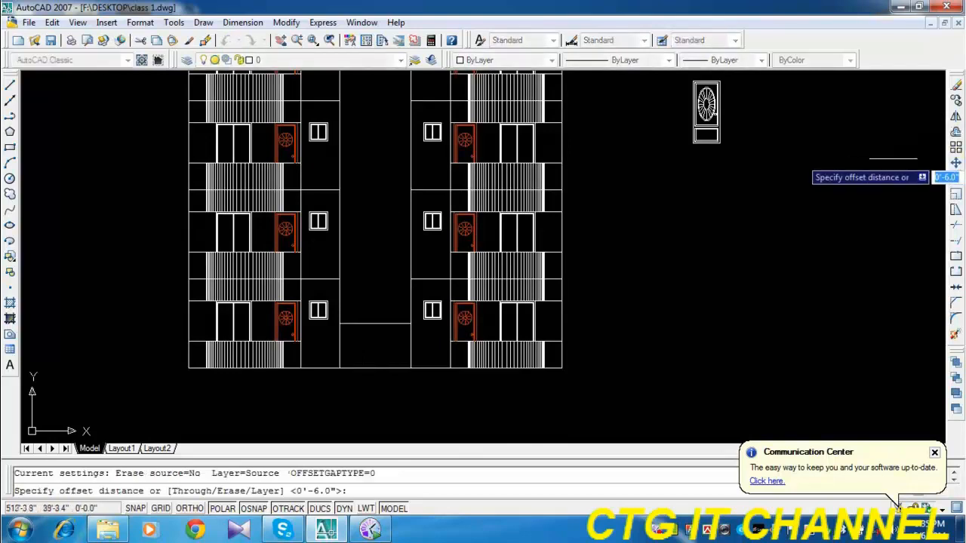
type("10")
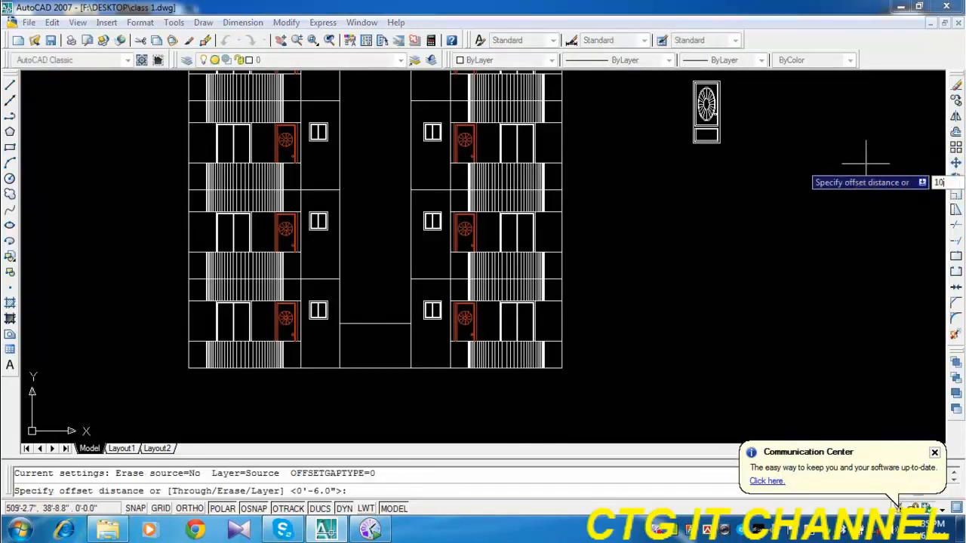
key("Return")
scroll(559, 320, "down", 3)
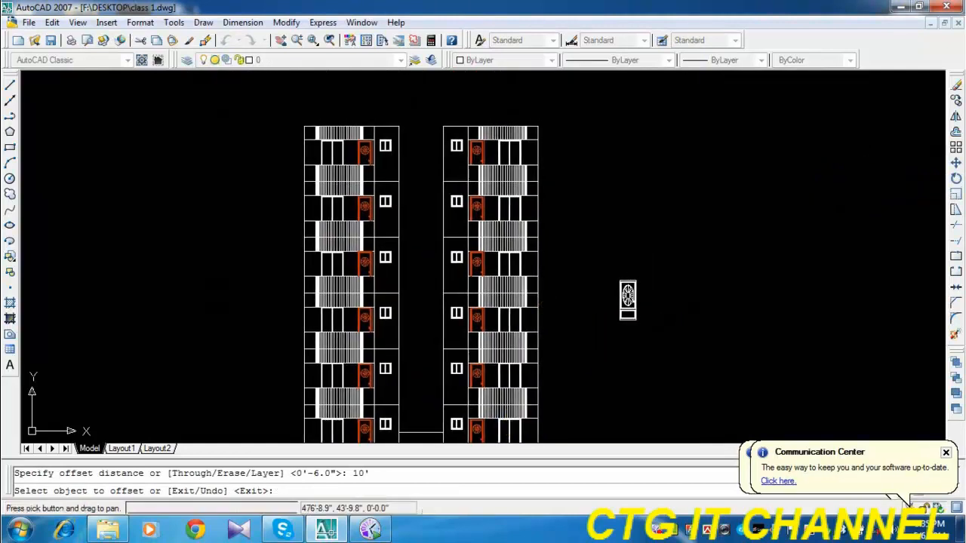
left_click(421, 440)
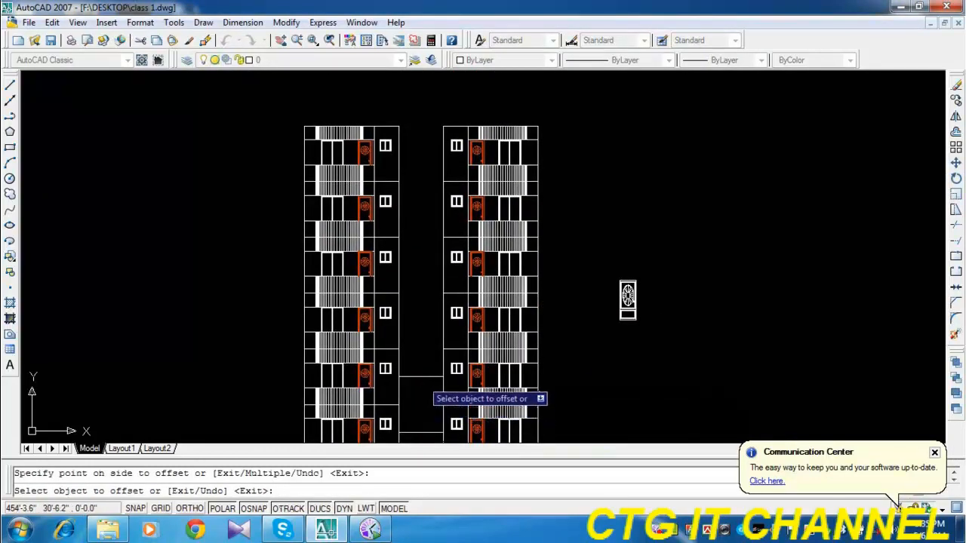
left_click(422, 338)
left_click(422, 321)
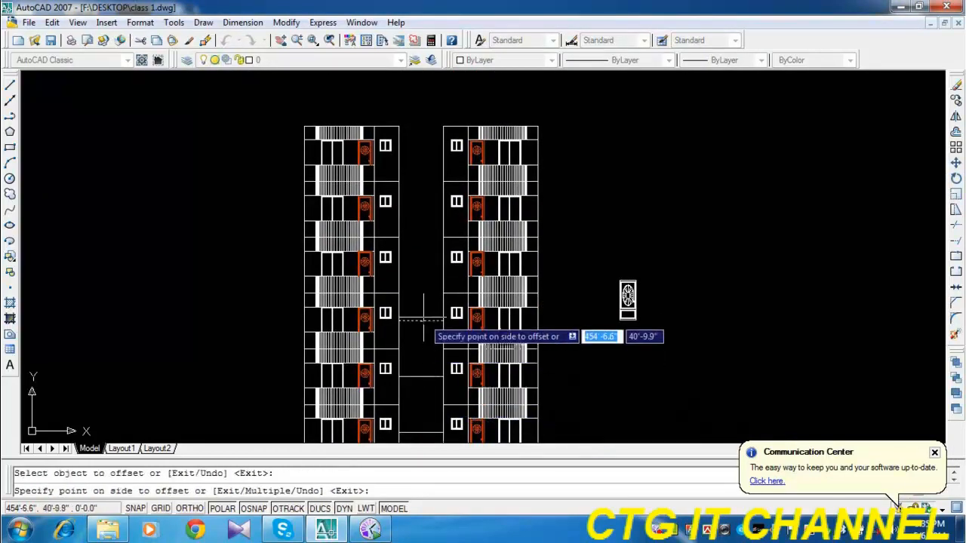
left_click(421, 296)
left_click(422, 266)
left_click(424, 238)
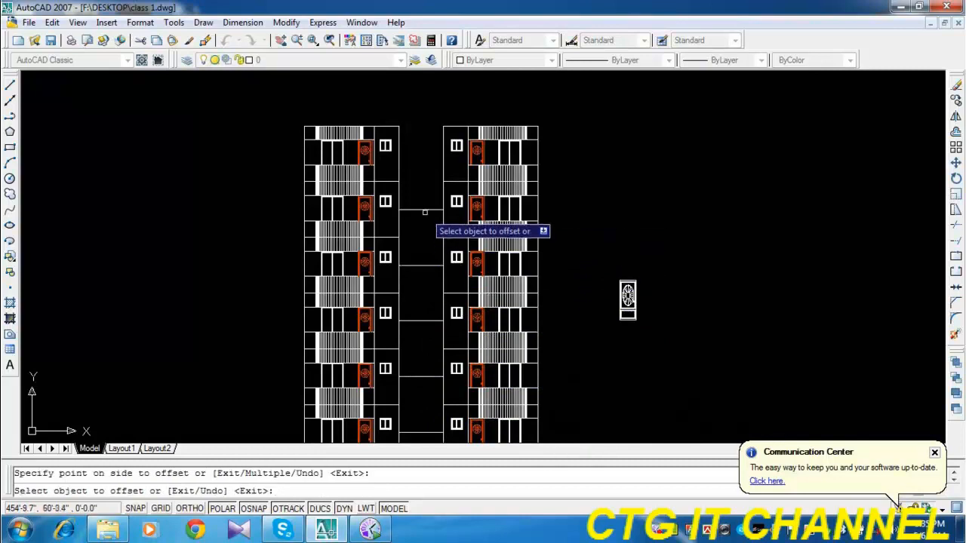
left_click(425, 211)
left_click(425, 183)
left_click(422, 154)
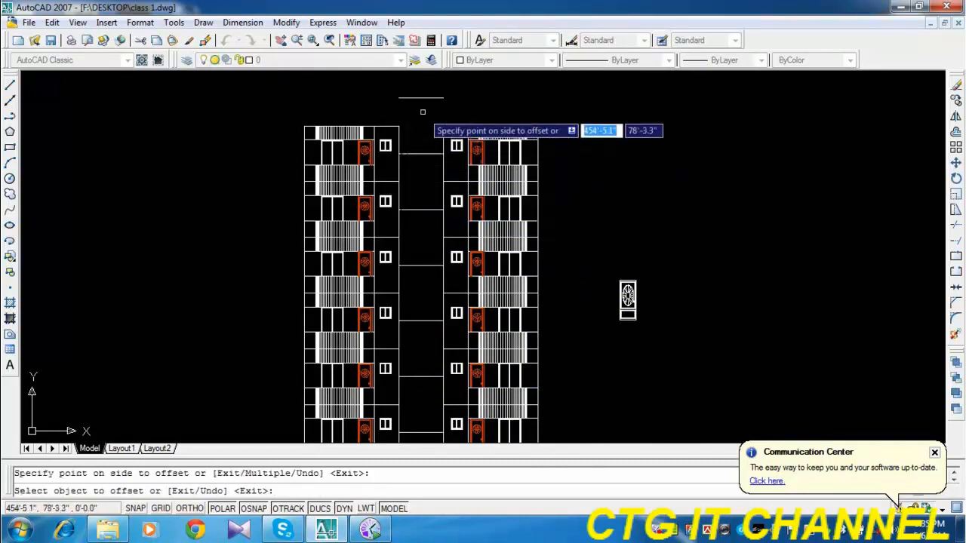
left_click(424, 115)
mouse_move(738, 323)
middle_mouse_down()
mouse_move(707, 319)
mouse_move(709, 337)
middle_mouse_up()
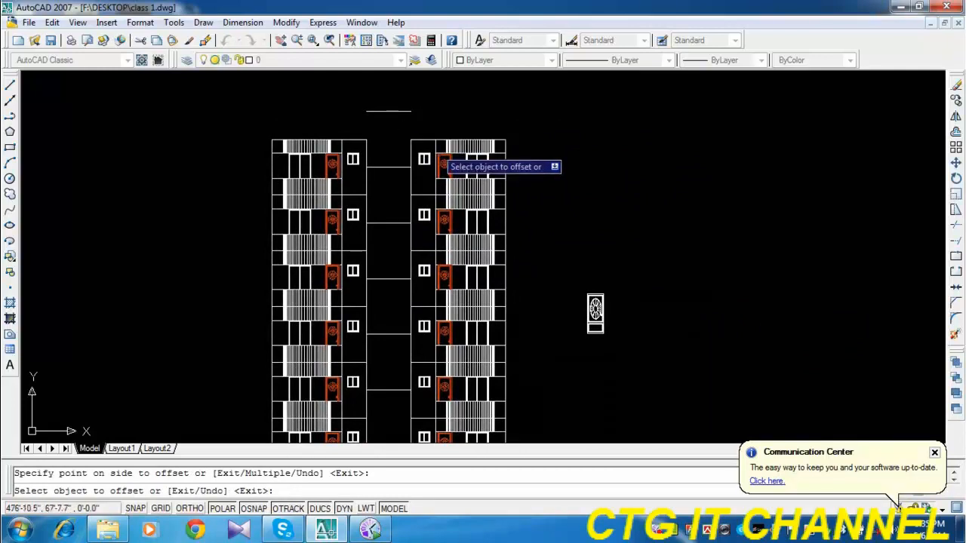
right_click(661, 143)
left_click(682, 152)
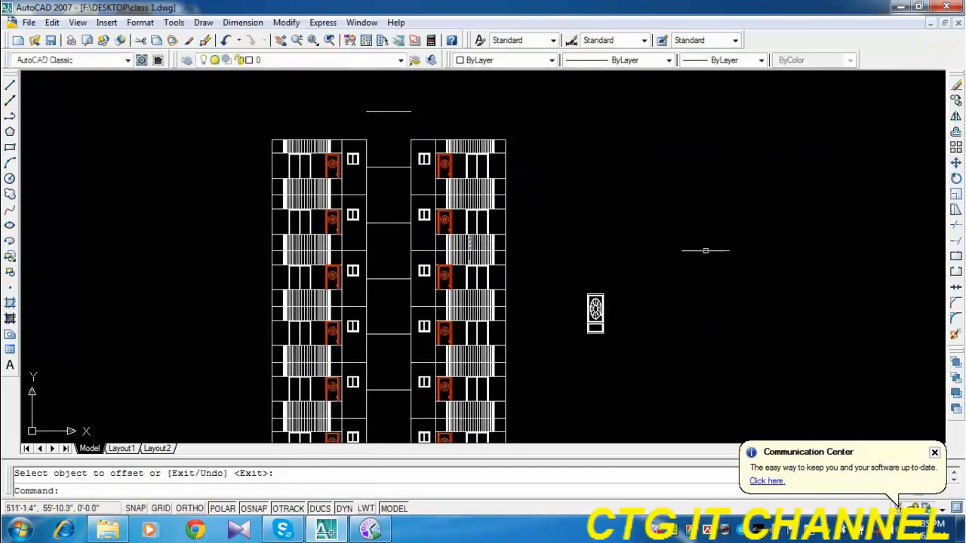
Move the topmost offset line above the roof straight up by 2'.
scroll(445, 215, "up", 3)
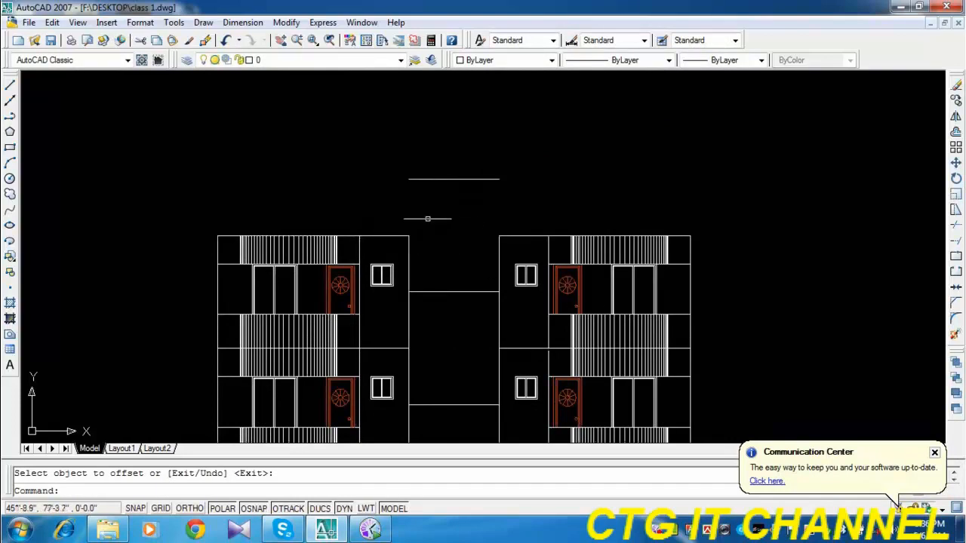
left_click(456, 175)
left_click(453, 187)
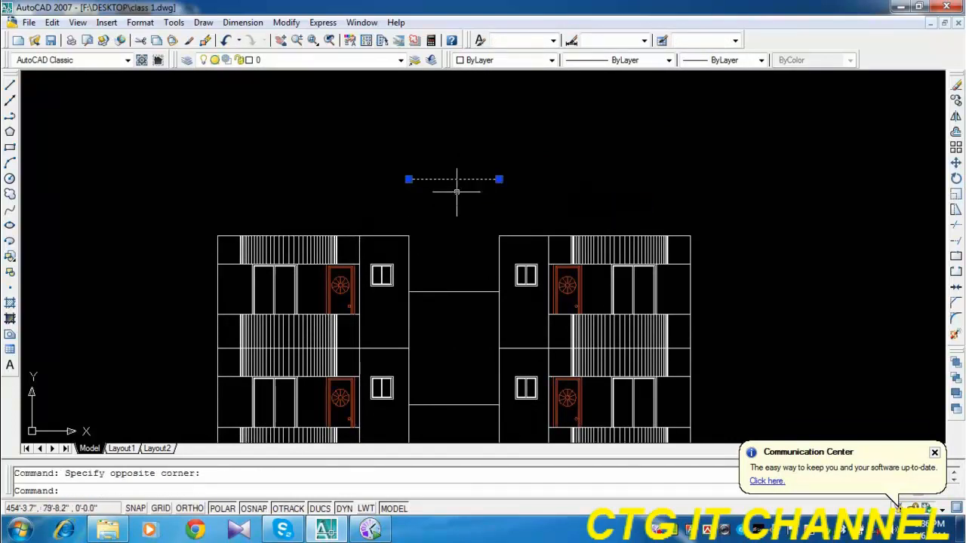
type("m")
key("Return")
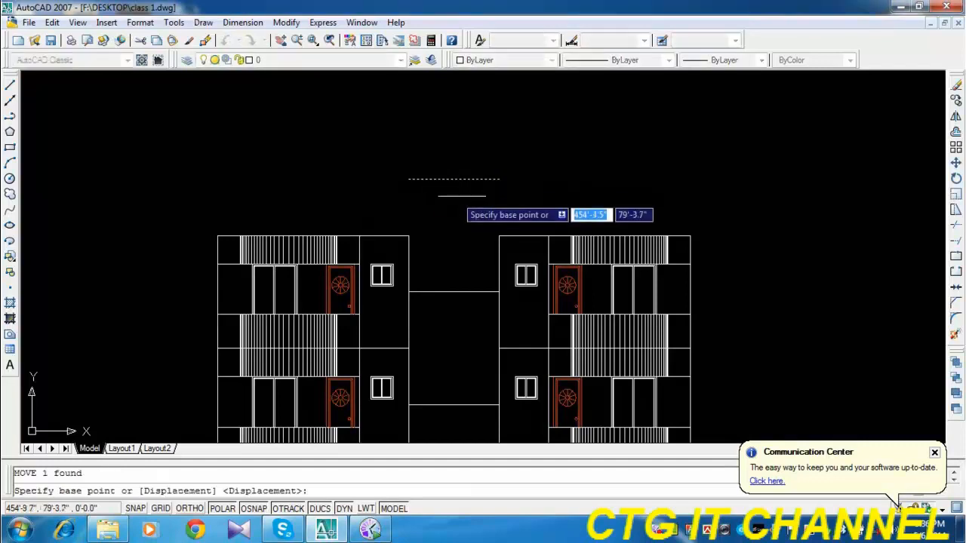
left_click(548, 159)
type("2'")
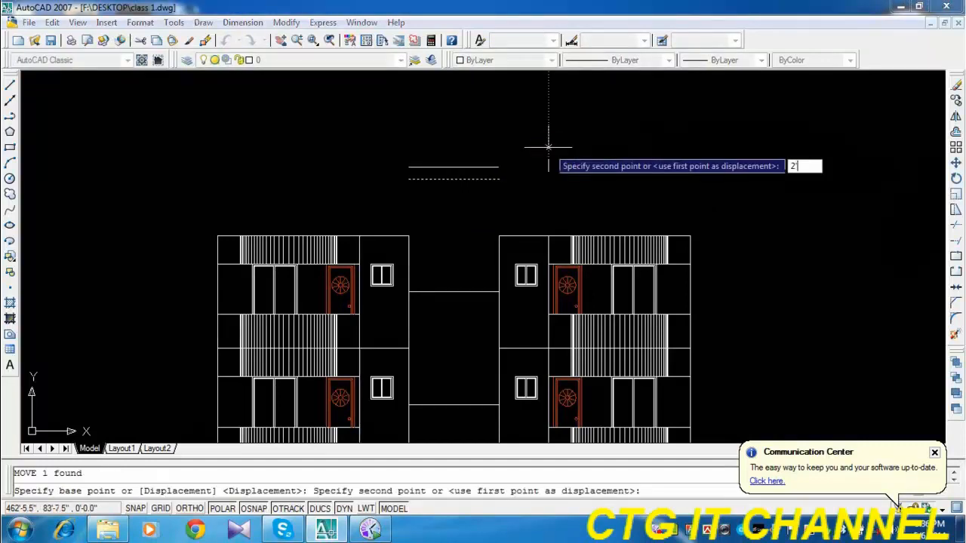
key("Return")
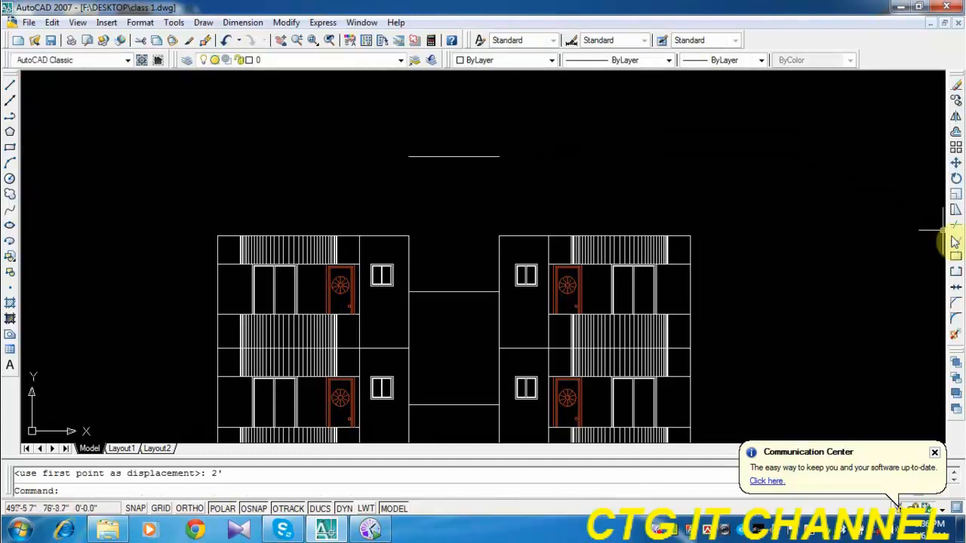
Extend both central bay walls up to the raised top line to close the stair tower's outline.
left_click(953, 240)
key("Return")
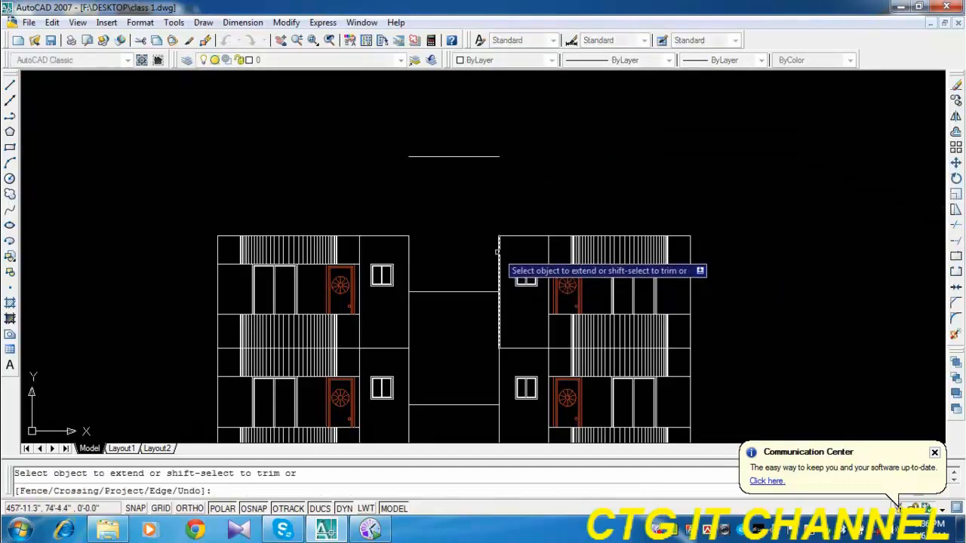
left_click(498, 253)
scroll(408, 178, "down", 2)
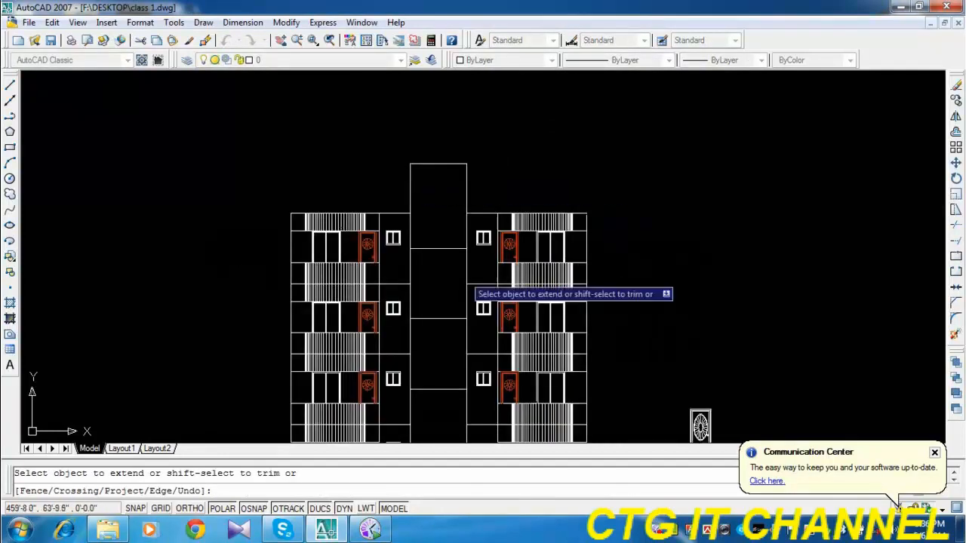
mouse_move(461, 278)
middle_mouse_down()
mouse_move(455, 93)
mouse_move(445, 94)
mouse_move(451, 292)
middle_mouse_up()
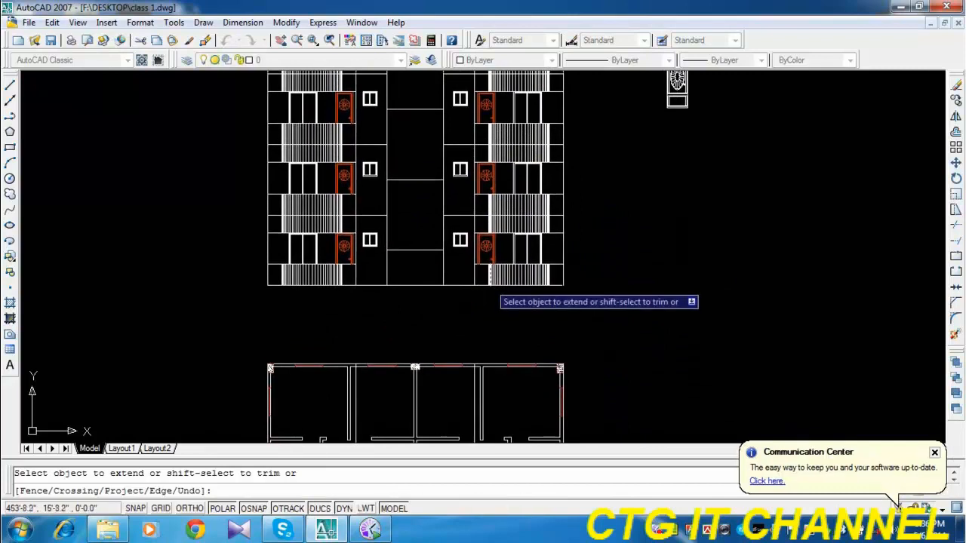
Offset the central bay's second landing line from the base downward by 30 to mark the stair window's head height.
right_click(624, 156)
left_click(642, 163)
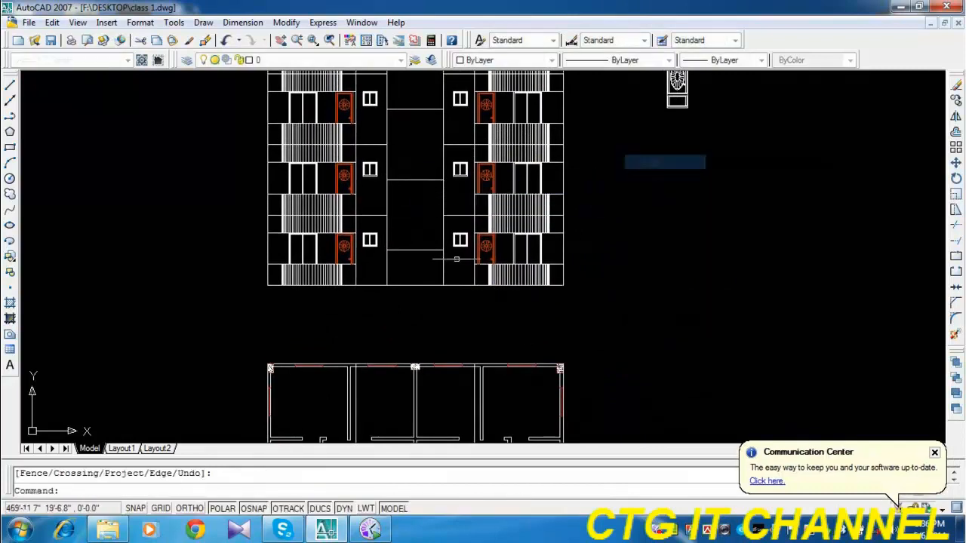
scroll(410, 216, "up", 3)
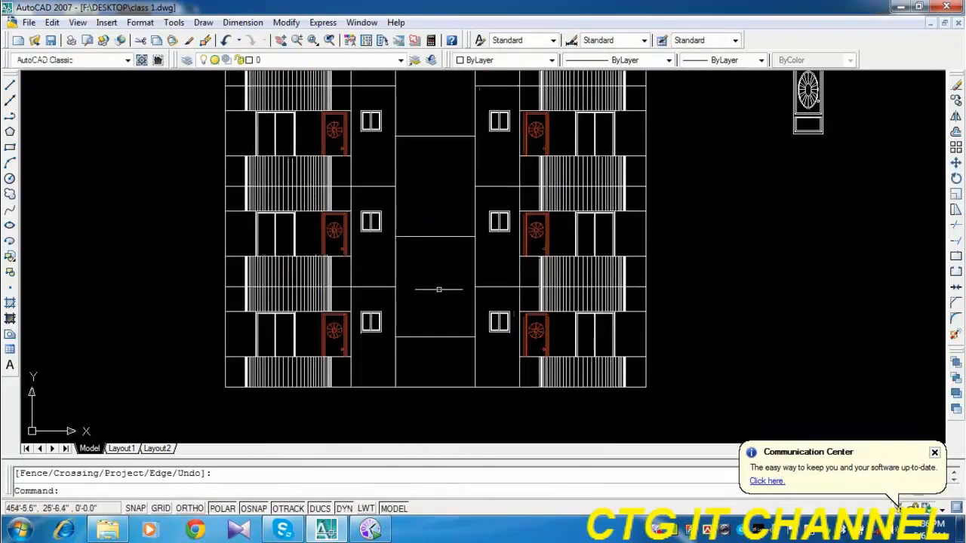
scroll(439, 289, "up", 2)
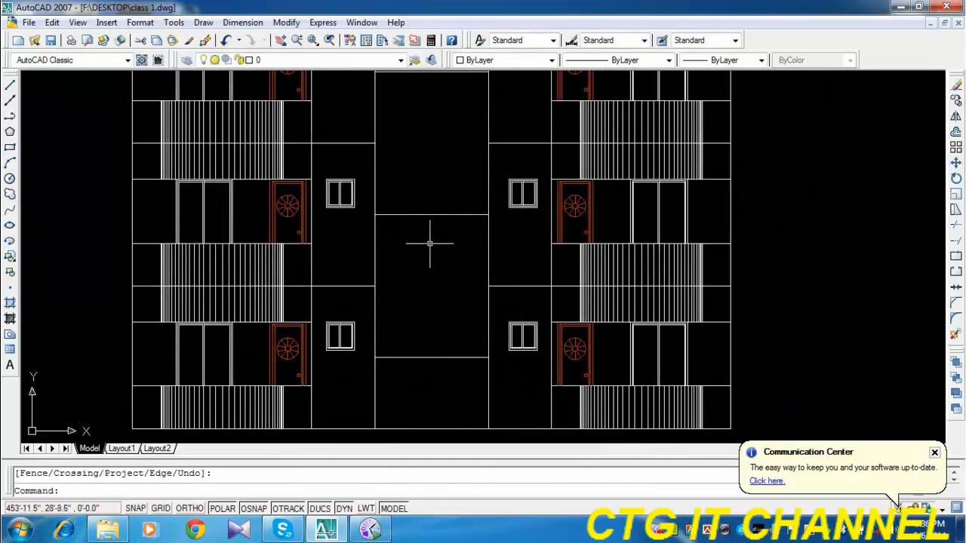
left_click(955, 134)
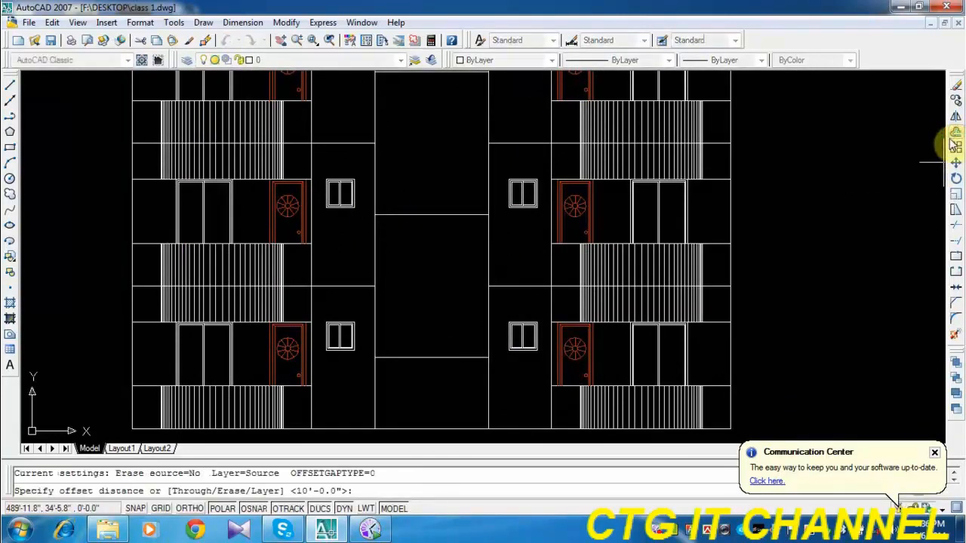
type("30")
key("Return")
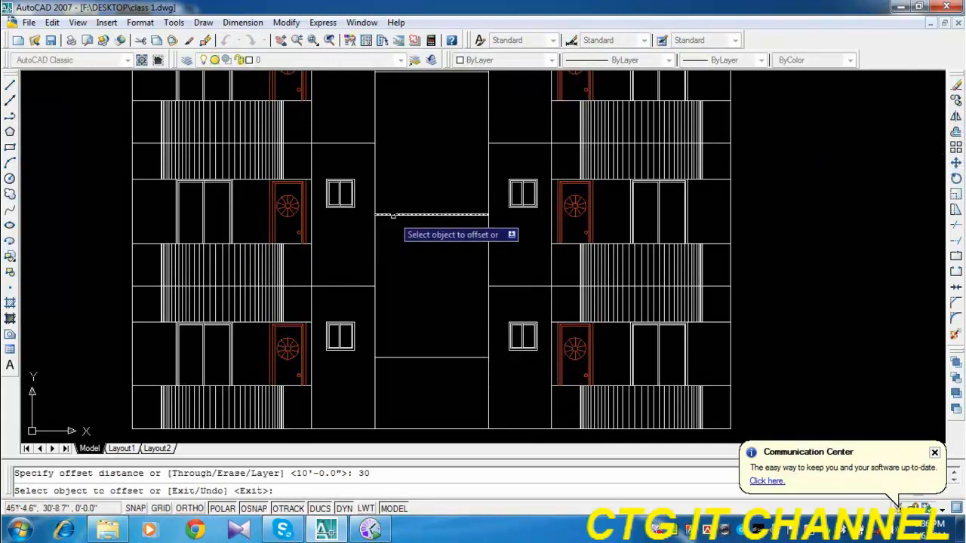
left_click(392, 216)
left_click(422, 235)
key("Escape")
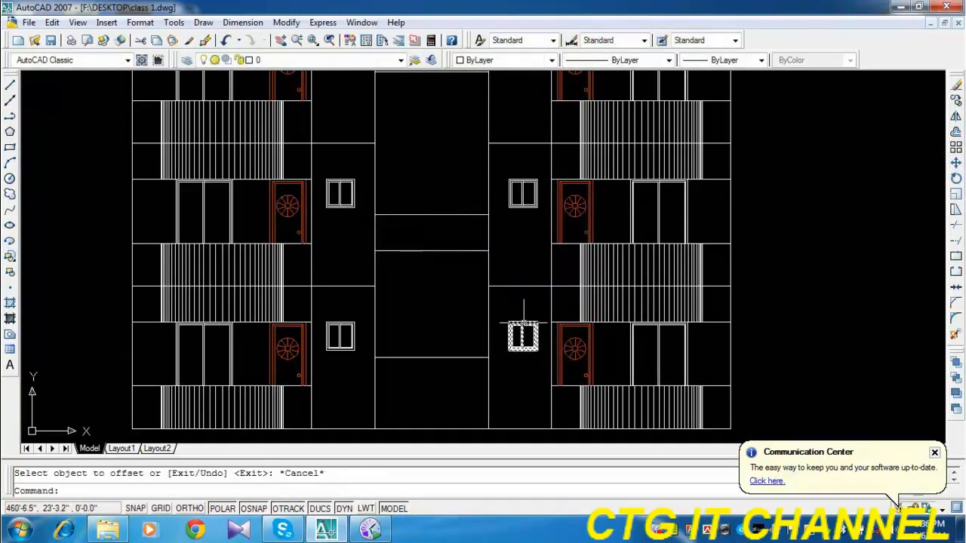
Draw a vertical construction line through the left end of the stair window in the floor plan's front wall.
left_click(10, 121)
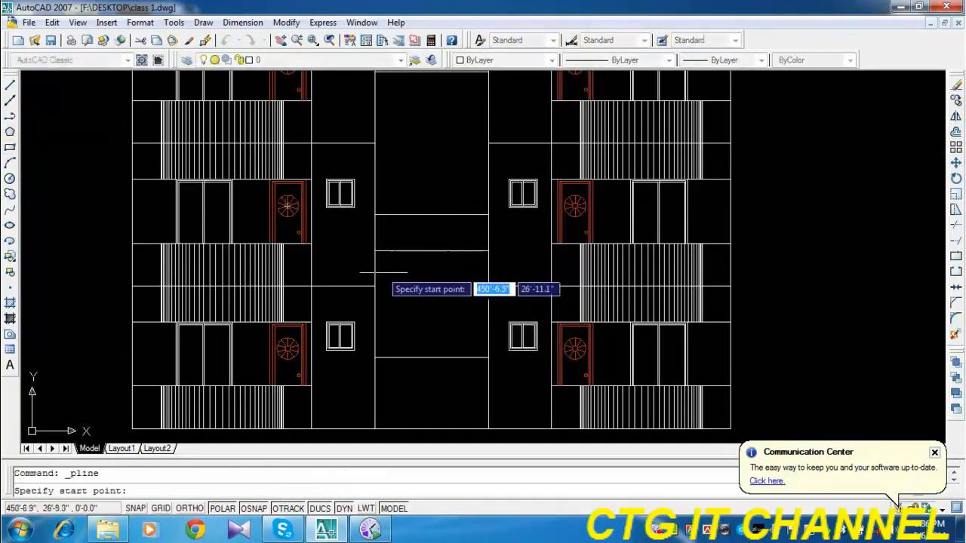
scroll(449, 324, "down", 4)
middle_click_drag(456, 375, 433, 153)
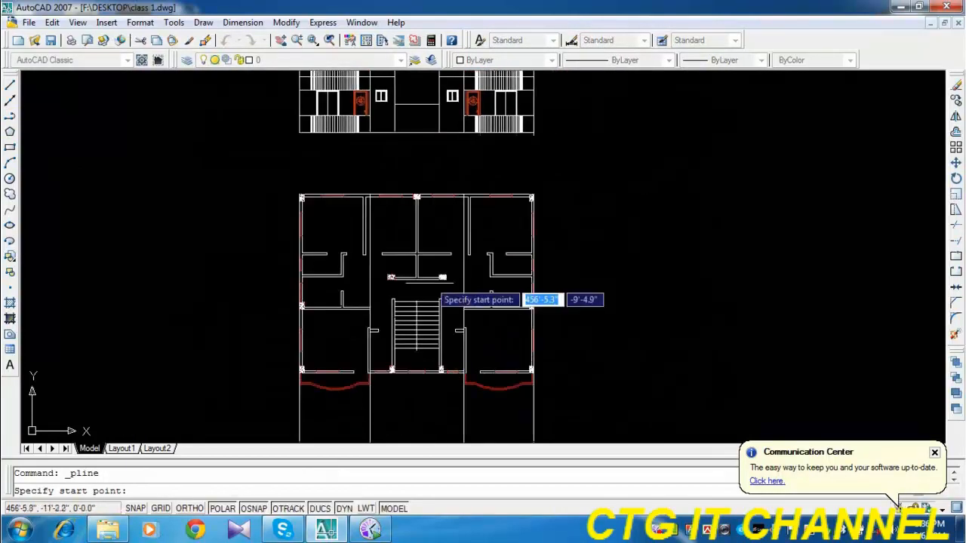
left_click(10, 99)
scroll(484, 354, "up", 2)
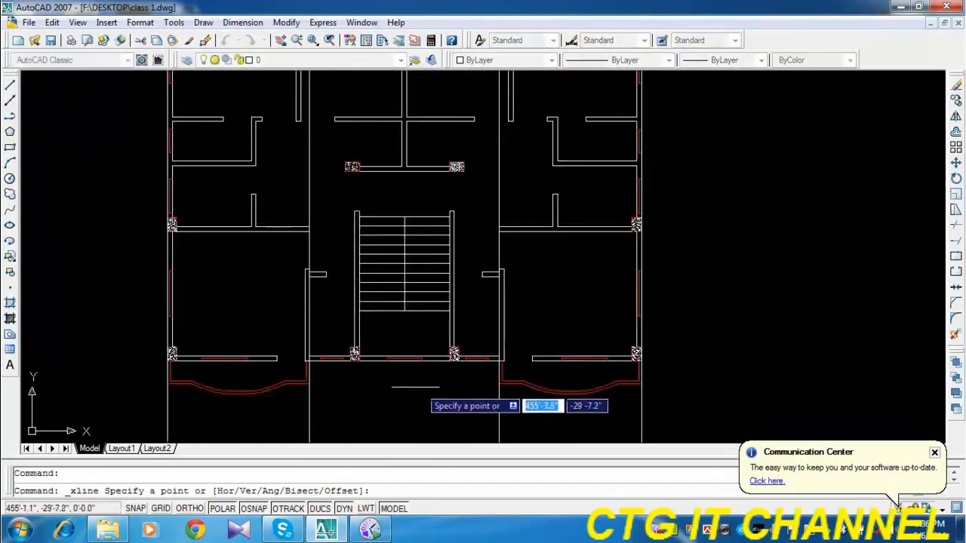
scroll(388, 369, "up", 3)
left_click(387, 357)
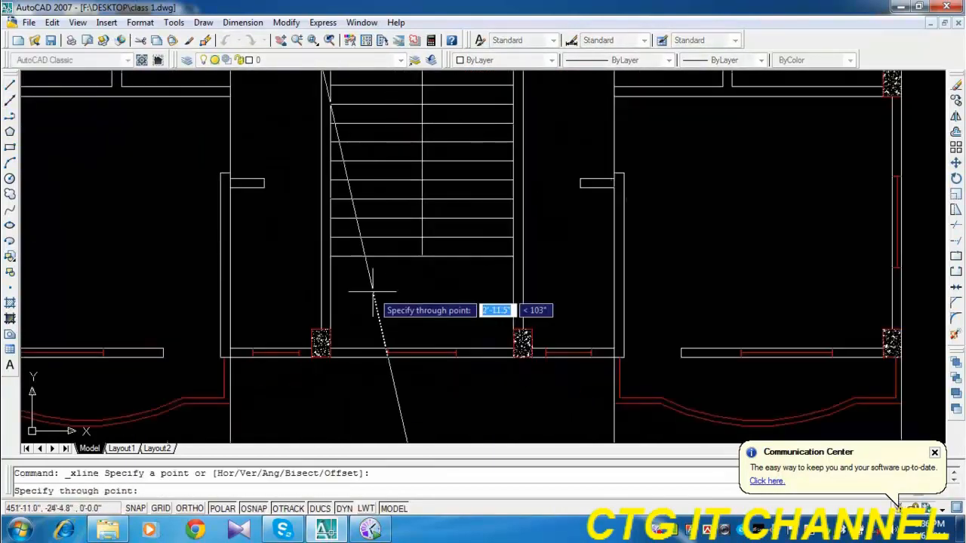
left_click(387, 287)
key("Return")
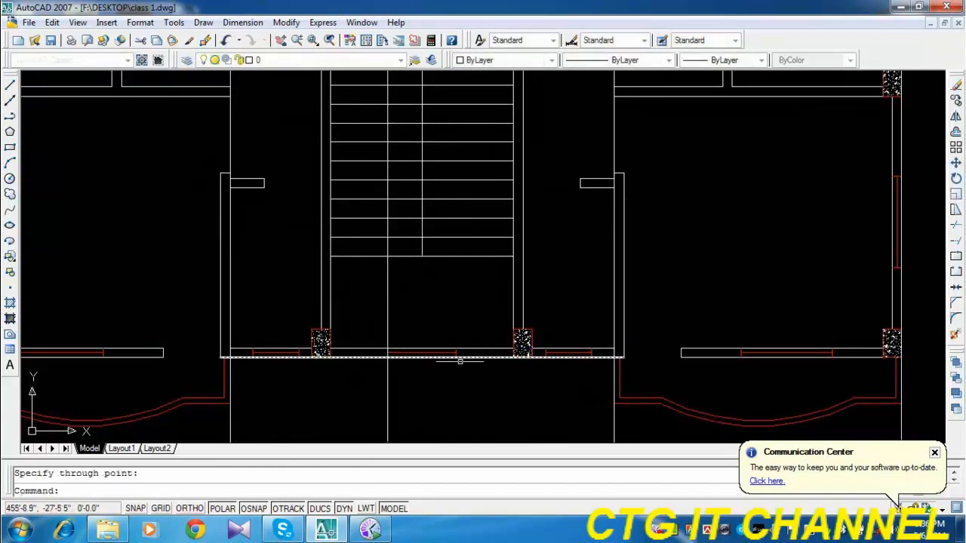
Draw a second vertical construction line through the right end of the same stair window in the plan.
key("Return")
left_click(455, 354)
left_click(455, 316)
key("Return")
scroll(452, 316, "down", 5)
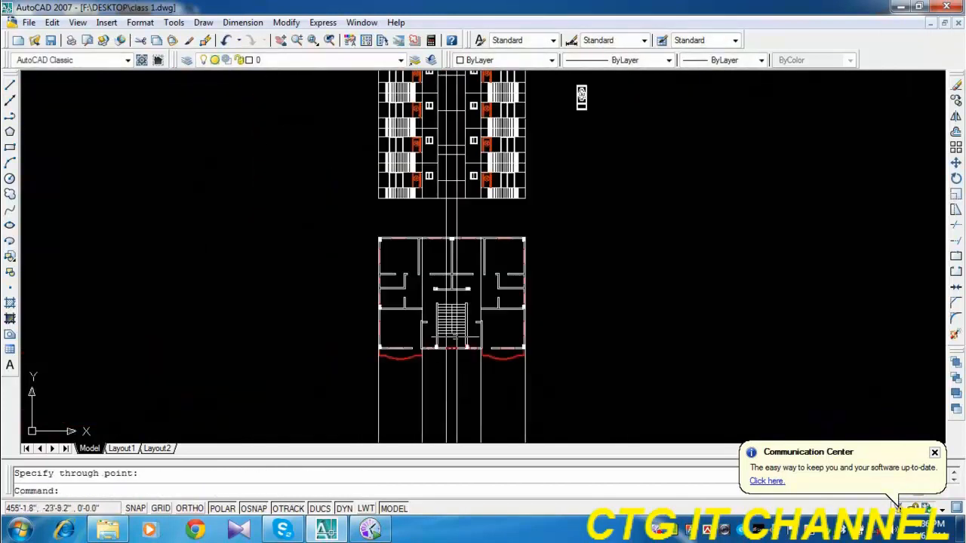
Copy the lowest small window beside the central bay to where the left construction line meets the window head line.
scroll(442, 151, "up", 5)
middle_click_drag(437, 217, 435, 257)
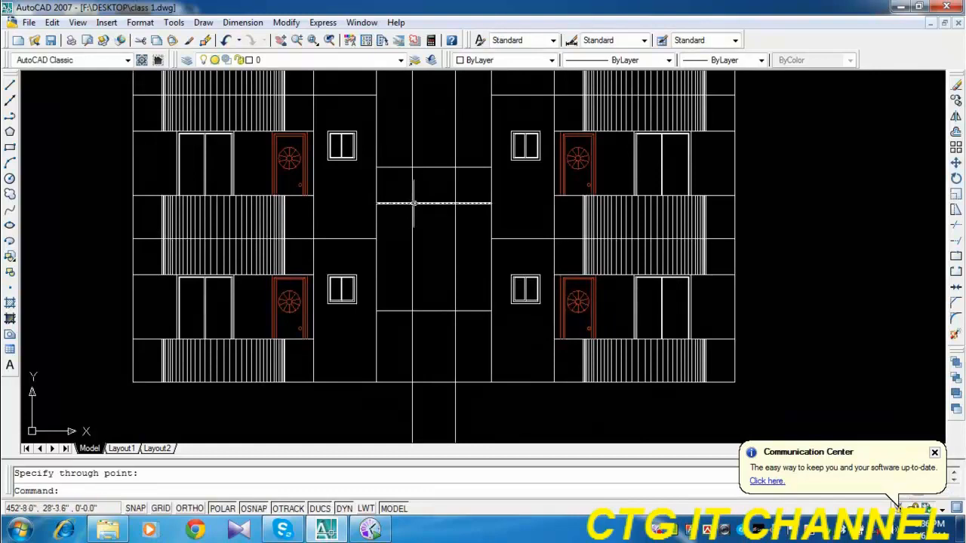
left_click(521, 276)
left_click(955, 101)
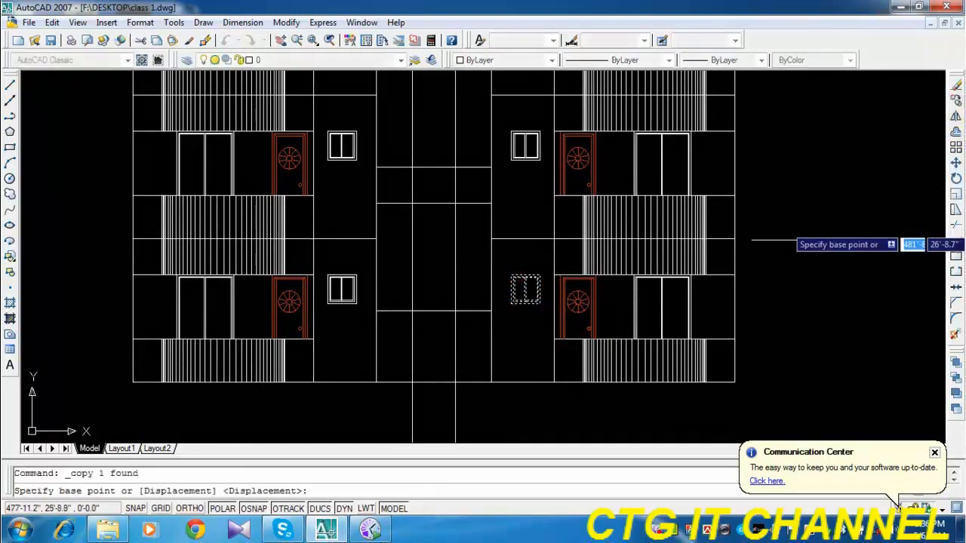
left_click(511, 276)
left_click(412, 204)
key("Escape")
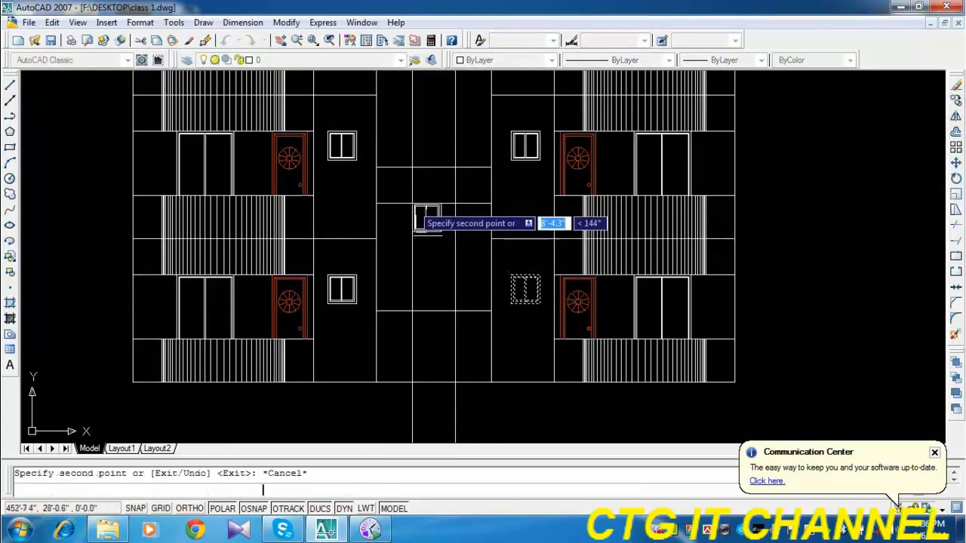
Stretch the copied window's width to the right construction line and its height upward to about 5'.
scroll(441, 232, "up", 3)
left_click(440, 238)
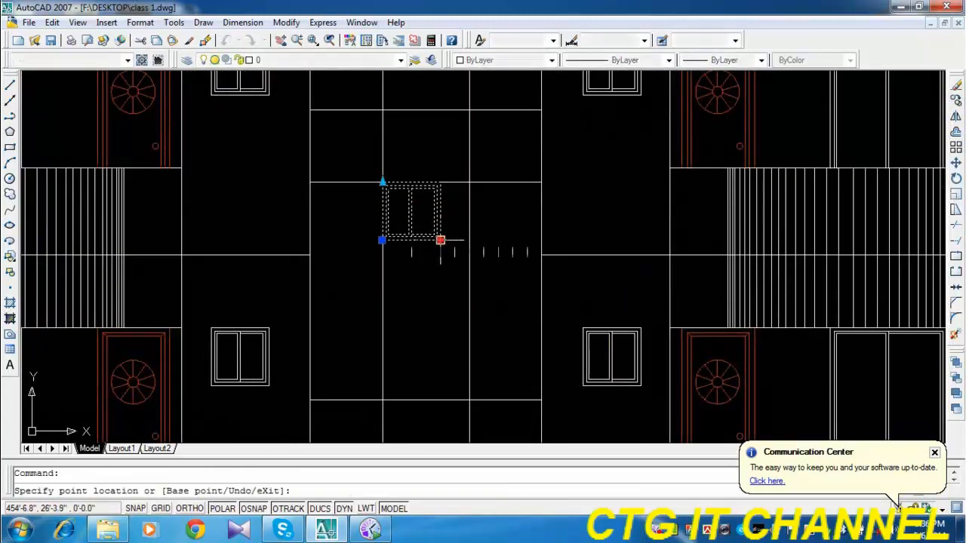
left_click(469, 240)
scroll(372, 273, "down", 2)
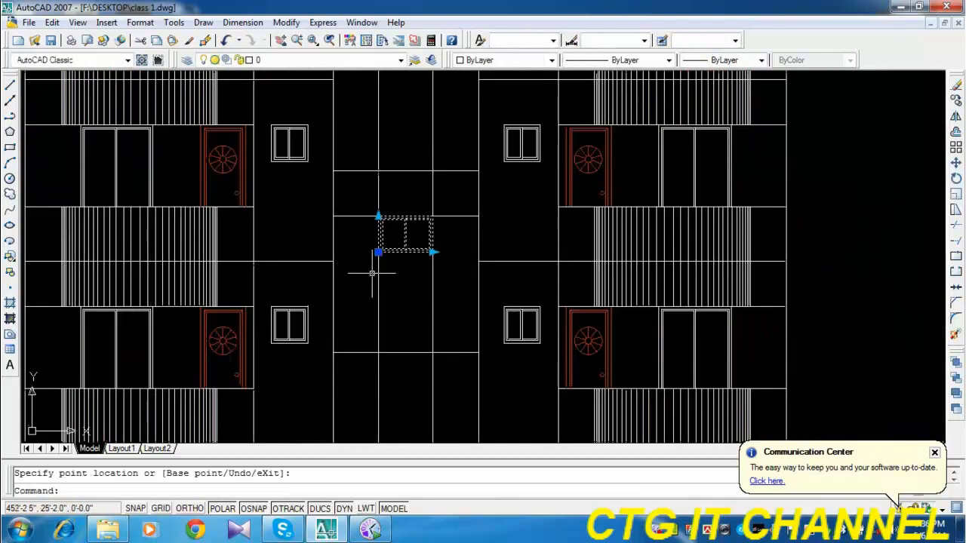
left_click(378, 162)
Move the stretched window straight down so its top-left corner sits on the window head line at the left construction line.
type("m")
key("Return")
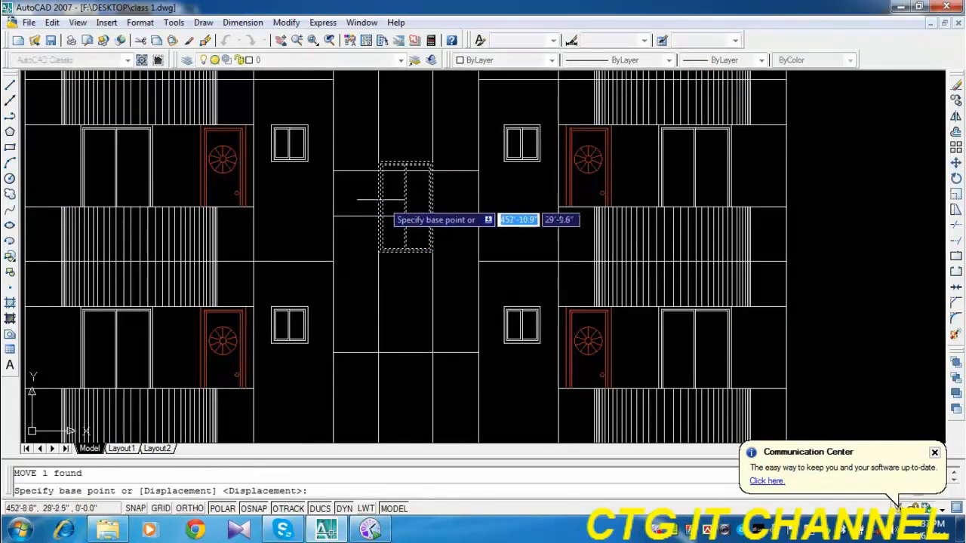
left_click(378, 161)
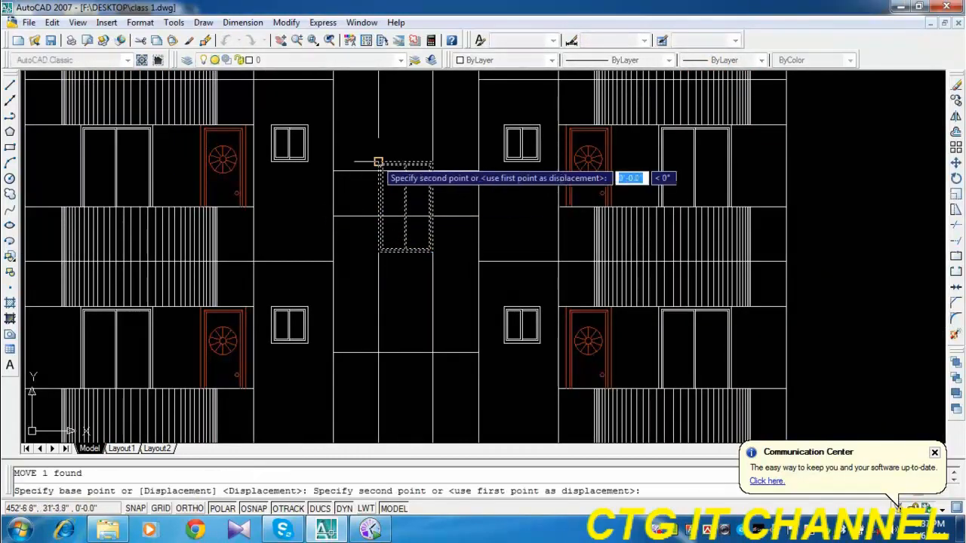
left_click(378, 217)
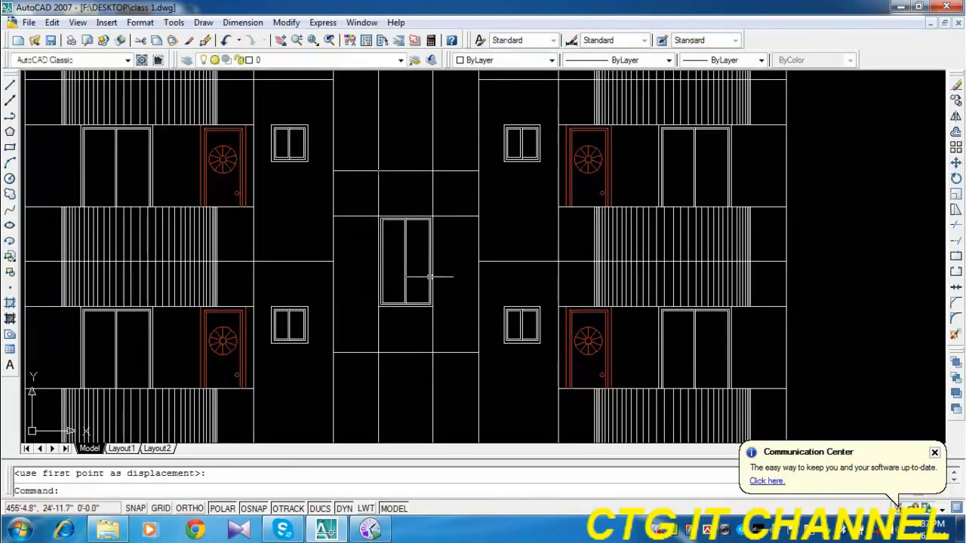
key("Escape")
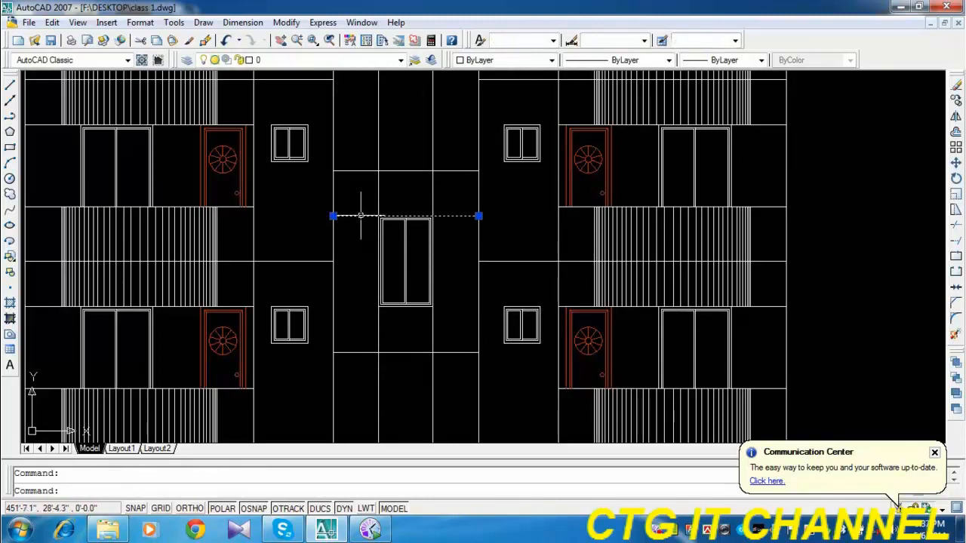
Erase the window head line and both vertical construction lines around the stair window.
left_click(955, 87)
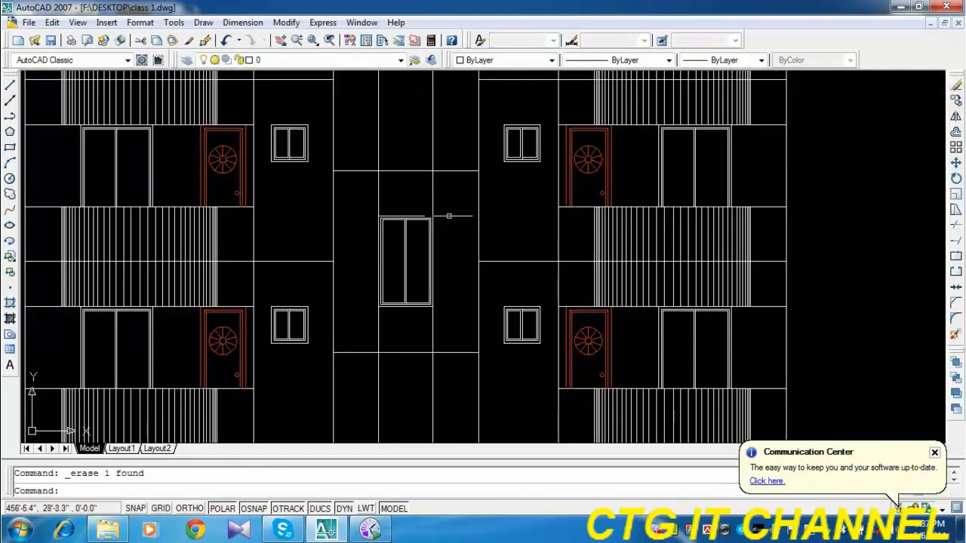
left_click(444, 191)
left_click(355, 197)
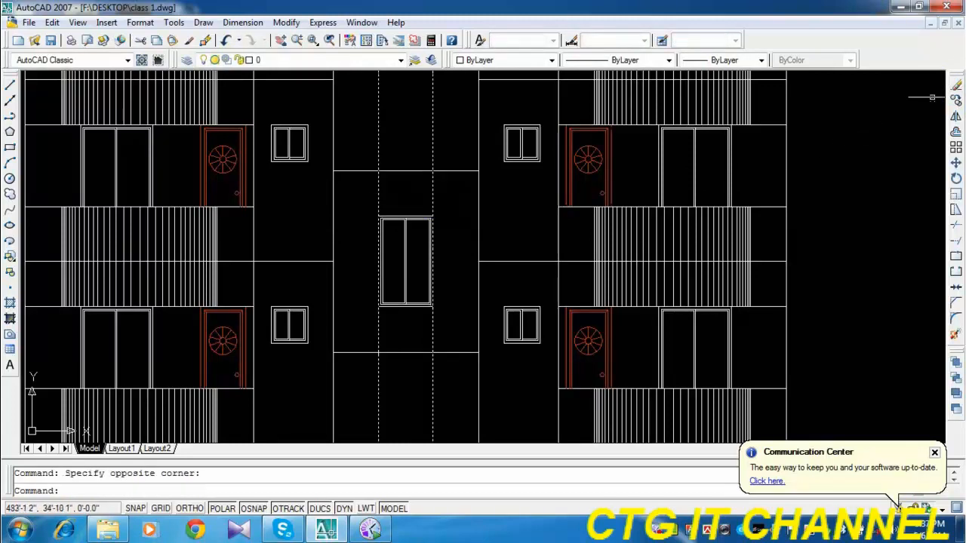
left_click(955, 87)
scroll(567, 337, "down", 4)
middle_click_drag(578, 340, 485, 357)
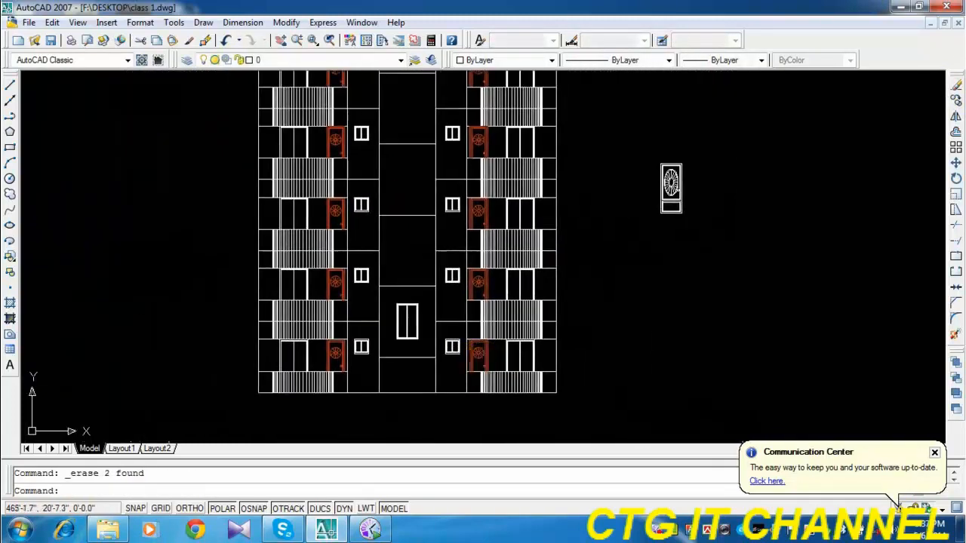
Copy the stair window upward at 10' intervals into the five landing bays above, using the landing lines as reference, and save the drawing.
left_click(423, 317)
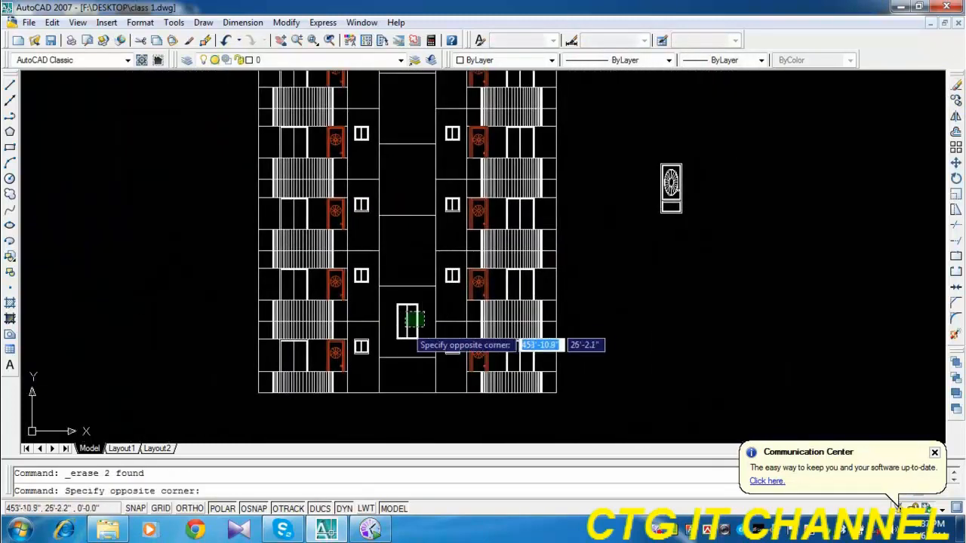
left_click(400, 340)
left_click(955, 101)
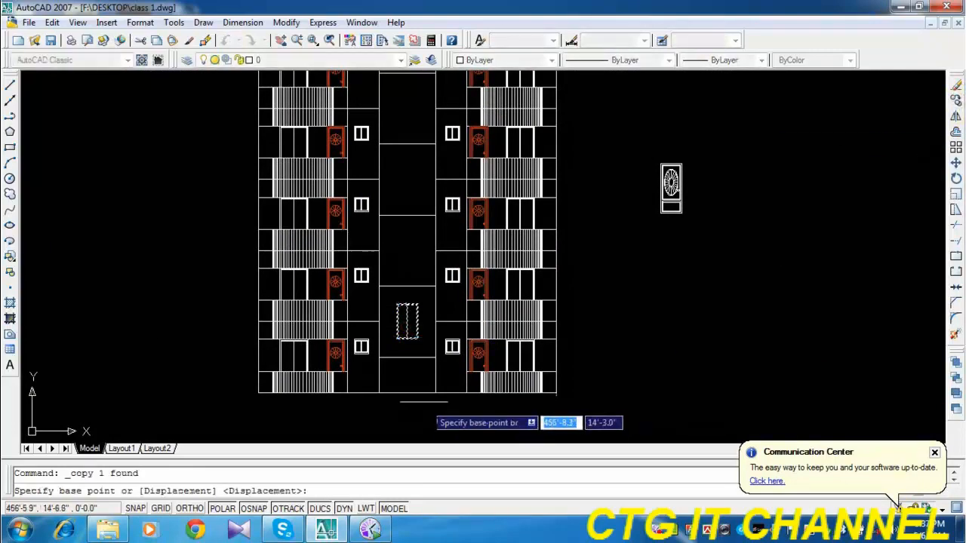
scroll(412, 365, "up", 5)
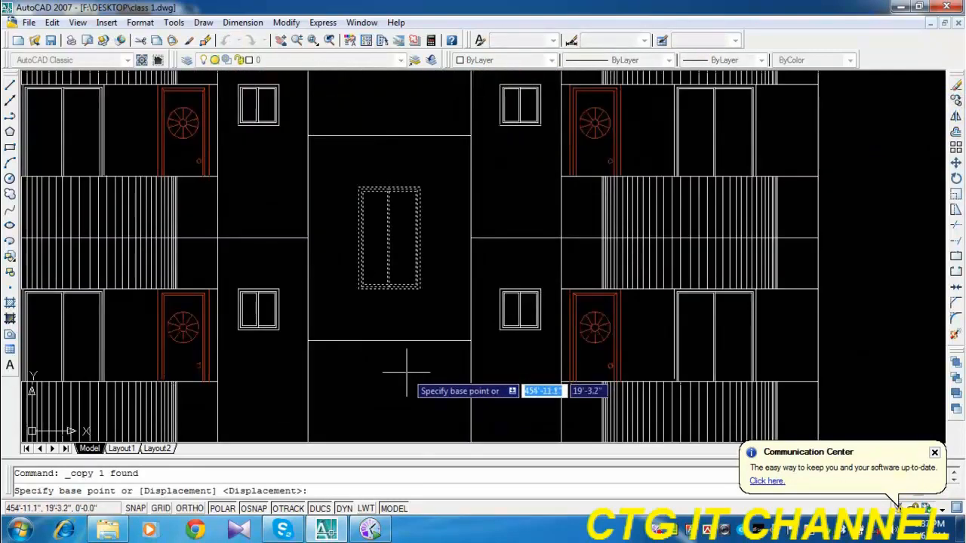
scroll(419, 371, "down", 2)
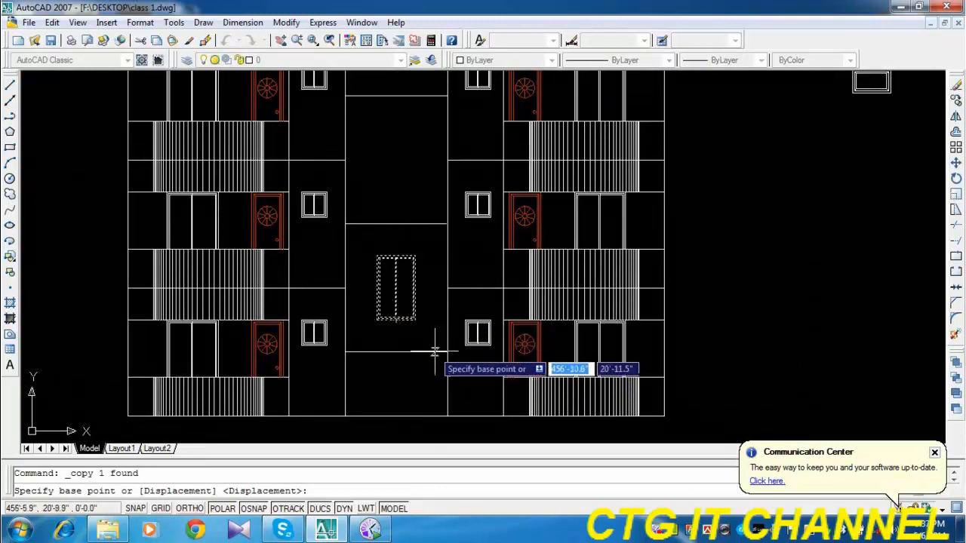
left_click(447, 352)
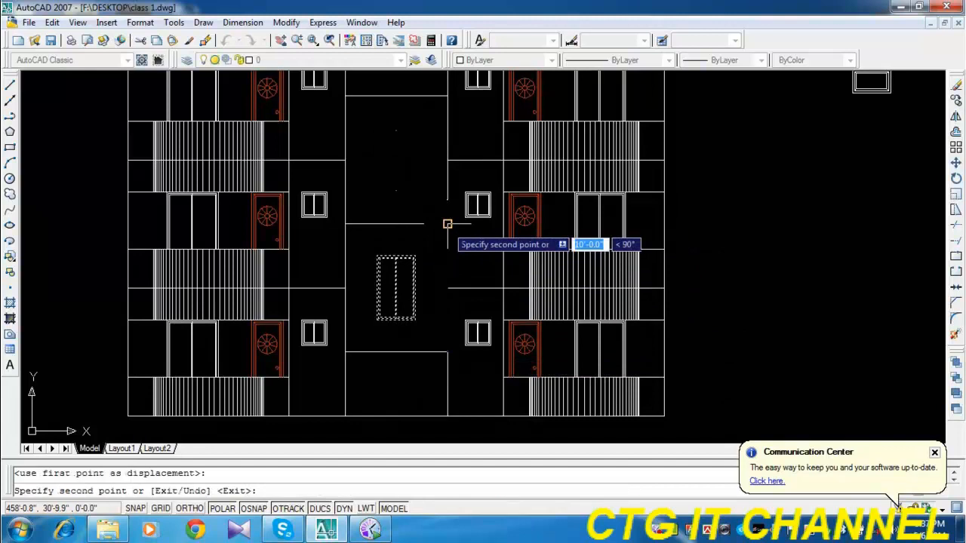
left_click(447, 224)
middle_click_drag(447, 224, 460, 374)
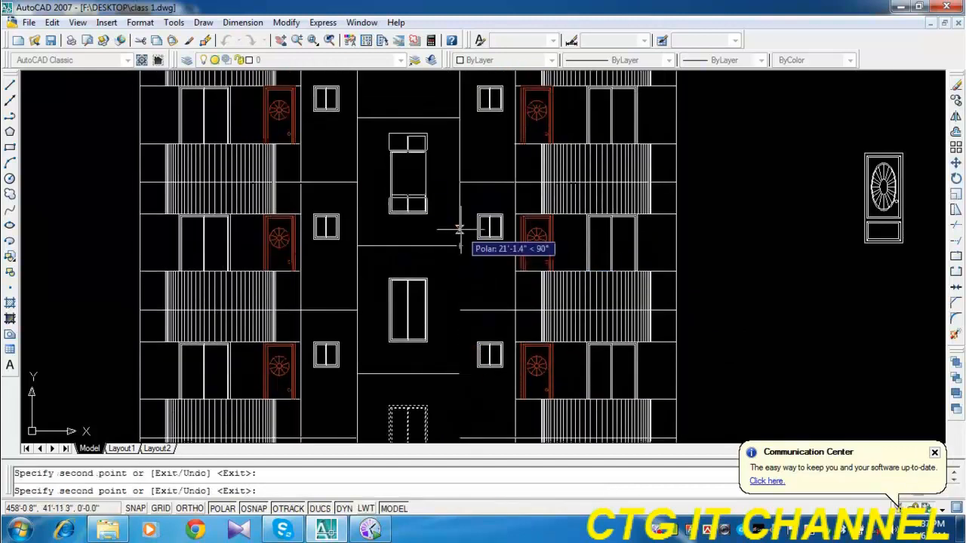
middle_click_drag(458, 228, 484, 392)
left_click(460, 324)
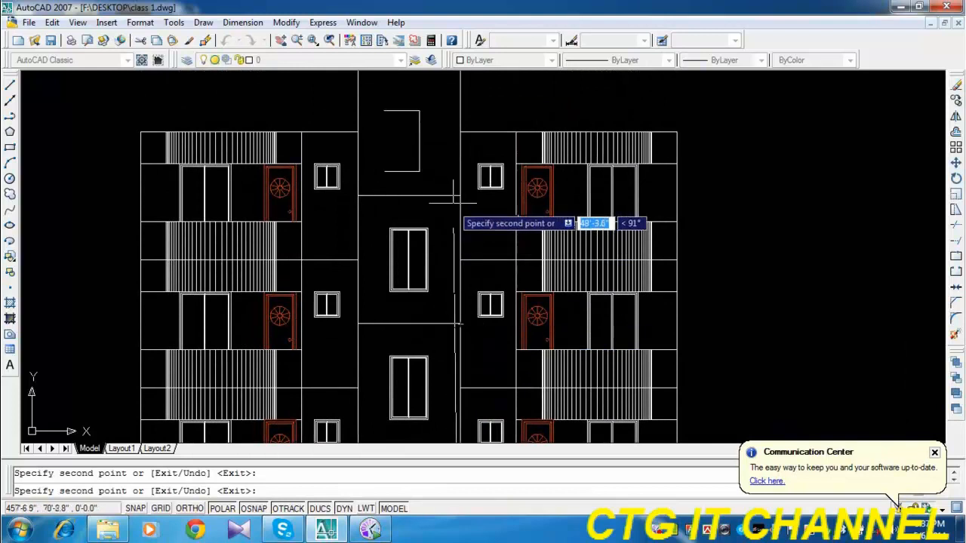
middle_click_drag(457, 223, 469, 308)
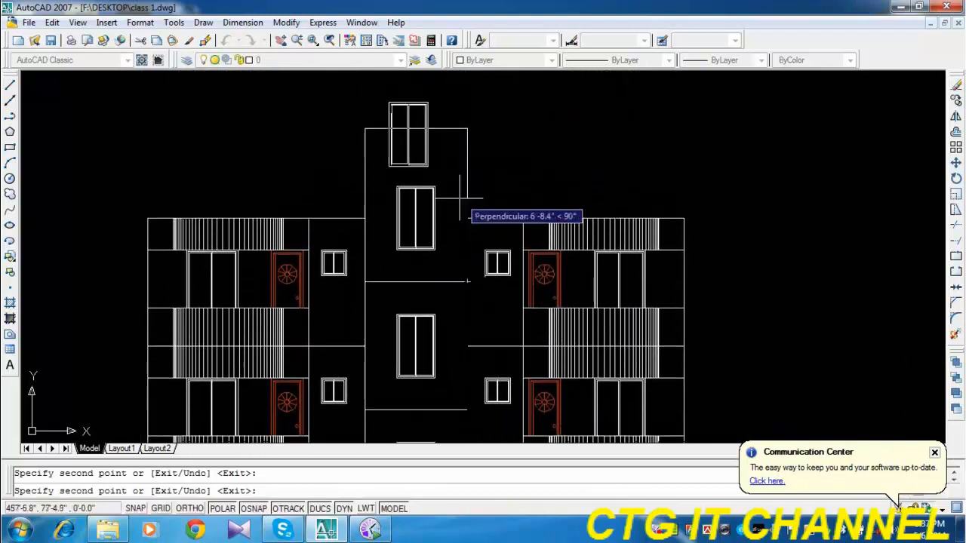
key("Escape")
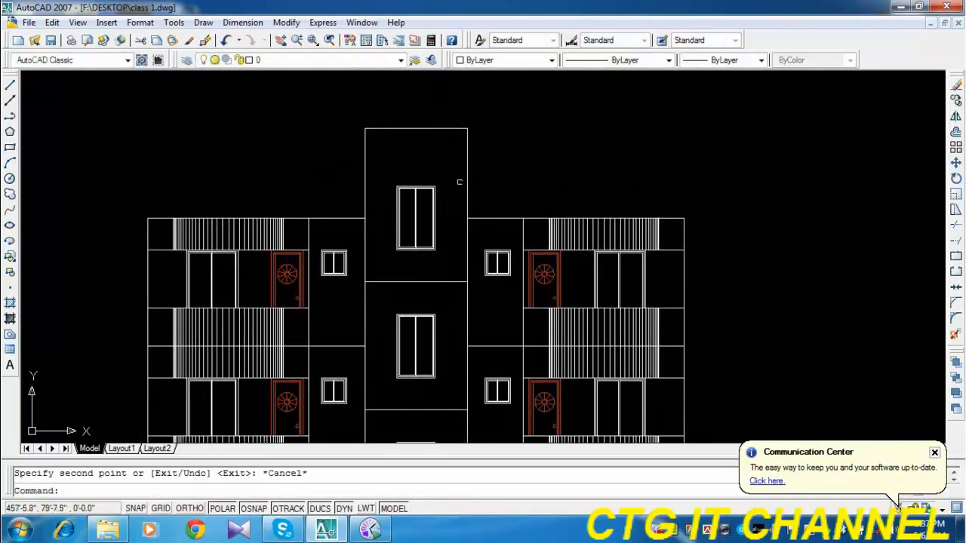
key("ctrl+s")
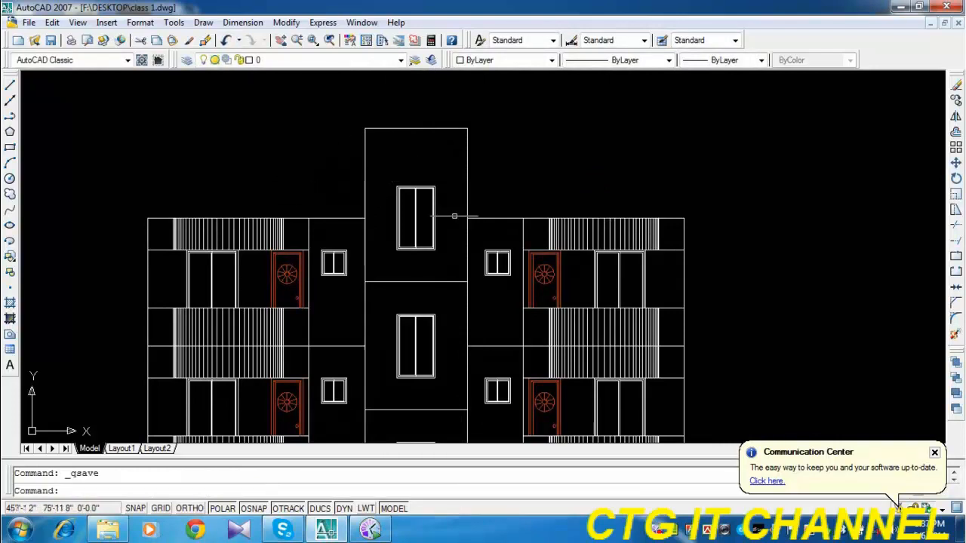
scroll(454, 216, "down", 5)
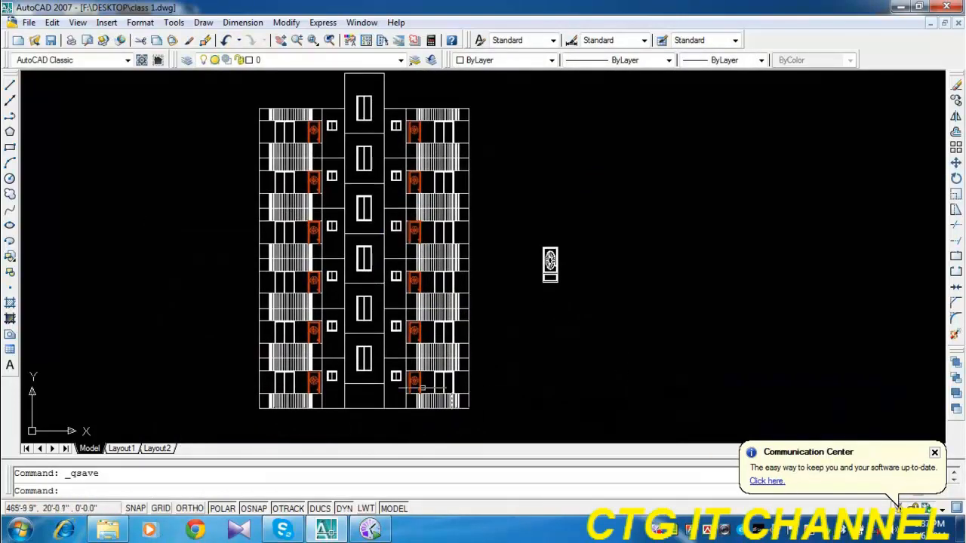
Offset the elevation's base line 1' downward below the building.
mouse_move(423, 389)
middle_mouse_down()
mouse_move(414, 356)
mouse_move(453, 375)
middle_mouse_up()
scroll(345, 381, "up", 5)
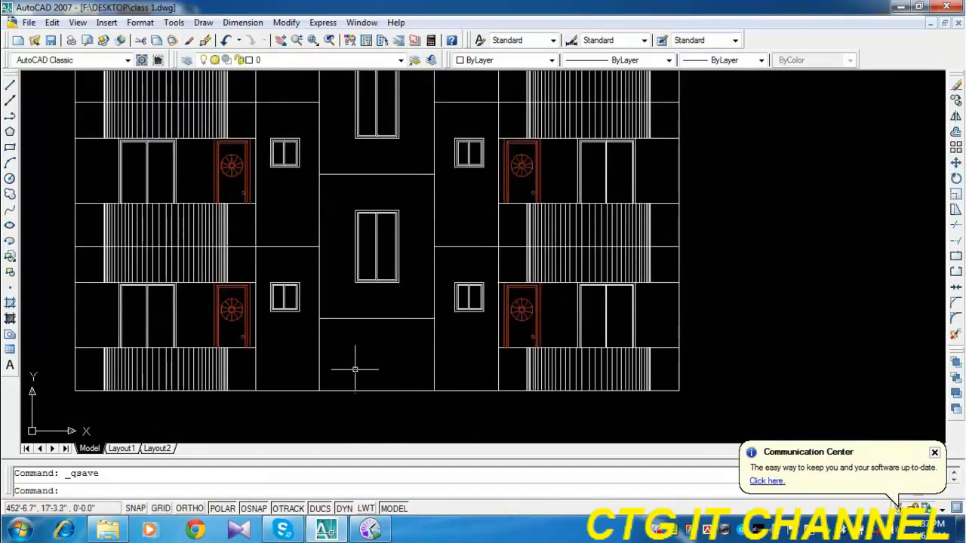
middle_click_drag(355, 366, 370, 292)
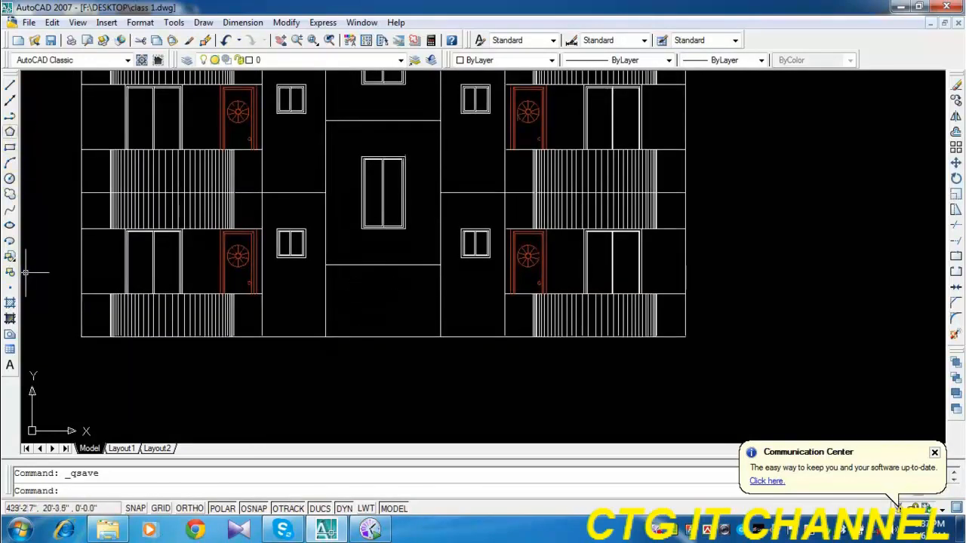
left_click(954, 131)
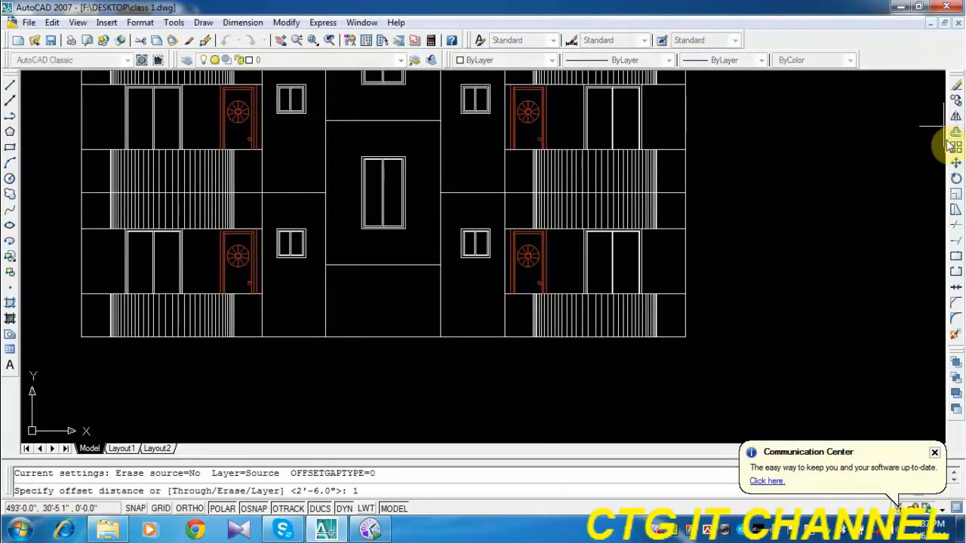
key("Return")
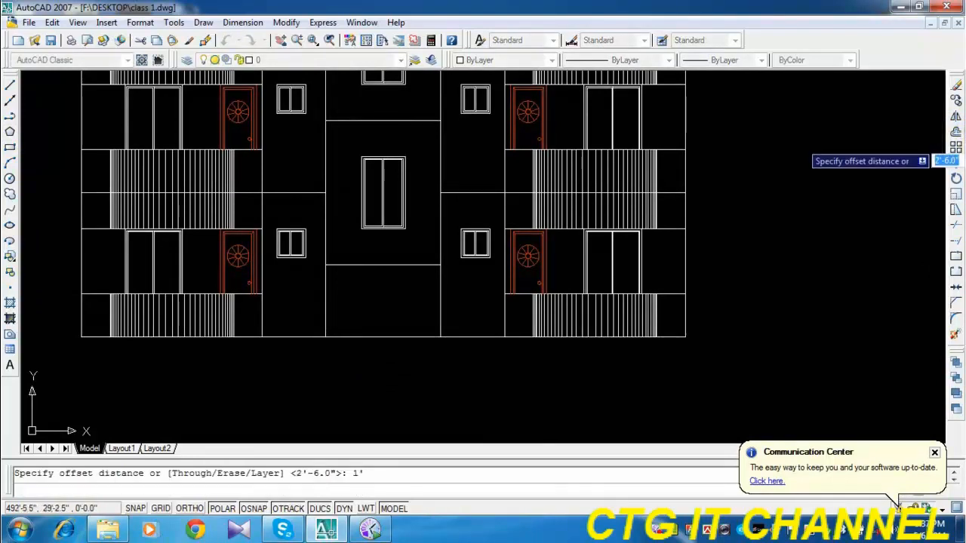
left_click(372, 336)
left_click(372, 366)
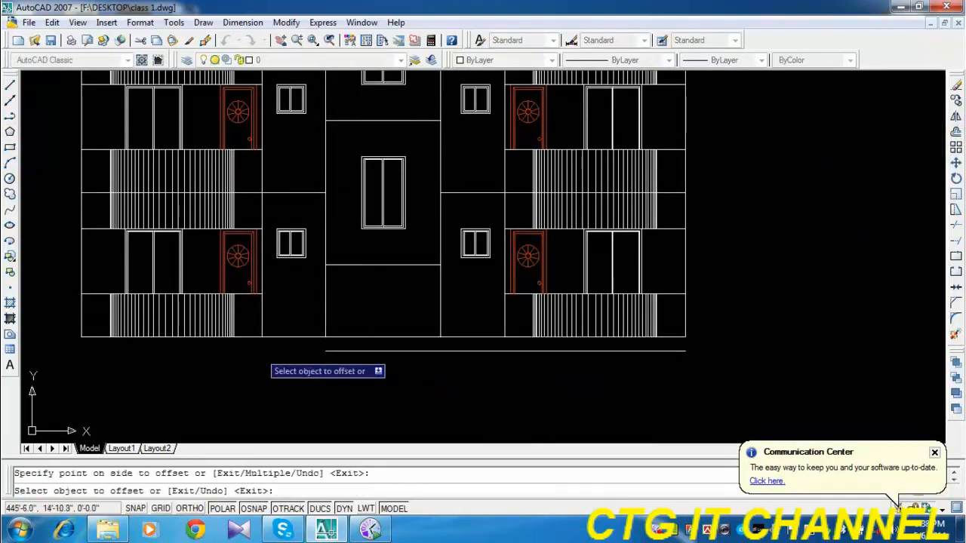
left_click(246, 336)
key("Escape")
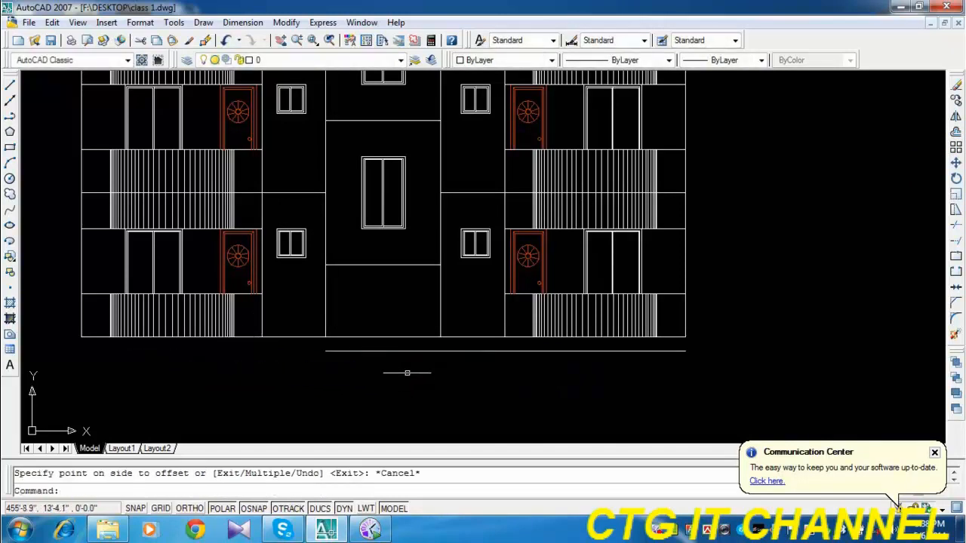
Stretch both ends of the offset ground line beyond the building's outer walls.
left_click(404, 351)
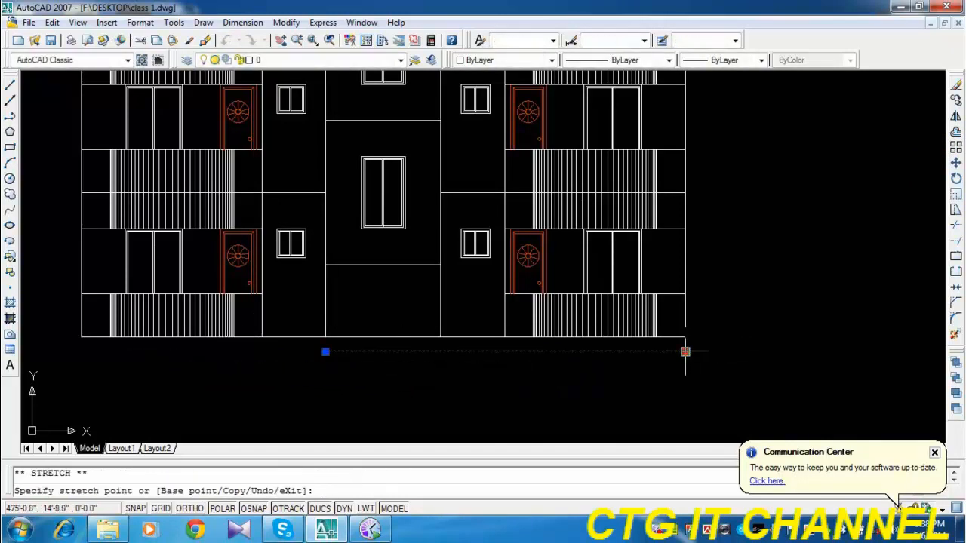
left_click(727, 351)
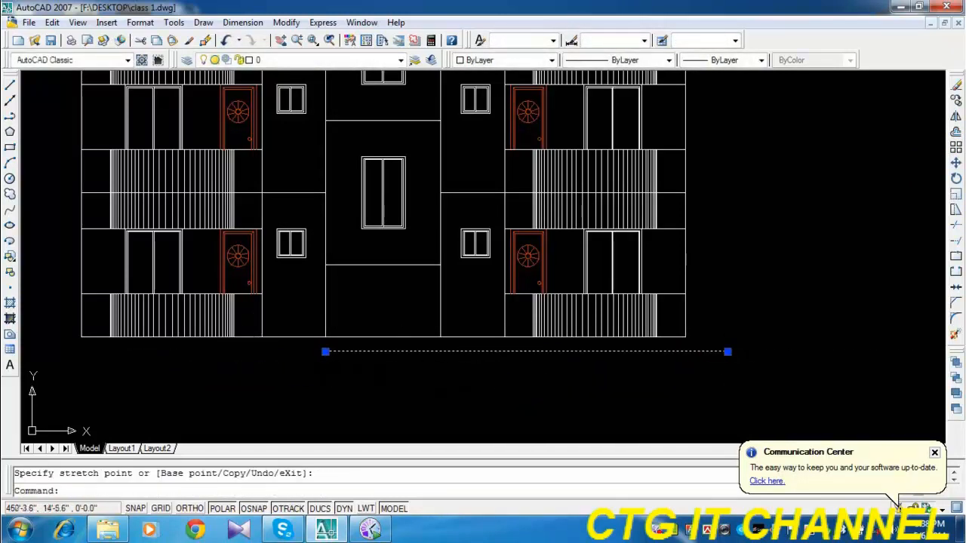
left_click(325, 351)
middle_click_drag(122, 372, 269, 355)
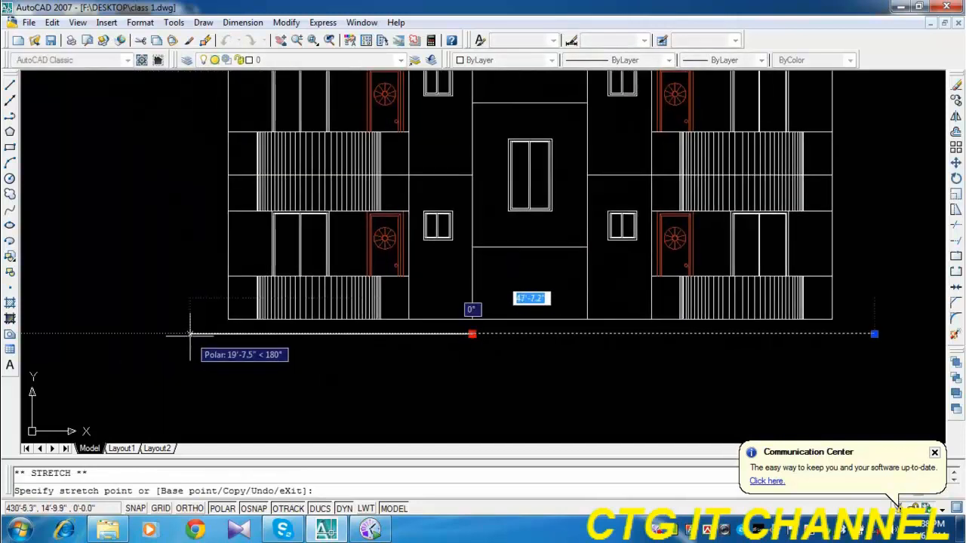
left_click(190, 334)
key("Escape")
Extend the outer wall lines and both stair tower edges down to the ground line.
left_click(956, 250)
key("Return")
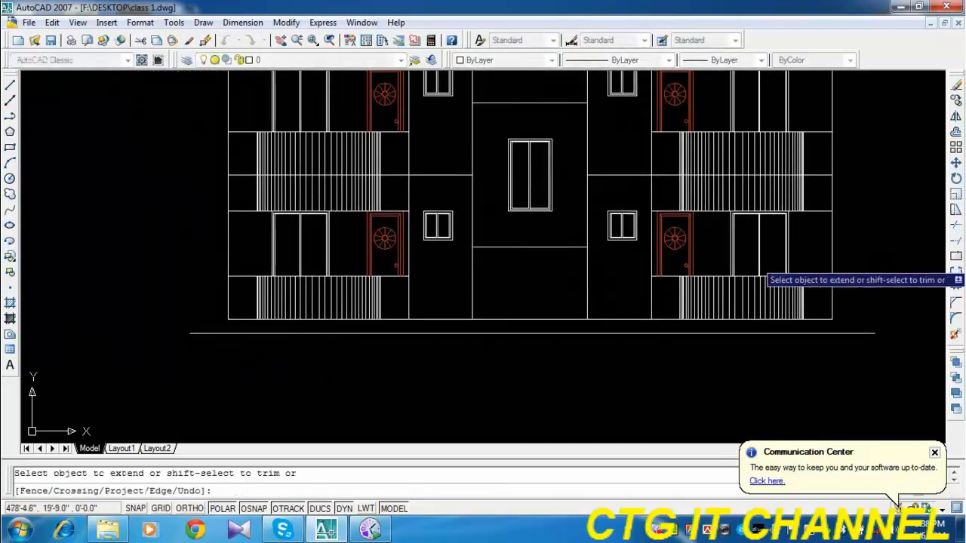
left_click(832, 313)
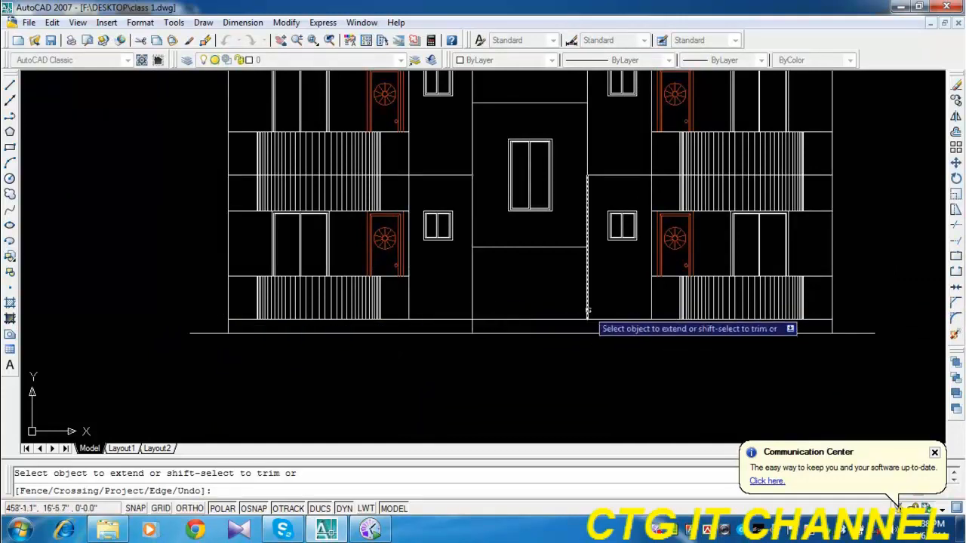
key("Escape")
Draw a vertical polyline from the midpoint of the lowest landing line down to the ground line.
middle_click_drag(553, 371, 441, 365)
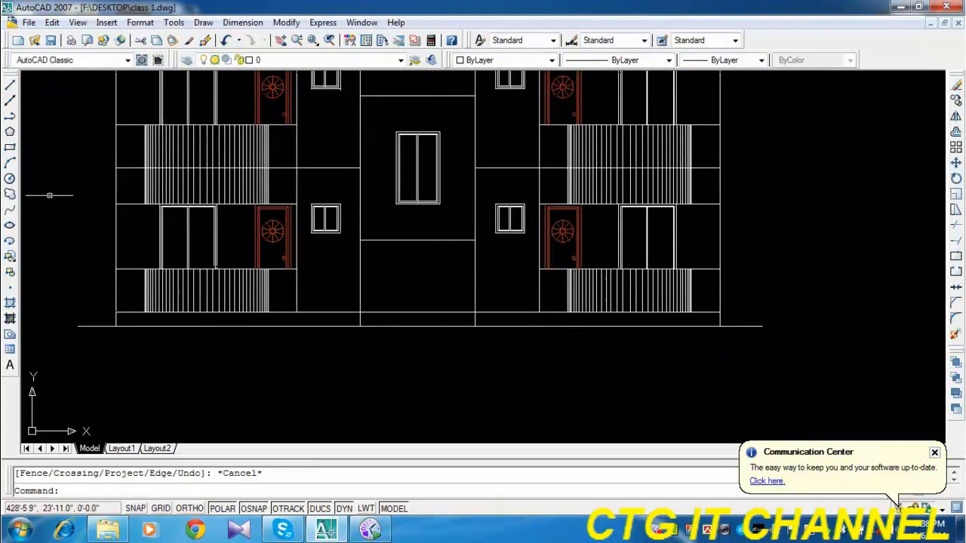
left_click(10, 118)
left_click(418, 240)
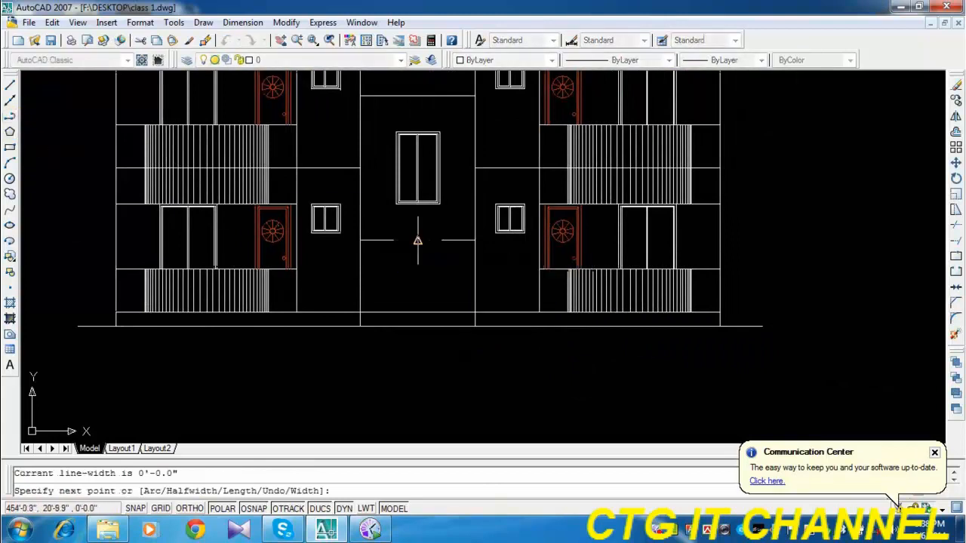
left_click(417, 325)
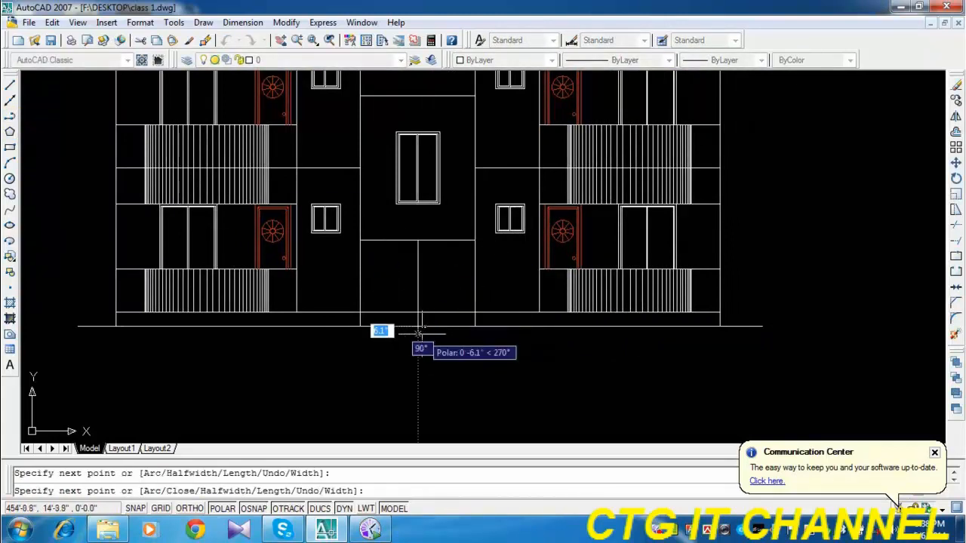
key("Return")
Trim away the plinth line in the right half of the stair tower's ground bay.
scroll(383, 326, "up", 3)
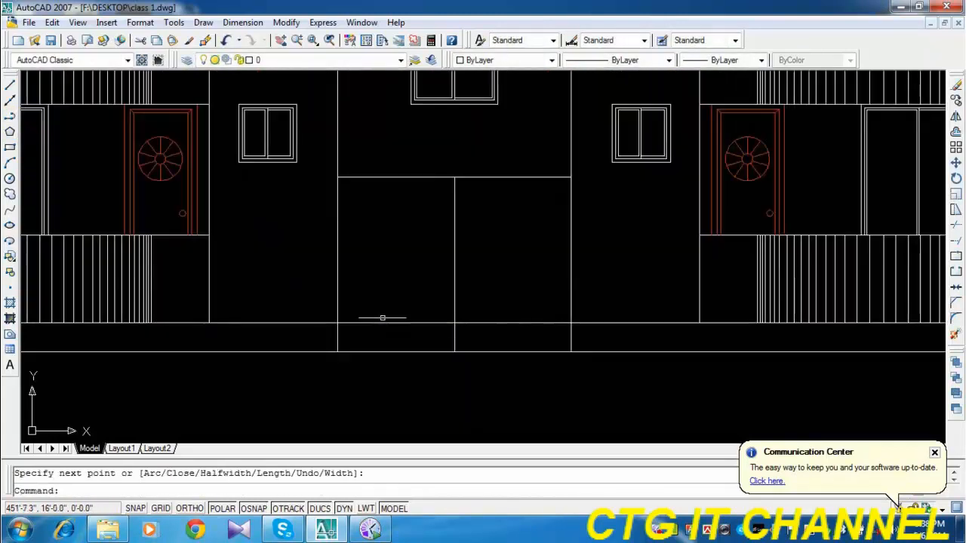
left_click(955, 227)
key("Return")
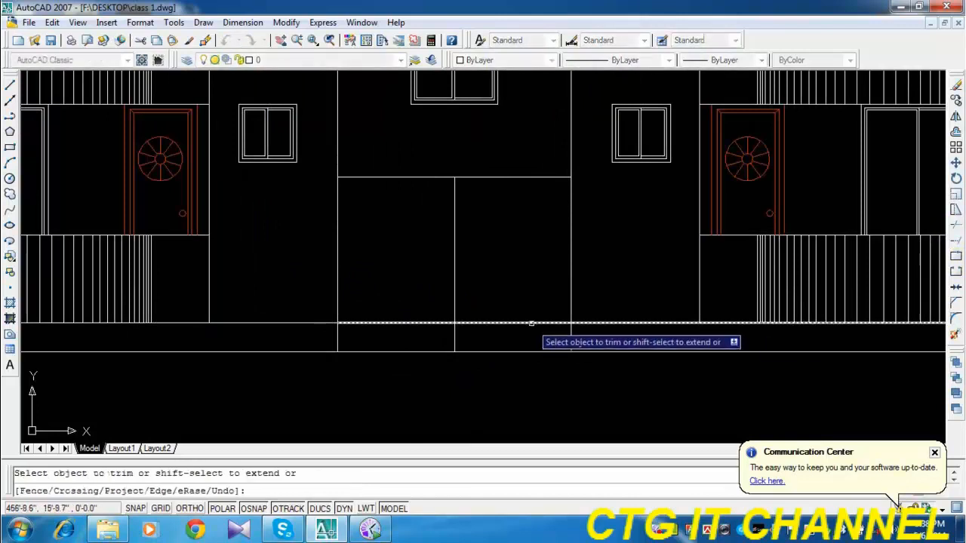
left_click(406, 323)
middle_click_drag(406, 323, 381, 280)
key("Escape")
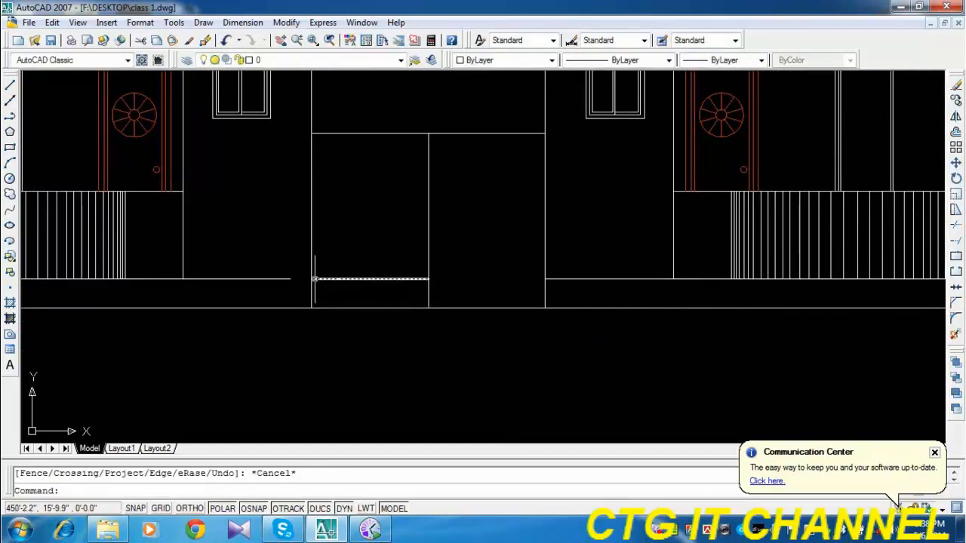
Offset the plinth line in the left half of the stair bay 6" downward to form a step.
left_click(955, 134)
type("6")
key("Return")
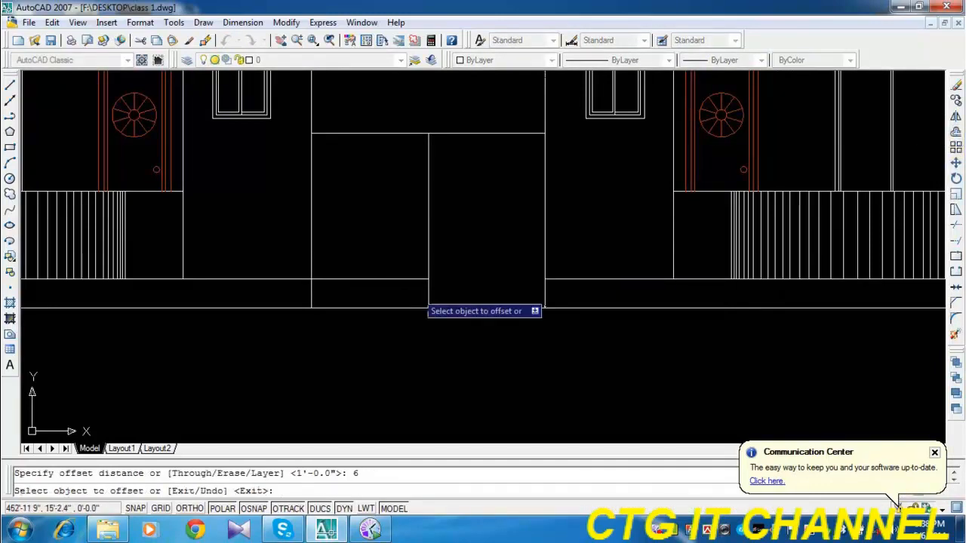
left_click(371, 279)
left_click(388, 308)
key("Escape")
scroll(541, 307, "down", 2)
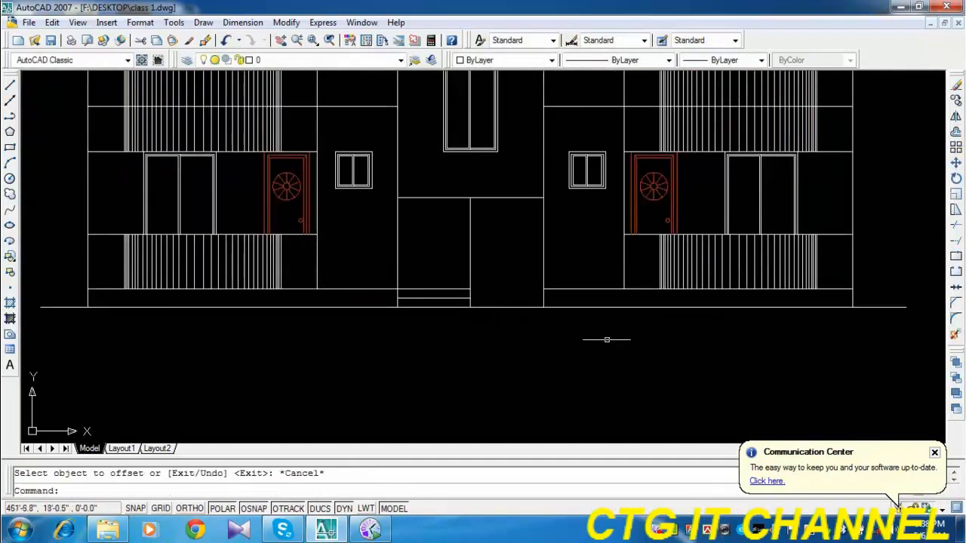
Start an ANSI37 hatch in the plinth strip left of the stair tower and preview it.
middle_click_drag(610, 339, 593, 334)
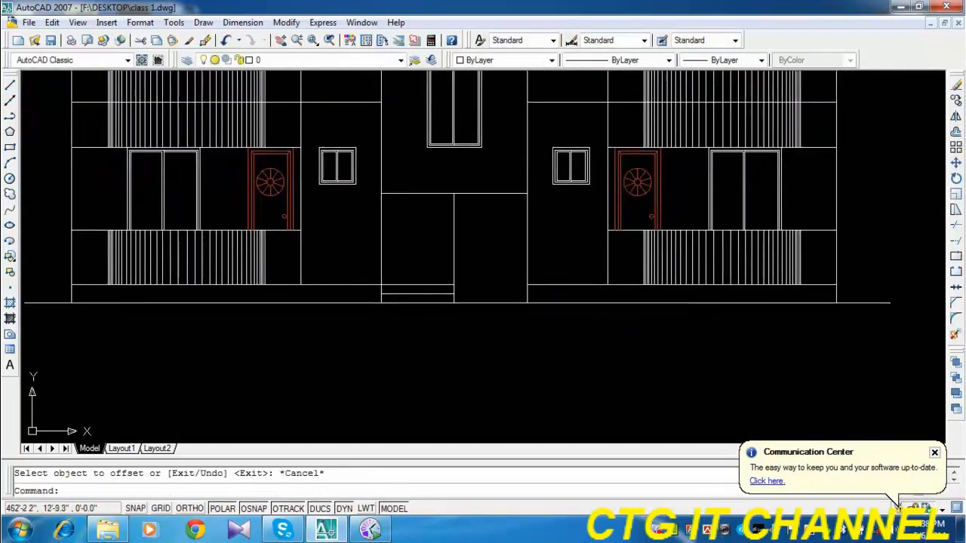
left_click(9, 302)
left_click(444, 155)
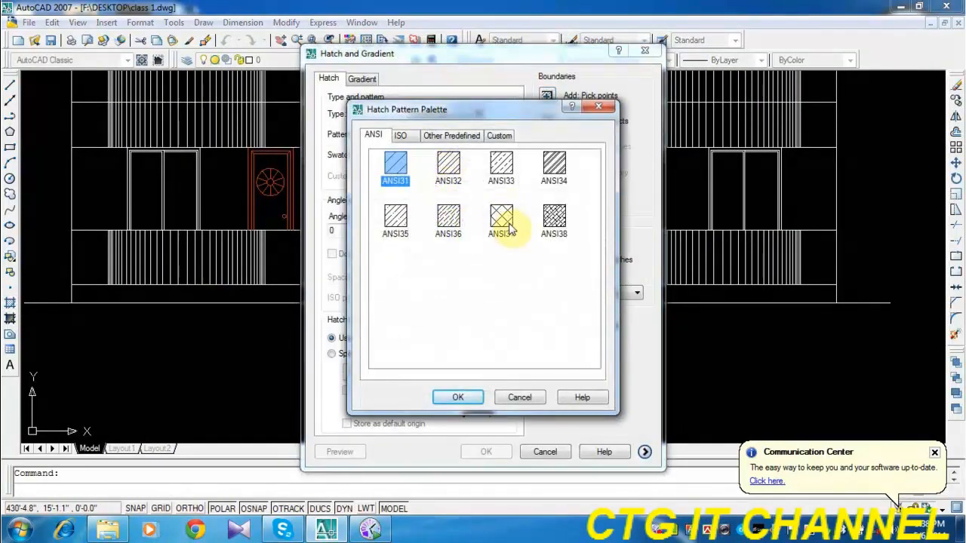
left_click(471, 403)
left_click(546, 98)
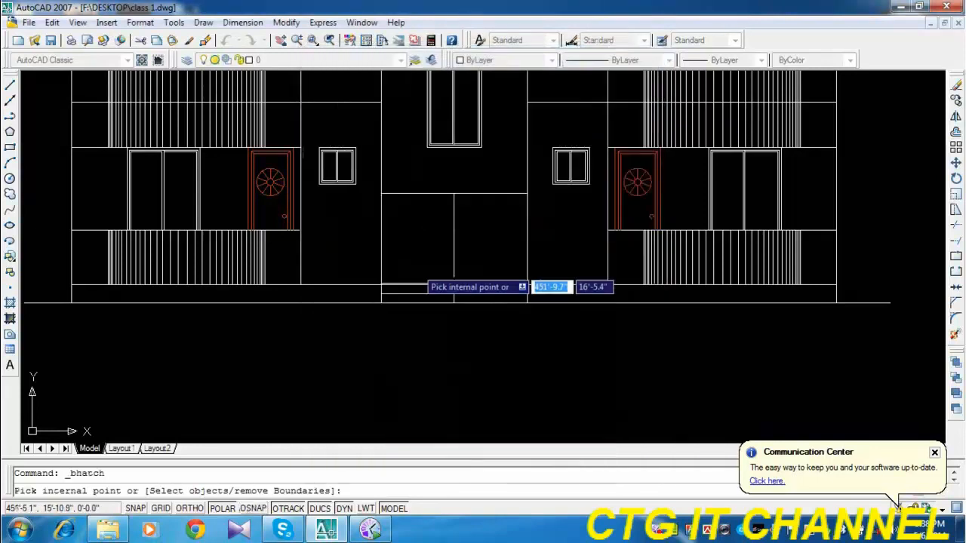
right_click(280, 295)
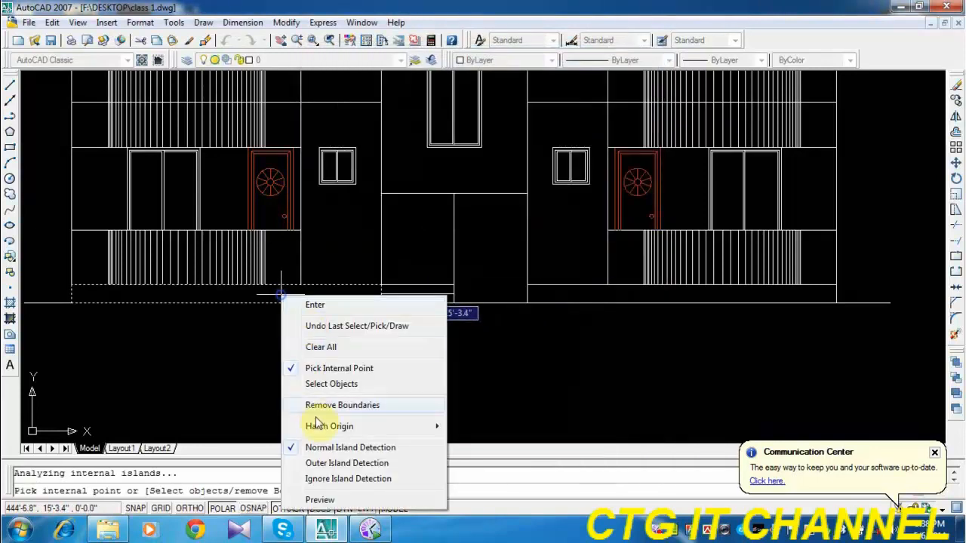
left_click(320, 500)
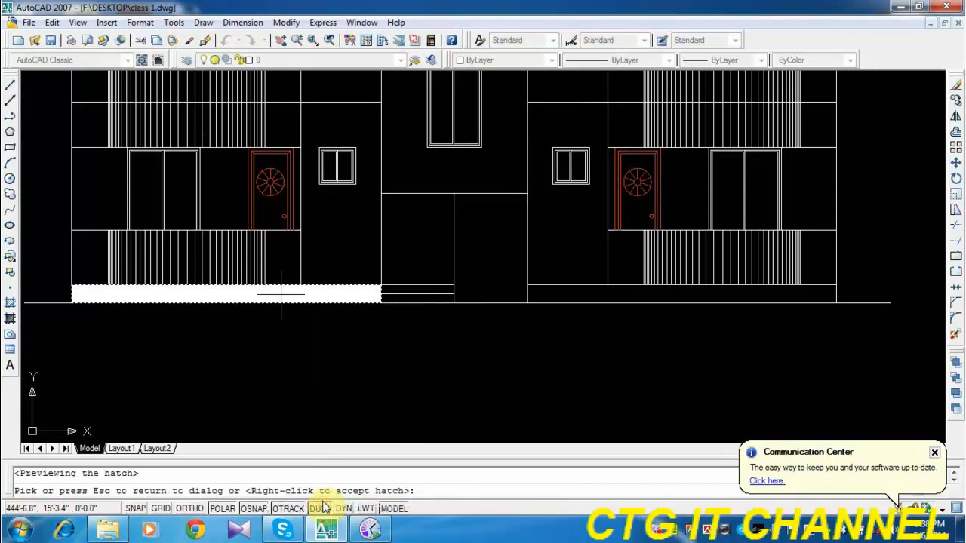
left_click(327, 338)
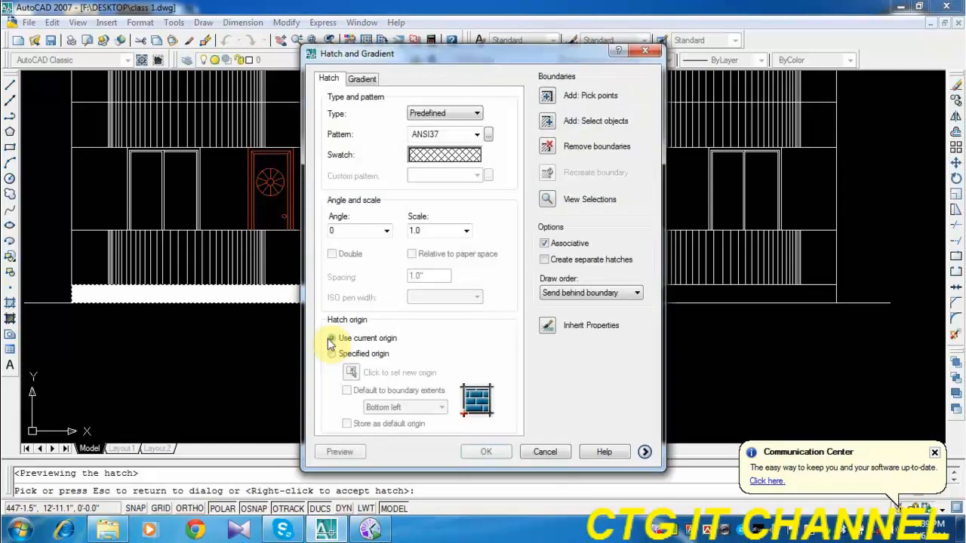
Try the plinth hatch at scales 5, 20 and 25, previewing each one.
double_click(426, 233)
type("5")
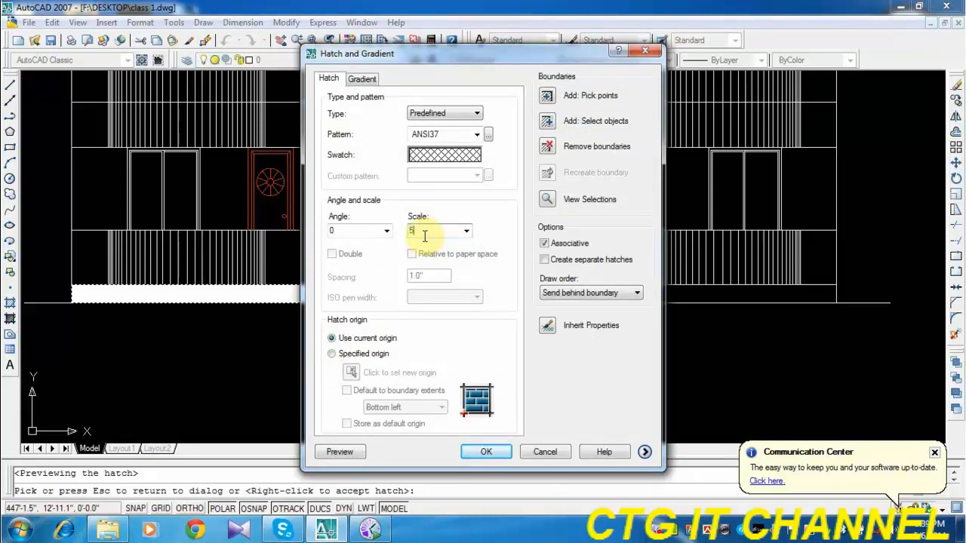
left_click(339, 452)
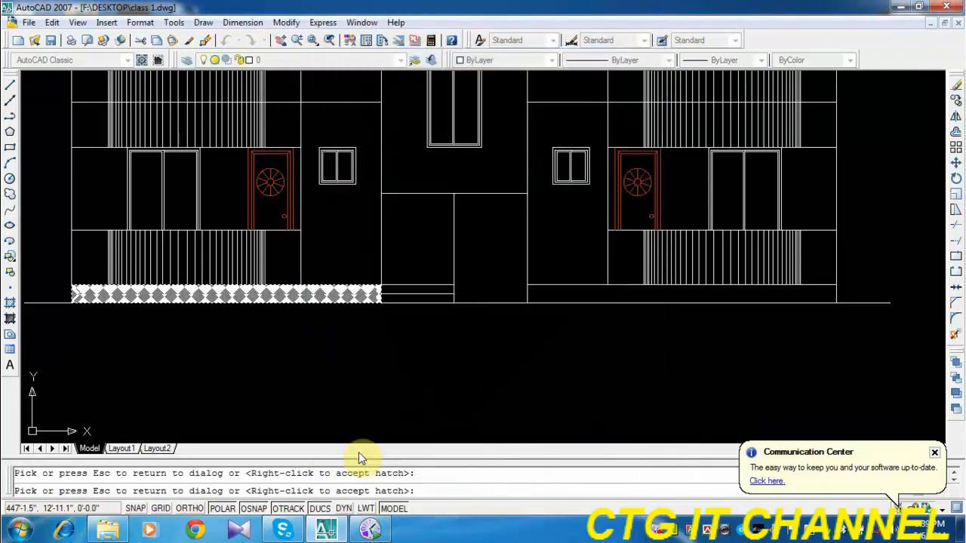
left_click(358, 443)
double_click(429, 232)
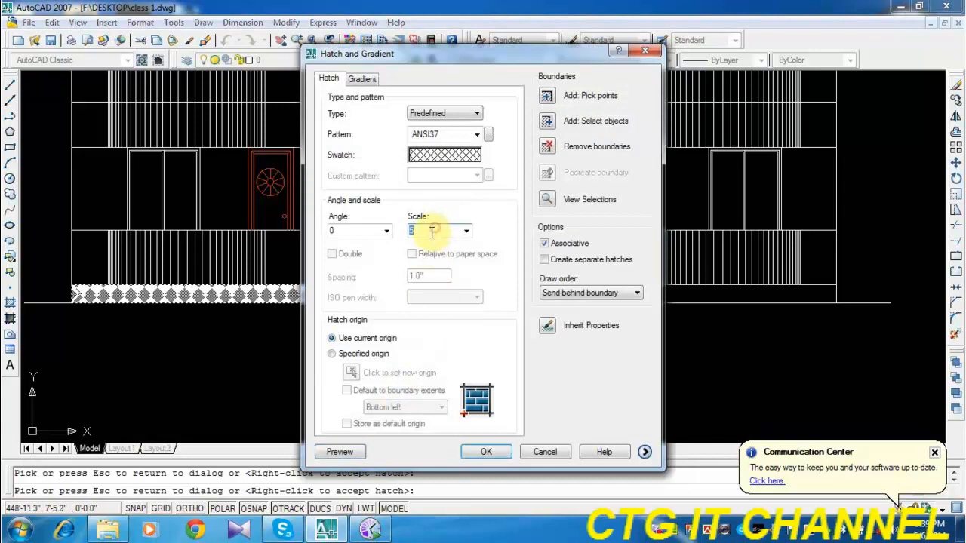
type("20")
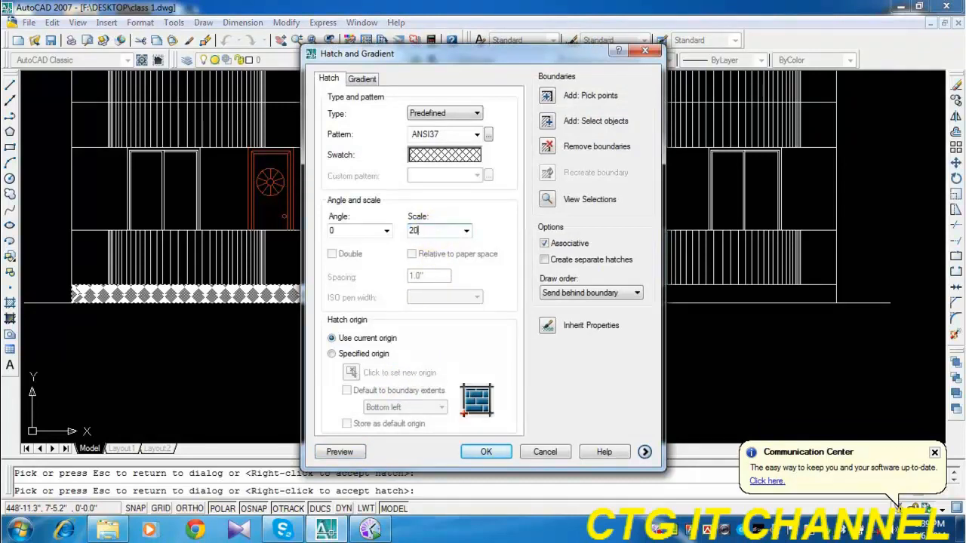
left_click(347, 454)
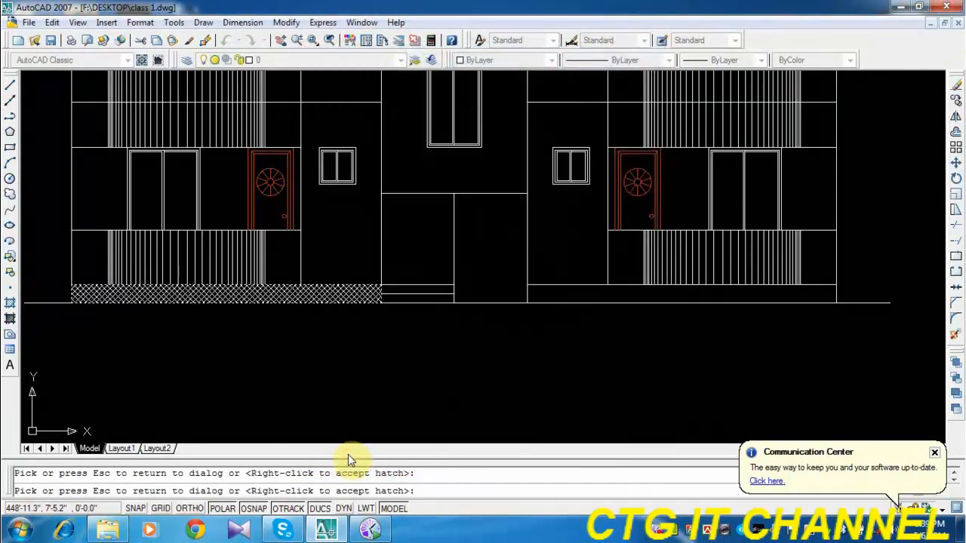
left_click(369, 379)
double_click(424, 230)
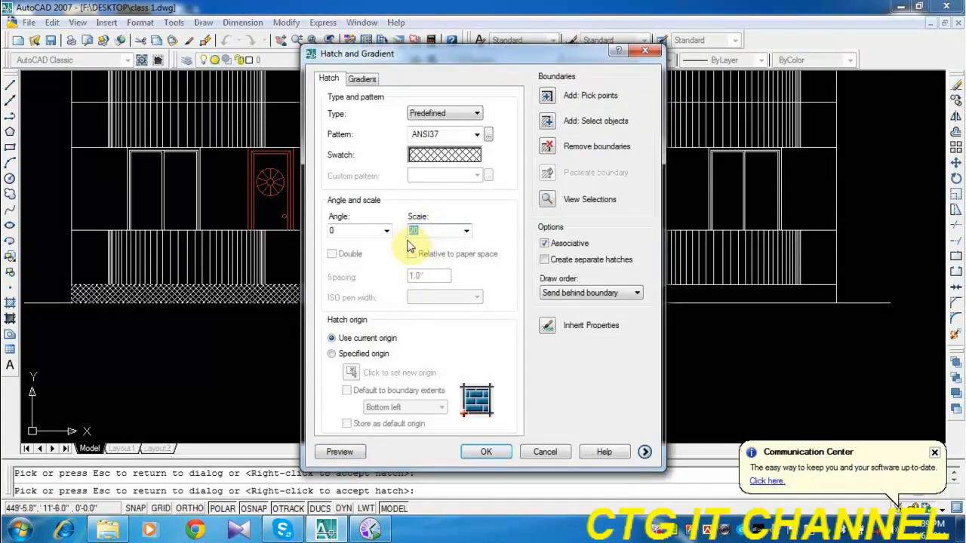
type("25")
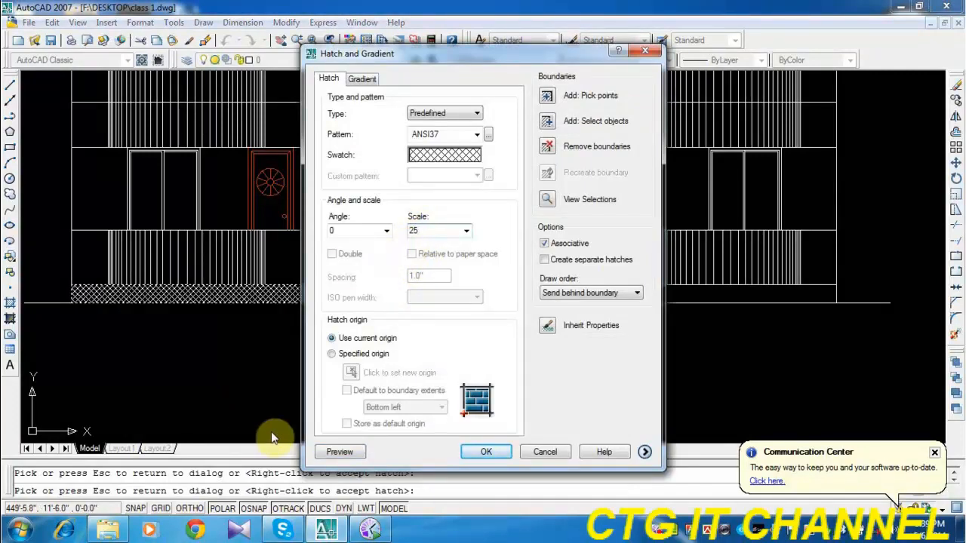
left_click(332, 451)
left_click(334, 445)
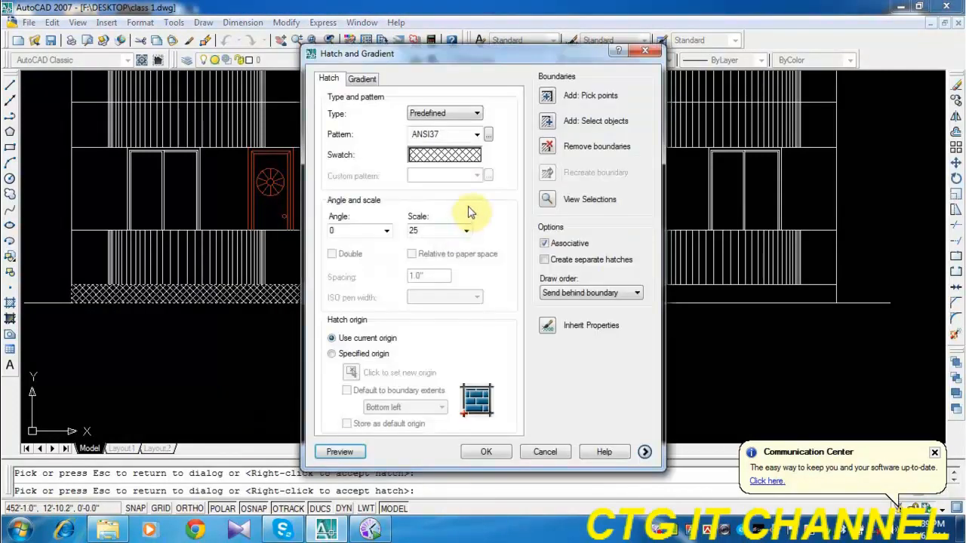
Set the ANSI37 hatch scale to 30 and apply the hatch to the plinth strip left of the stair tower.
double_click(425, 229)
type("3")
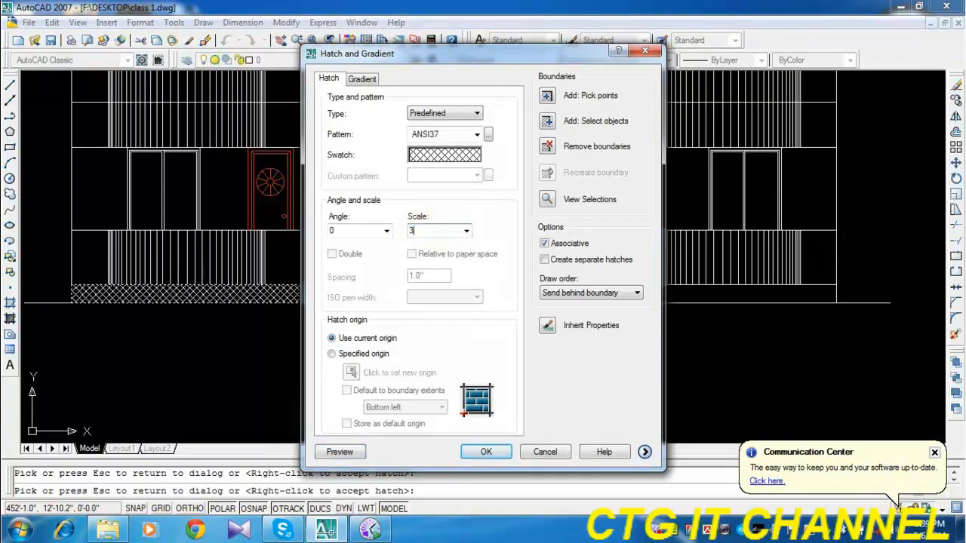
type("0")
left_click(349, 453)
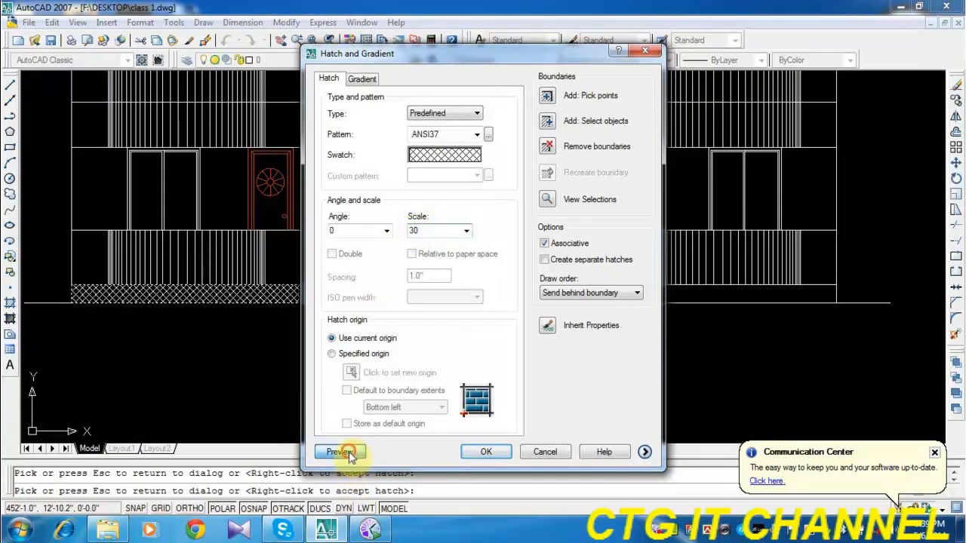
right_click(622, 384)
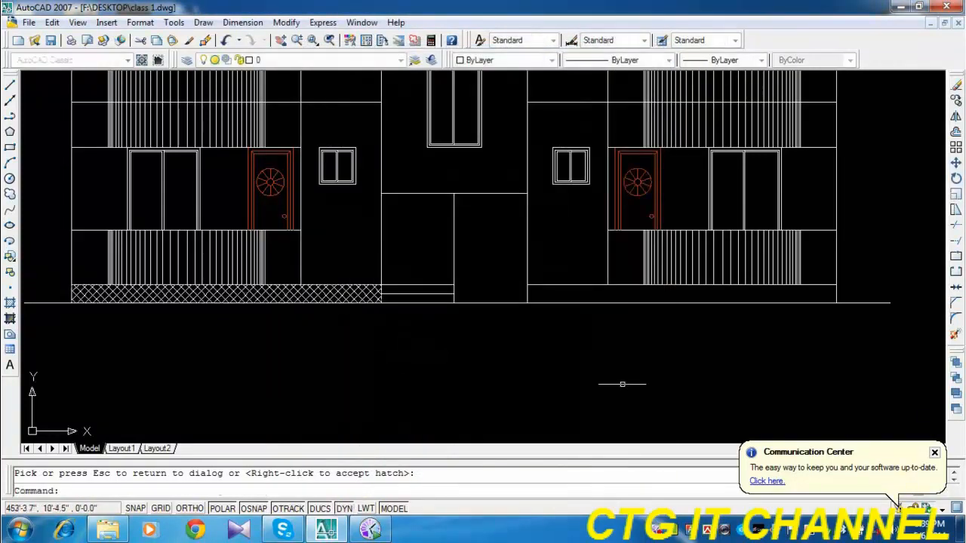
middle_click_drag(468, 359, 476, 357)
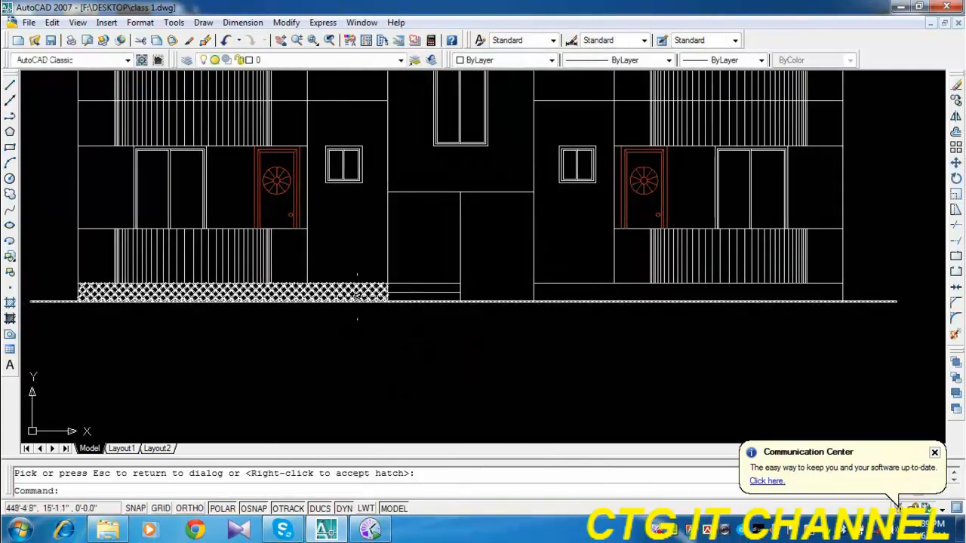
key("Escape")
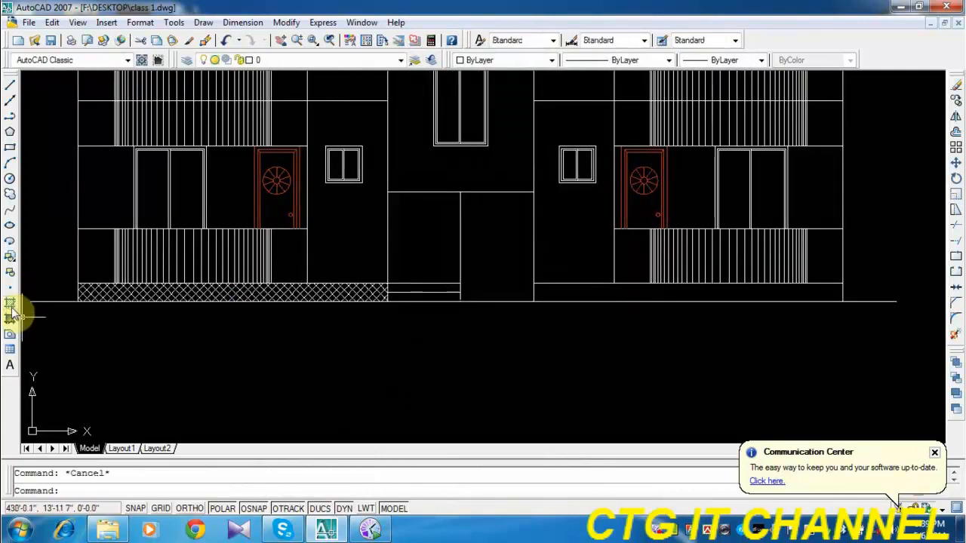
Hatch the plinth strip right of the stair tower with the ANSI37 pattern at scale 30.
left_click(10, 302)
left_click(546, 97)
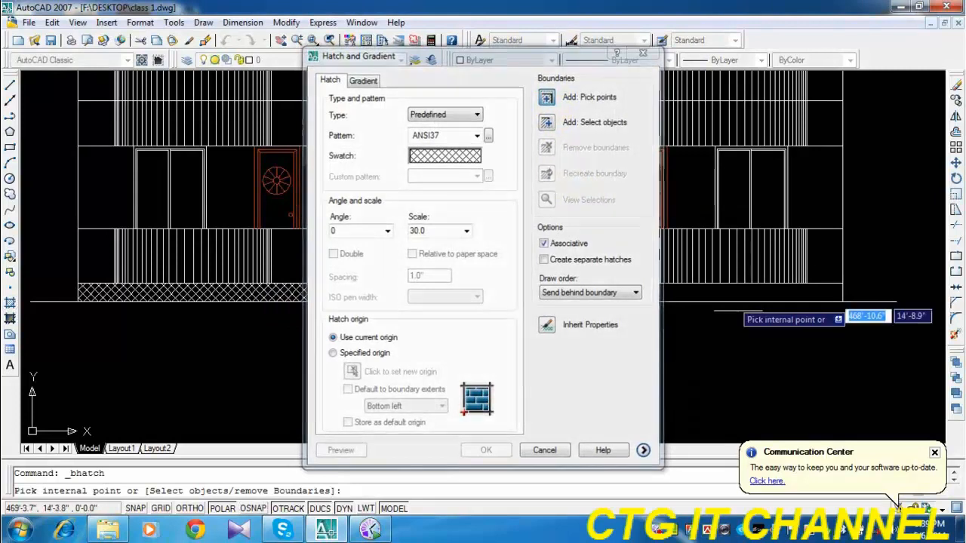
left_click(736, 293)
right_click(736, 296)
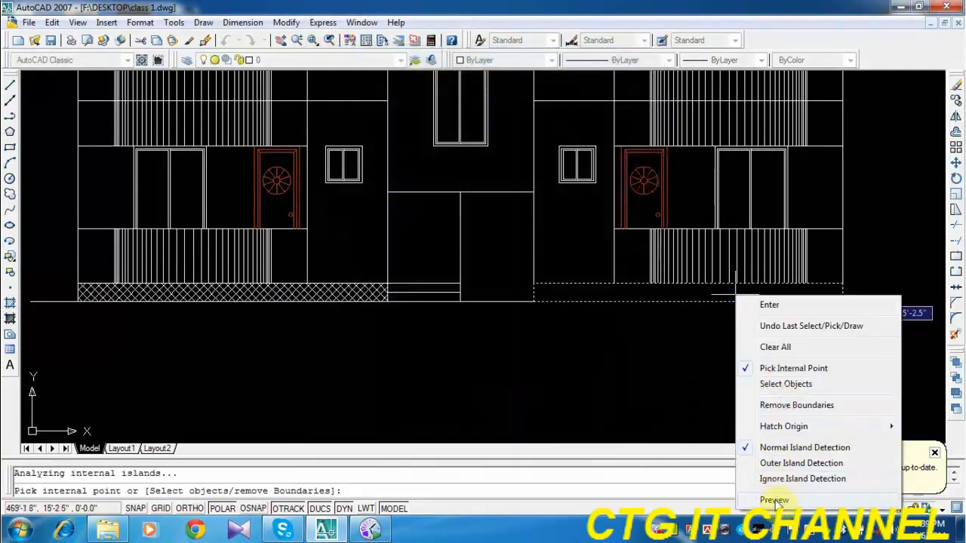
left_click(774, 500)
right_click(706, 377)
scroll(711, 377, "down", 3)
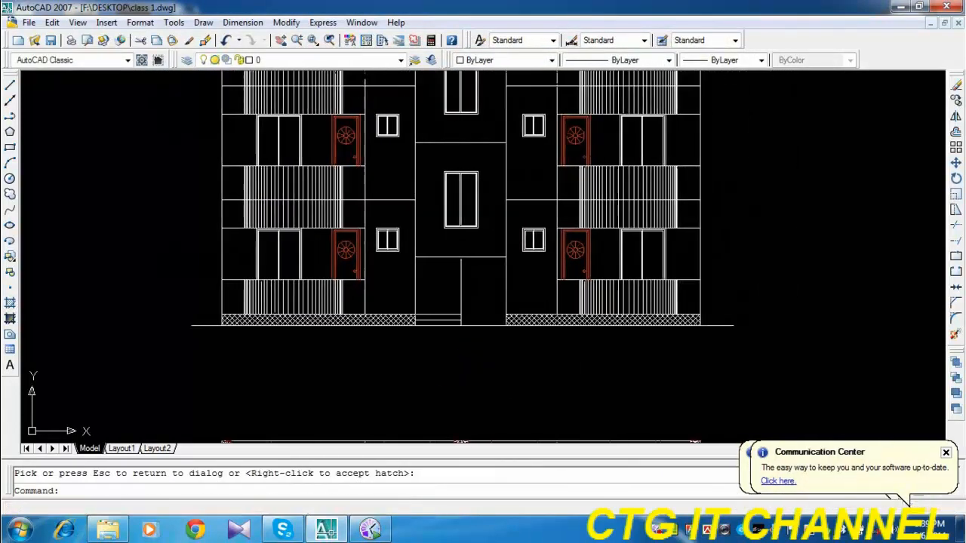
scroll(423, 368, "up", 2)
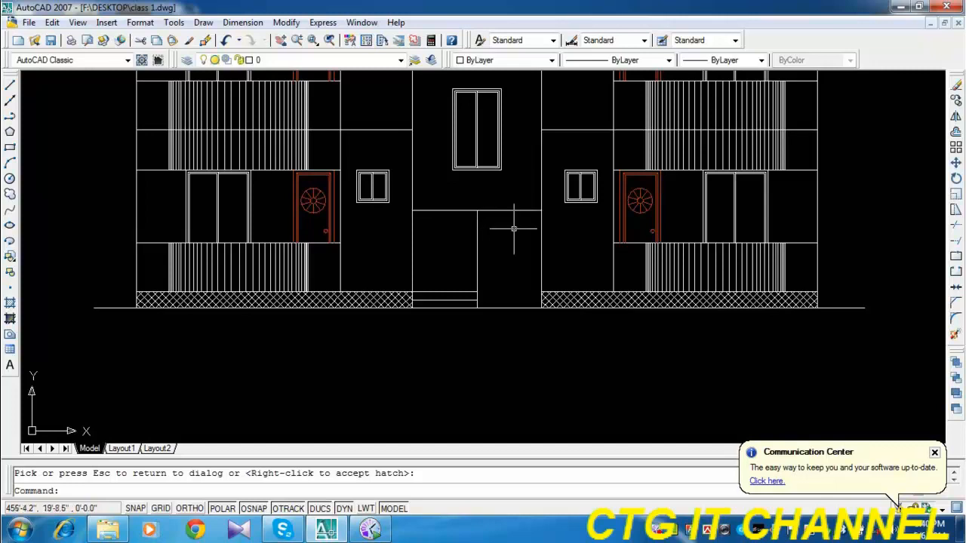
Offset the horizontal line above the stair tower's ground-floor entrance bay 5" upward.
left_click(954, 134)
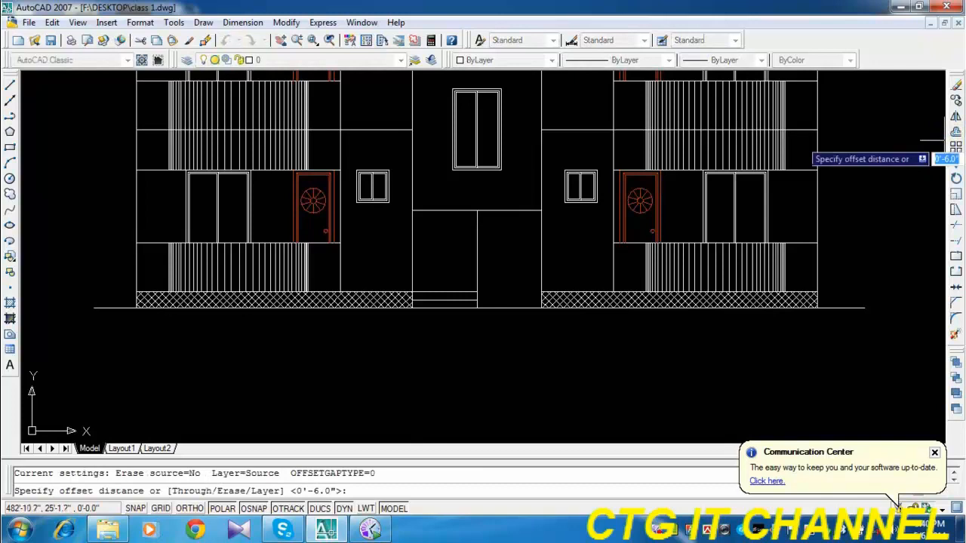
type("5")
key("Return")
scroll(529, 202, "up", 2)
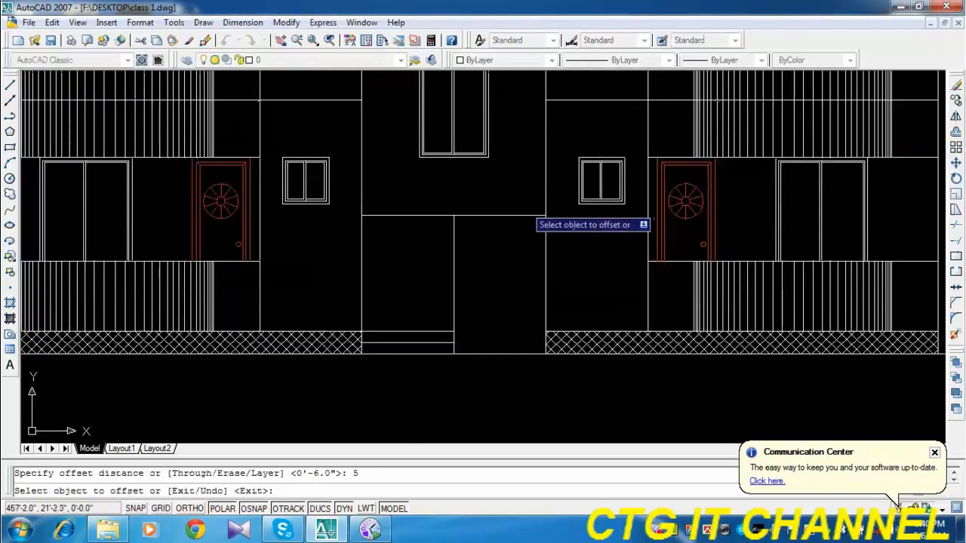
left_click(529, 216)
left_click(519, 210)
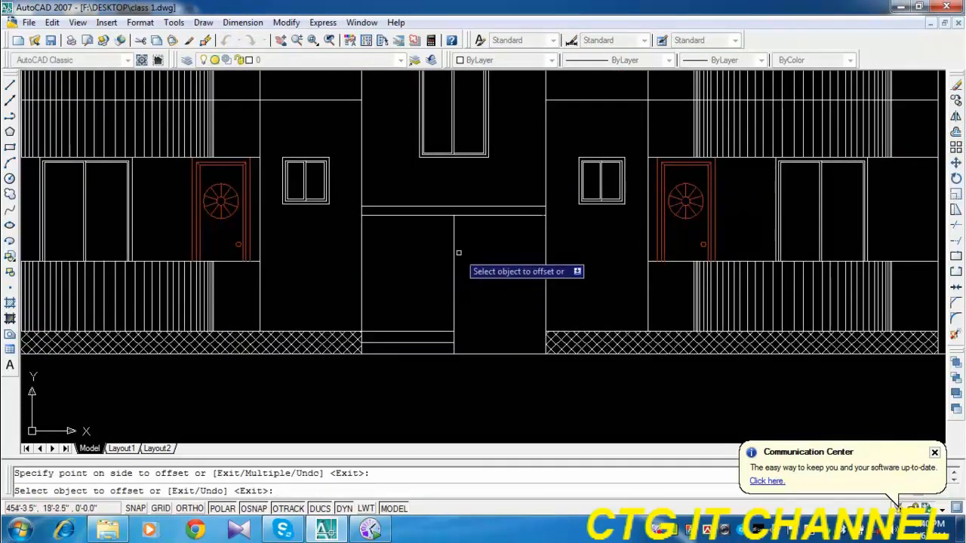
key("Escape")
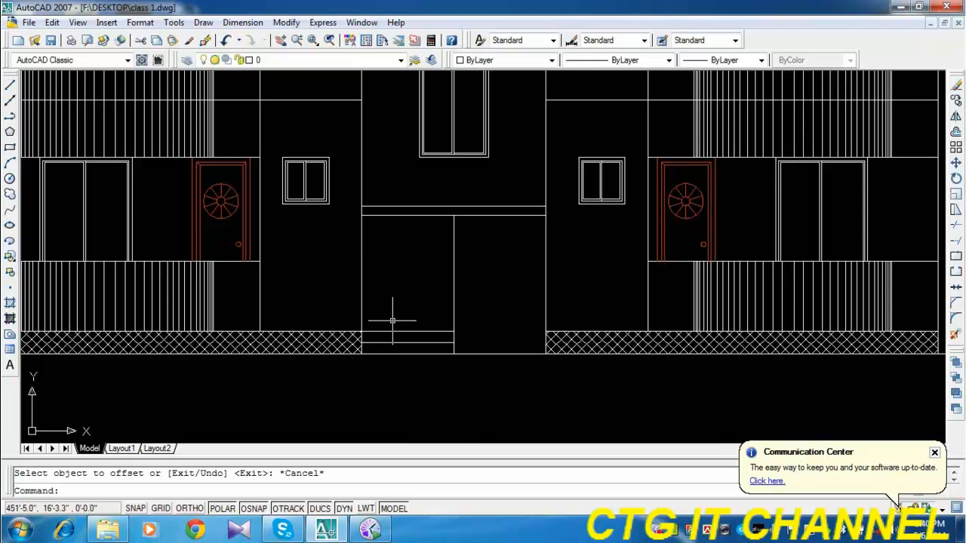
middle_click_drag(452, 271, 498, 330)
scroll(505, 325, "down", 3)
scroll(486, 335, "up", 1)
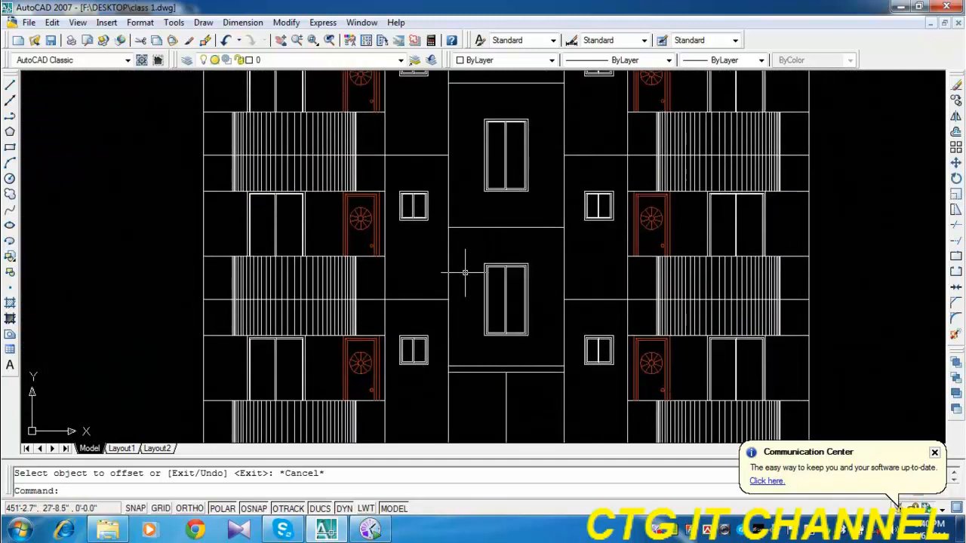
mouse_move(458, 273)
middle_mouse_down()
mouse_move(471, 328)
mouse_move(442, 292)
middle_mouse_up()
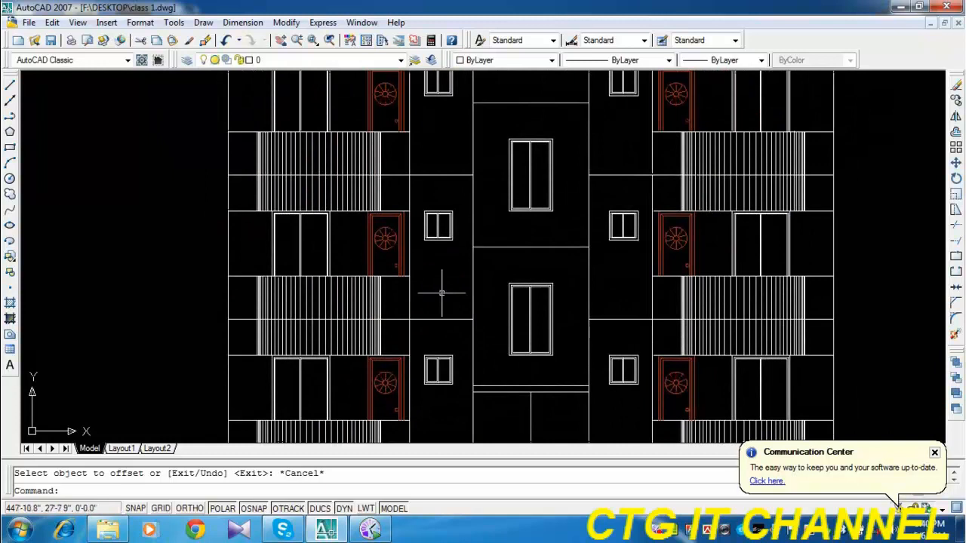
scroll(436, 299, "down", 1)
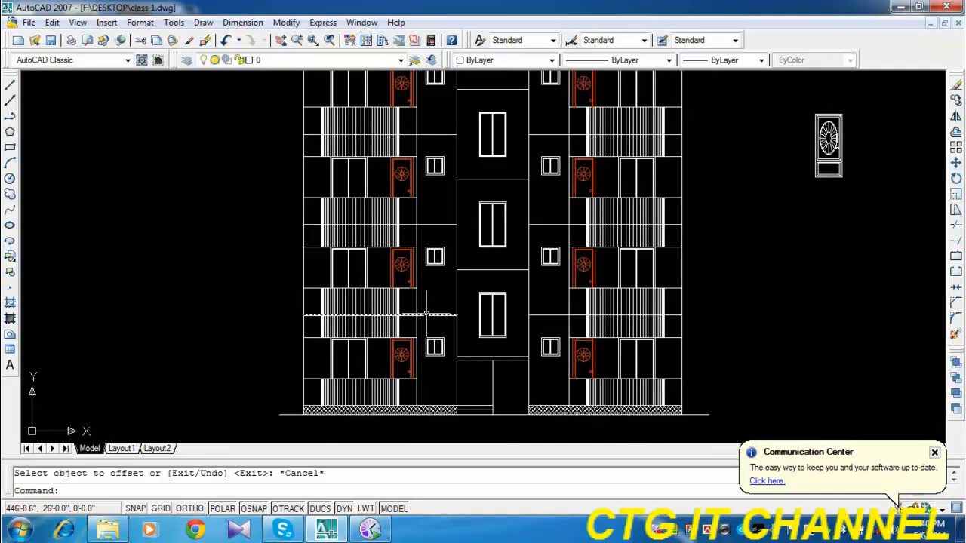
scroll(544, 226, "up", 1)
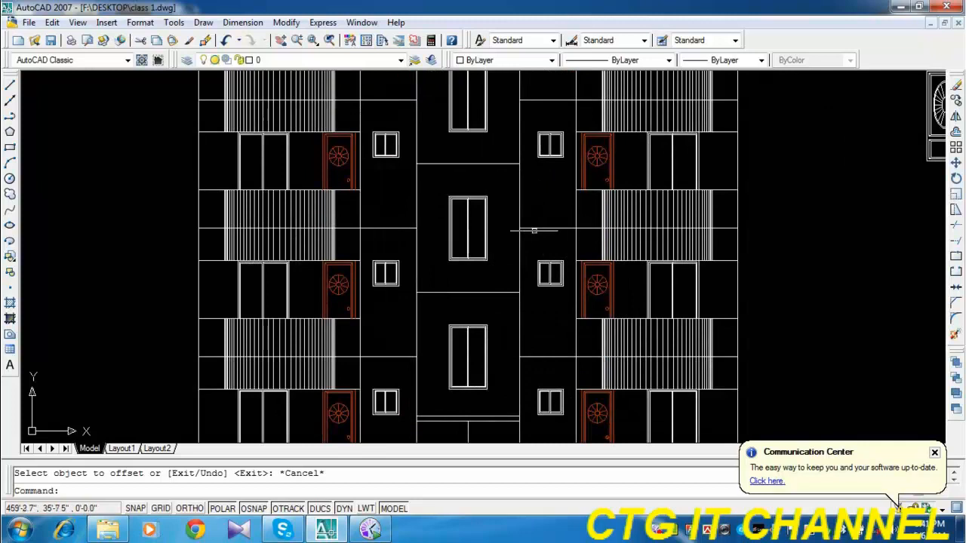
scroll(535, 257, "down", 1)
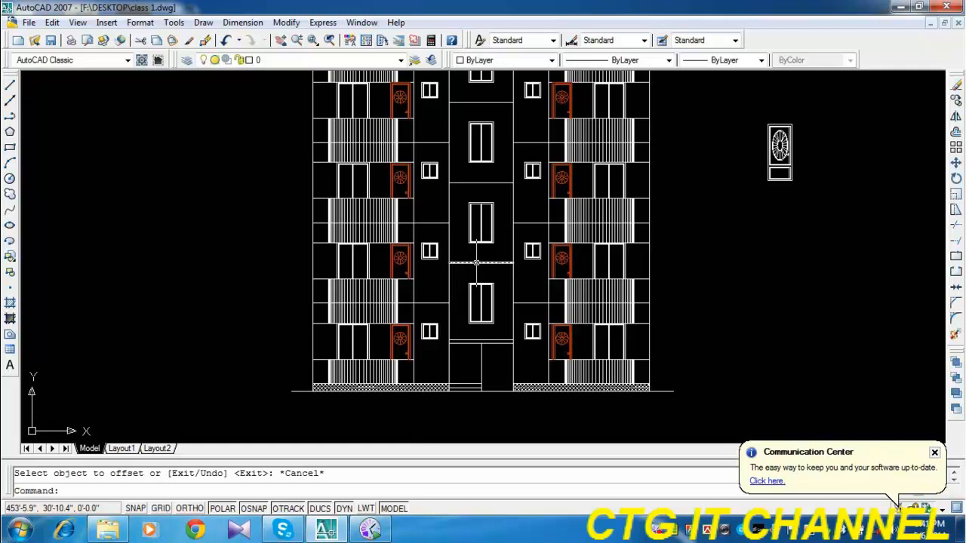
Give the second floor line above the plinth, left of the stair tower, the ACAD...2W100 dashed linetype and the colour cyan.
scroll(433, 324, "up", 3)
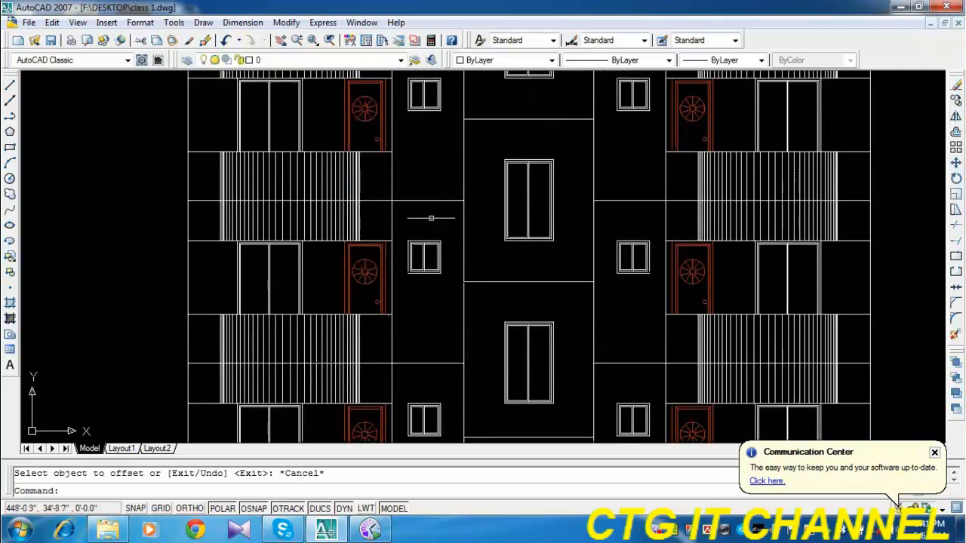
left_click(437, 189)
left_click(416, 211)
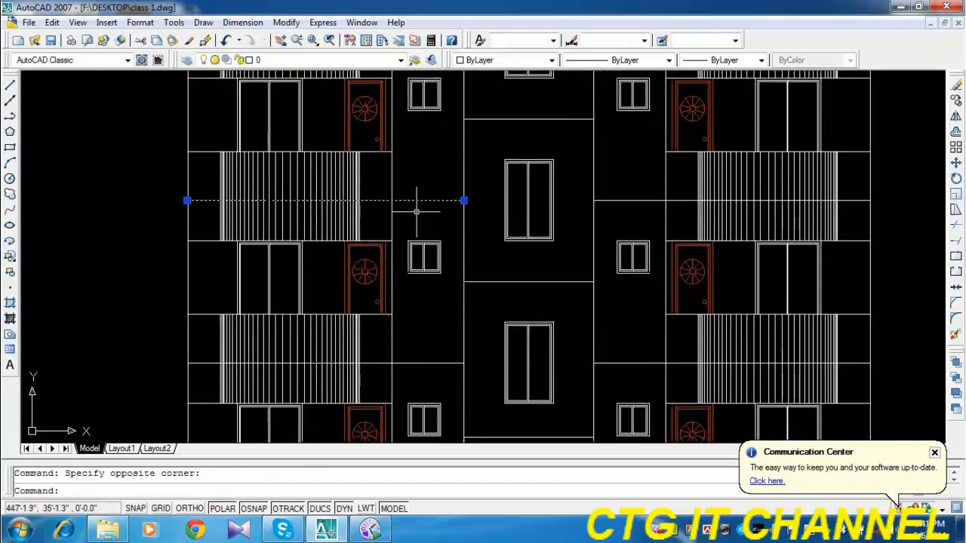
left_click(611, 60)
left_click(612, 100)
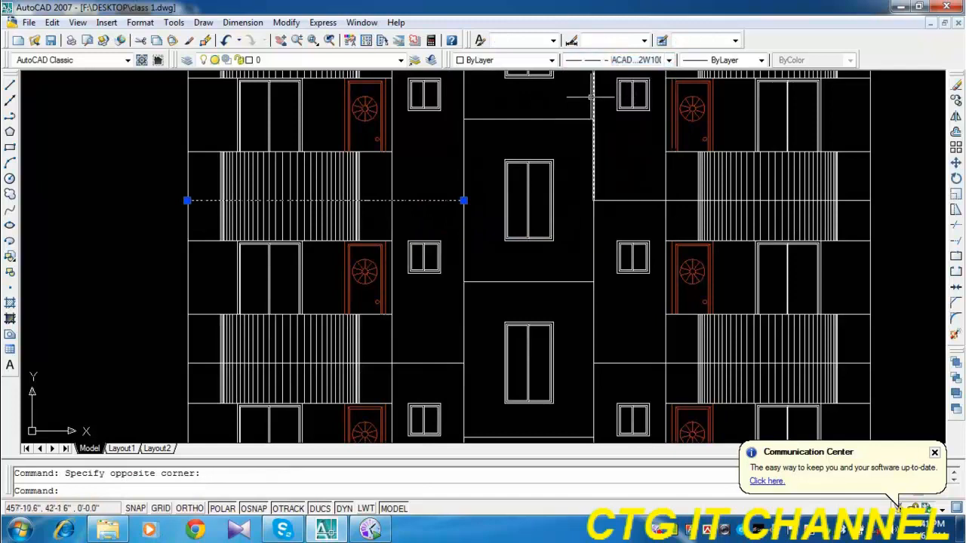
left_click(479, 61)
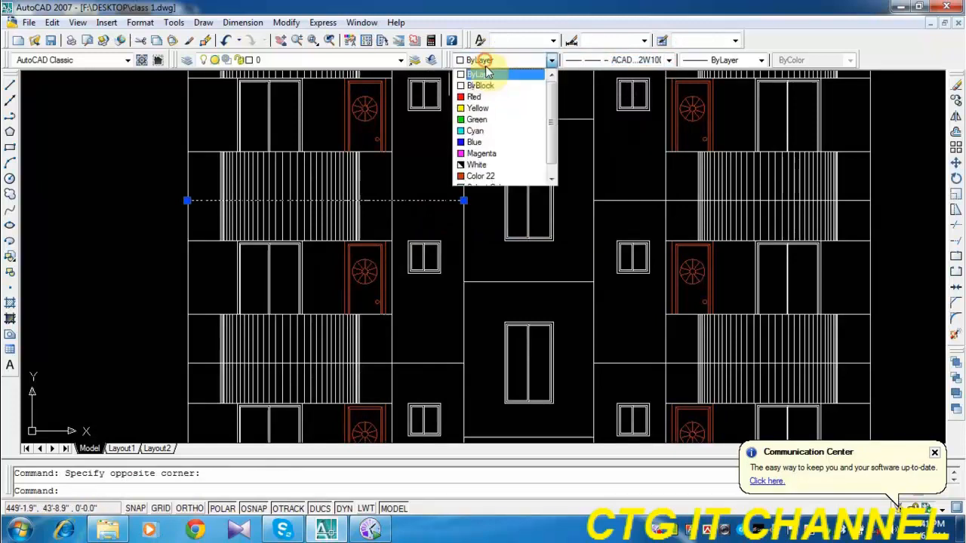
left_click(488, 127)
key("Escape")
scroll(430, 290, "down", 2)
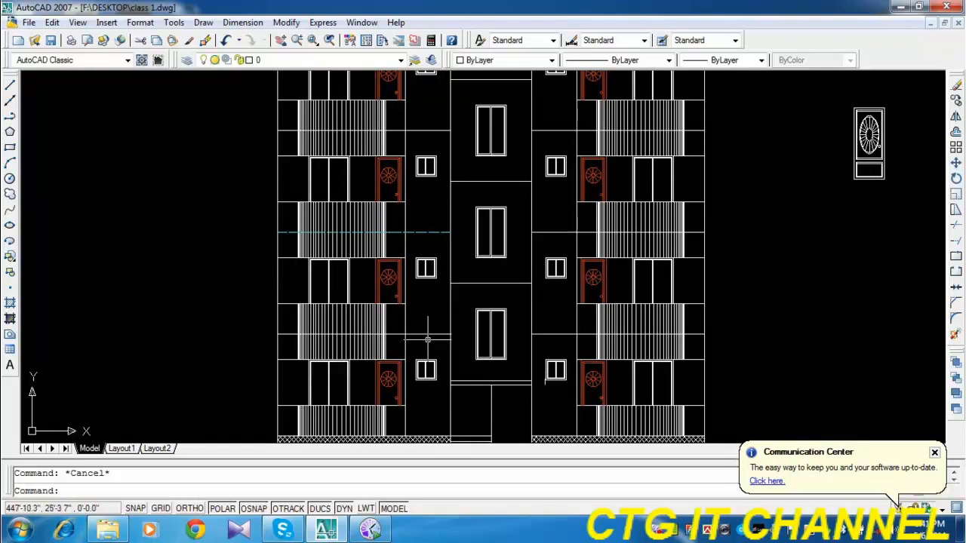
Match the cyan dashed line's properties onto the other floor lines left of the stair tower.
left_click(205, 40)
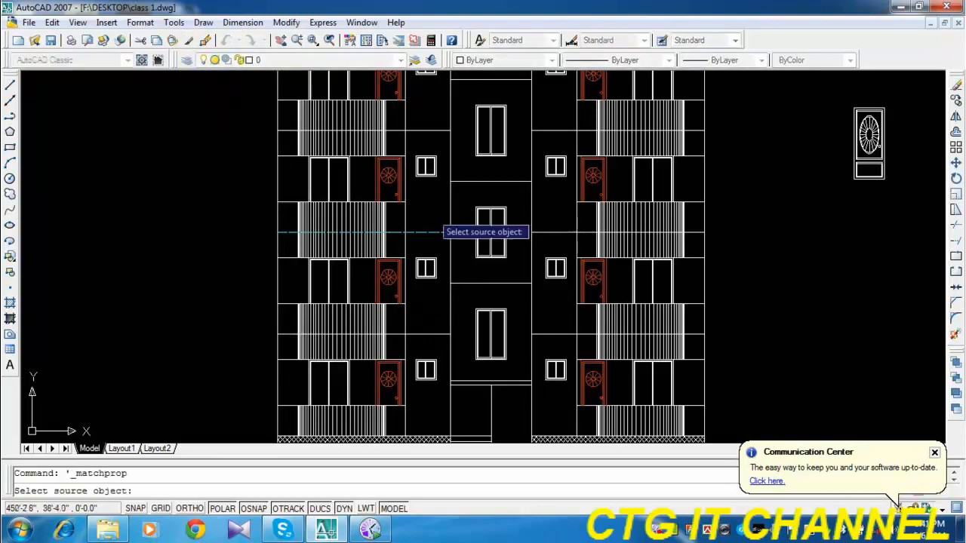
left_click(436, 234)
left_click(449, 326)
left_click(440, 362)
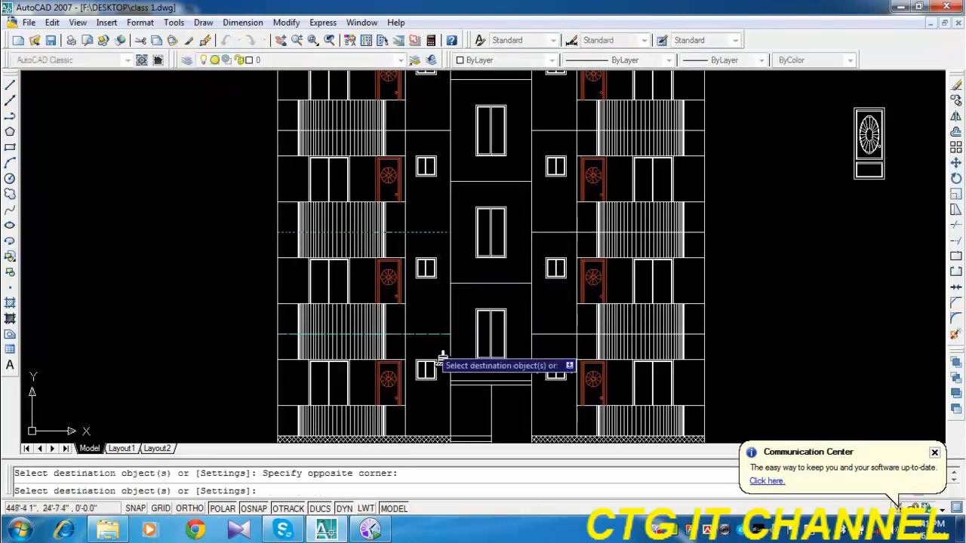
middle_click_drag(440, 362, 409, 379)
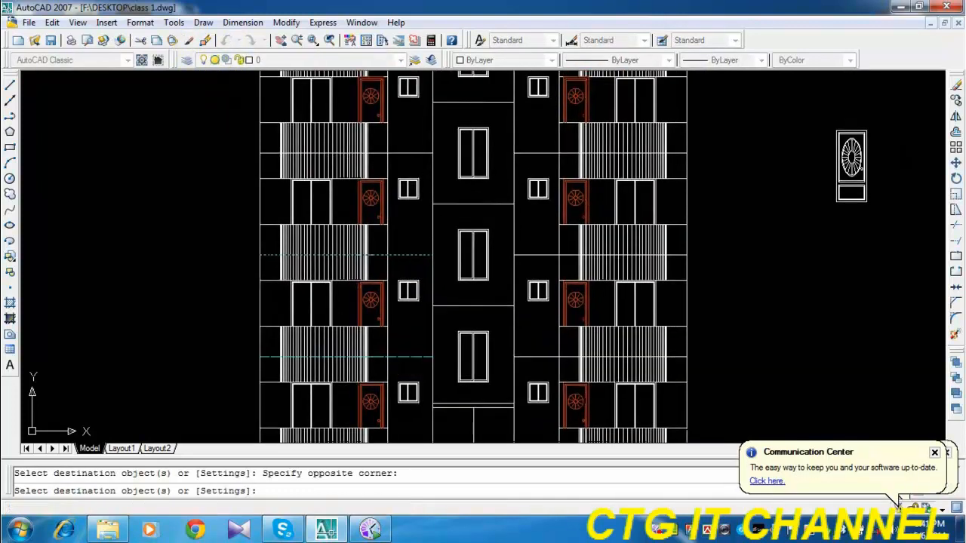
left_click(419, 153)
middle_click_drag(420, 132, 423, 283)
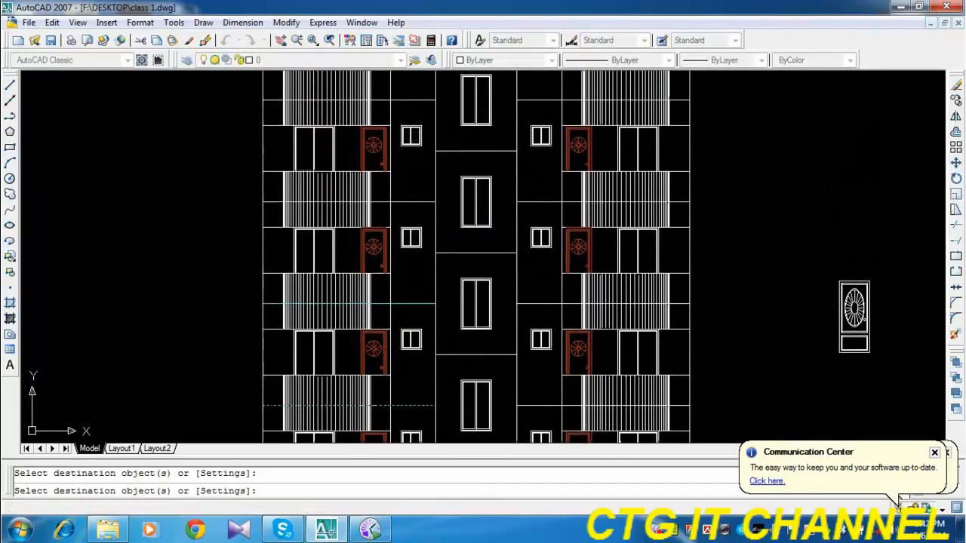
left_click(417, 113)
left_click(411, 114)
middle_click_drag(409, 113, 412, 234)
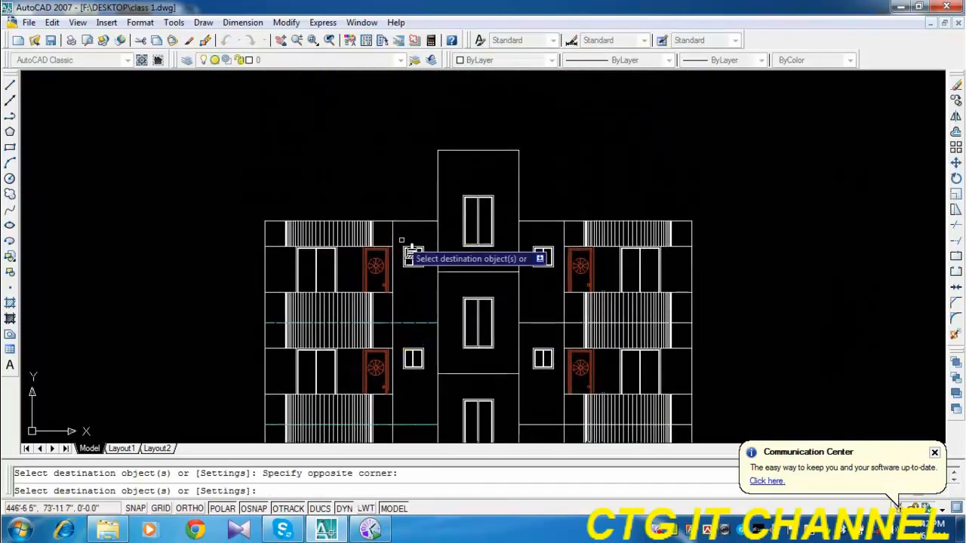
Apply the same cyan dashed properties to the horizontal floor lines across the stair tower, from the top storey down.
mouse_move(453, 295)
middle_mouse_down()
mouse_move(431, 219)
mouse_move(414, 229)
middle_mouse_up()
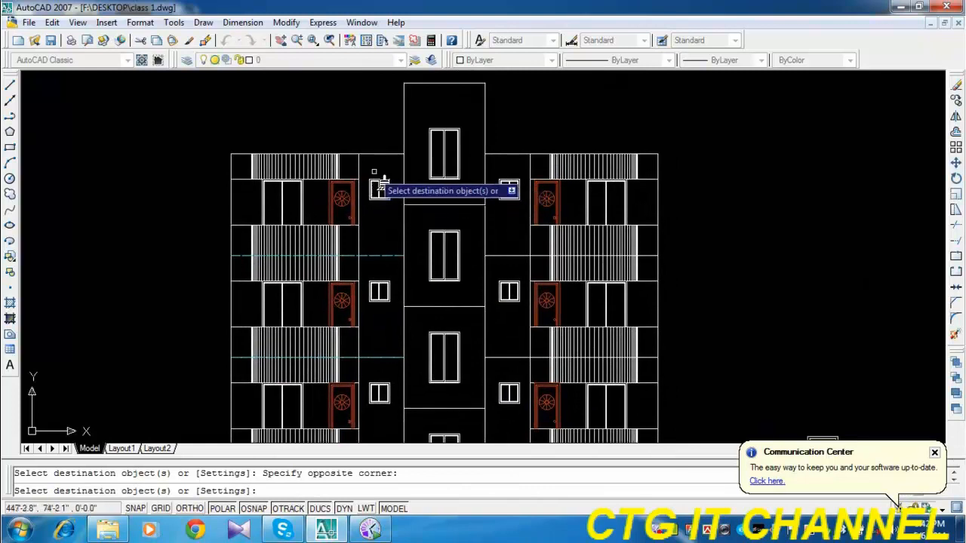
middle_click_drag(421, 257, 402, 210)
left_click(448, 159)
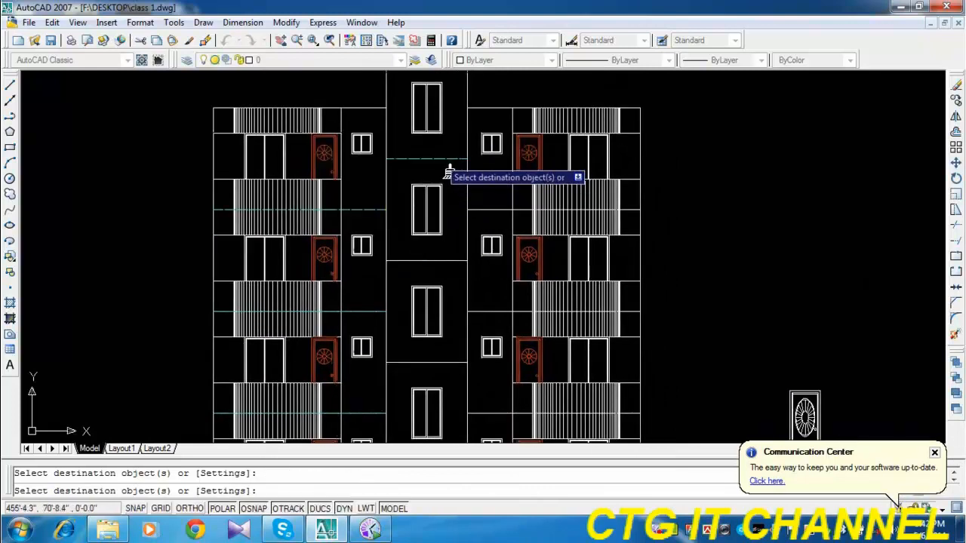
left_click(452, 245)
left_click(427, 270)
middle_click_drag(453, 360, 447, 275)
left_click(446, 276)
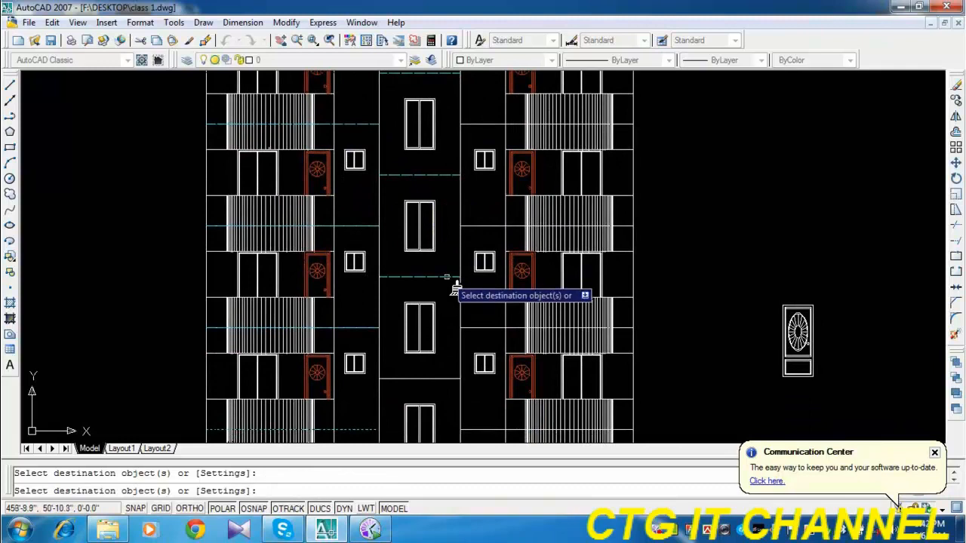
middle_click_drag(451, 343, 436, 263)
left_click(424, 276)
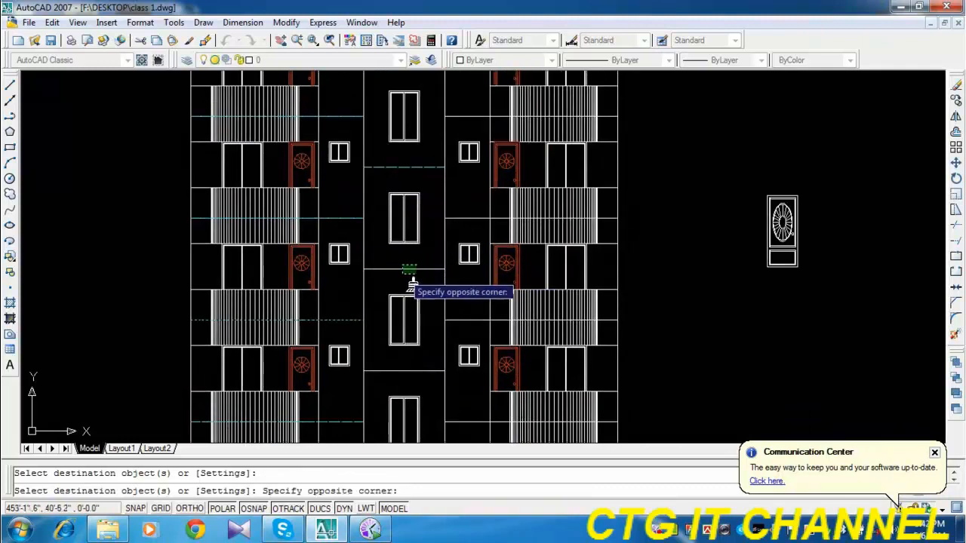
left_click(450, 316)
middle_click_drag(449, 315, 423, 155)
left_click(394, 242)
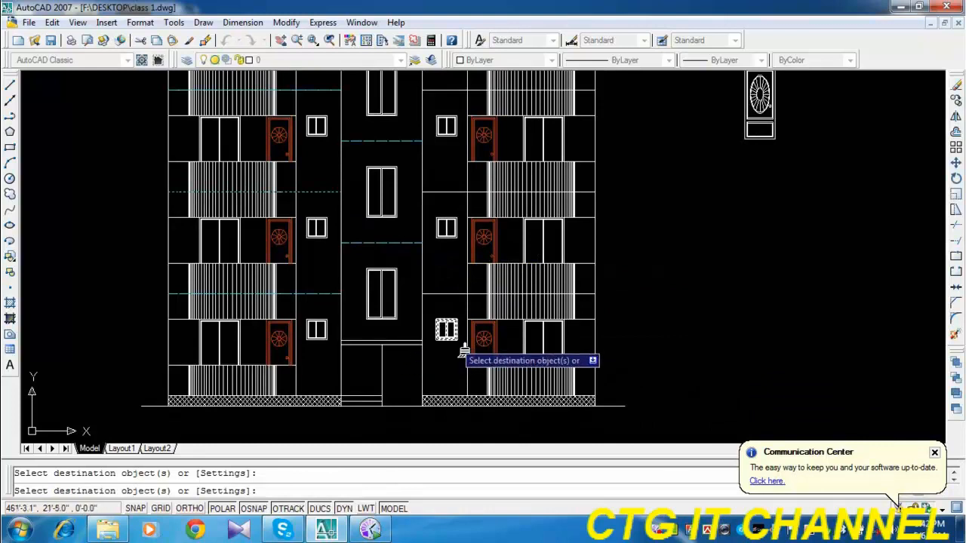
Match the cyan dashed properties onto the floor lines right of the stair tower, from the lowest storey upward.
left_click(446, 301)
left_click(443, 289)
left_click(438, 199)
left_click(436, 182)
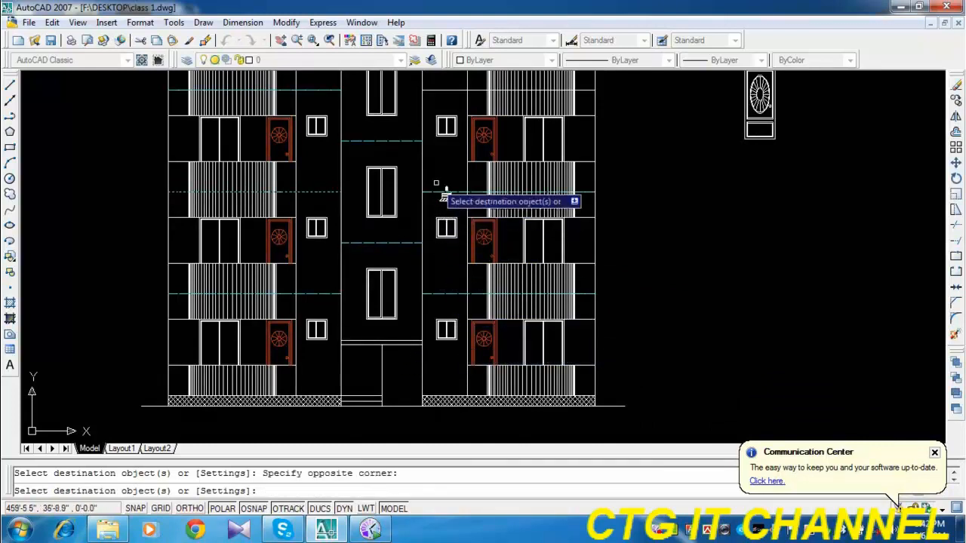
middle_click_drag(436, 183, 451, 354)
left_click(457, 267)
left_click(451, 252)
middle_click_drag(459, 233, 460, 328)
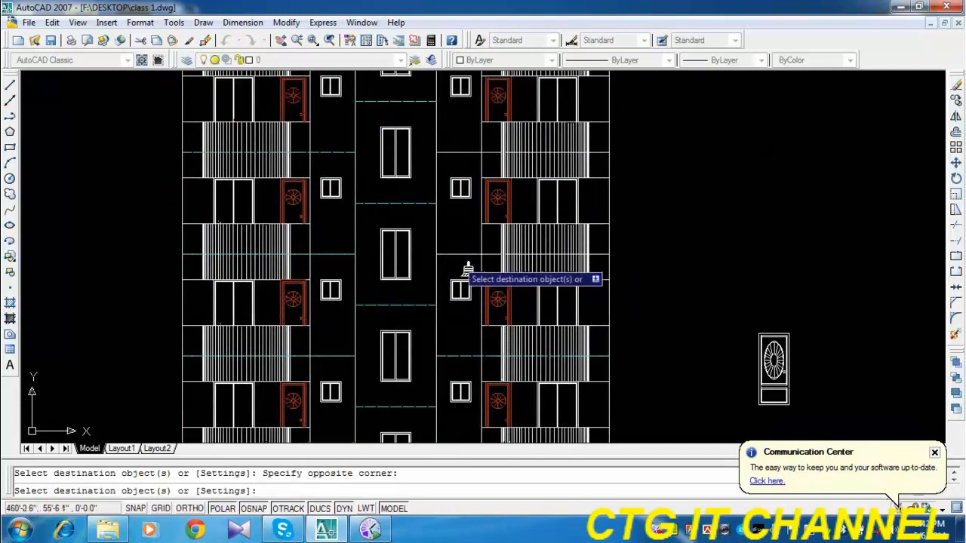
left_click(459, 255)
middle_click_drag(462, 230, 451, 339)
left_click(450, 262)
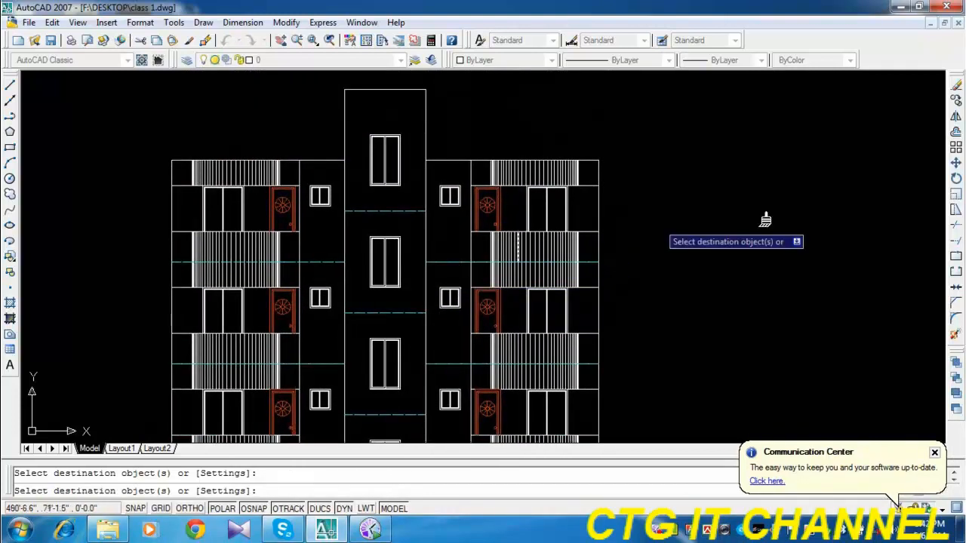
right_click(764, 220)
left_click(798, 209)
Erase the duplicate line lying over the cyan dashed floor line left of the stair tower at a middle storey.
scroll(312, 263, "up", 3)
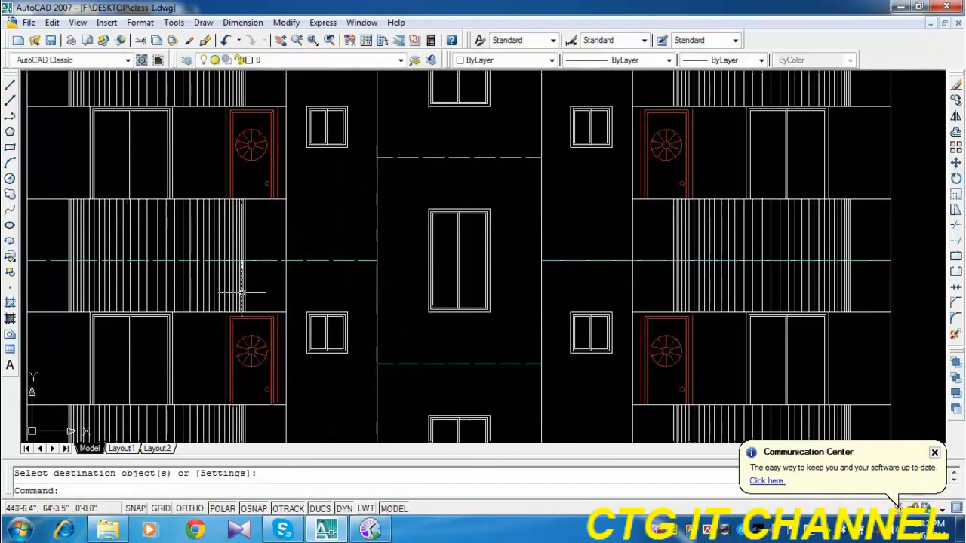
scroll(241, 291, "down", 3)
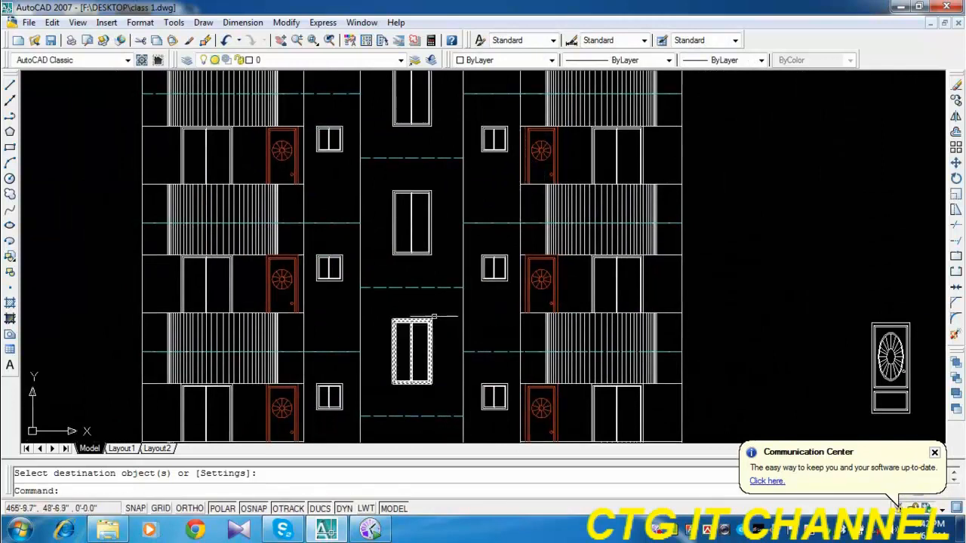
scroll(249, 302, "up", 3)
scroll(445, 226, "up", 2)
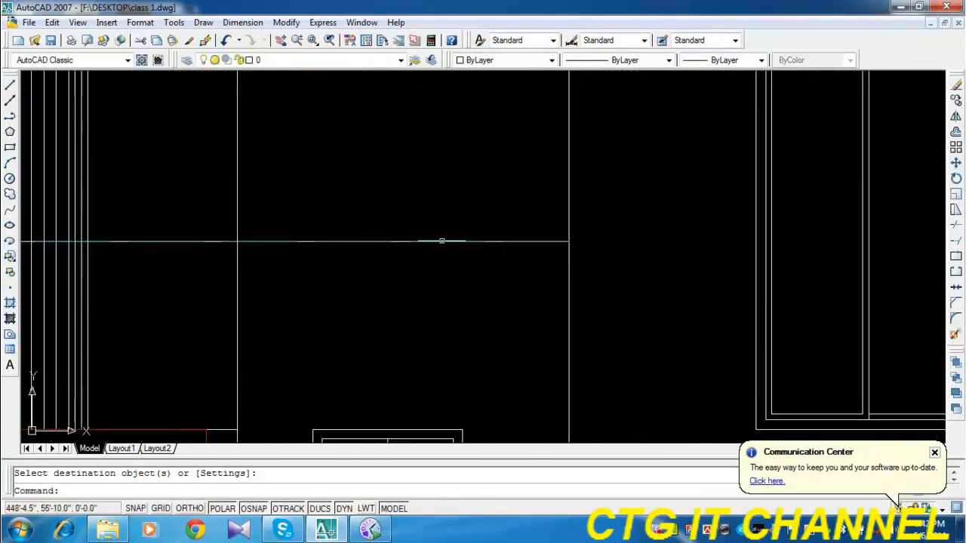
left_click(401, 242)
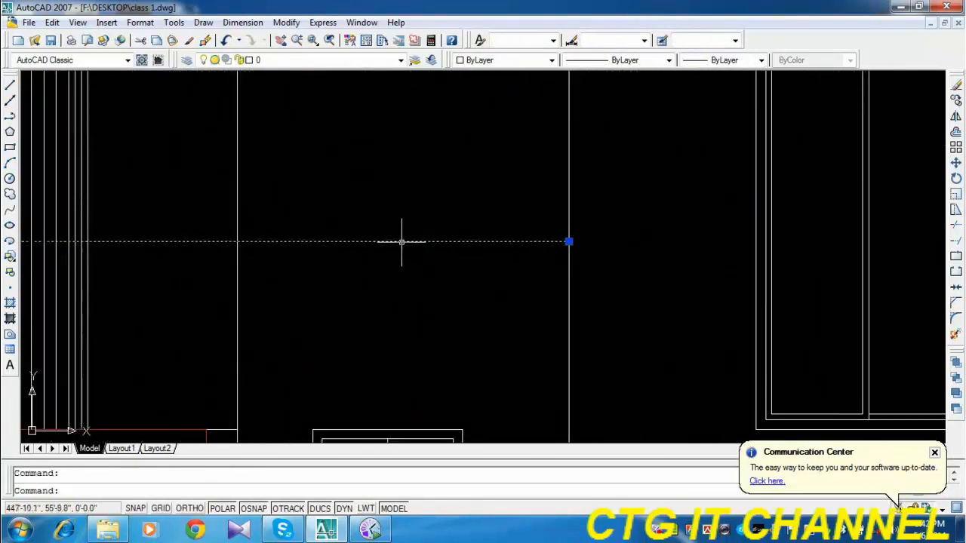
key("Delete")
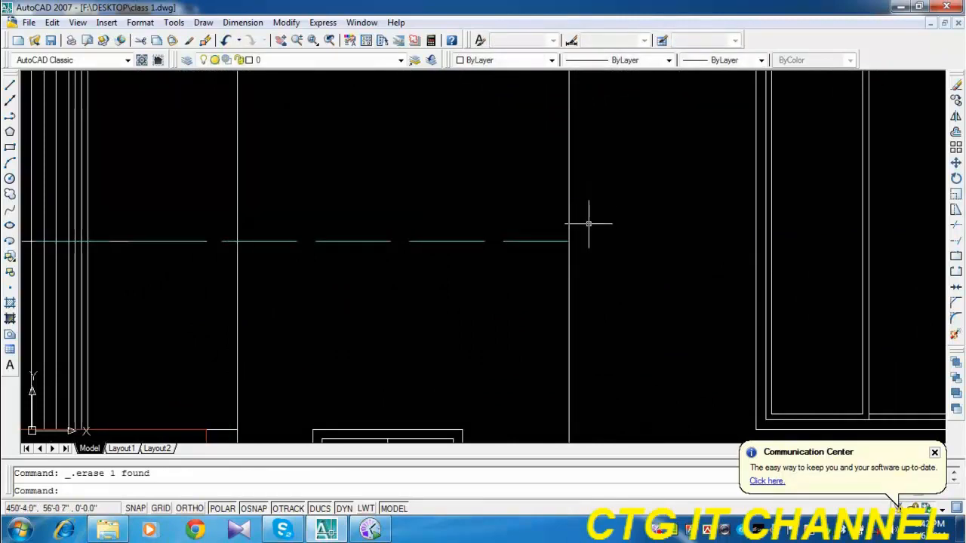
Erase the duplicate lines lying over the cyan dashed floor lines right of the stair tower at the middle storeys.
scroll(591, 219, "down", 2)
scroll(651, 206, "down", 2)
scroll(635, 302, "up", 4)
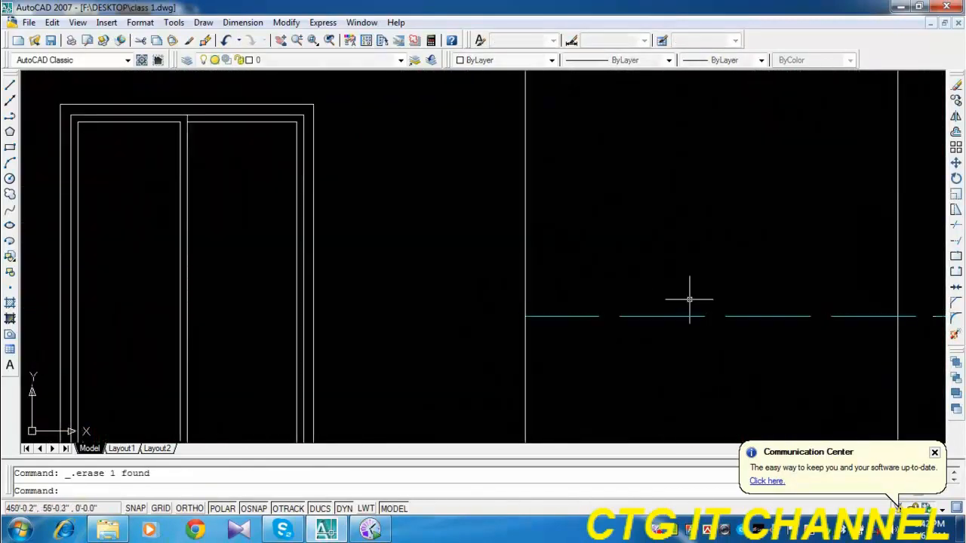
scroll(687, 291, "down", 3)
scroll(676, 217, "up", 5)
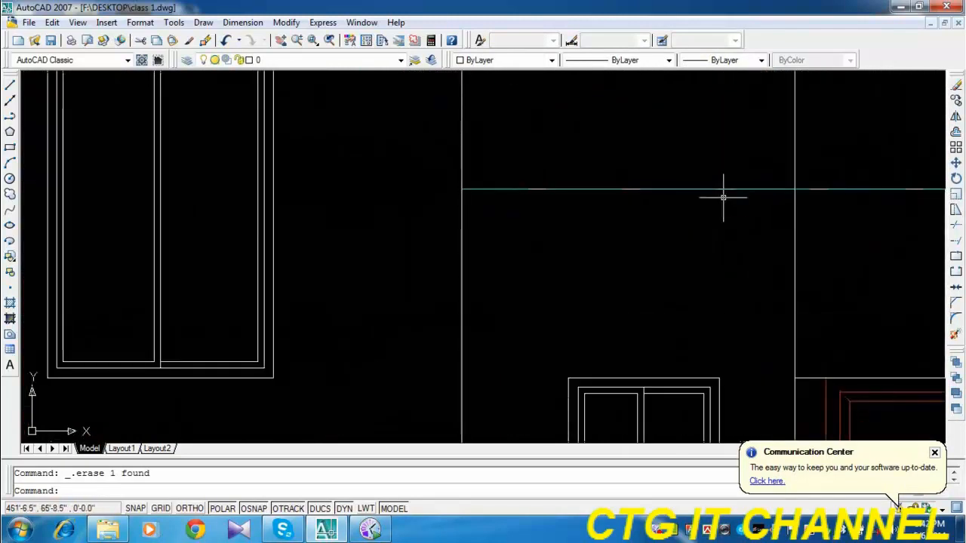
left_click(725, 190)
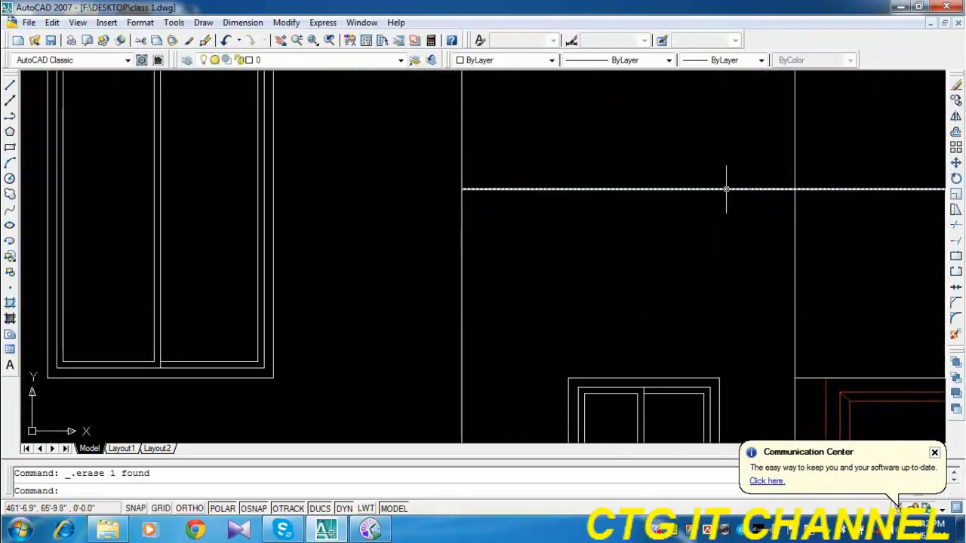
scroll(690, 269, "down", 5)
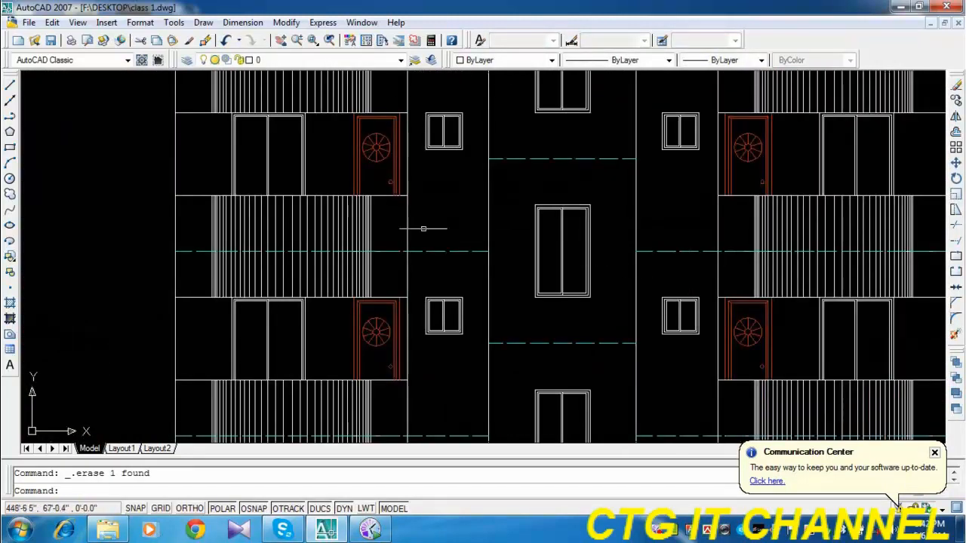
Check the roof line, and erase the duplicate line lying over a lower floor line left of the stair tower.
scroll(445, 256, "up", 5)
scroll(428, 157, "up", 3)
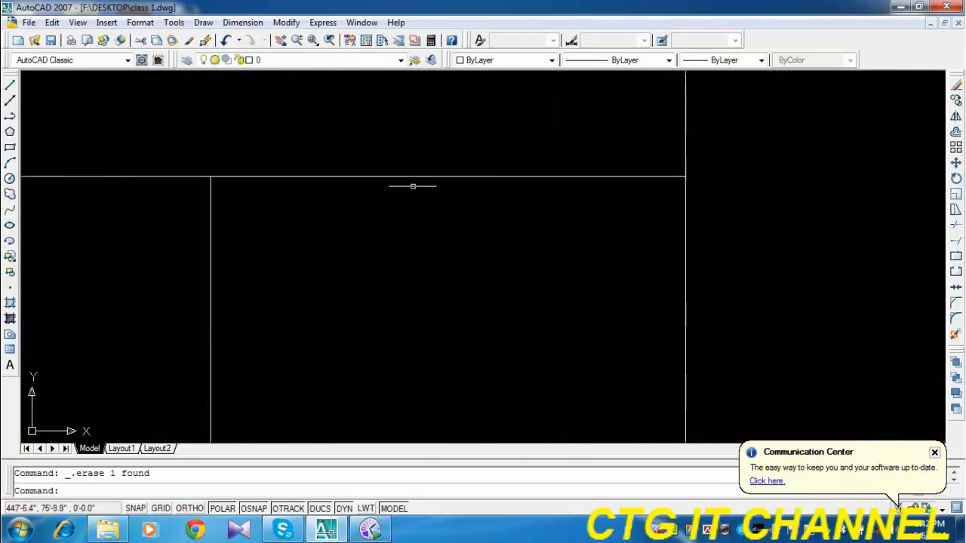
scroll(537, 175, "down", 8)
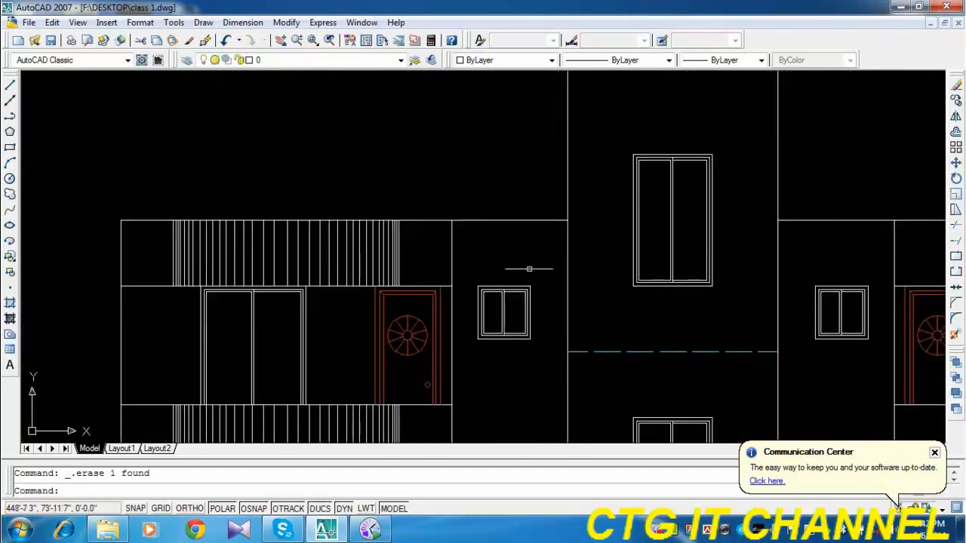
middle_click_drag(518, 410, 503, 378)
scroll(503, 378, "up", 6)
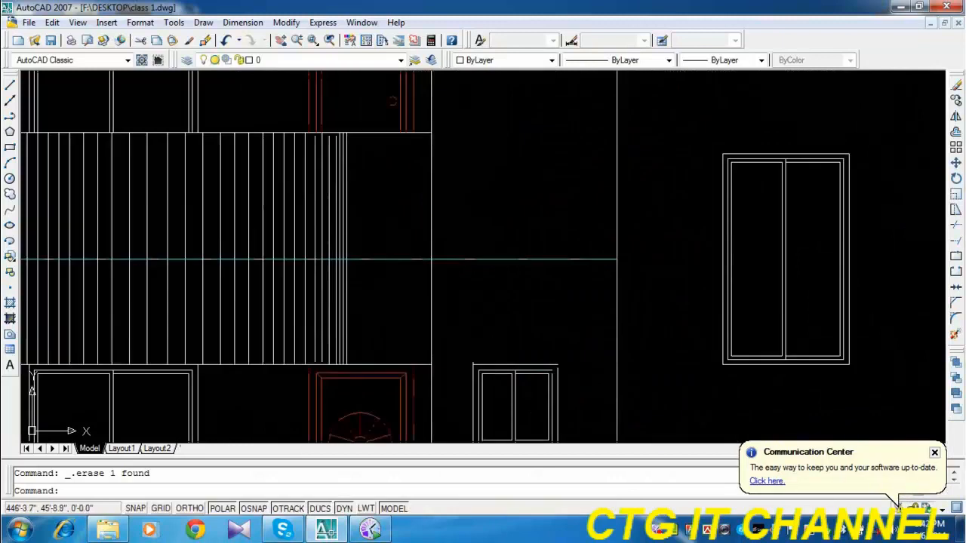
scroll(490, 260, "down", 4)
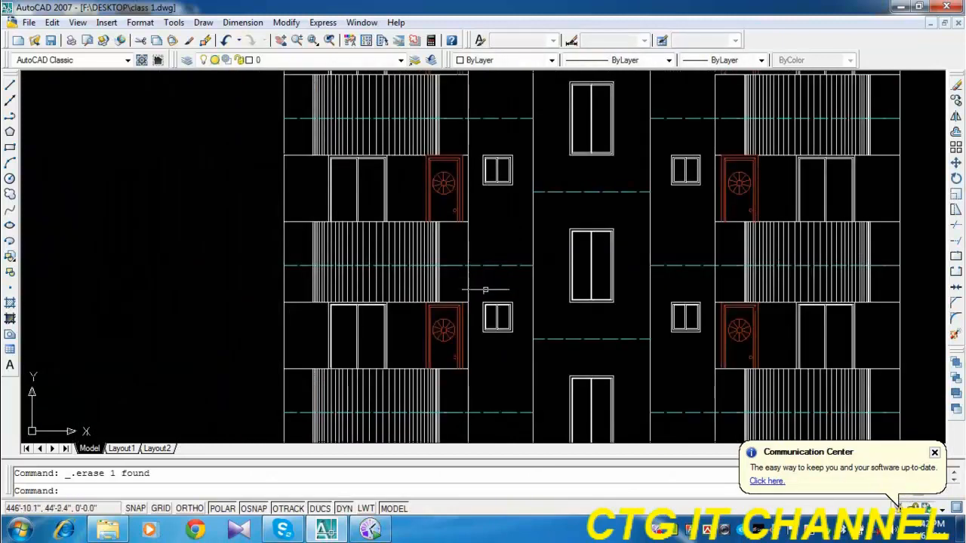
Give the ground line beneath the elevation a 0.50 mm lineweight and turn on lineweight display.
mouse_move(516, 391)
middle_mouse_down()
mouse_move(440, 308)
mouse_move(405, 159)
middle_mouse_up()
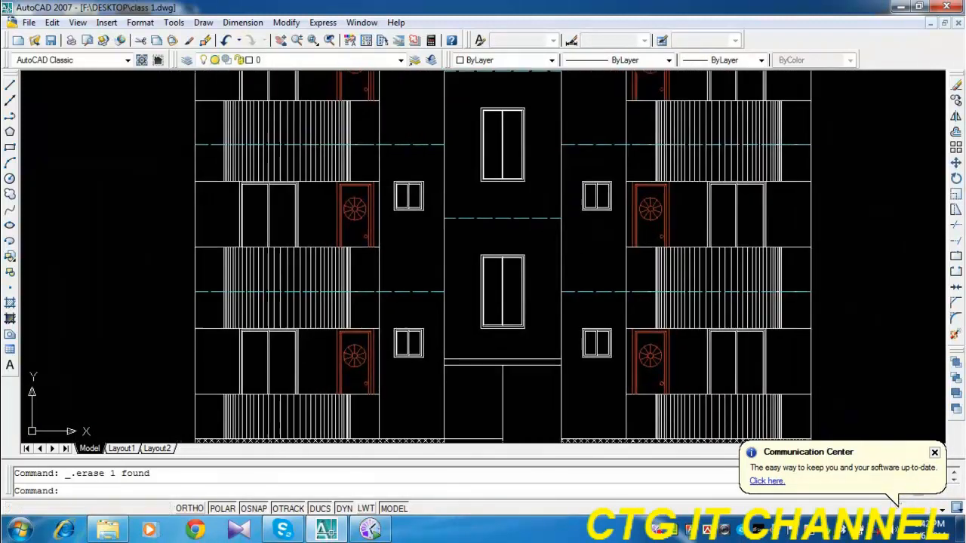
middle_click_drag(453, 215, 441, 367)
scroll(467, 356, "down", 3)
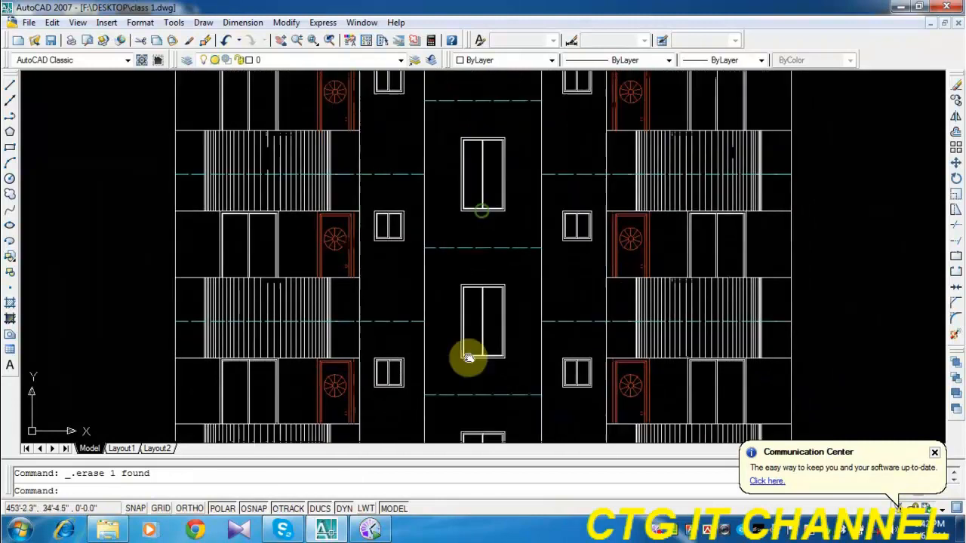
scroll(462, 337, "down", 3)
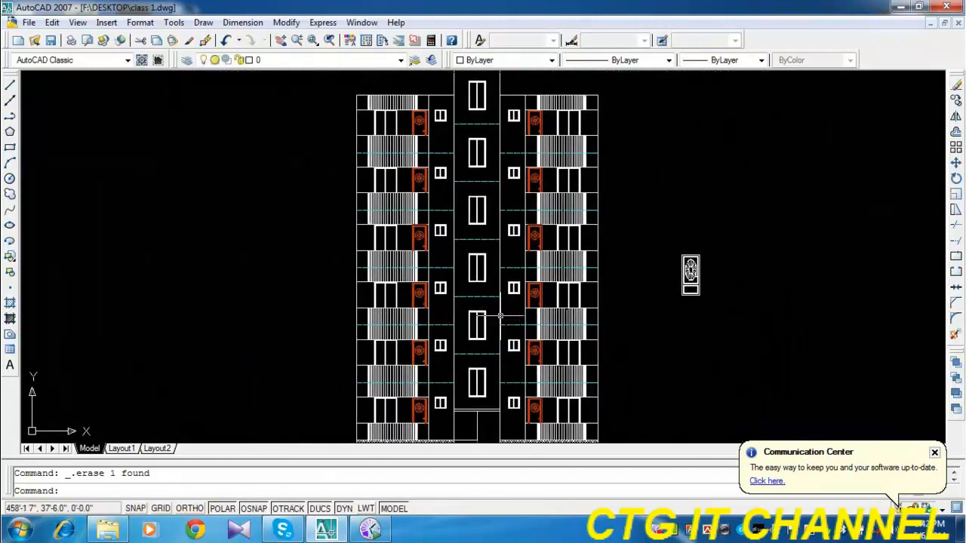
scroll(497, 322, "down", 2)
middle_click_drag(491, 327, 459, 295)
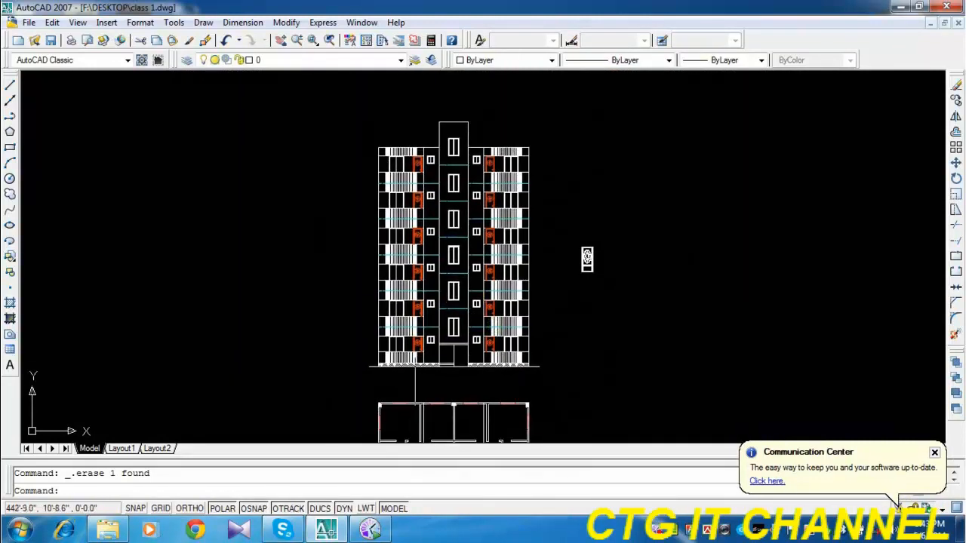
scroll(415, 385, "up", 5)
left_click(344, 345)
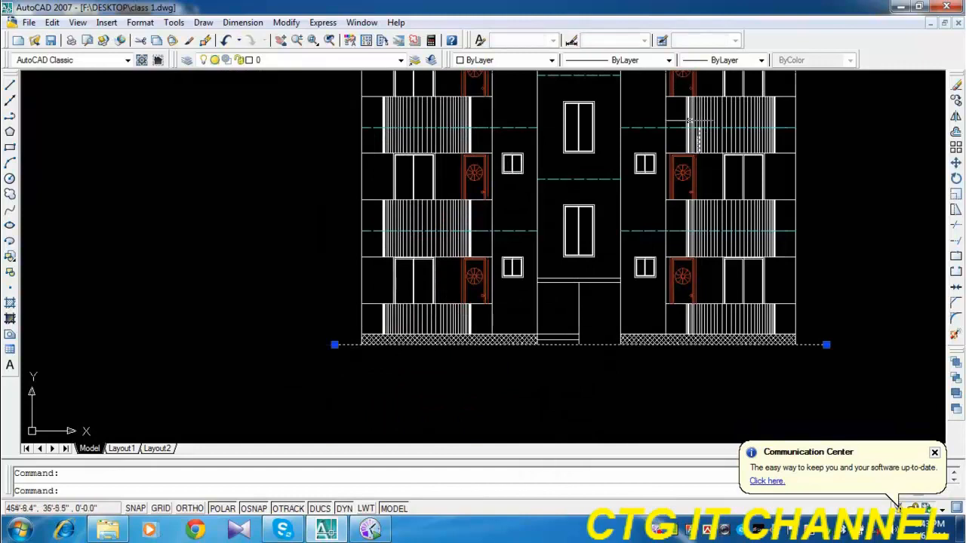
left_click(705, 60)
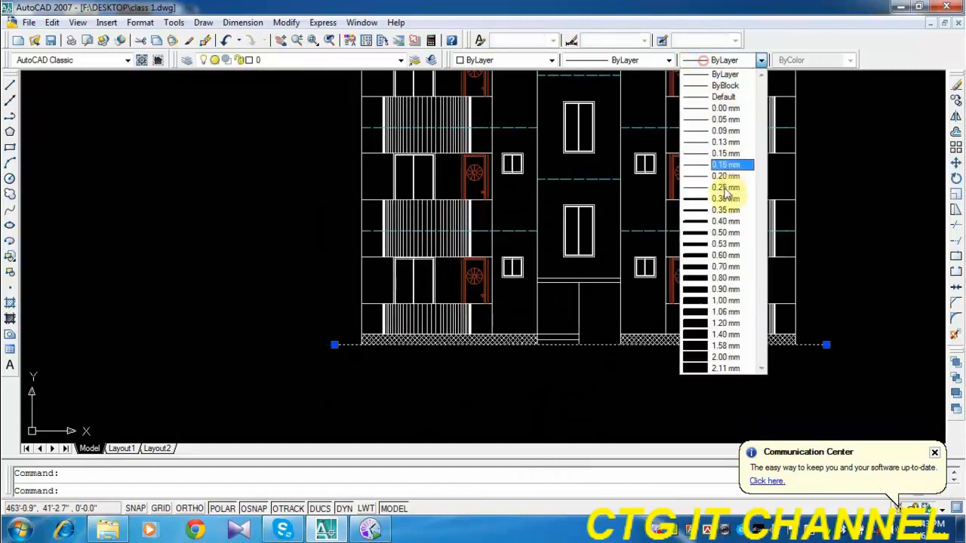
left_click(723, 234)
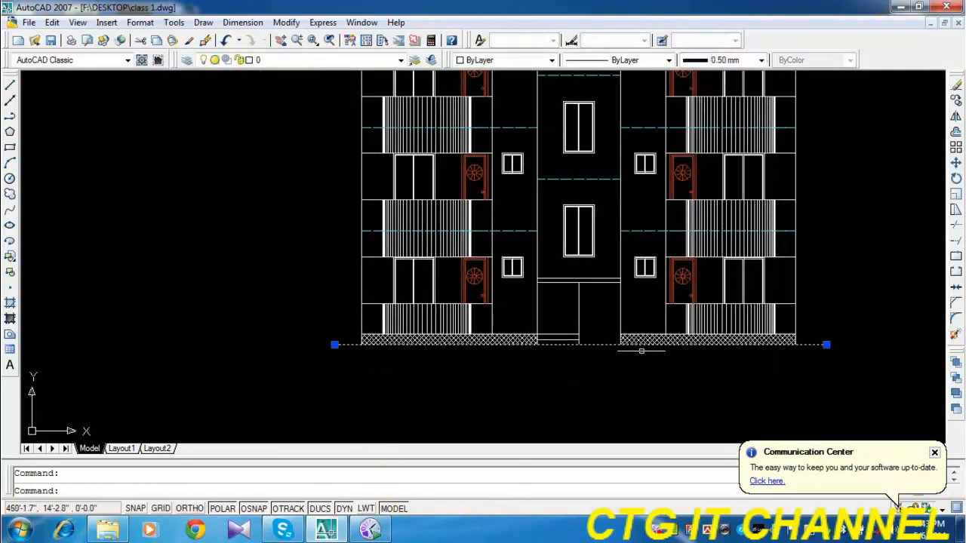
key("Escape")
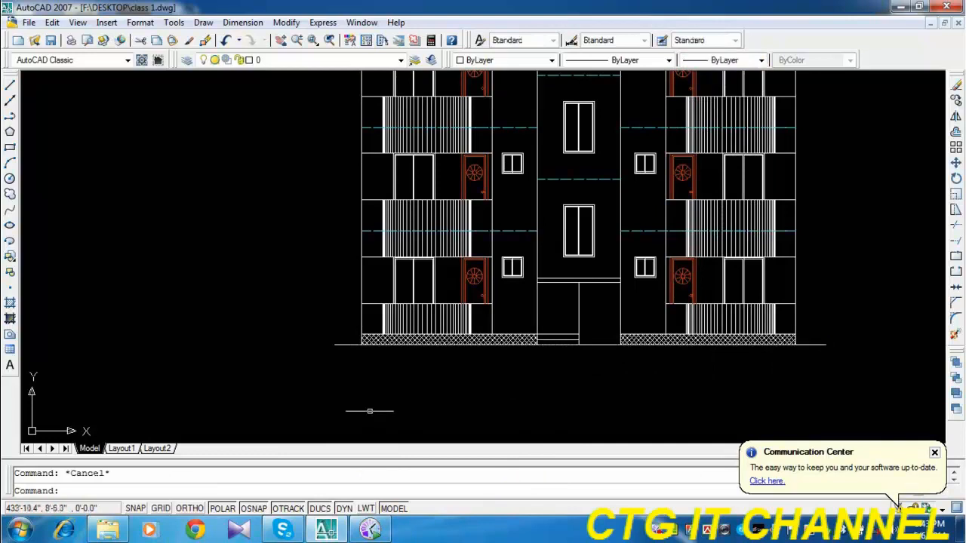
left_click(363, 510)
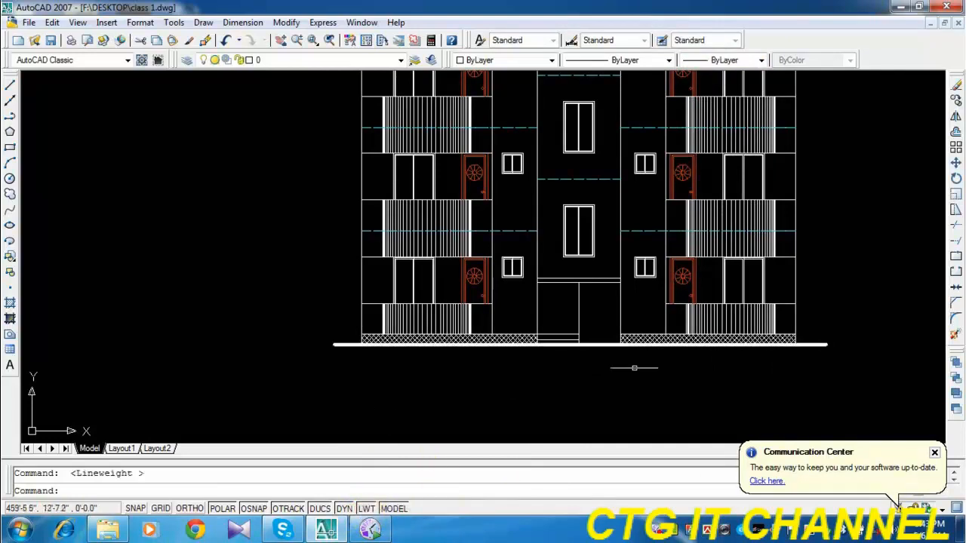
Save the drawing.
scroll(612, 325, "up", 5)
scroll(555, 322, "down", 5)
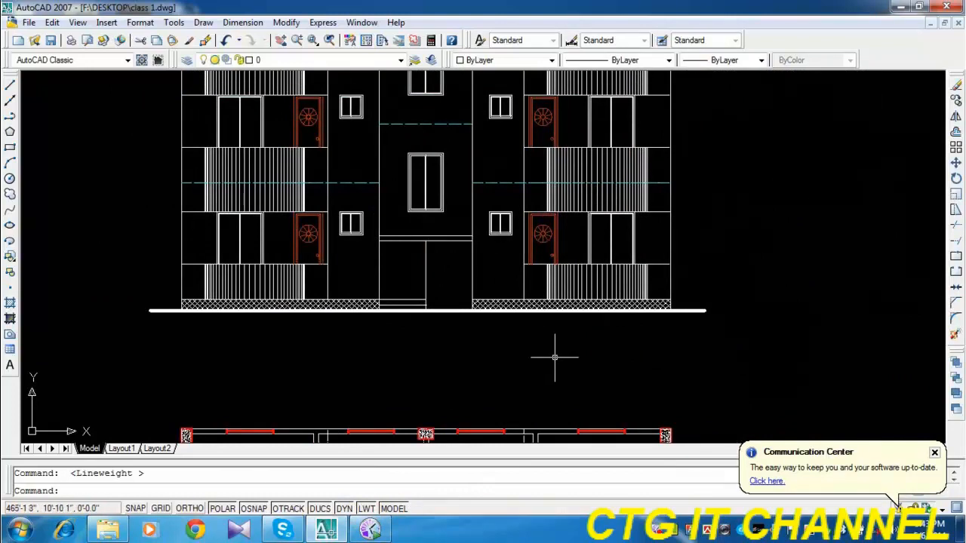
key("ctrl+s")
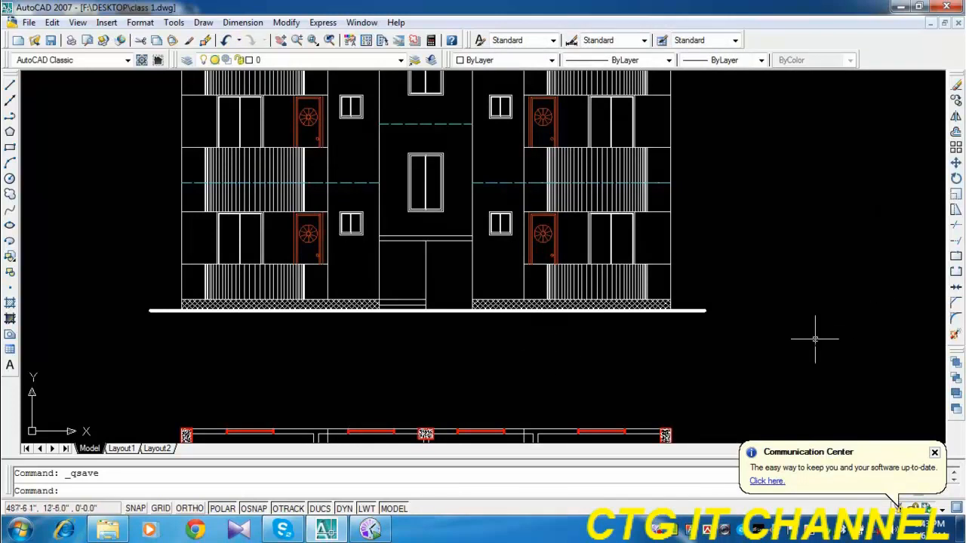
scroll(681, 348, "down", 2)
mouse_move(719, 205)
middle_mouse_down()
mouse_move(614, 319)
mouse_move(565, 431)
mouse_move(594, 407)
middle_mouse_up()
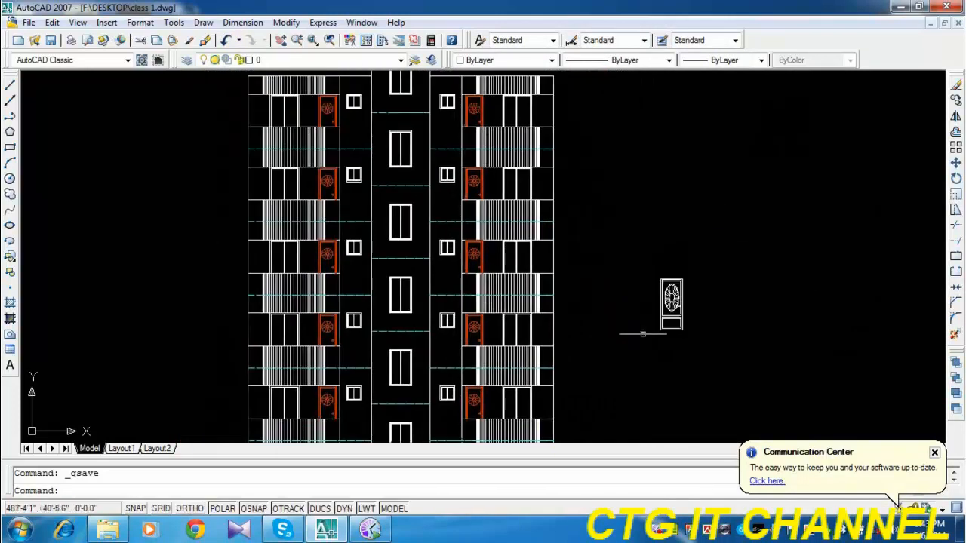
left_click(706, 258)
left_click(636, 369)
key("Escape")
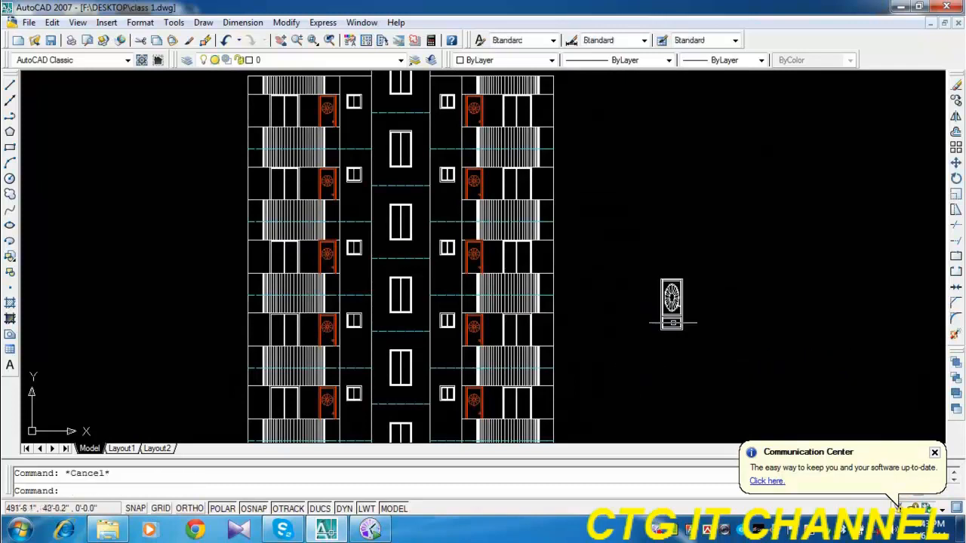
Draw a polyline from the left wing's top outer corner, running 1' outward and 3' straight up.
mouse_move(621, 327)
middle_mouse_down()
mouse_move(631, 415)
mouse_move(629, 359)
middle_mouse_up()
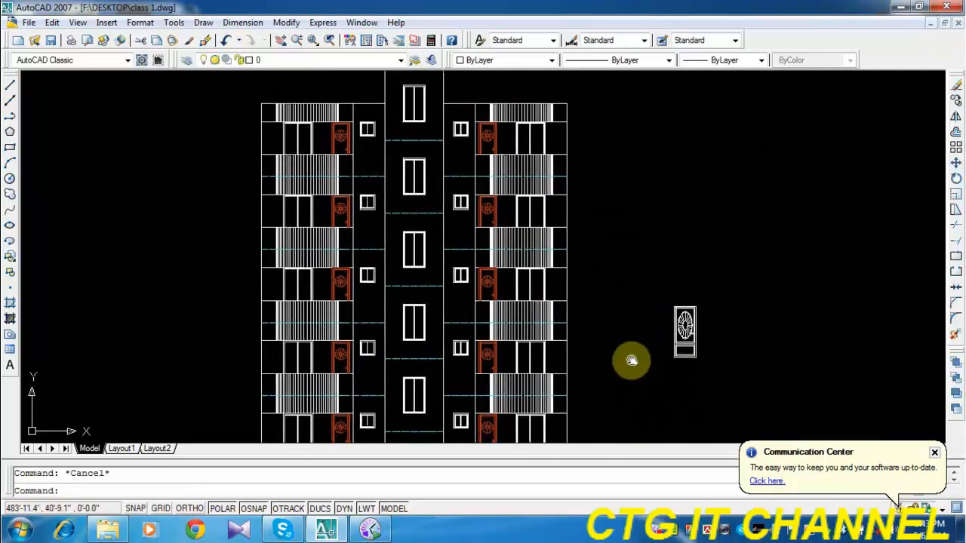
mouse_move(402, 109)
middle_mouse_down()
mouse_move(410, 245)
mouse_move(481, 217)
middle_mouse_up()
scroll(421, 190, "up", 2)
scroll(494, 230, "up", 2)
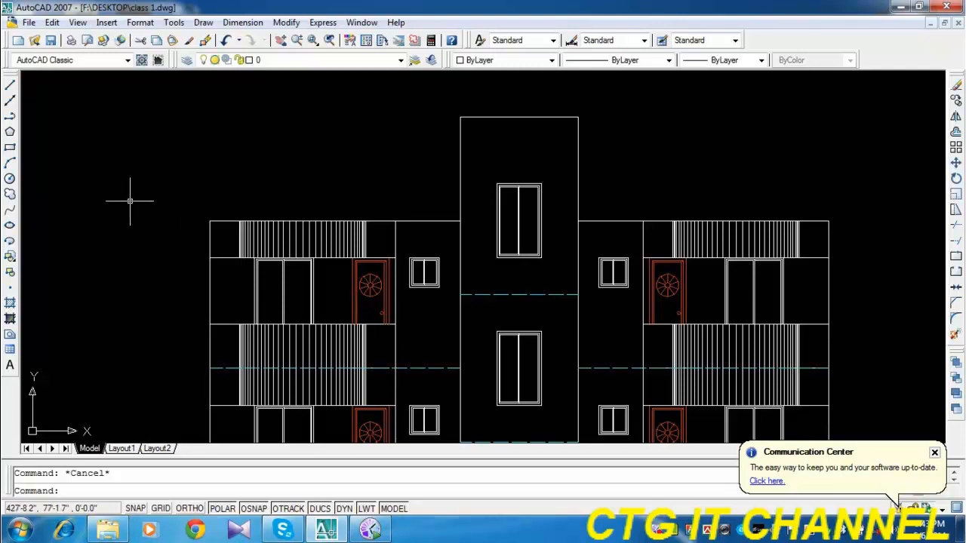
left_click(10, 116)
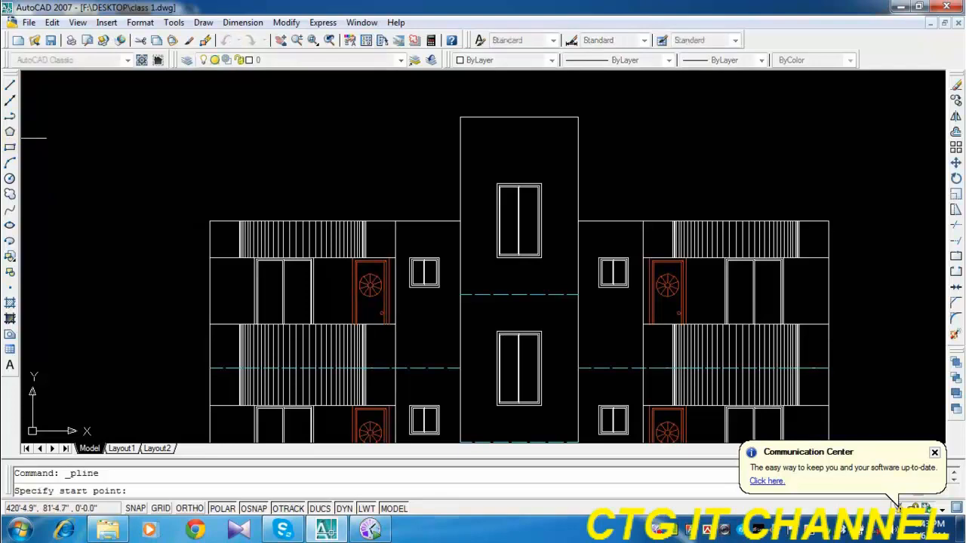
left_click(210, 221)
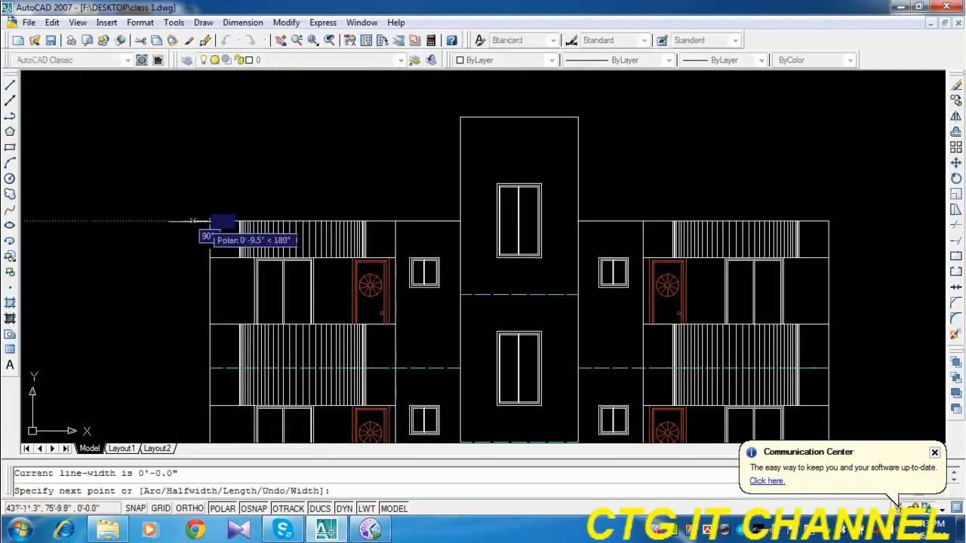
type("1")
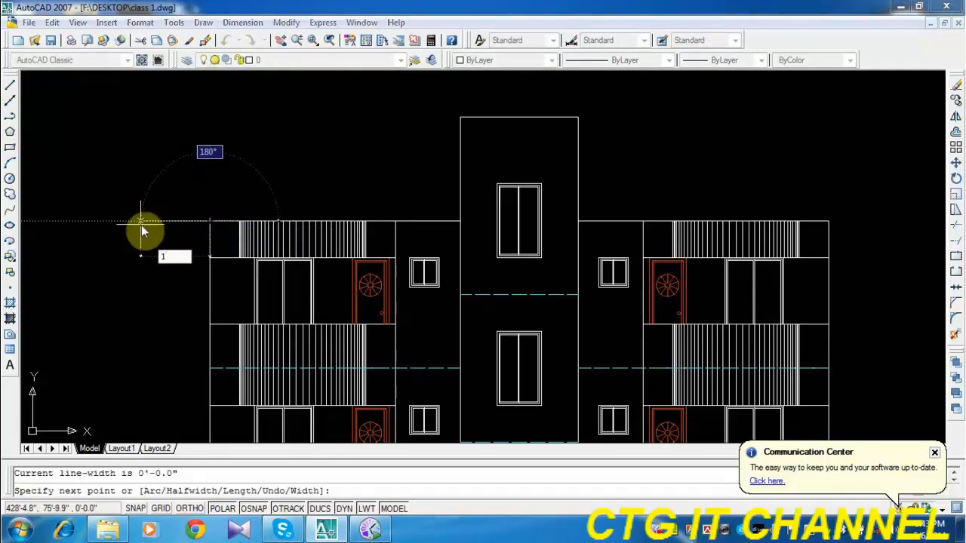
type("'")
key("Return")
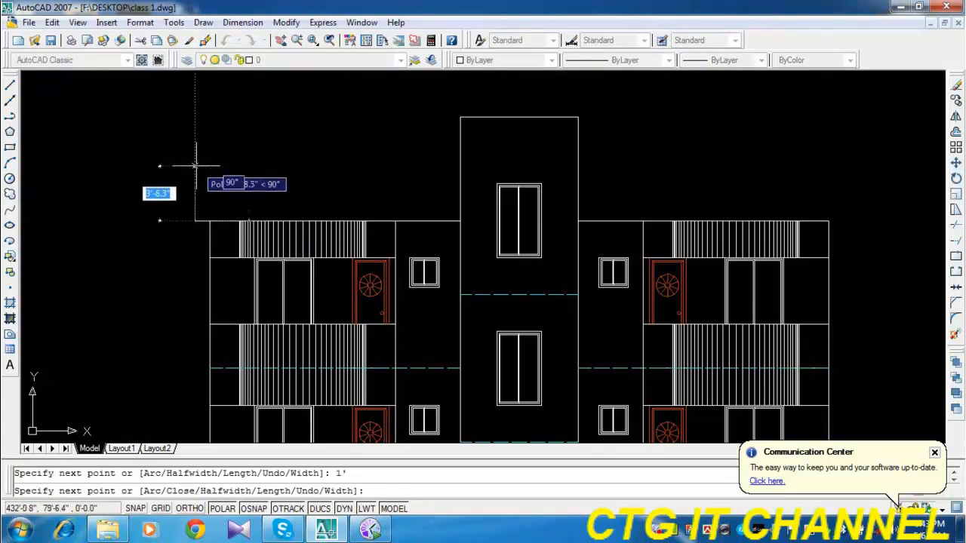
type("3")
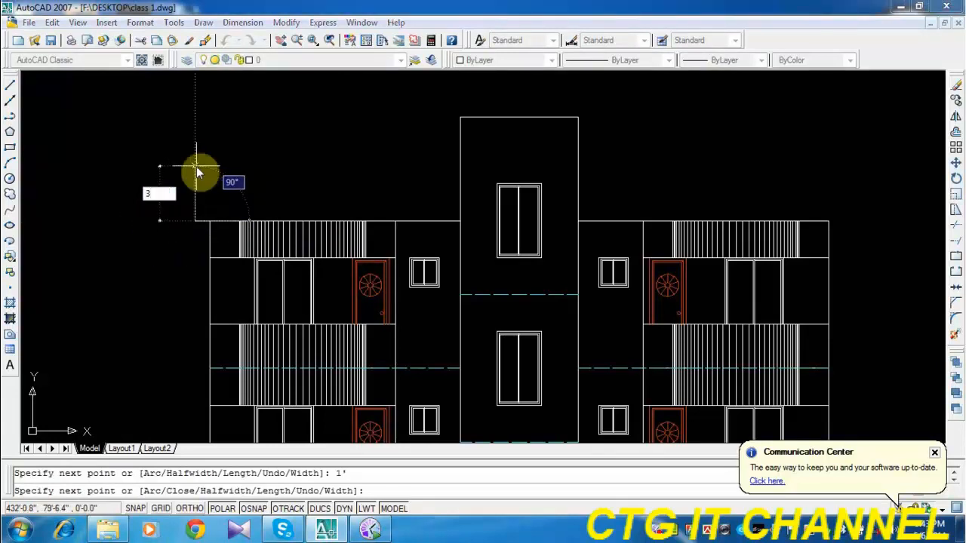
type("'")
key("Return")
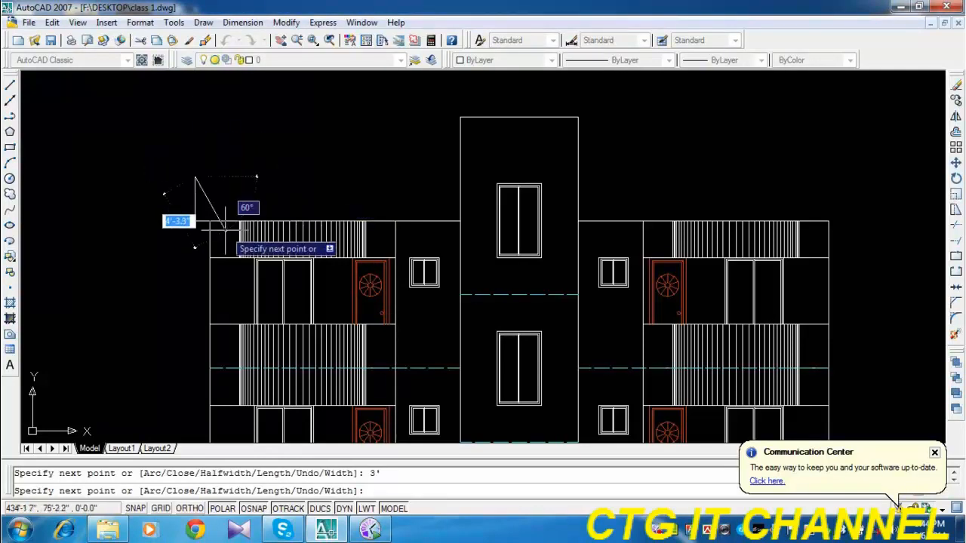
key("Return")
Draw the left parapet's top edge as a horizontal polyline from the 3' upright's upper end to the stair tower wall.
middle_click_drag(517, 273, 417, 285)
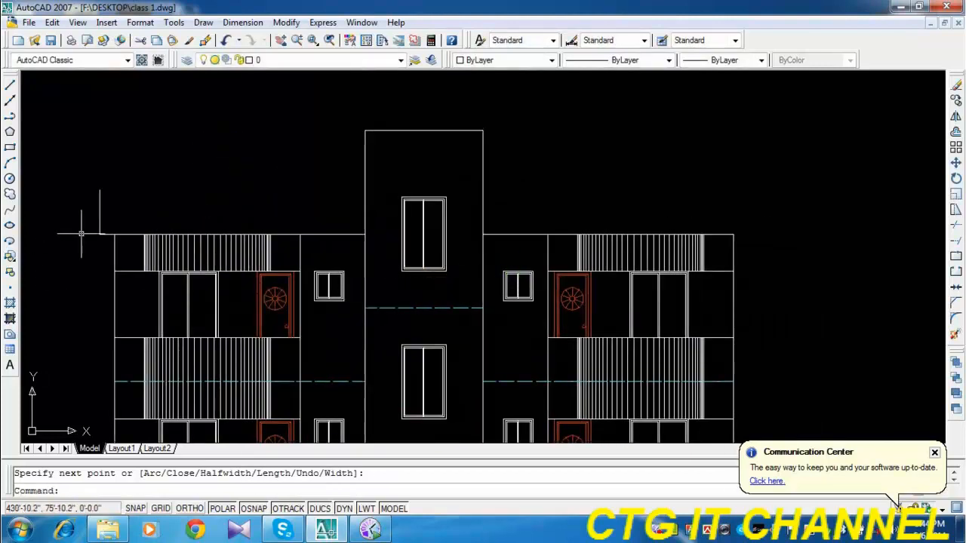
scroll(80, 242, "up", 2)
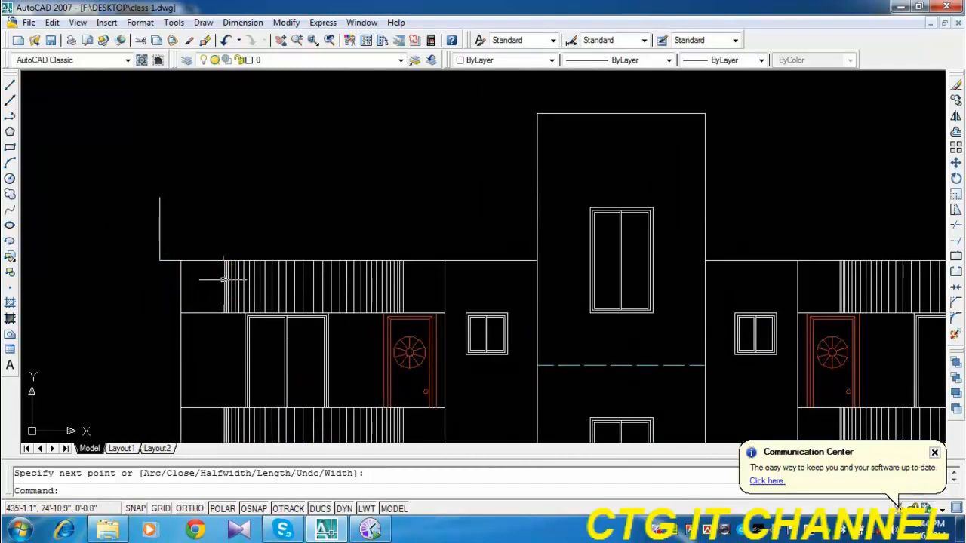
left_click(10, 116)
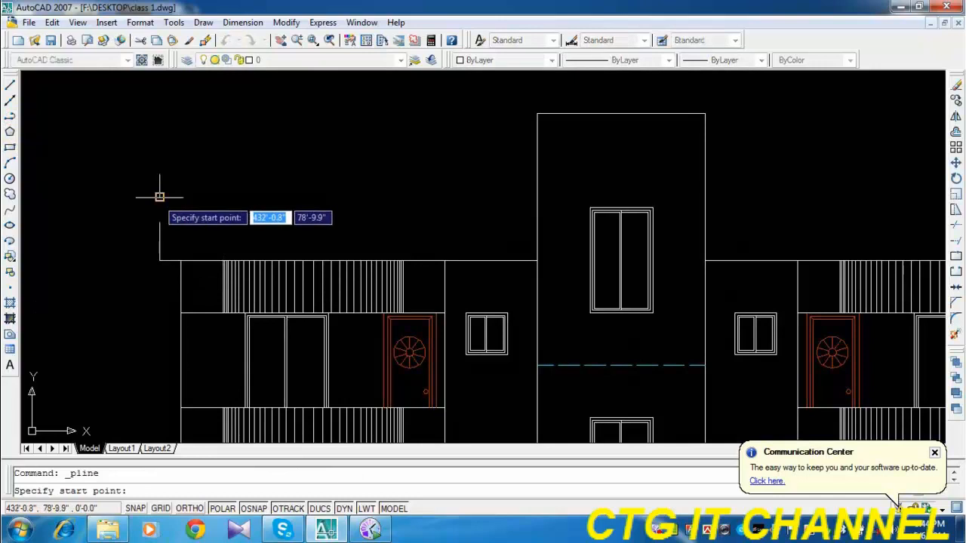
left_click(159, 197)
left_click(536, 197)
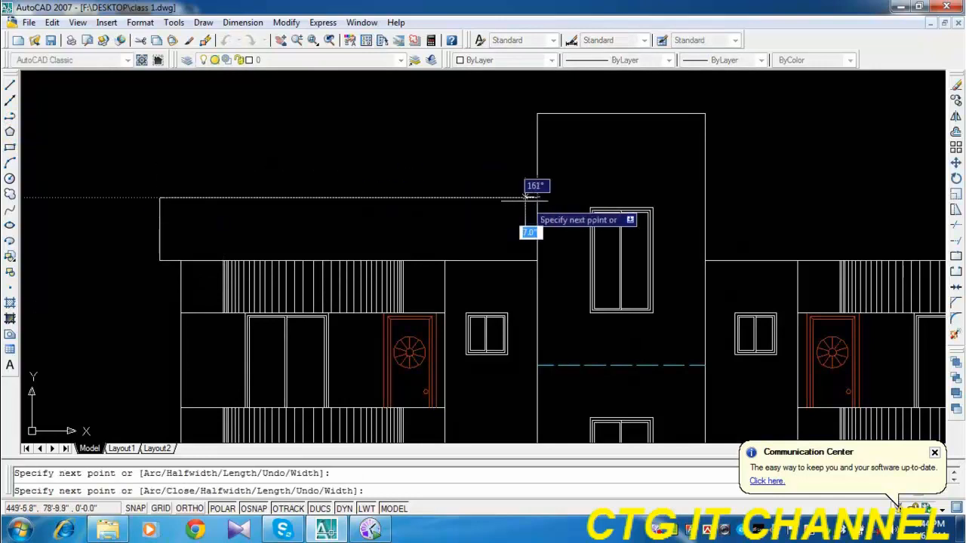
key("Return")
Mirror the left wing's parapet outline about the stair tower's vertical centre line onto the right wing, keeping the original.
scroll(330, 264, "down", 2)
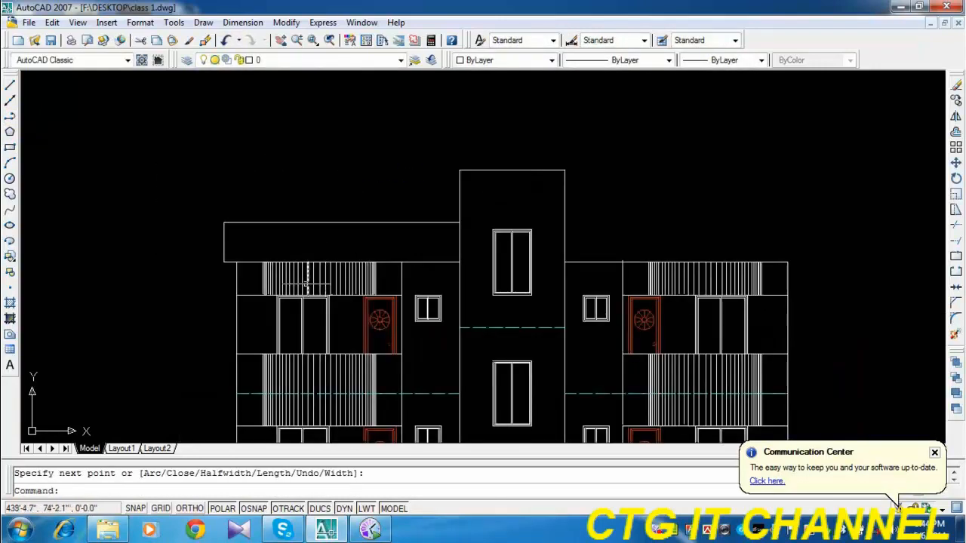
left_click(955, 117)
left_click(247, 220)
left_click(213, 199)
key("Return")
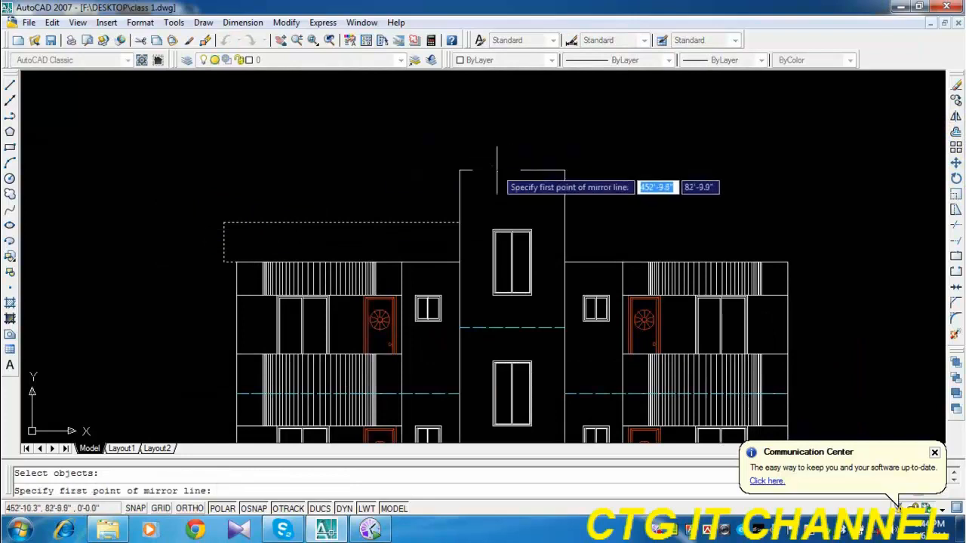
left_click(511, 170)
left_click(512, 215)
key("Return")
Draw half of the stair tower's roof cap from its top left corner: 1' outward, 18" up, and across to the tower's centre line.
scroll(543, 214, "down", 2)
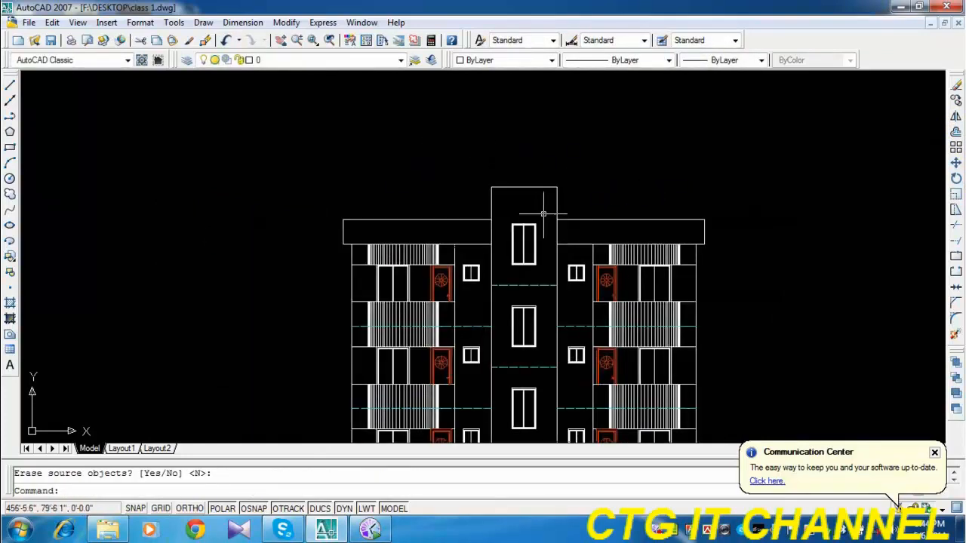
middle_click_drag(602, 266, 485, 300)
scroll(397, 229, "up", 4)
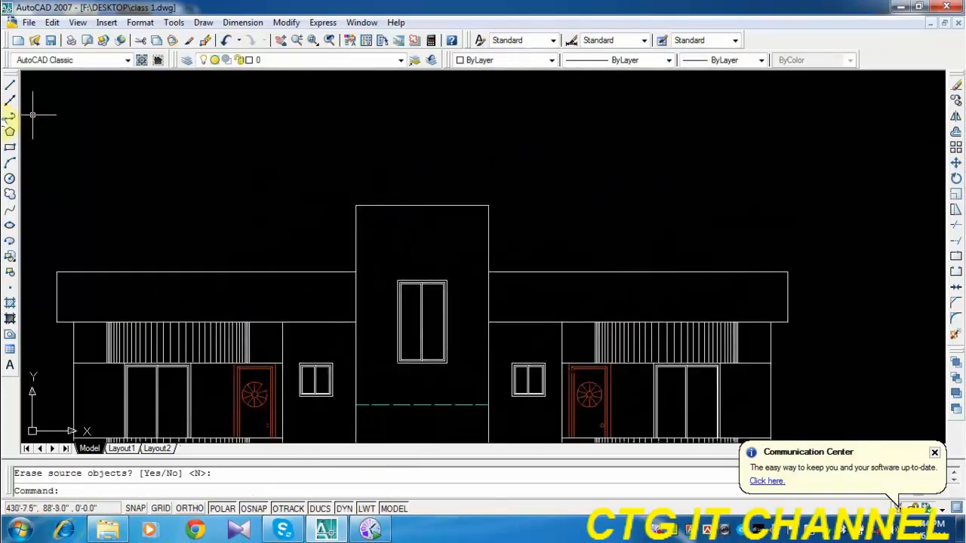
left_click(10, 116)
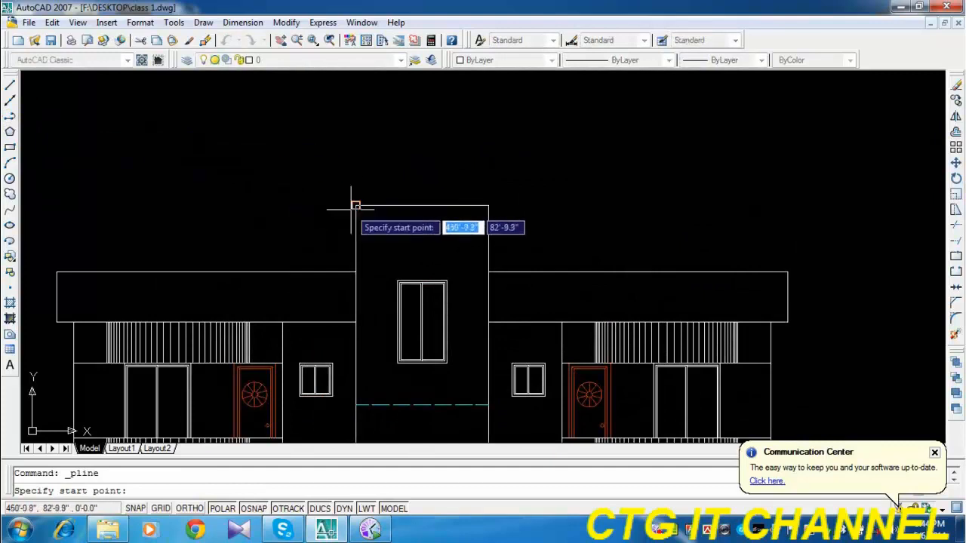
left_click(355, 206)
type("1")
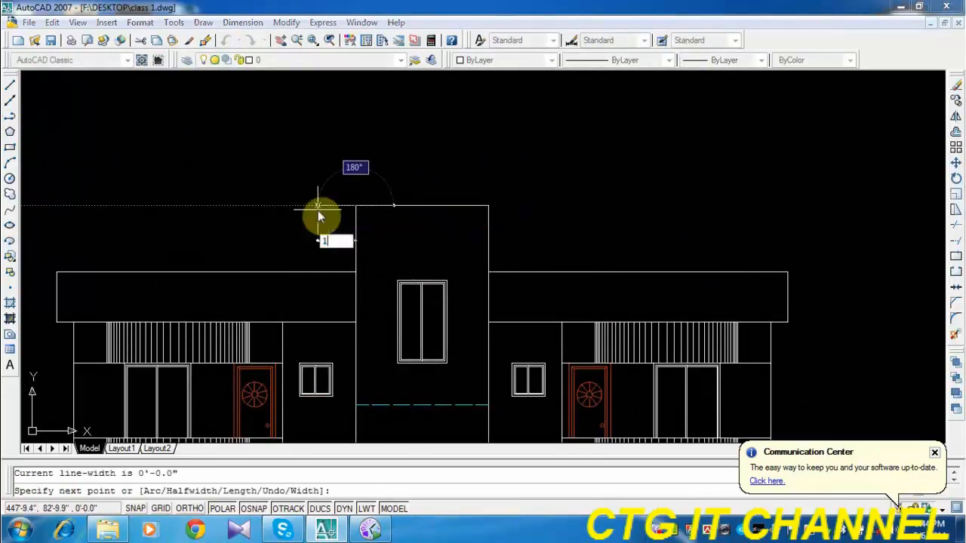
key("Return")
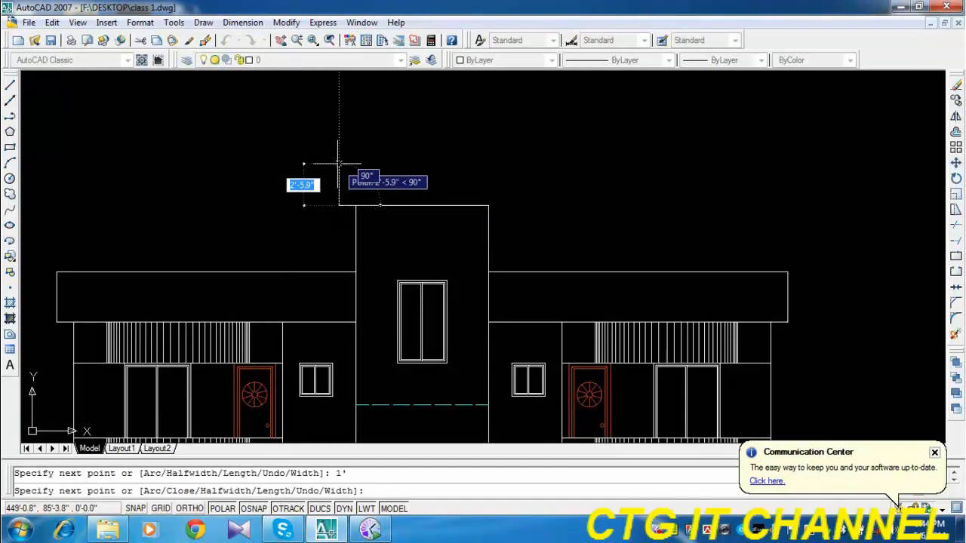
type("1")
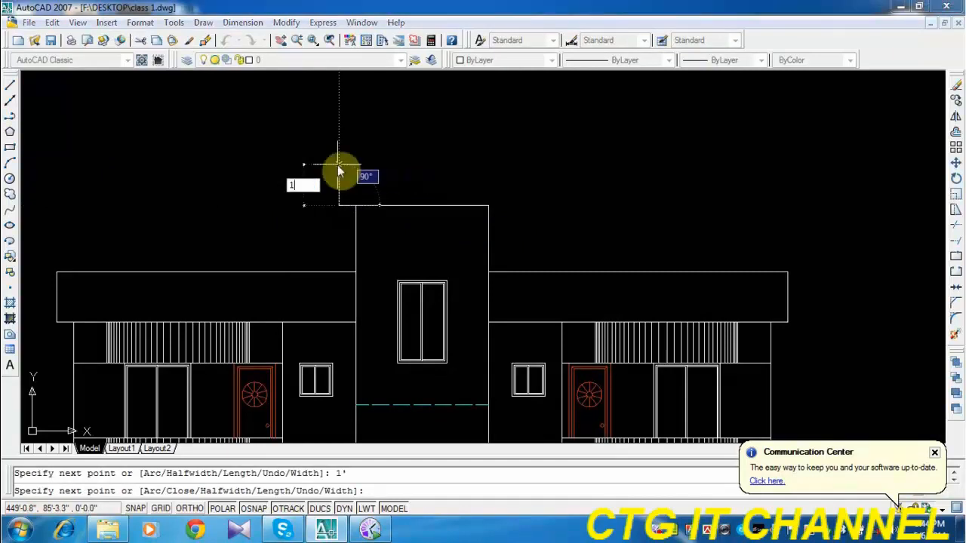
type("8")
key("Return")
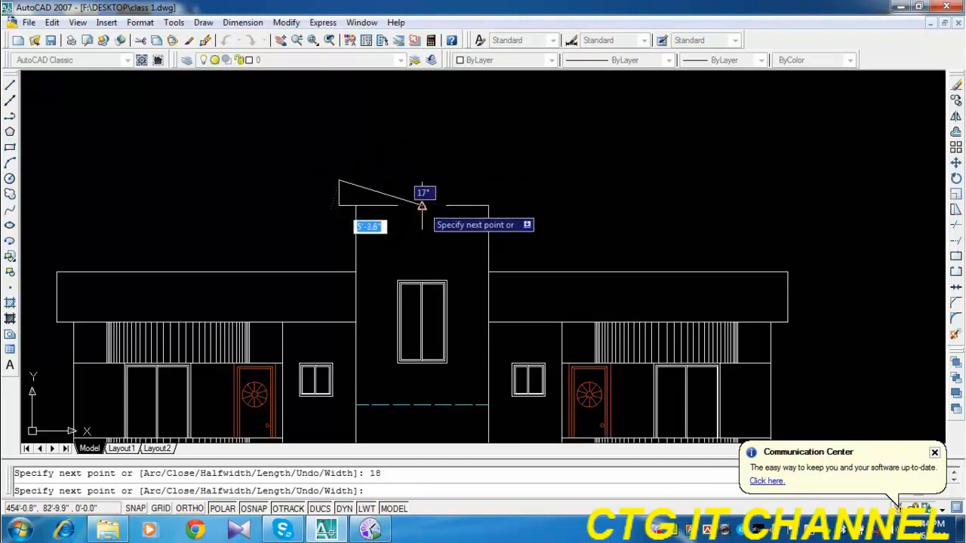
left_click(422, 181)
key("Return")
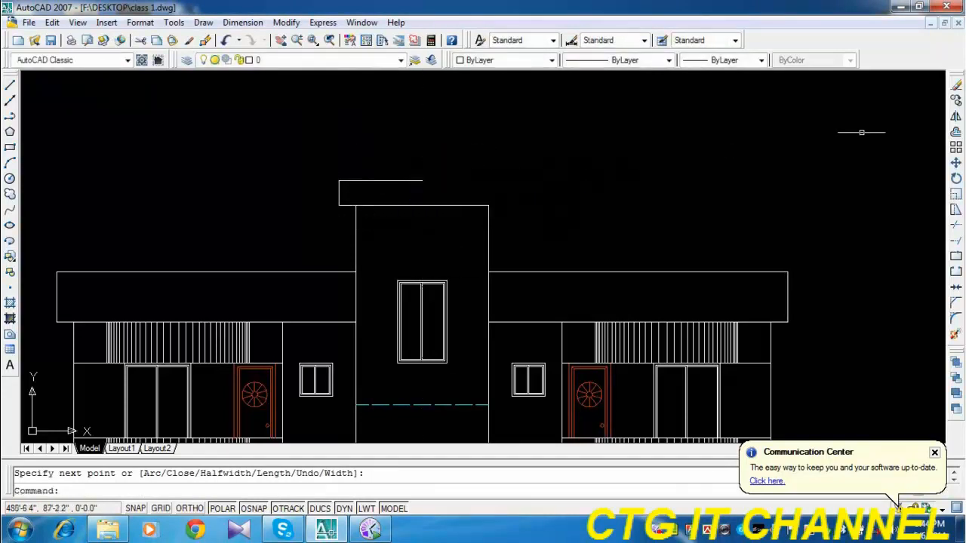
Mirror the half roof cap about the stair tower's vertical centre line, keeping the original, and save the drawing.
left_click(955, 116)
left_click(355, 204)
left_click(320, 175)
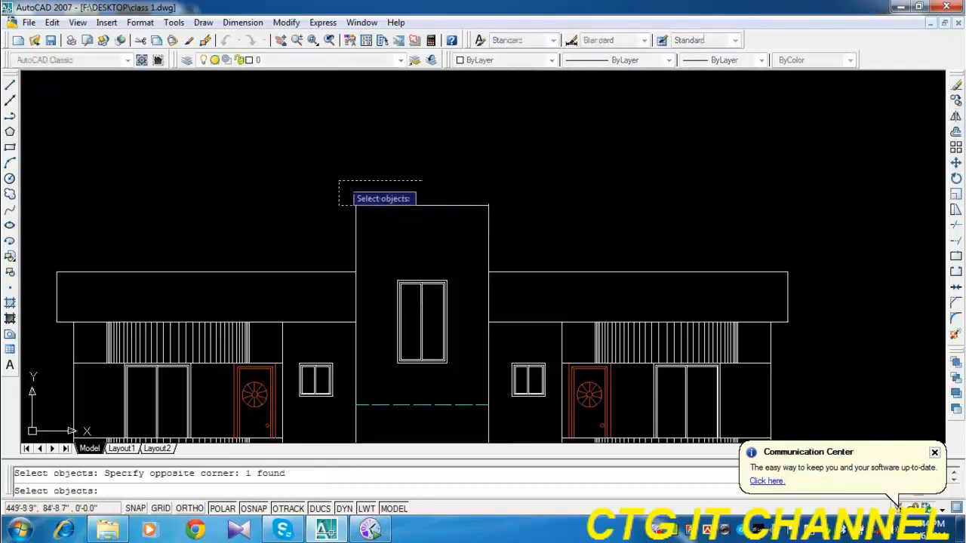
key("Return")
left_click(422, 181)
left_click(421, 144)
key("Return")
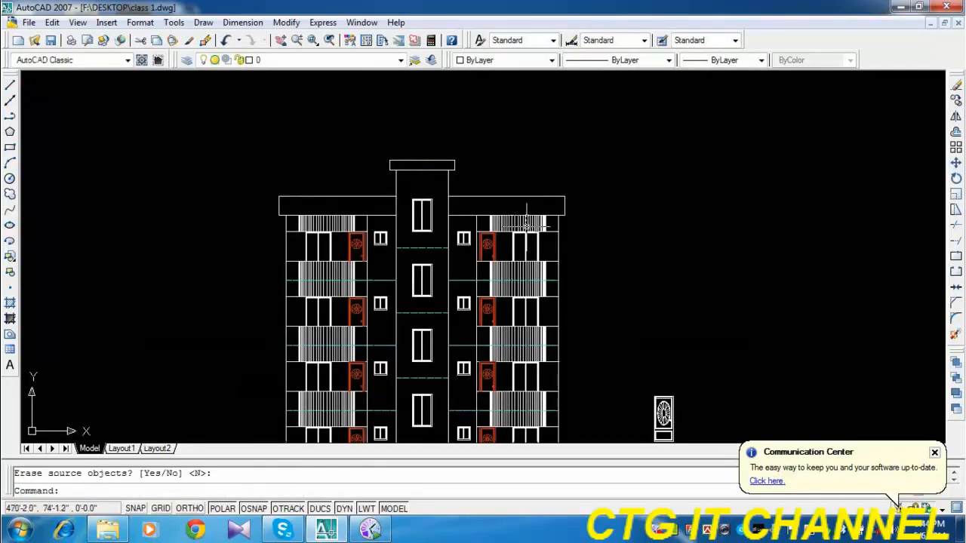
middle_click_drag(525, 222, 520, 181)
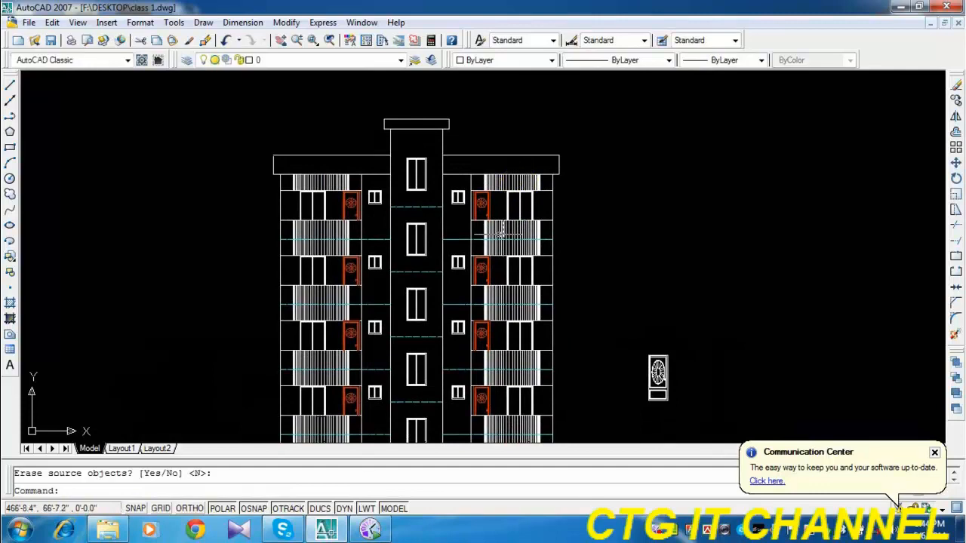
key("ctrl+s")
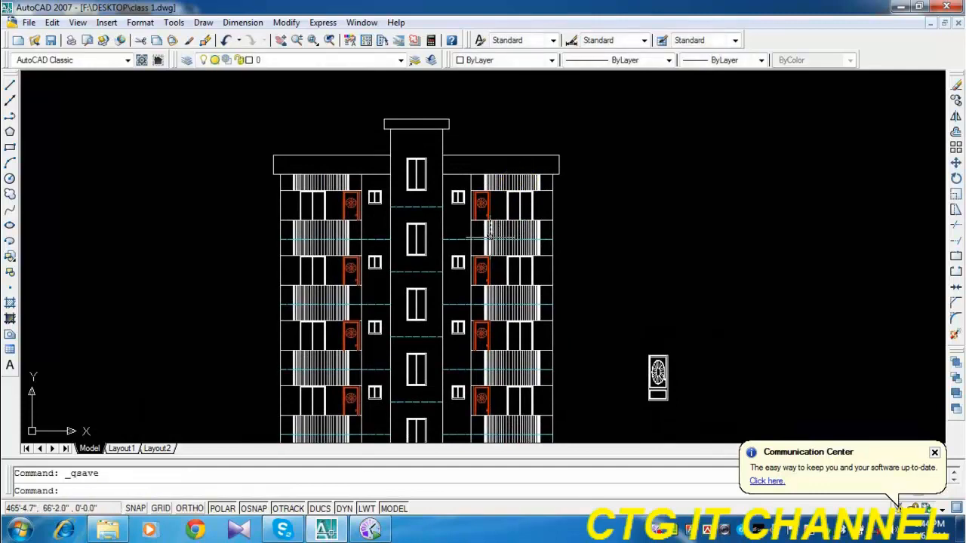
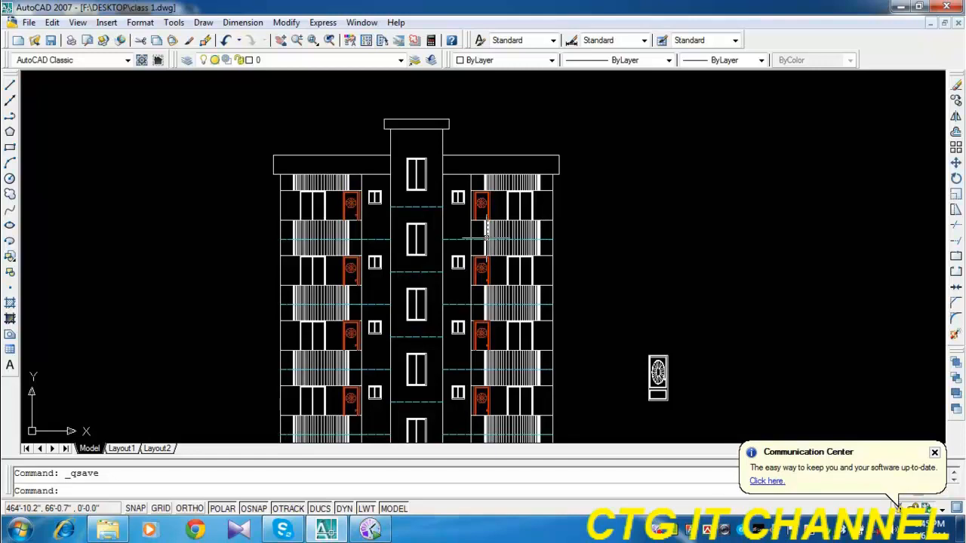
Examine the lower floors of the front elevation, including the balconies, sliding doors, stair windows and small windows.
mouse_move(472, 307)
middle_mouse_down()
mouse_move(500, 203)
mouse_move(524, 218)
middle_mouse_up()
scroll(343, 341, "up", 2)
scroll(338, 348, "up", 2)
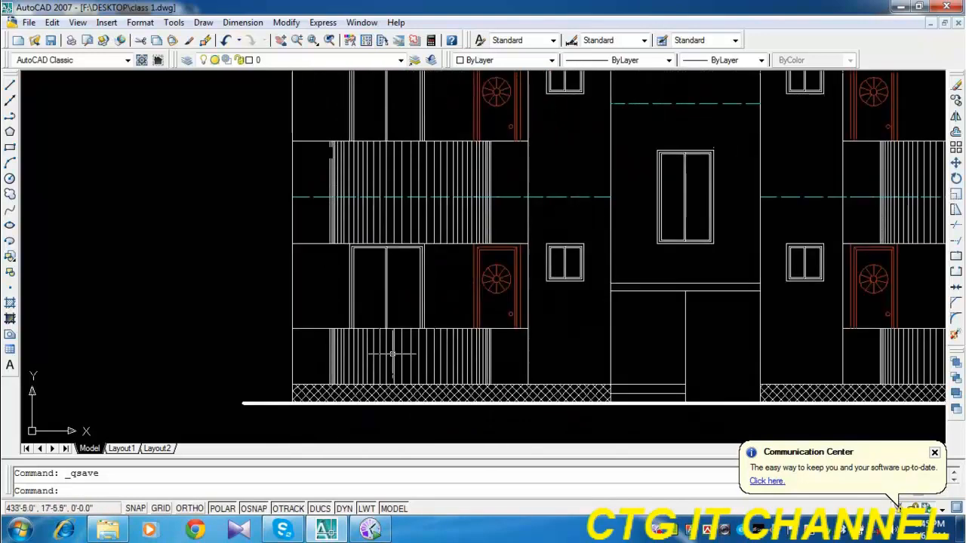
scroll(651, 211, "down", 5)
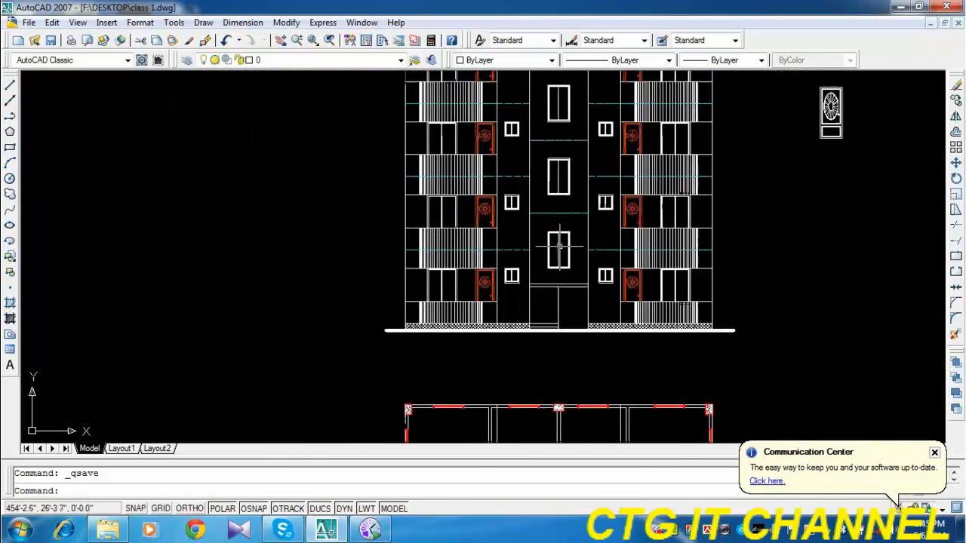
scroll(514, 258, "up", 4)
scroll(550, 232, "up", 3)
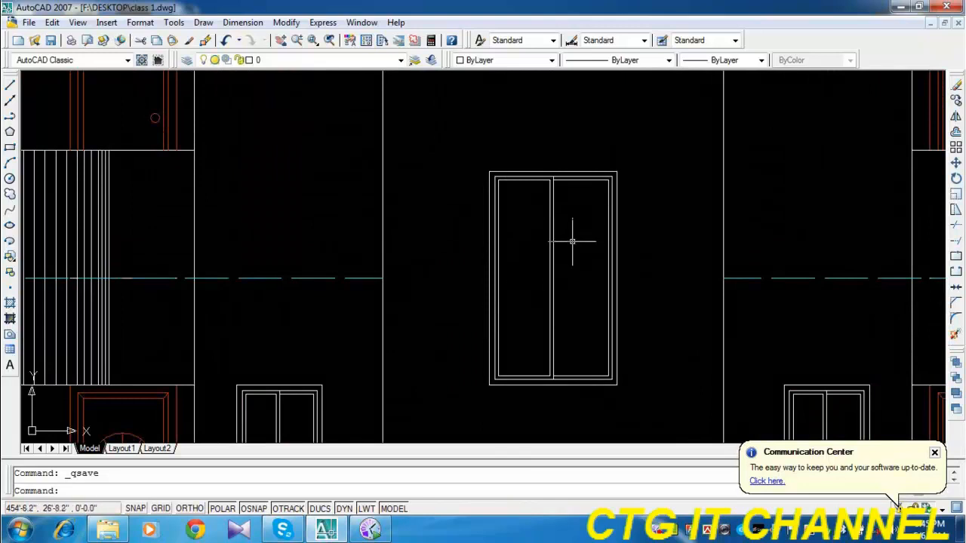
scroll(572, 241, "down", 2)
middle_click_drag(531, 280, 636, 162)
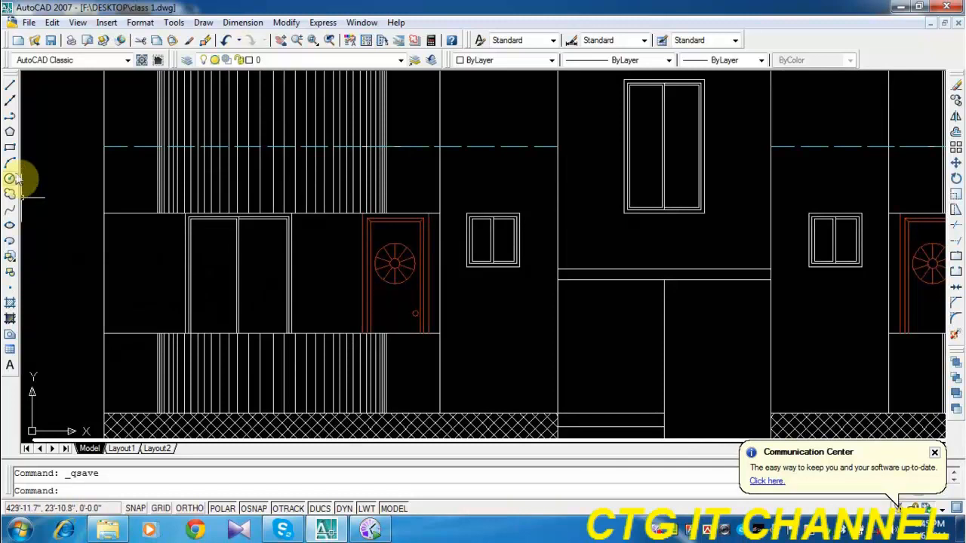
Draw a diagonal polyline about 1'-1" long in the left pane of the lowest left balcony's sliding door.
left_click(10, 118)
scroll(207, 259, "up", 4)
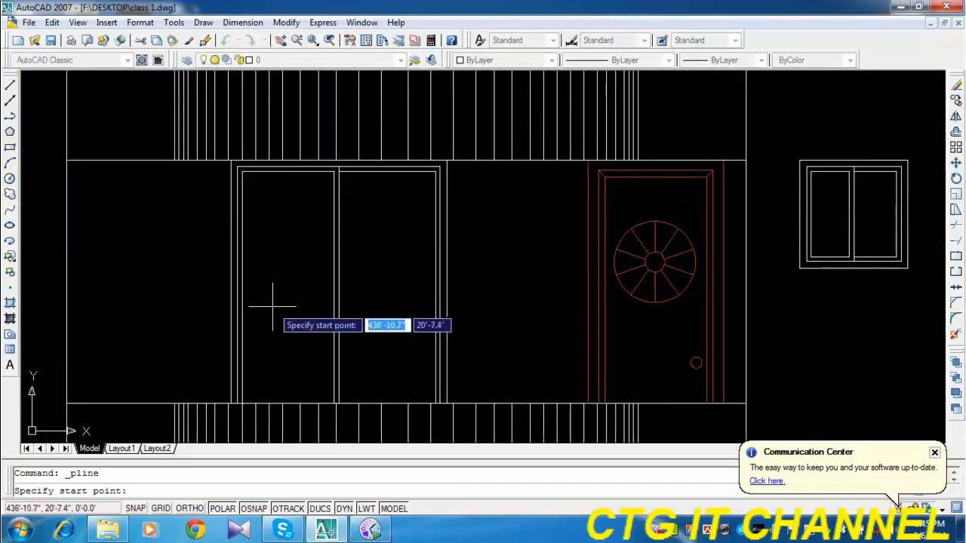
left_click(272, 308)
left_click(310, 264)
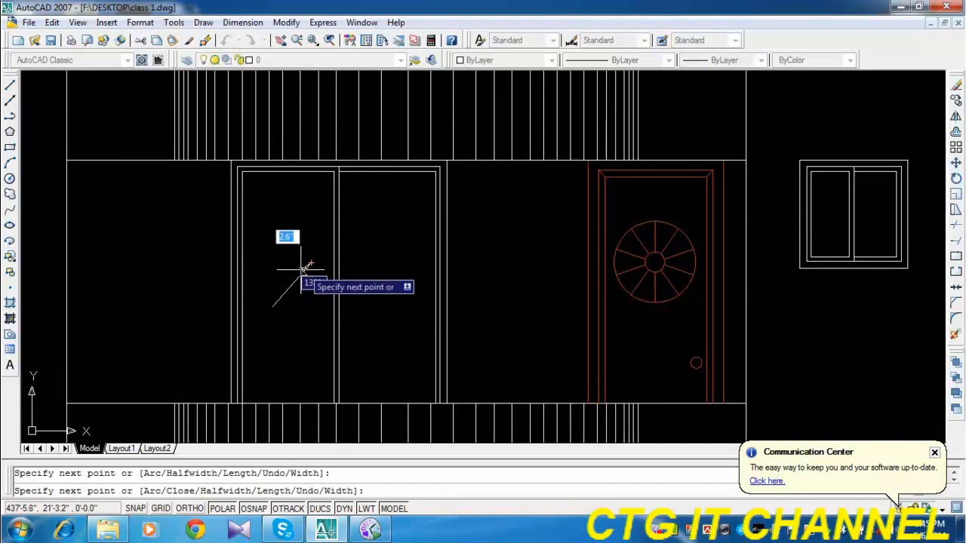
key("Return")
Draw two progressively shorter polylines below the first diagonal and roughly parallel to it, the shortest about 3.2" long.
scroll(293, 301, "up", 4)
key("Return")
left_click(286, 307)
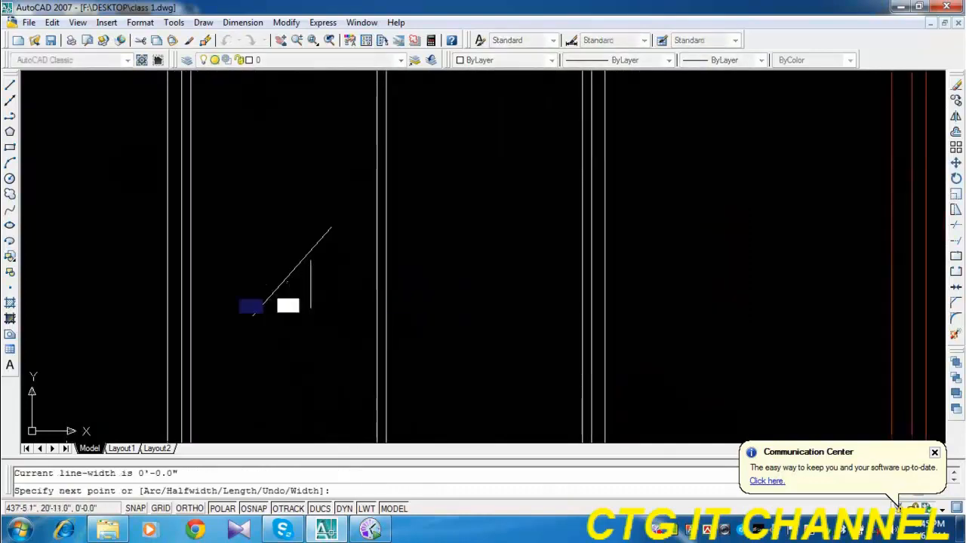
left_click(326, 263)
key("Return")
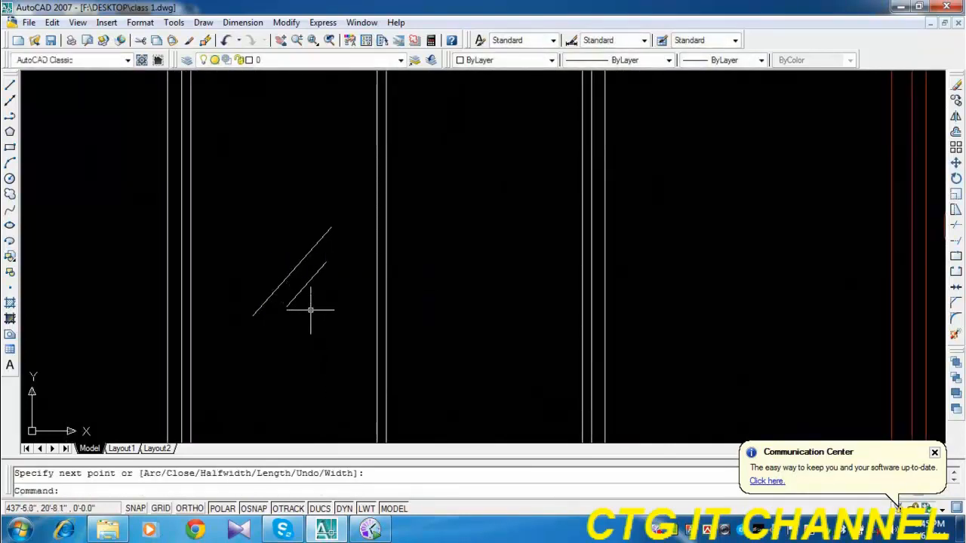
key("Return")
left_click(309, 310)
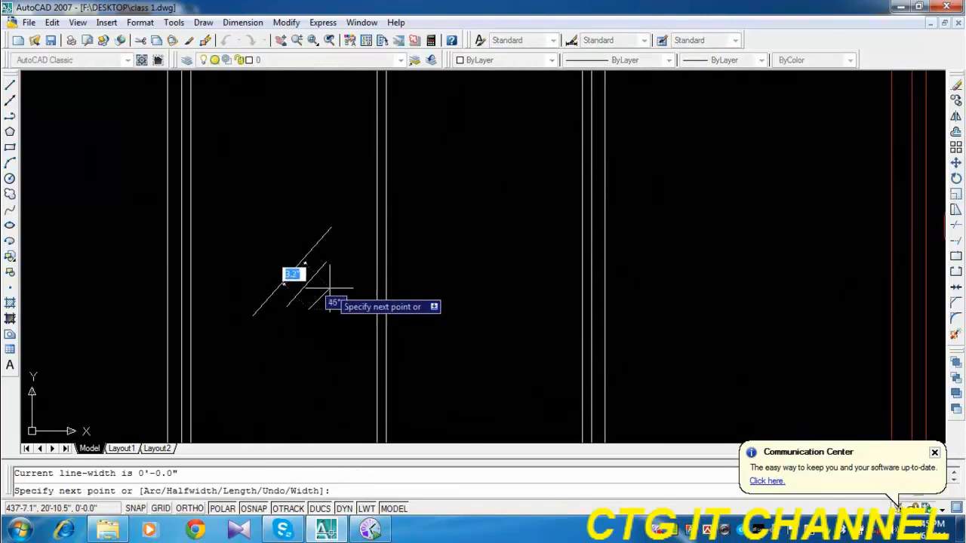
left_click(330, 288)
key("Return")
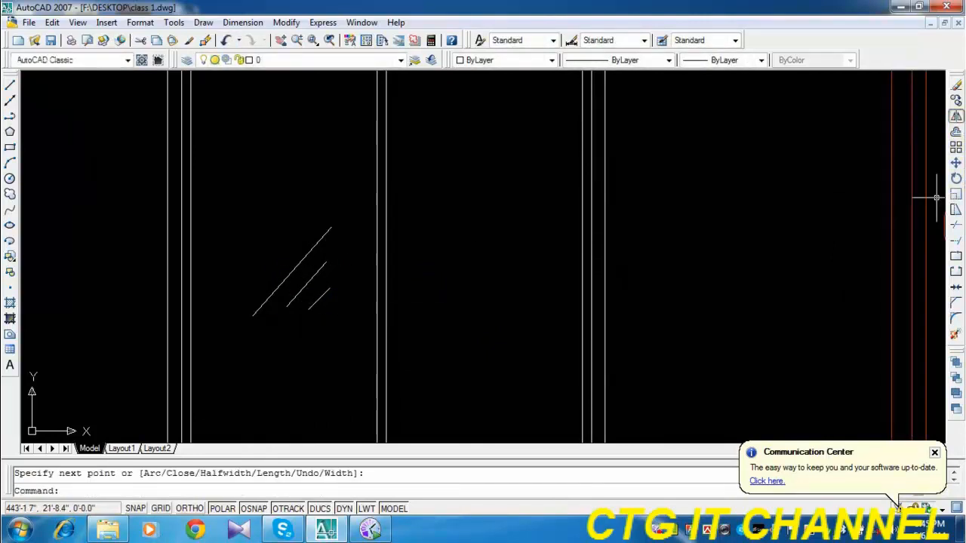
Mirror the two shorter diagonals across the longest one, keeping the originals, to complete the five-line glass mark.
left_click(955, 116)
left_click(312, 270)
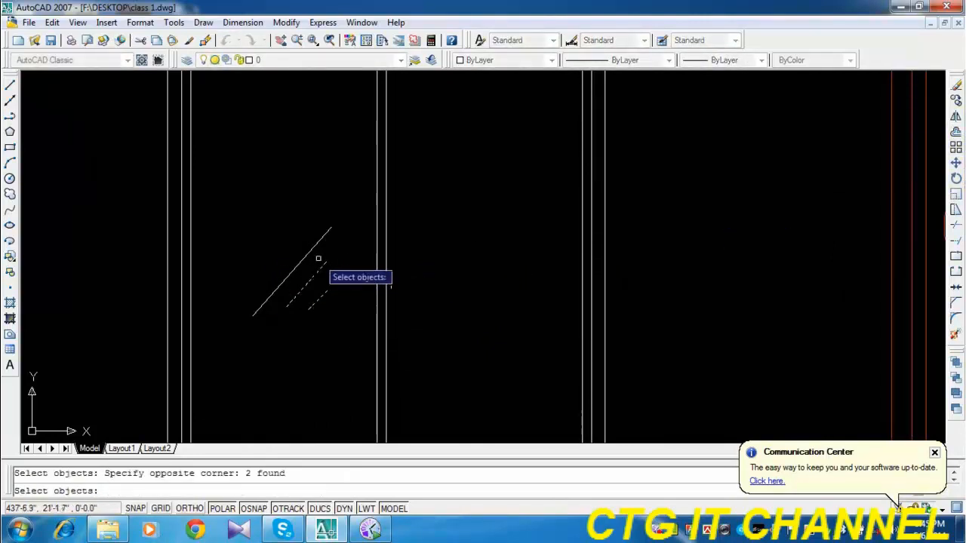
key("Return")
left_click(329, 227)
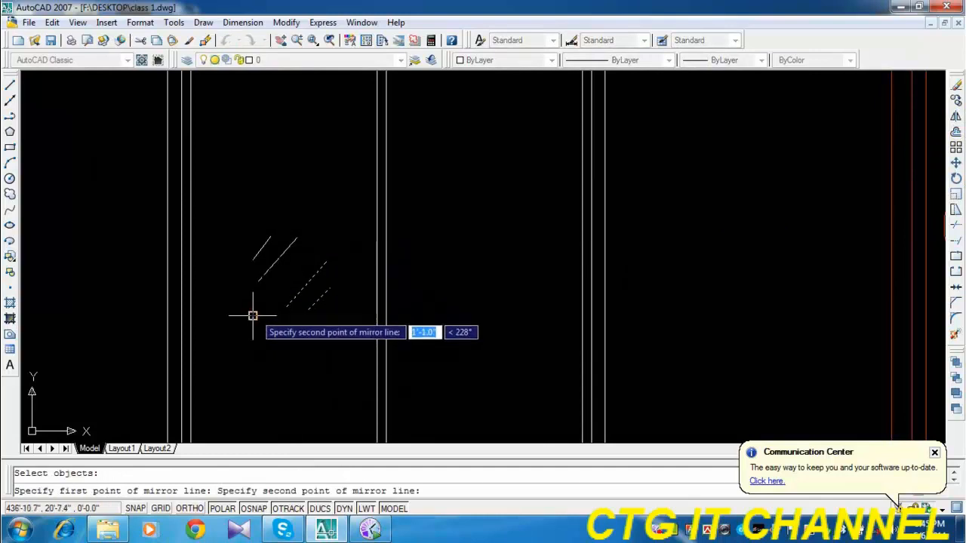
left_click(253, 315)
key("Return")
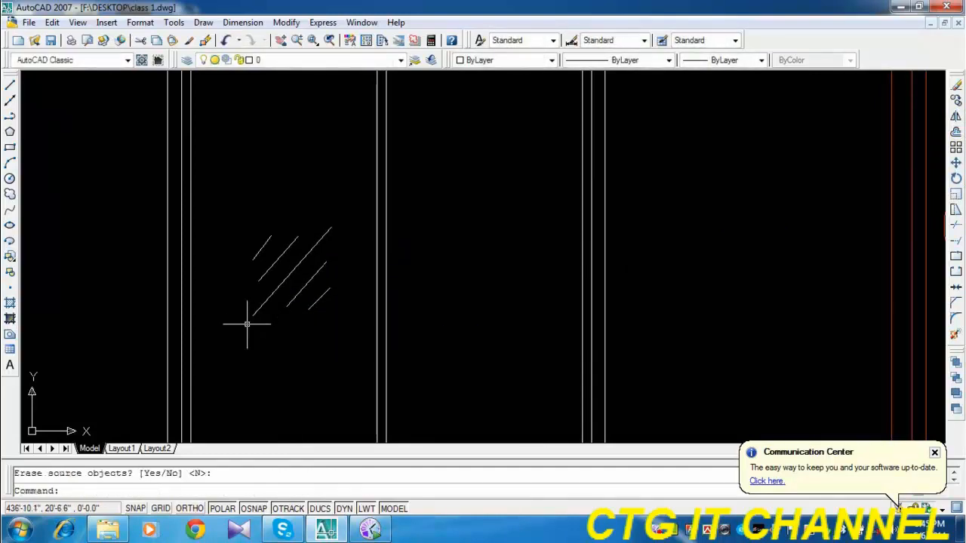
Copy the five-line glass mark horizontally about 1'-8" into the right pane of the sliding door.
scroll(259, 286, "down", 5)
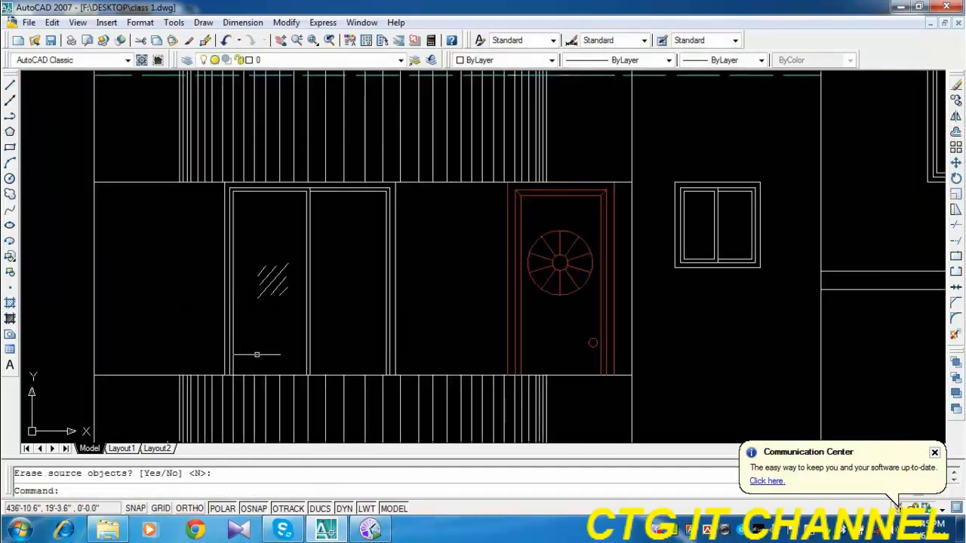
middle_click_drag(295, 340, 260, 317)
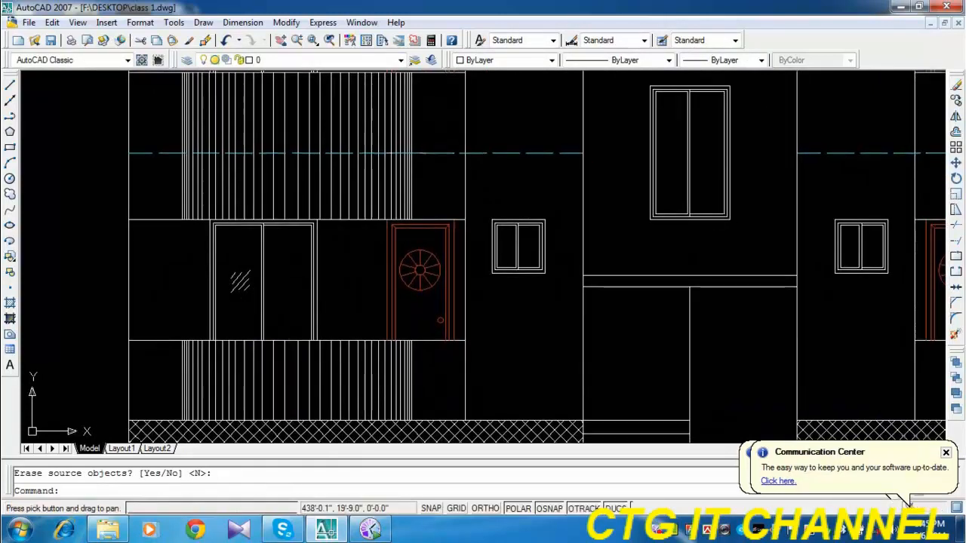
scroll(237, 283, "up", 4)
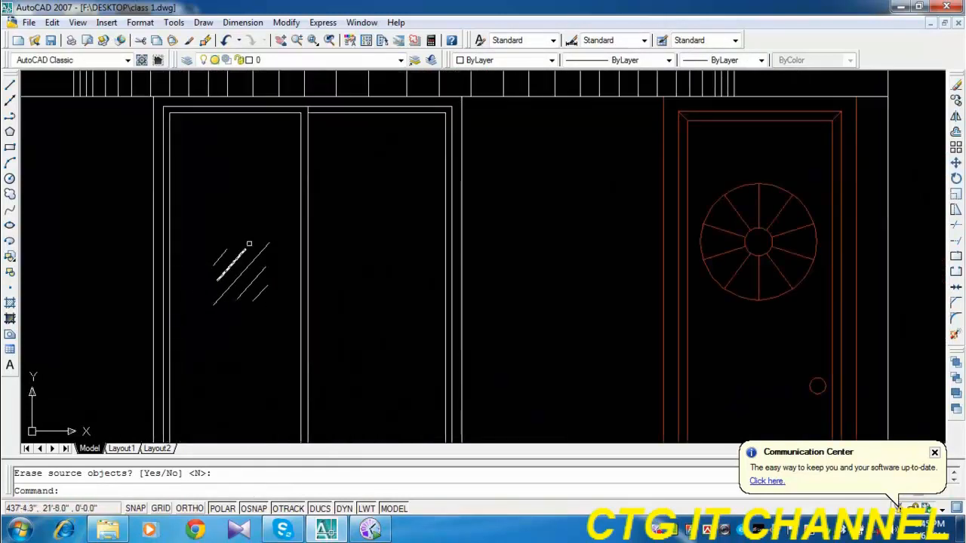
left_click(207, 329)
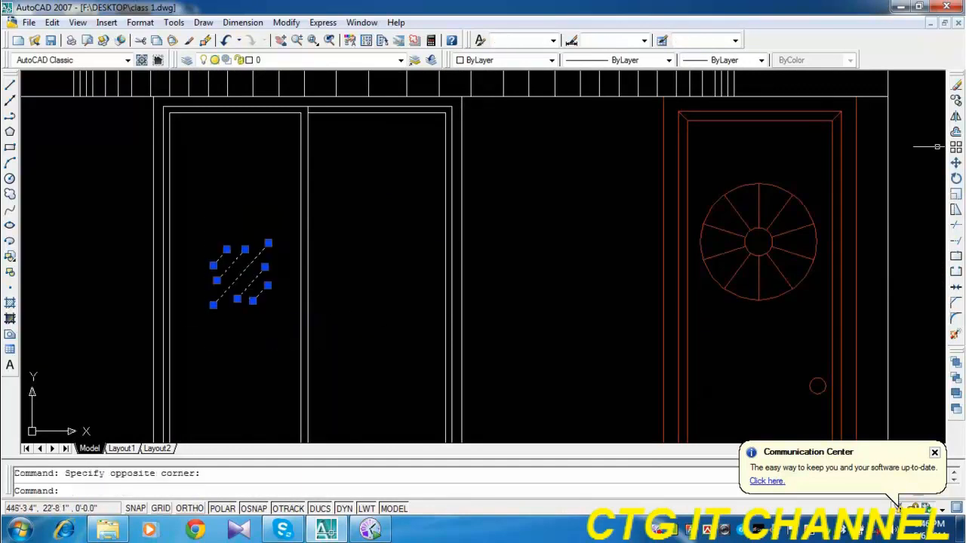
left_click(956, 104)
scroll(452, 216, "down", 2)
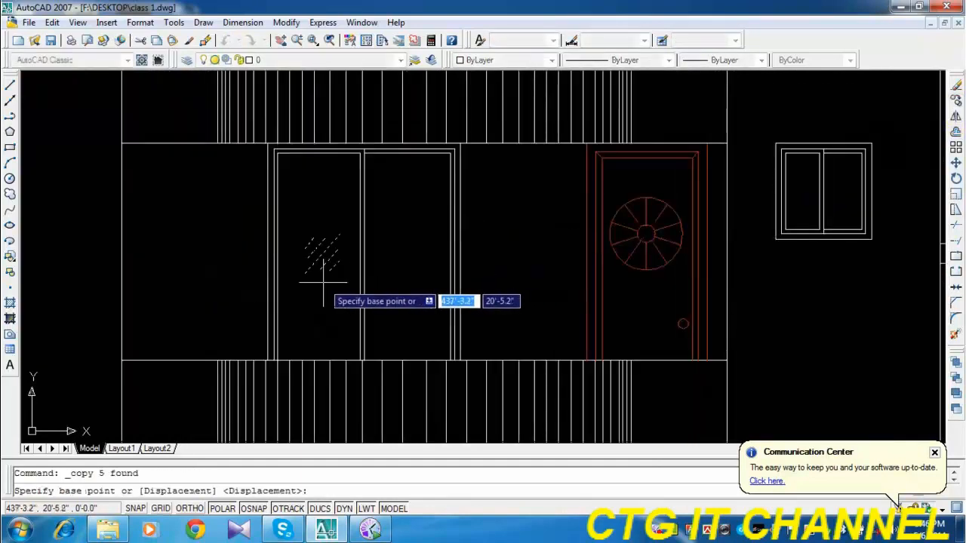
left_click(318, 287)
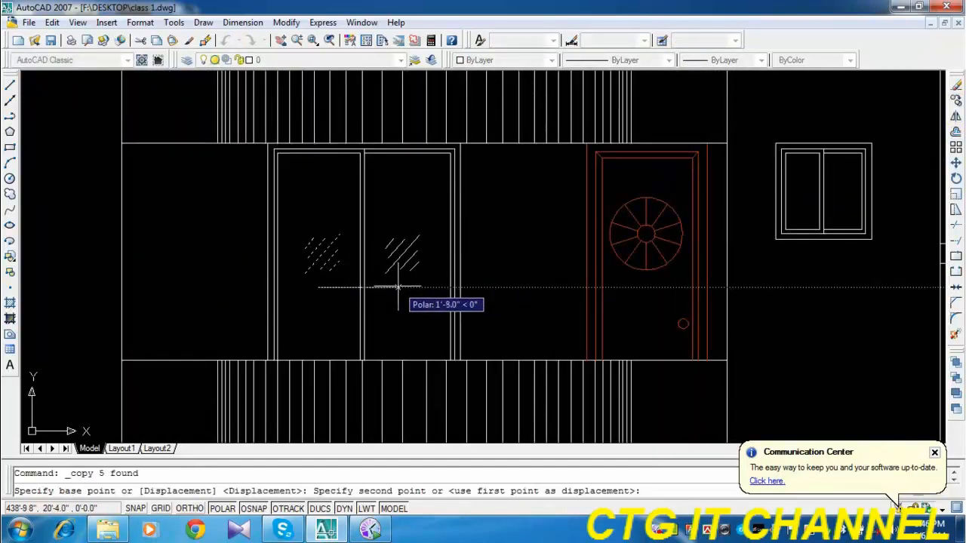
left_click(396, 287)
Place another copy of the glass mark just below the small window beside the red door, and end the copying.
scroll(791, 230, "up", 2)
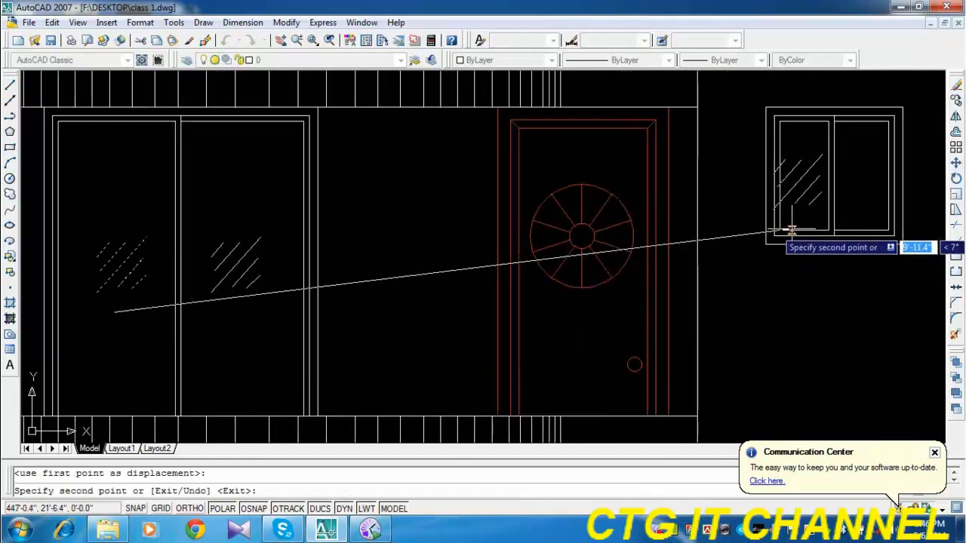
middle_click_drag(791, 230, 526, 288)
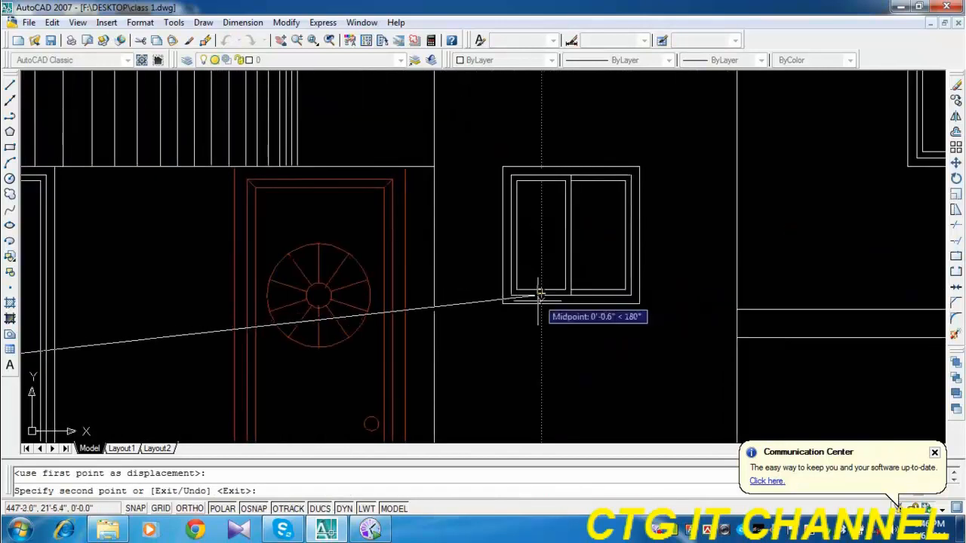
middle_click_drag(531, 375, 496, 319)
left_click(513, 346)
key("Escape")
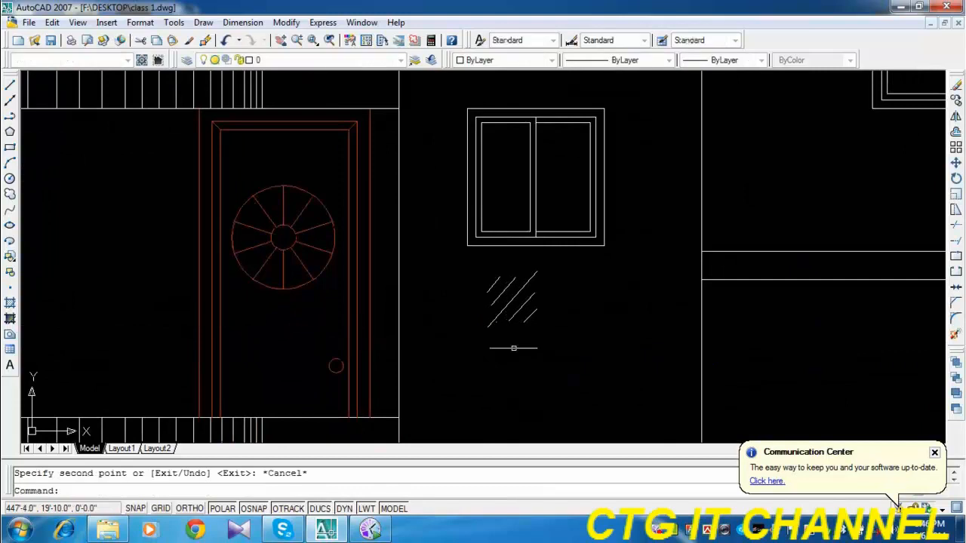
Scale the glass mark below the small window by a factor of 0.5 about its centre.
left_click(955, 194)
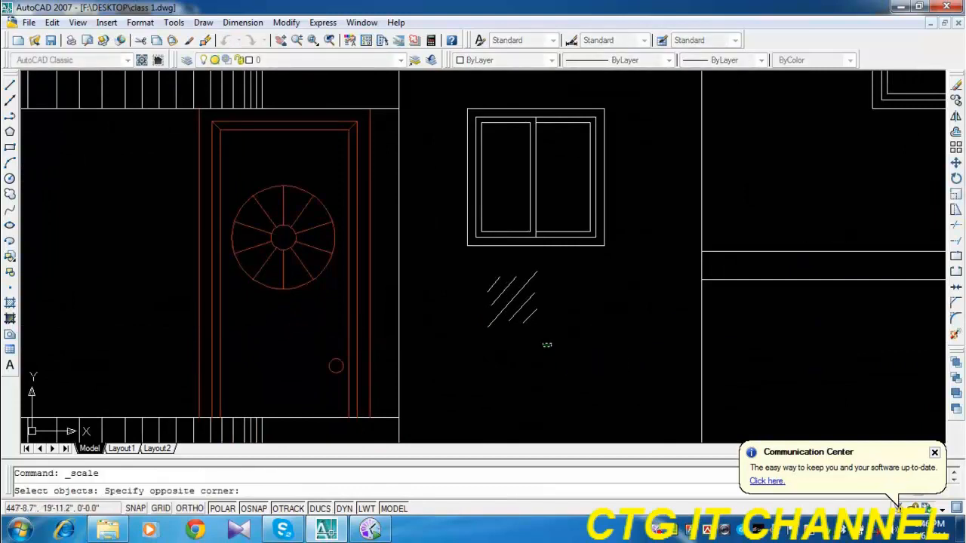
left_click(476, 276)
key("Return")
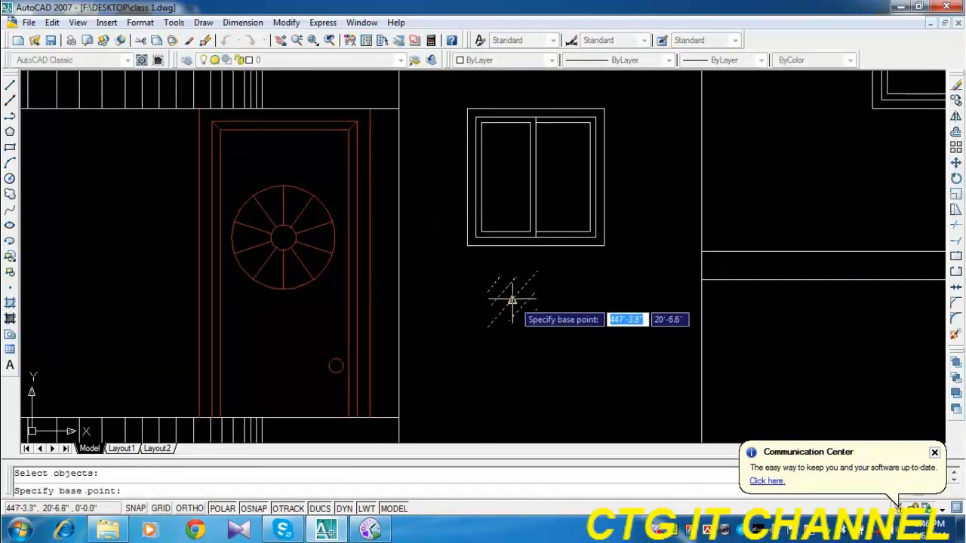
type(".5")
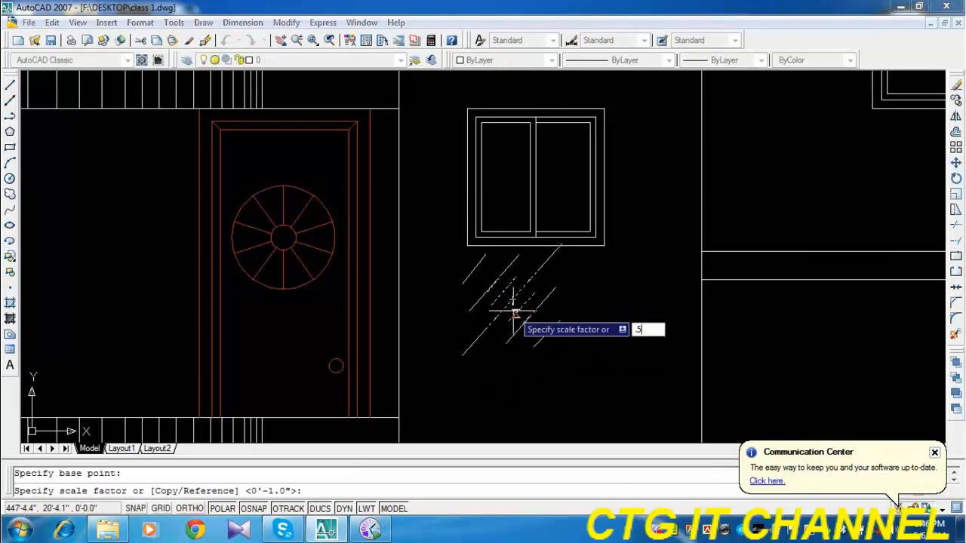
key("Return")
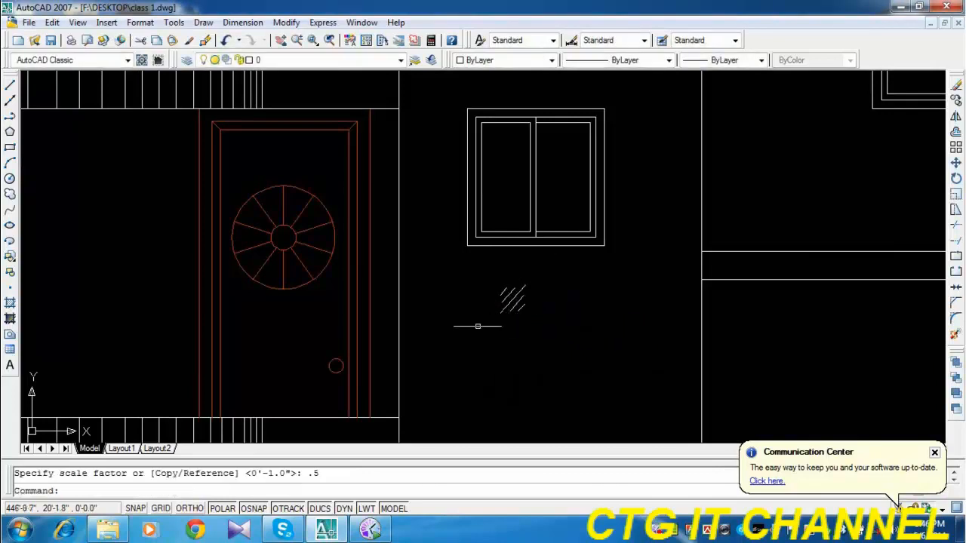
Move the reduced glass mark up into the left pane of the small window.
left_click(484, 282)
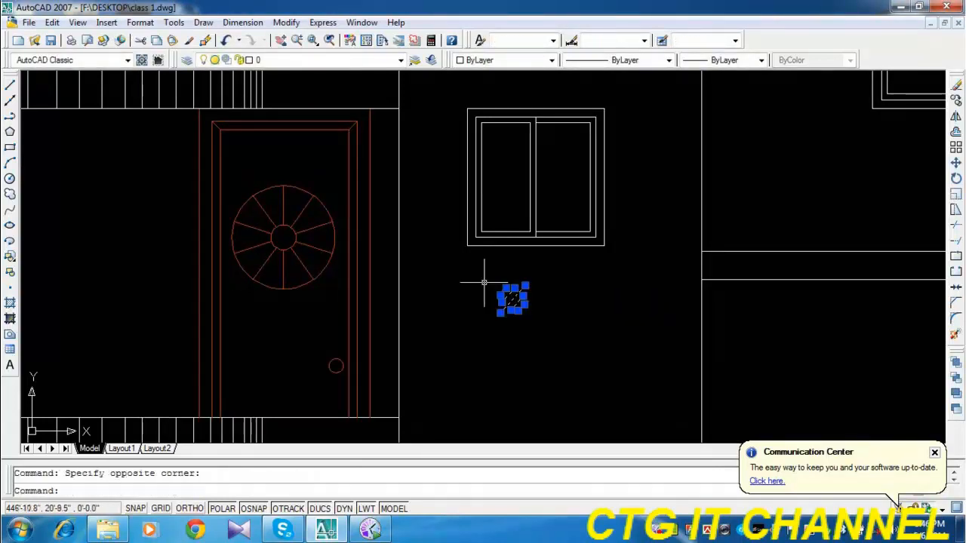
left_click(956, 162)
left_click(559, 383)
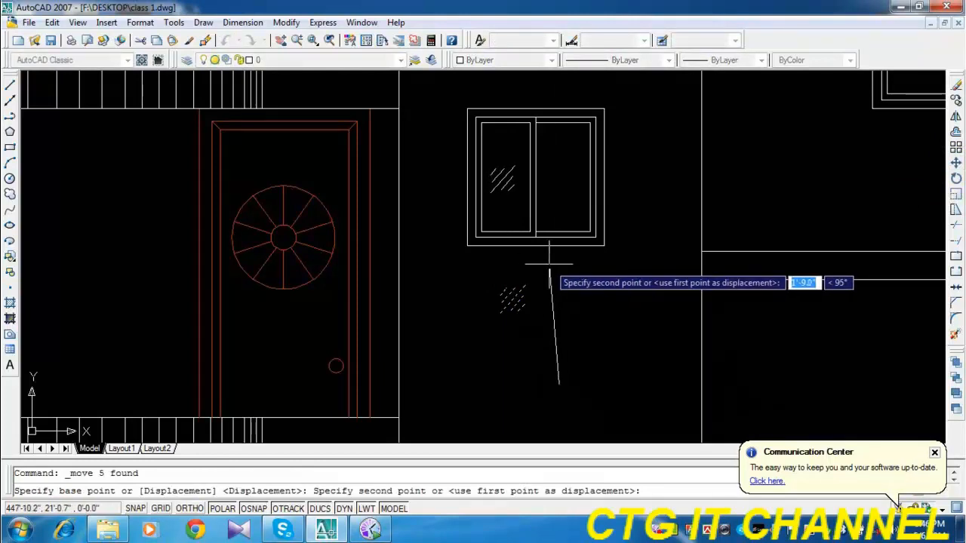
left_click(549, 264)
Copy the reduced glass mark horizontally about 10.3" into the small window's right pane.
scroll(506, 151, "up", 2)
left_click(519, 162)
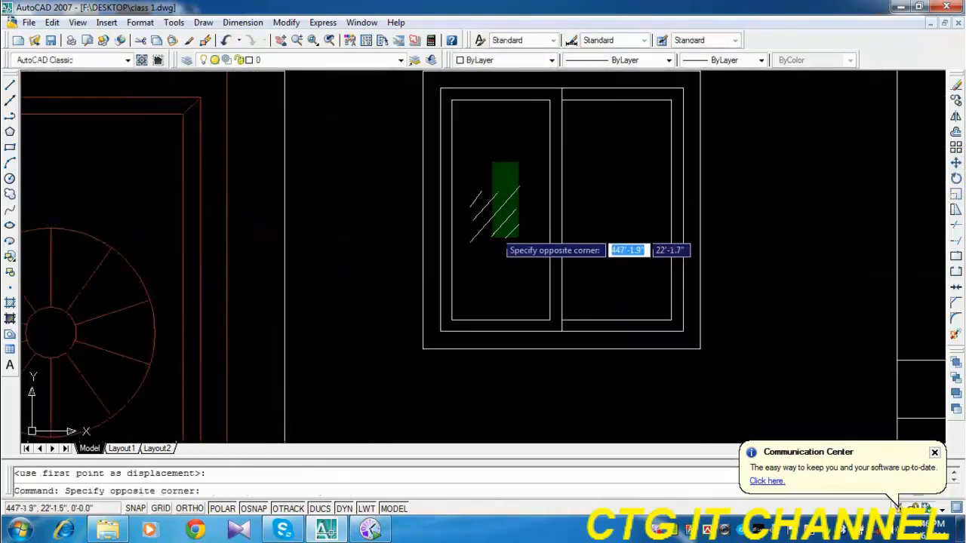
left_click(475, 257)
left_click(956, 102)
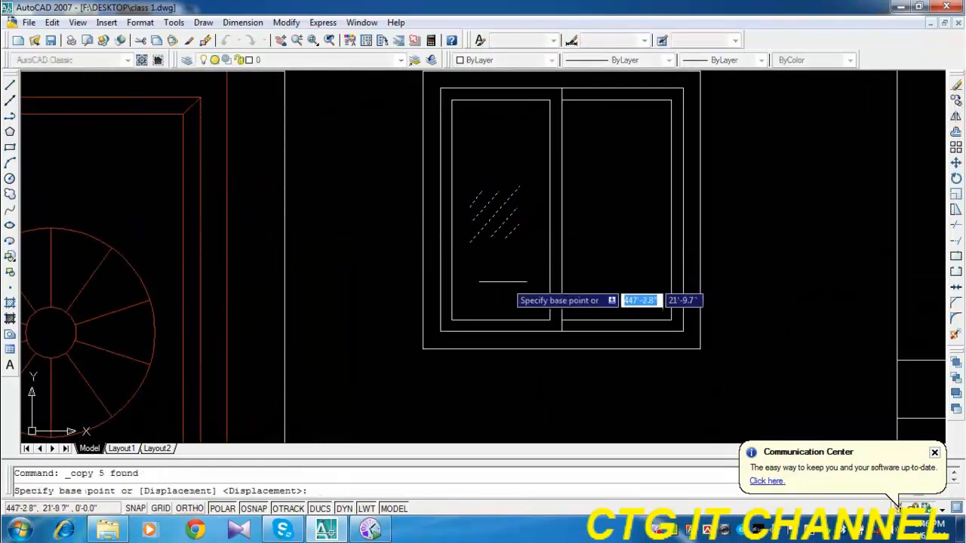
left_click(495, 269)
left_click(613, 267)
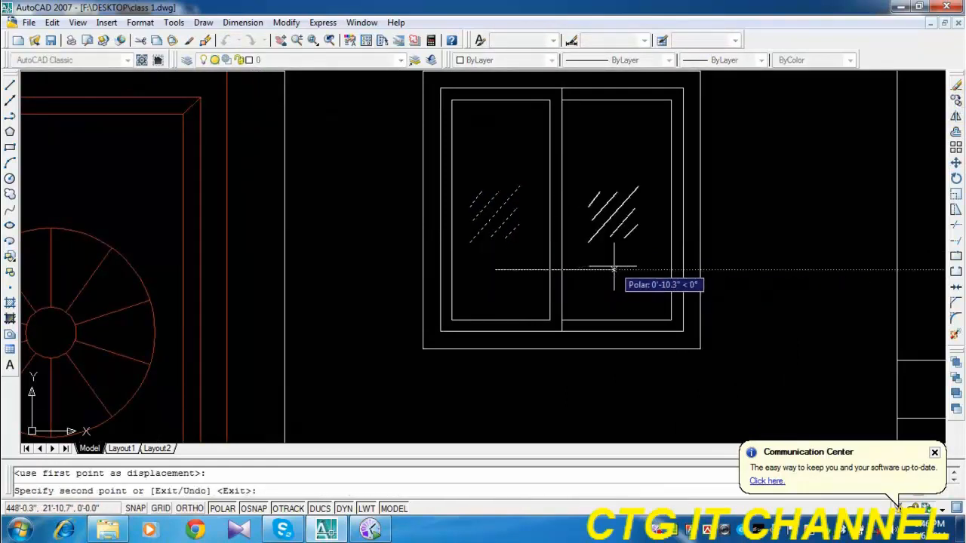
key("Escape")
Copy both reduced glass marks from the small window's lower-right outer corner to the matching corner of the small window one floor up.
left_click(633, 174)
left_click(611, 230)
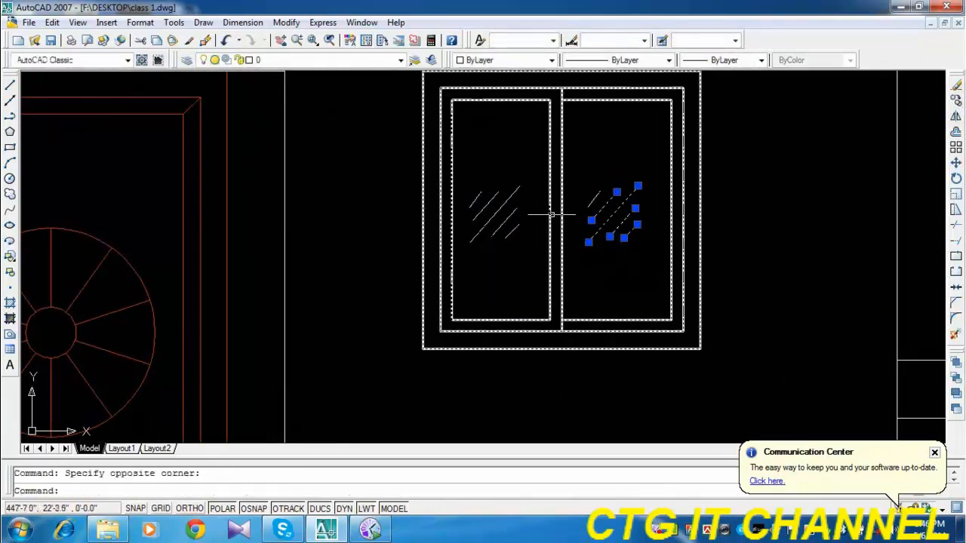
left_click(518, 171)
left_click(456, 260)
left_click(648, 172)
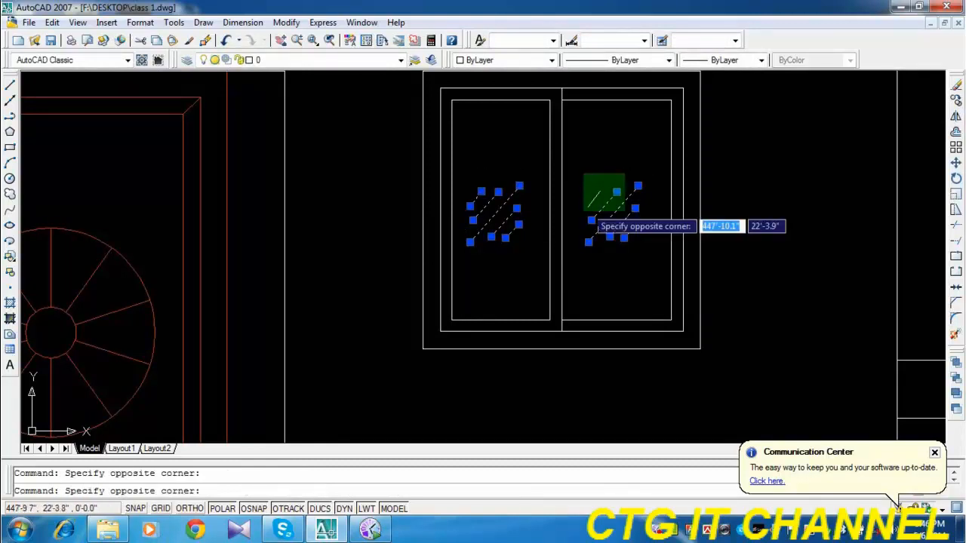
left_click(582, 221)
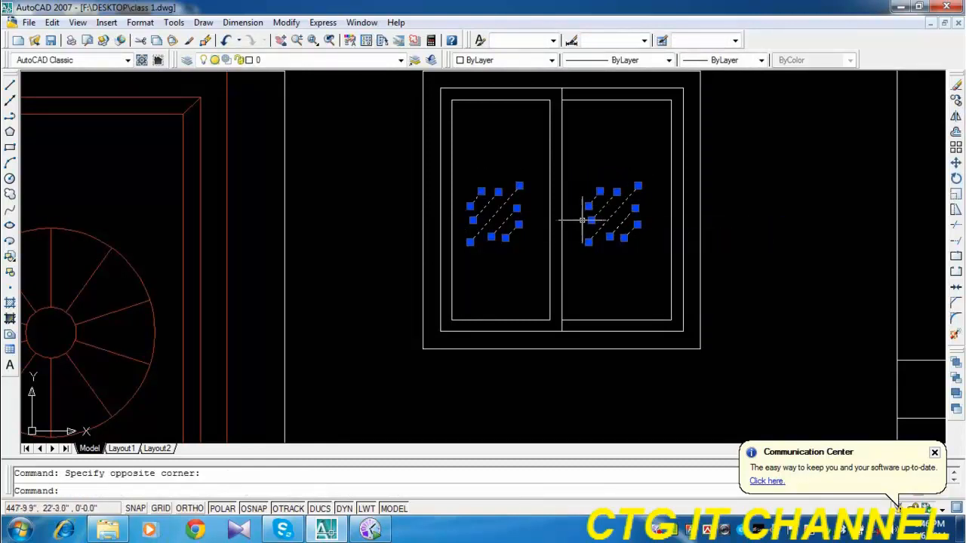
left_click(956, 103)
left_click(700, 349)
scroll(657, 302, "down", 8)
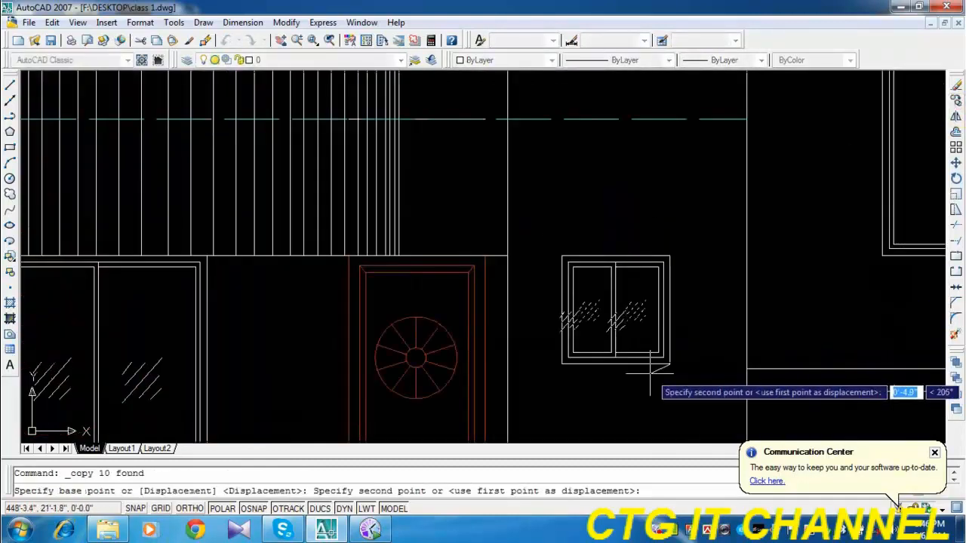
scroll(615, 198, "up", 5)
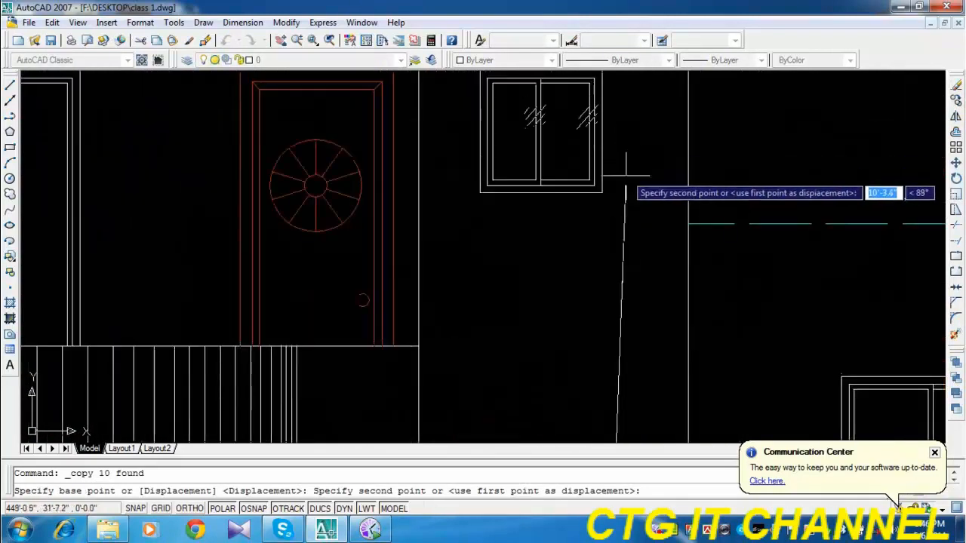
left_click(601, 192)
Place further copies of the paired glass marks in the small windows two and three floors up, the latter 30' above the original.
scroll(612, 198, "down", 5)
scroll(609, 249, "up", 5)
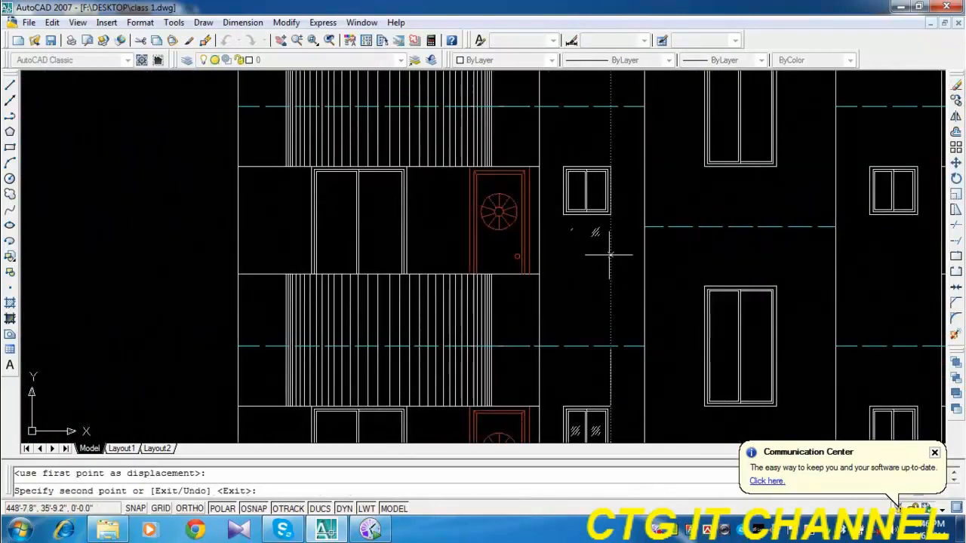
left_click(602, 260)
scroll(582, 323, "down", 4)
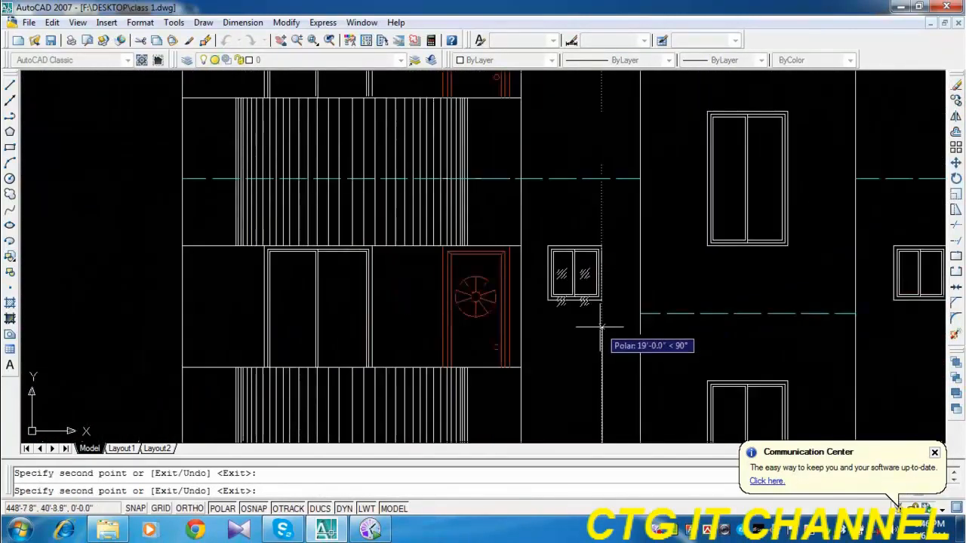
scroll(565, 335, "up", 5)
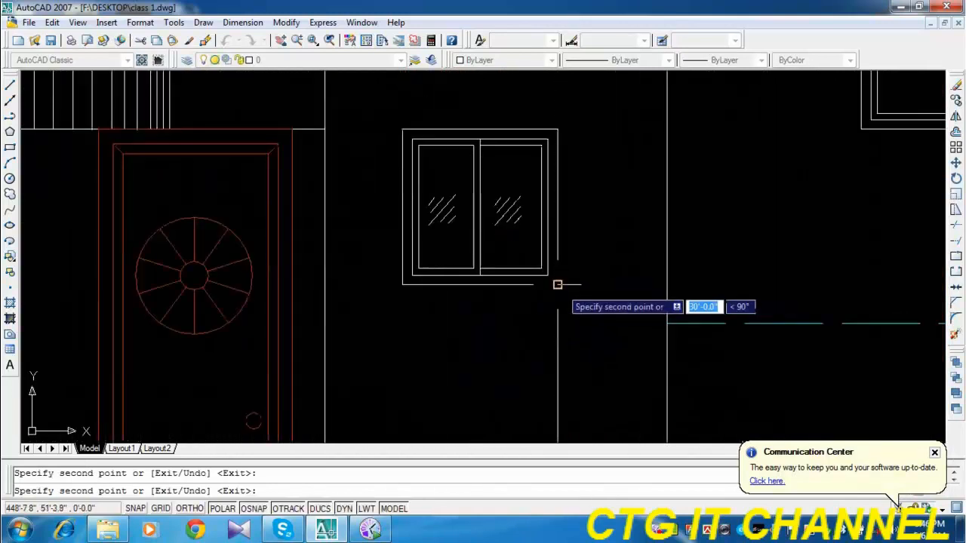
left_click(557, 284)
Place copies of the paired marks in the remaining small windows up to the top floor, and end the copying.
scroll(566, 326, "down", 5)
middle_click_drag(549, 223, 530, 340)
scroll(528, 268, "up", 4)
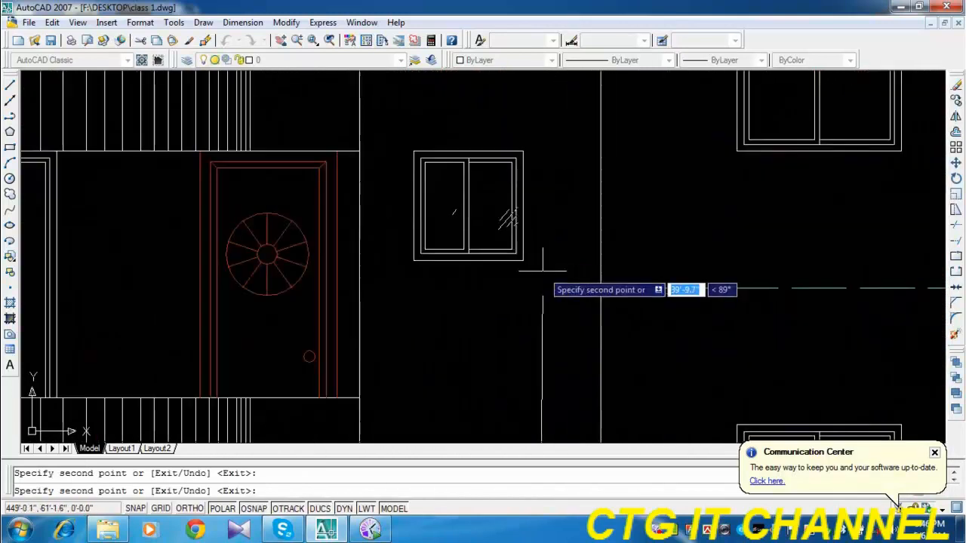
scroll(530, 351, "down", 4)
scroll(529, 351, "up", 4)
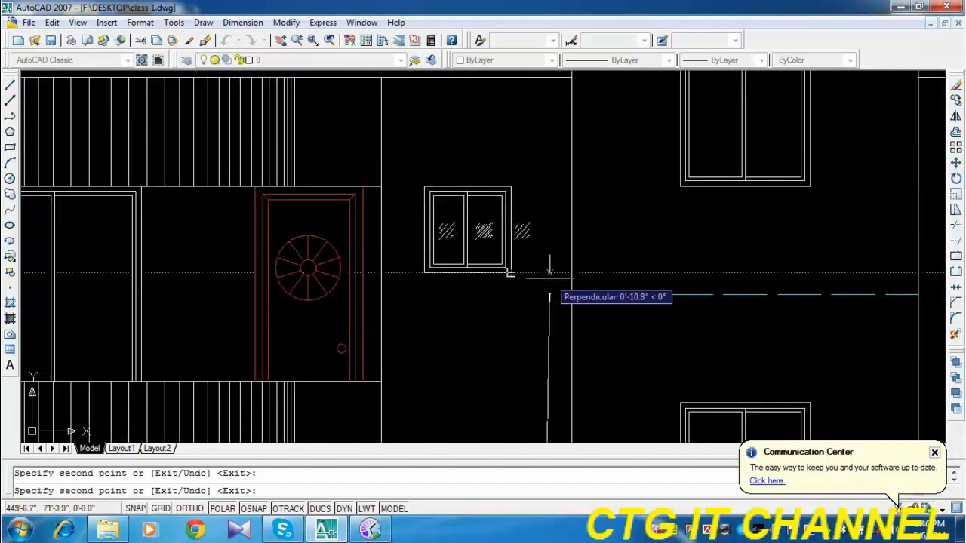
scroll(511, 295, "down", 2)
scroll(606, 249, "down", 3)
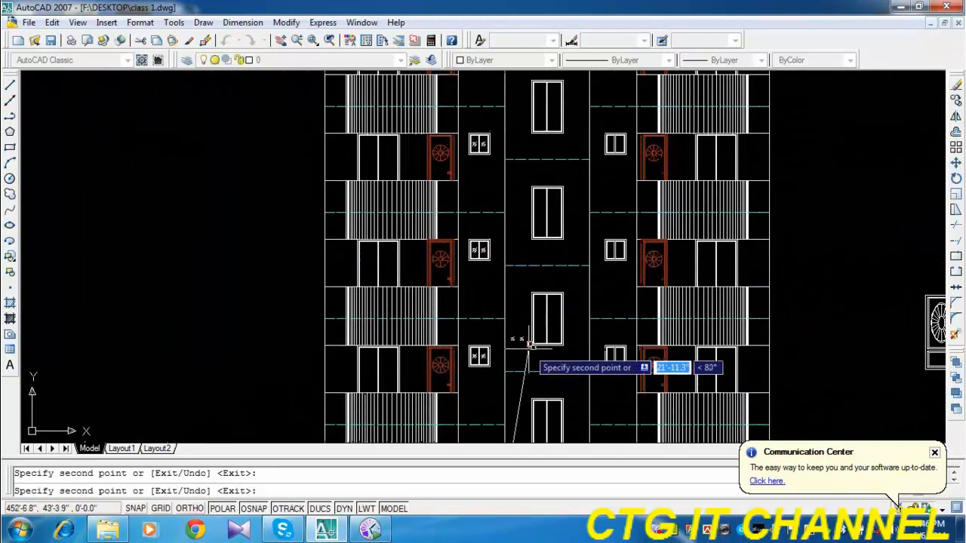
key("Escape")
Copy both glass marks of the lower sliding door vertically about 10'-1" into the sliding door one floor up.
scroll(498, 351, "up", 3)
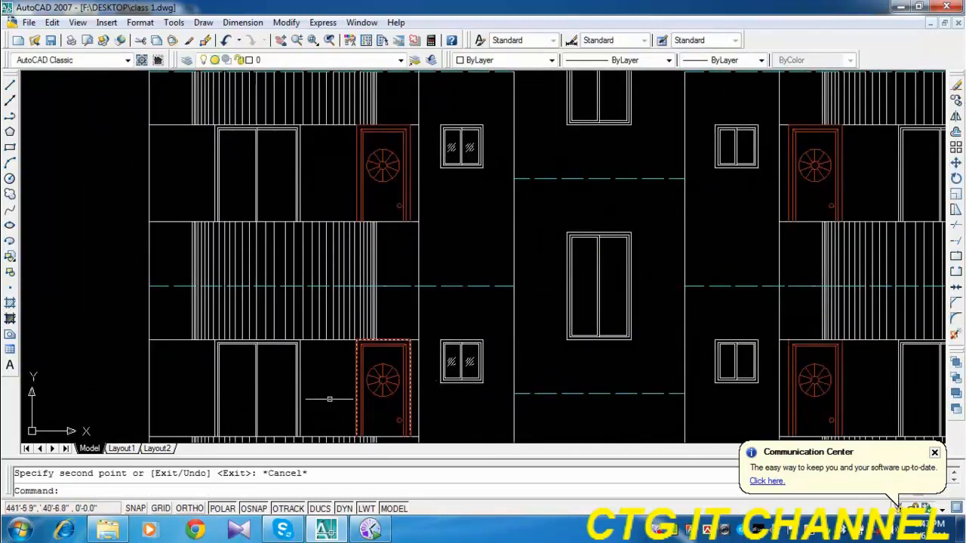
scroll(582, 230, "down", 3)
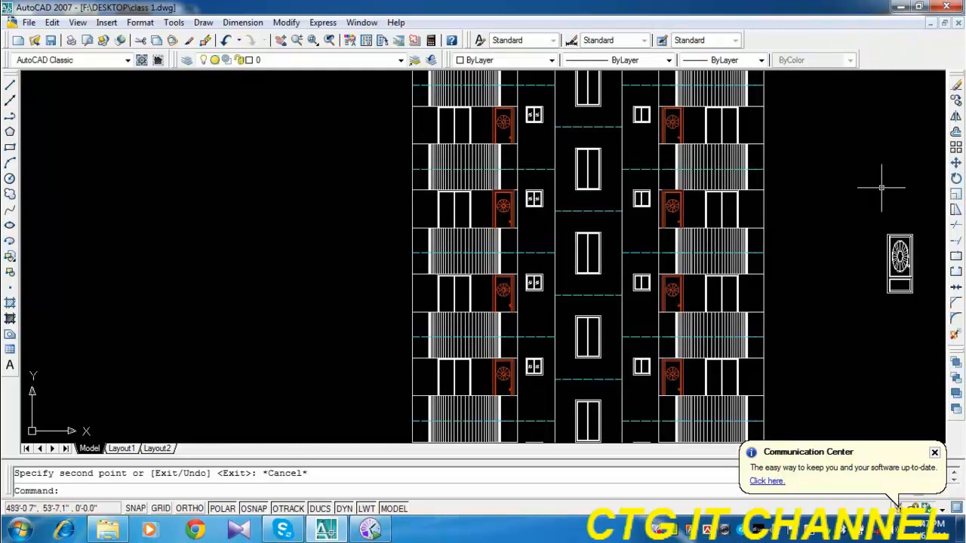
scroll(551, 272, "up", 4)
middle_click_drag(434, 332, 533, 77)
scroll(534, 78, "down", 4)
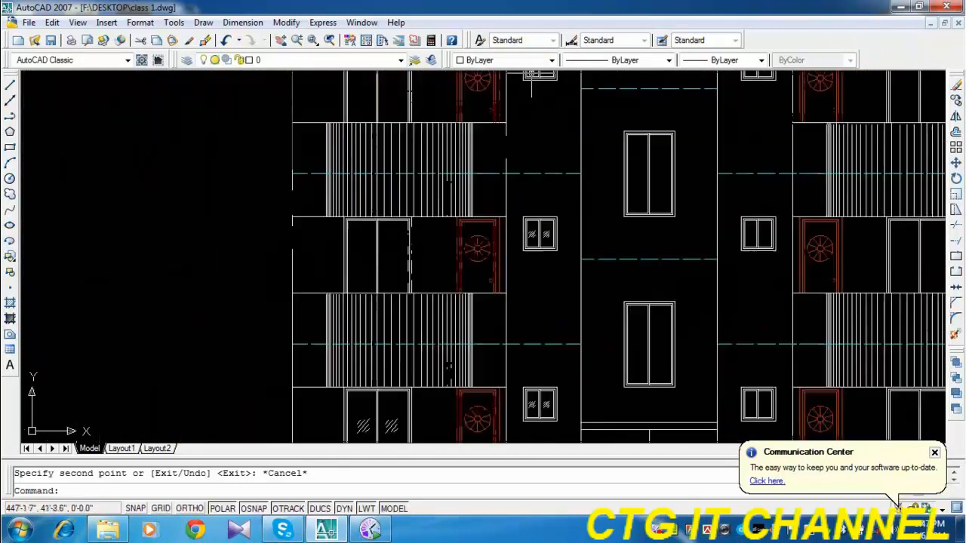
scroll(437, 307, "up", 6)
left_click_drag(448, 211, 435, 287)
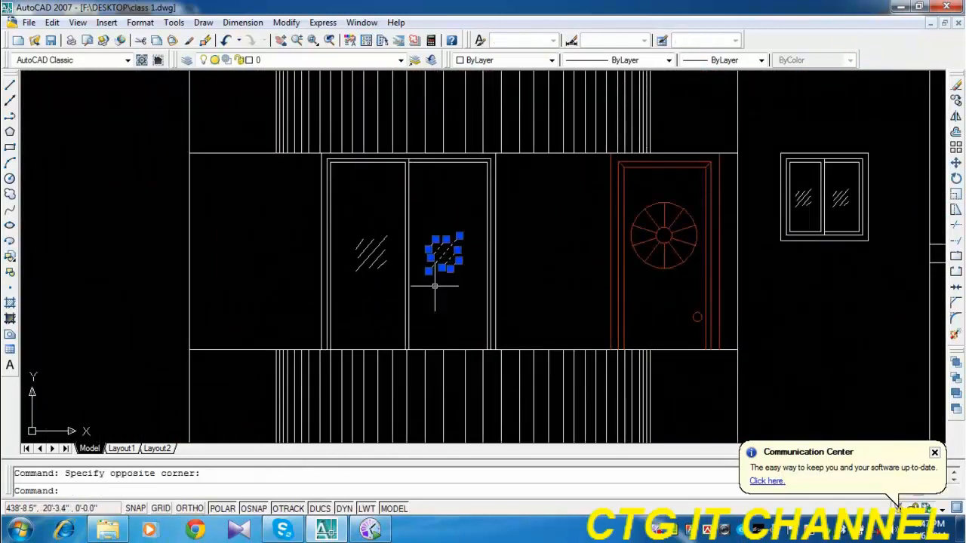
left_click(955, 101)
left_click(438, 295)
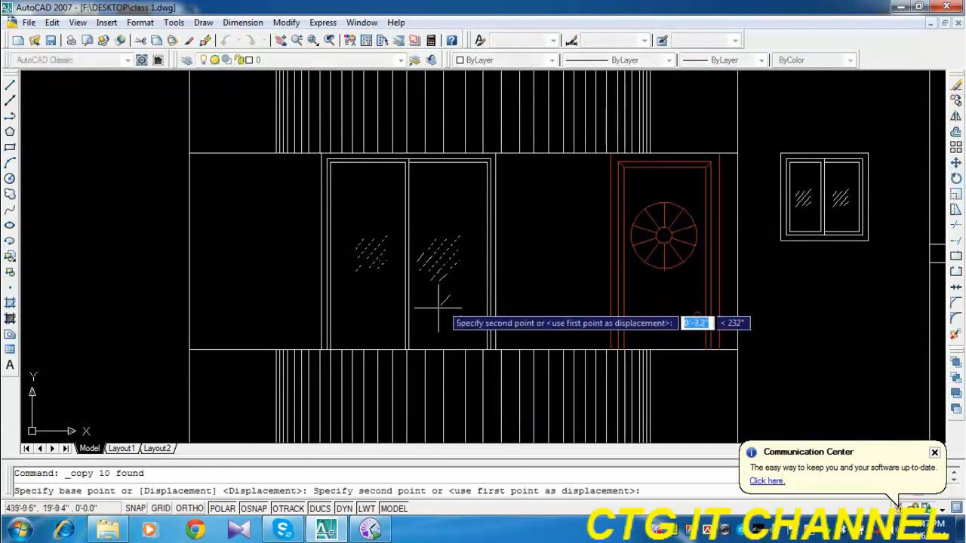
scroll(439, 301, "down", 4)
middle_click_drag(449, 203, 425, 310)
left_click(428, 229)
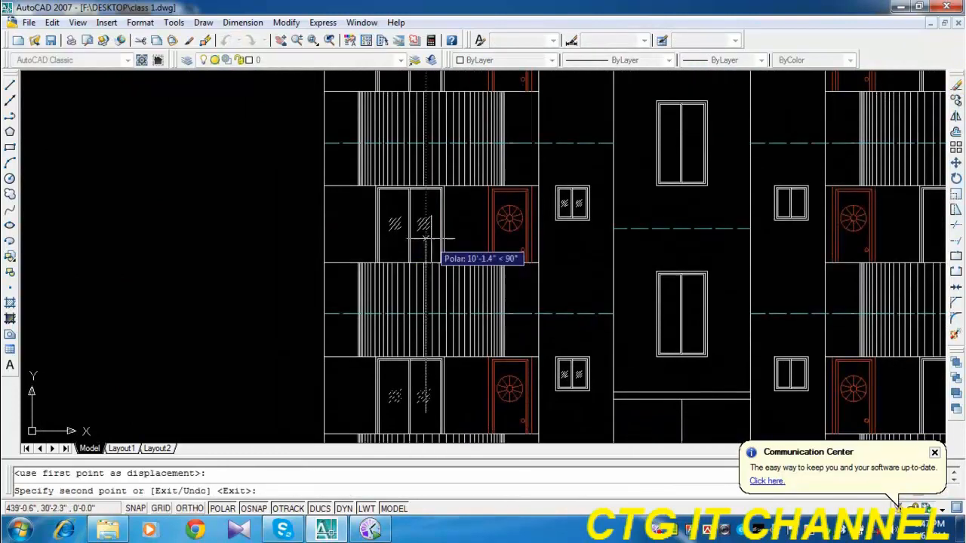
Place copies of the door marks in the sliding doors two and three floors up, at about 20'-3" and 30'-2" vertically.
middle_click_drag(422, 354, 423, 371)
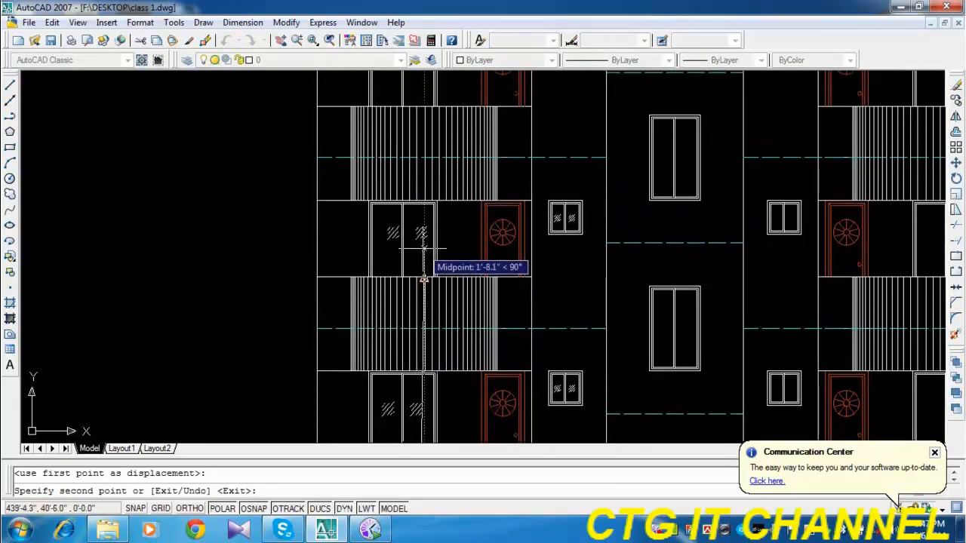
scroll(418, 251, "up", 3)
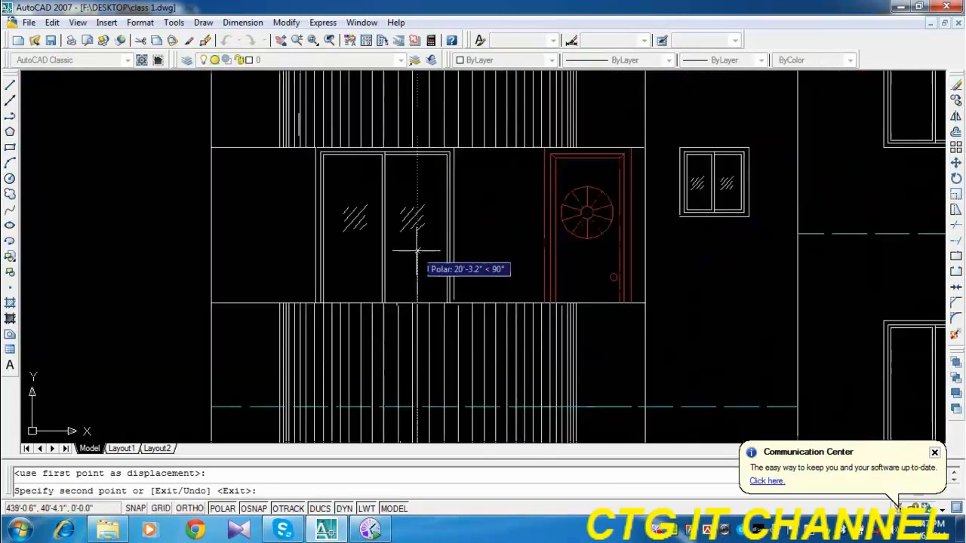
scroll(456, 343, "down", 5)
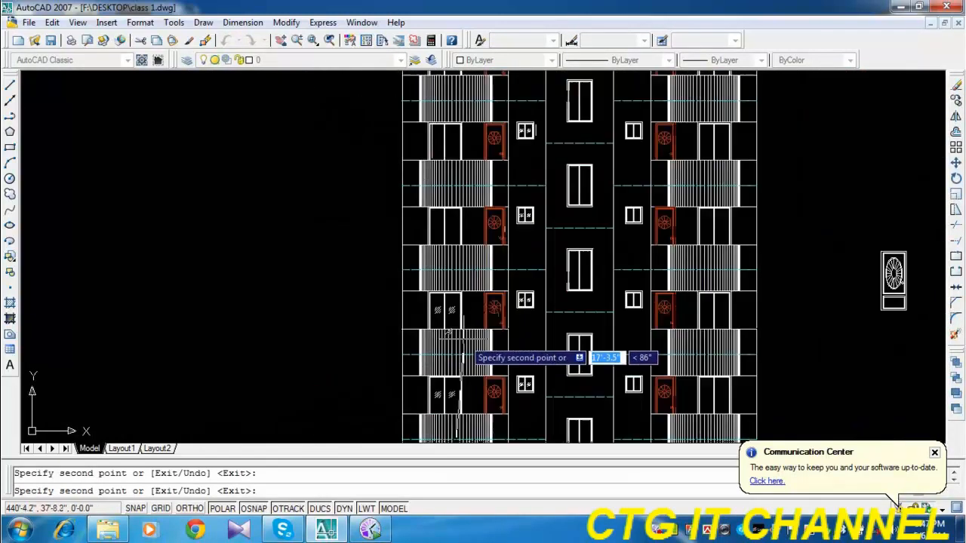
scroll(441, 223, "up", 6)
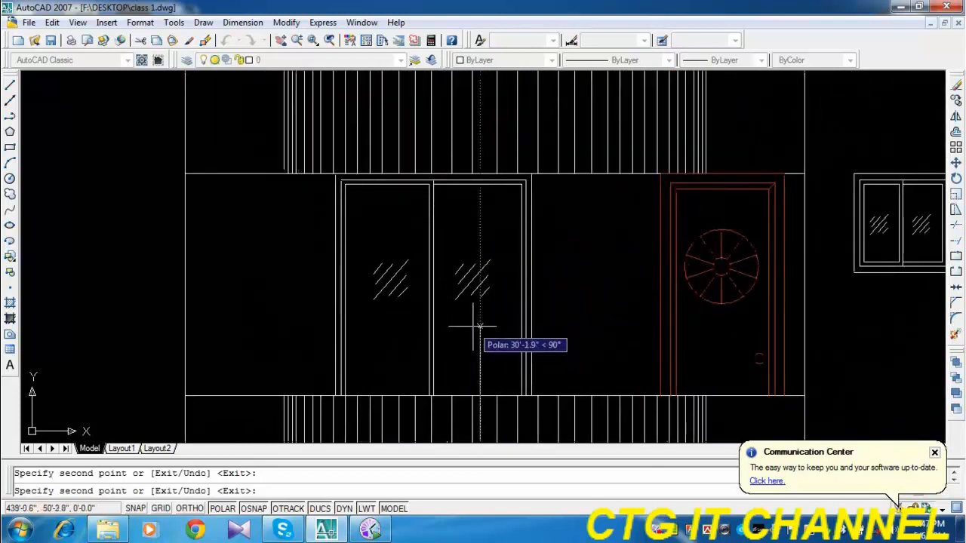
Place copies of the door marks in the sliding doors four and five floors up, the former about 40'-2" vertically.
scroll(479, 332, "down", 2)
scroll(468, 164, "down", 2)
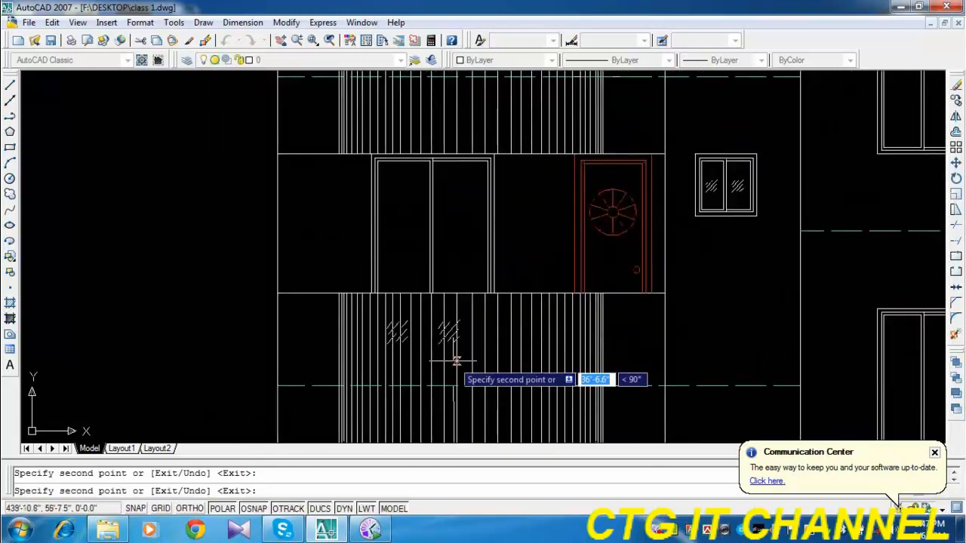
scroll(457, 271, "up", 2)
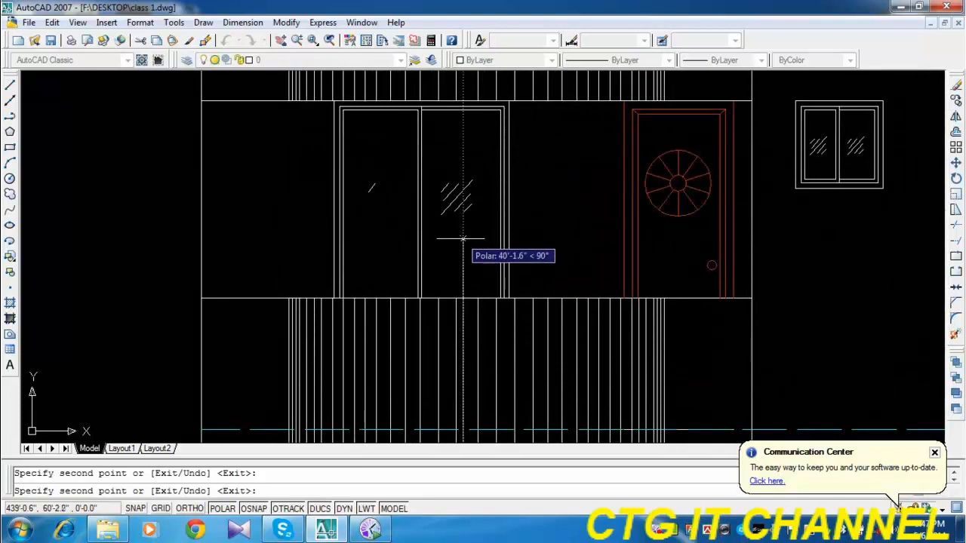
scroll(511, 233, "down", 2)
scroll(497, 287, "up", 3)
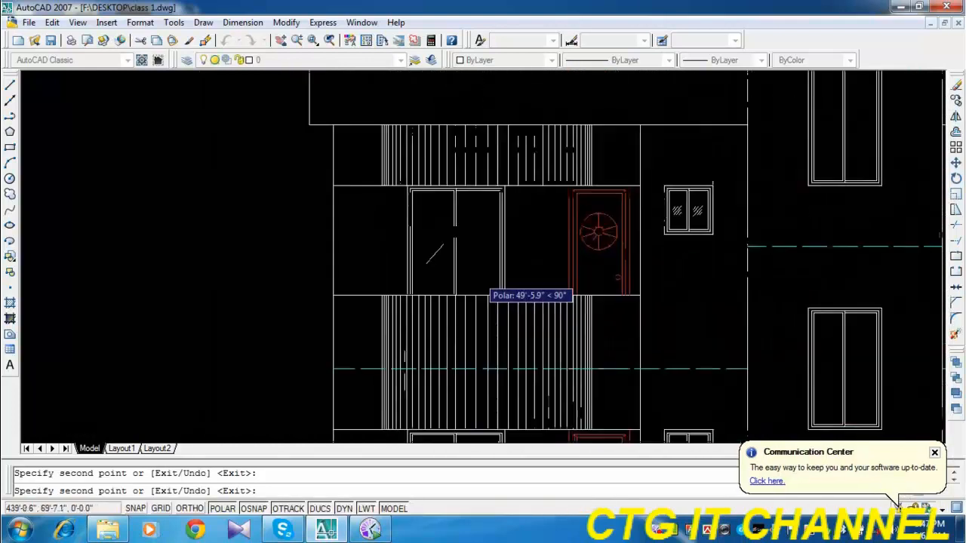
left_click(473, 255)
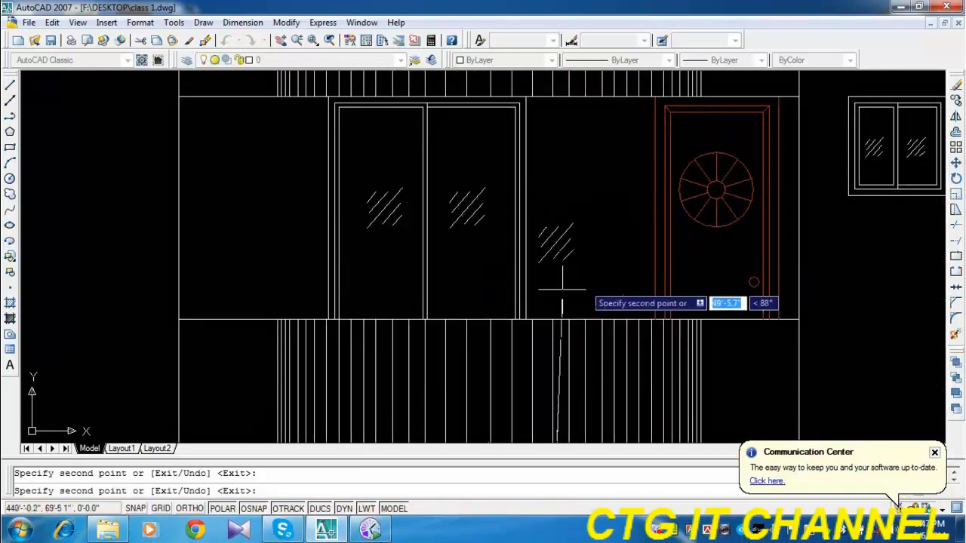
Place a copy of the paired door marks in the topmost tall window of the central bay, and end the copying.
scroll(513, 294, "down", 3)
middle_click_drag(704, 298, 557, 273)
scroll(554, 219, "up", 4)
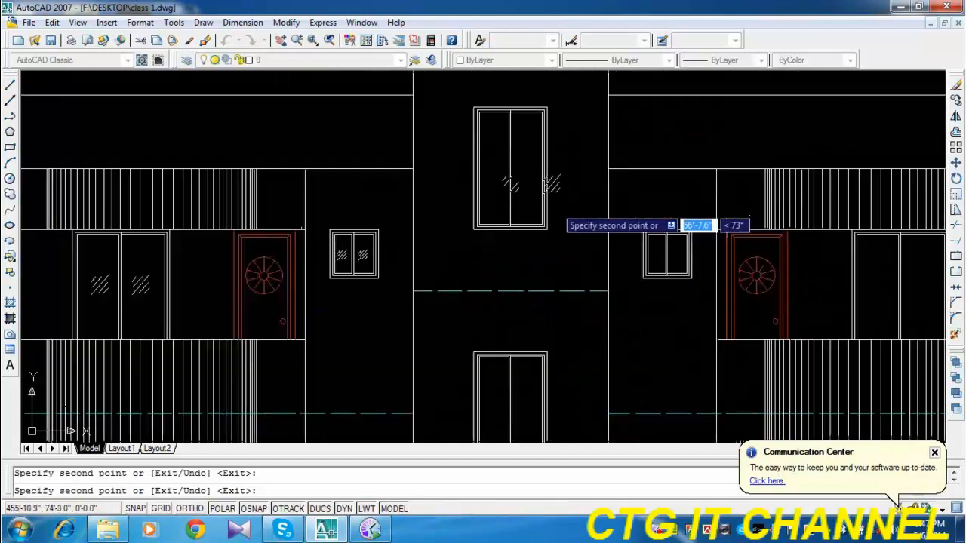
scroll(490, 262, "up", 2)
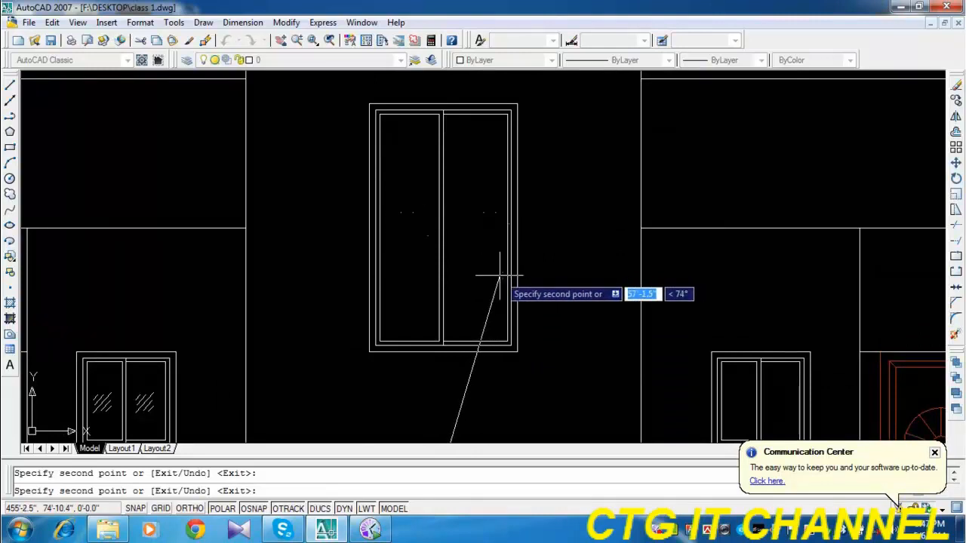
left_click(498, 276)
key("Escape")
Erase all the glass mark lines in the right pane of the topmost tall window.
left_click(497, 206)
left_click(474, 268)
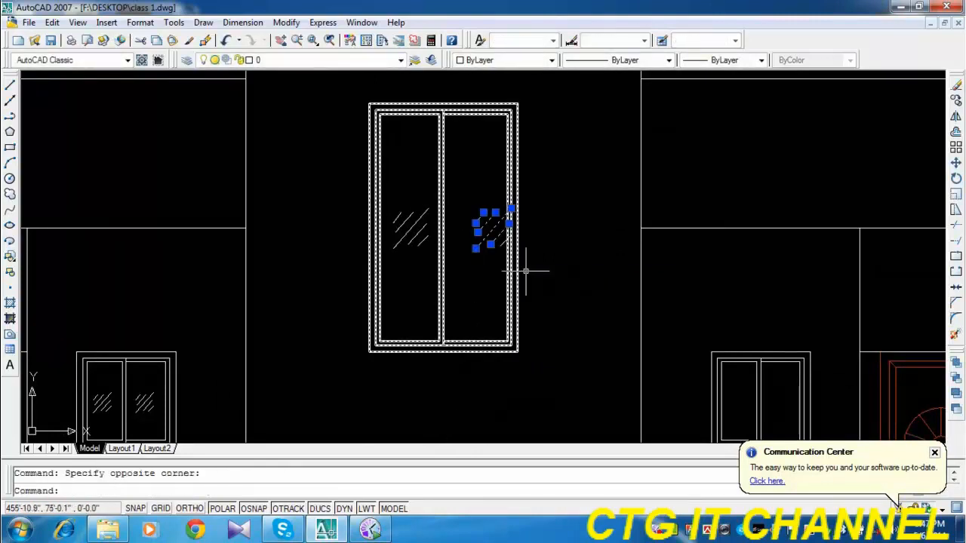
left_click(955, 86)
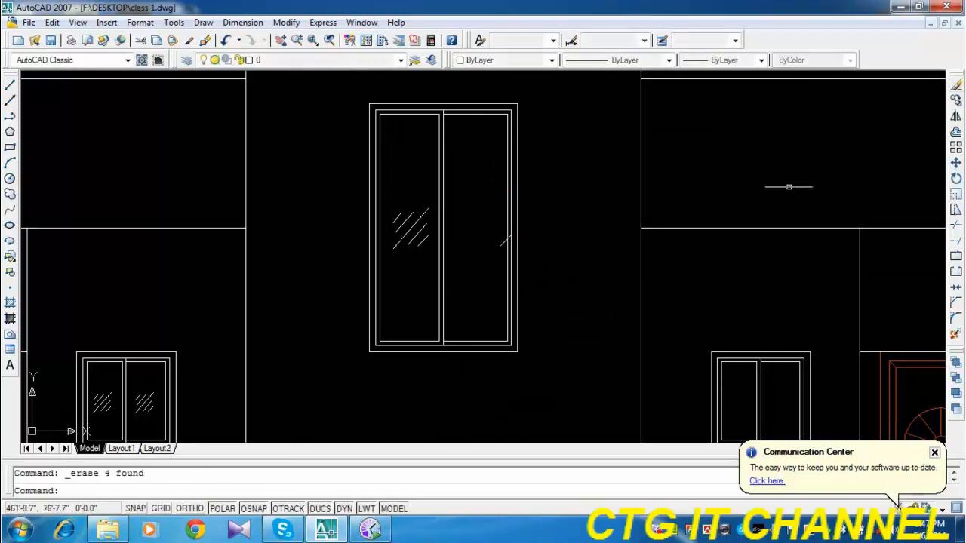
right_click(507, 241)
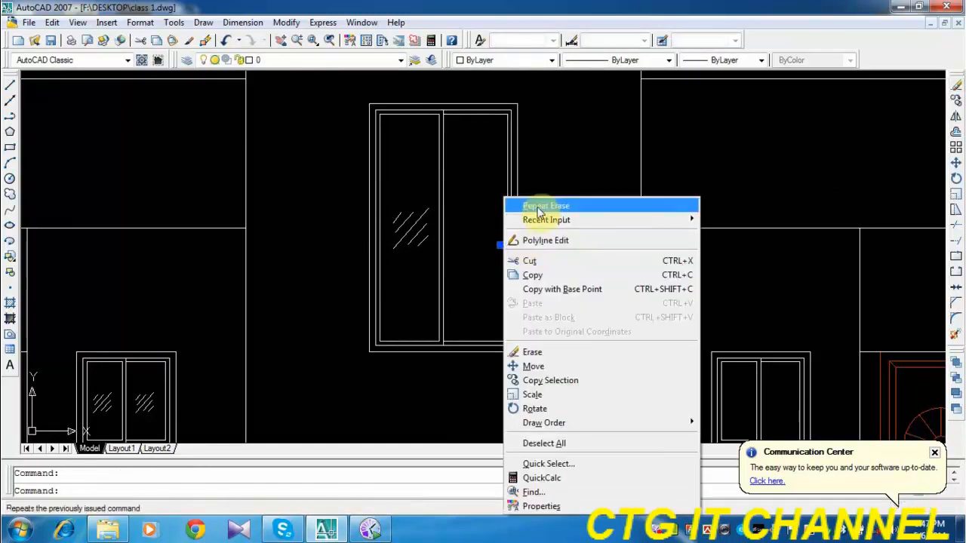
left_click(538, 206)
Copy the left pane's glass mark horizontally about 1'-4" into the tall window's right pane, and end the copying.
left_click(429, 197)
left_click(393, 262)
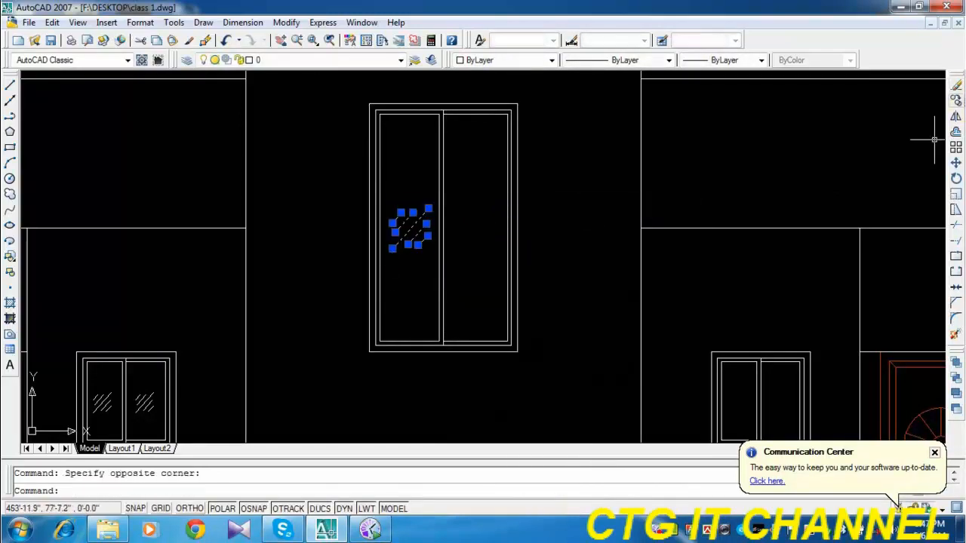
left_click(955, 100)
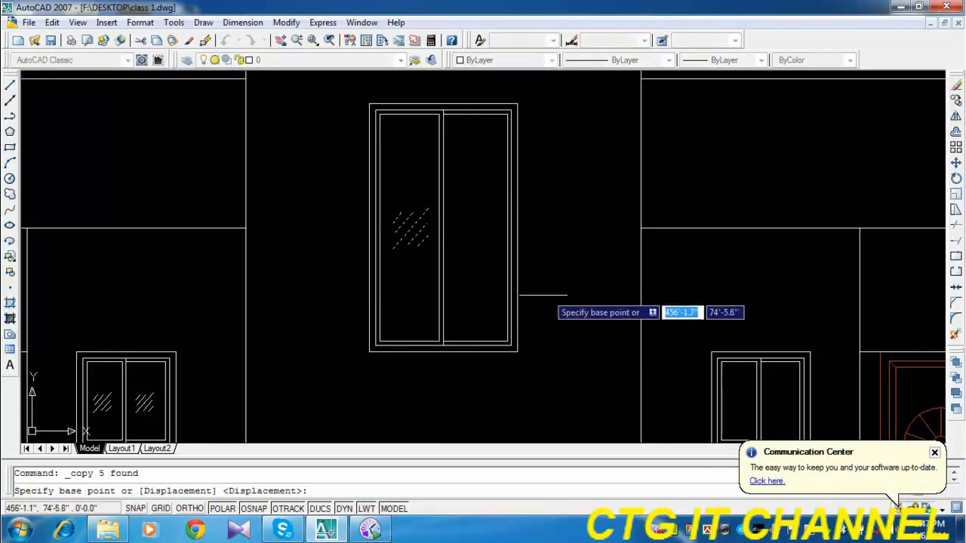
left_click(532, 299)
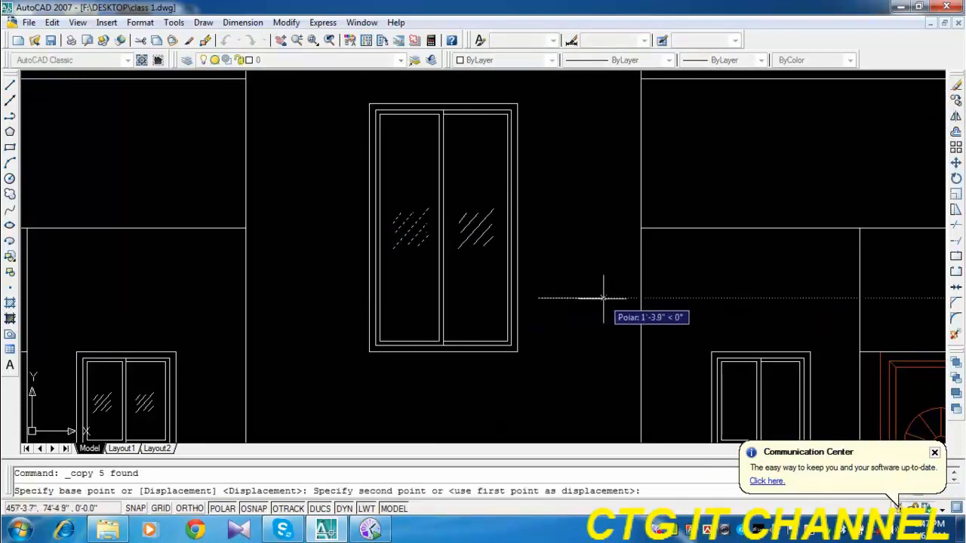
key("Escape")
Copy the topmost tall window's paired glass marks from its lower right corner into the two tall windows below, the second 20'-0" down.
left_click(346, 200)
left_click(510, 258)
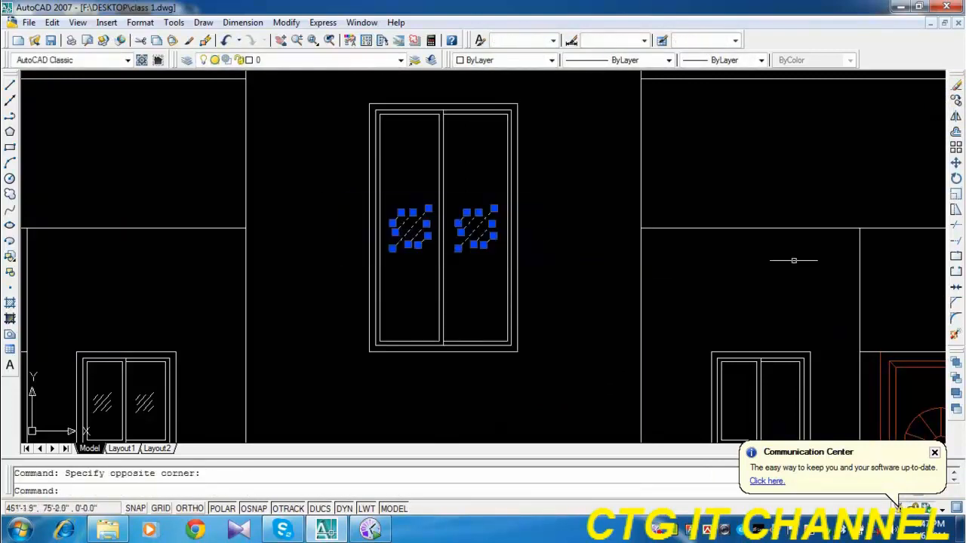
left_click(955, 105)
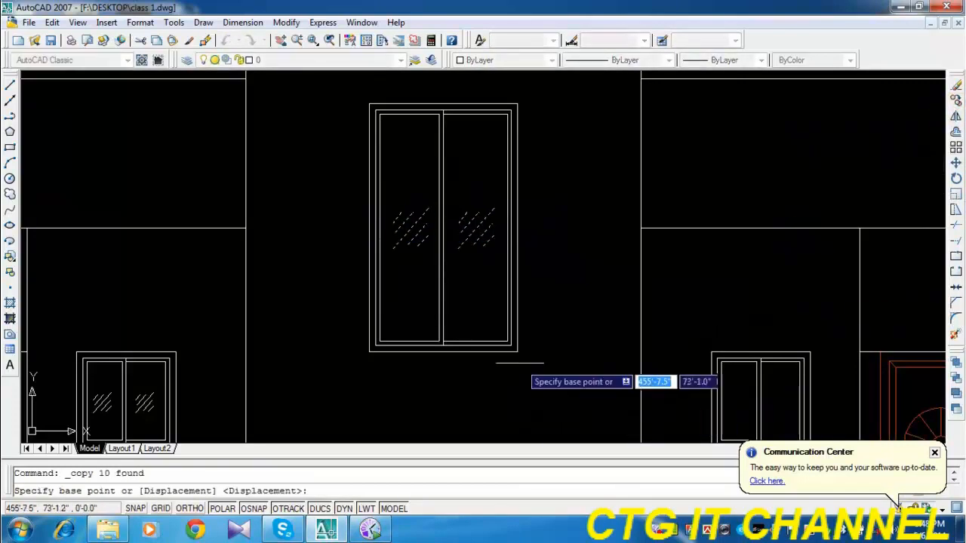
left_click(517, 351)
scroll(516, 351, "down", 4)
middle_click_drag(530, 394, 525, 224)
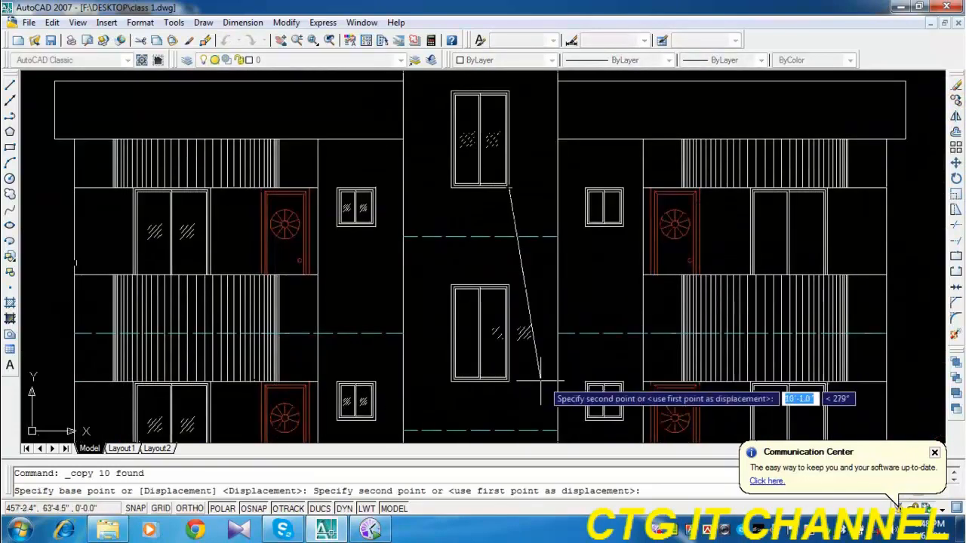
left_click(511, 383)
middle_click_drag(544, 394, 528, 149)
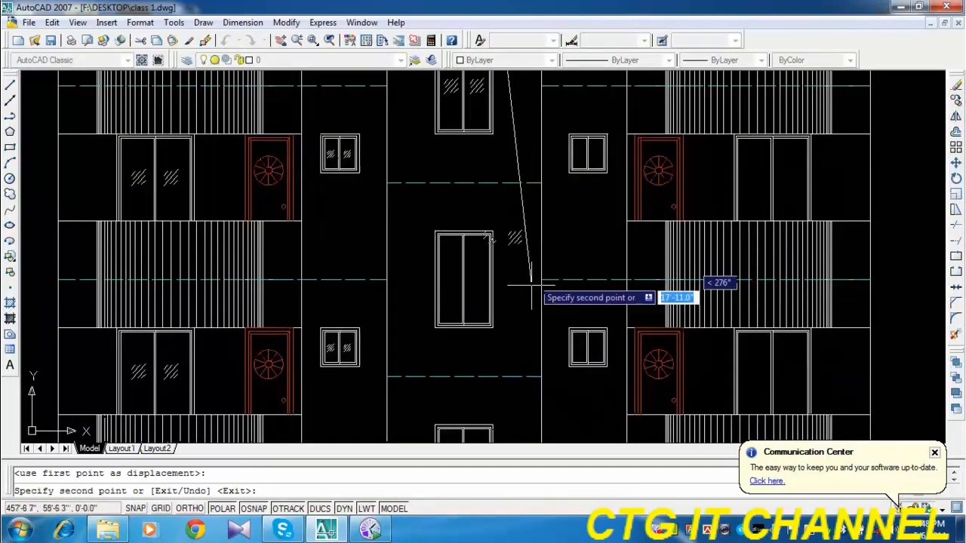
left_click(496, 332)
Place copies of the paired marks in the three remaining lower tall windows, the first two 30'-0" and 40'-0" down, and end the copying.
middle_click_drag(533, 414, 528, 175)
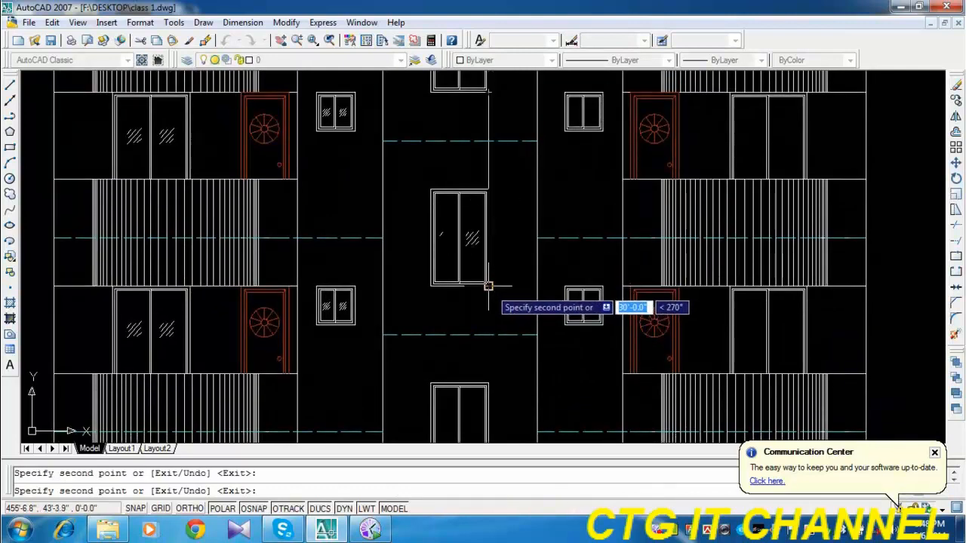
left_click(489, 285)
middle_click_drag(520, 332, 508, 158)
left_click(476, 304)
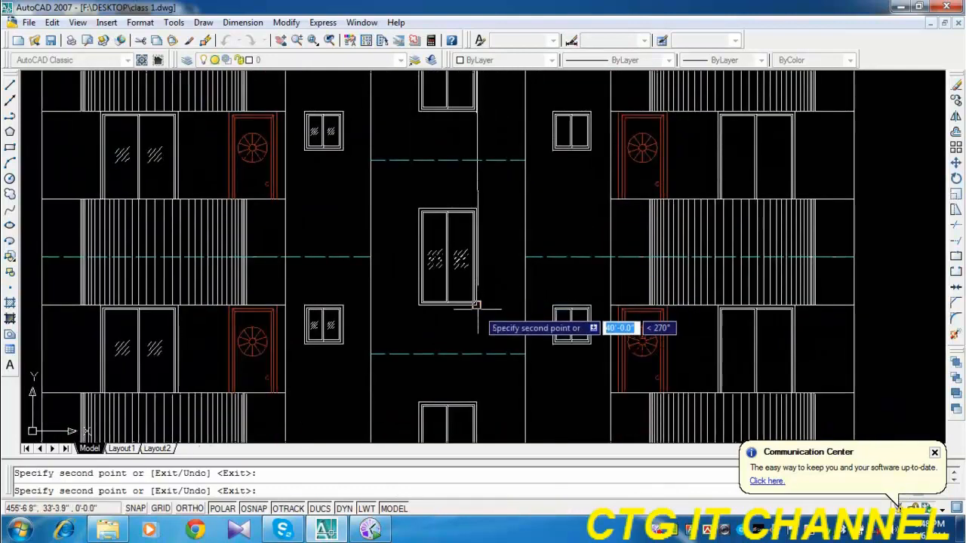
middle_click_drag(477, 305, 468, 116)
left_click(469, 312)
middle_click_drag(518, 351, 521, 131)
scroll(531, 298, "down", 2)
scroll(532, 299, "down", 3)
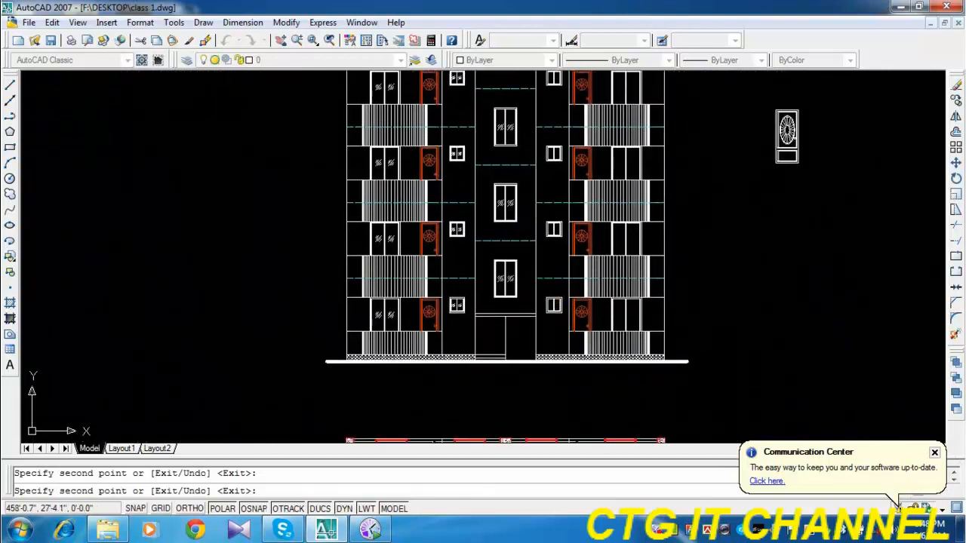
key("Escape")
Copy the left wing's lowest sliding-door marks horizontally about 31'-9" into the right wing's matching sliding door, and end the copying.
scroll(565, 277, "down", 4)
scroll(592, 242, "up", 4)
mouse_move(525, 328)
middle_mouse_down()
mouse_move(519, 276)
mouse_move(511, 307)
middle_mouse_up()
scroll(500, 316, "down", 2)
scroll(500, 316, "down", 2)
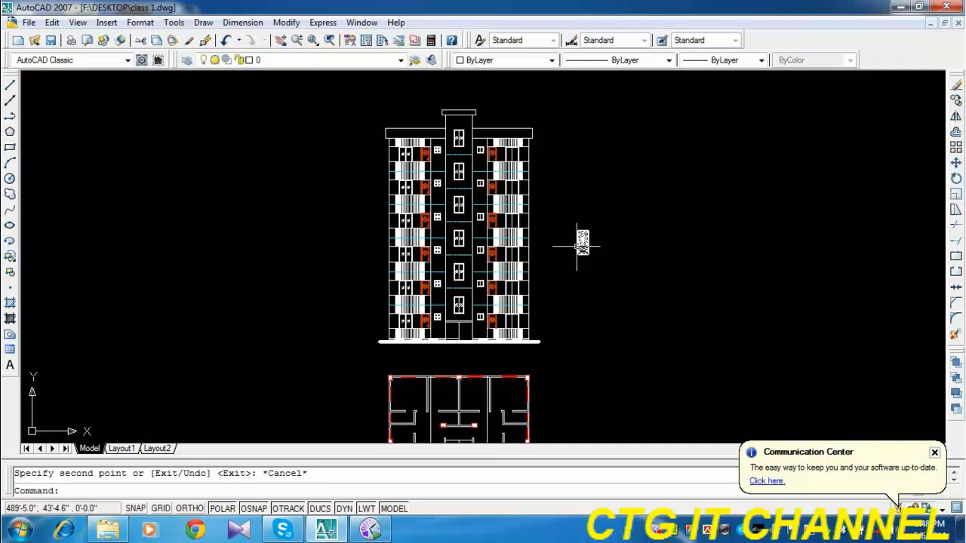
scroll(408, 330, "up", 4)
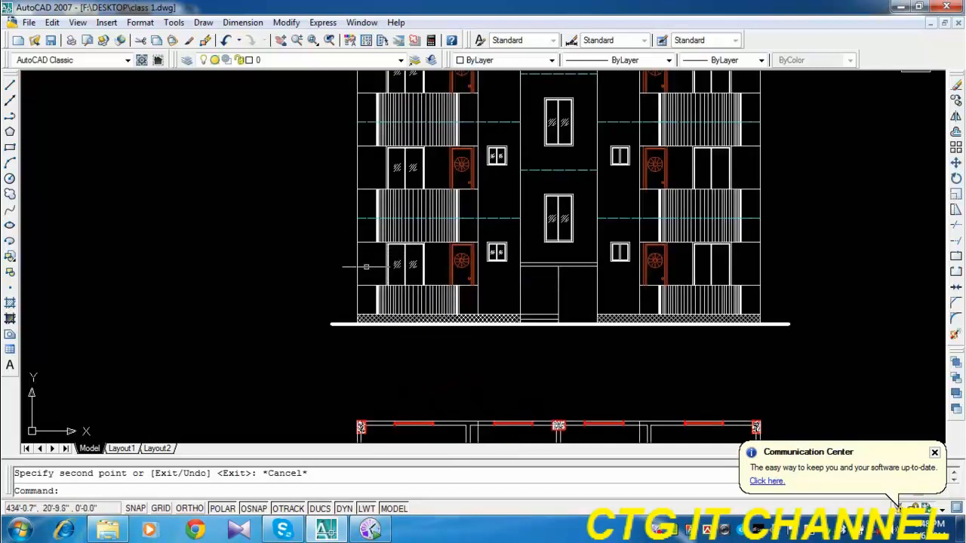
scroll(366, 266, "up", 2)
left_click(370, 246)
left_click(533, 283)
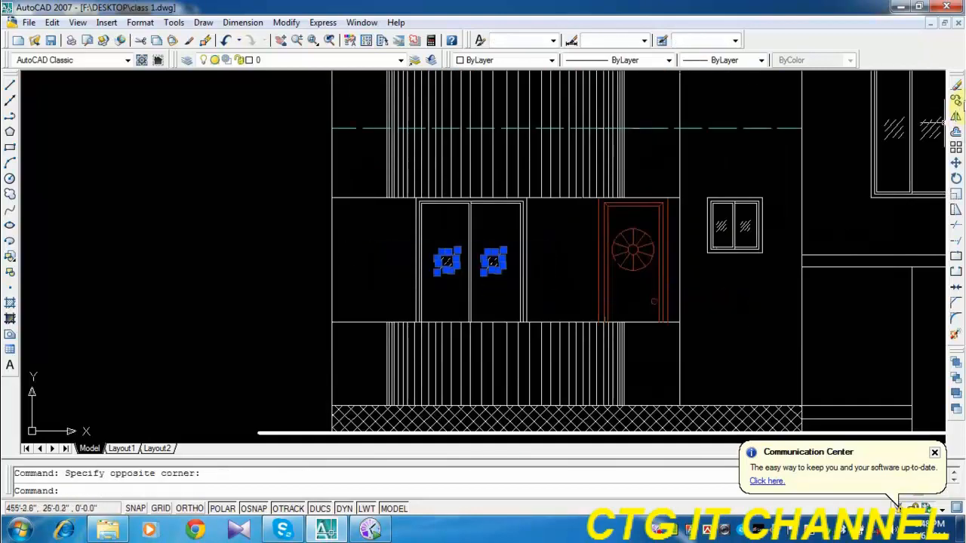
left_click(955, 102)
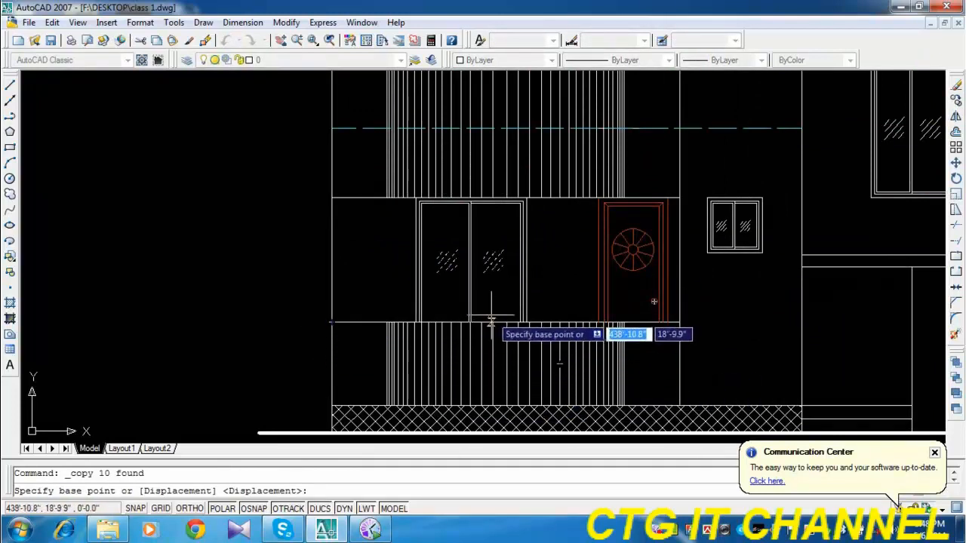
scroll(409, 314, "down", 2)
scroll(408, 315, "up", 3)
left_click(409, 313)
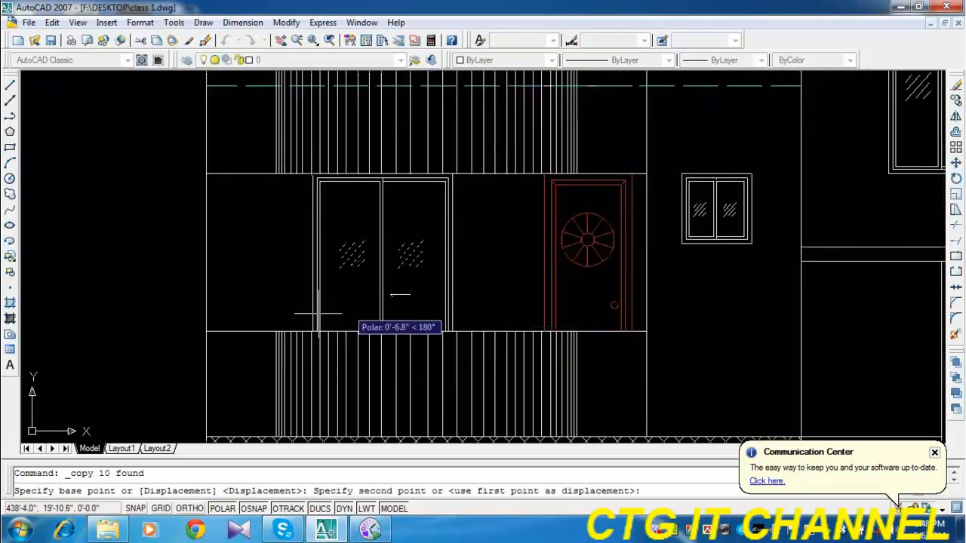
scroll(317, 321, "down", 5)
scroll(510, 311, "up", 4)
scroll(510, 312, "up", 4)
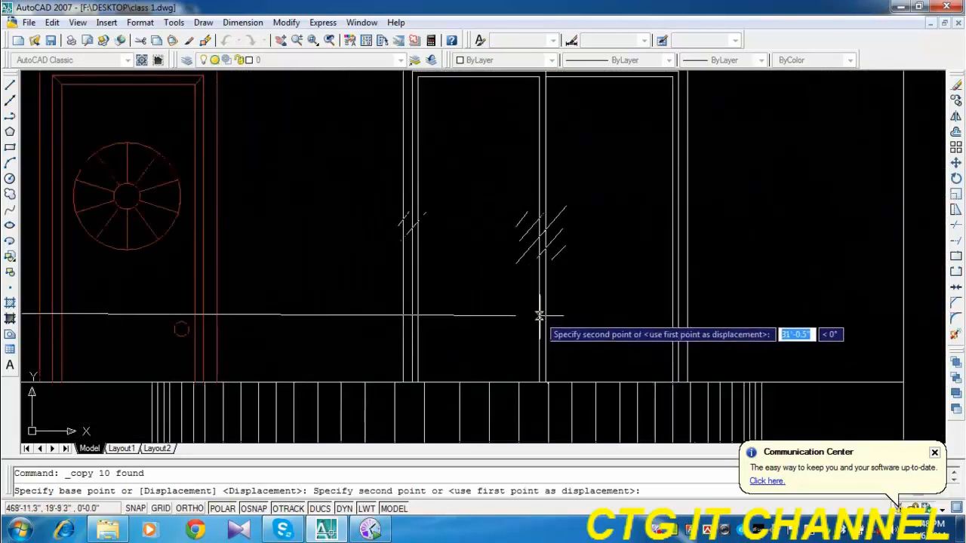
left_click(591, 307)
key("Escape")
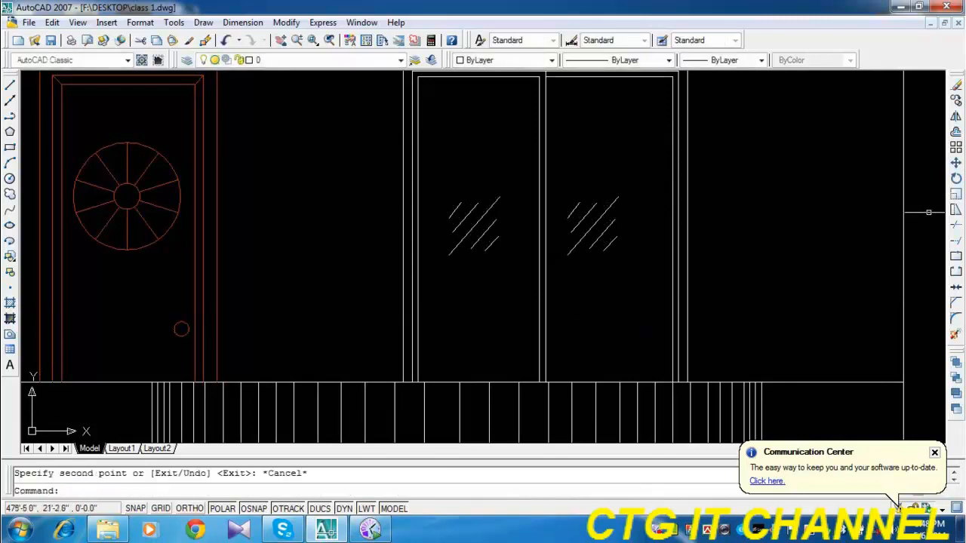
Copy both marks of the right wing's lowest sliding door from the floor line's outer corner into the sliding doors one and two floors up.
left_click(955, 103)
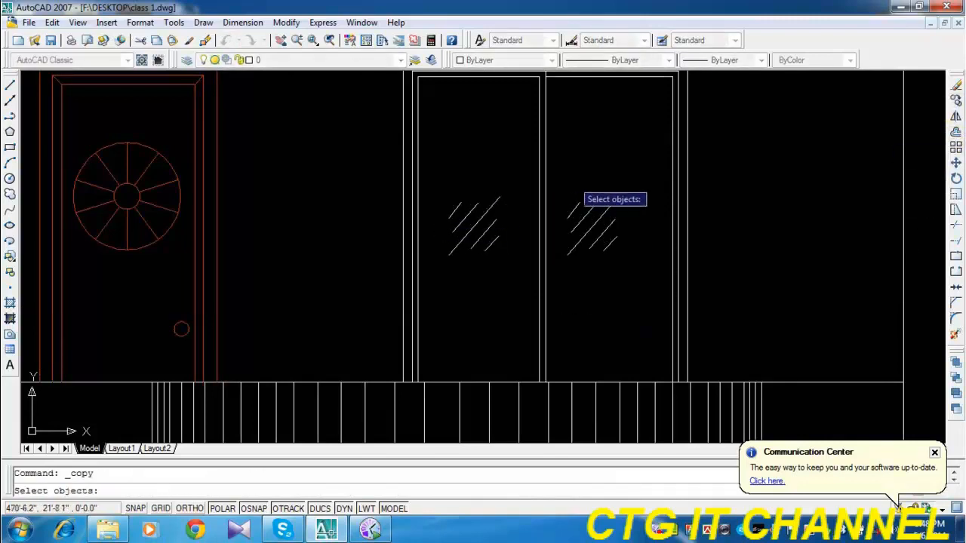
left_click(630, 172)
left_click(567, 269)
left_click(522, 175)
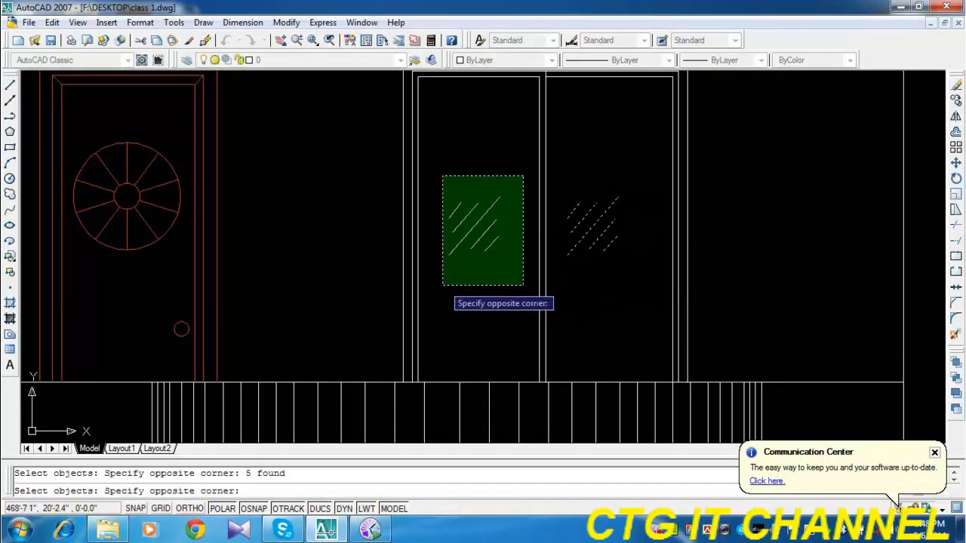
left_click(443, 285)
key("Return")
left_click(903, 385)
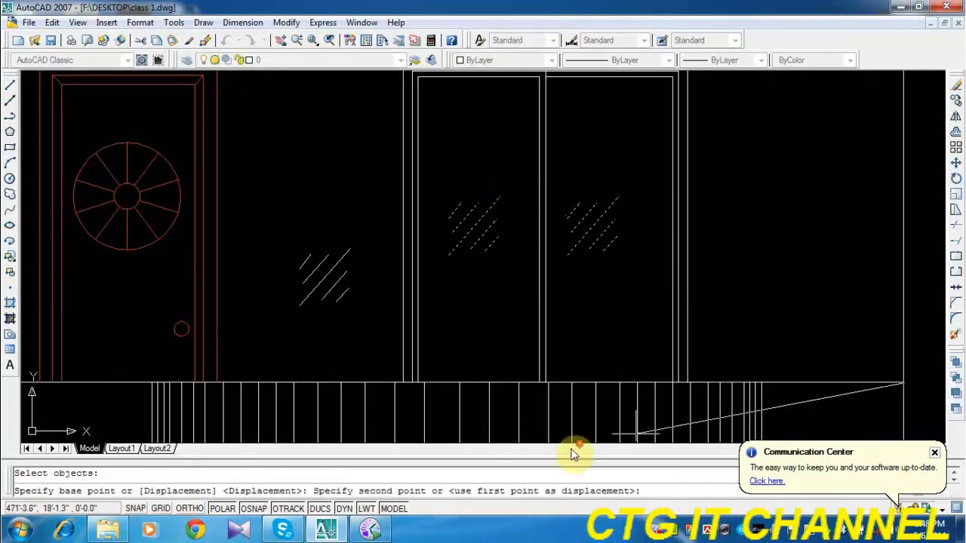
scroll(572, 439, "down", 6)
left_click(651, 254)
mouse_move(655, 204)
middle_mouse_down()
mouse_move(656, 233)
mouse_move(650, 190)
middle_mouse_up()
middle_click_drag(638, 224, 616, 408)
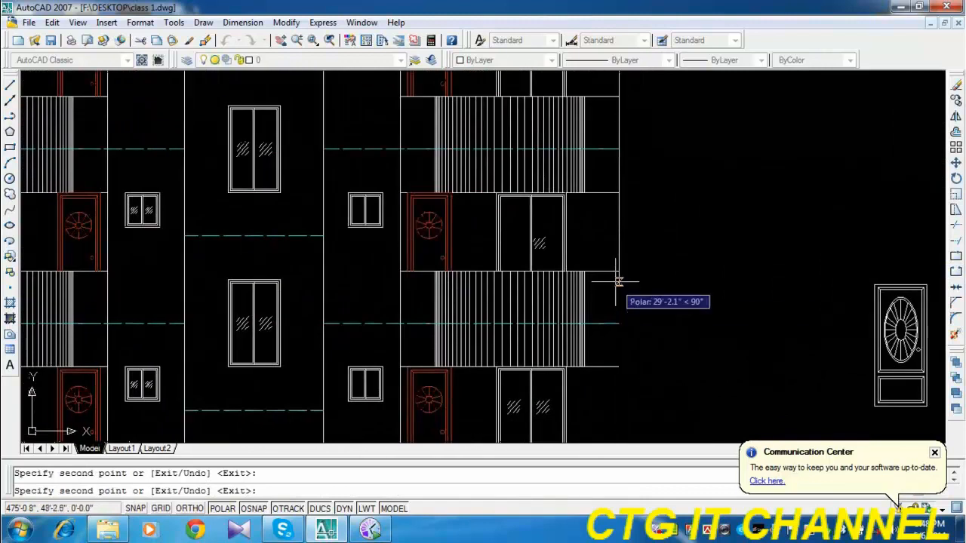
Place copies of the door marks in the right wing's top three sliding doors, the middle one 40'-0" up, and end the copying.
left_click(620, 272)
middle_click_drag(616, 212, 611, 348)
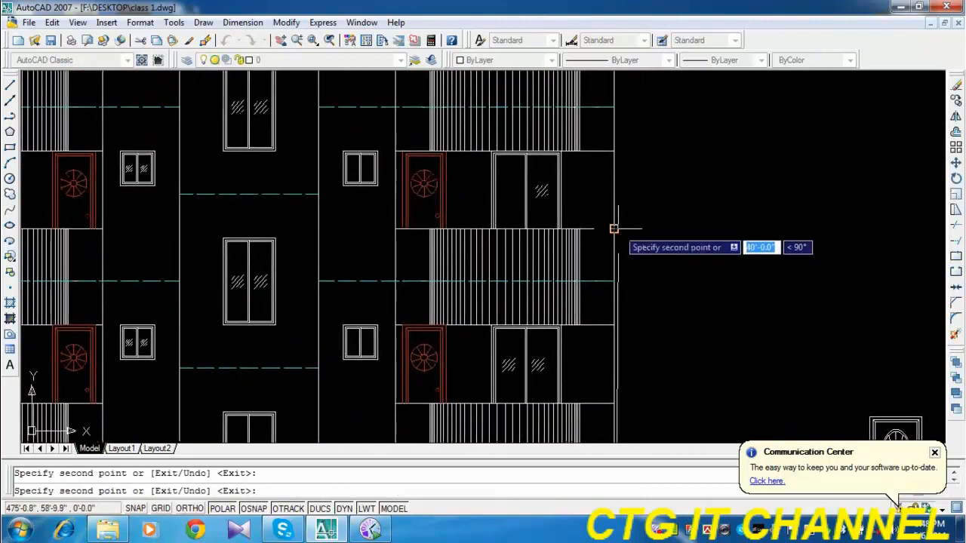
left_click(614, 228)
middle_click_drag(616, 194, 616, 373)
key("Escape")
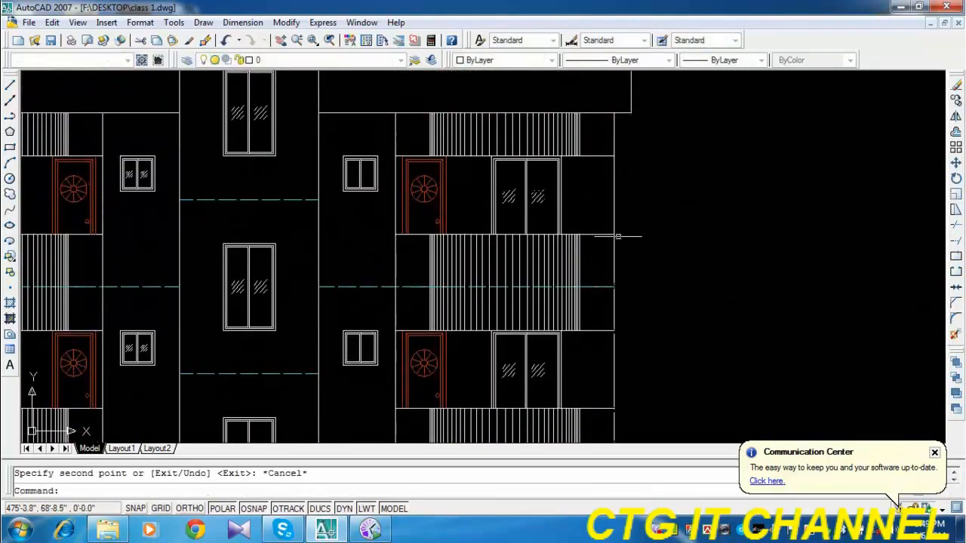
Copy the paired marks of the left wing's third-row small window into the right wing's small window on the same floor, using matching lower right corners.
scroll(640, 234, "down", 4)
middle_click_drag(693, 330, 701, 248)
scroll(545, 269, "up", 3)
scroll(538, 265, "up", 4)
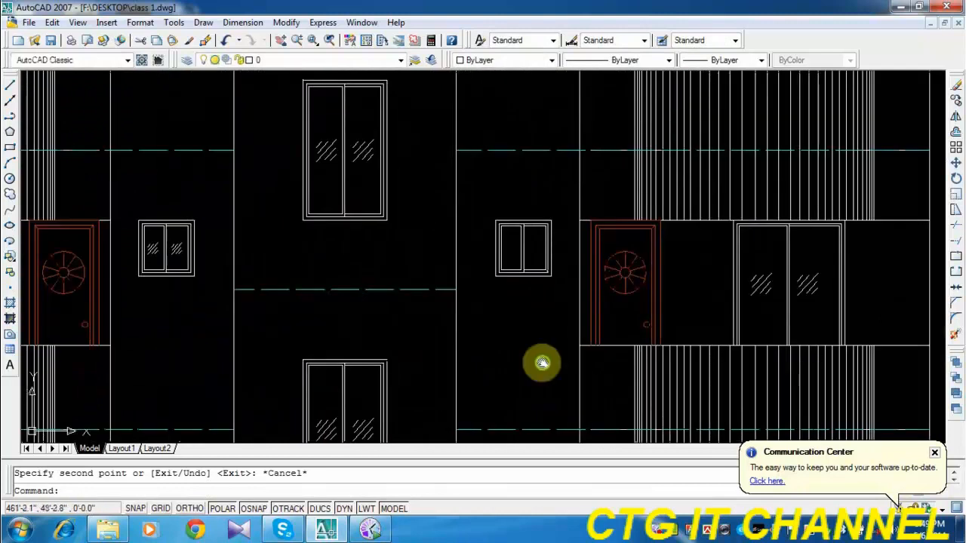
scroll(225, 280, "up", 2)
left_click(190, 253)
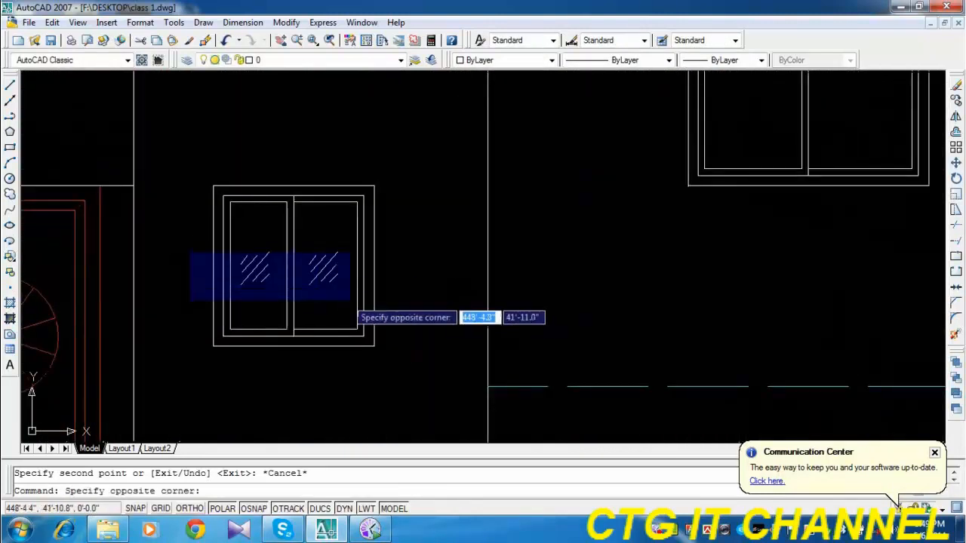
left_click(387, 308)
left_click(956, 101)
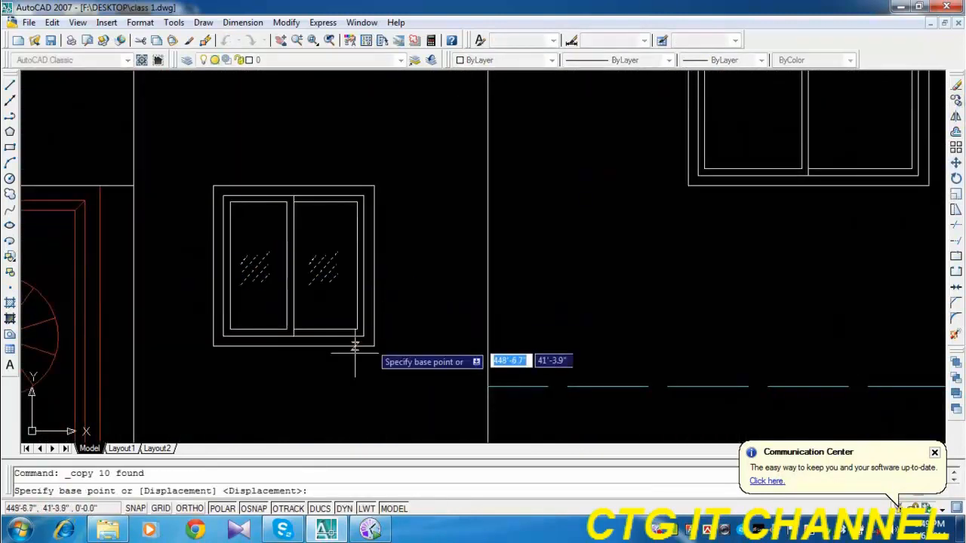
left_click(370, 341)
scroll(337, 349, "down", 5)
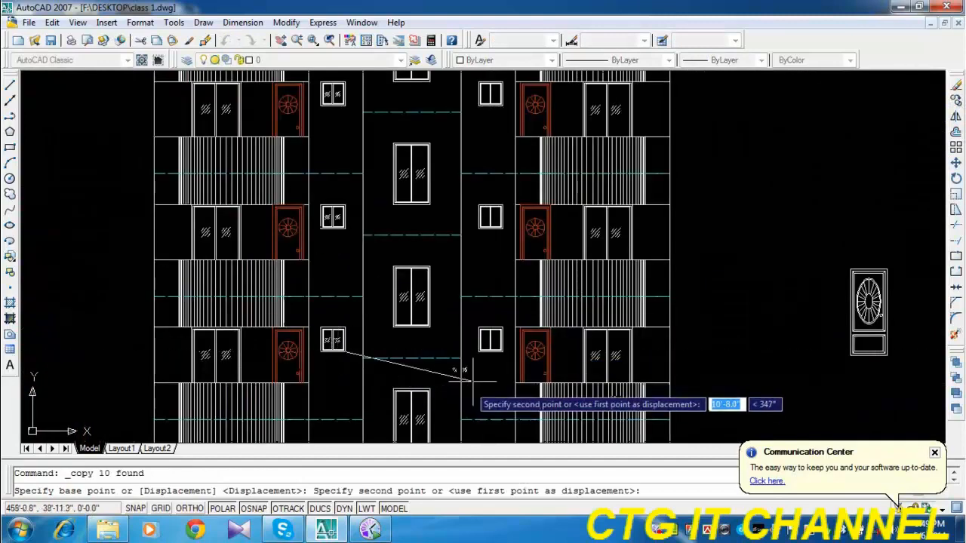
scroll(457, 378, "up", 2)
left_click(545, 297)
Place copies of the small-window marks in the right wing's small windows on the three floors above, and end the copying.
middle_click_drag(554, 77, 557, 353)
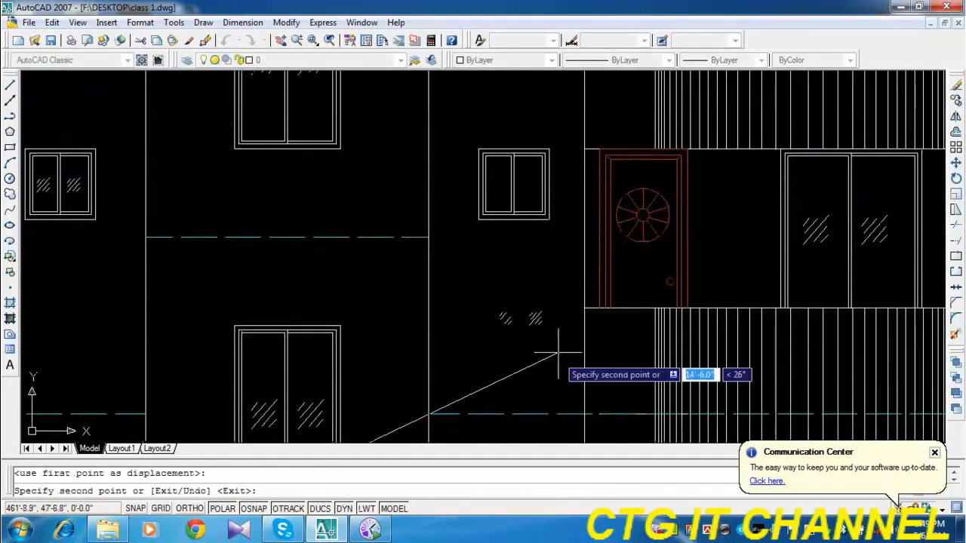
left_click(549, 220)
scroll(525, 243, "down", 4)
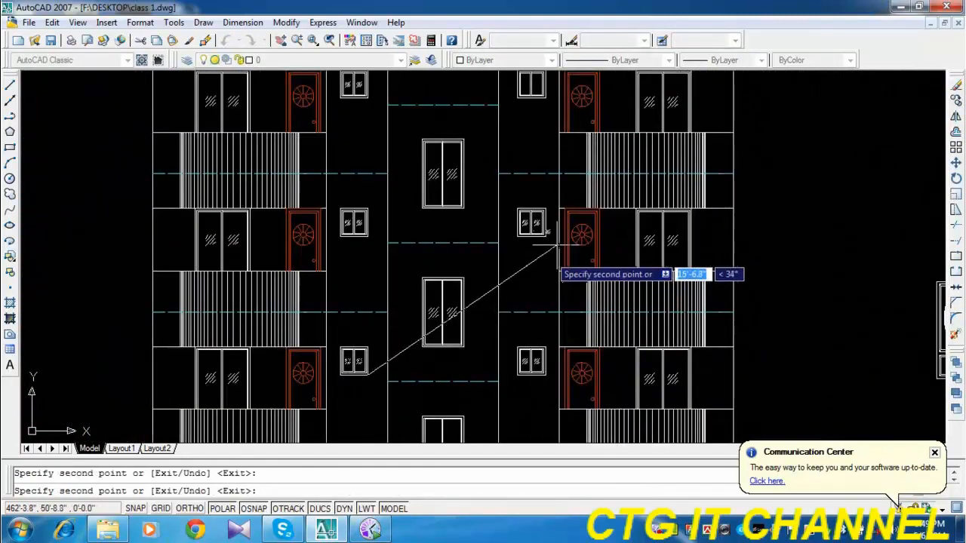
scroll(528, 226, "up", 5)
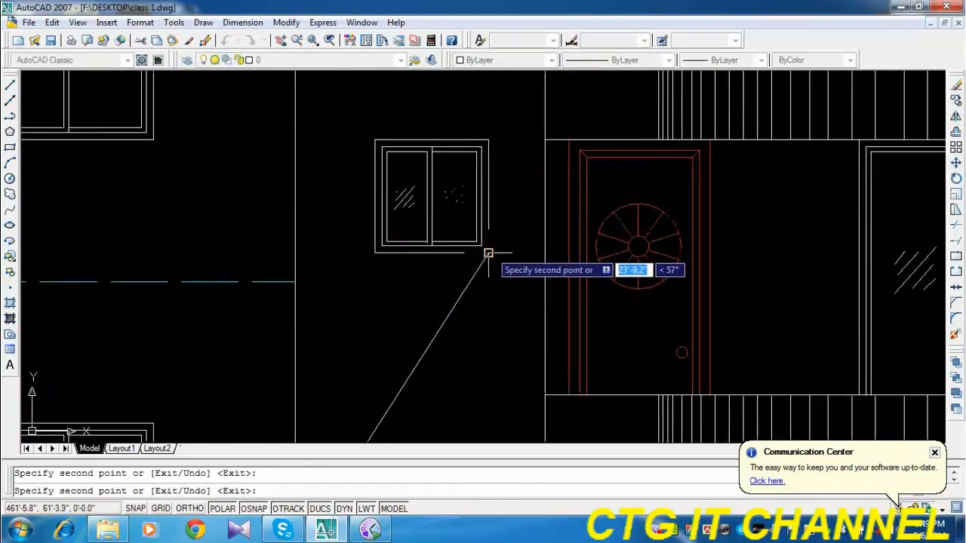
scroll(487, 253, "down", 3)
middle_click_drag(382, 236, 373, 254)
scroll(372, 254, "up", 5)
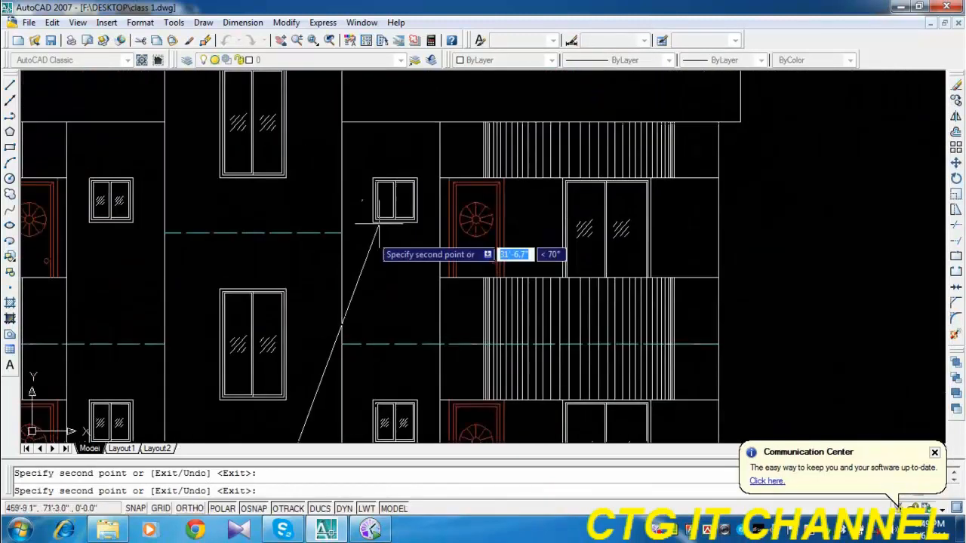
scroll(442, 297, "down", 6)
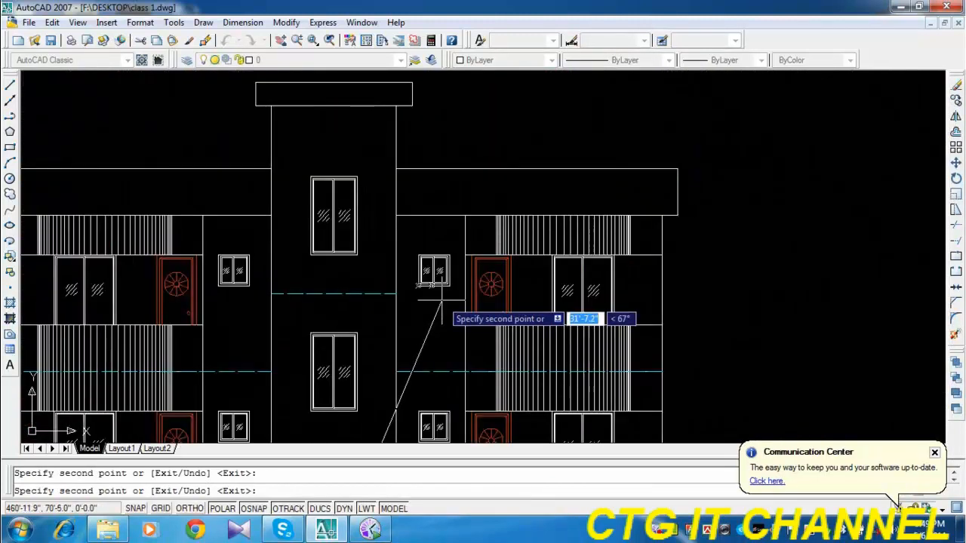
key("Escape")
Check the glass marks down the front elevation and save the drawing.
middle_click_drag(457, 369, 505, 113)
scroll(363, 263, "down", 2)
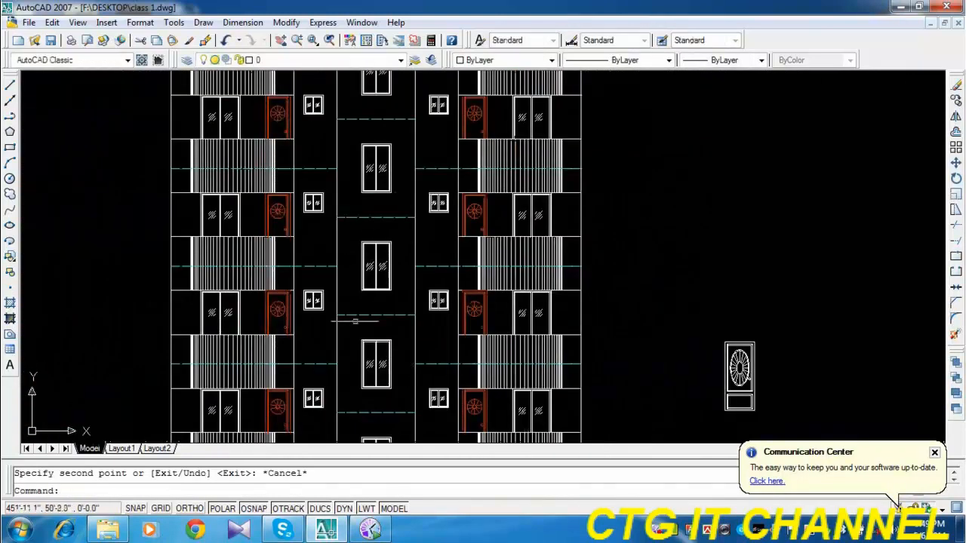
middle_click_drag(370, 359, 383, 227)
scroll(383, 227, "down", 2)
middle_click_drag(424, 346, 401, 363)
left_click(51, 42)
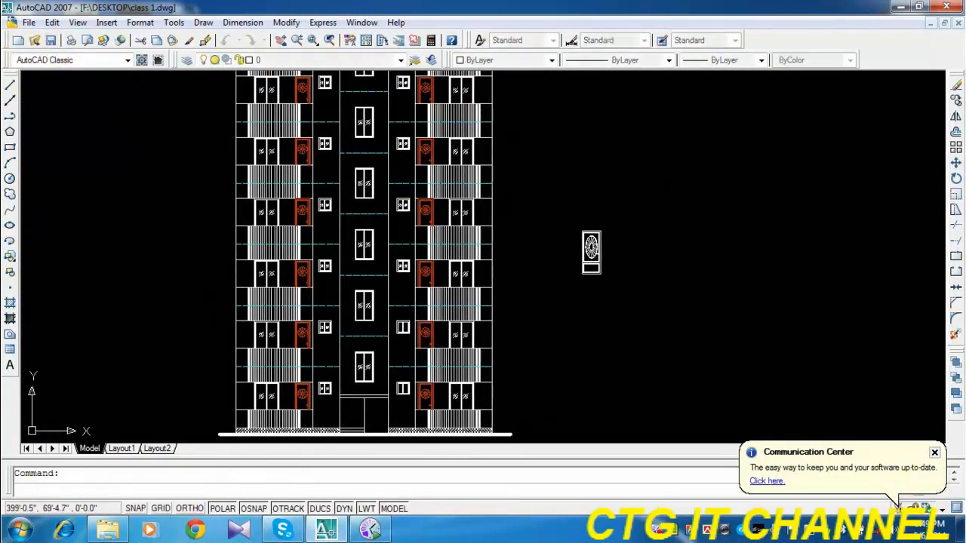
View the whole front elevation from ground line to roof with realtime zoom, and exit the zoom.
middle_click_drag(493, 257, 482, 281)
scroll(483, 281, "down", 2)
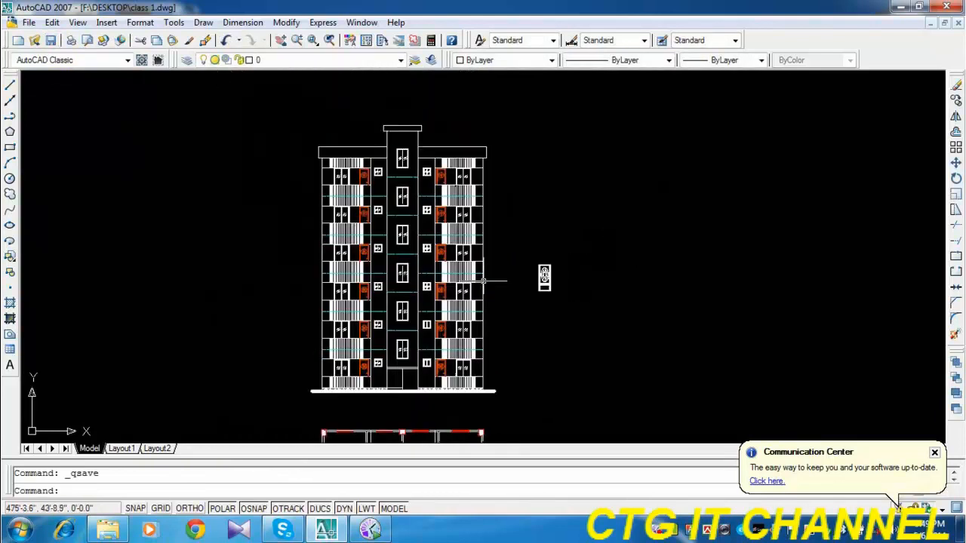
left_click(296, 40)
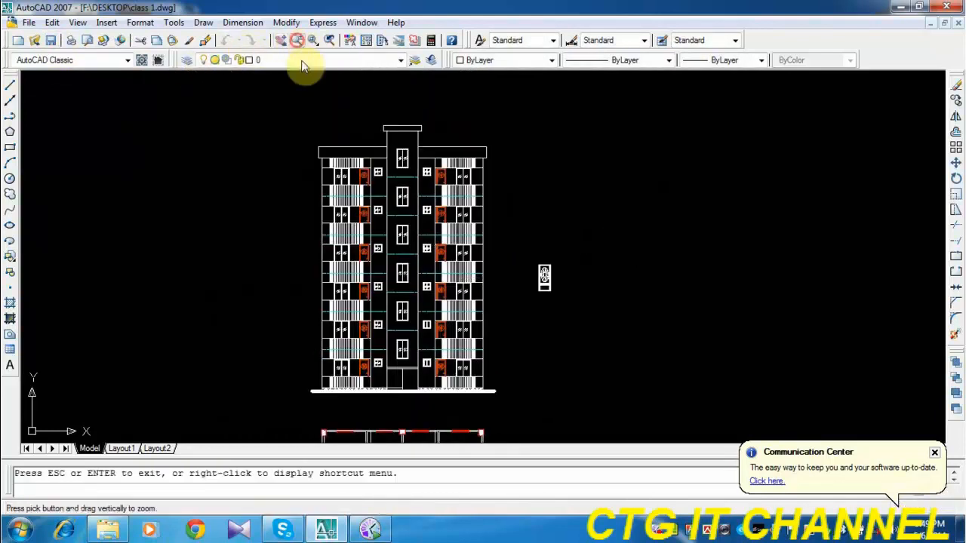
left_click_drag(401, 250, 424, 143)
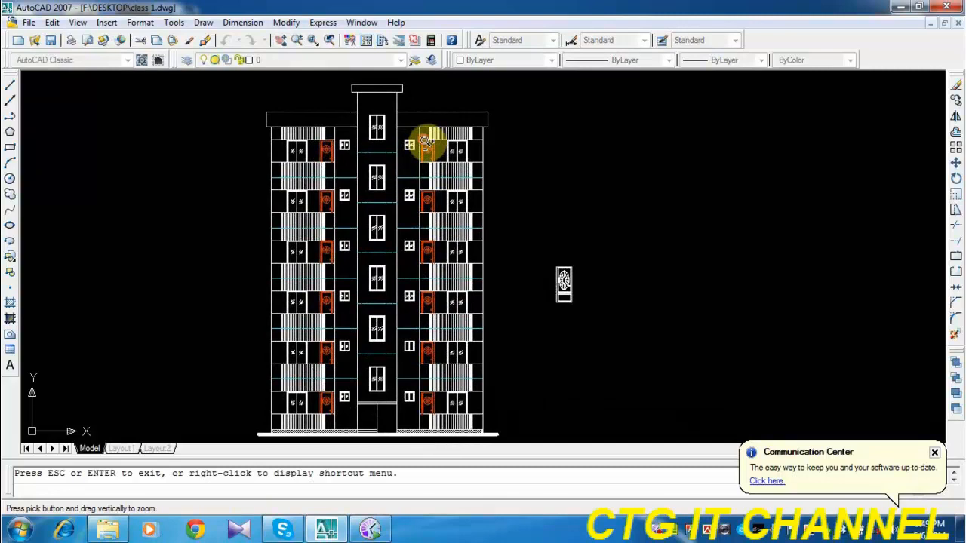
right_click(519, 125)
left_click(548, 135)
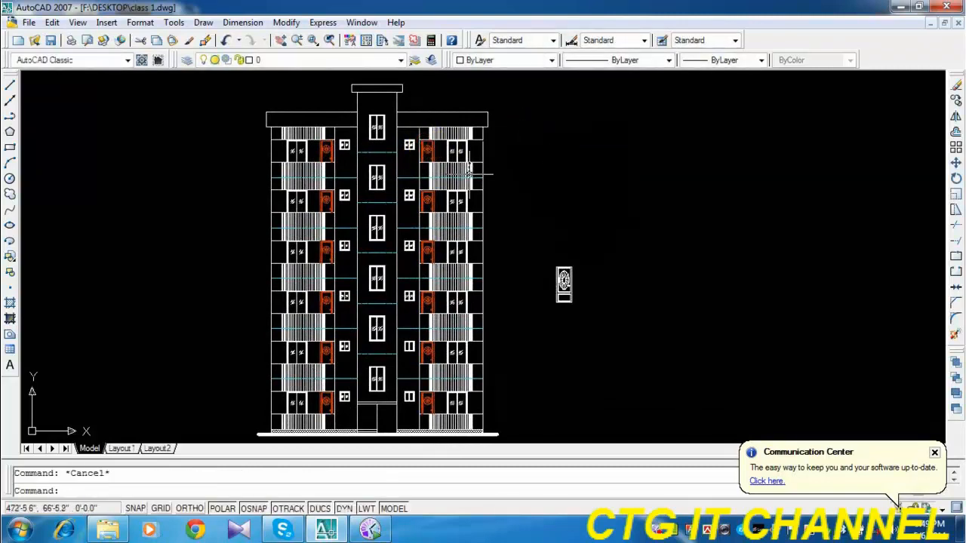
Save the drawing and erase the four vertical projection lines running down from the floor plan.
key("ctrl+s")
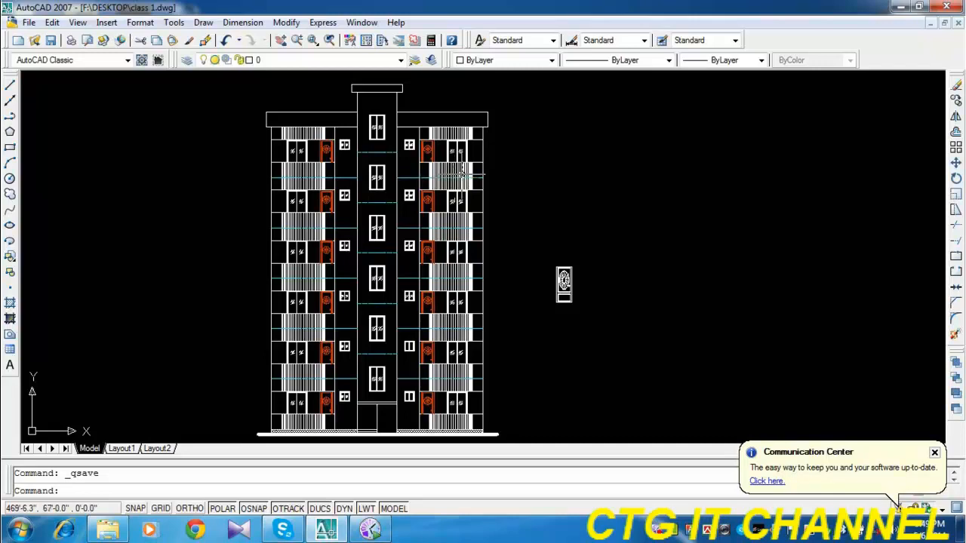
scroll(460, 174, "down", 4)
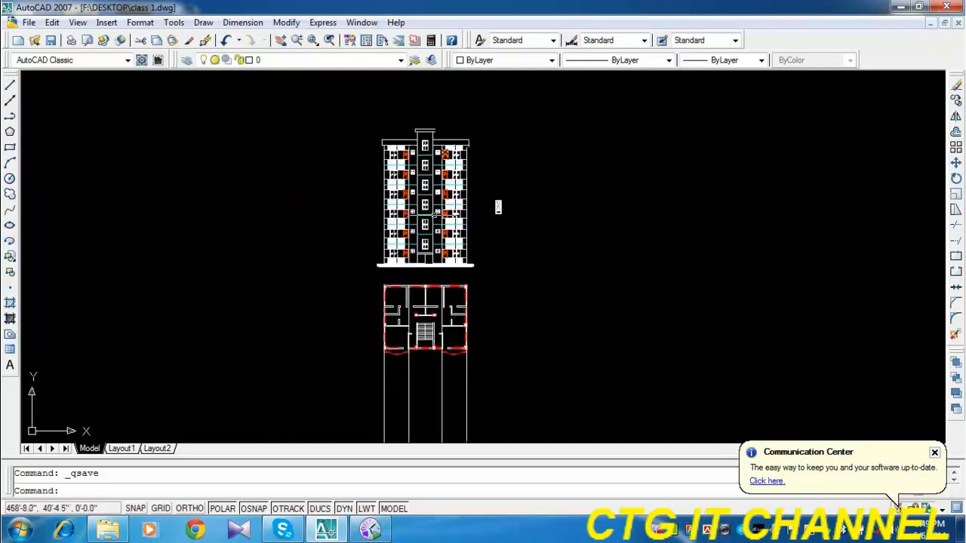
left_click(487, 382)
left_click(369, 396)
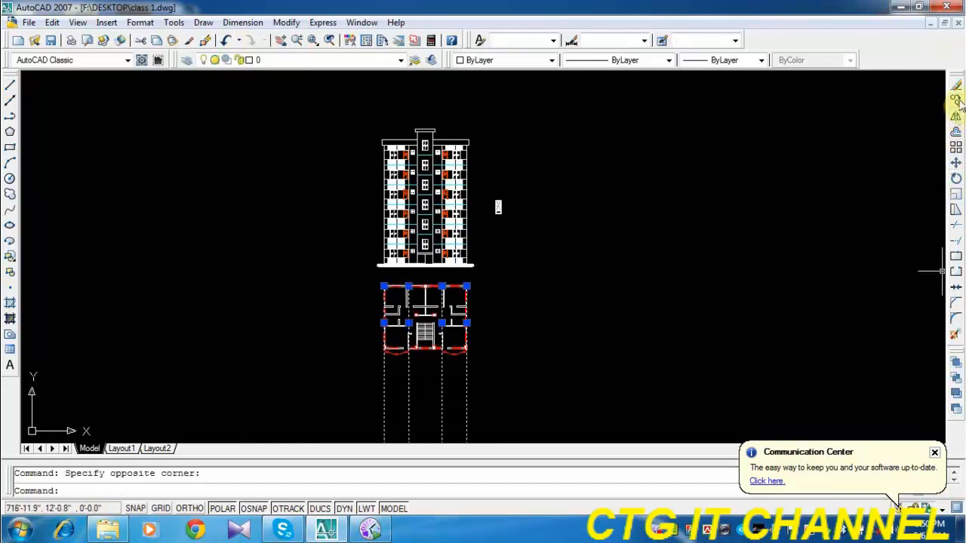
key("Delete")
Examine the floor plan's outer walls and balconies against the front elevation above it.
scroll(508, 346, "up", 5)
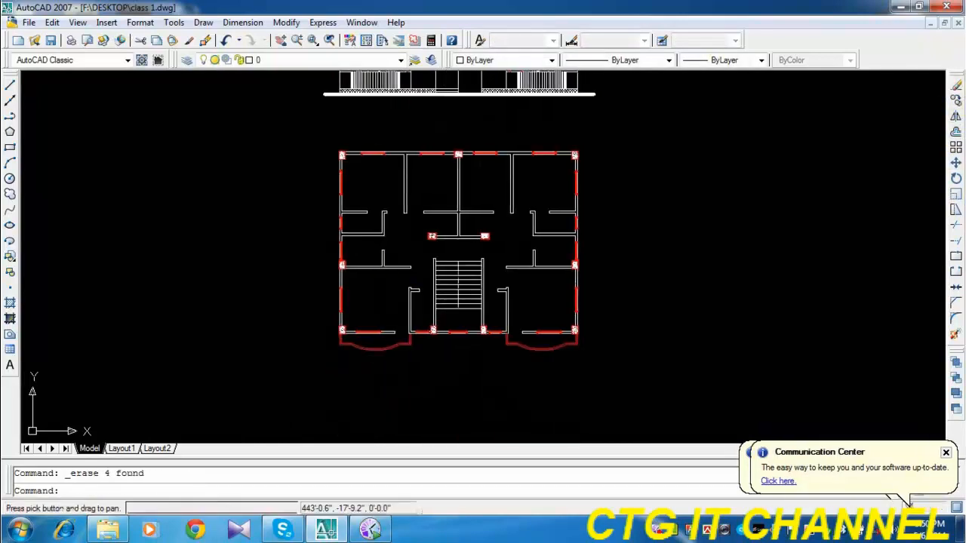
middle_click_drag(492, 259, 468, 349)
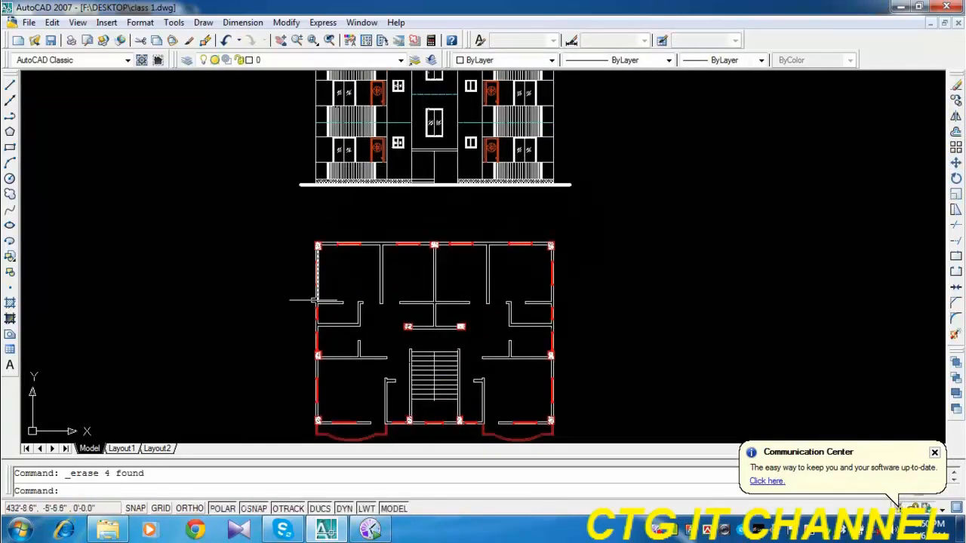
middle_click_drag(368, 392, 392, 316)
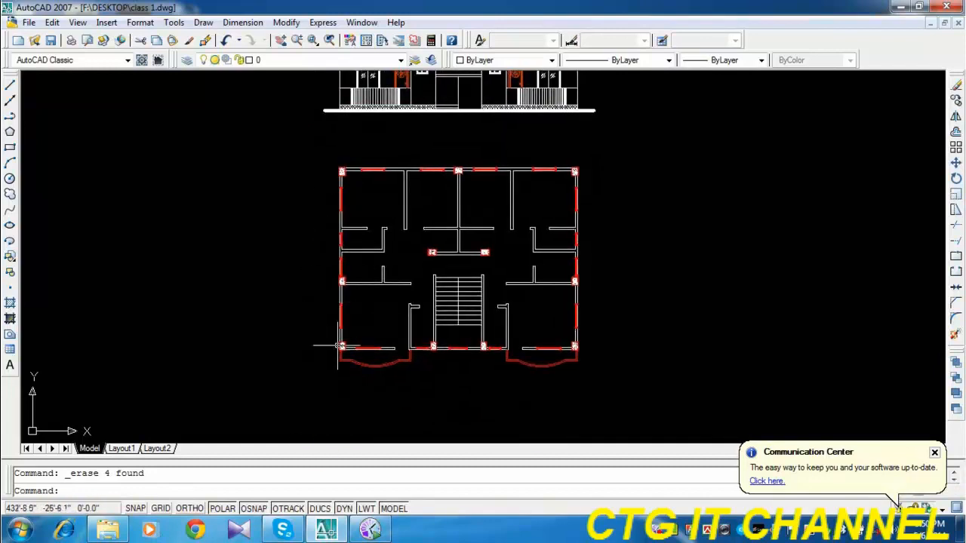
scroll(384, 392, "down", 2)
middle_click_drag(393, 222, 389, 309)
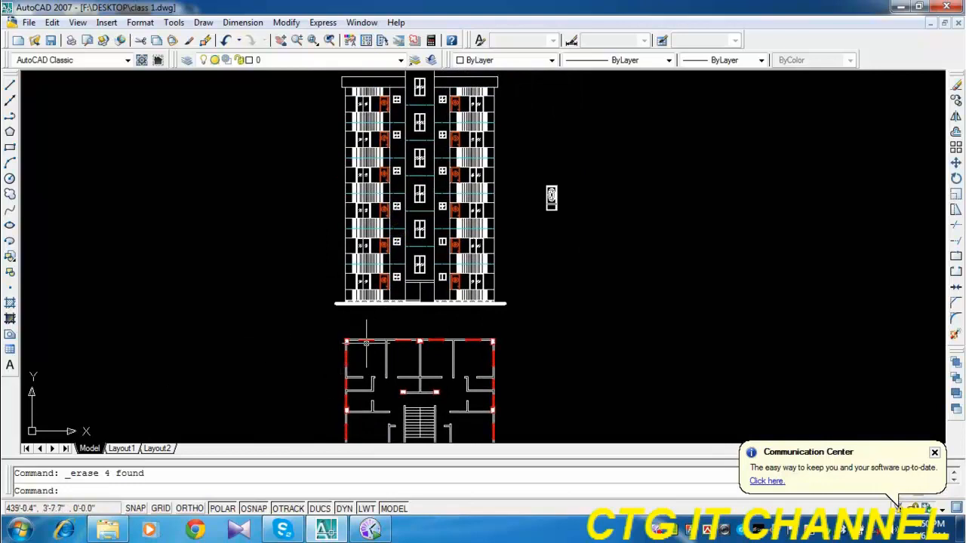
Start a hatch for the elevation's lowest floor and choose the predefined AR-B816C brick pattern.
scroll(368, 307, "up", 3)
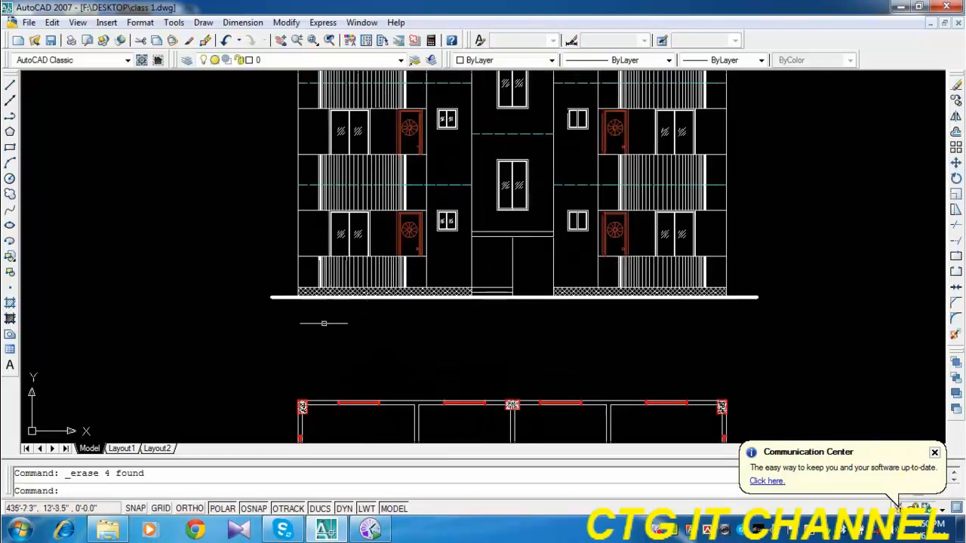
middle_click_drag(363, 298, 332, 343)
scroll(327, 295, "up", 2)
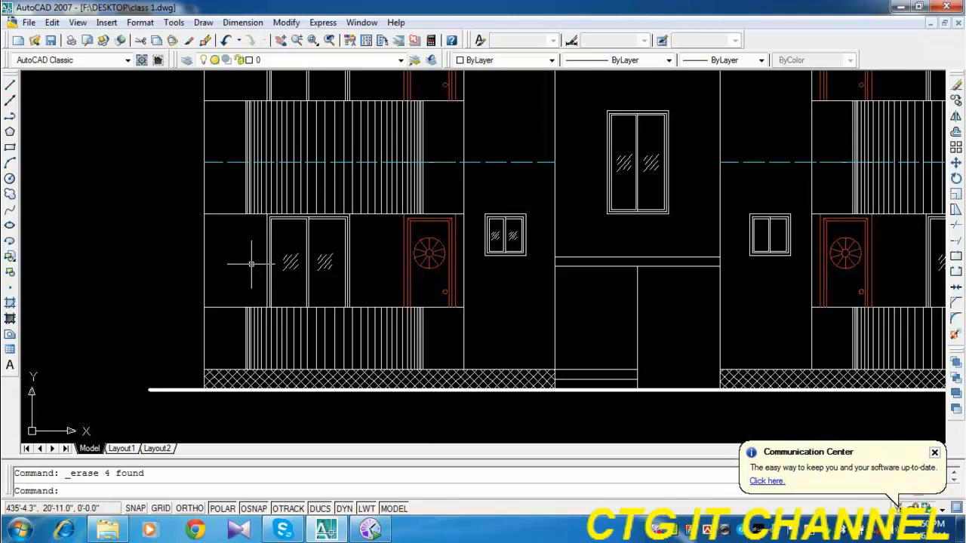
left_click(9, 304)
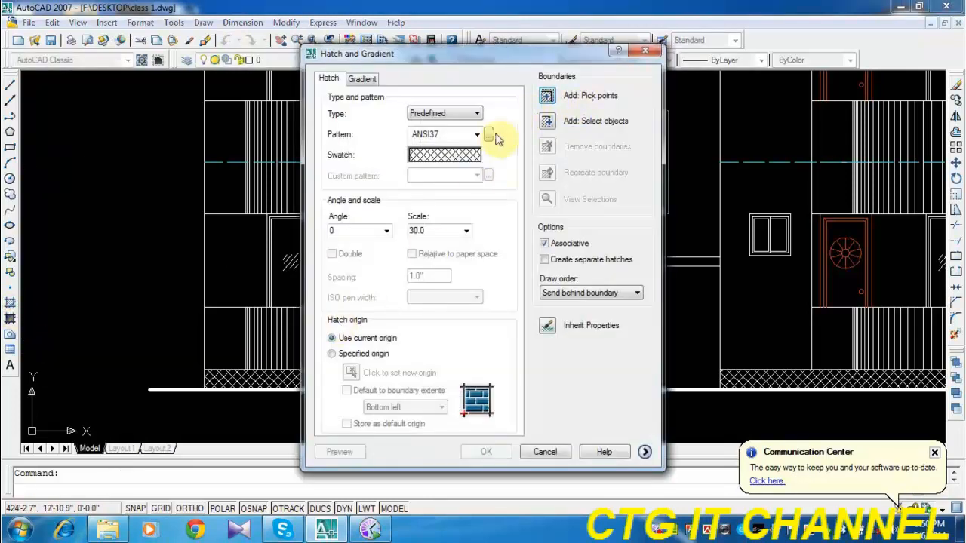
left_click(488, 134)
left_click(460, 135)
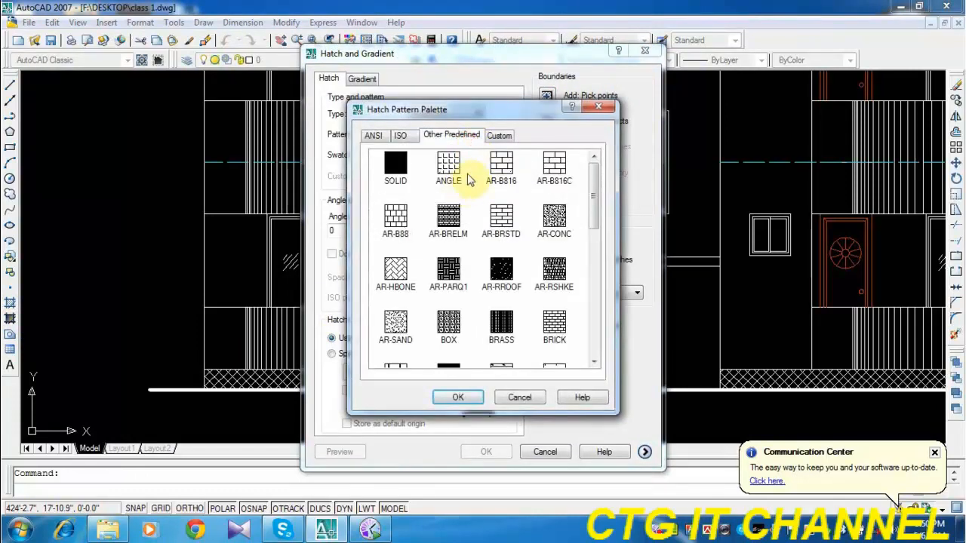
left_click(553, 164)
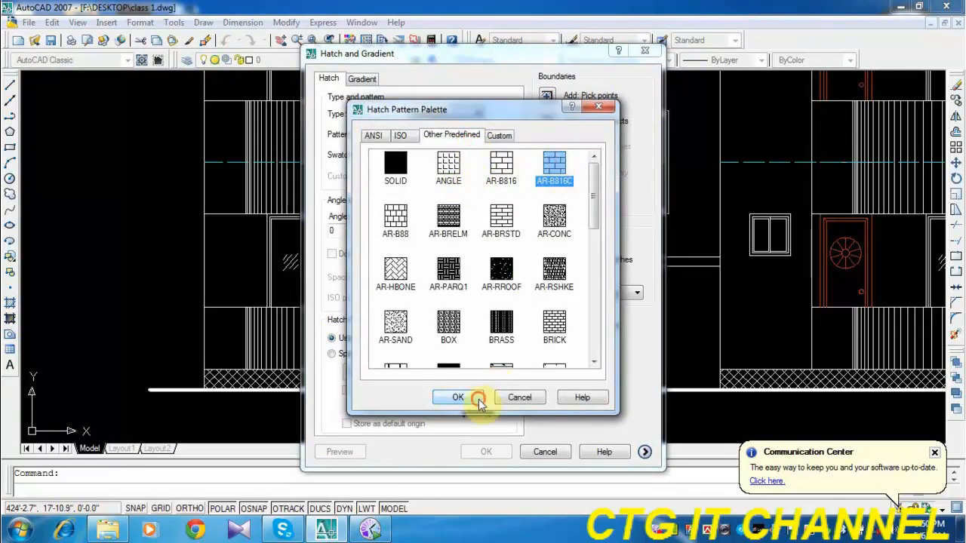
left_click(478, 400)
Pick the wall areas around the lowest sliding doors in both wings as hatch boundaries and preview the brick hatch.
left_click(545, 96)
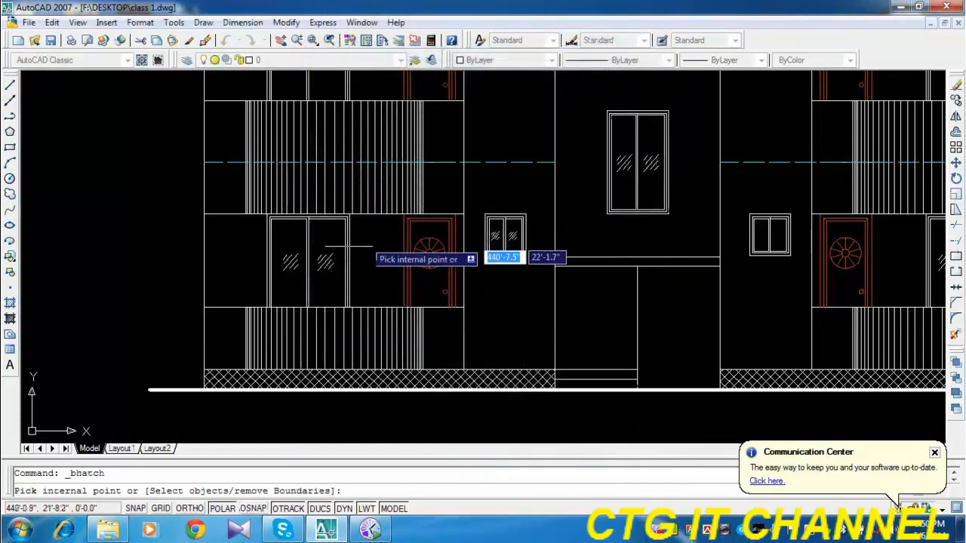
left_click(245, 257)
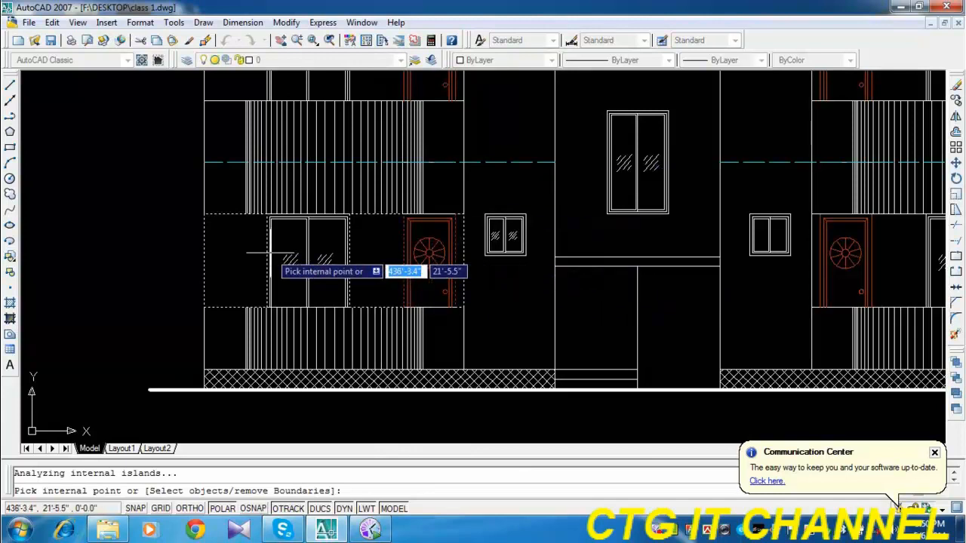
middle_click_drag(739, 306, 561, 310)
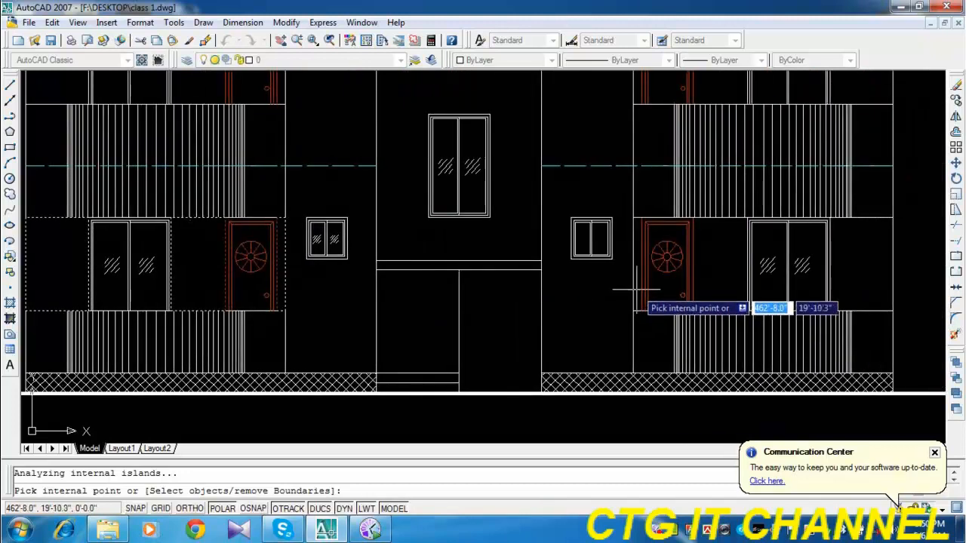
left_click(718, 286)
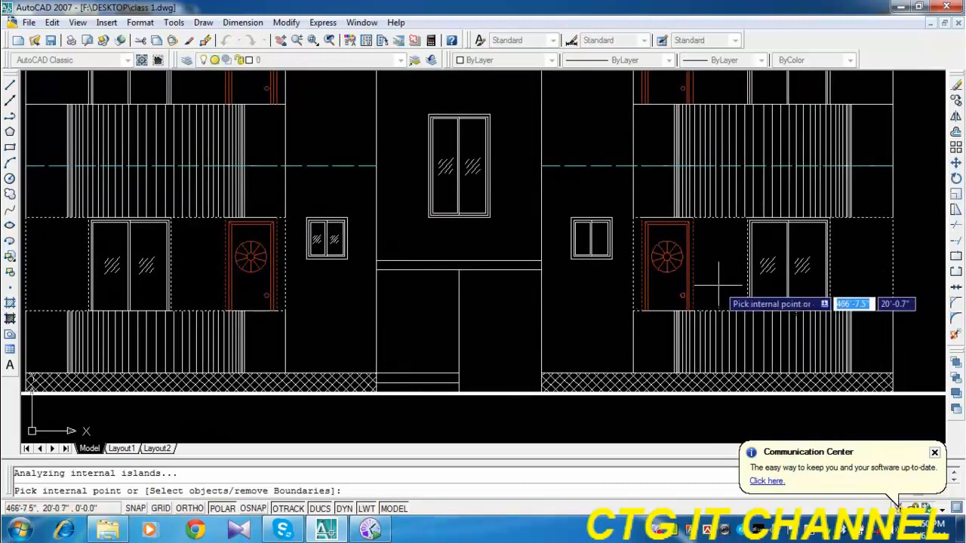
scroll(718, 285, "down", 2)
right_click(648, 297)
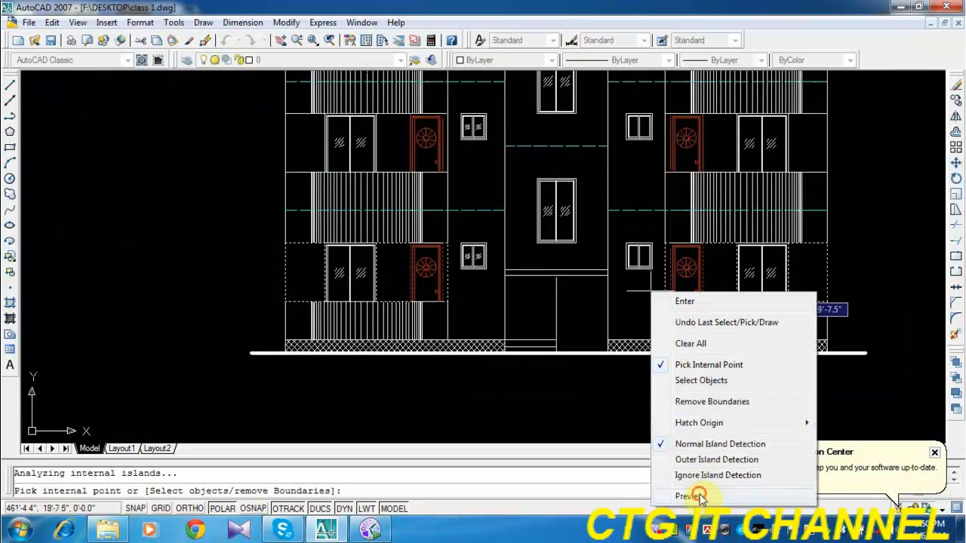
left_click(700, 496)
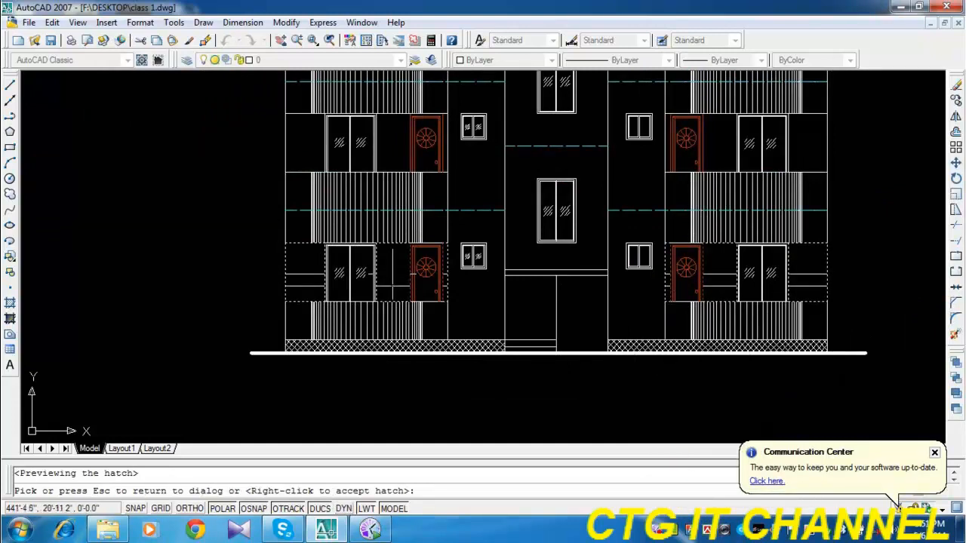
Try the brick hatch at scale 5 and at scale 1, previewing each on the elevation.
scroll(393, 275, "up", 2)
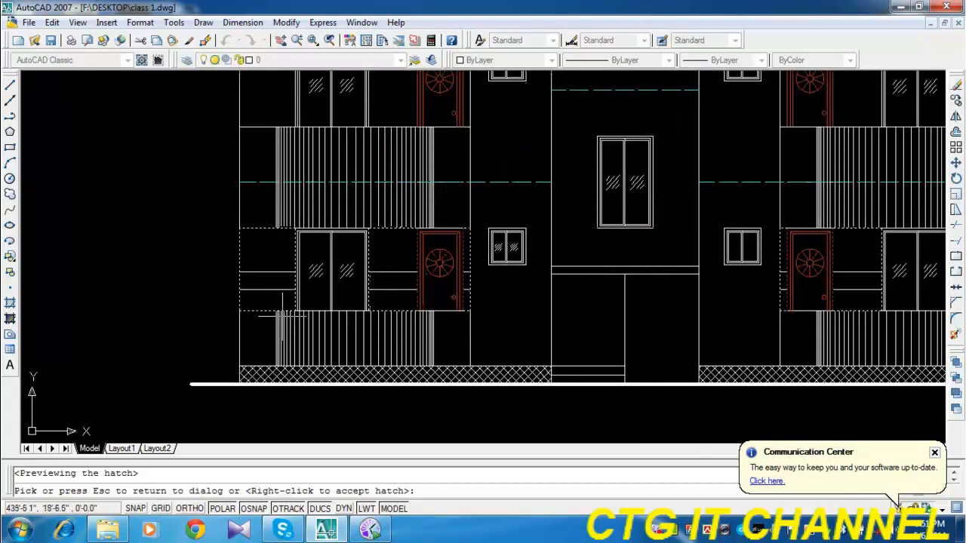
scroll(448, 305, "down", 2)
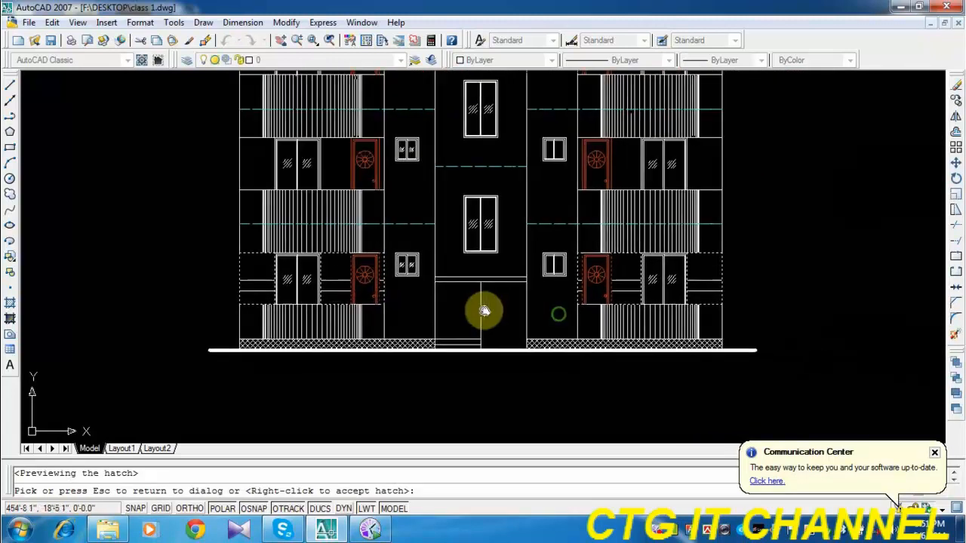
middle_click_drag(483, 311, 485, 308)
key("Escape")
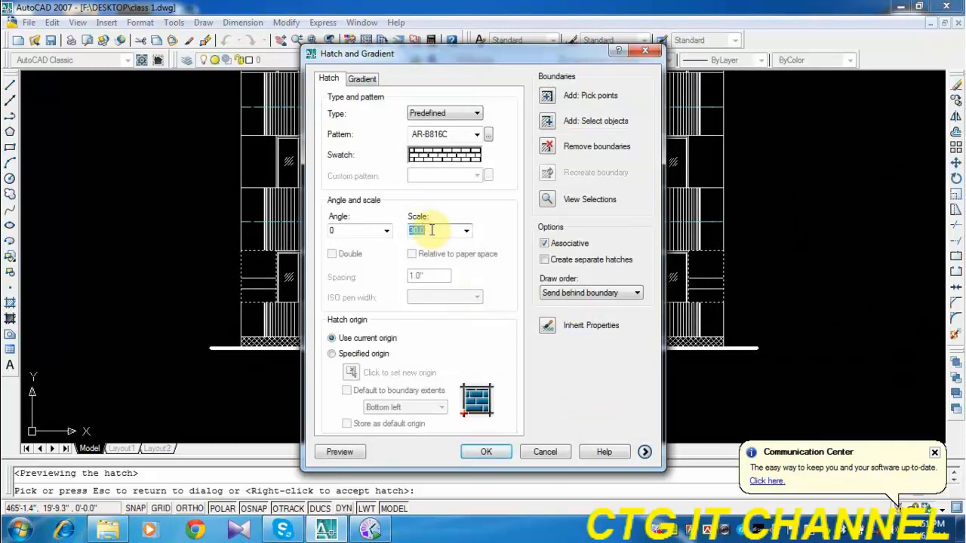
type("5")
left_click(339, 452)
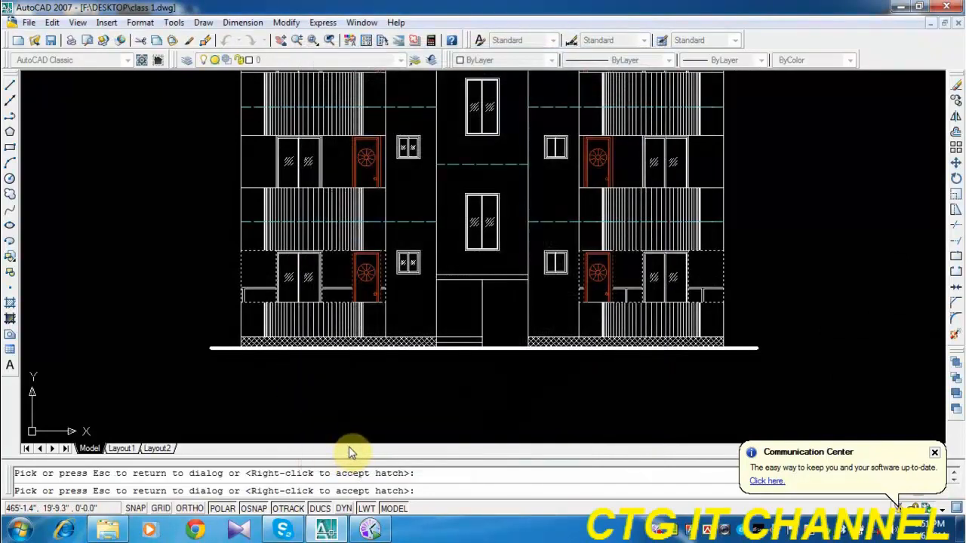
key("Escape")
double_click(428, 231)
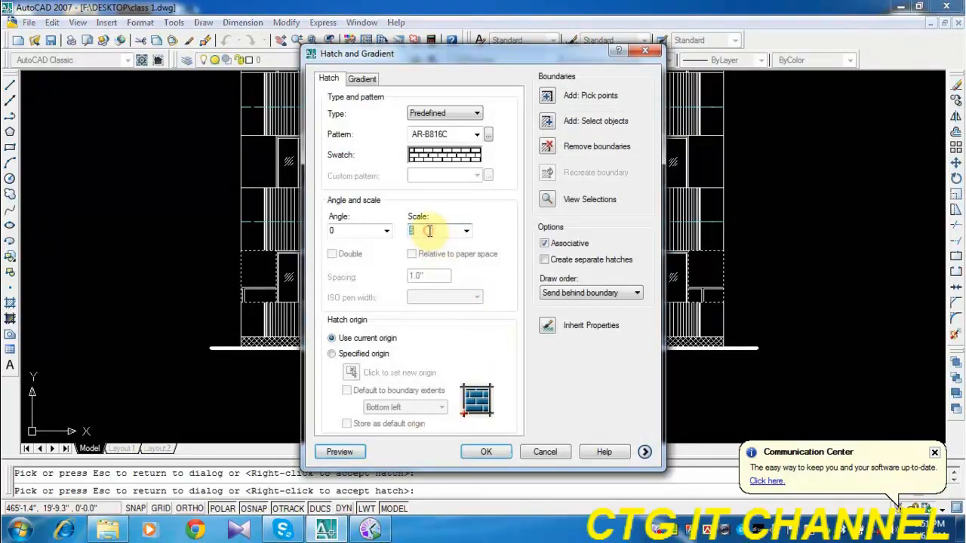
left_click(341, 452)
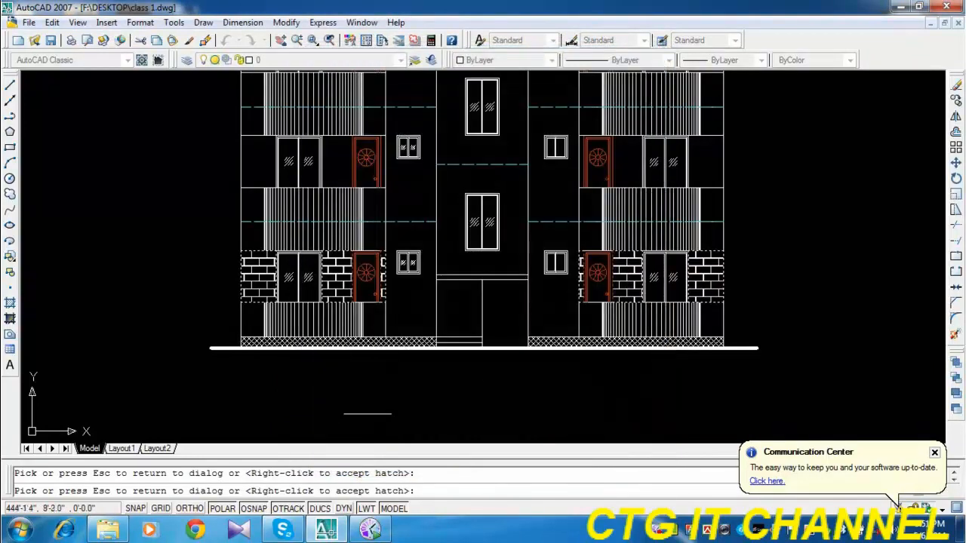
Set the brick hatch scale to 0.5, preview it and accept the hatch.
key("Escape")
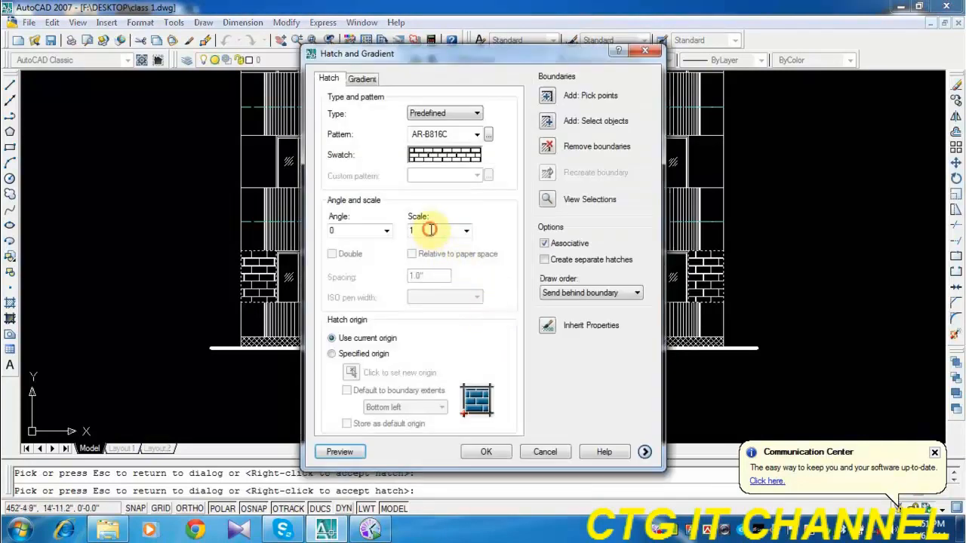
left_click(466, 230)
left_click(431, 261)
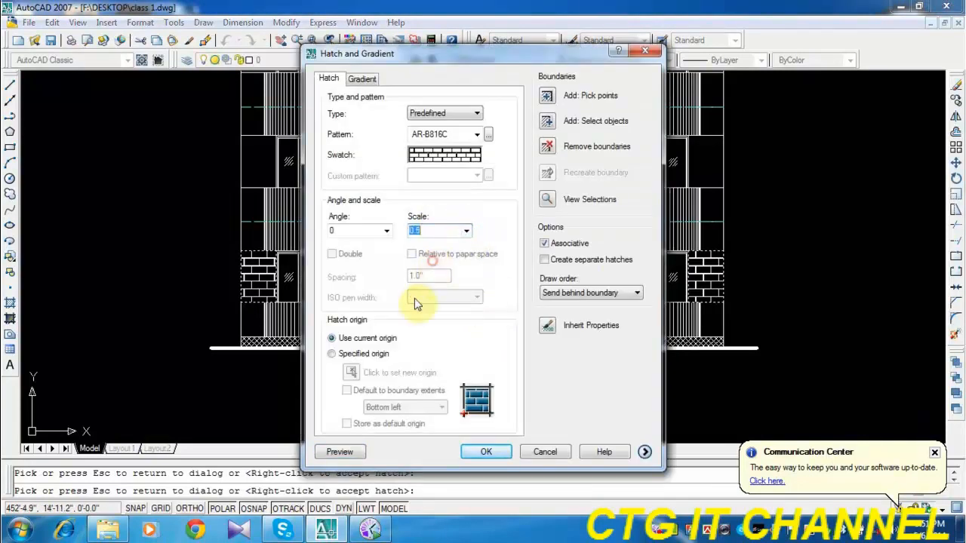
left_click(339, 451)
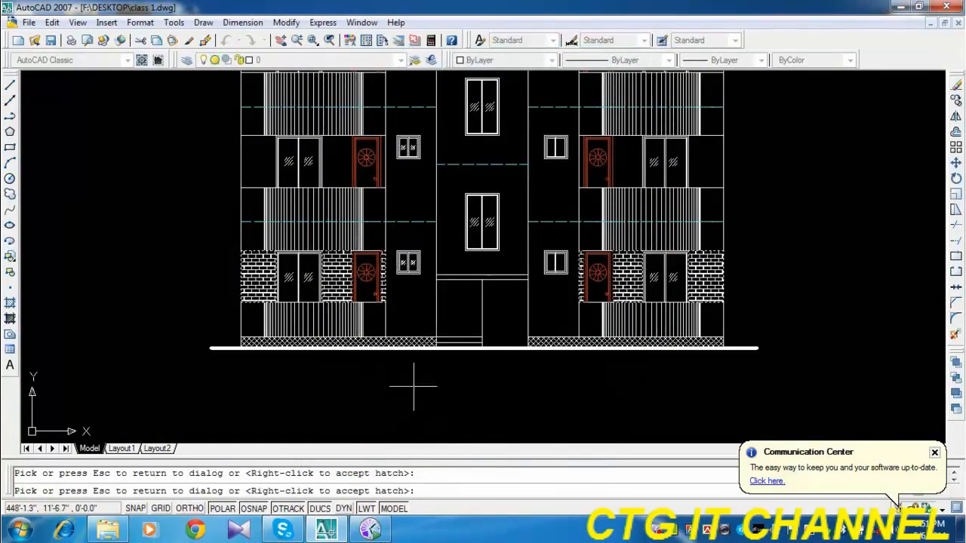
right_click(414, 385)
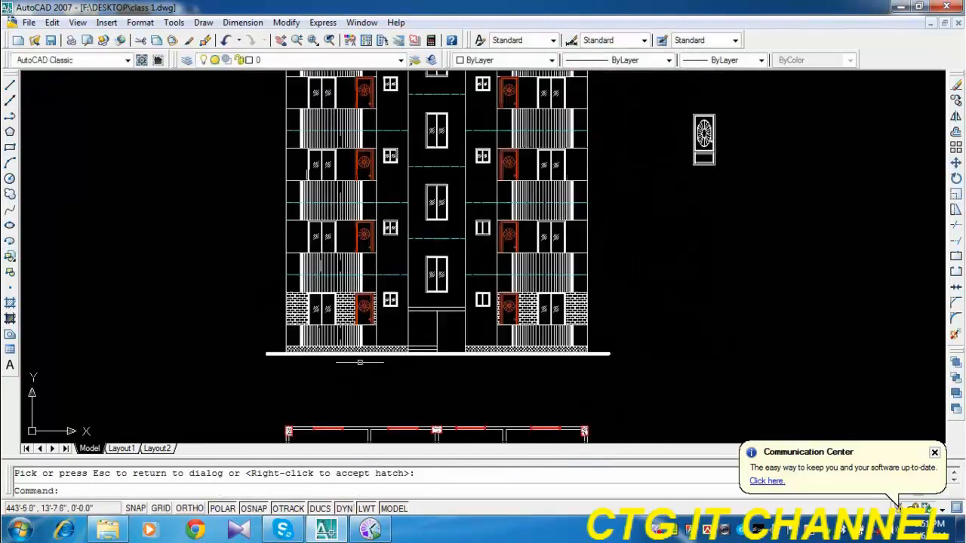
Change the color of the lowest floor's brick hatch to orange, index color 30.
scroll(361, 360, "down", 1)
left_click(345, 306)
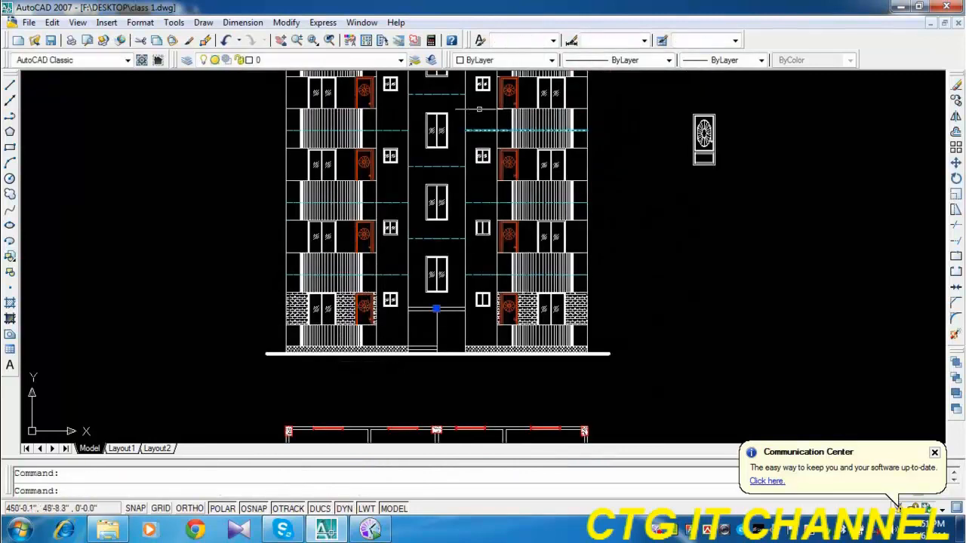
left_click(510, 63)
scroll(474, 185, "down", 1)
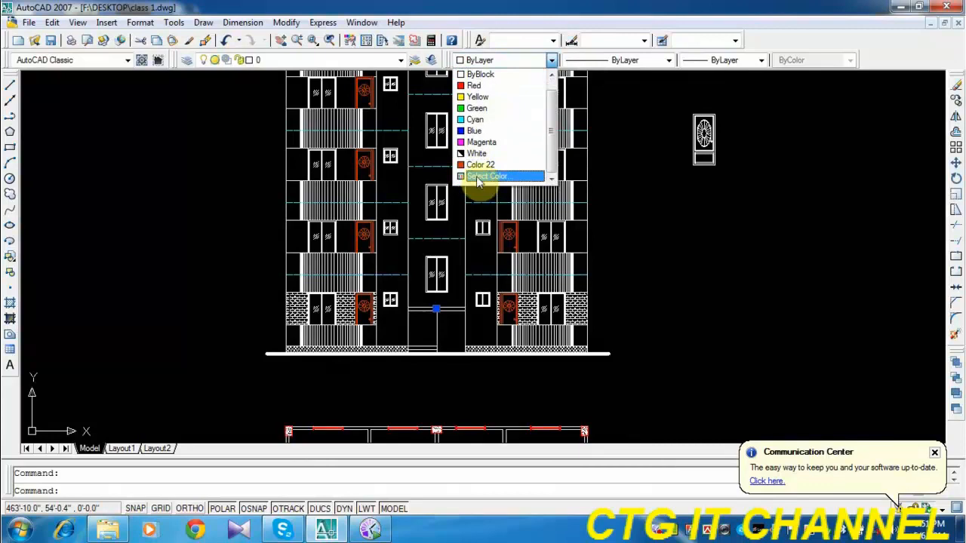
left_click(476, 184)
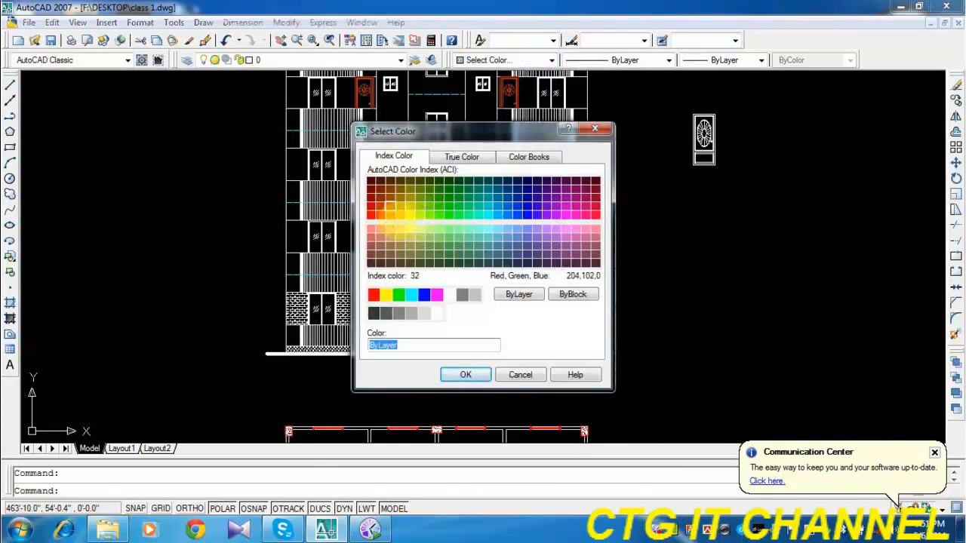
left_click(398, 206)
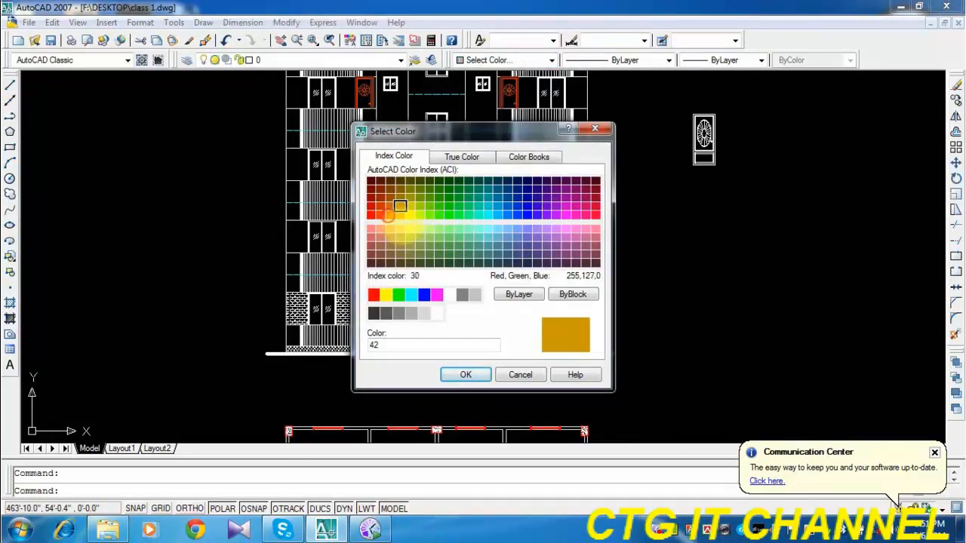
left_click(388, 215)
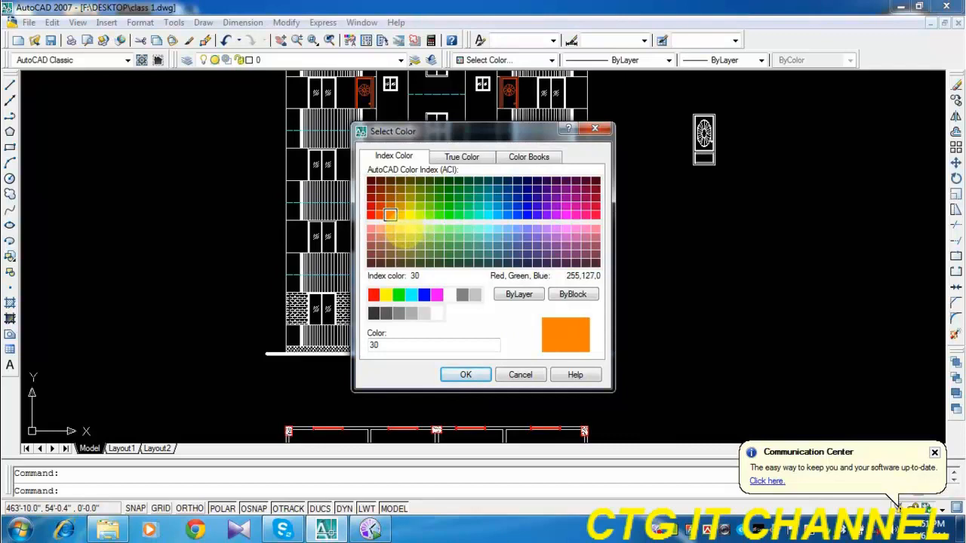
left_click(398, 215)
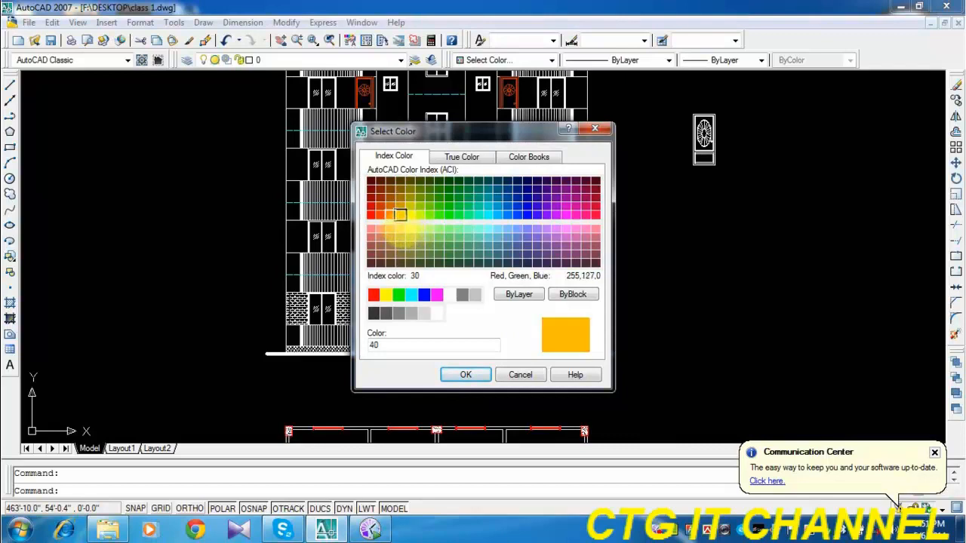
left_click(388, 214)
left_click(466, 374)
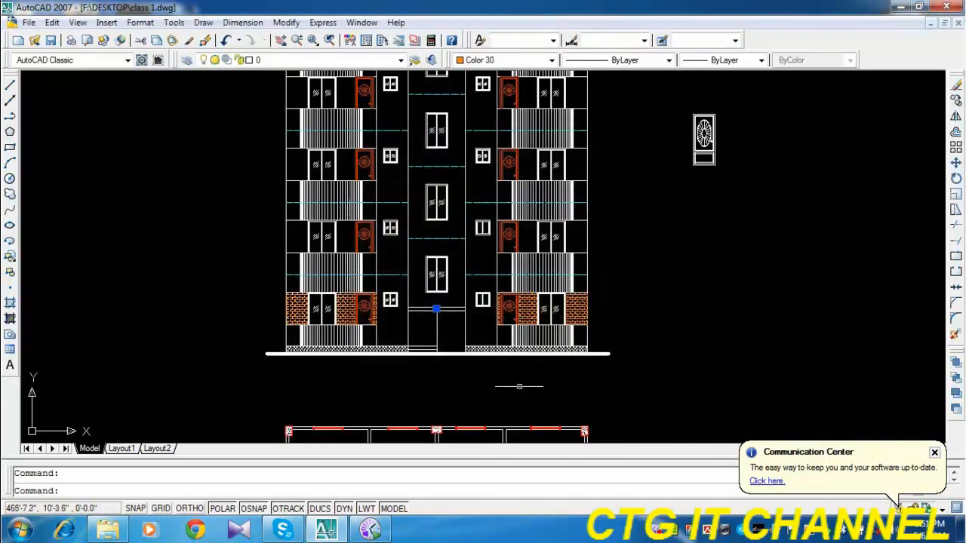
Copy the lowest floor's orange brick hatch up to the second and third floors, using the right wing's outer wall corner as base point.
scroll(325, 312, "up", 2)
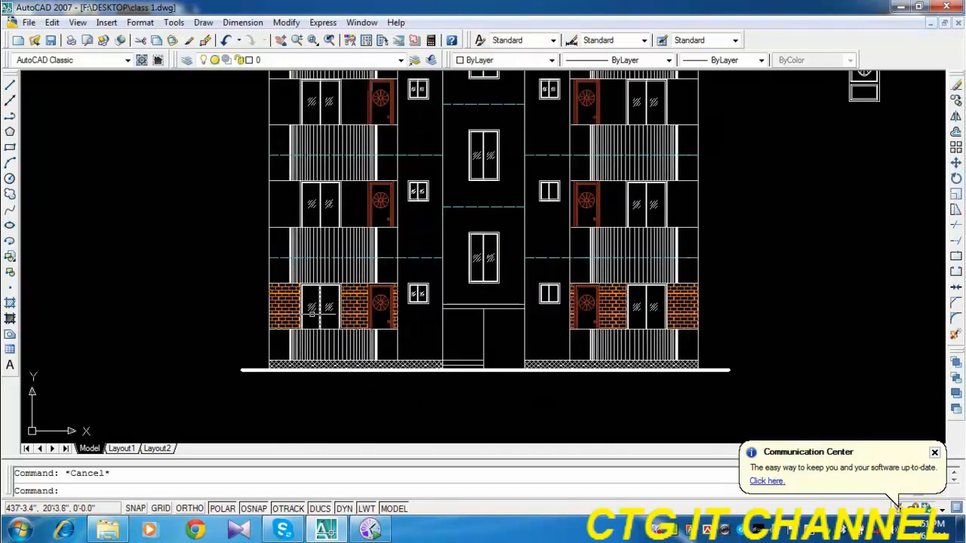
left_click(956, 100)
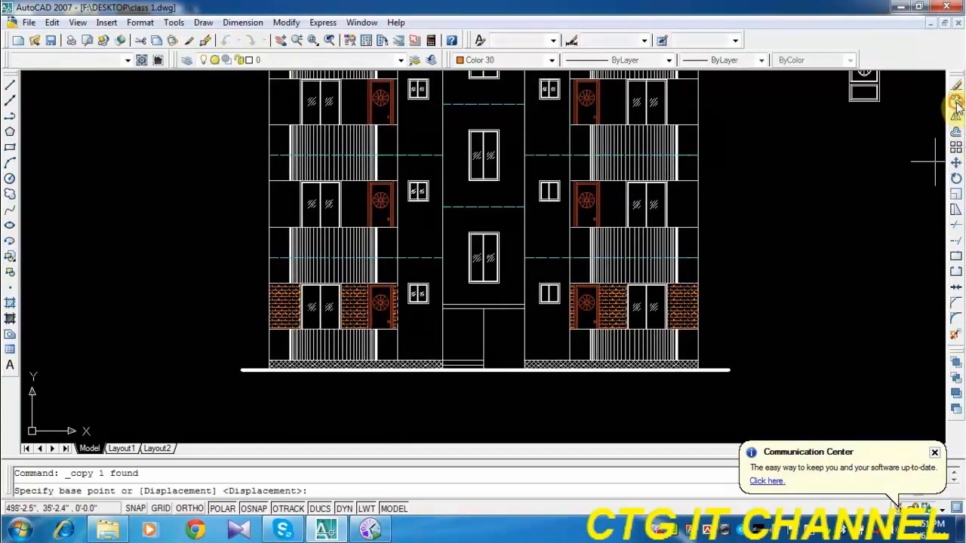
left_click(698, 330)
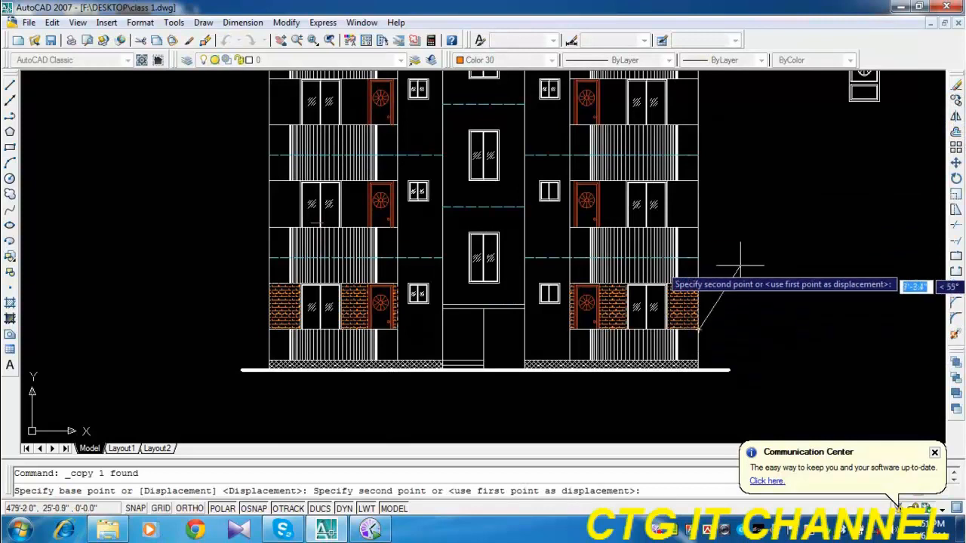
left_click(698, 227)
middle_click_drag(715, 215, 704, 340)
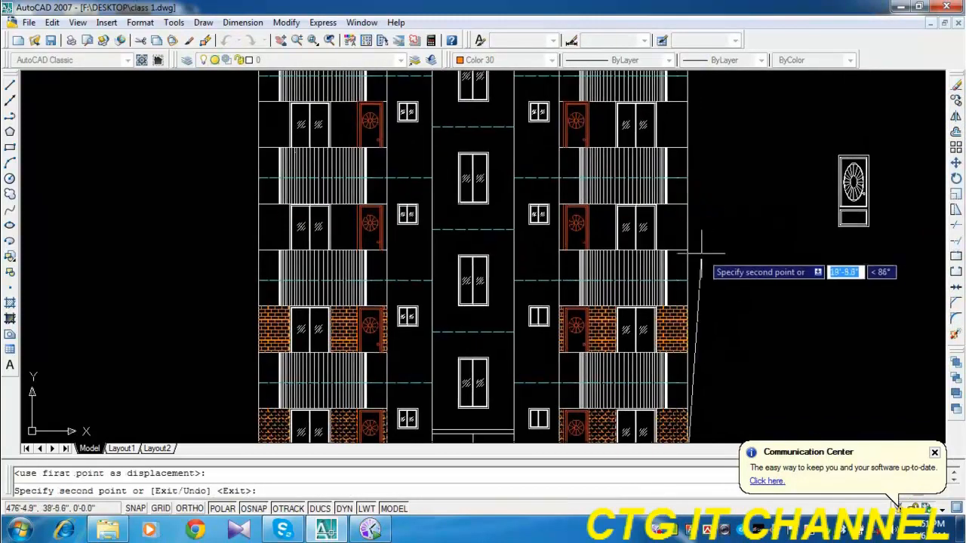
middle_click_drag(711, 211, 705, 337)
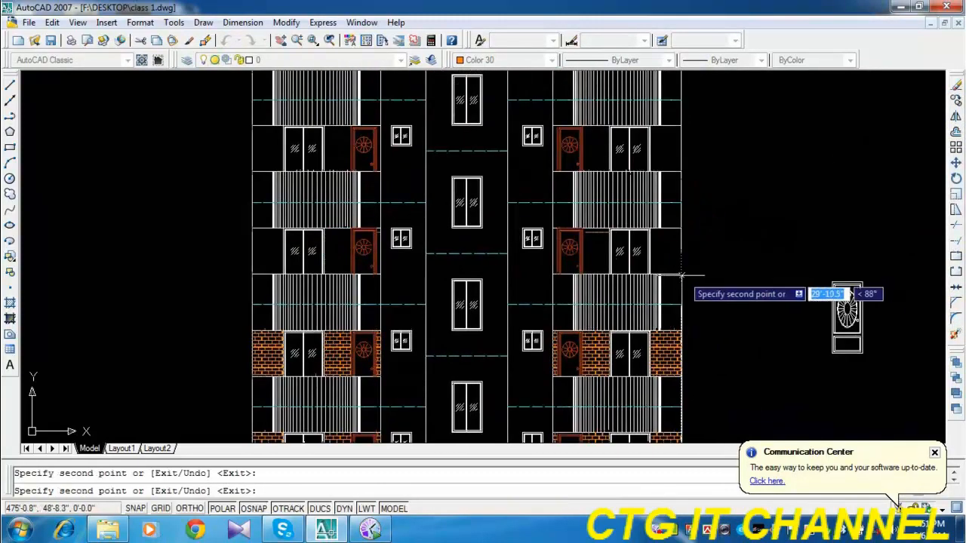
Place further copies of the brick hatch on the fourth, fifth and sixth floors, end the copying and save the drawing.
left_click(682, 273)
middle_click_drag(705, 233, 691, 333)
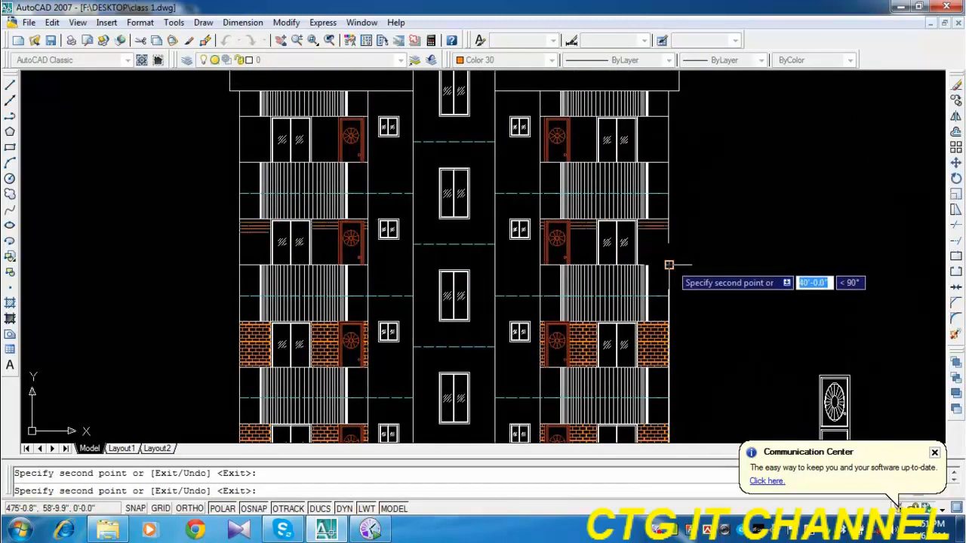
left_click(670, 264)
mouse_move(689, 233)
middle_mouse_down()
mouse_move(689, 338)
mouse_move(663, 209)
middle_mouse_up()
left_click(680, 268)
key("Escape")
scroll(700, 310, "down", 2)
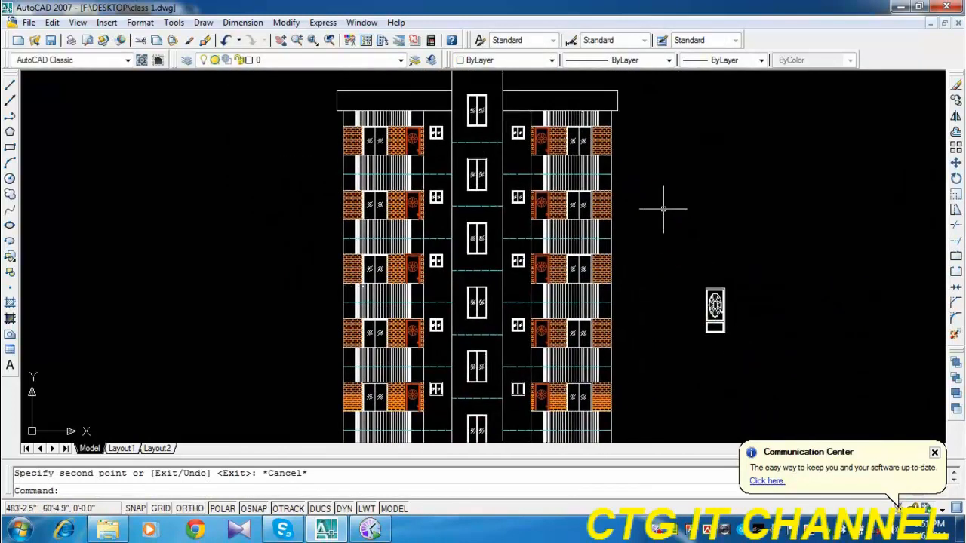
key("ctrl+s")
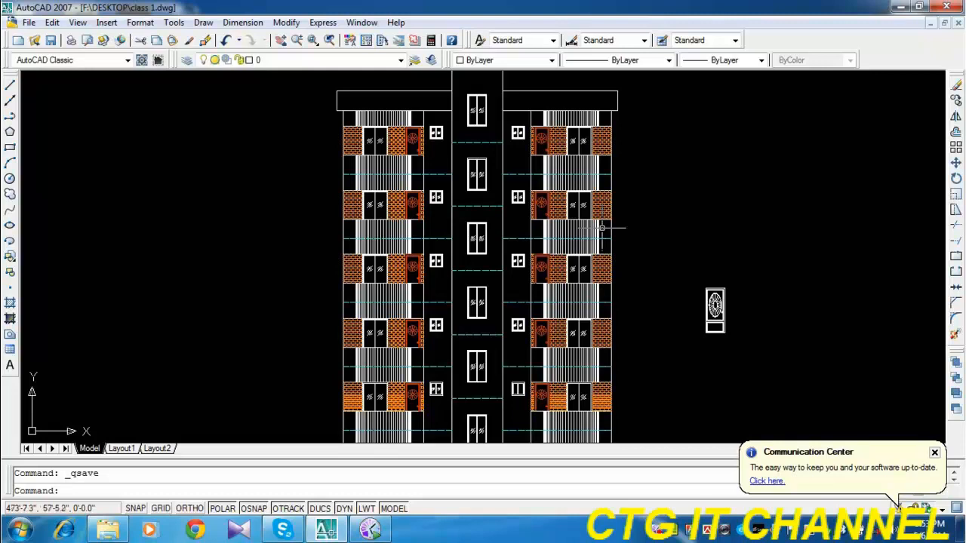
Examine the finished front elevation, including the brick hatch, sliding doors and windows on both wings.
middle_click_drag(689, 344, 656, 268)
scroll(649, 283, "down", 2)
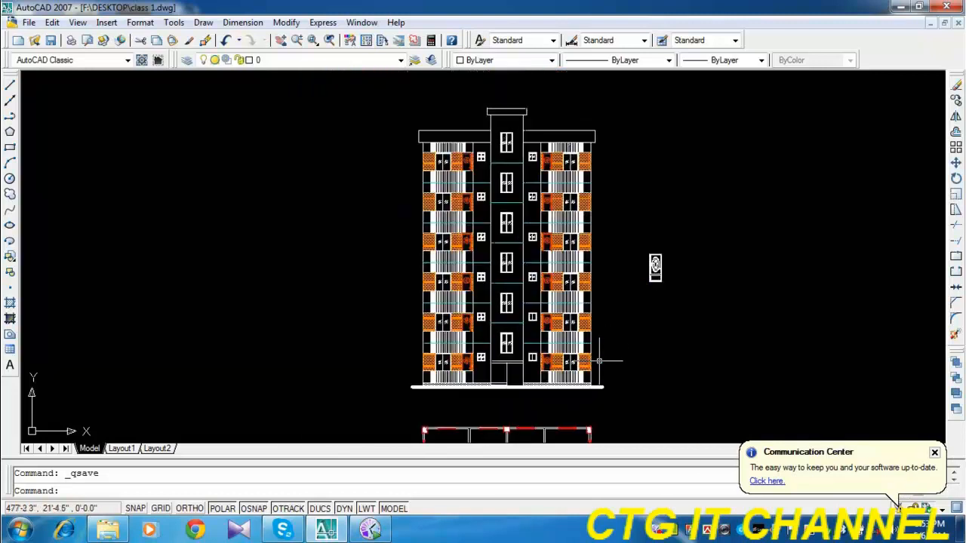
scroll(598, 362, "up", 1)
middle_click_drag(621, 222, 581, 301)
scroll(352, 171, "up", 2)
scroll(351, 171, "up", 4)
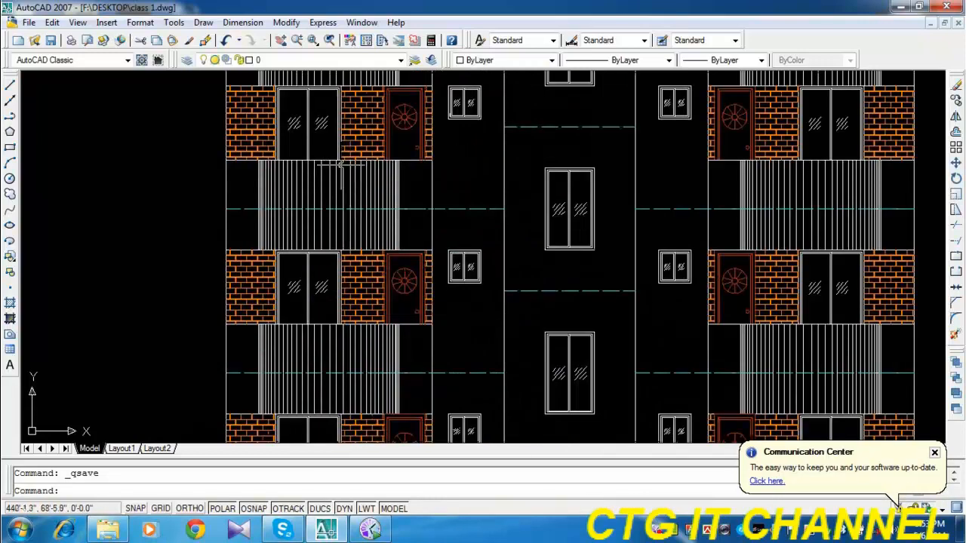
middle_click_drag(390, 219, 528, 366)
scroll(450, 258, "up", 6)
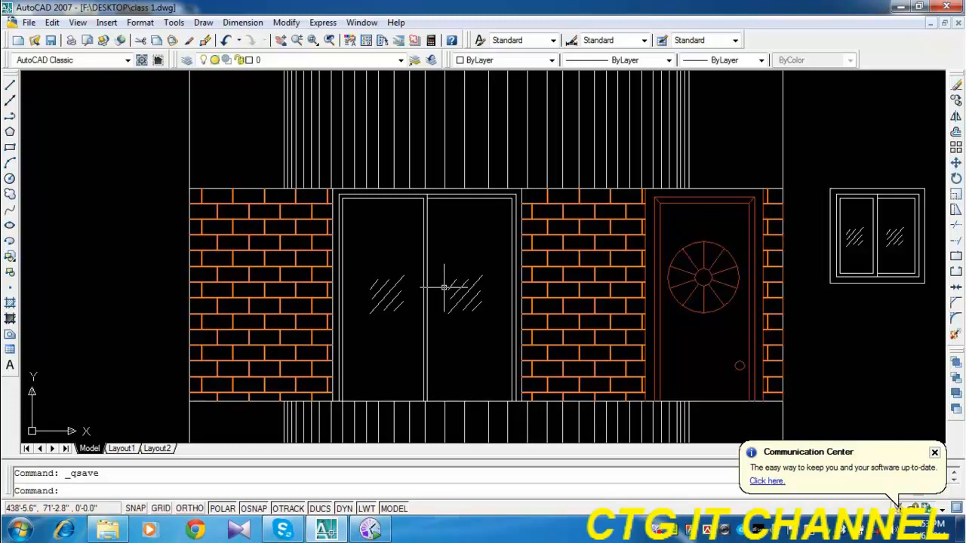
scroll(359, 215, "up", 1)
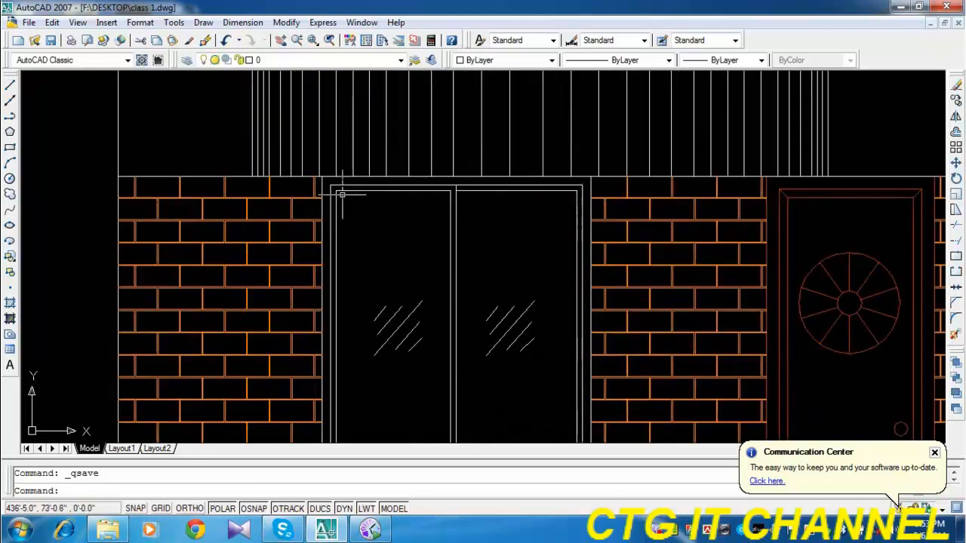
scroll(341, 195, "down", 8)
mouse_move(542, 317)
middle_mouse_down()
mouse_move(424, 265)
mouse_move(413, 241)
middle_mouse_up()
scroll(414, 240, "down", 2)
middle_click_drag(492, 333, 454, 253)
scroll(463, 267, "down", 2)
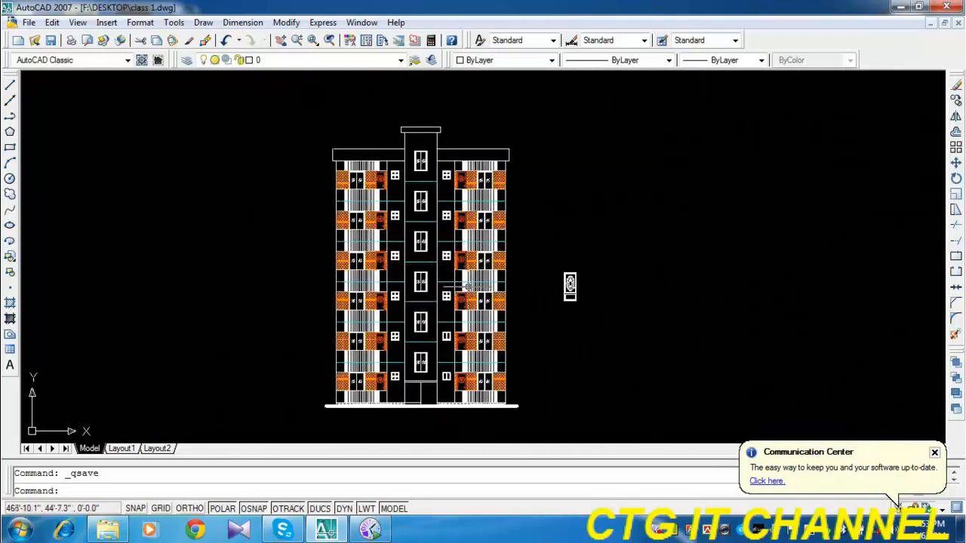
middle_click_drag(468, 287, 381, 292)
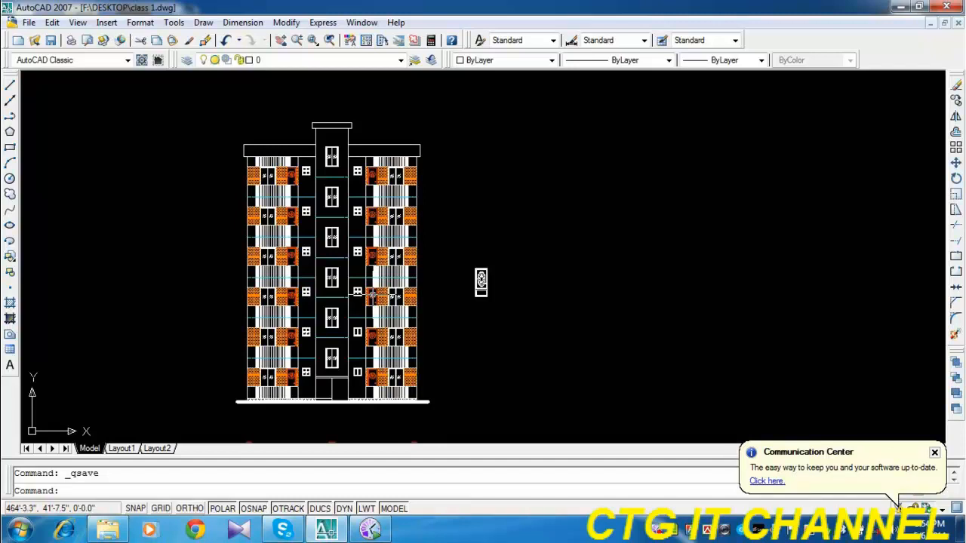
middle_click_drag(317, 318, 280, 169)
scroll(279, 171, "down", 4)
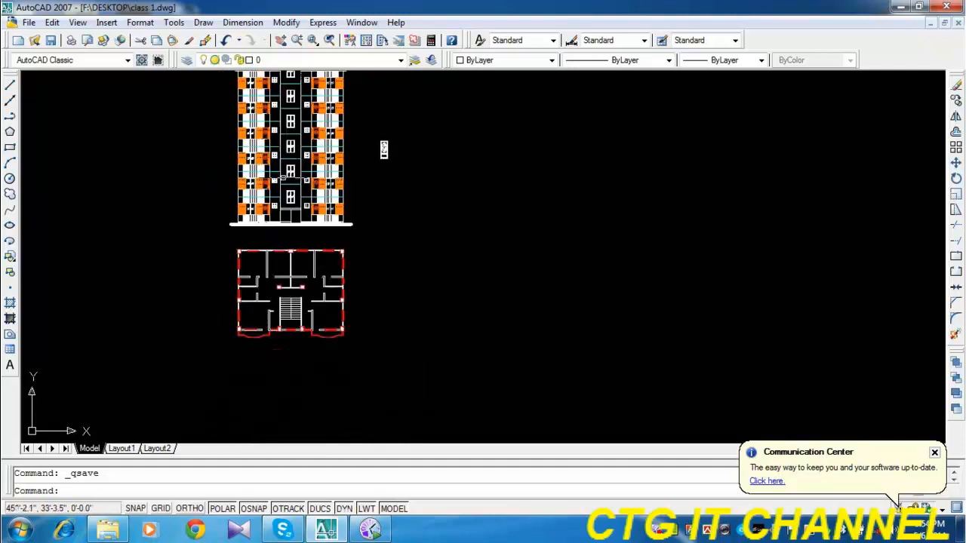
scroll(305, 276, "up", 3)
scroll(239, 261, "up", 5)
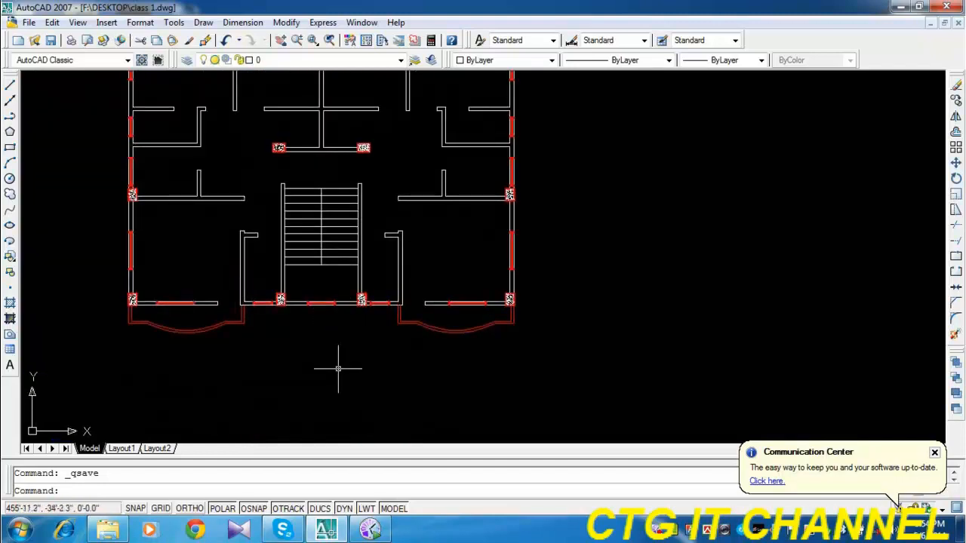
middle_click_drag(338, 360, 326, 389)
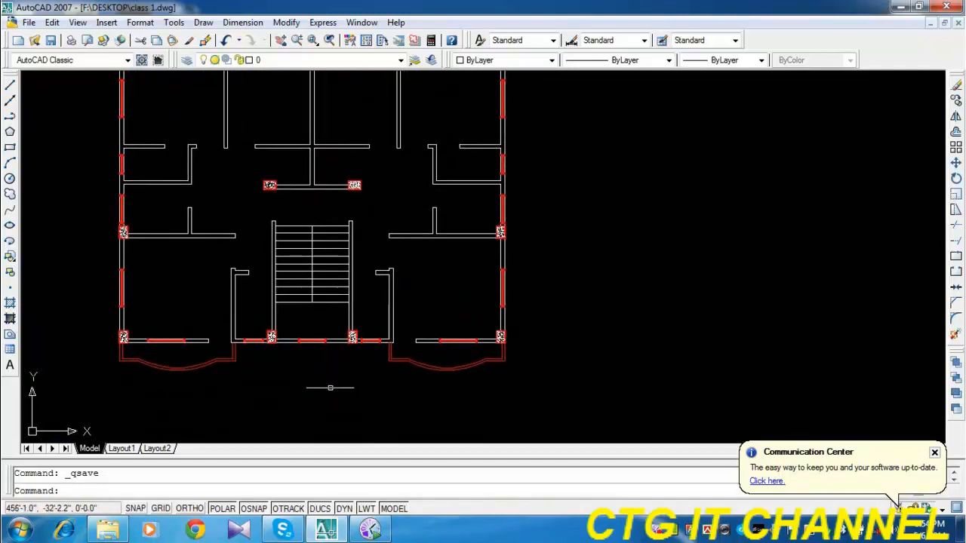
left_click(10, 115)
left_click(75, 259)
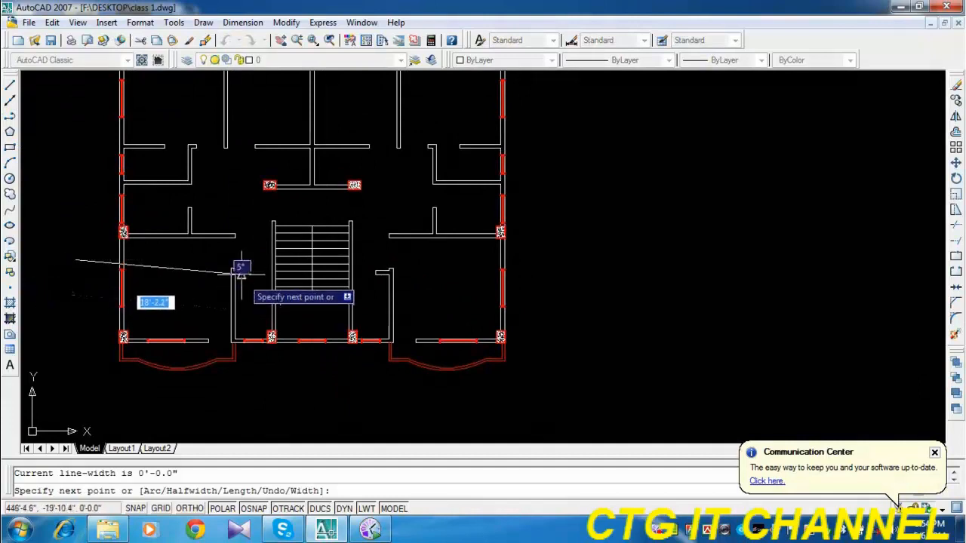
key("Return")
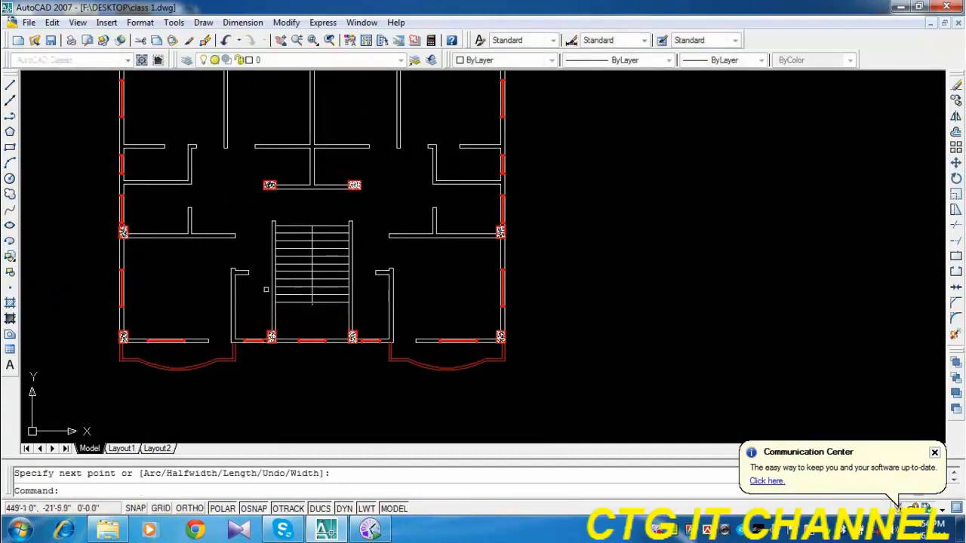
Draw a vertical section polyline about 38' long through the floor plan's staircase, with a short rightward tail at its lower end.
mouse_move(288, 255)
middle_mouse_down()
mouse_move(293, 337)
mouse_move(326, 312)
middle_mouse_up()
key("Return")
left_click(329, 130)
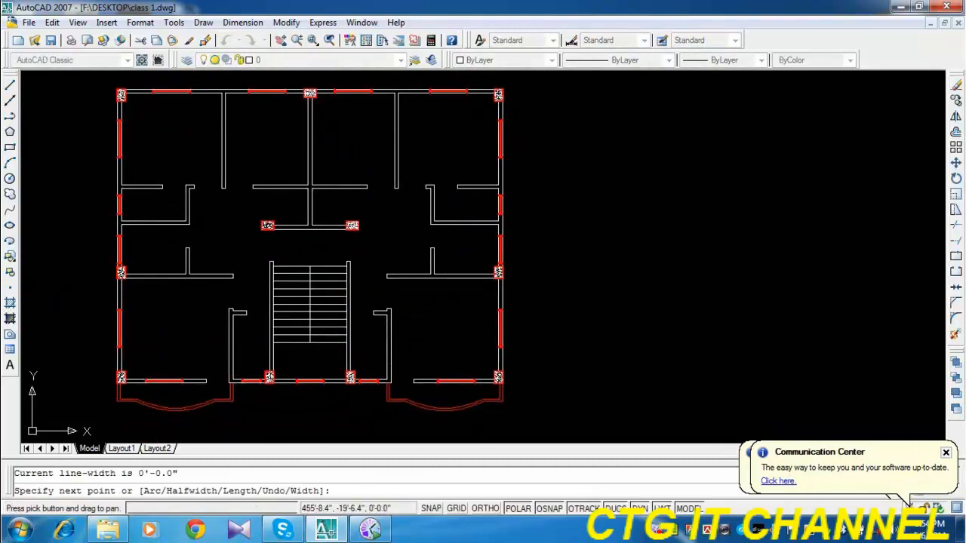
left_click(325, 421)
key("Return")
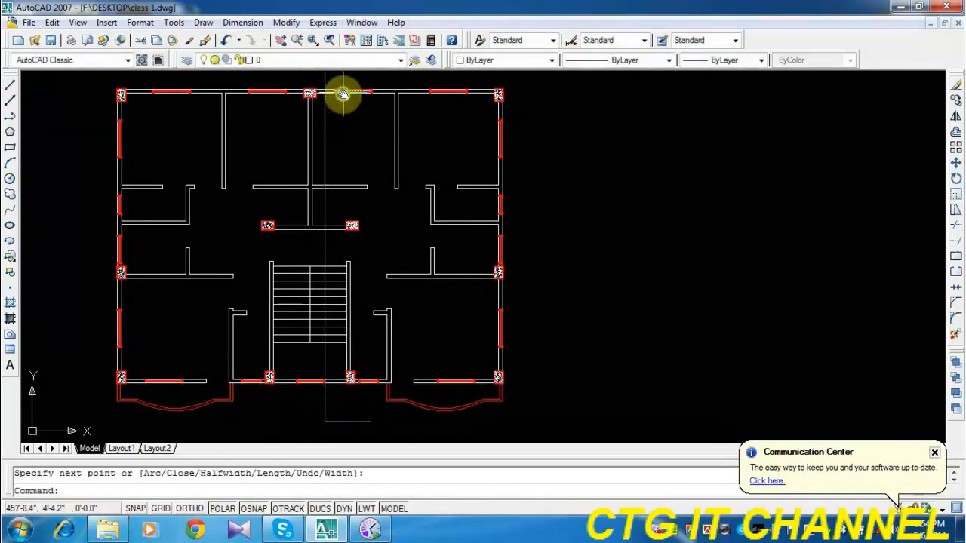
Add a short horizontal polyline tail pointing right at the section line's upper end, above the plan's outer wall.
middle_click_drag(332, 77, 330, 113)
key("Return")
left_click(323, 106)
left_click(360, 106)
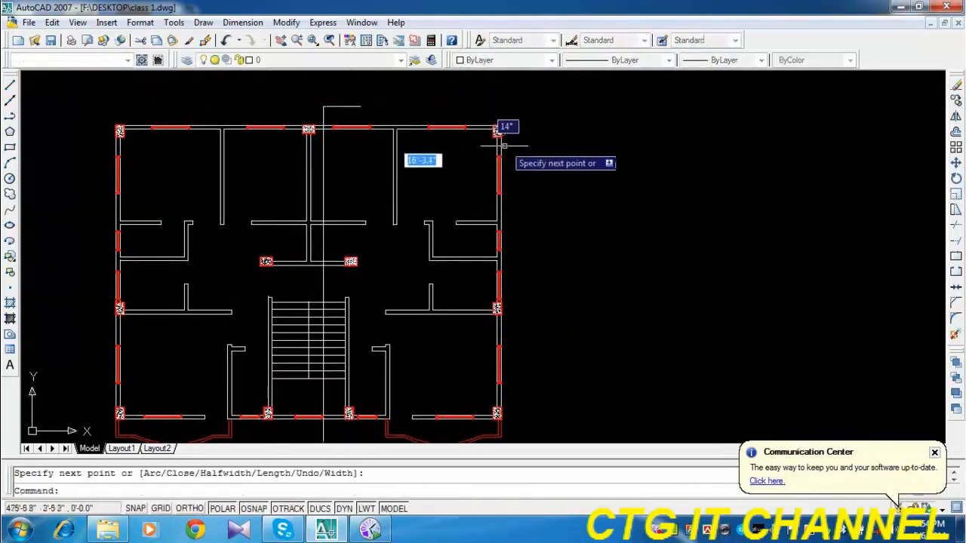
key("Return")
Examine where the section line cuts the floor plan's rooms and staircase, and how the plan relates to the elevation above.
scroll(575, 161, "down", 2)
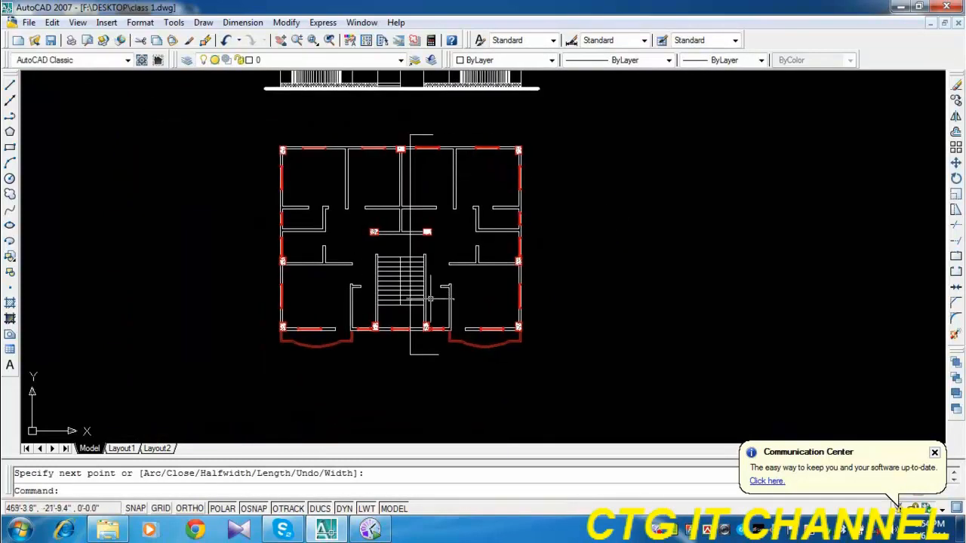
scroll(428, 303, "up", 2)
middle_click_drag(394, 324, 387, 352)
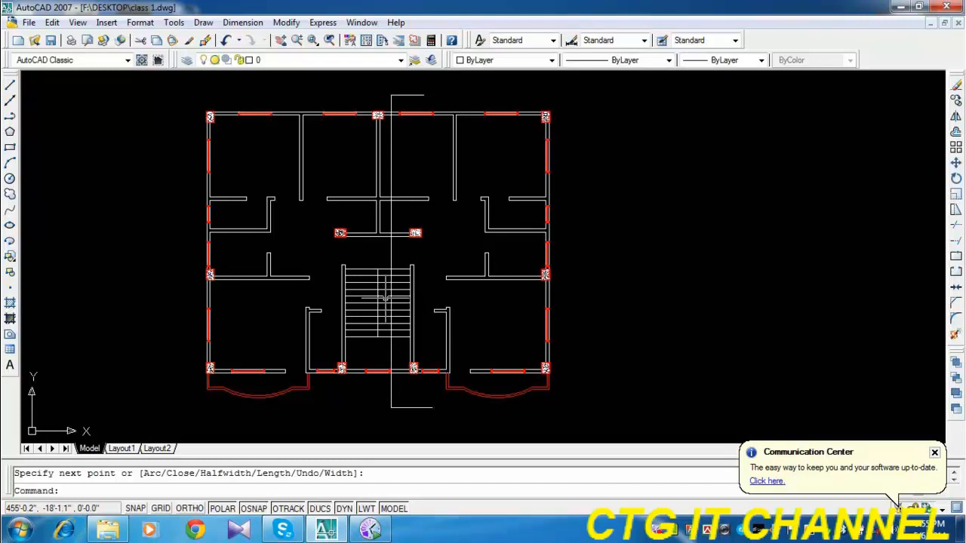
scroll(385, 298, "down", 4)
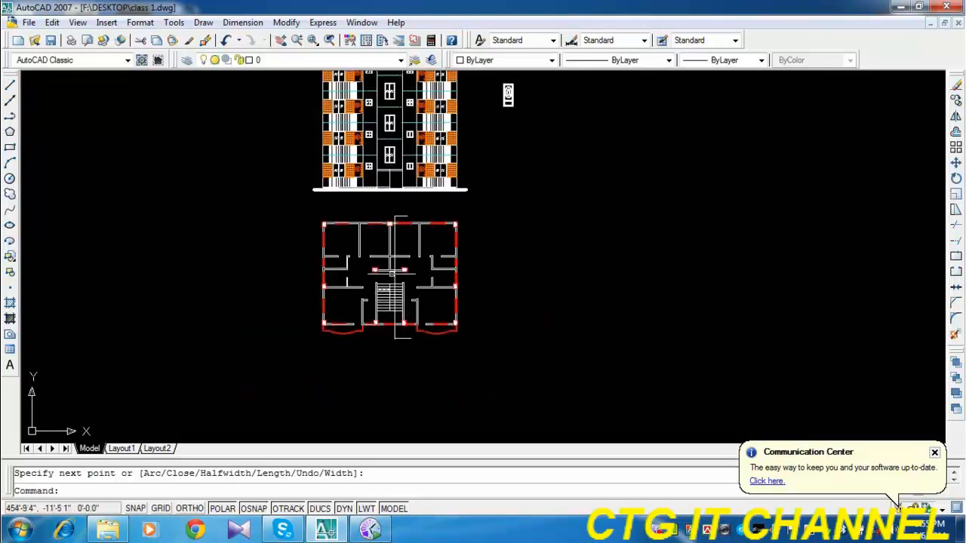
scroll(368, 281, "up", 5)
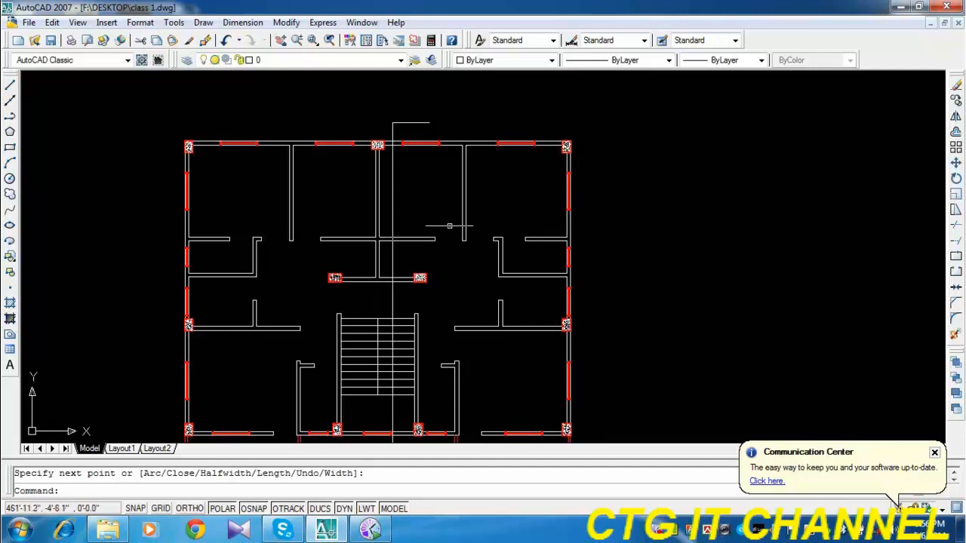
scroll(452, 219, "down", 2)
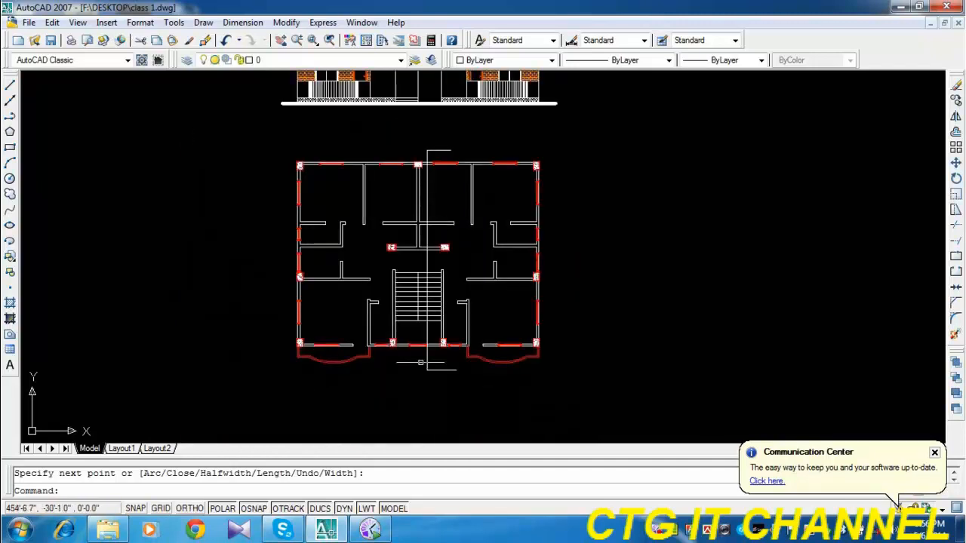
left_click(489, 359)
middle_click_drag(489, 359, 464, 393)
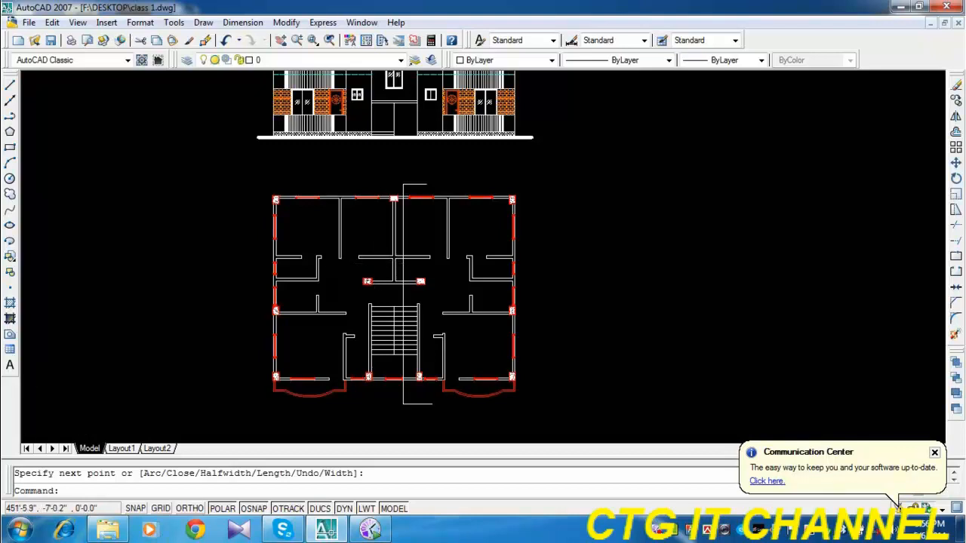
scroll(380, 261, "down", 1)
middle_click_drag(384, 243, 352, 269)
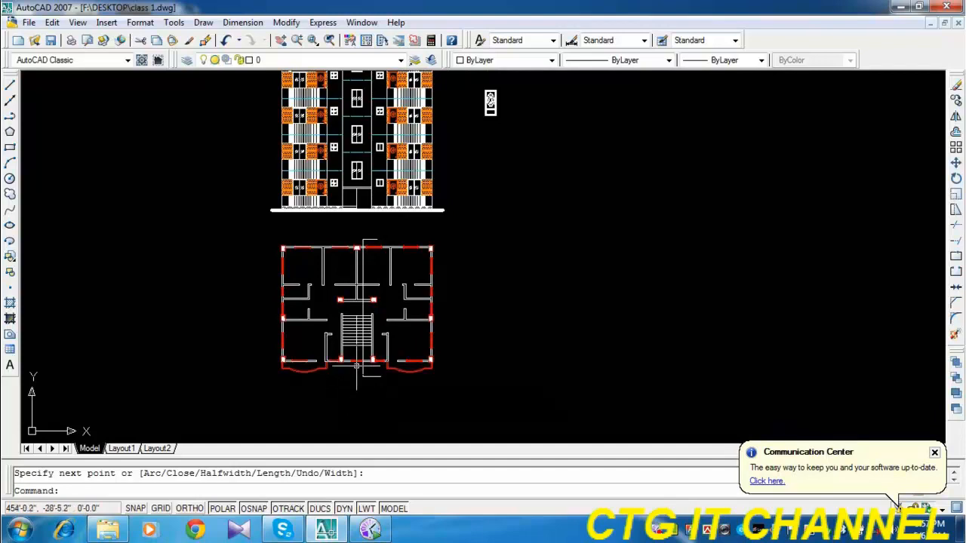
Erase the section line and its upper tail from the floor plan.
left_click(377, 234)
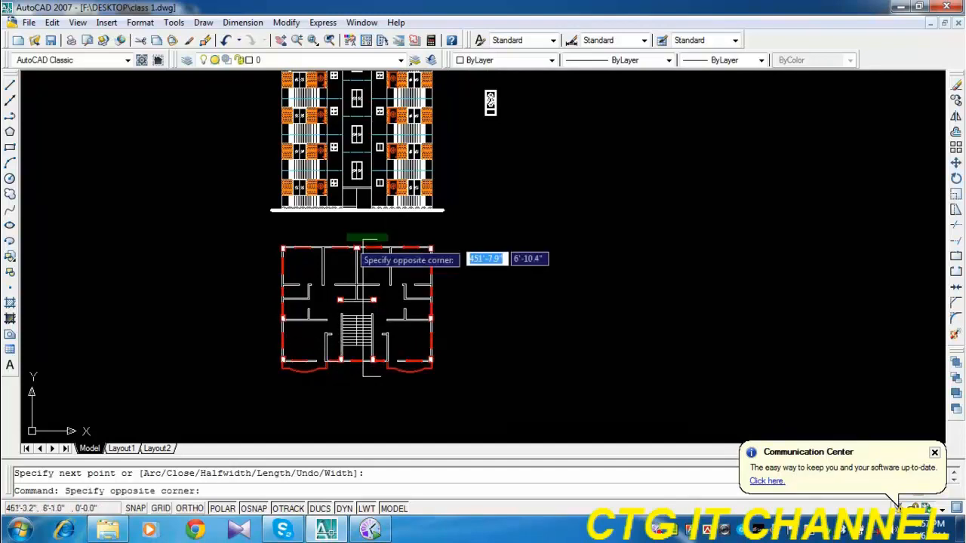
left_click(347, 242)
key("Delete")
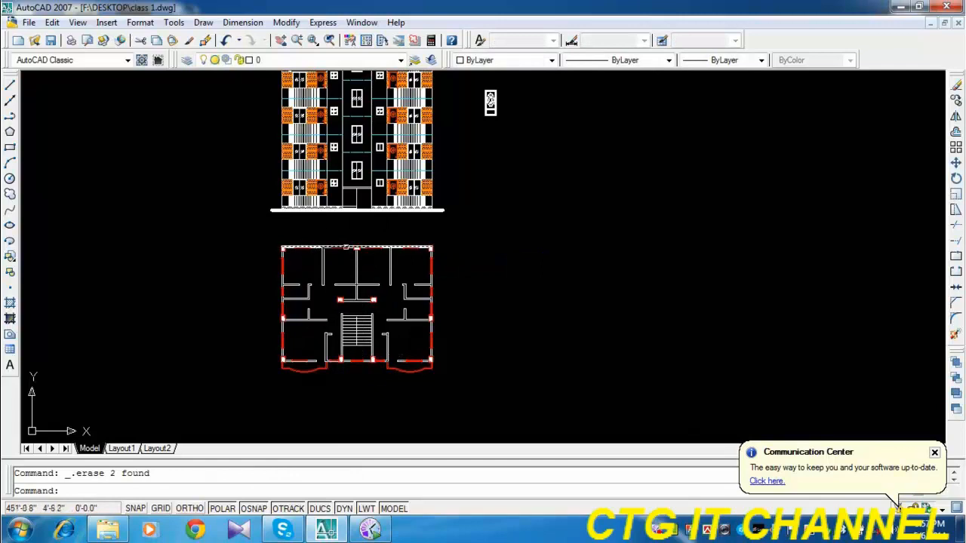
scroll(362, 249, "up", 3)
scroll(226, 264, "up", 3)
middle_click_drag(225, 264, 193, 294)
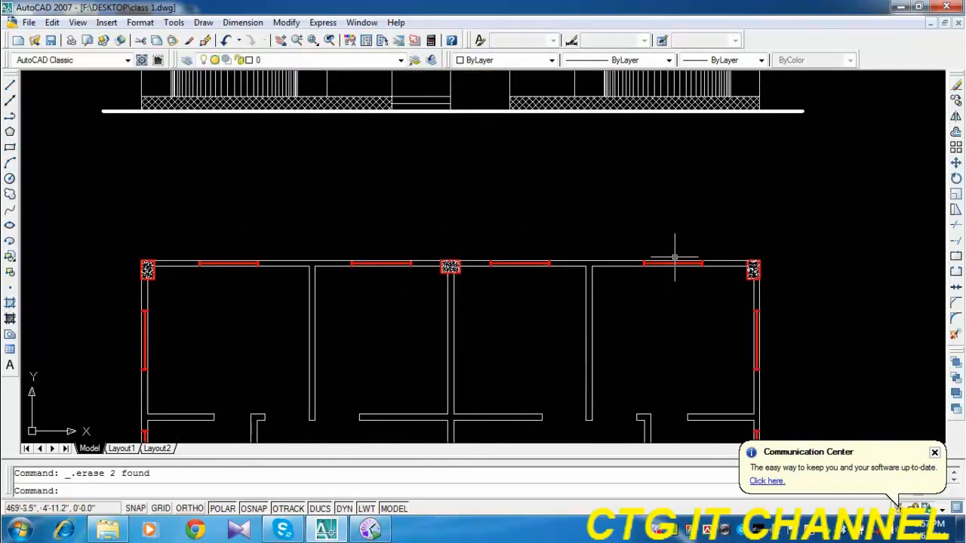
scroll(675, 259, "down", 2)
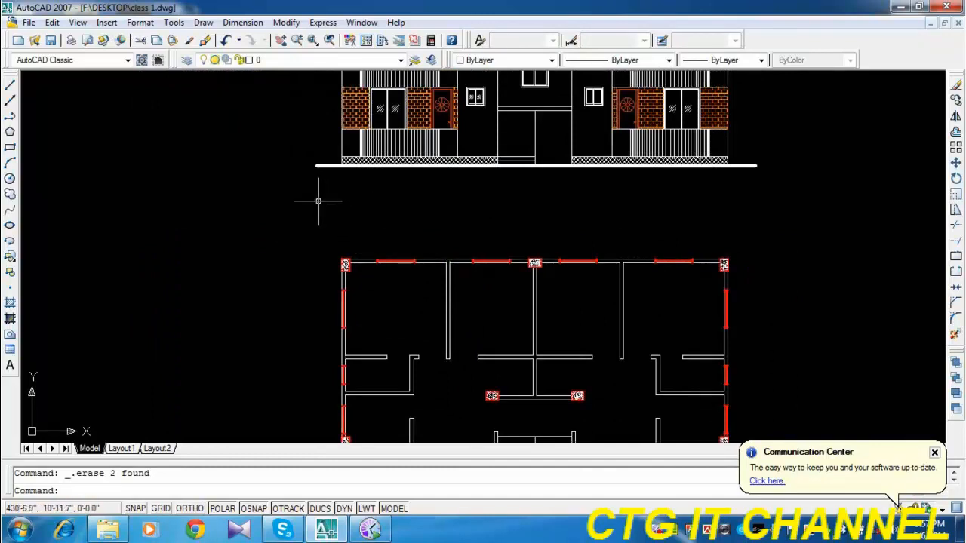
middle_click_drag(608, 377, 595, 230)
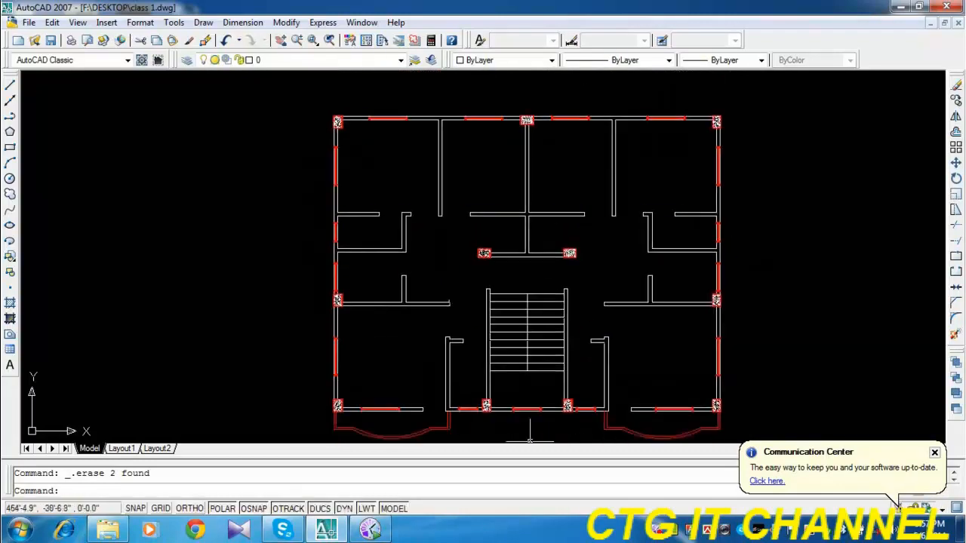
middle_click_drag(507, 277, 490, 451)
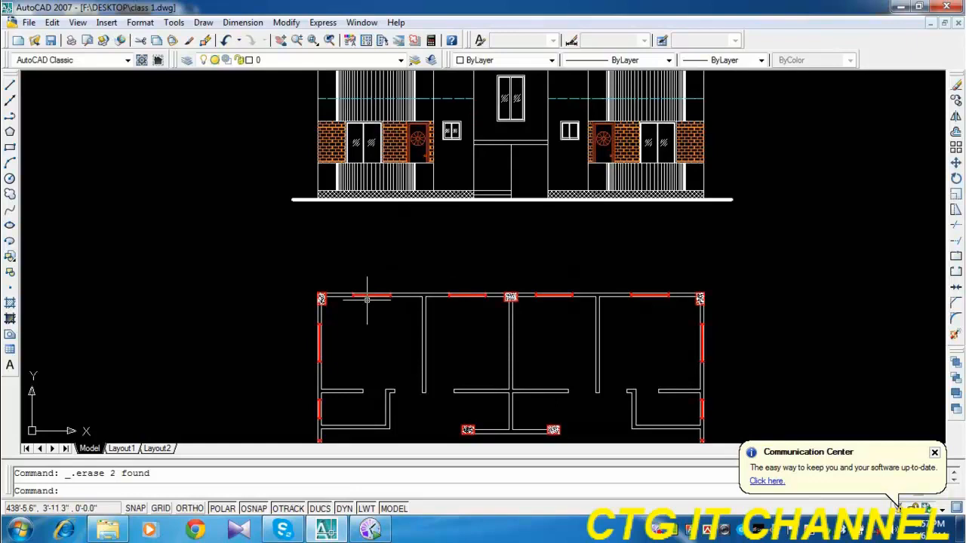
Draw a flat shade rectangle about 2'-8" by 3" just above the ground floor's left small window in the elevation.
scroll(460, 102, "up", 8)
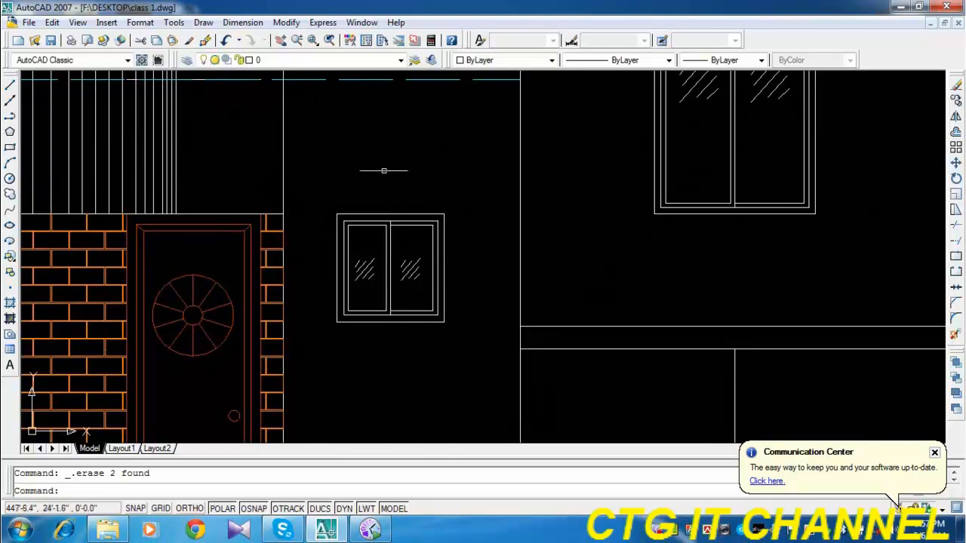
left_click(10, 147)
scroll(445, 217, "up", 4)
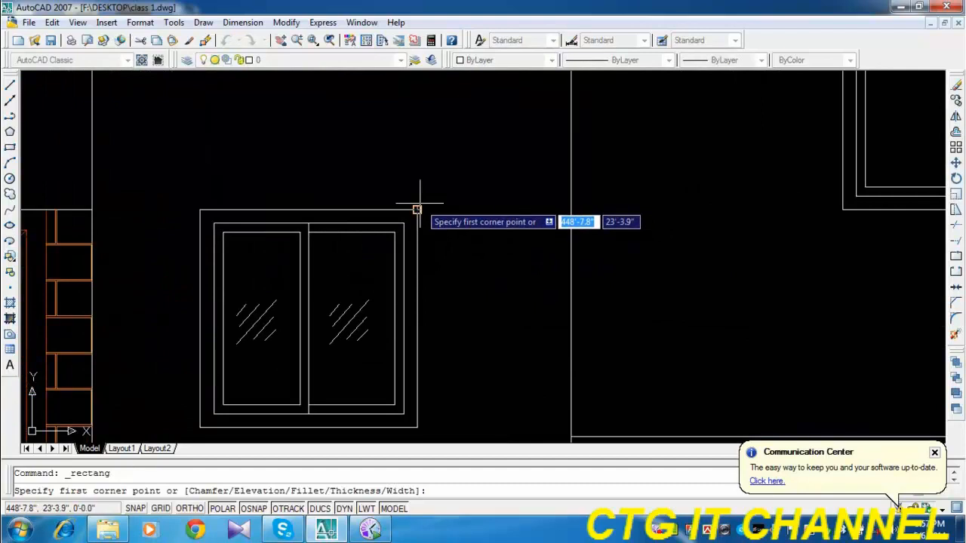
left_click(163, 180)
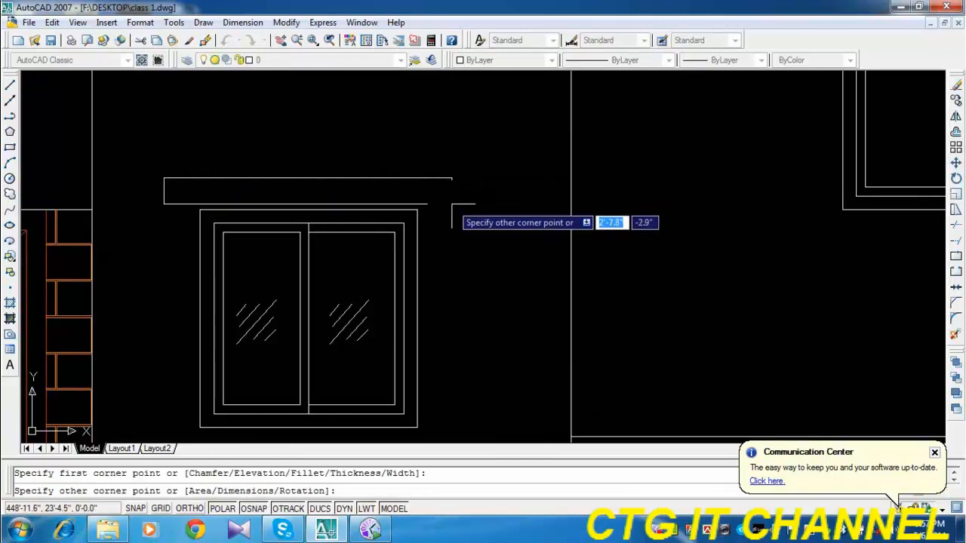
left_click(451, 204)
Change the colour of the new shade rectangle above the left small window to green.
left_click(464, 190)
left_click(449, 193)
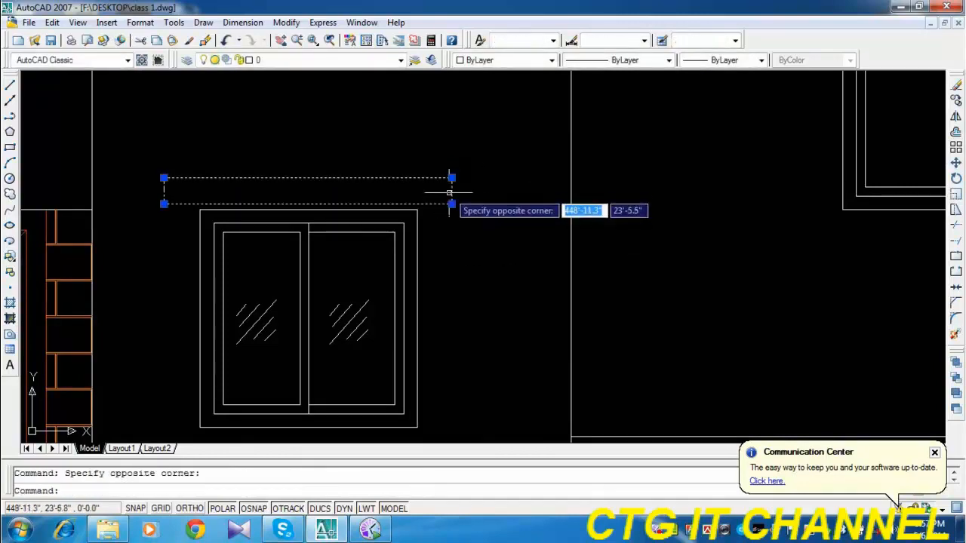
left_click(519, 62)
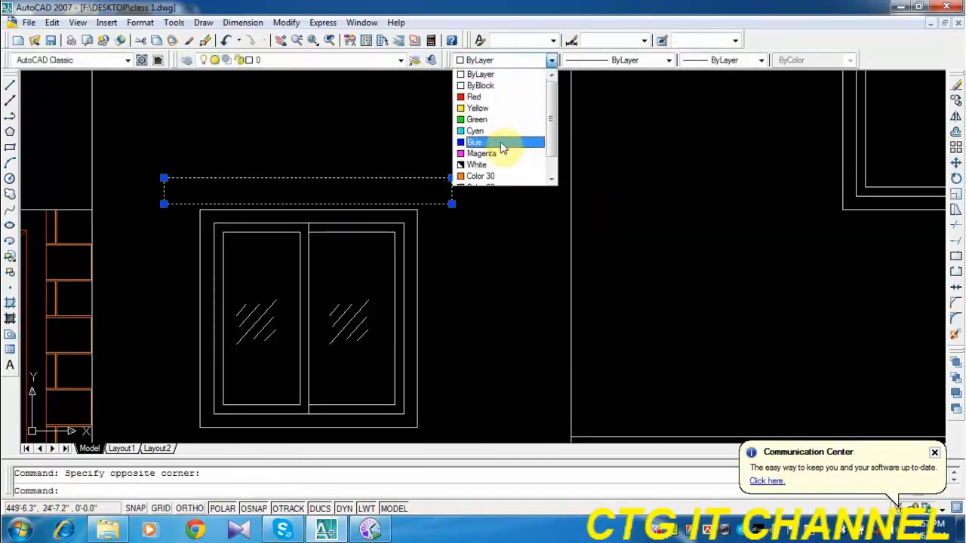
left_click(500, 121)
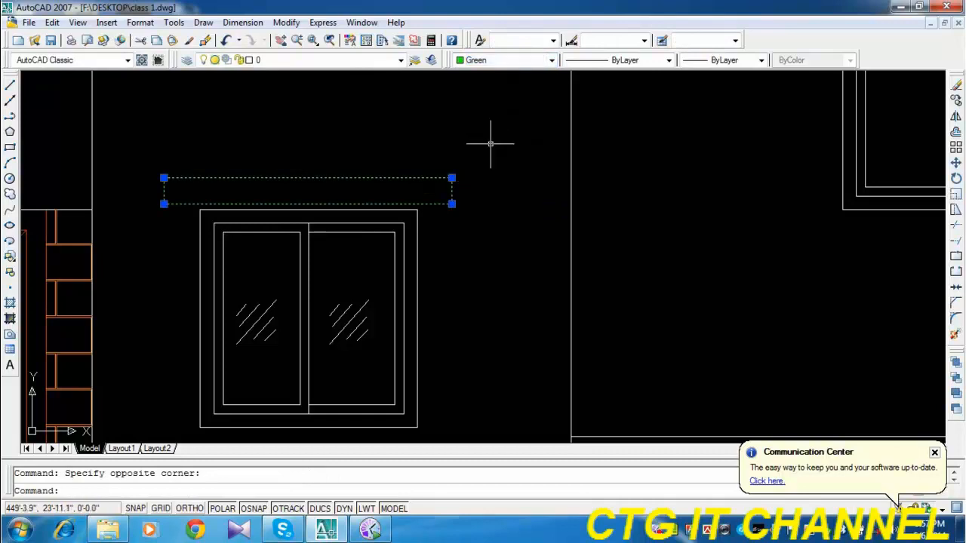
key("Escape")
Copy the green shade rectangle from the left small window to the matching small window on the elevation's right side.
scroll(474, 164, "down", 5)
mouse_move(515, 212)
middle_mouse_down()
mouse_move(463, 279)
mouse_move(356, 265)
middle_mouse_up()
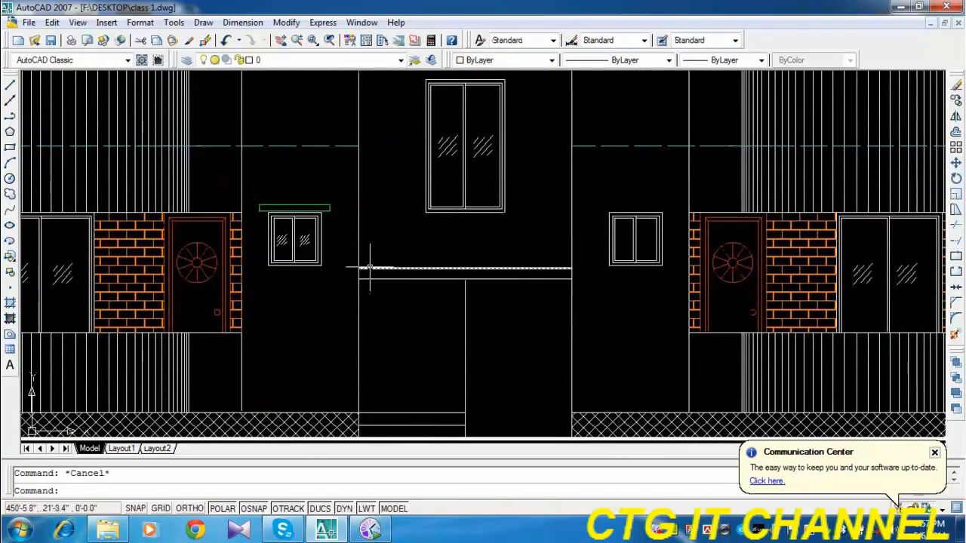
scroll(239, 207, "up", 3)
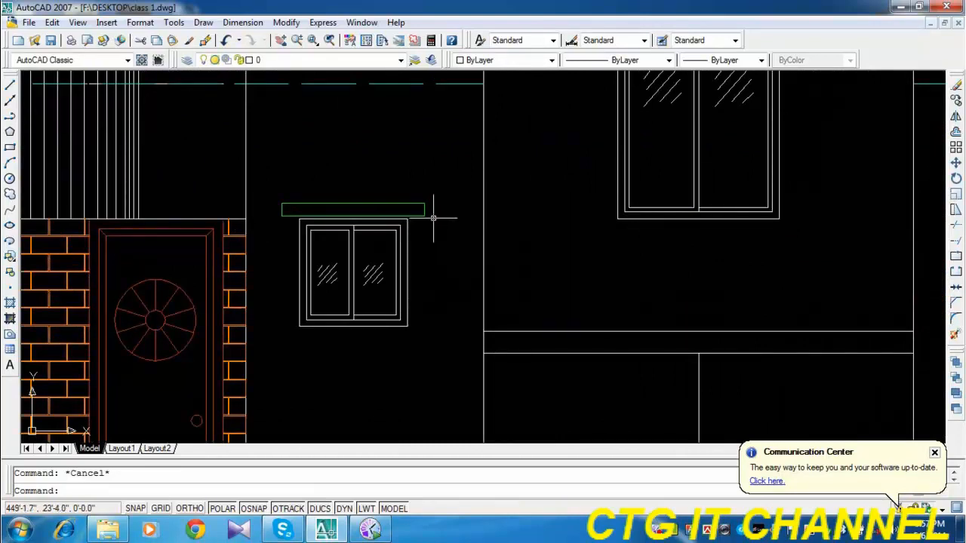
left_click(443, 188)
left_click(416, 226)
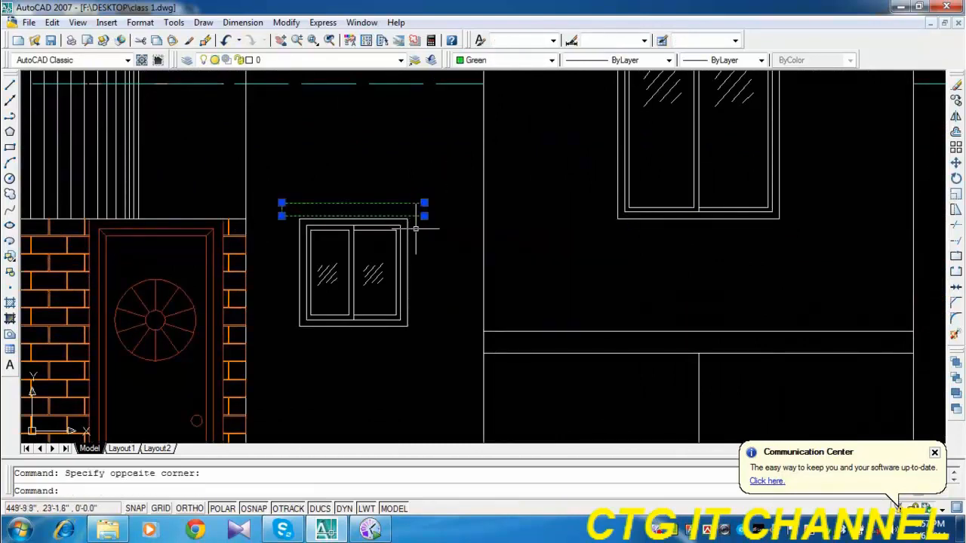
left_click(955, 100)
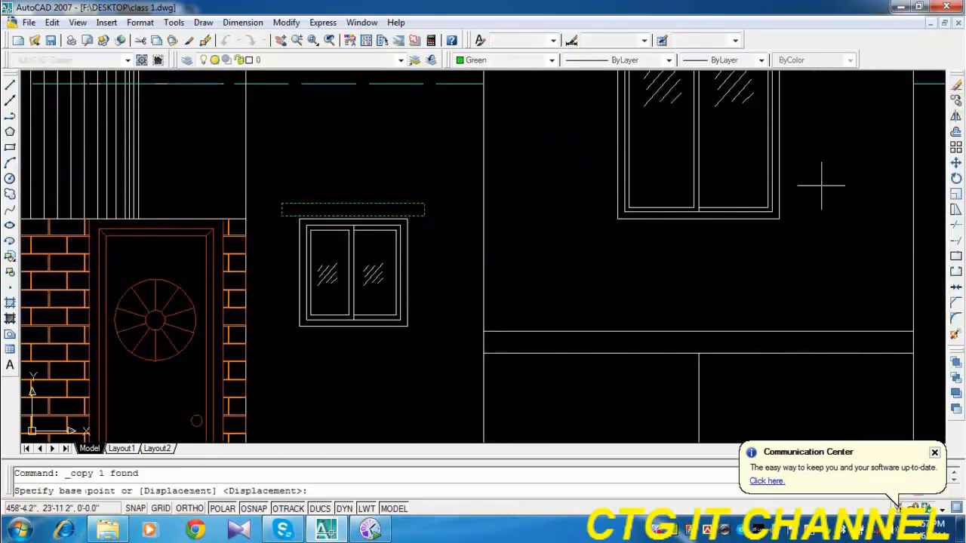
left_click(408, 326)
scroll(373, 332, "down", 2)
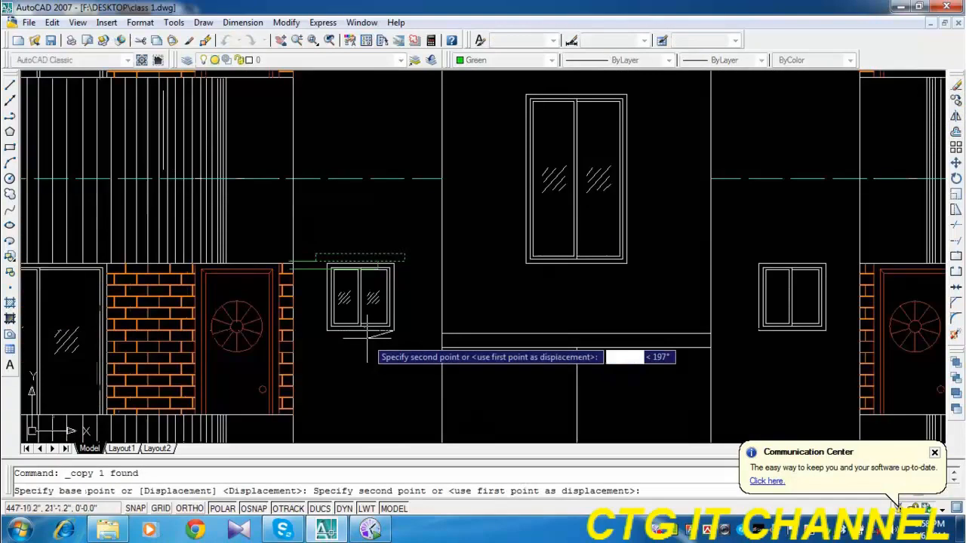
left_click(825, 329)
key("Escape")
Copy both green shades straight up at 10' intervals to the small windows on every upper floor.
left_click(814, 257)
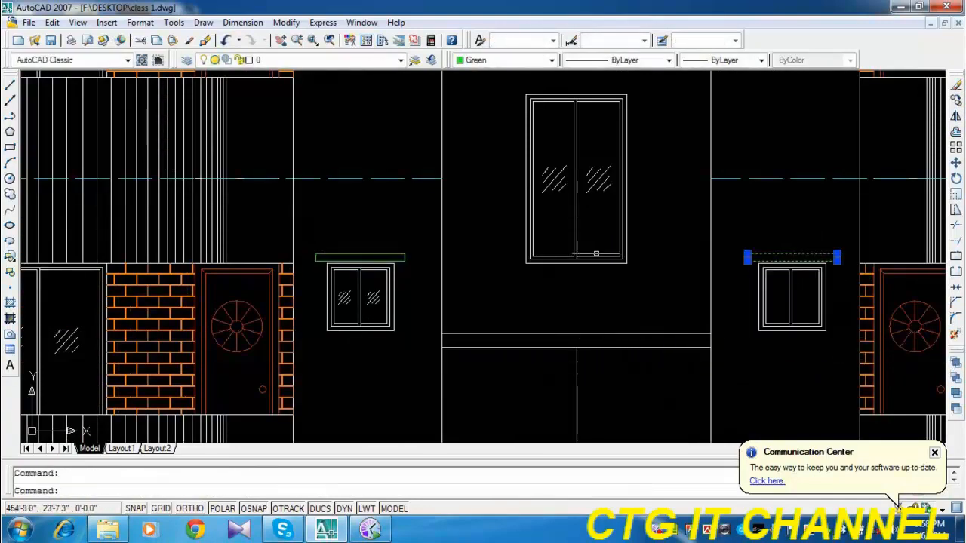
left_click(378, 257)
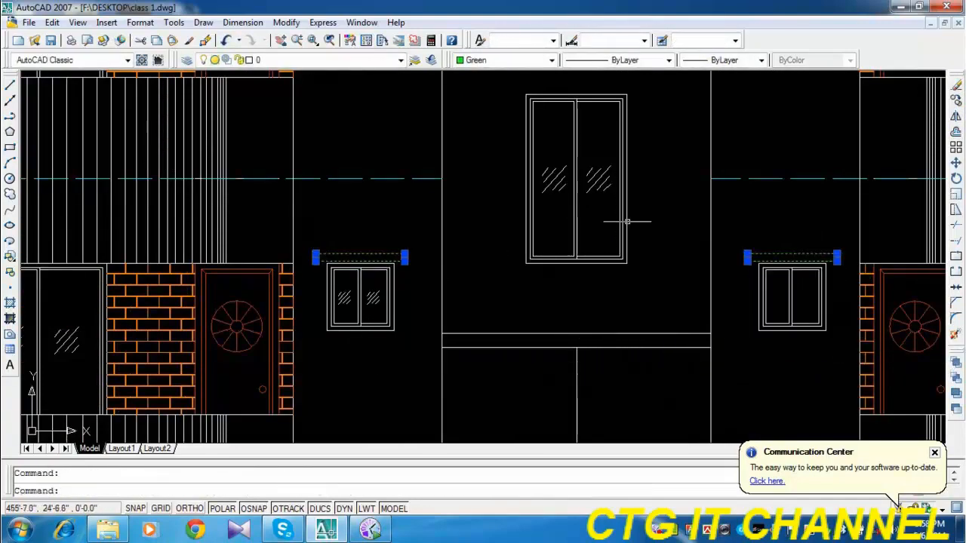
left_click(955, 100)
left_click(826, 330)
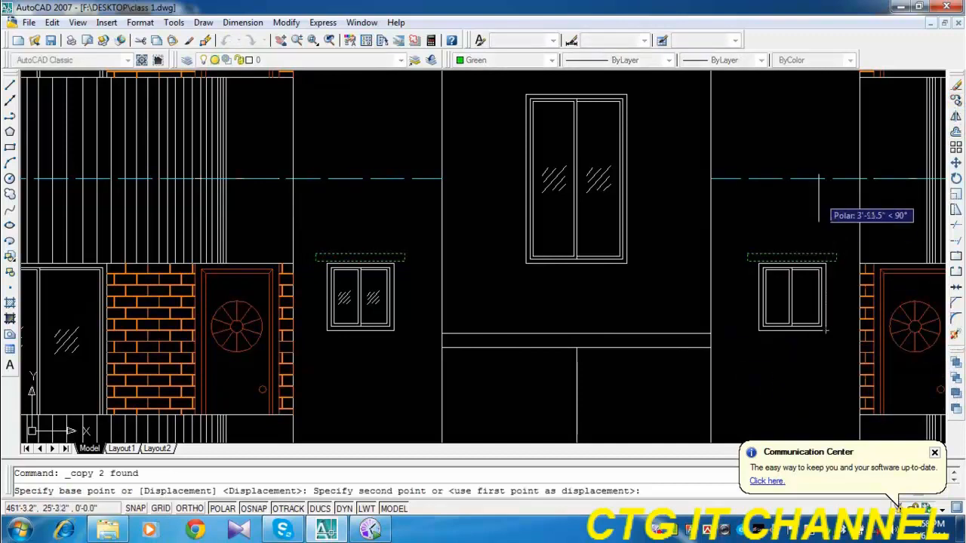
middle_click_drag(818, 185, 805, 324)
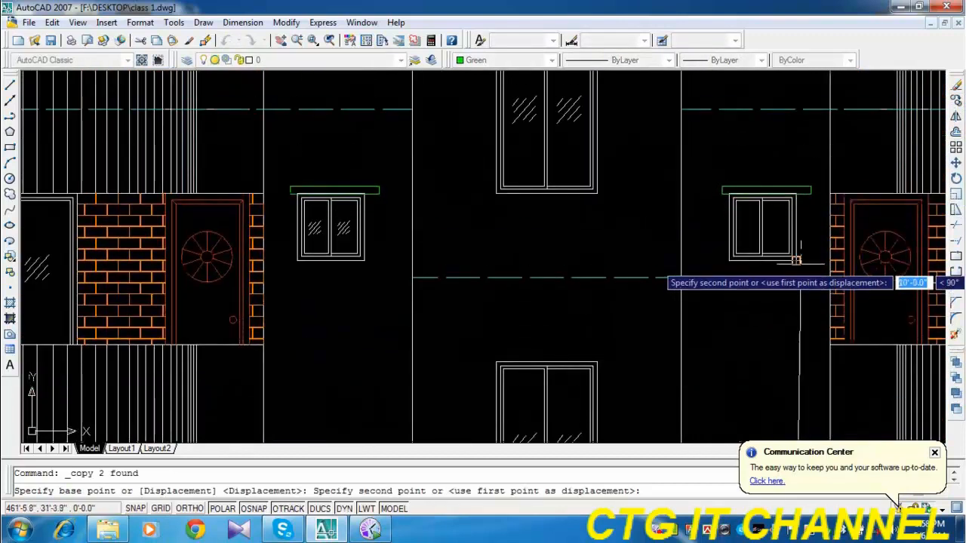
left_click(798, 261)
middle_click_drag(798, 207, 791, 444)
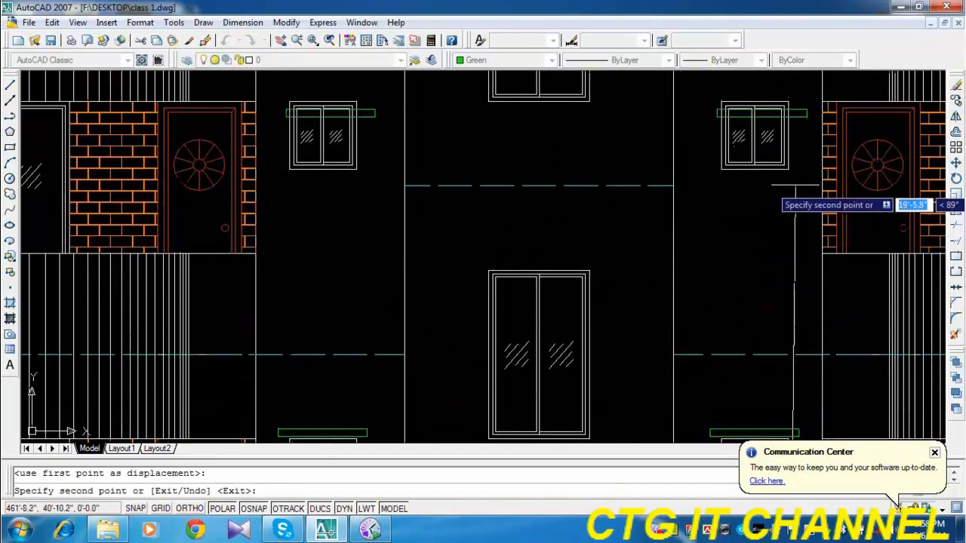
left_click(788, 169)
middle_click_drag(785, 151, 771, 121)
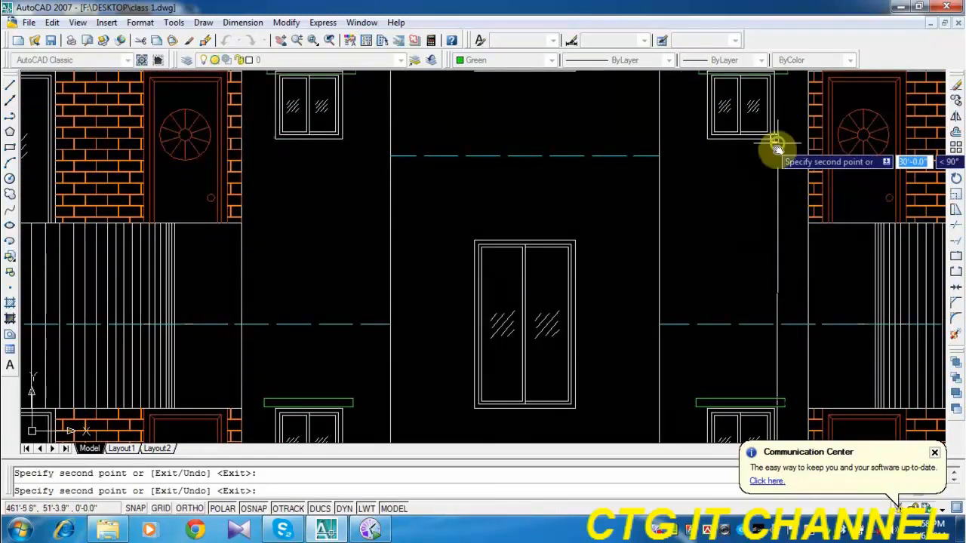
mouse_move(771, 146)
middle_mouse_down()
mouse_move(713, 325)
mouse_move(695, 496)
middle_mouse_up()
middle_click_drag(713, 187, 713, 370)
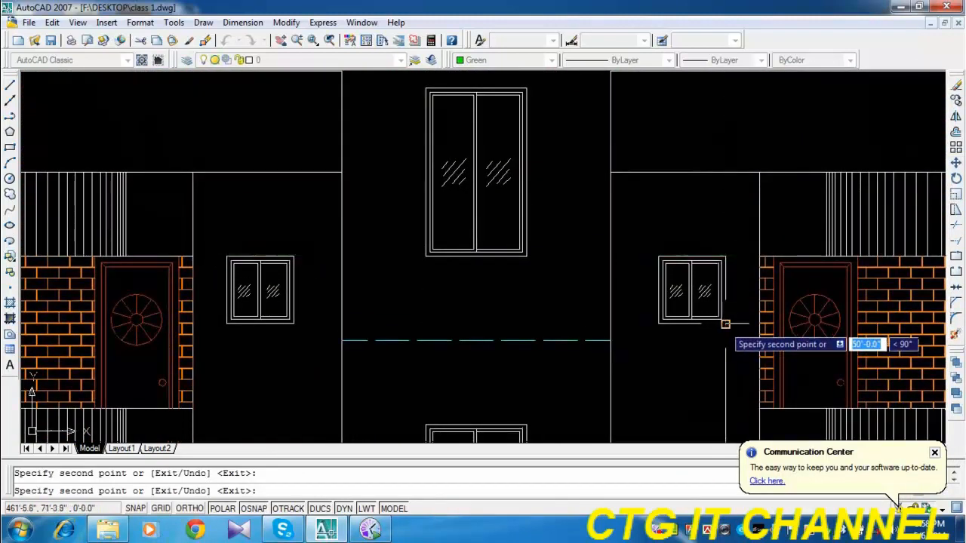
key("Escape")
Copy the top floor's left green shade to just above the uppermost stairwell window.
scroll(630, 253, "down", 2)
scroll(520, 145, "up", 3)
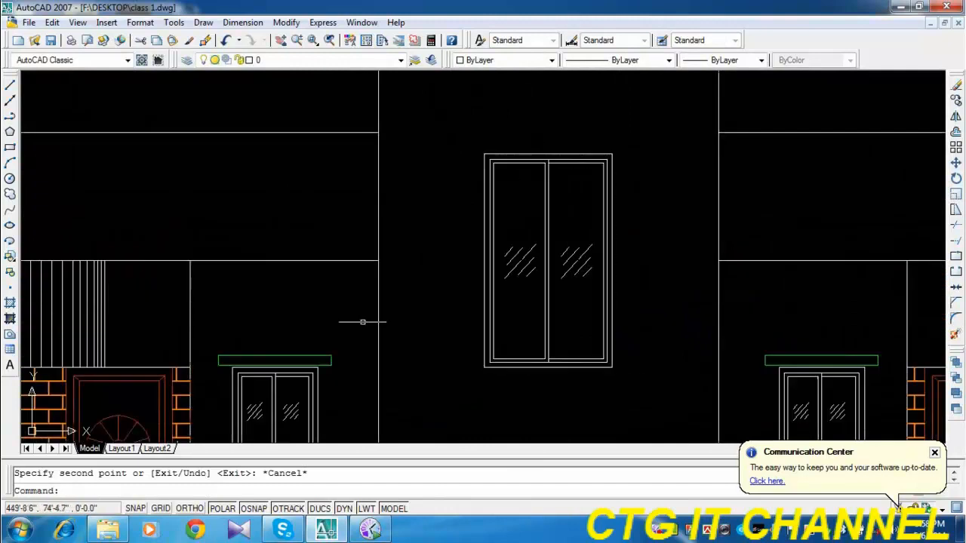
left_click(339, 331)
left_click(321, 373)
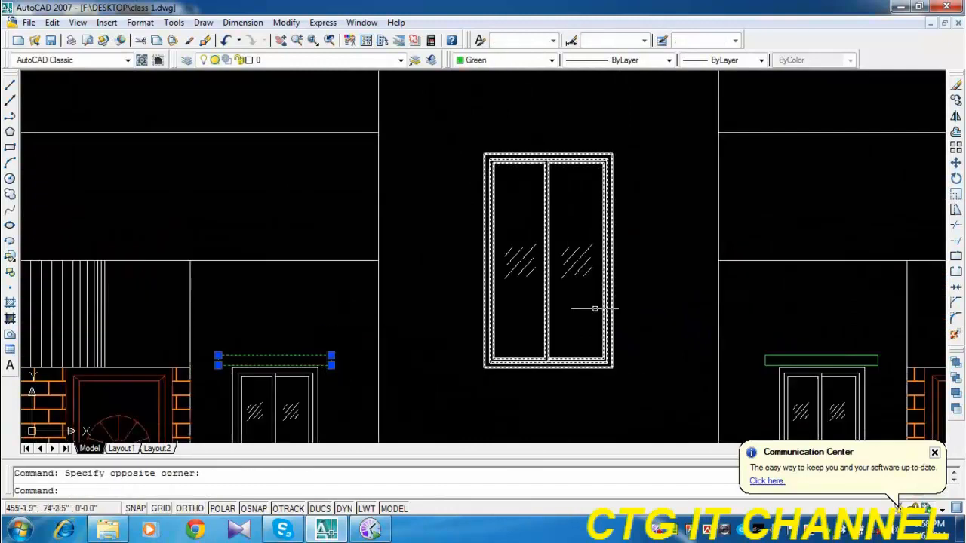
left_click(955, 100)
left_click(264, 328)
scroll(513, 121, "up", 3)
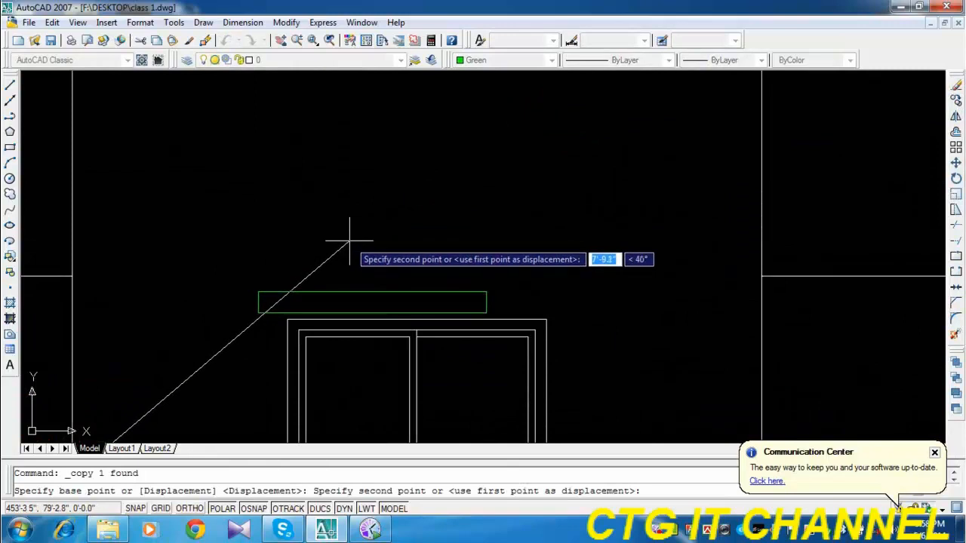
left_click(349, 242)
key("Escape")
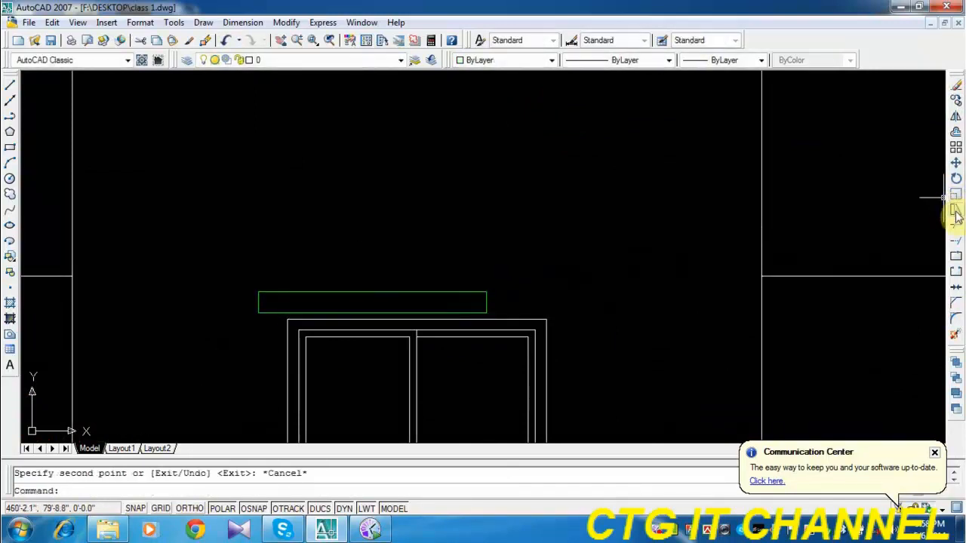
Stretch the right end of the uppermost stairwell window's shade about 1' outward so it overhangs the frame.
left_click(955, 211)
left_click(497, 279)
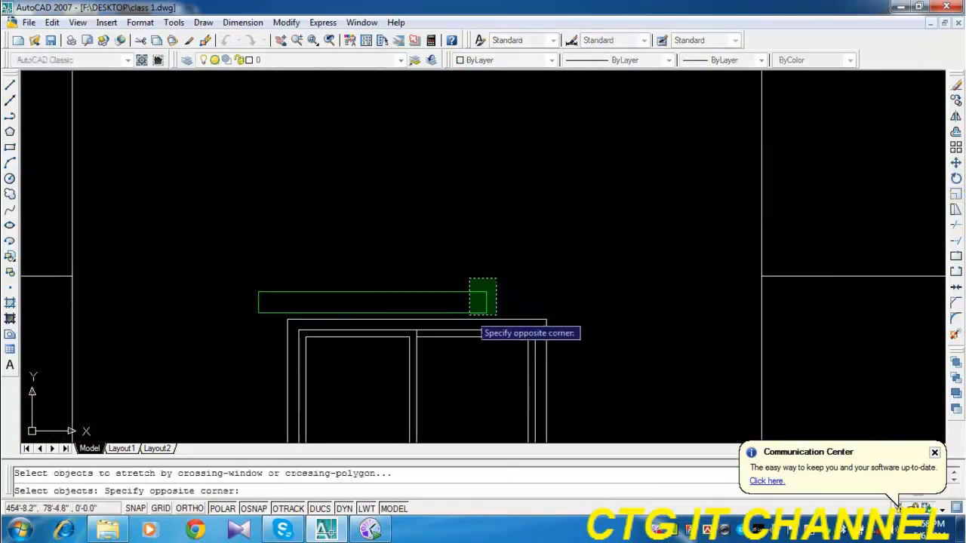
left_click(469, 314)
key("Return")
left_click(486, 238)
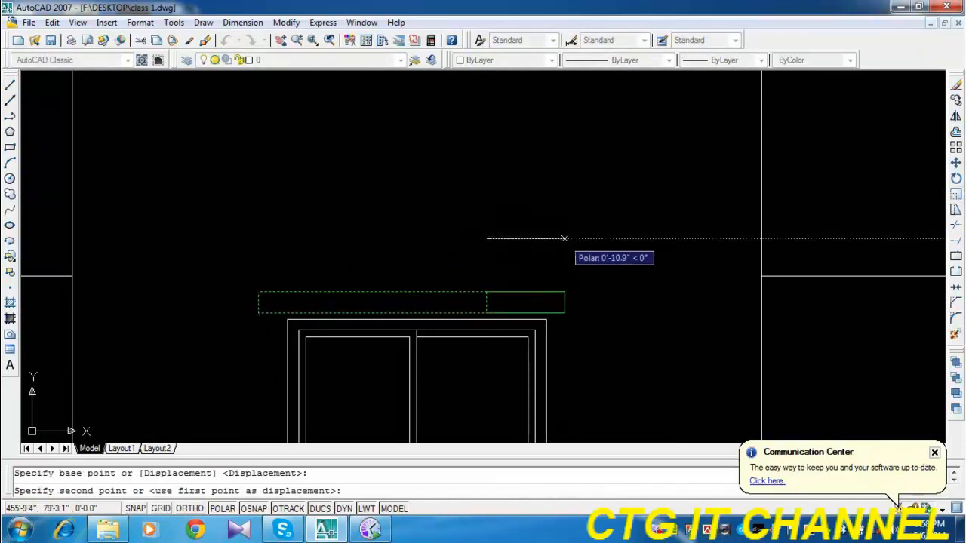
left_click(572, 238)
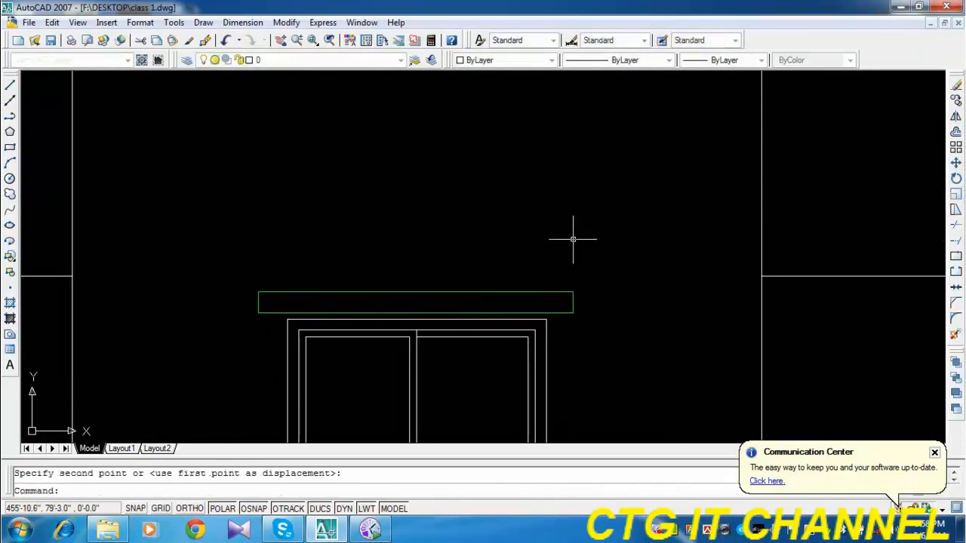
Copy the widened green shade from the uppermost stairwell window down to the stairwell windows on the floors below.
left_click(955, 100)
left_click(642, 237)
left_click(570, 344)
right_click(578, 261)
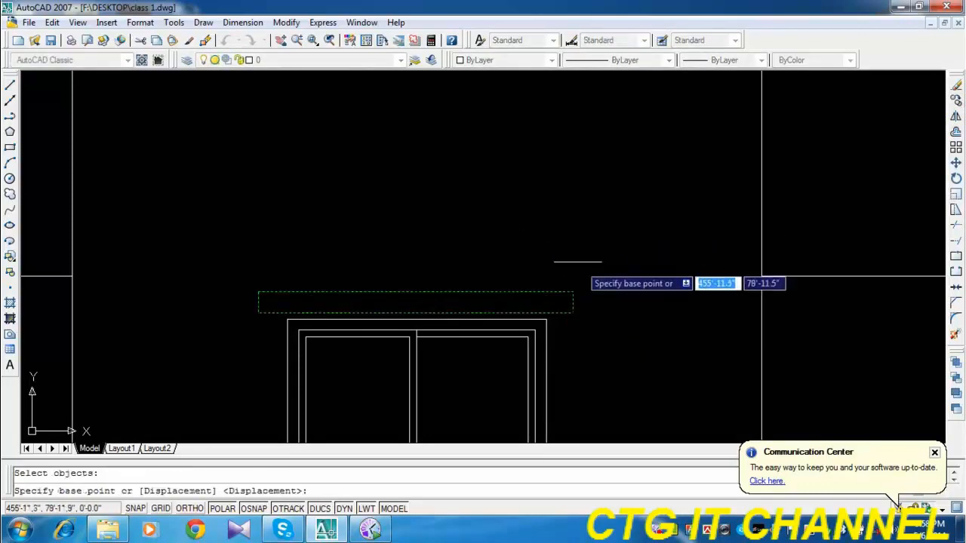
scroll(572, 243, "down", 3)
middle_click_drag(600, 405, 518, 373)
left_click(513, 277)
scroll(468, 354, "down", 3)
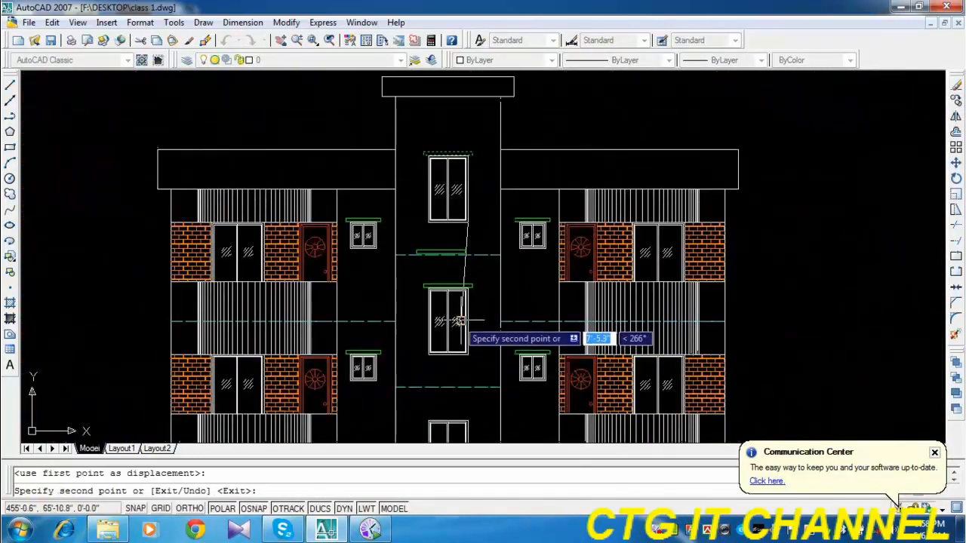
middle_click_drag(456, 321, 461, 271)
scroll(468, 275, "up", 5)
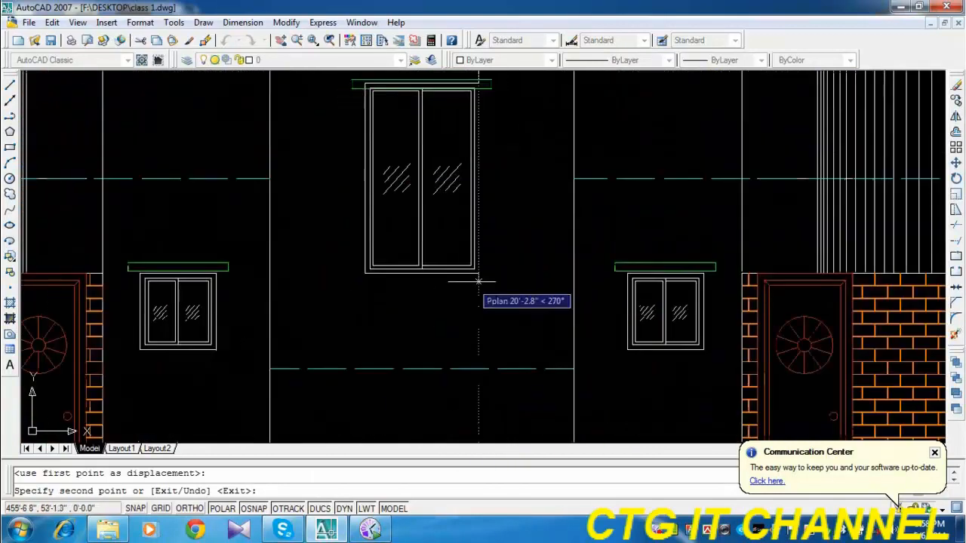
left_click(478, 272)
scroll(468, 243, "down", 4)
middle_click_drag(479, 343, 469, 240)
scroll(469, 240, "up", 5)
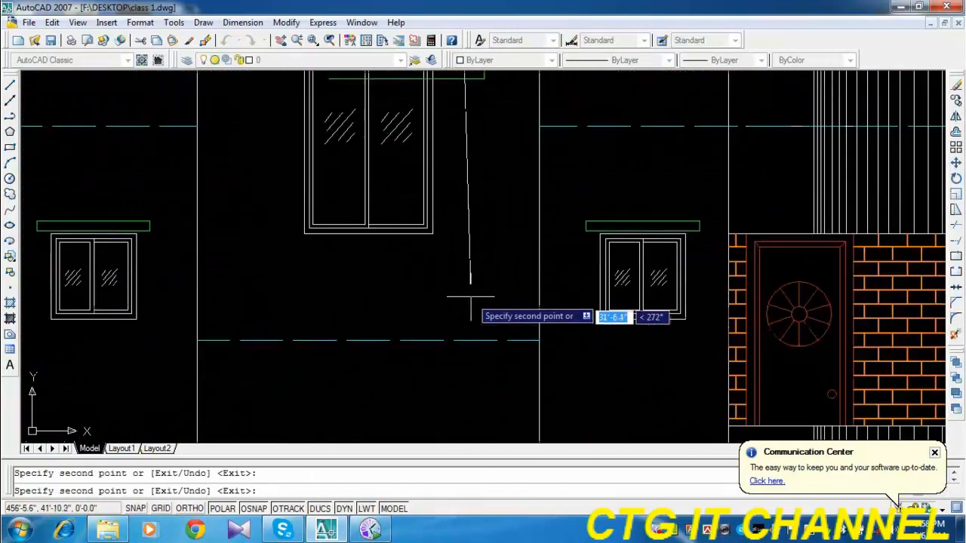
scroll(473, 343, "down", 4)
scroll(455, 436, "up", 5)
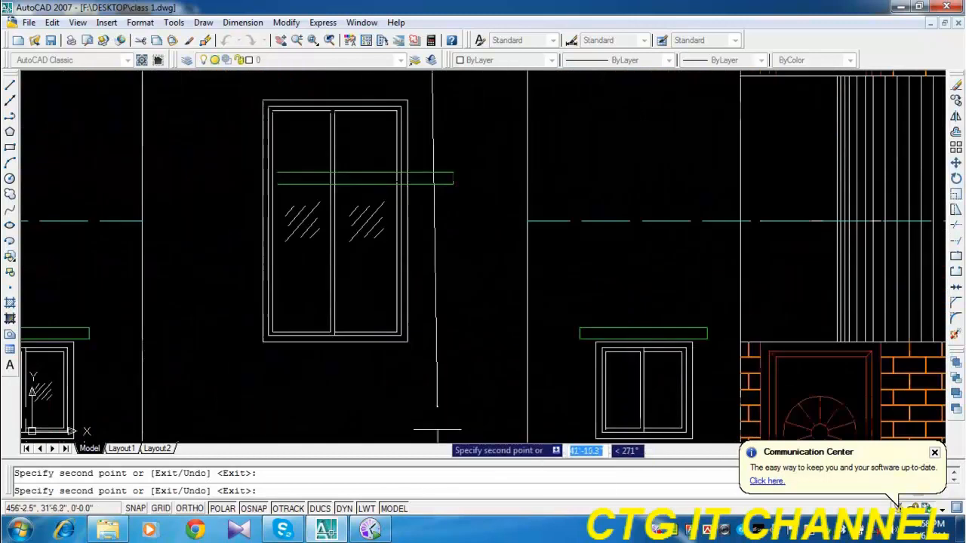